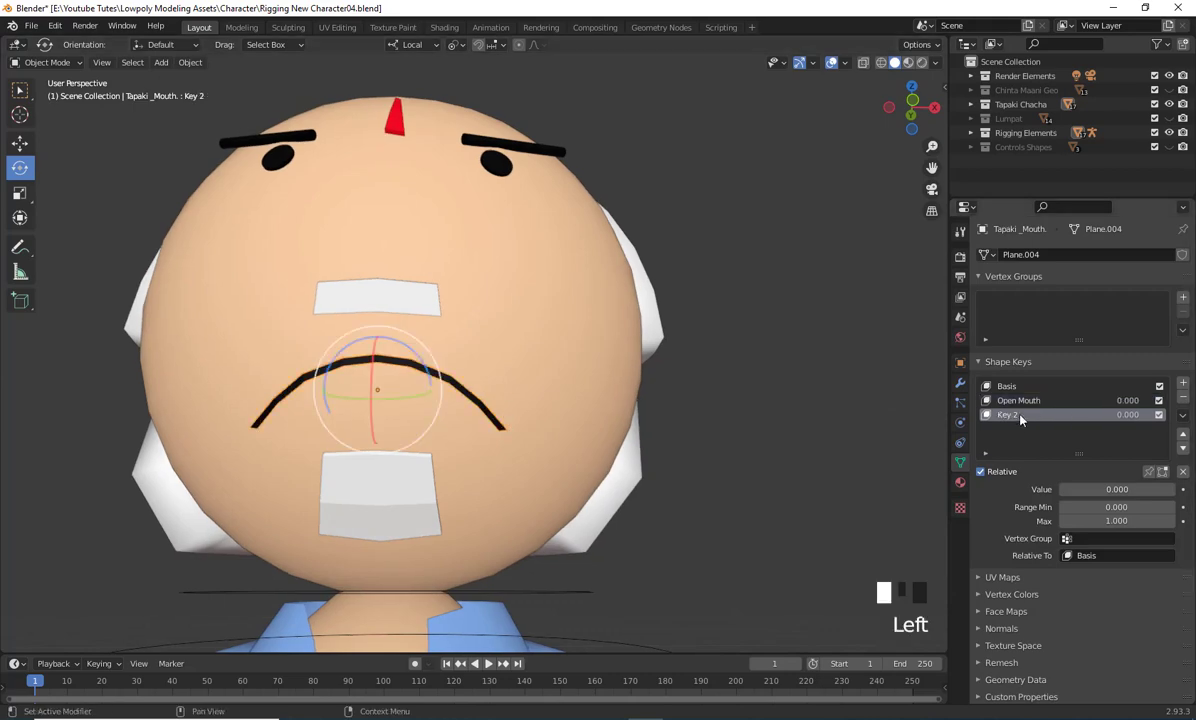
Rename the mouth's third shape key as Smile Mouth and open the mouth mesh for editing
{"action": "type", "text": "Smile Mouth"}
{"action": "key", "text": "Return"}
{"action": "middle_click_drag", "start_coordinate": [600, 340], "coordinate": [585, 348], "text": "shift"}
{"action": "scroll", "coordinate": [585, 348], "scroll_direction": "down", "scroll_amount": 3}
{"action": "key", "text": "Tab"}
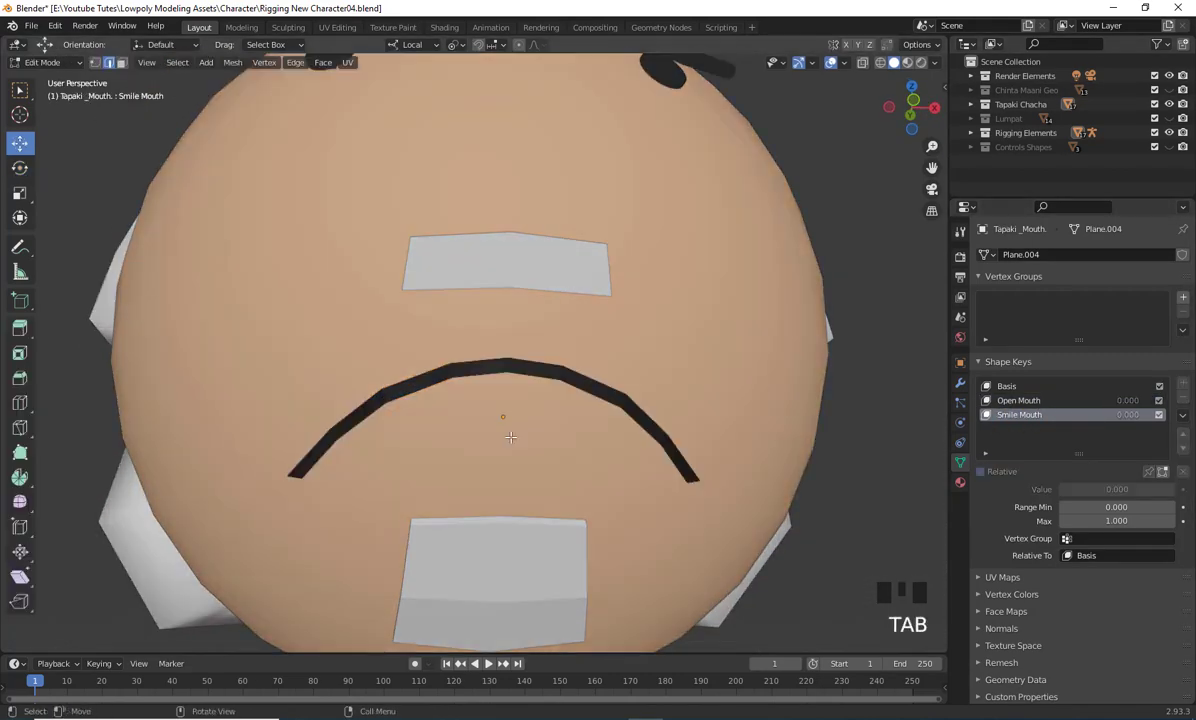
Reshape the frowning mouth mesh into an upward-curving smile by moving its end and middle sections
{"action": "left_click", "coordinate": [666, 421]}
{"action": "left_click_drag", "start_coordinate": [232, 402], "coordinate": [278, 450]}
{"action": "left_click_drag", "start_coordinate": [713, 400], "coordinate": [633, 459], "text": "shift"}
{"action": "left_click_drag", "start_coordinate": [454, 250], "coordinate": [454, 358]}
{"action": "mouse_move", "coordinate": [454, 310]}
{"action": "left_mouse_down"}
{"action": "mouse_move", "coordinate": [454, 340]}
{"action": "mouse_move", "coordinate": [454, 322]}
{"action": "left_mouse_up"}
{"action": "middle_click_drag", "start_coordinate": [620, 480], "coordinate": [620, 440]}
{"action": "left_click_drag", "start_coordinate": [690, 310], "coordinate": [690, 345]}
{"action": "middle_click_drag", "start_coordinate": [640, 380], "coordinate": [560, 380]}
{"action": "left_click_drag", "start_coordinate": [285, 258], "coordinate": [280, 240]}
Refine individual vertices along the mouth to smooth the smile curve over the face
{"action": "middle_click_drag", "start_coordinate": [400, 330], "coordinate": [530, 400]}
{"action": "left_click", "coordinate": [531, 434]}
{"action": "scroll", "coordinate": [533, 436], "scroll_direction": "down", "scroll_amount": 4}
{"action": "left_click", "coordinate": [641, 360]}
{"action": "middle_click_drag", "start_coordinate": [641, 360], "coordinate": [490, 300]}
{"action": "left_click_drag", "start_coordinate": [484, 290], "coordinate": [483, 270]}
{"action": "middle_click_drag", "start_coordinate": [483, 270], "coordinate": [400, 200]}
{"action": "left_click", "coordinate": [235, 350]}
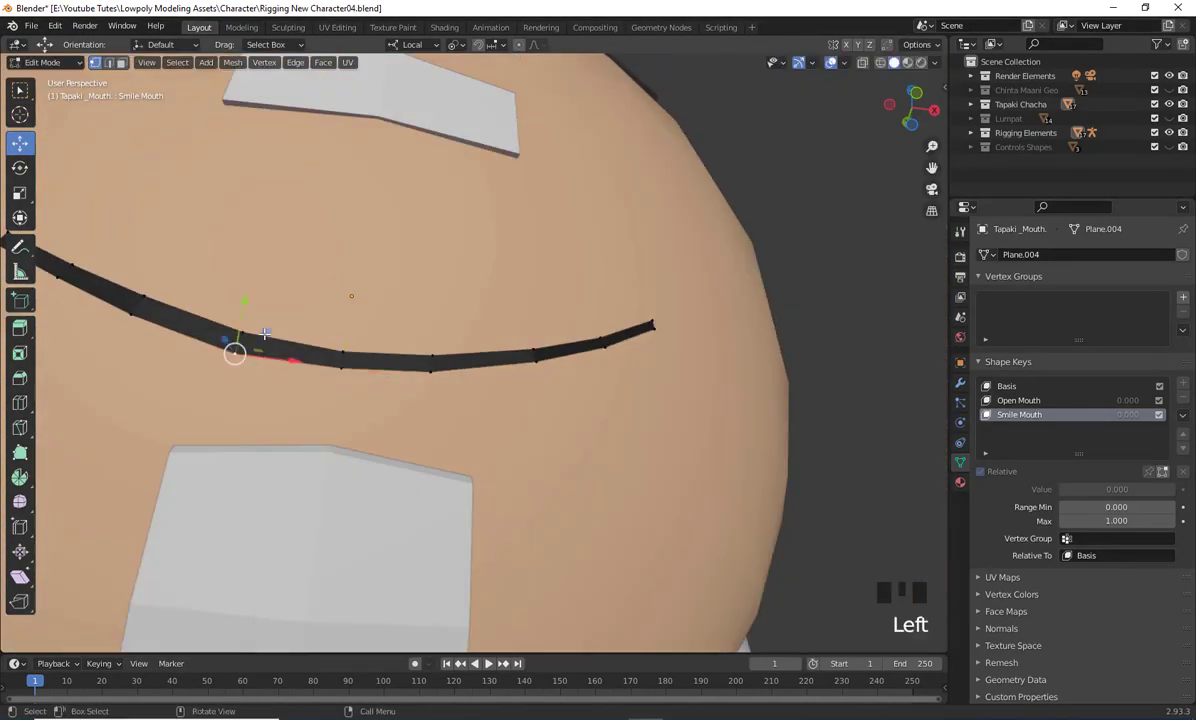
{"action": "left_click_drag", "start_coordinate": [352, 352], "coordinate": [350, 345]}
{"action": "middle_click_drag", "start_coordinate": [520, 480], "coordinate": [526, 545], "text": "shift"}
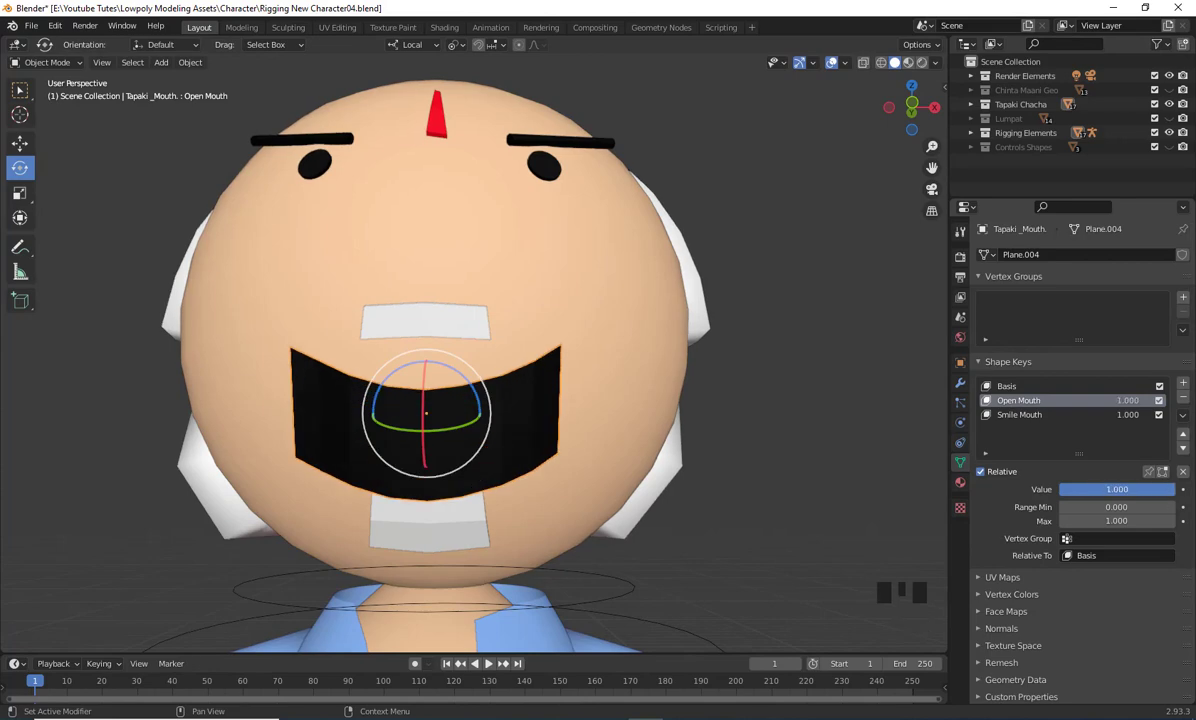
Lower the Smile Mouth shape key's value to restore the mouth's base frown
{"action": "left_click", "coordinate": [1020, 415]}
{"action": "left_click_drag", "start_coordinate": [1150, 490], "coordinate": [1062, 490]}
{"action": "scroll", "coordinate": [606, 448], "scroll_direction": "up", "scroll_amount": 2}
{"action": "scroll", "coordinate": [606, 448], "scroll_direction": "down", "scroll_amount": 3}
Add shape keys L Eye Button and Small to the character's left eye and open its mesh for editing
{"action": "left_click", "coordinate": [516, 327]}
{"action": "middle_click_drag", "start_coordinate": [640, 390], "coordinate": [655, 350]}
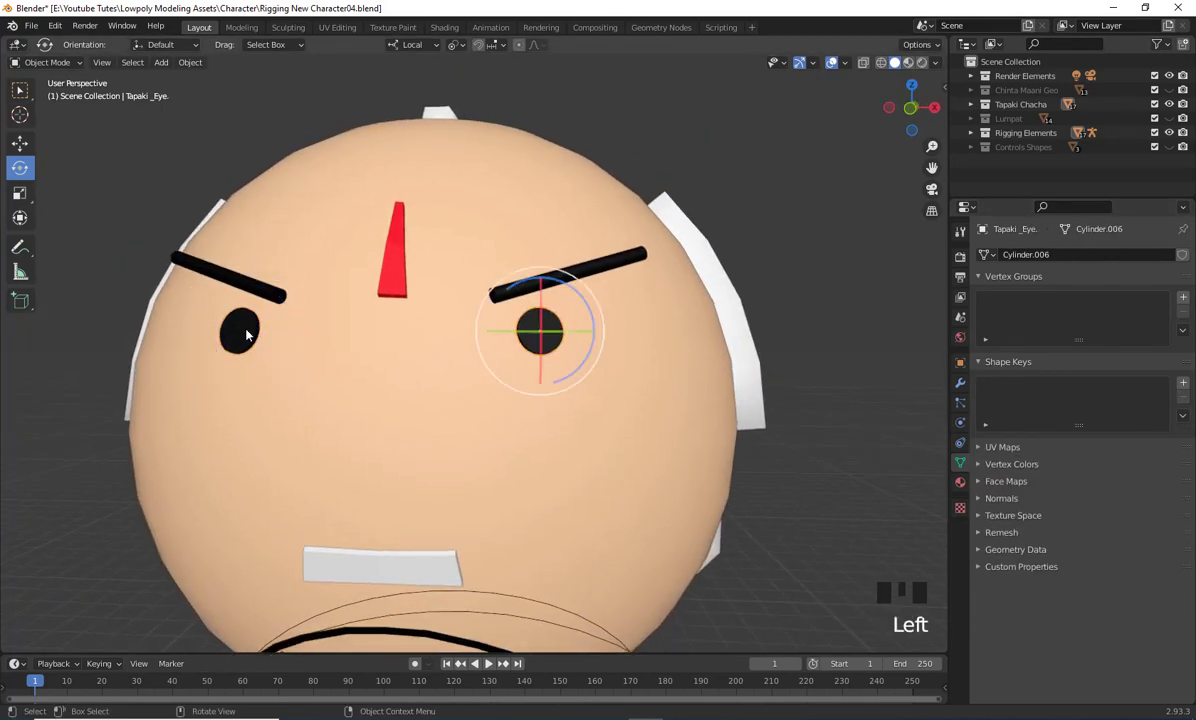
{"action": "middle_click_drag", "start_coordinate": [770, 460], "coordinate": [829, 438]}
{"action": "left_click", "coordinate": [1183, 383]}
{"action": "double_click", "coordinate": [1017, 386]}
{"action": "left_click", "coordinate": [1183, 383]}
{"action": "type", "text": "Small"}
{"action": "left_click", "coordinate": [48, 63]}
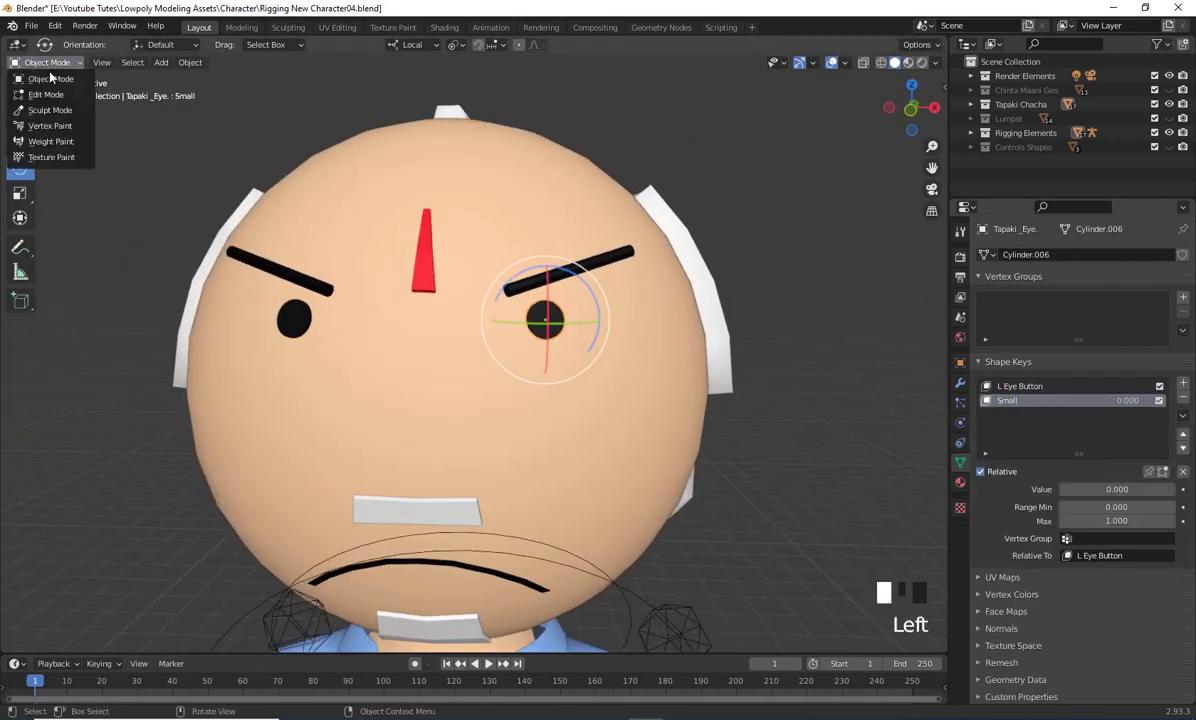
{"action": "left_click", "coordinate": [46, 94]}
Add shape keys R Eye Button and Small to the character's right eye
{"action": "left_click", "coordinate": [296, 324]}
{"action": "left_click", "coordinate": [1183, 383]}
{"action": "double_click", "coordinate": [1040, 388]}
{"action": "type", "text": "L Eye ButtonR"}
{"action": "left_click", "coordinate": [1183, 383]}
{"action": "double_click", "coordinate": [1010, 400]}
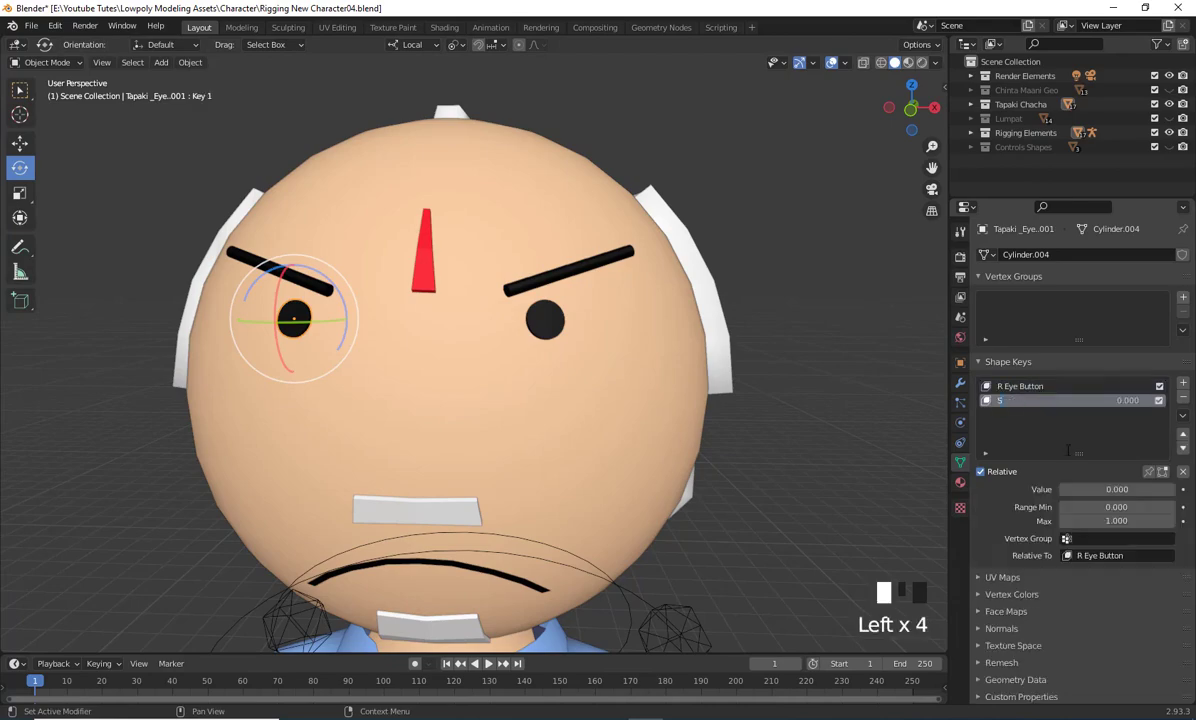
{"action": "type", "text": "Small"}
Shrink the right eye's mesh for the Small shape key and raise the key's value to preview it
{"action": "key", "text": "Tab"}
{"action": "middle_click_drag", "start_coordinate": [299, 331], "coordinate": [659, 406]}
{"action": "scroll", "coordinate": [400, 350], "scroll_direction": "up", "scroll_amount": 5}
{"action": "key", "text": "a"}
{"action": "key", "text": "ctrl+z"}
{"action": "scroll", "coordinate": [216, 312], "scroll_direction": "down", "scroll_amount": 5}
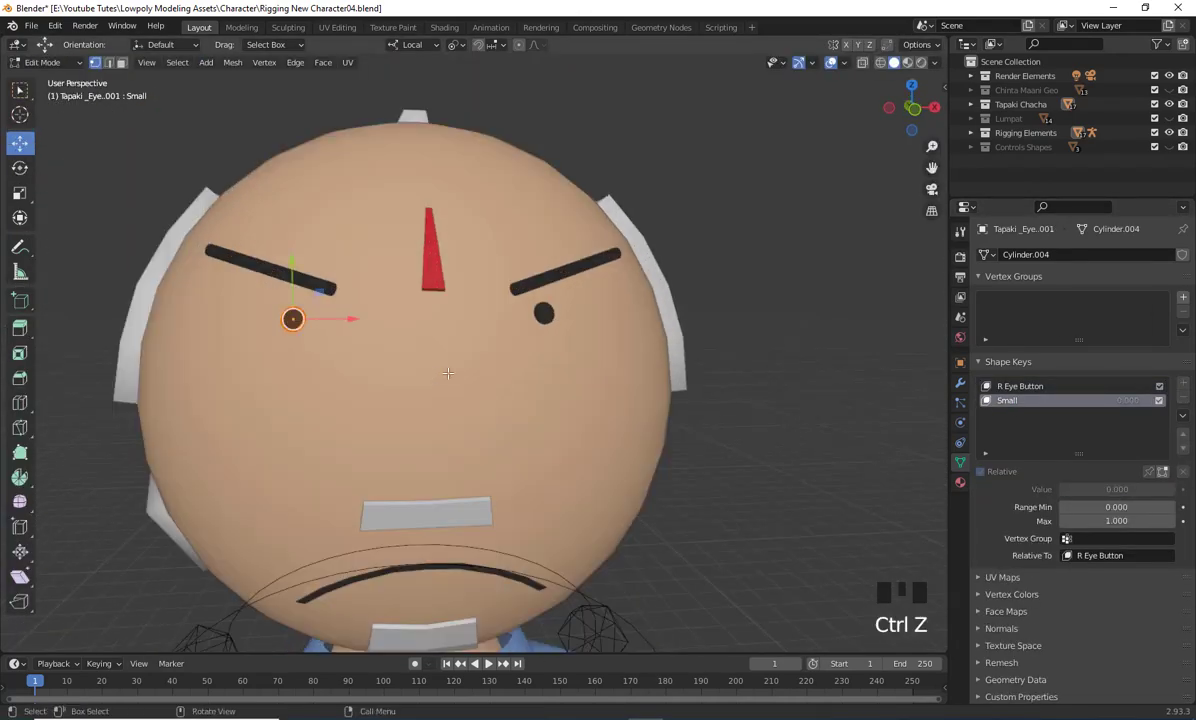
{"action": "key", "text": "Tab"}
{"action": "left_click_drag", "start_coordinate": [1080, 490], "coordinate": [1147, 490]}
{"action": "left_click", "coordinate": [960, 403]}
{"action": "scroll", "coordinate": [708, 446], "scroll_direction": "up", "scroll_amount": 5}
{"action": "left_click", "coordinate": [368, 312]}
{"action": "middle_click_drag", "start_coordinate": [640, 430], "coordinate": [597, 425]}
{"action": "scroll", "coordinate": [597, 425], "scroll_direction": "down", "scroll_amount": 3}
Add a base shape key named Eye Braw Left and a second shape key to the left eyebrow
{"action": "left_click", "coordinate": [533, 219]}
{"action": "left_click", "coordinate": [960, 443]}
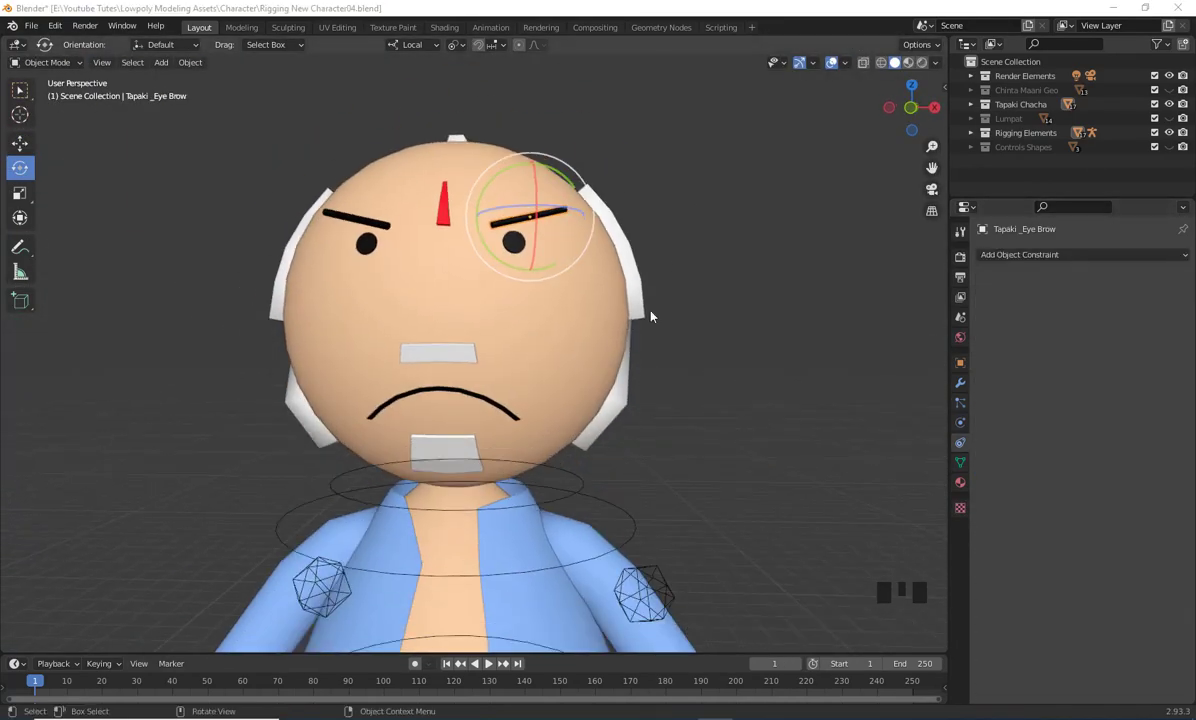
{"action": "scroll", "coordinate": [651, 315], "scroll_direction": "up", "scroll_amount": 1}
{"action": "middle_click_drag", "start_coordinate": [651, 315], "coordinate": [601, 347], "text": "shift"}
{"action": "left_click", "coordinate": [960, 462]}
{"action": "left_click", "coordinate": [1183, 383]}
{"action": "double_click", "coordinate": [1050, 387]}
{"action": "left_click", "coordinate": [1183, 383]}
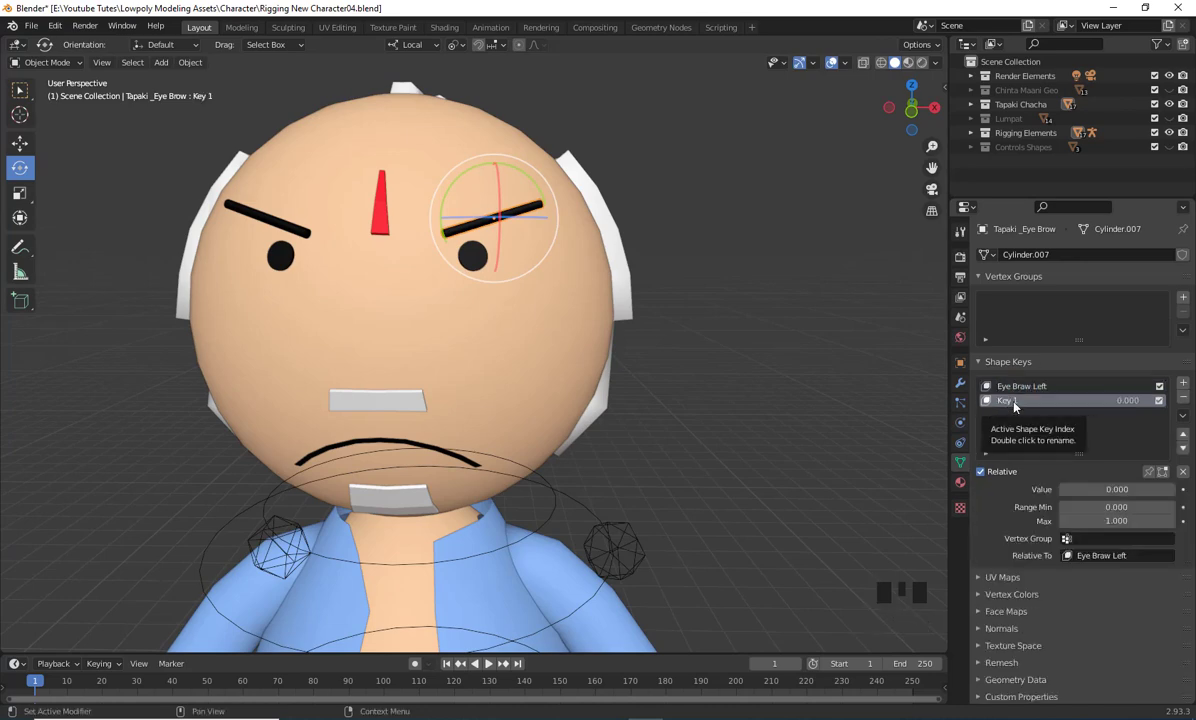
Rotate both eyebrows to a flatter, more neutral angle
{"action": "left_click", "coordinate": [290, 227]}
{"action": "left_click_drag", "start_coordinate": [312, 195], "coordinate": [292, 176]}
{"action": "left_click", "coordinate": [438, 217]}
Rename the left eyebrow's second shape key as Angree and rotate its mesh into a steep angry slant
{"action": "double_click", "coordinate": [1012, 401]}
{"action": "type", "text": "Angree"}
{"action": "key", "text": "Tab"}
{"action": "key", "text": "r"}
{"action": "left_click", "coordinate": [676, 313]}
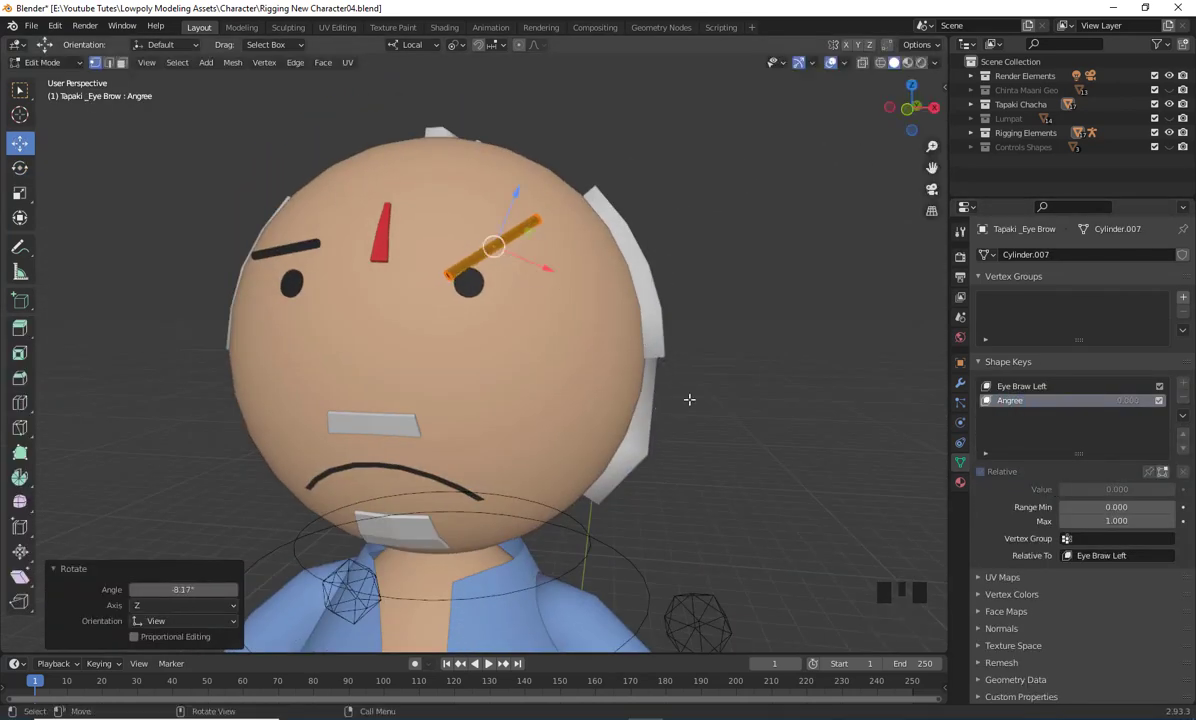
{"action": "key", "text": "Tab"}
{"action": "middle_click_drag", "start_coordinate": [689, 400], "coordinate": [689, 330], "text": "shift"}
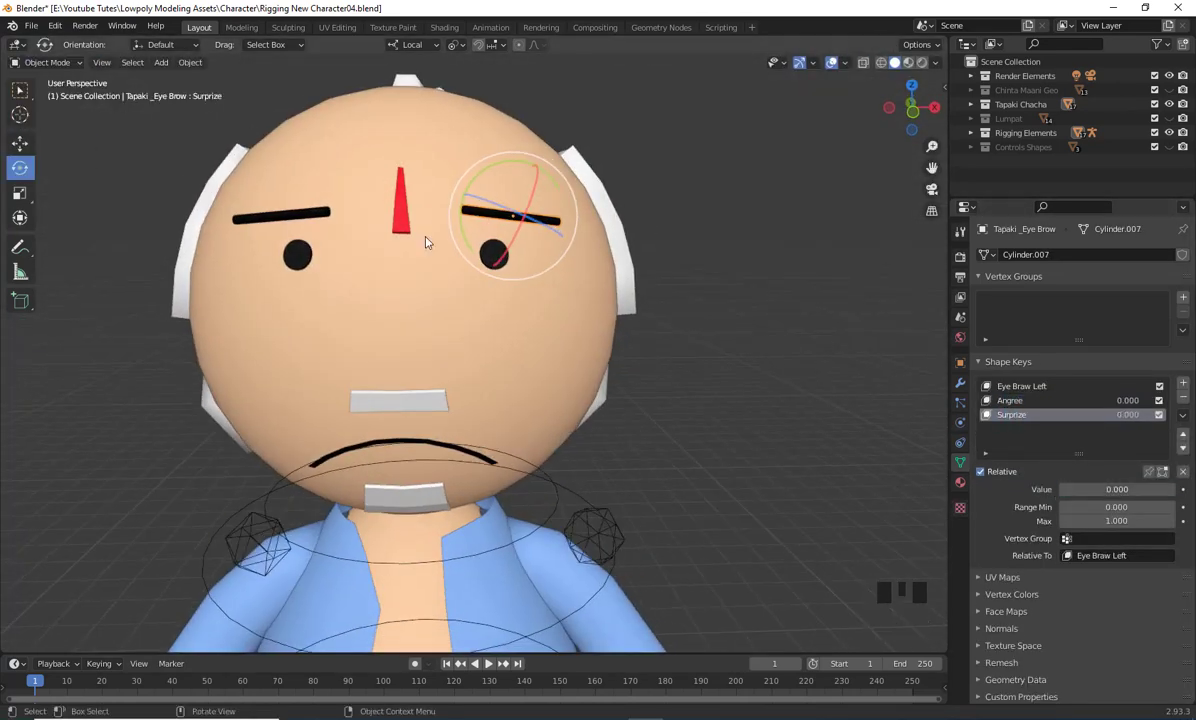
Rotate and move the left eyebrow's mesh to slope outward for the Surprize shape key, and reselect the Angree key
{"action": "key", "text": "Tab"}
{"action": "key", "text": "r"}
{"action": "key", "text": "g"}
{"action": "mouse_move", "coordinate": [520, 300]}
{"action": "middle_mouse_down"}
{"action": "mouse_move", "coordinate": [625, 310]}
{"action": "mouse_move", "coordinate": [520, 300]}
{"action": "middle_mouse_up"}
{"action": "left_click", "coordinate": [625, 300]}
{"action": "key", "text": "Tab"}
{"action": "left_click", "coordinate": [1012, 400]}
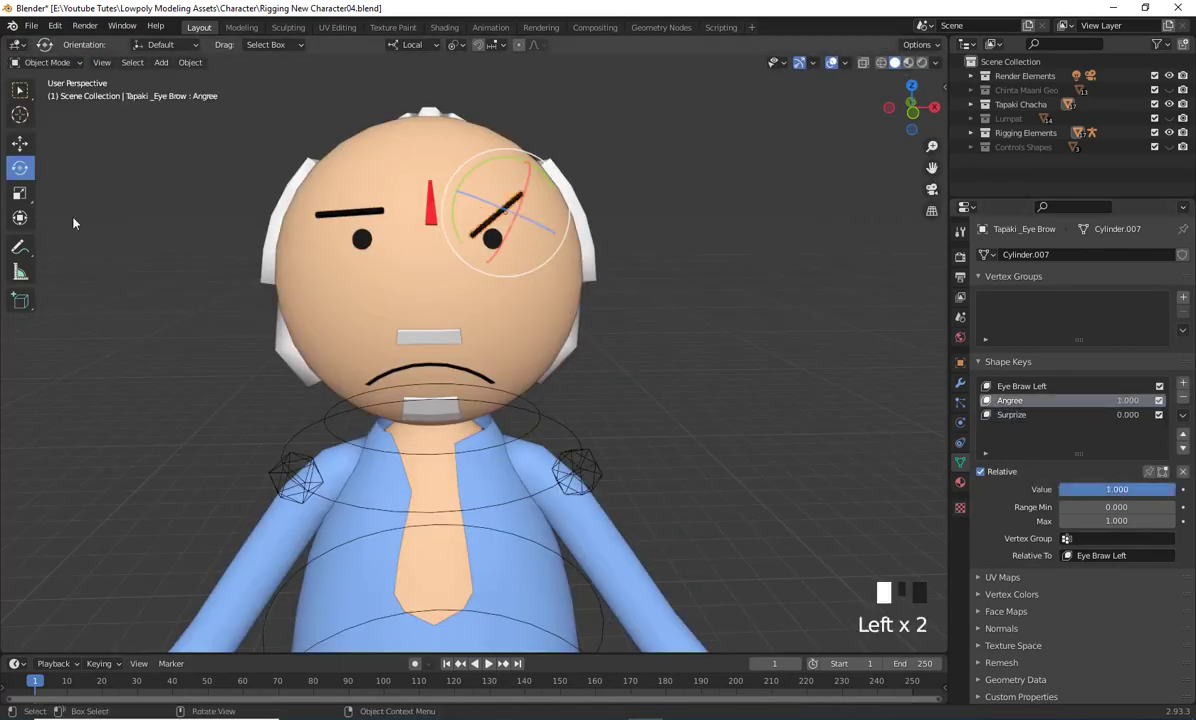
Add shape keys Eye brow R and Angree to the right eyebrow
{"action": "left_click", "coordinate": [348, 212]}
{"action": "left_click", "coordinate": [1183, 384]}
{"action": "left_click", "coordinate": [1183, 384]}
{"action": "double_click", "coordinate": [1016, 400]}
{"action": "type", "text": "Angree"}
Rotate the right eyebrow's whole mesh 29° and move it into an angry position for the Angree shape key
{"action": "key", "text": "Tab"}
{"action": "key", "text": "a"}
{"action": "key", "text": "r"}
{"action": "key", "text": "g"}
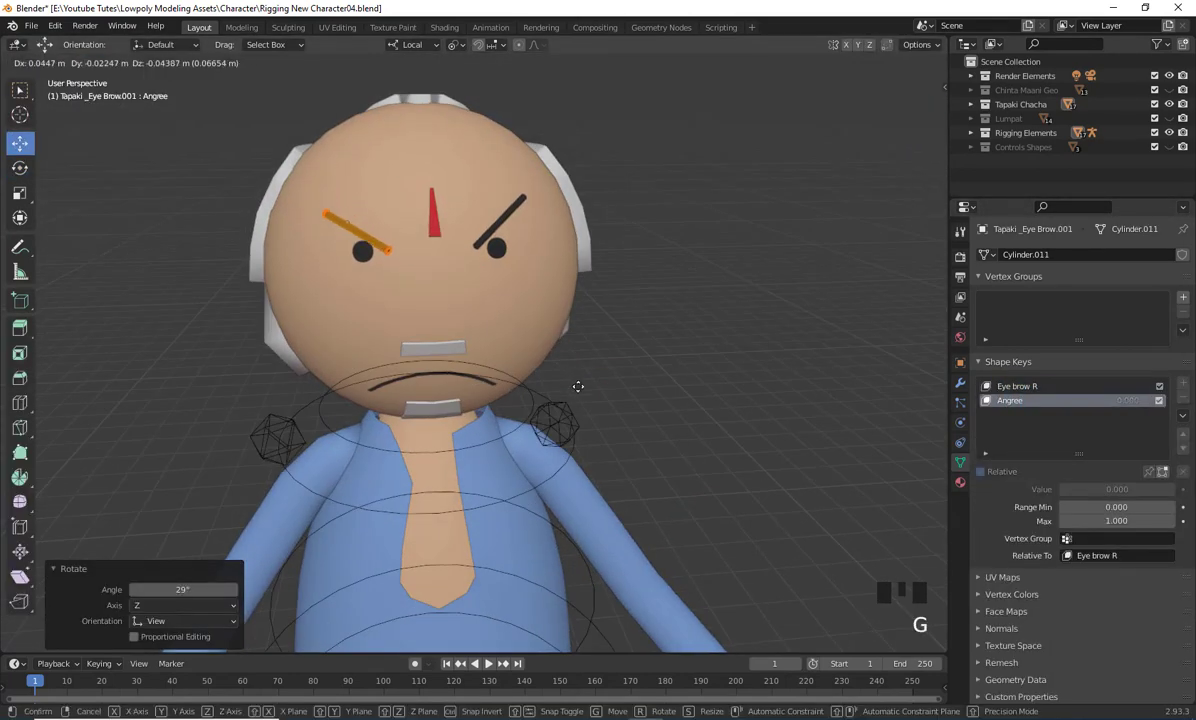
{"action": "left_click", "coordinate": [527, 301]}
Show the left eyebrow's Surprize shape key at 1.000 and add a shape key named Surprize to the right eyebrow
{"action": "left_click", "coordinate": [1022, 386]}
{"action": "left_click", "coordinate": [1012, 415]}
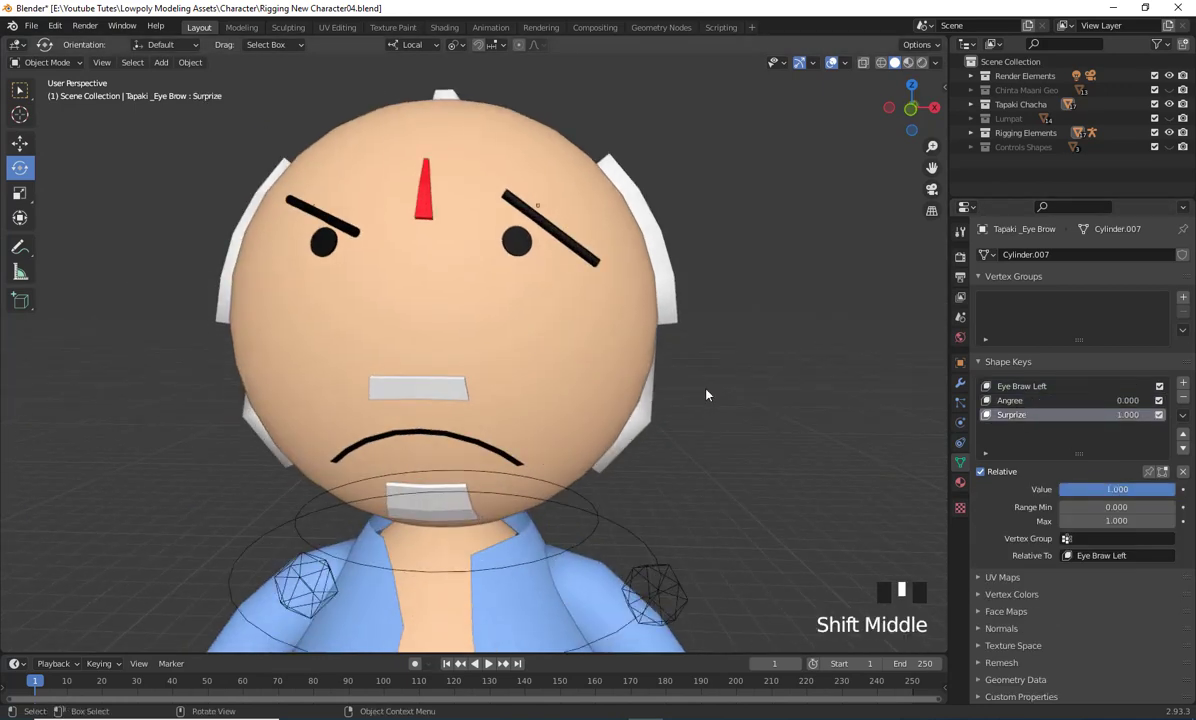
{"action": "left_click", "coordinate": [371, 262]}
{"action": "left_click", "coordinate": [1183, 384]}
{"action": "double_click", "coordinate": [1014, 415]}
{"action": "type", "text": "Surprize"}
Rotate the right eyebrow's mesh into a surprised slant for the Surprize shape key
{"action": "key", "text": "Tab"}
{"action": "key", "text": "r"}
{"action": "left_click", "coordinate": [729, 269]}
{"action": "middle_click_drag", "start_coordinate": [729, 269], "coordinate": [761, 464]}
{"action": "key", "text": "Tab"}
Lower the value of the right eyebrow's Angree shape key and select its Surprize key
{"action": "left_click", "coordinate": [20, 168]}
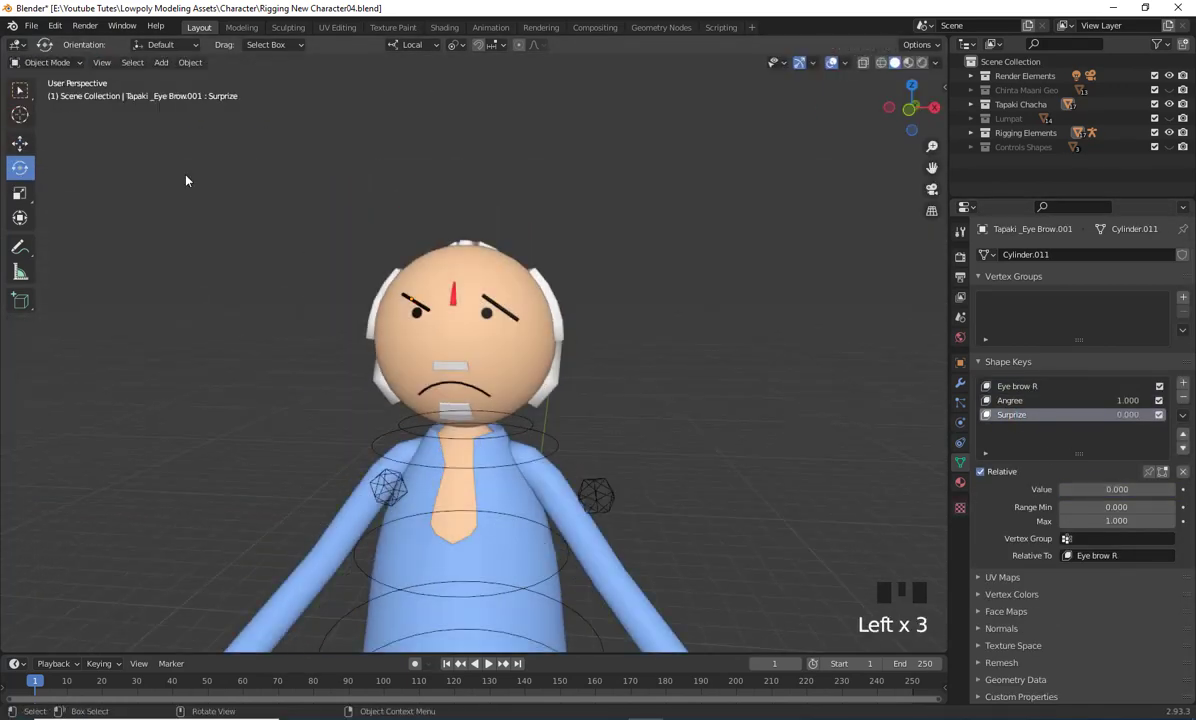
{"action": "left_click", "coordinate": [499, 416]}
{"action": "left_click", "coordinate": [404, 297]}
{"action": "left_click", "coordinate": [1010, 400]}
{"action": "mouse_move", "coordinate": [1085, 490]}
{"action": "left_mouse_down"}
{"action": "mouse_move", "coordinate": [1170, 490]}
{"action": "mouse_move", "coordinate": [1064, 490]}
{"action": "left_mouse_up"}
{"action": "left_click", "coordinate": [1012, 415]}
Rotate the armature's Head Ctrl bone in Pose Mode to test how the face follows
{"action": "left_click", "coordinate": [460, 456]}
{"action": "key", "text": "ctrl+Tab"}
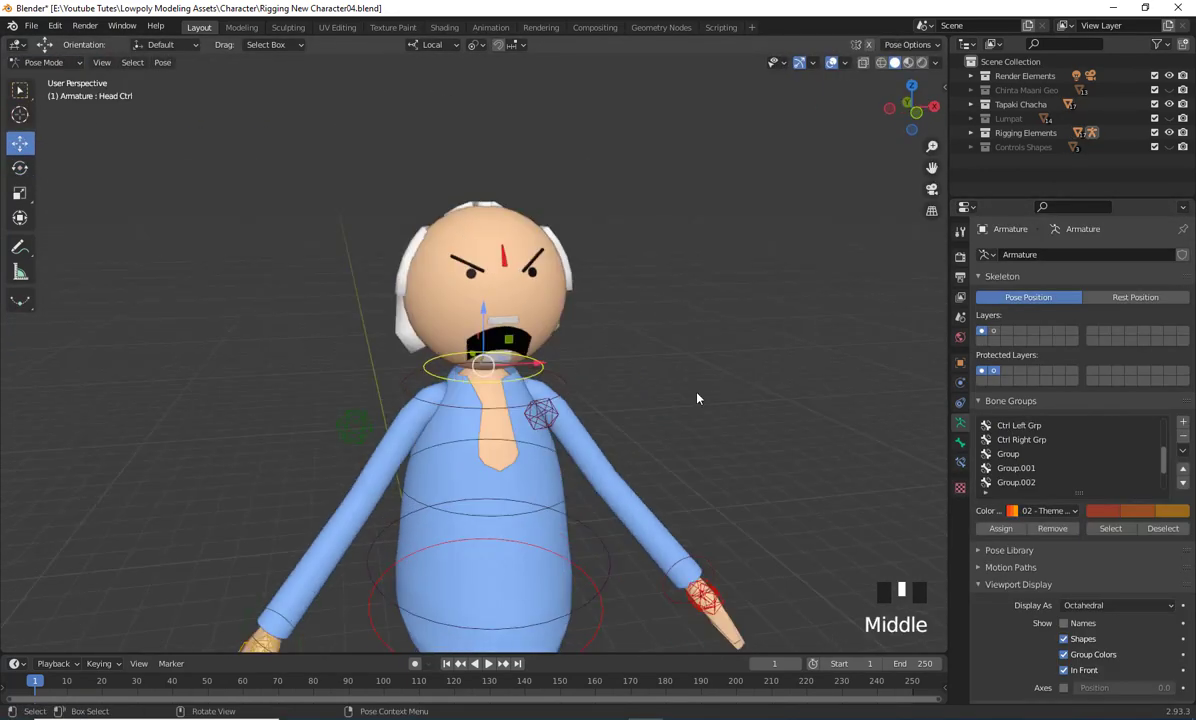
{"action": "key", "text": "r"}
{"action": "middle_click_drag", "start_coordinate": [697, 398], "coordinate": [673, 435]}
{"action": "key", "text": "ctrl+Tab"}
Preview the facial expressions by lowering the active shape key's value and raising the third and second keys, and select the armature
{"action": "left_click", "coordinate": [437, 313]}
{"action": "left_click_drag", "start_coordinate": [1170, 490], "coordinate": [1064, 490]}
{"action": "left_click", "coordinate": [1020, 415]}
{"action": "left_click_drag", "start_coordinate": [1066, 490], "coordinate": [1171, 490]}
{"action": "left_click", "coordinate": [1019, 400]}
{"action": "left_click_drag", "start_coordinate": [1066, 490], "coordinate": [1172, 490]}
{"action": "left_click", "coordinate": [345, 503]}
{"action": "middle_click_drag", "start_coordinate": [345, 400], "coordinate": [160, 117]}
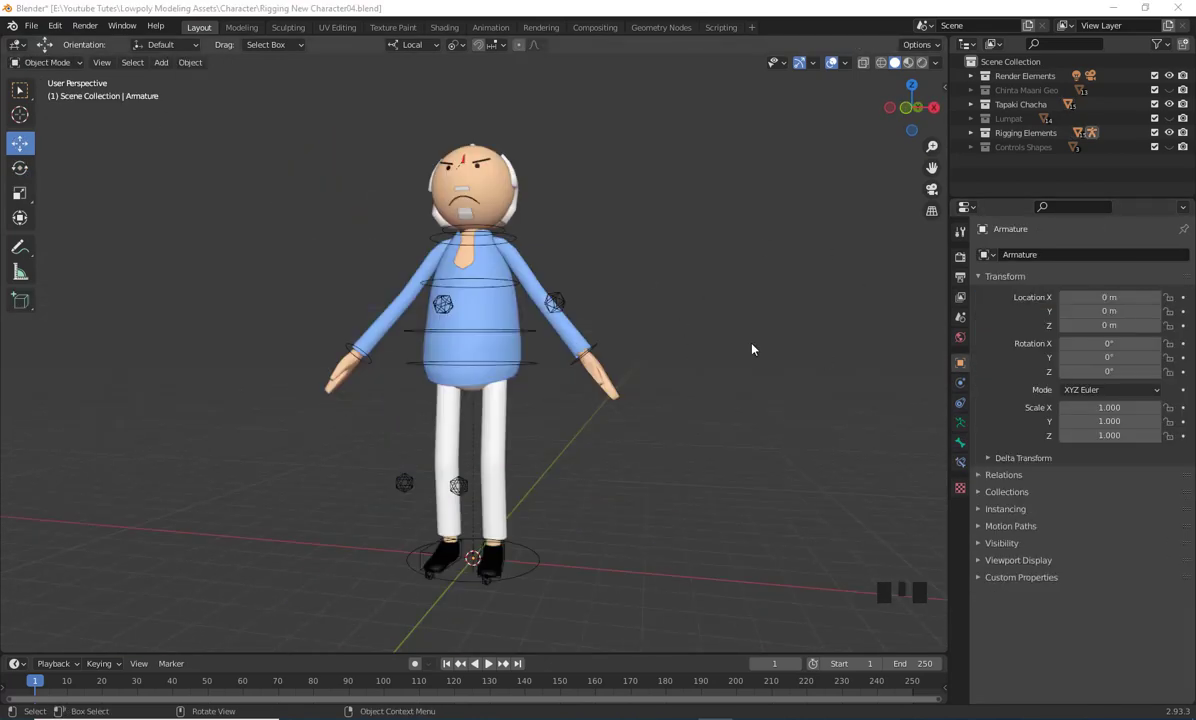
Inspect the head from the side and front and select the joined eyebrows object
{"action": "middle_click_drag", "start_coordinate": [742, 326], "coordinate": [388, 345]}
{"action": "scroll", "coordinate": [713, 345], "scroll_direction": "up", "scroll_amount": 3}
{"action": "scroll", "coordinate": [621, 403], "scroll_direction": "up", "scroll_amount": 2}
{"action": "left_click", "coordinate": [195, 365]}
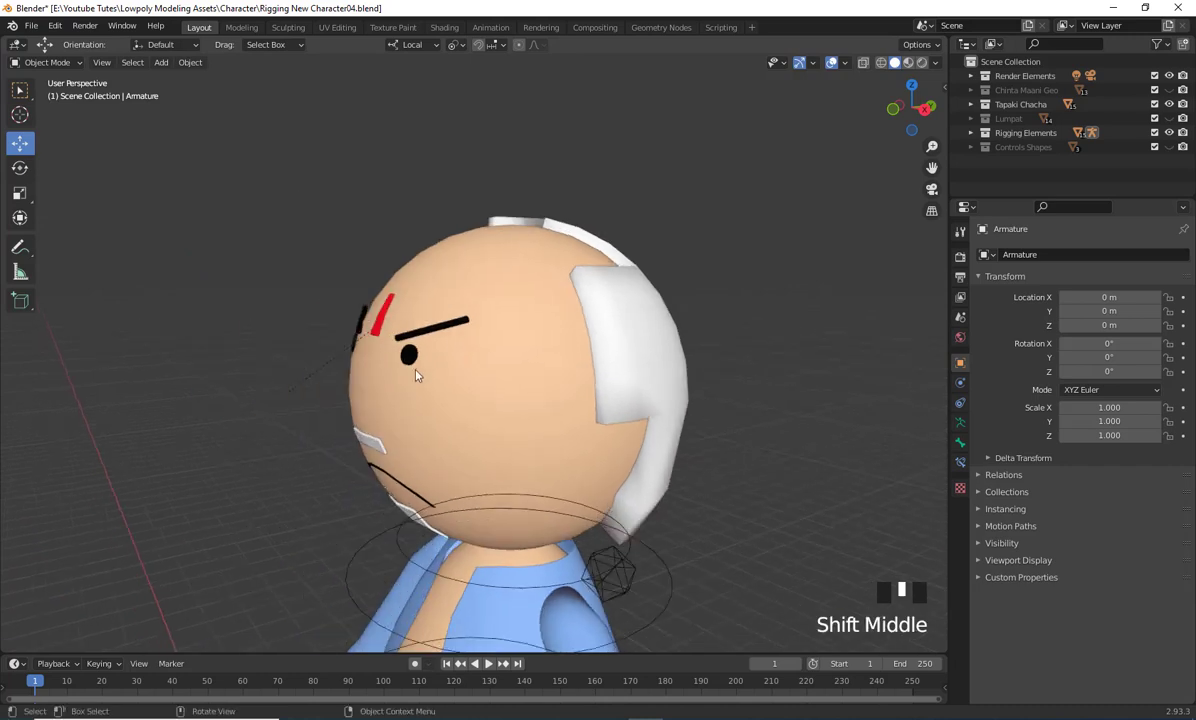
{"action": "left_click", "coordinate": [432, 334]}
{"action": "left_click", "coordinate": [432, 334]}
{"action": "scroll", "coordinate": [482, 418], "scroll_direction": "up", "scroll_amount": 2}
{"action": "middle_click_drag", "start_coordinate": [477, 412], "coordinate": [481, 300]}
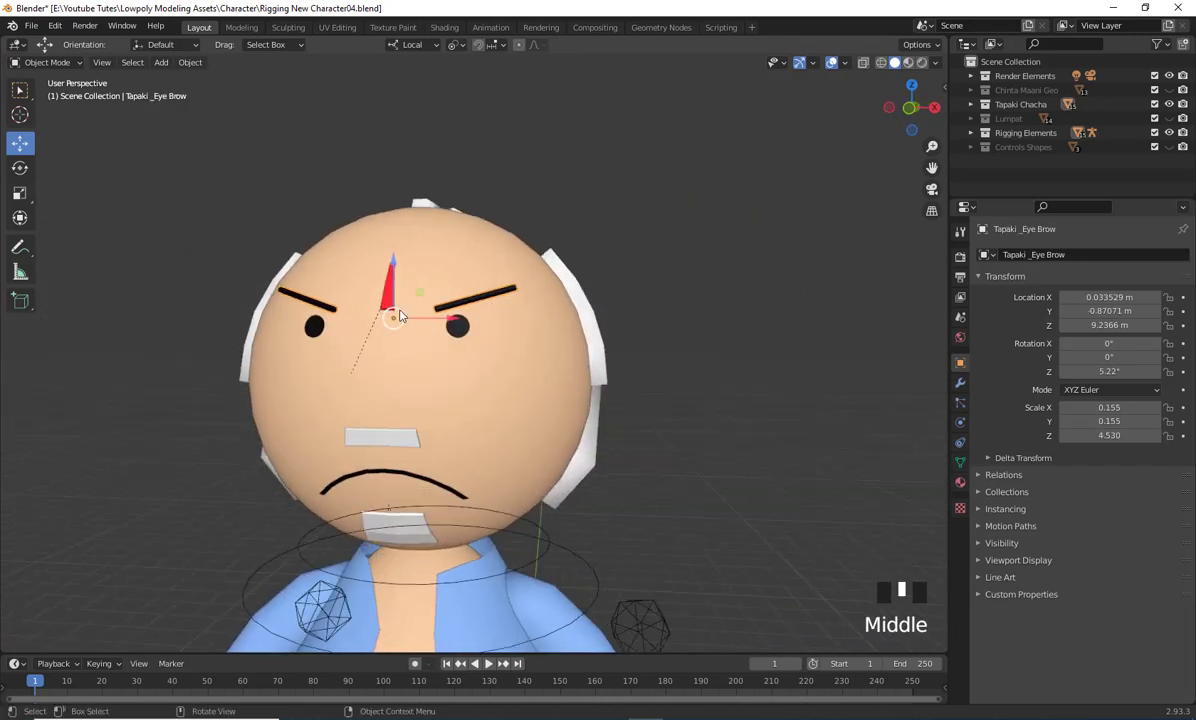
Try moving the joined eyebrows across the face and undo the move
{"action": "middle_click_drag", "start_coordinate": [512, 406], "coordinate": [449, 320]}
{"action": "left_click_drag", "start_coordinate": [478, 325], "coordinate": [500, 307]}
{"action": "key", "text": "ctrl+z"}
{"action": "scroll", "coordinate": [658, 400], "scroll_direction": "down", "scroll_amount": 2}
{"action": "scroll", "coordinate": [648, 424], "scroll_direction": "up", "scroll_amount": 1}
{"action": "middle_click_drag", "start_coordinate": [648, 424], "coordinate": [560, 380], "text": "shift"}
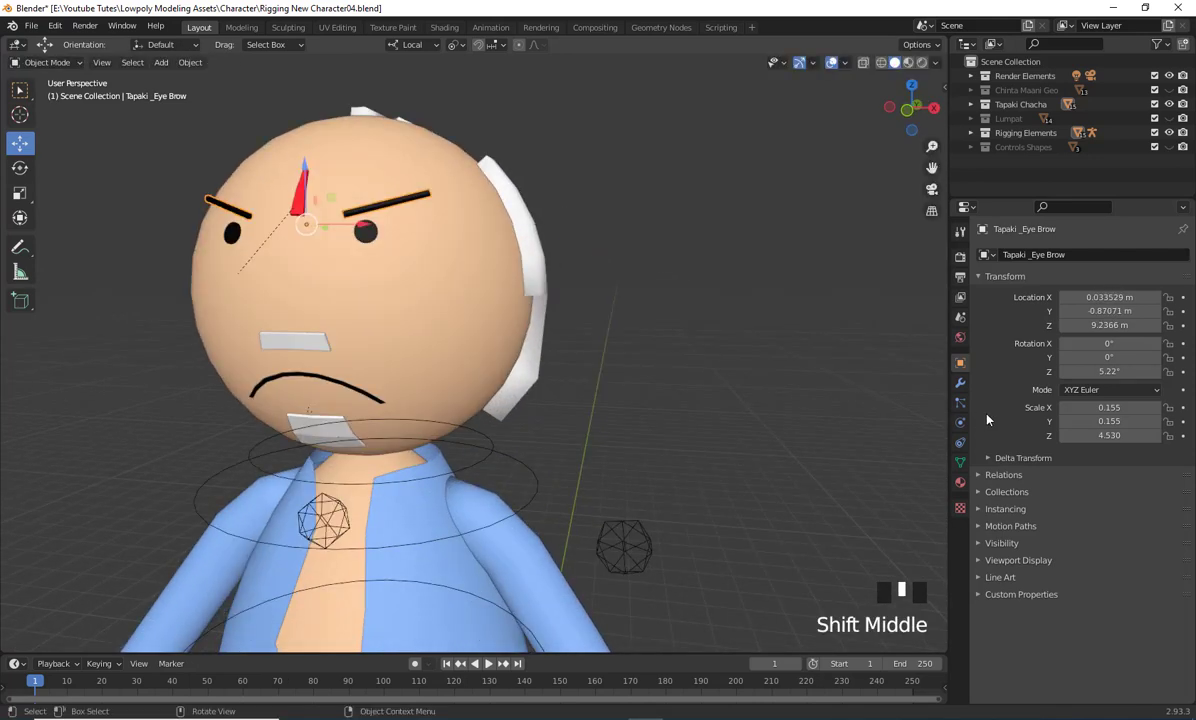
Check the eyebrows object and the eyes object for modifiers
{"action": "left_click", "coordinate": [960, 384]}
{"action": "middle_click_drag", "start_coordinate": [774, 427], "coordinate": [910, 264]}
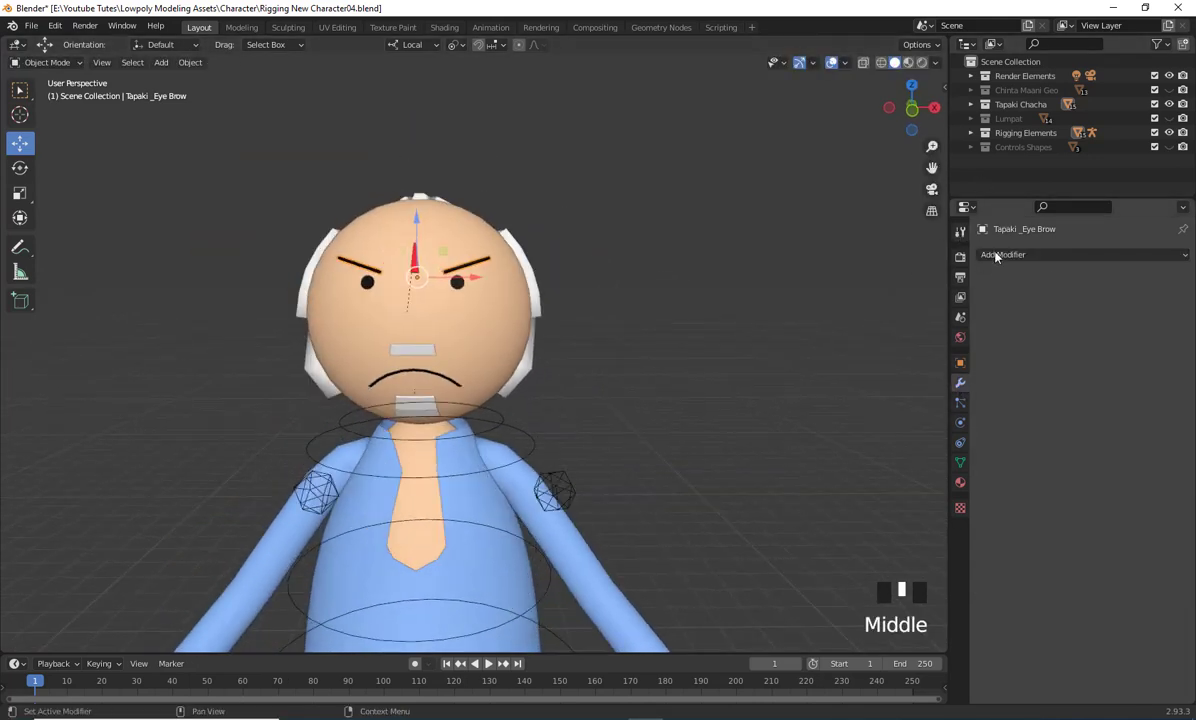
{"action": "middle_click_drag", "start_coordinate": [674, 431], "coordinate": [740, 421]}
{"action": "scroll", "coordinate": [707, 390], "scroll_direction": "up", "scroll_amount": 4}
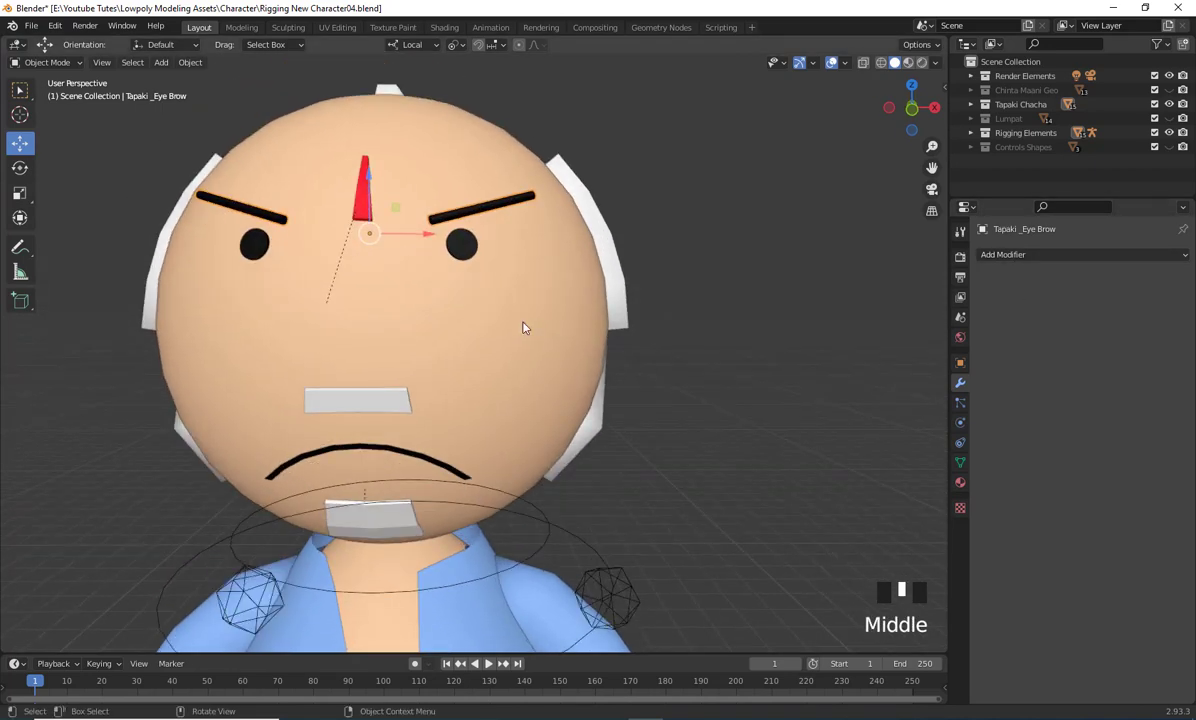
{"action": "left_click", "coordinate": [465, 243]}
{"action": "scroll", "coordinate": [638, 387], "scroll_direction": "down", "scroll_amount": 2}
{"action": "middle_click_drag", "start_coordinate": [638, 387], "coordinate": [340, 371]}
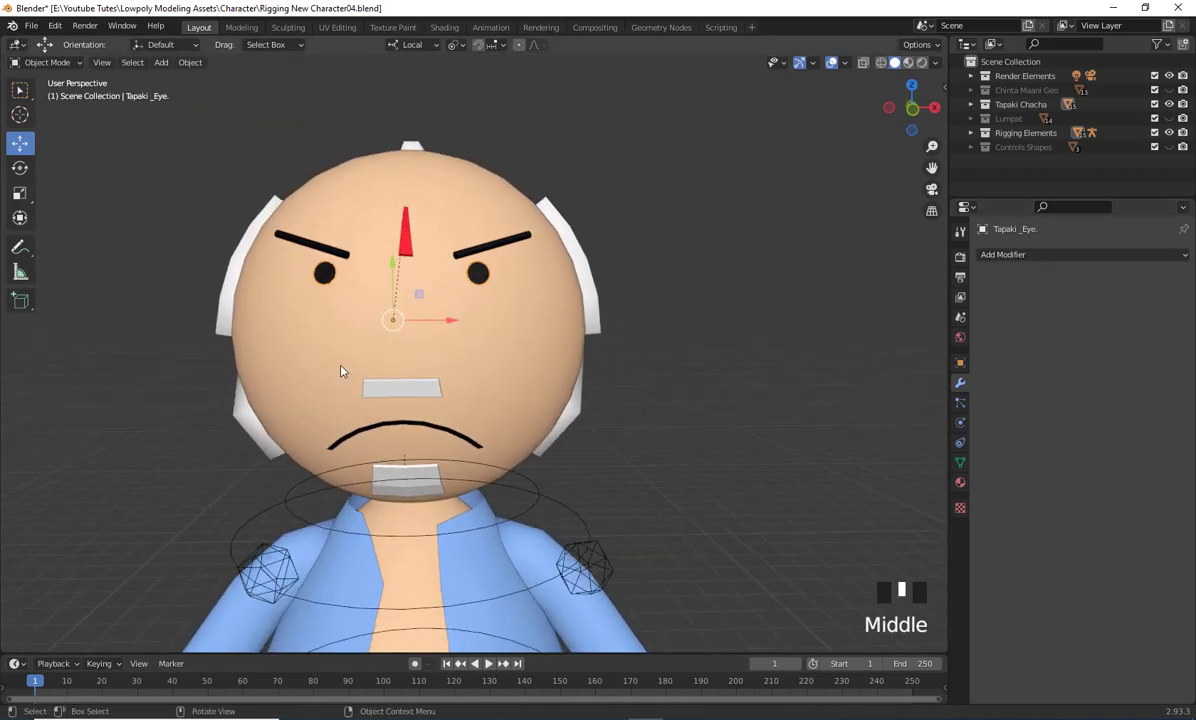
Check the modifiers of the red forehead tika, the moustache and the mouth
{"action": "left_click", "coordinate": [408, 236]}
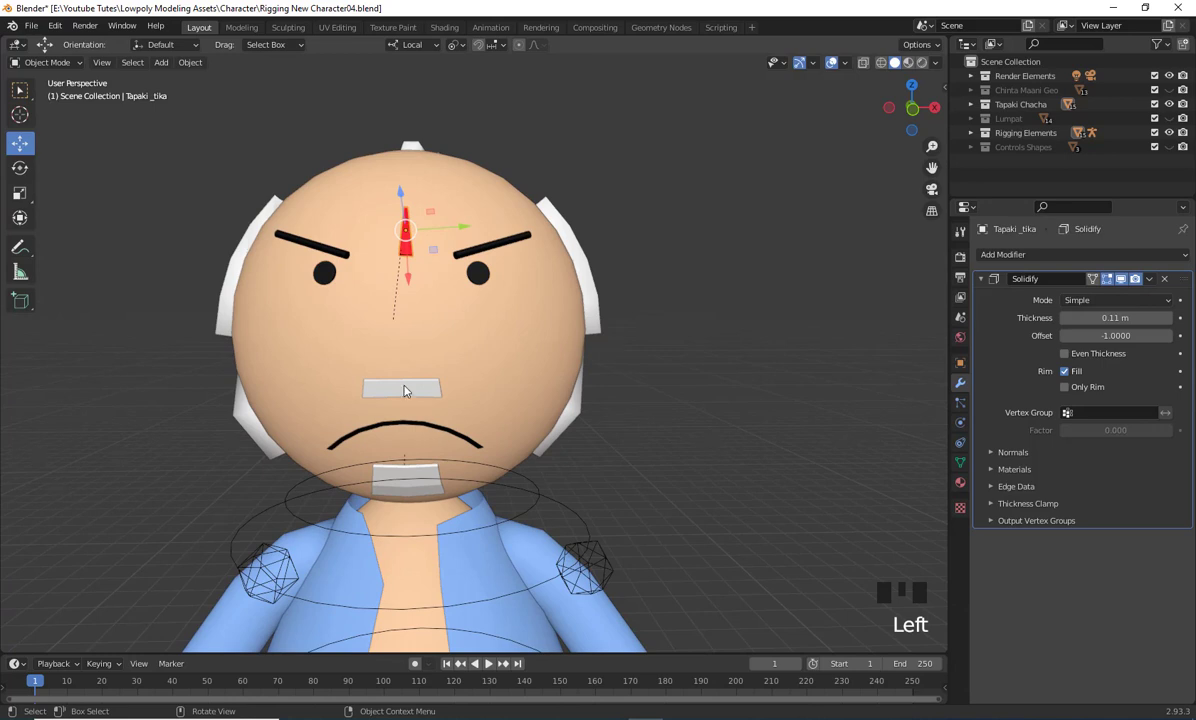
{"action": "left_click", "coordinate": [405, 391]}
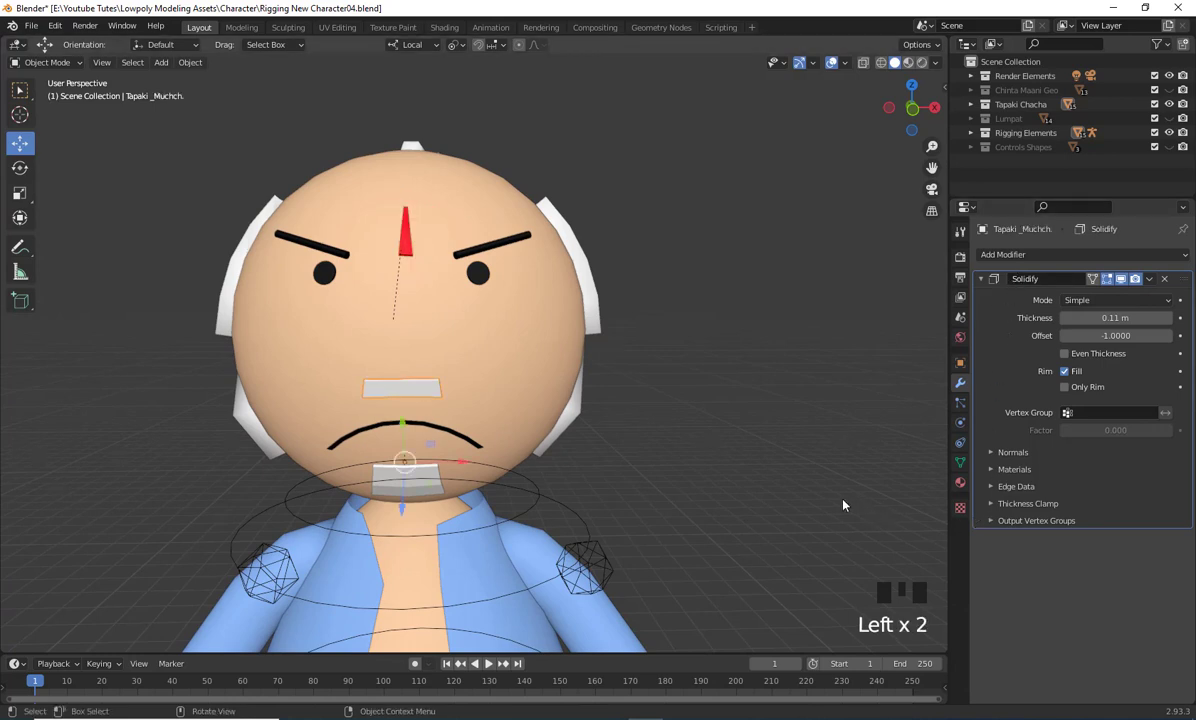
{"action": "middle_click_drag", "start_coordinate": [786, 489], "coordinate": [606, 476]}
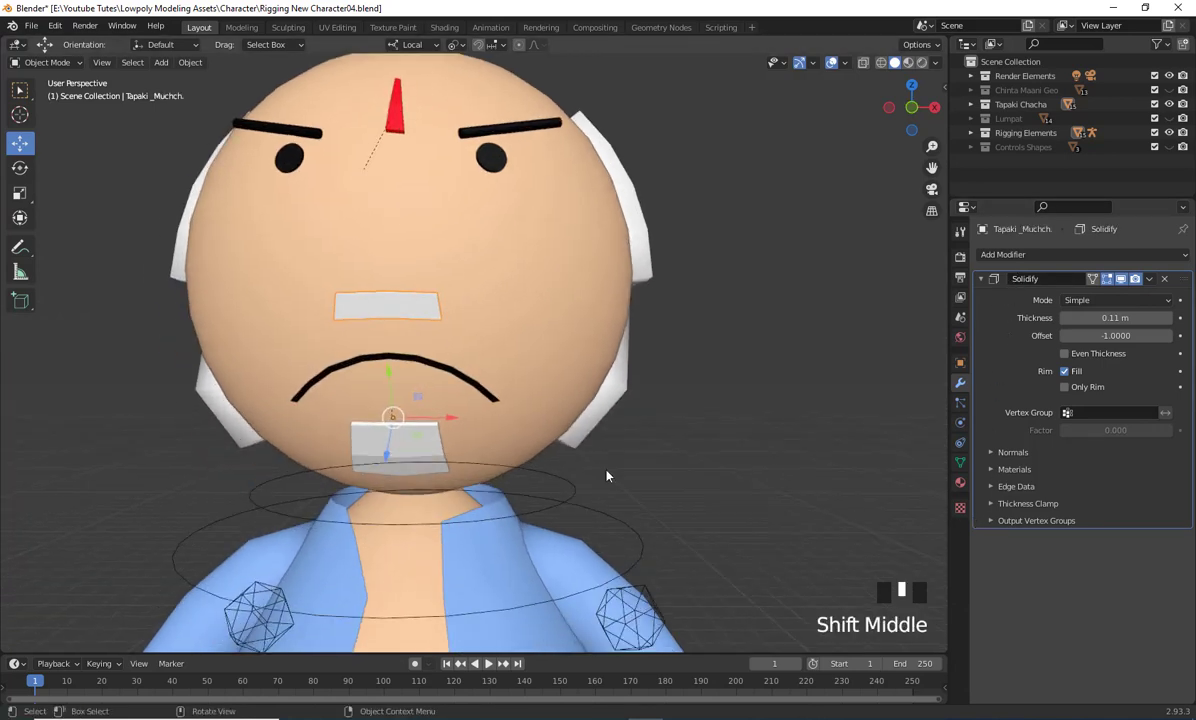
{"action": "left_click", "coordinate": [424, 364]}
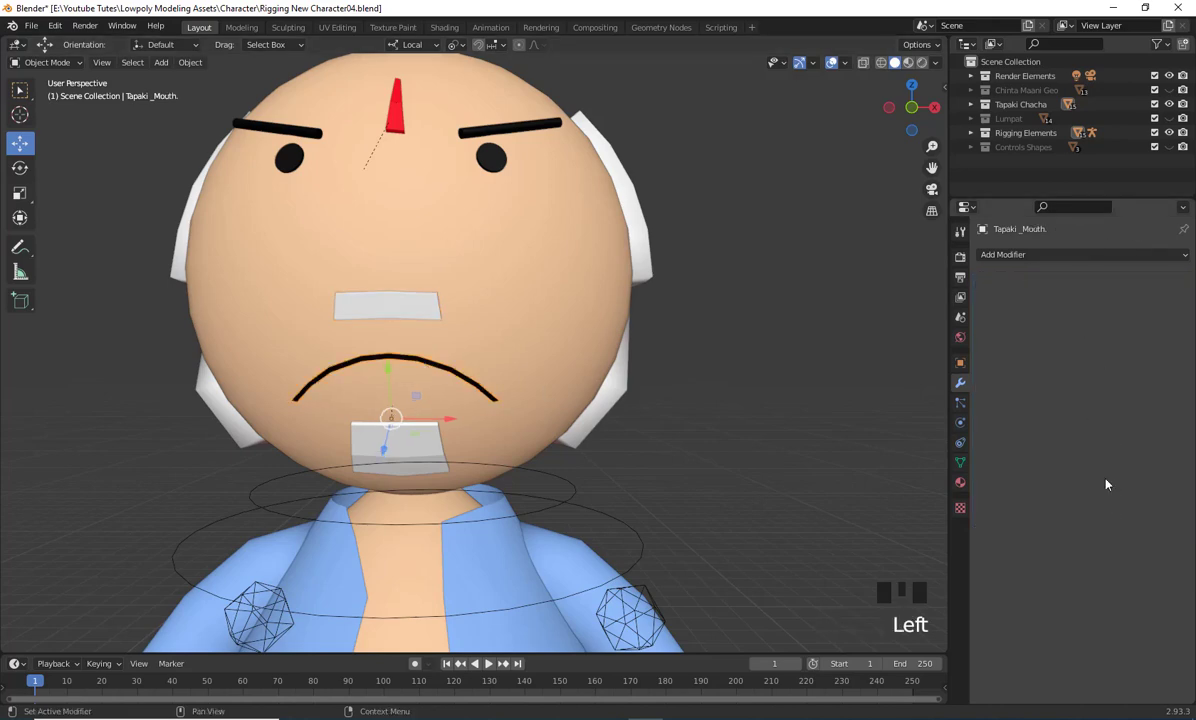
{"action": "scroll", "coordinate": [526, 483], "scroll_direction": "down", "scroll_amount": 2}
{"action": "middle_click_drag", "start_coordinate": [526, 483], "coordinate": [451, 377]}
{"action": "scroll", "coordinate": [649, 395], "scroll_direction": "up", "scroll_amount": 2}
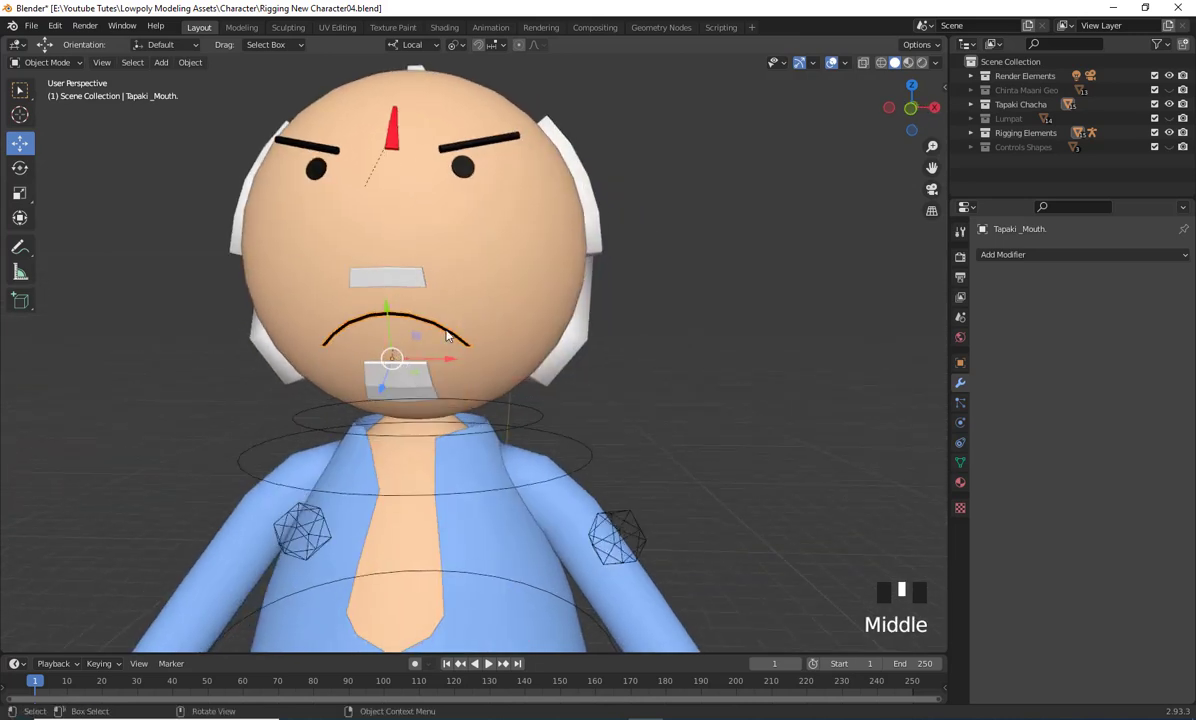
Try rotating the mouth object around its local axis in side view and undo the rotation
{"action": "middle_click_drag", "start_coordinate": [432, 314], "coordinate": [367, 323]}
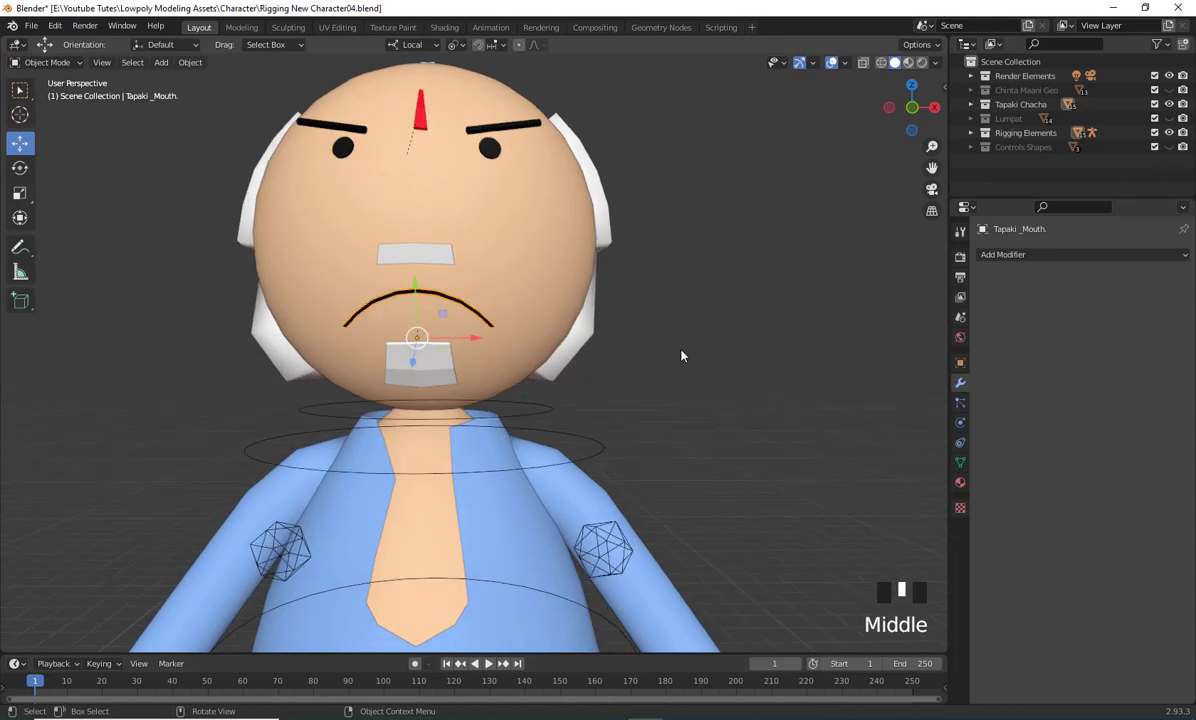
{"action": "middle_click_drag", "start_coordinate": [409, 279], "coordinate": [220, 356]}
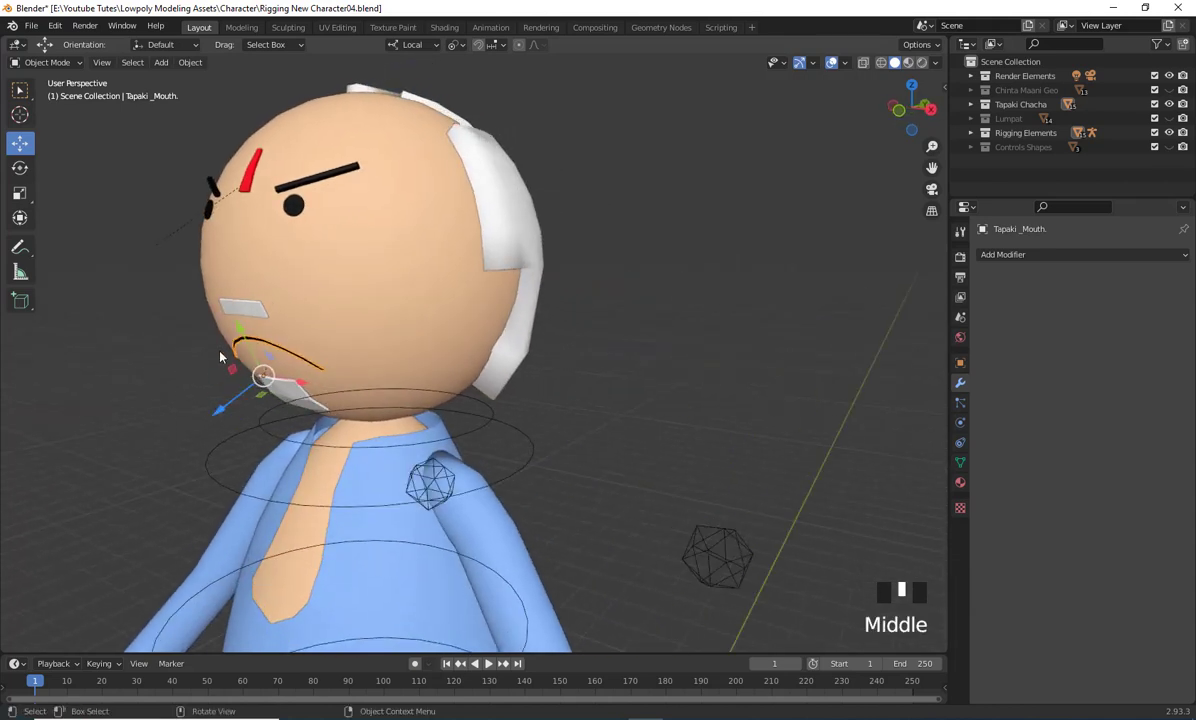
{"action": "middle_click_drag", "start_coordinate": [298, 372], "coordinate": [570, 428]}
{"action": "scroll", "coordinate": [450, 372], "scroll_direction": "up", "scroll_amount": 2}
{"action": "middle_click_drag", "start_coordinate": [570, 428], "coordinate": [418, 426], "text": "shift"}
{"action": "middle_click_drag", "start_coordinate": [447, 346], "coordinate": [575, 425], "text": "shift"}
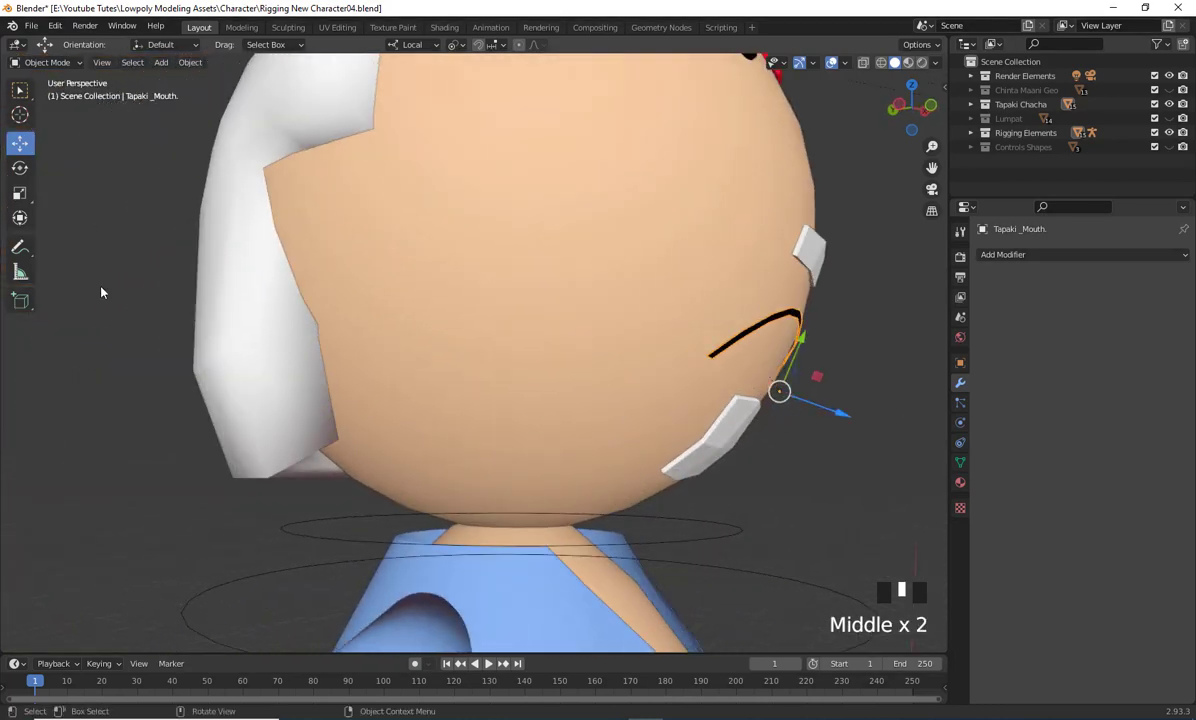
{"action": "left_click", "coordinate": [19, 168]}
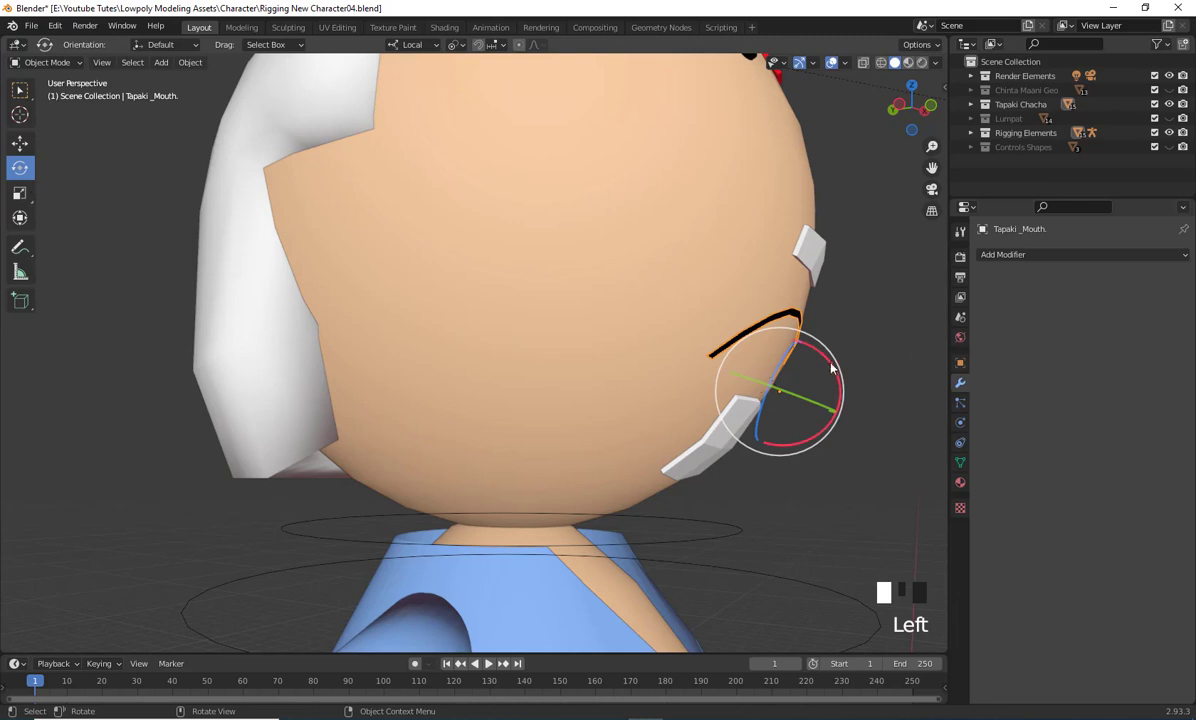
{"action": "left_click_drag", "start_coordinate": [831, 369], "coordinate": [800, 430]}
{"action": "key", "text": "ctrl+z"}
{"action": "middle_click_drag", "start_coordinate": [822, 411], "coordinate": [680, 464]}
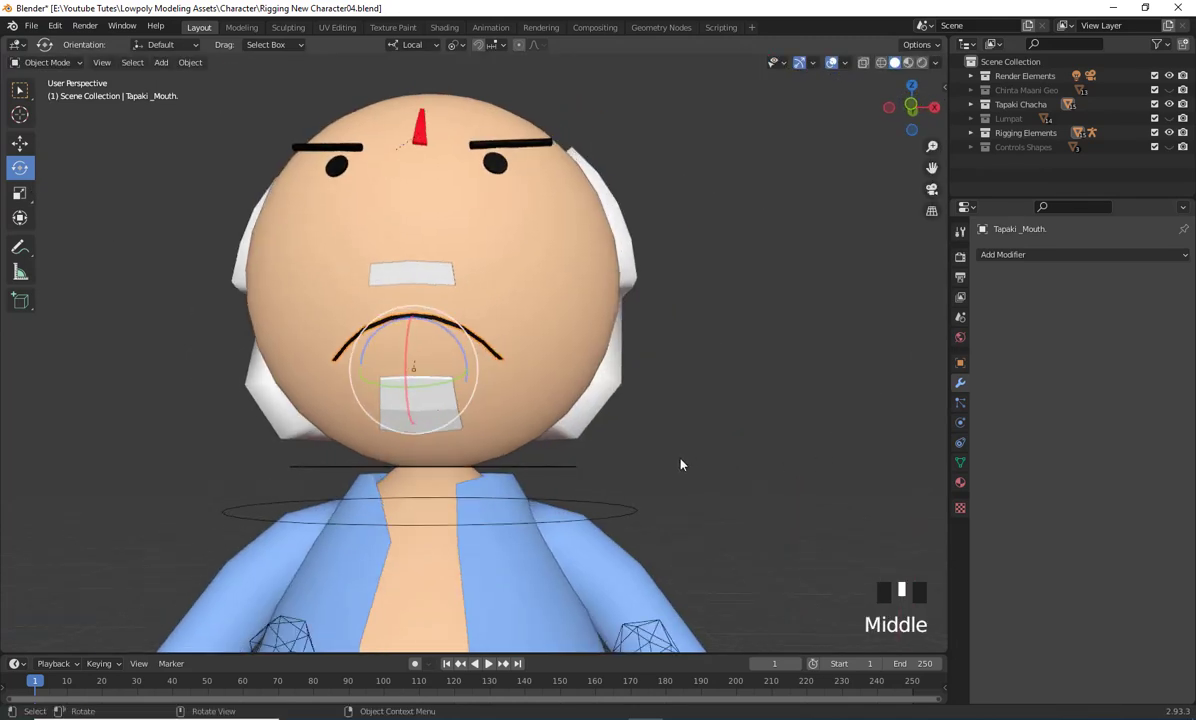
Examine the mouth's curve and pivot point against the face from front and three-quarter views
{"action": "scroll", "coordinate": [483, 459], "scroll_direction": "up", "scroll_amount": 1}
{"action": "middle_click_drag", "start_coordinate": [483, 459], "coordinate": [641, 165], "text": "shift"}
{"action": "scroll", "coordinate": [601, 349], "scroll_direction": "down", "scroll_amount": 2}
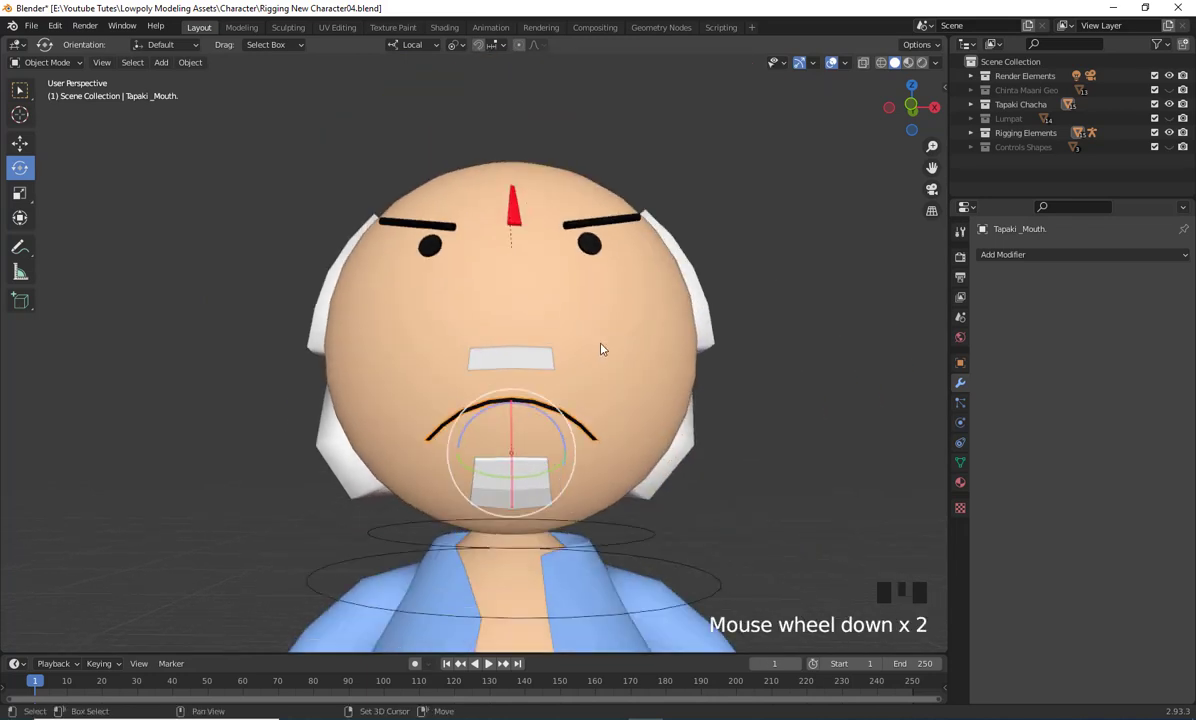
{"action": "middle_click_drag", "start_coordinate": [601, 349], "coordinate": [568, 365], "text": "shift"}
{"action": "scroll", "coordinate": [564, 385], "scroll_direction": "up", "scroll_amount": 1}
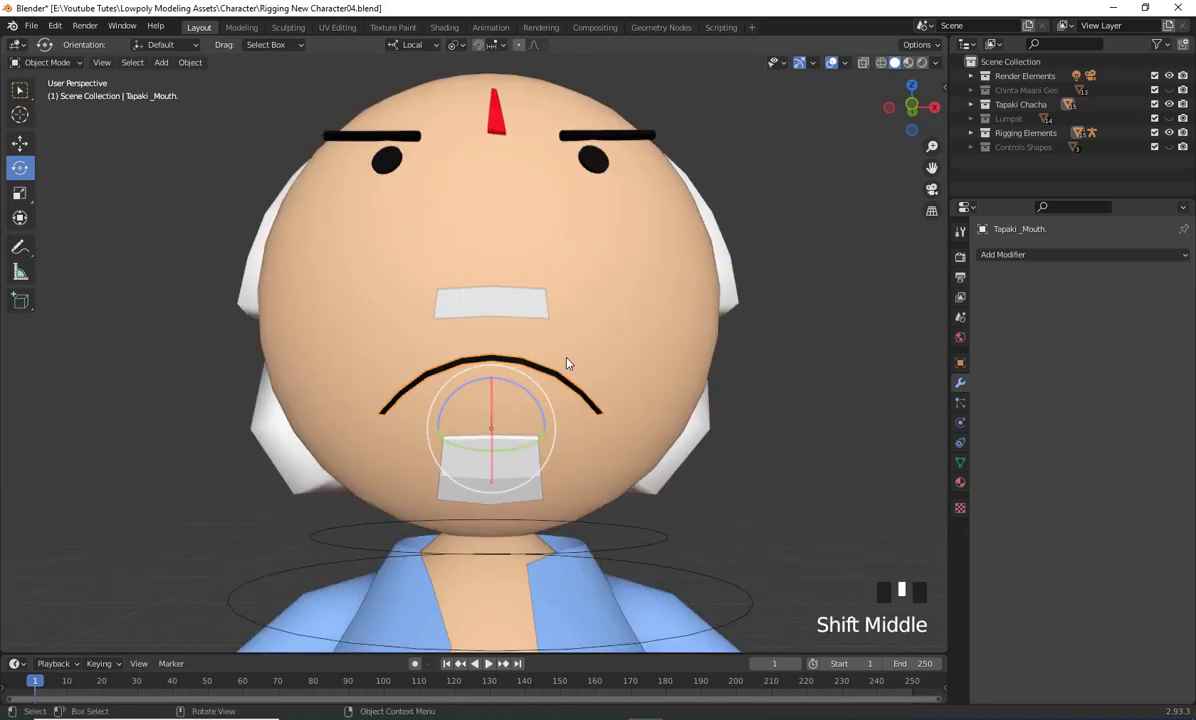
{"action": "scroll", "coordinate": [567, 363], "scroll_direction": "up", "scroll_amount": 1}
{"action": "middle_click_drag", "start_coordinate": [588, 370], "coordinate": [565, 333], "text": "shift"}
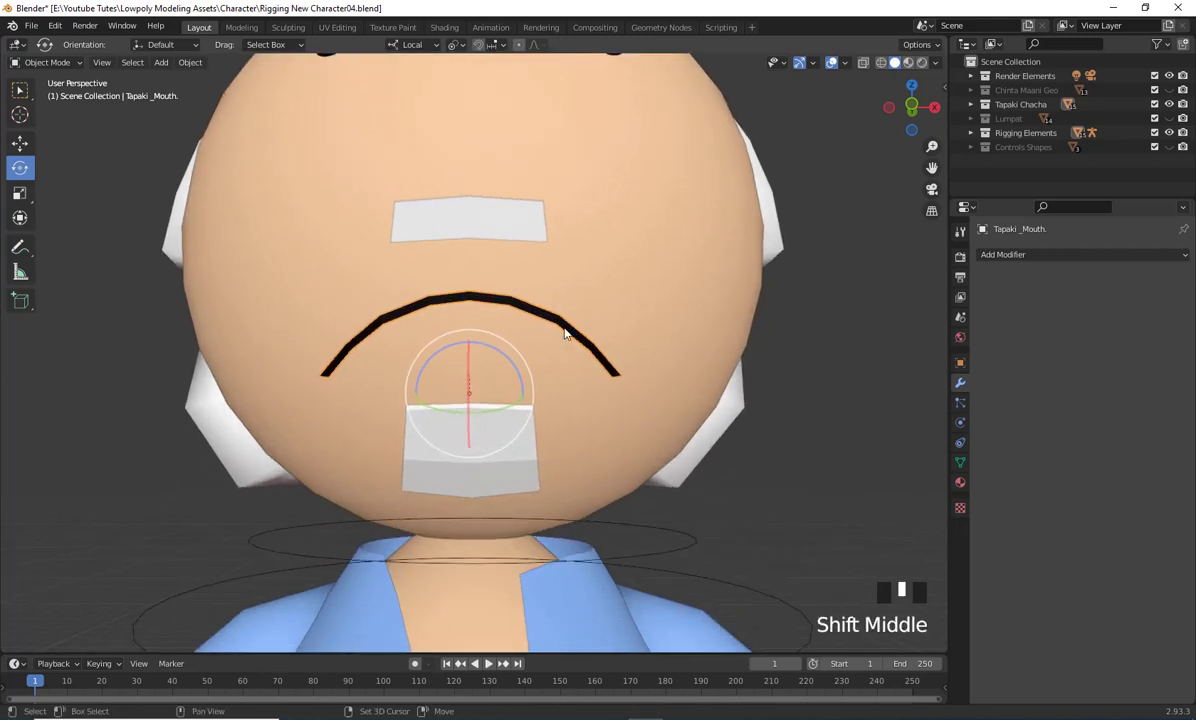
{"action": "middle_click_drag", "start_coordinate": [655, 316], "coordinate": [838, 294], "text": "shift"}
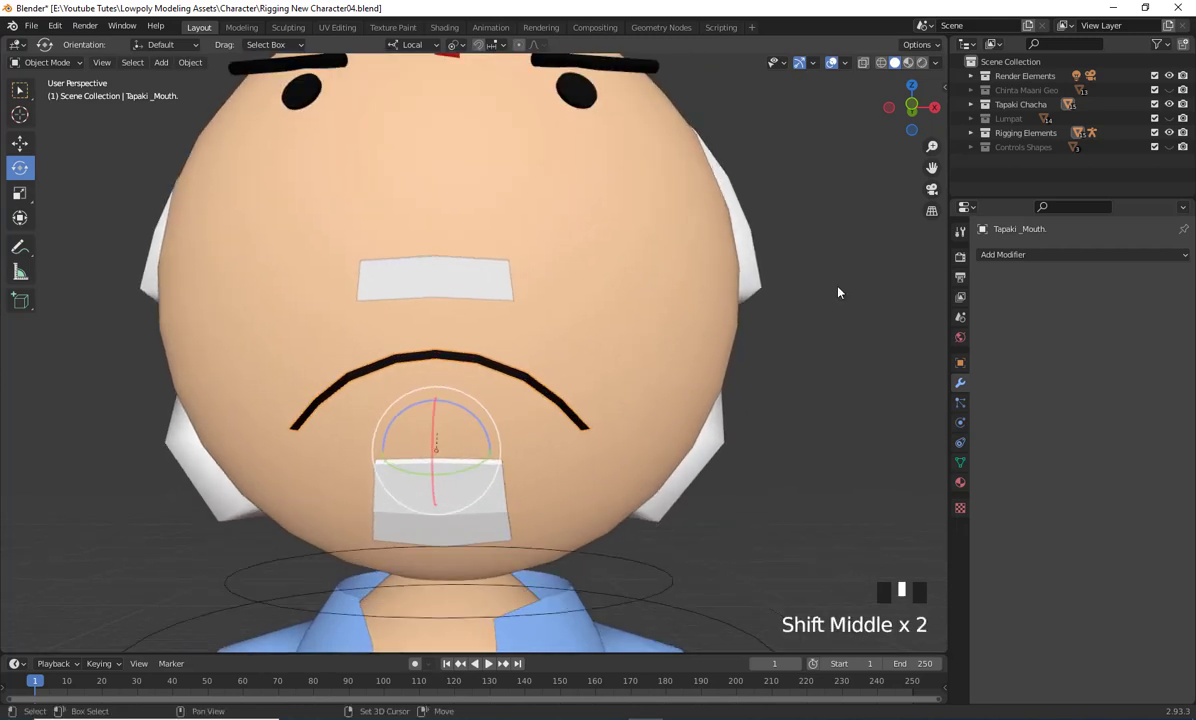
{"action": "middle_click_drag", "start_coordinate": [758, 472], "coordinate": [542, 450], "text": "shift"}
{"action": "scroll", "coordinate": [508, 445], "scroll_direction": "up", "scroll_amount": 2}
{"action": "scroll", "coordinate": [461, 142], "scroll_direction": "down", "scroll_amount": 2}
{"action": "middle_click_drag", "start_coordinate": [470, 351], "coordinate": [381, 359], "text": "shift"}
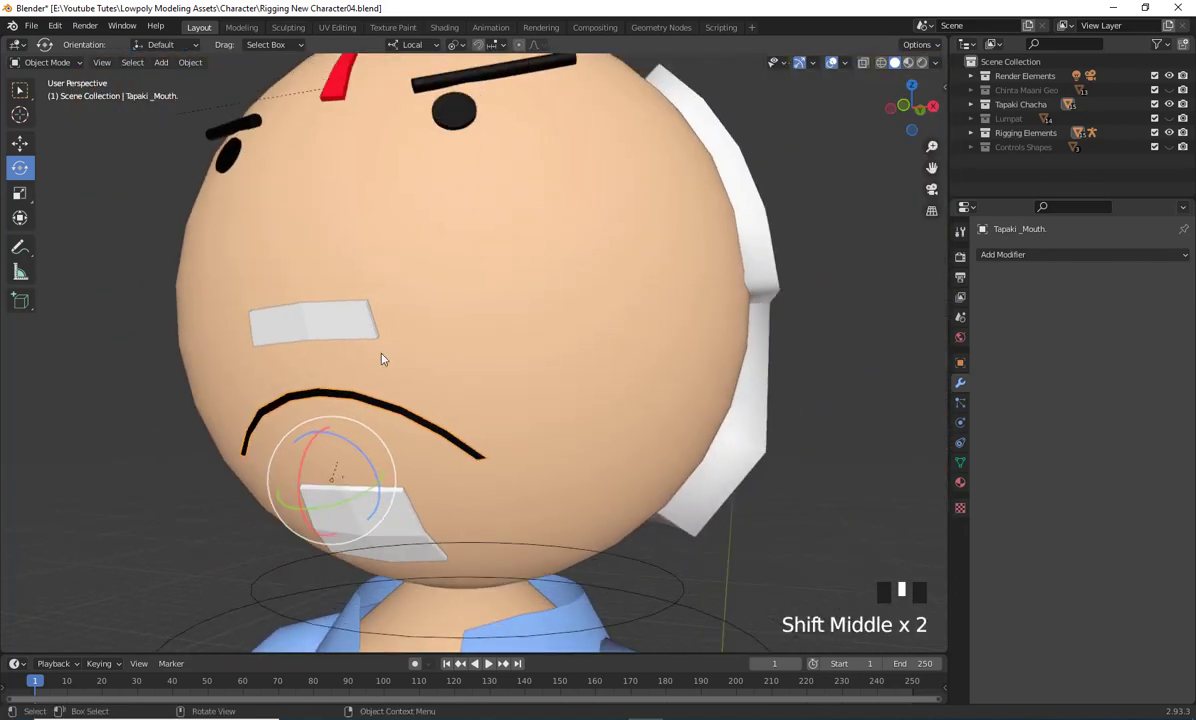
{"action": "middle_click_drag", "start_coordinate": [471, 388], "coordinate": [350, 476], "text": "shift"}
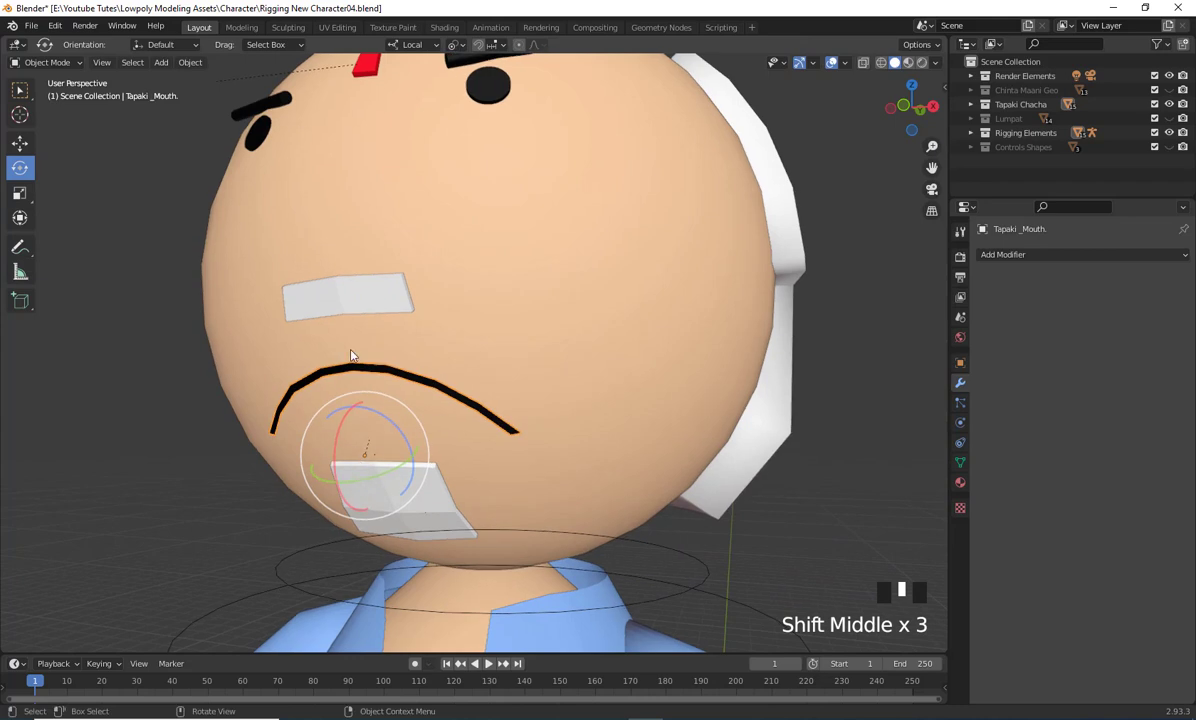
{"action": "middle_click_drag", "start_coordinate": [350, 355], "coordinate": [545, 330]}
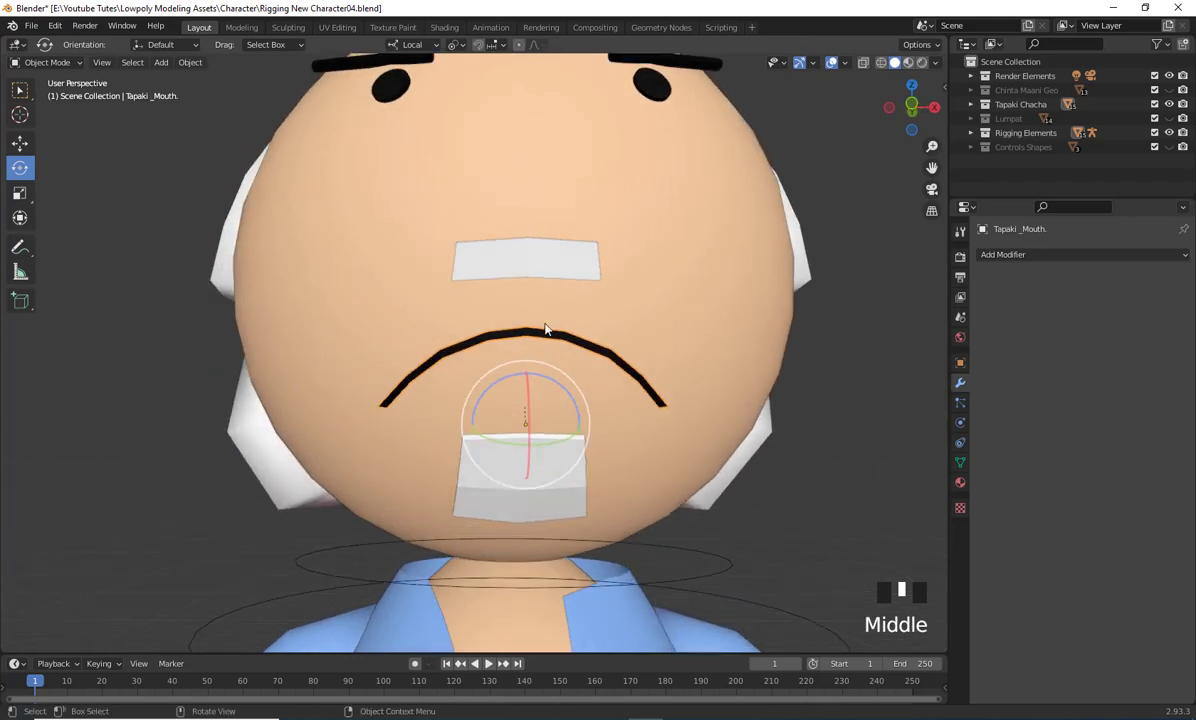
Set the mouth object's origin to its geometry
{"action": "left_click", "coordinate": [188, 64]}
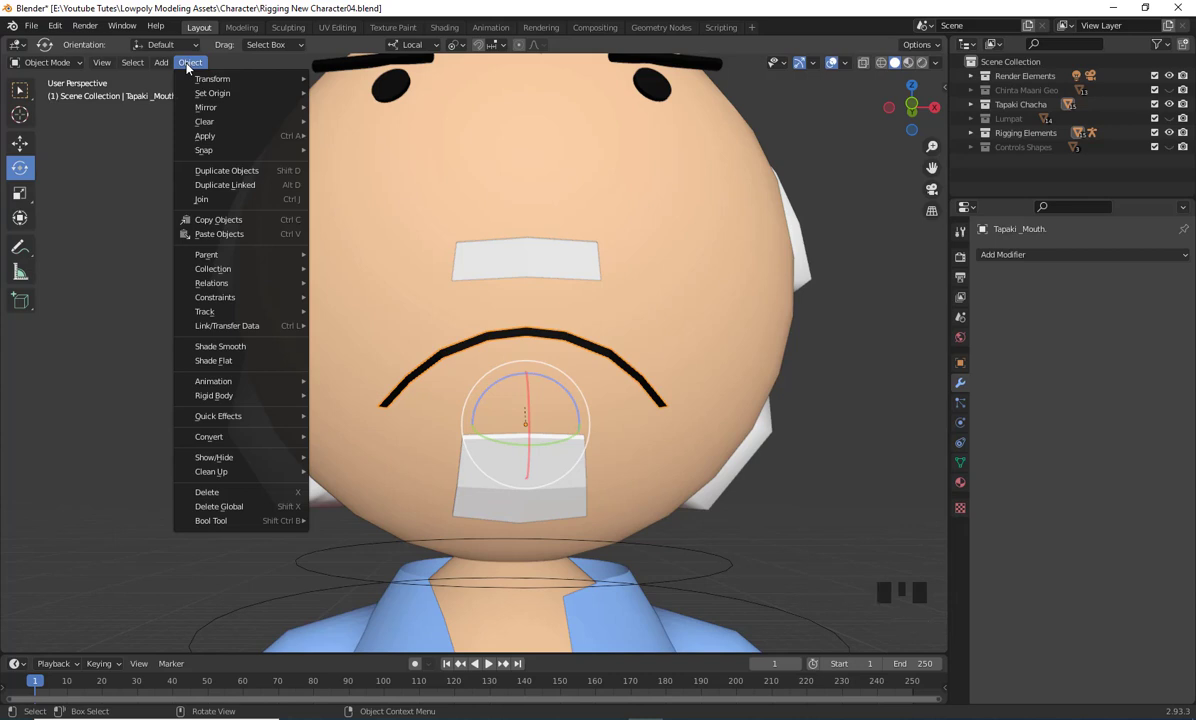
{"action": "mouse_move", "coordinate": [198, 93]}
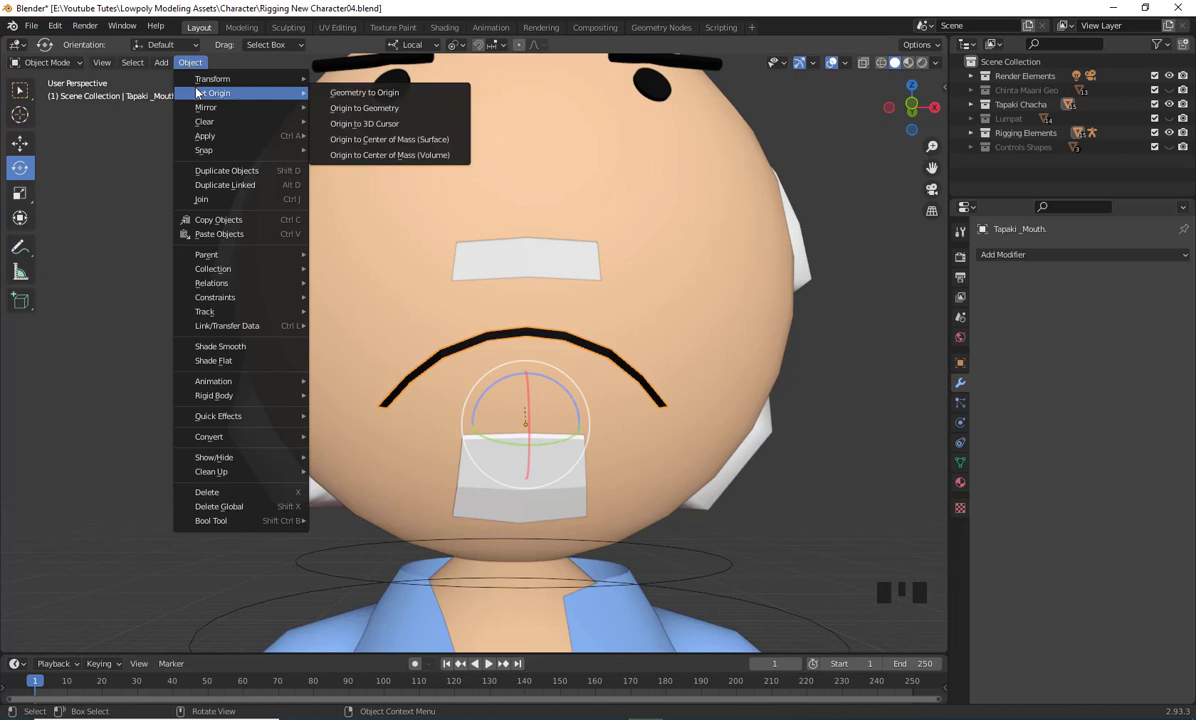
{"action": "left_click", "coordinate": [407, 110]}
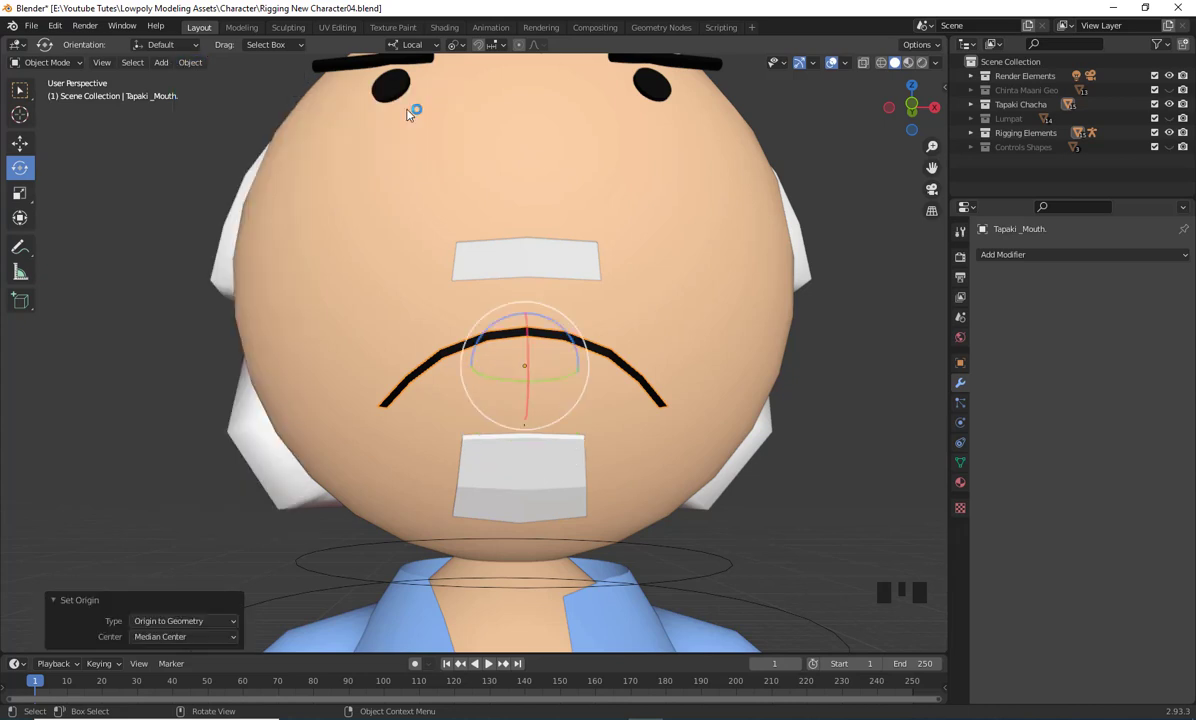
{"action": "middle_click_drag", "start_coordinate": [547, 379], "coordinate": [272, 383]}
{"action": "middle_click_drag", "start_coordinate": [486, 367], "coordinate": [524, 339]}
{"action": "scroll", "coordinate": [718, 342], "scroll_direction": "up", "scroll_amount": 2}
Select the joined eyes object, try rotating it around its current origin, and undo the rotation
{"action": "left_click", "coordinate": [595, 335]}
{"action": "scroll", "coordinate": [595, 335], "scroll_direction": "down", "scroll_amount": 4}
{"action": "left_click_drag", "start_coordinate": [225, 339], "coordinate": [293, 381]}
{"action": "key", "text": "ctrl+z"}
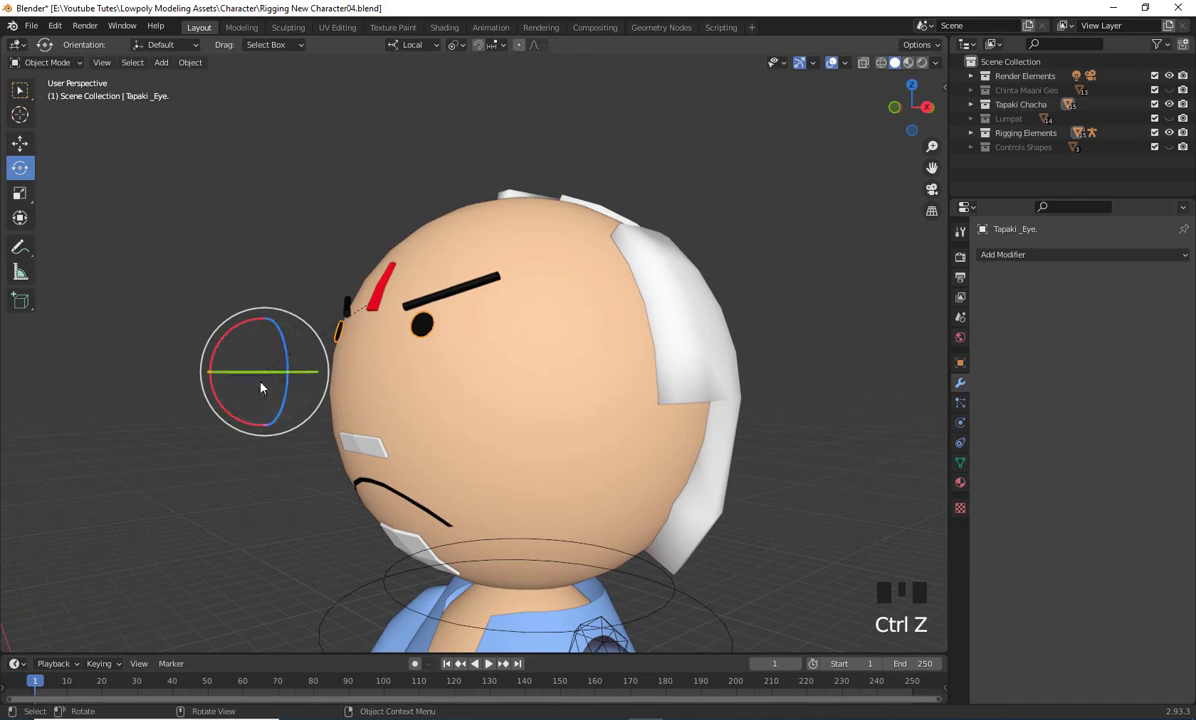
Set the joined eyes object's origin to its geometry
{"action": "middle_click_drag", "start_coordinate": [262, 390], "coordinate": [595, 278]}
{"action": "scroll", "coordinate": [364, 359], "scroll_direction": "up", "scroll_amount": 2}
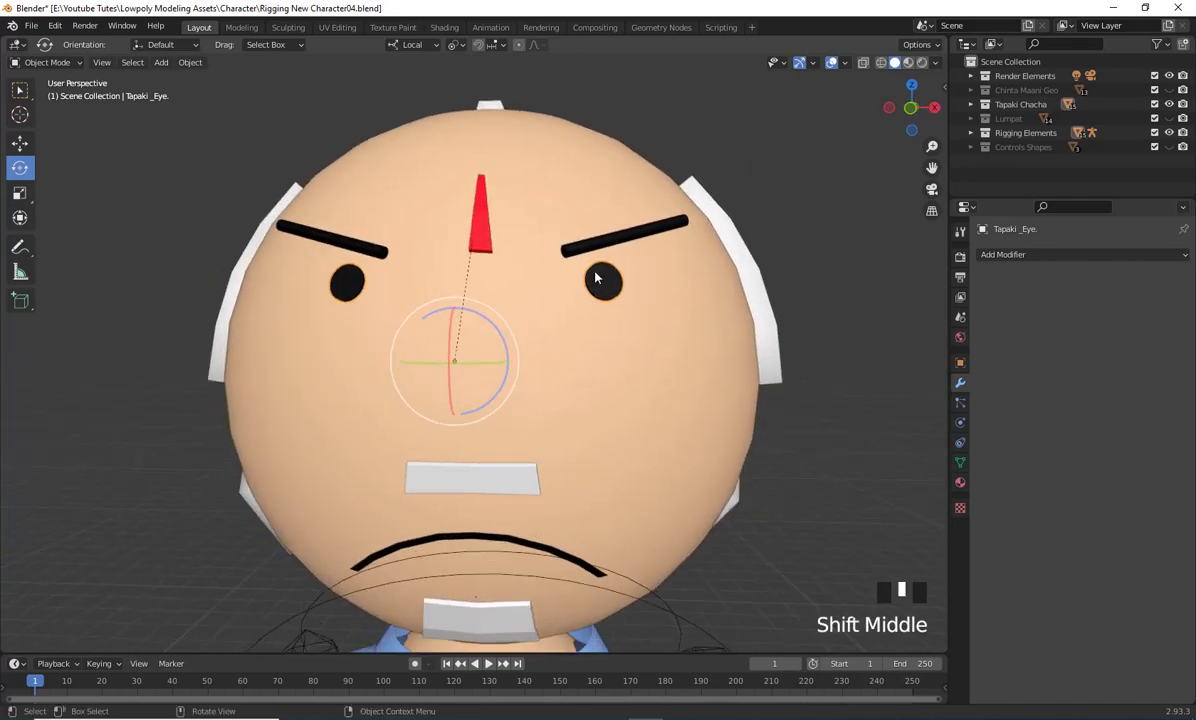
{"action": "middle_click_drag", "start_coordinate": [321, 290], "coordinate": [515, 342]}
{"action": "middle_click_drag", "start_coordinate": [609, 352], "coordinate": [835, 332], "text": "shift"}
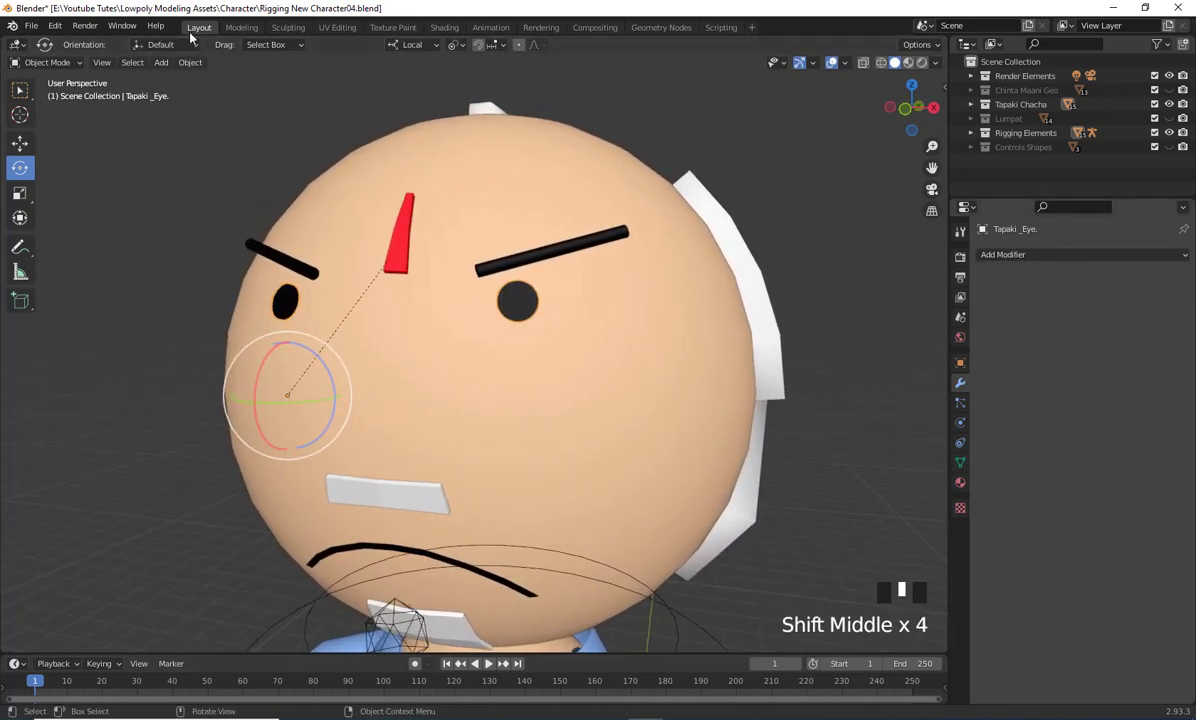
{"action": "left_click", "coordinate": [191, 63]}
{"action": "mouse_move", "coordinate": [225, 92]}
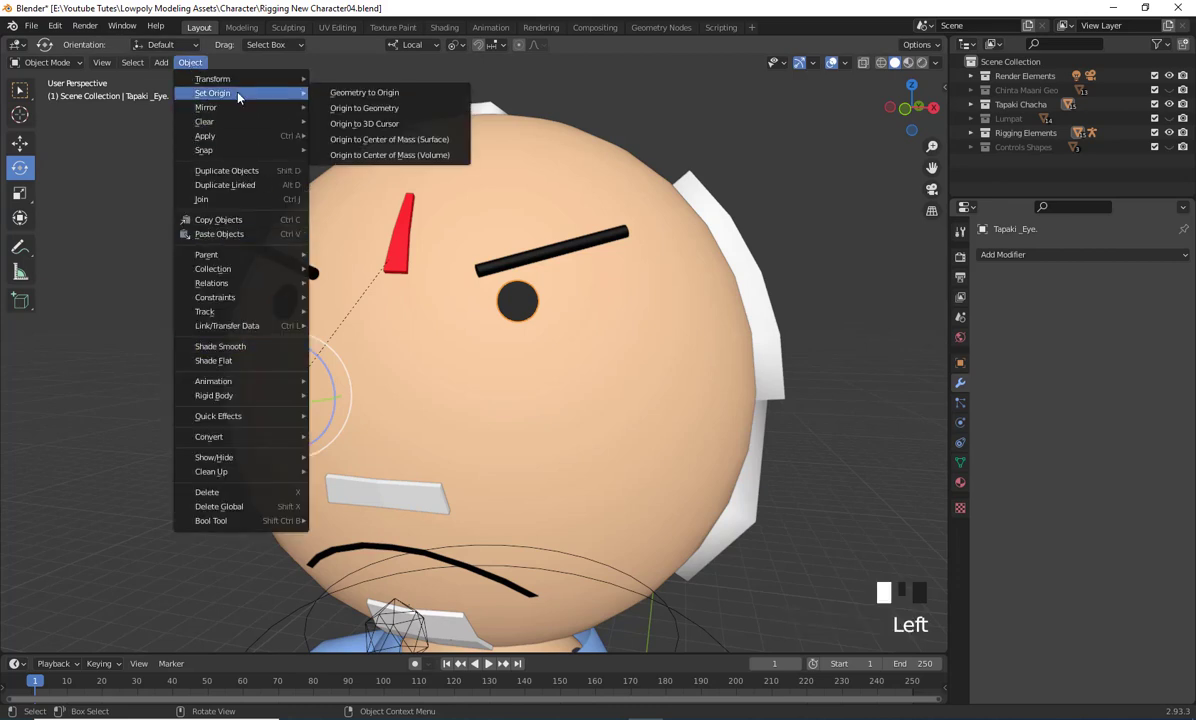
{"action": "left_click", "coordinate": [384, 108]}
{"action": "middle_click_drag", "start_coordinate": [467, 429], "coordinate": [457, 389]}
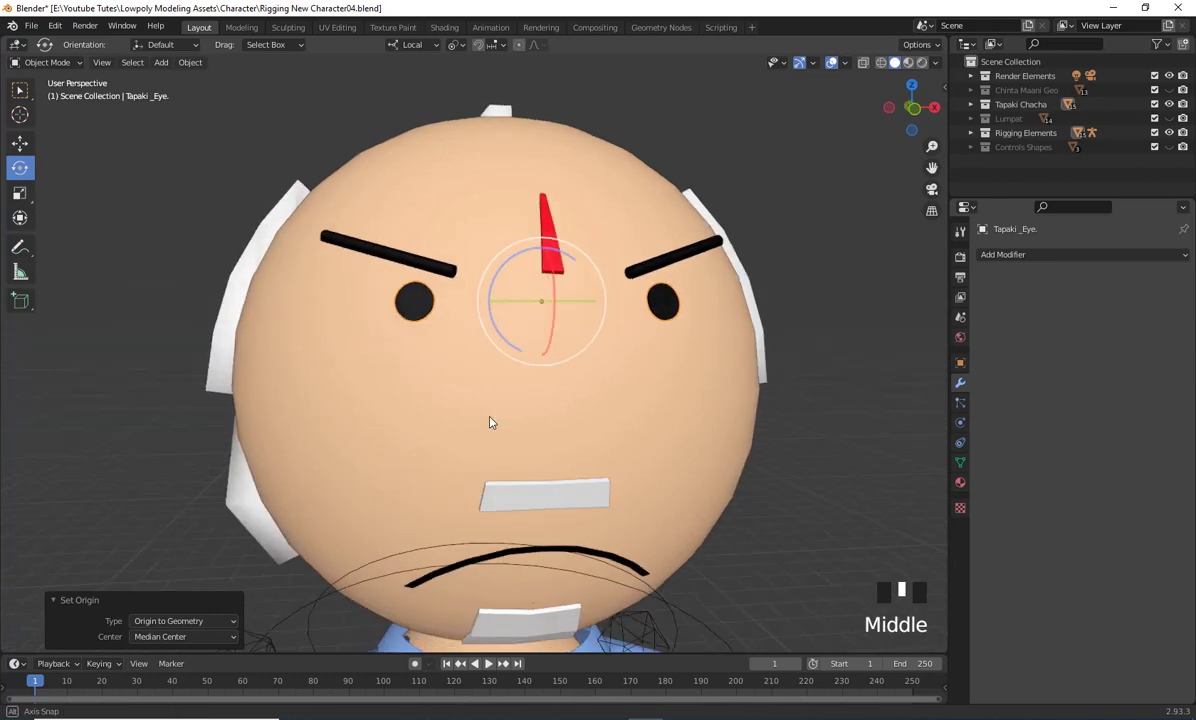
Try rotating the joined eyes around their centred origin from front and side views, undoing each rotation
{"action": "left_click_drag", "start_coordinate": [505, 266], "coordinate": [512, 224]}
{"action": "key", "text": "ctrl+z"}
{"action": "middle_click_drag", "start_coordinate": [563, 366], "coordinate": [470, 430]}
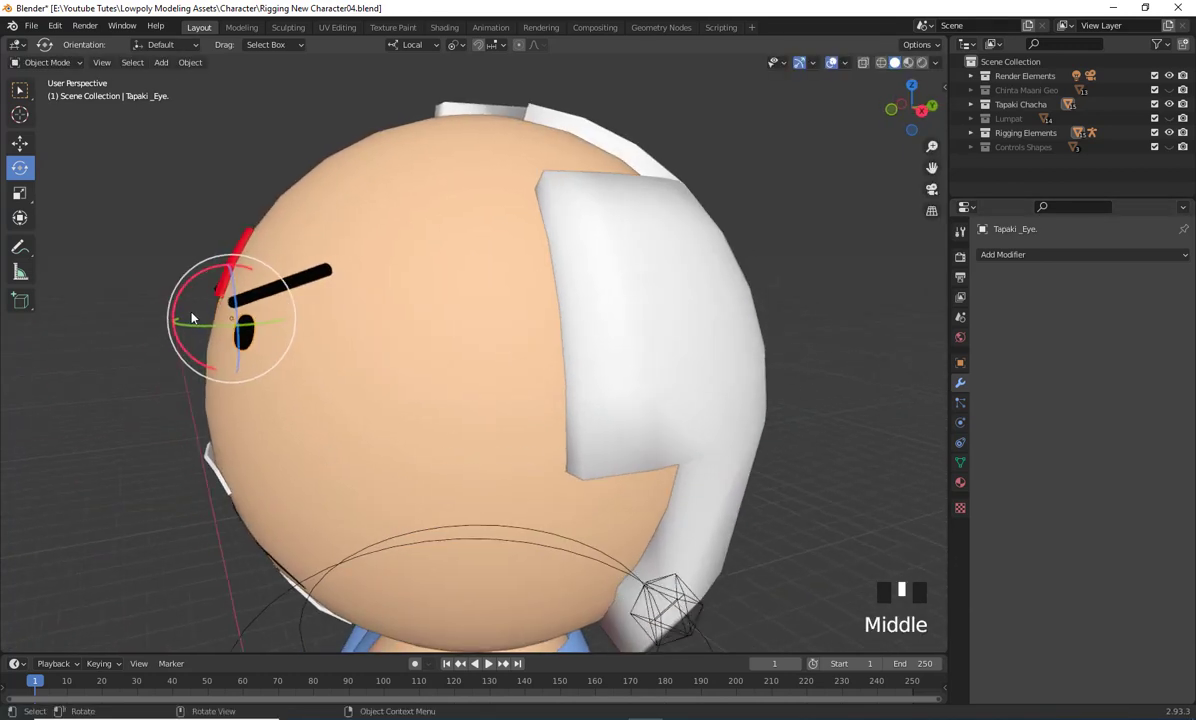
{"action": "left_click_drag", "start_coordinate": [178, 291], "coordinate": [186, 312]}
{"action": "key", "text": "ctrl+z"}
{"action": "middle_click_drag", "start_coordinate": [267, 406], "coordinate": [493, 399]}
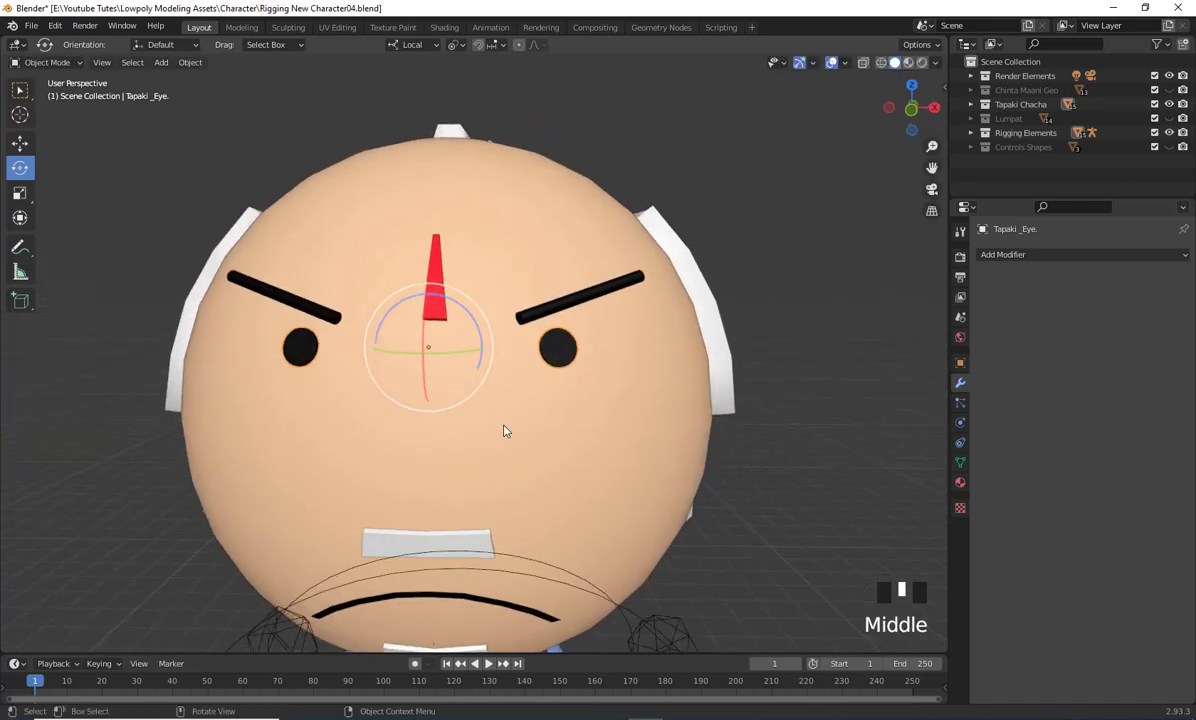
Separate the whole eyes mesh by loose parts in Edit Mode and return to Object Mode
{"action": "key", "text": "Tab"}
{"action": "left_click", "coordinate": [553, 352]}
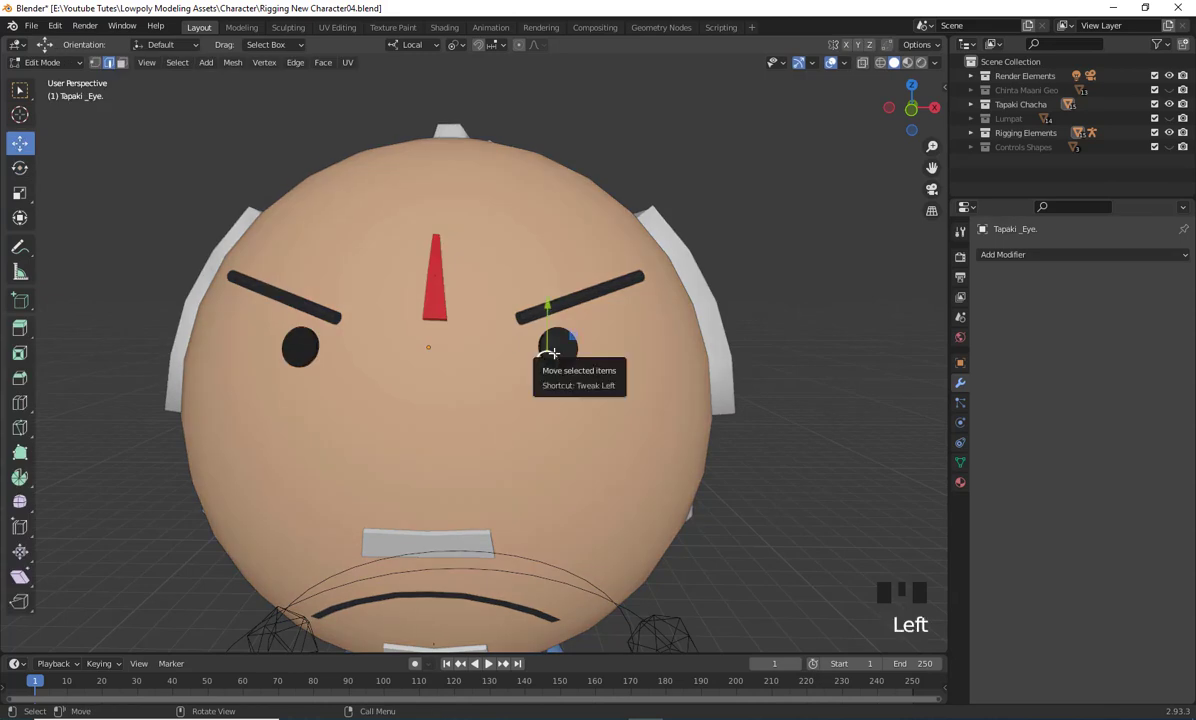
{"action": "key", "text": "a"}
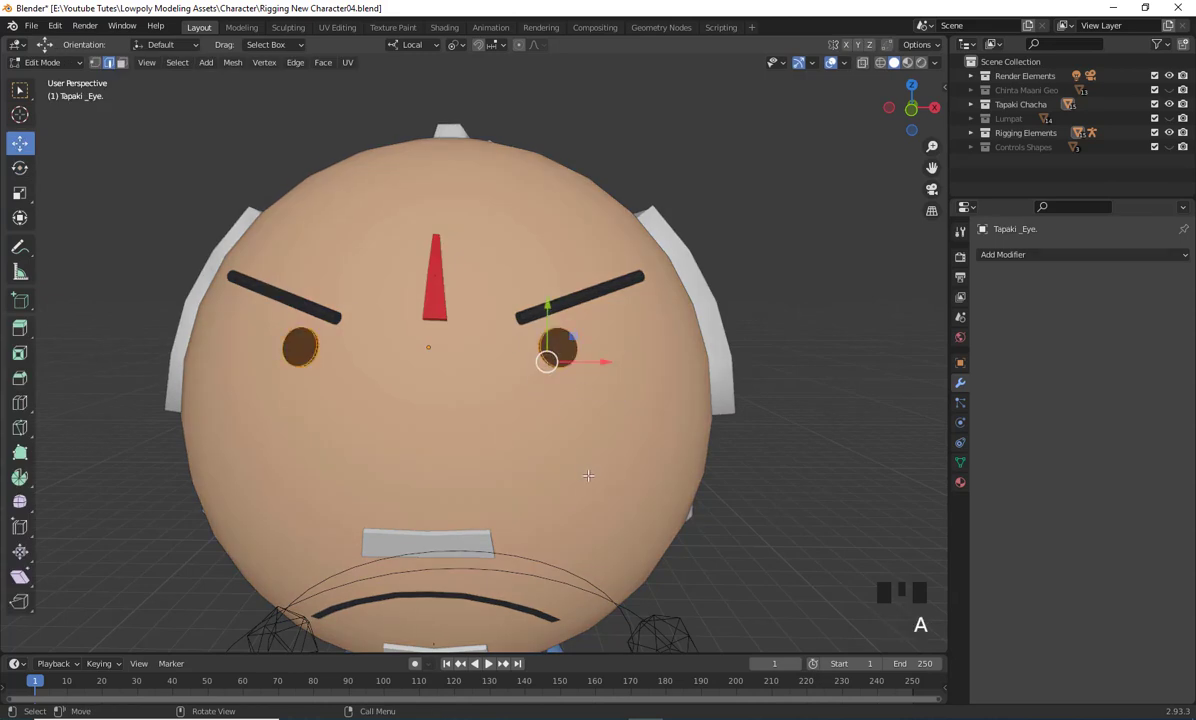
{"action": "middle_click_drag", "start_coordinate": [588, 476], "coordinate": [814, 280]}
{"action": "right_click", "coordinate": [719, 272]}
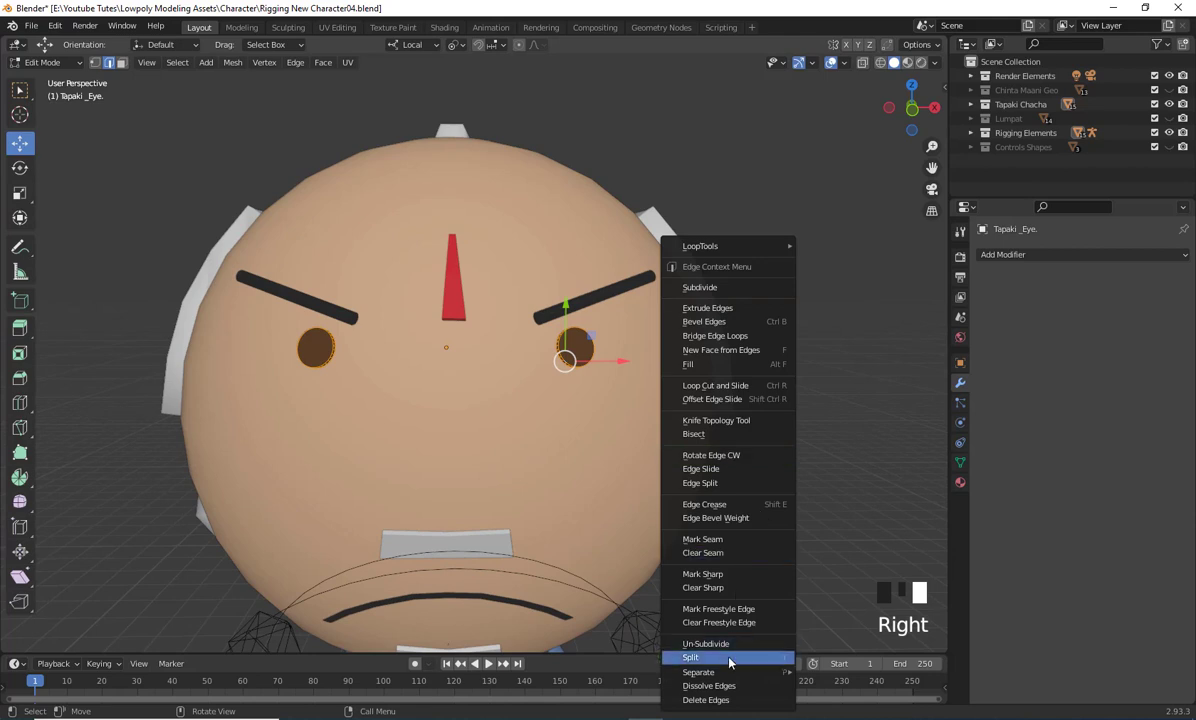
{"action": "mouse_move", "coordinate": [735, 672]}
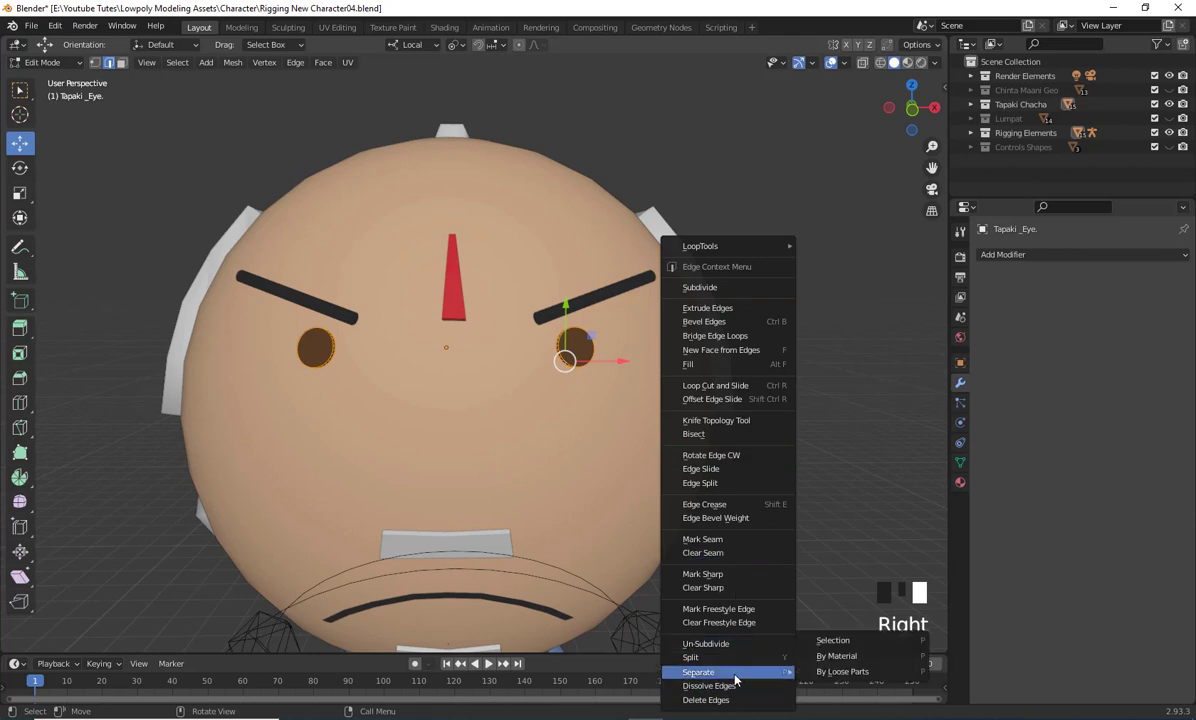
{"action": "left_click", "coordinate": [849, 672]}
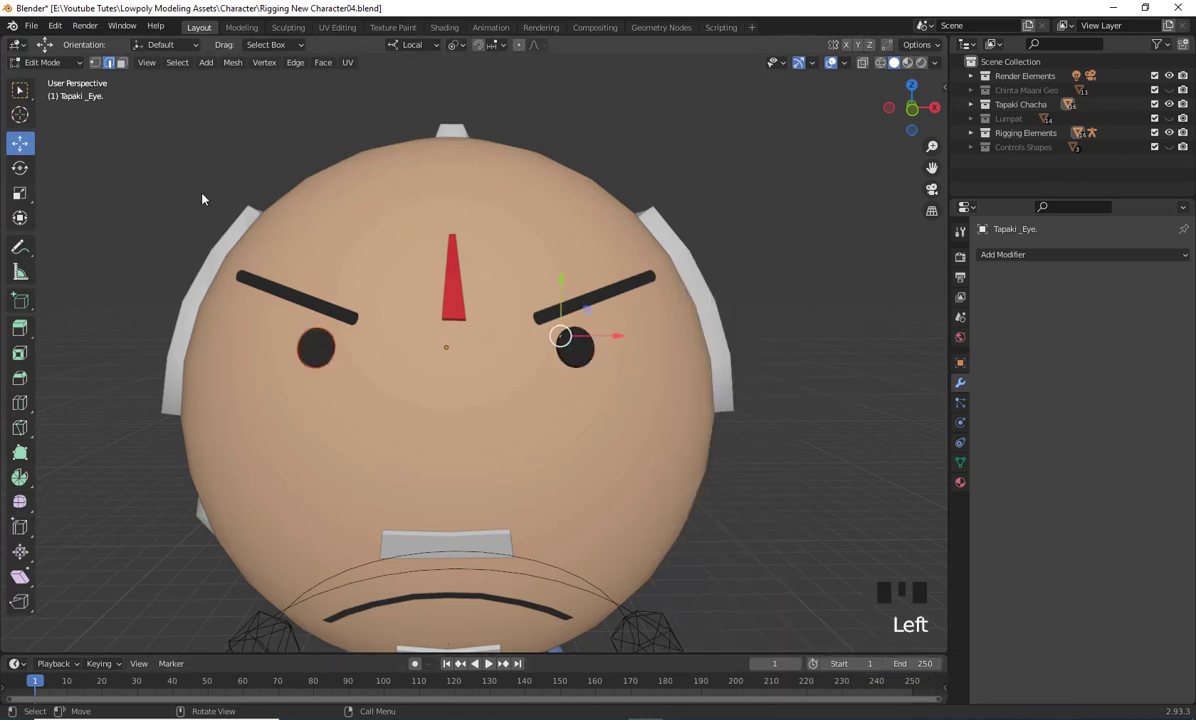
{"action": "key", "text": "Tab"}
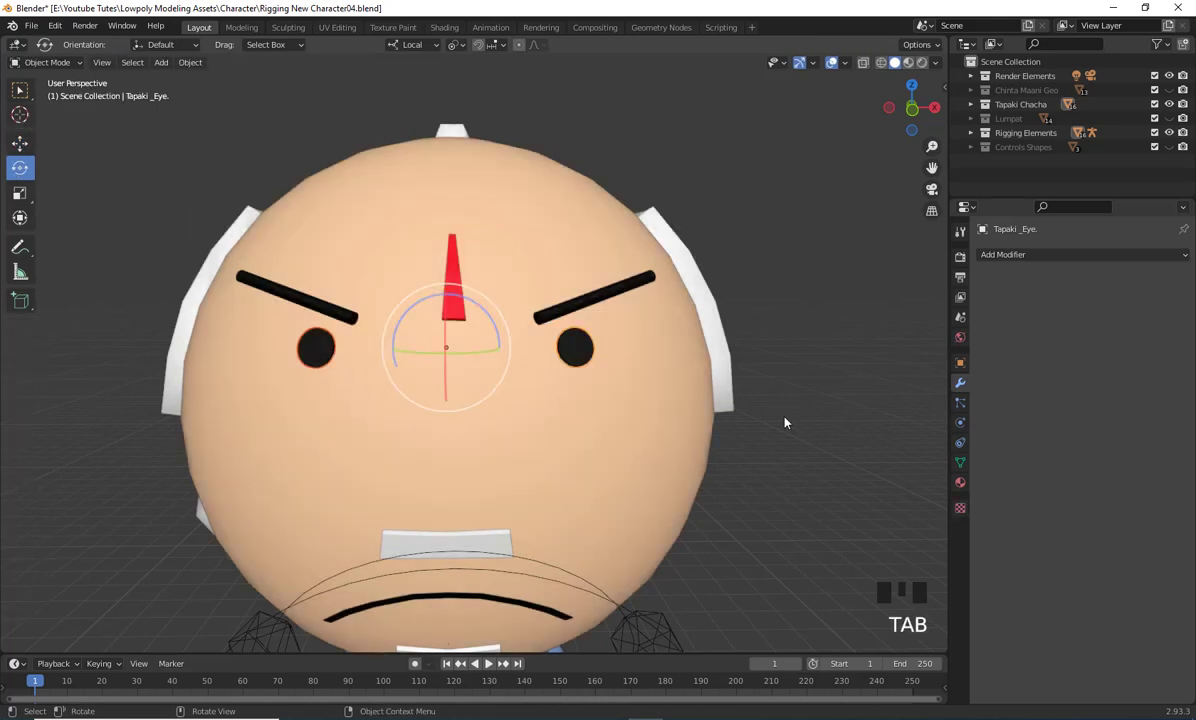
Select only the Tapaki _Eye. object and set its origin to its geometry
{"action": "left_click", "coordinate": [854, 406]}
{"action": "left_click", "coordinate": [530, 388]}
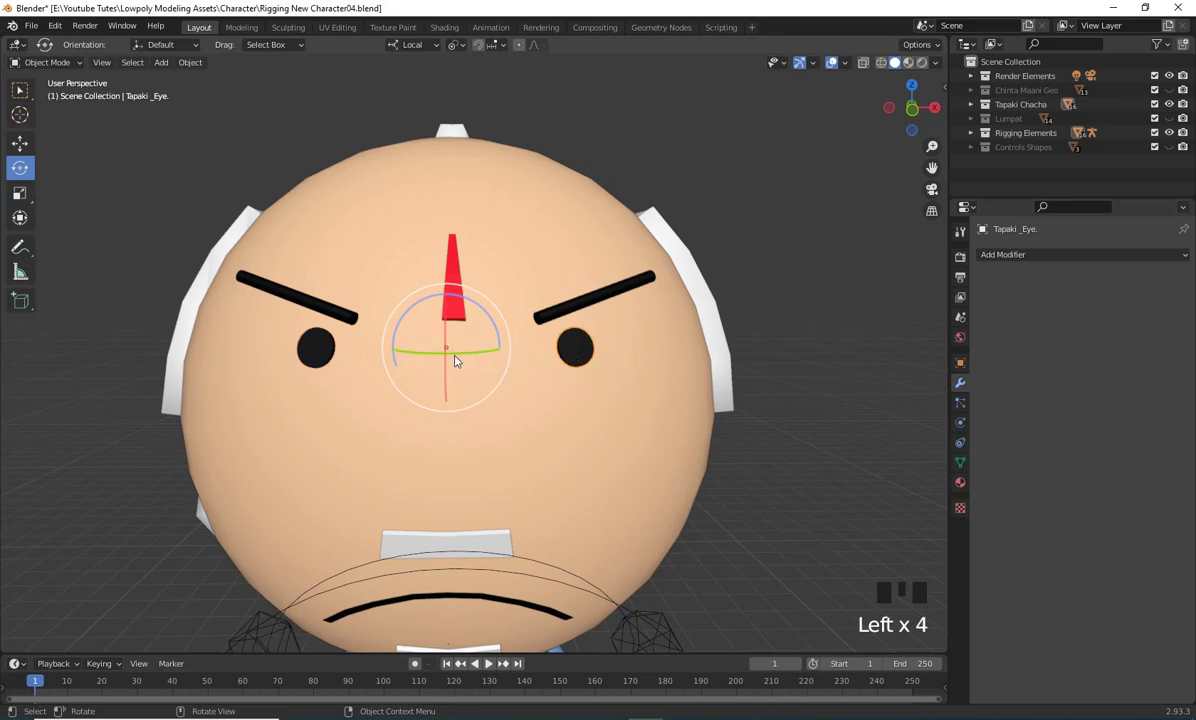
{"action": "left_click", "coordinate": [191, 63]}
{"action": "mouse_move", "coordinate": [250, 93]}
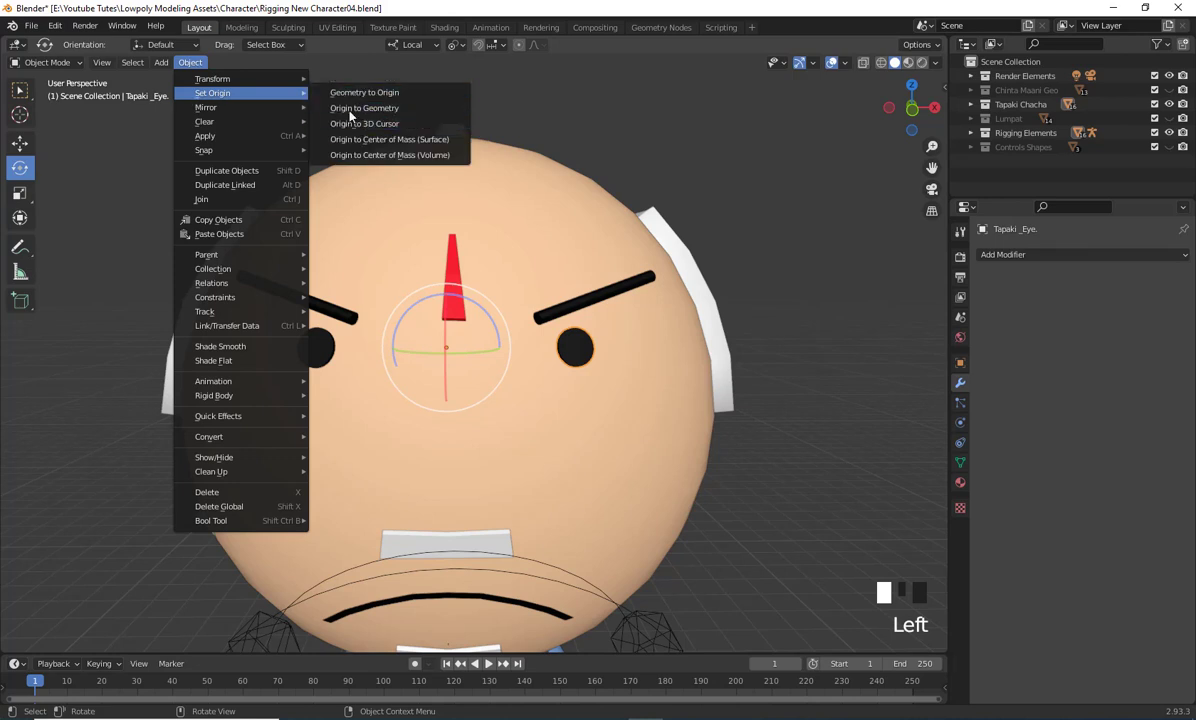
{"action": "left_click", "coordinate": [406, 115]}
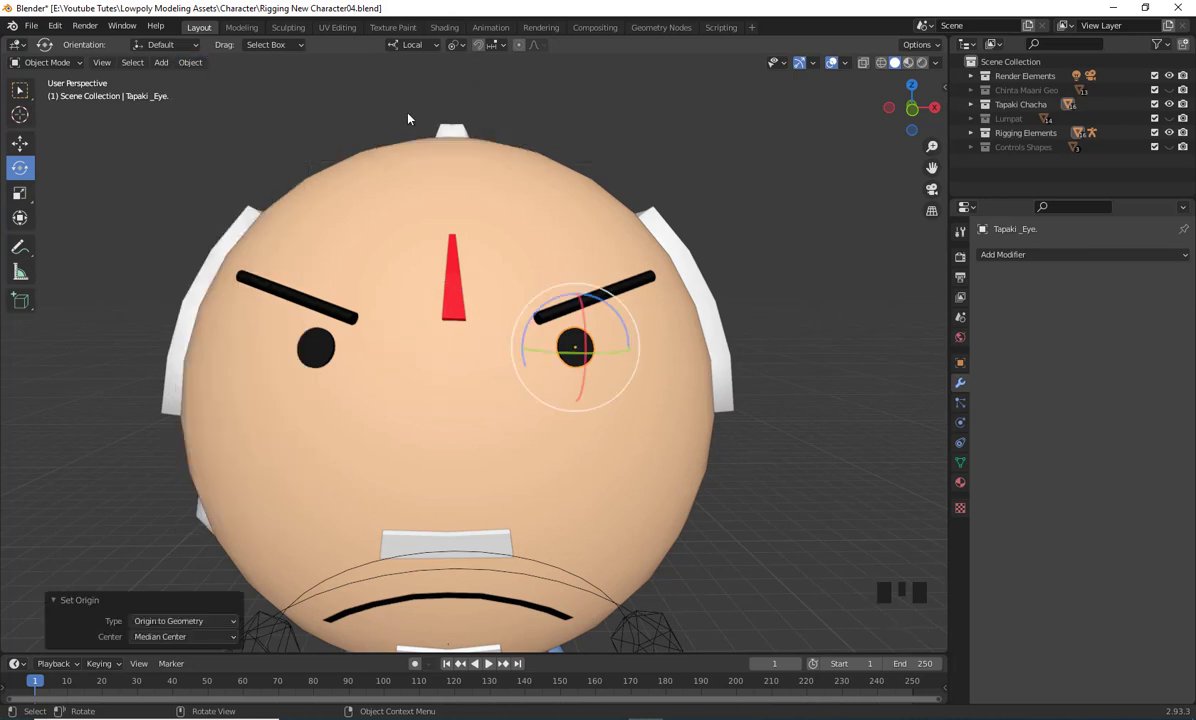
Set the origin of the other eye, Tapaki _Eye..001, to its geometry
{"action": "left_click", "coordinate": [315, 358]}
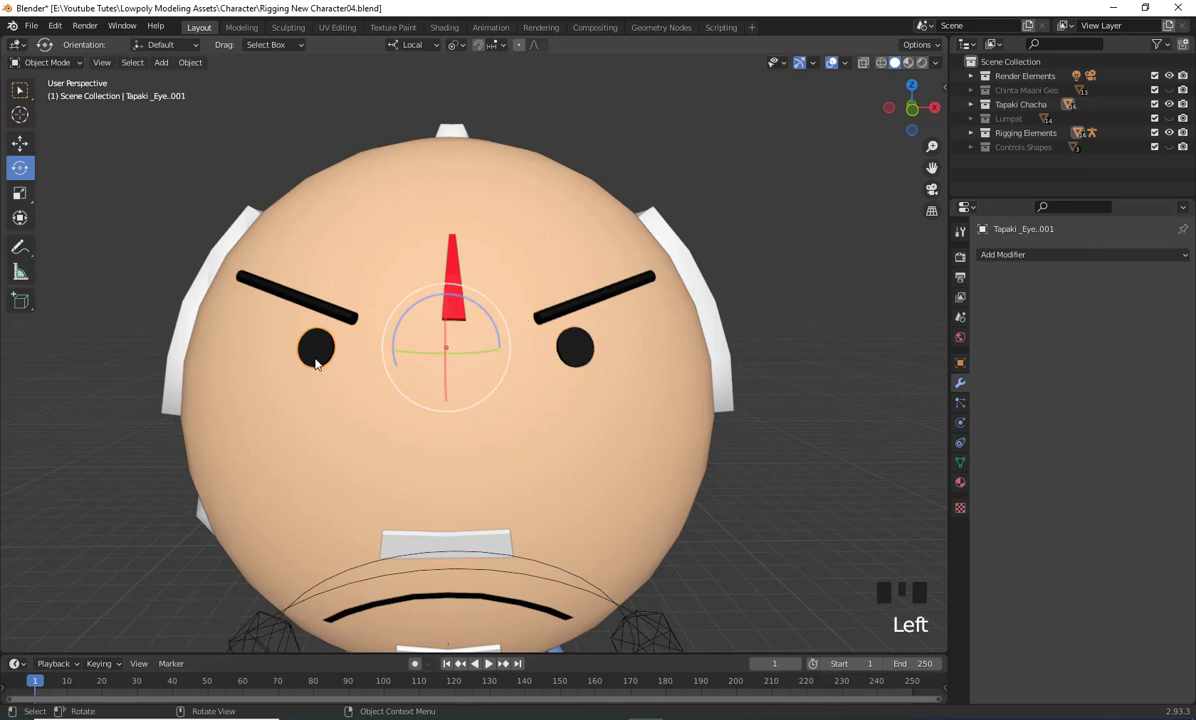
{"action": "left_click", "coordinate": [188, 63]}
{"action": "mouse_move", "coordinate": [200, 96]}
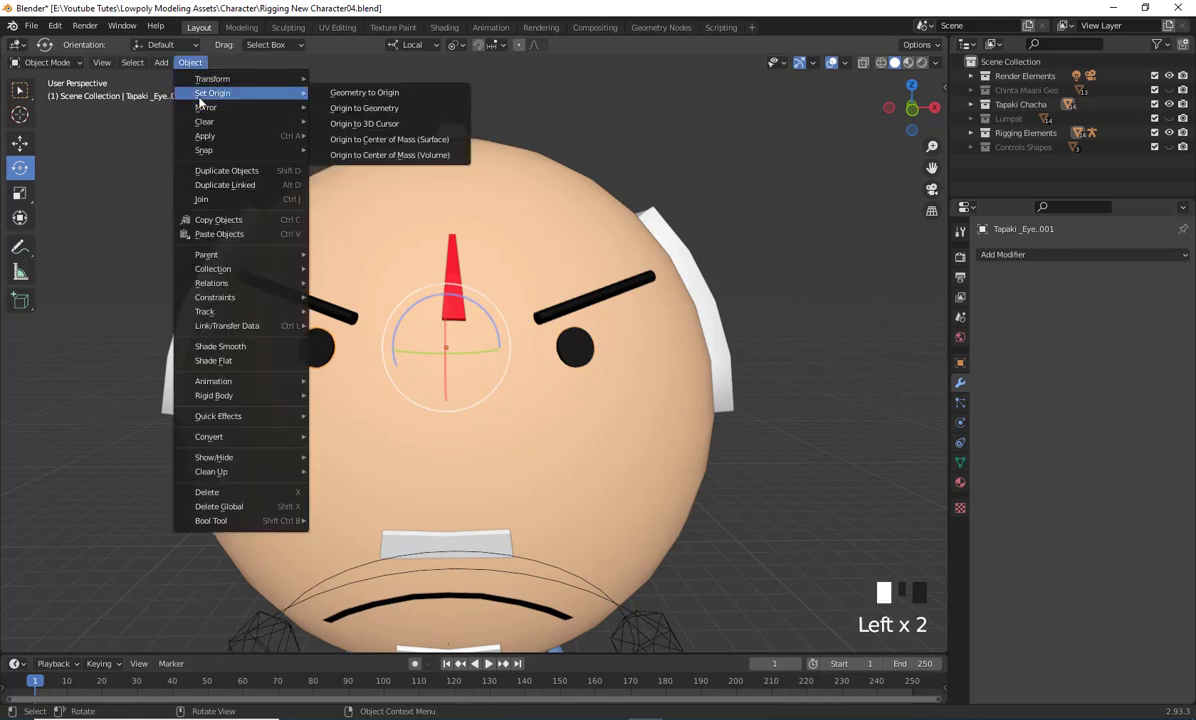
{"action": "left_click", "coordinate": [362, 105]}
Try rotating the Tapaki _Eye..001 eye around its own origin and undo the rotation
{"action": "middle_click_drag", "start_coordinate": [627, 475], "coordinate": [421, 457]}
{"action": "left_click_drag", "start_coordinate": [277, 315], "coordinate": [294, 334]}
{"action": "key", "text": "ctrl+z"}
{"action": "middle_click_drag", "start_coordinate": [471, 421], "coordinate": [416, 435]}
Separate the whole eyebrows mesh by loose parts in Edit Mode and return to Object Mode
{"action": "left_click", "coordinate": [541, 397]}
{"action": "scroll", "coordinate": [553, 515], "scroll_direction": "up", "scroll_amount": 2}
{"action": "middle_click_drag", "start_coordinate": [235, 475], "coordinate": [490, 438]}
{"action": "key", "text": "Tab"}
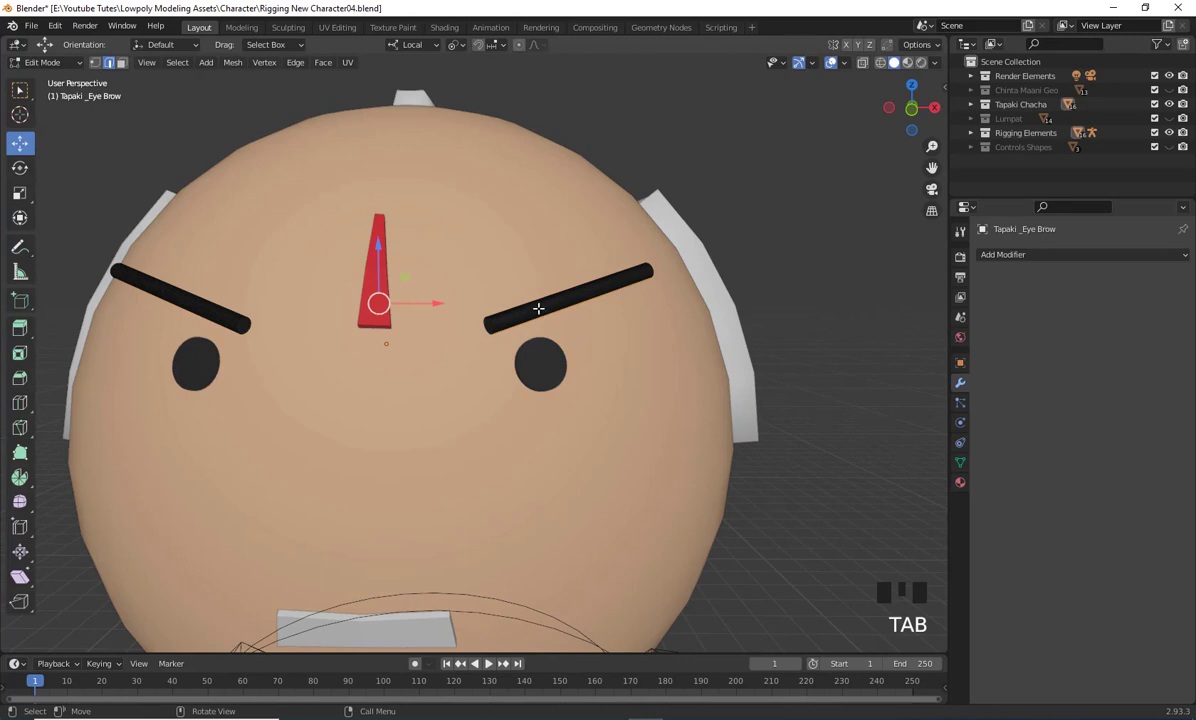
{"action": "key", "text": "a"}
{"action": "scroll", "coordinate": [538, 308], "scroll_direction": "down", "scroll_amount": 2}
{"action": "middle_click", "coordinate": [718, 352]}
{"action": "right_click", "coordinate": [668, 327]}
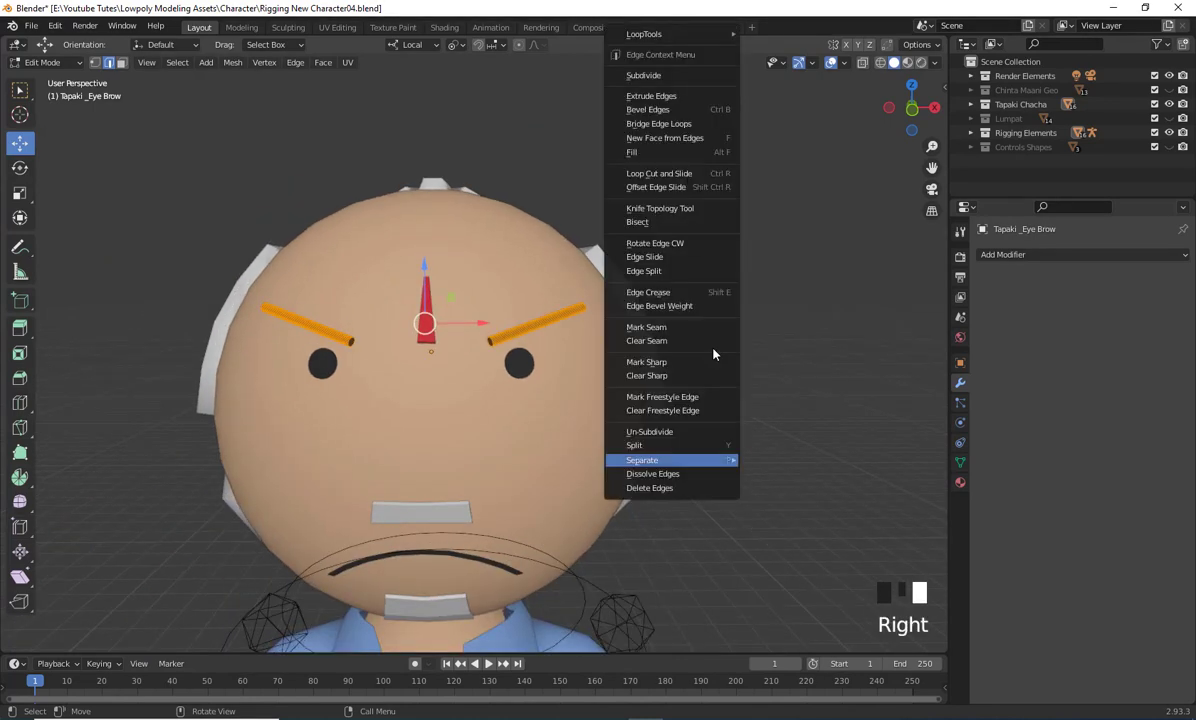
{"action": "mouse_move", "coordinate": [713, 460]}
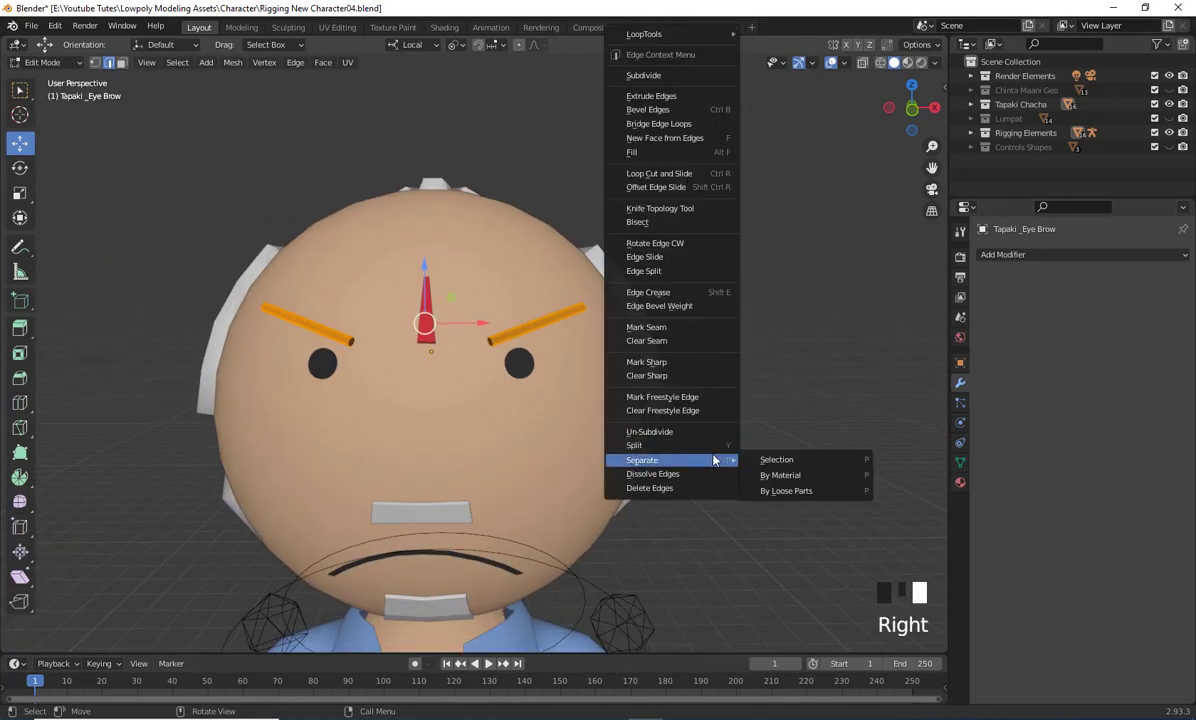
{"action": "left_click", "coordinate": [813, 491]}
{"action": "scroll", "coordinate": [475, 436], "scroll_direction": "up", "scroll_amount": 2}
{"action": "middle_click_drag", "start_coordinate": [813, 494], "coordinate": [480, 350]}
{"action": "key", "text": "Tab"}
Set the origin of the eyebrow Tapaki _Eye Brow.001 to its geometry
{"action": "left_click", "coordinate": [484, 337]}
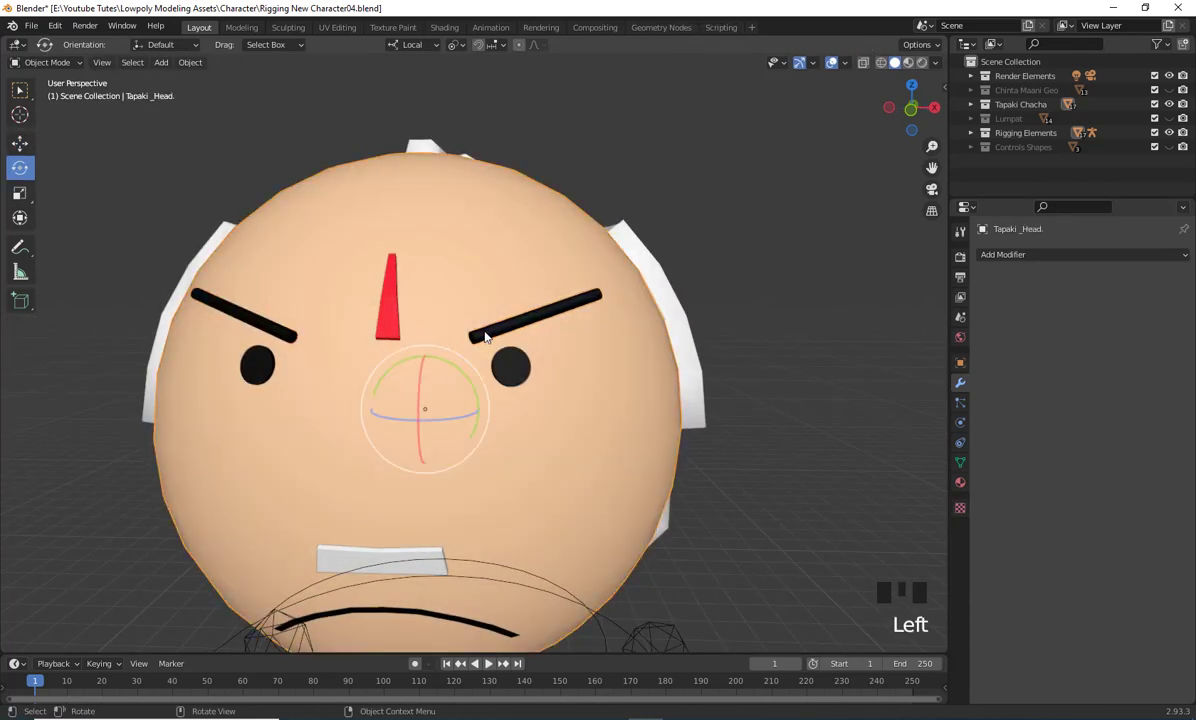
{"action": "left_click", "coordinate": [281, 339]}
{"action": "left_click", "coordinate": [190, 62]}
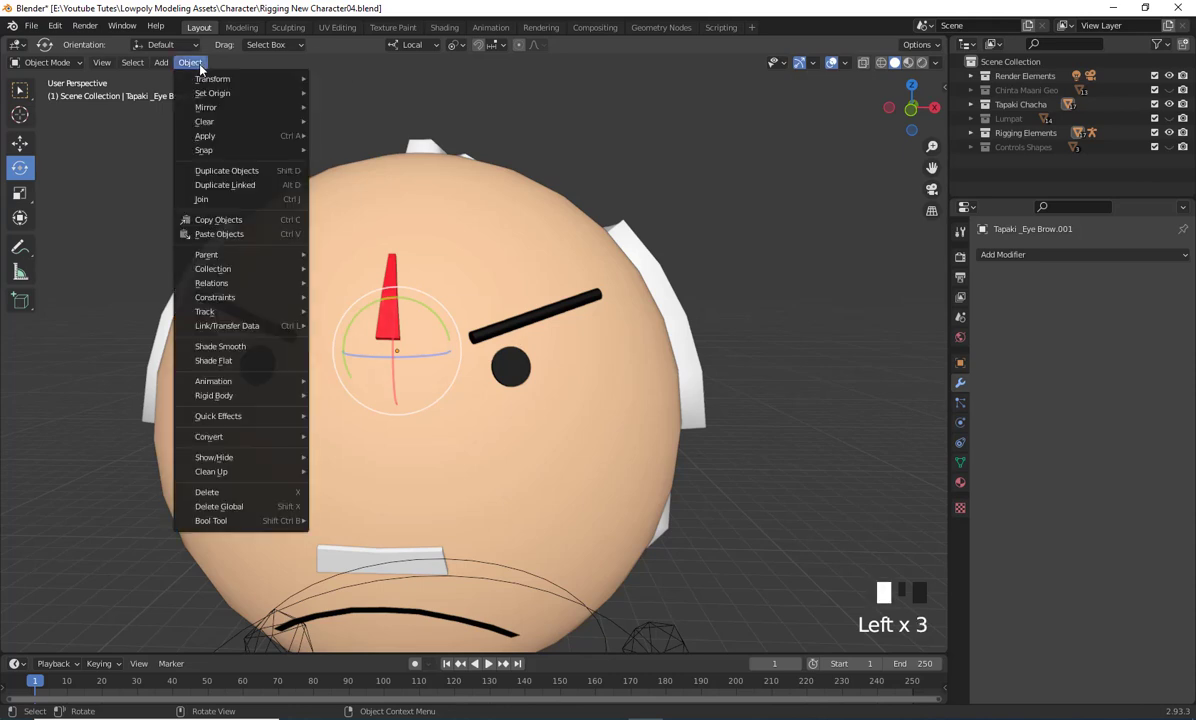
{"action": "mouse_move", "coordinate": [230, 93]}
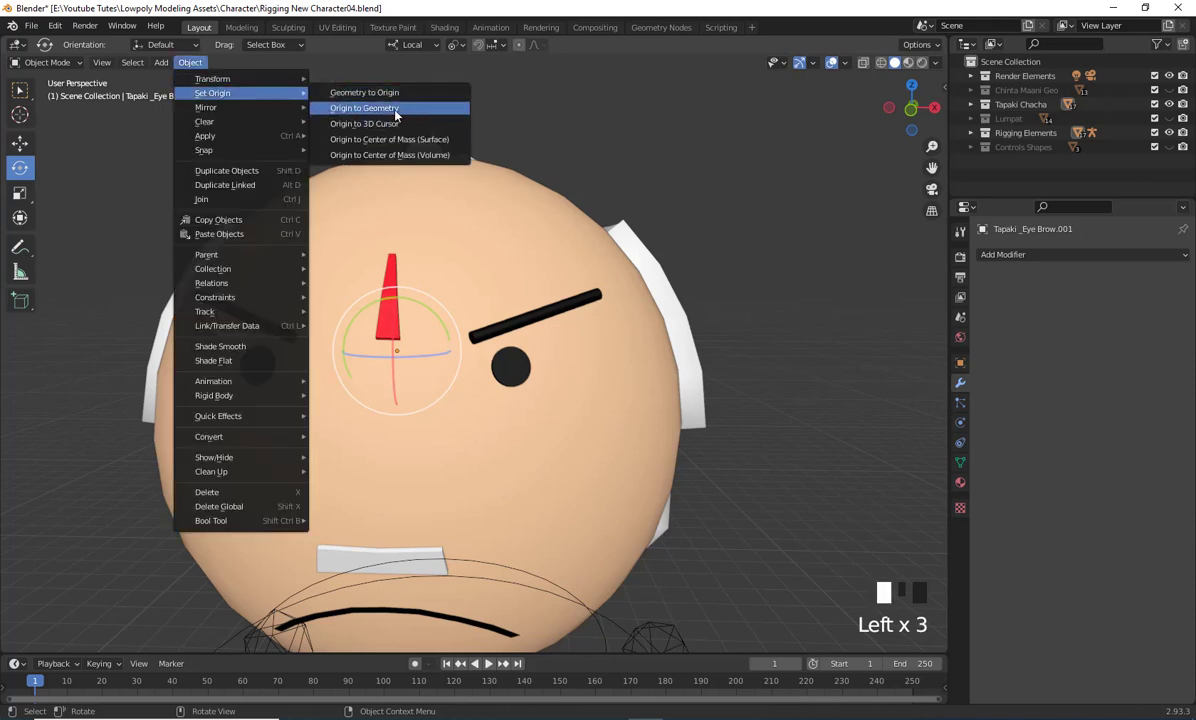
{"action": "left_click", "coordinate": [394, 112]}
Set the origin of the second eyebrow, Tapaki _Eye Brow, to its geometry
{"action": "left_click", "coordinate": [512, 327]}
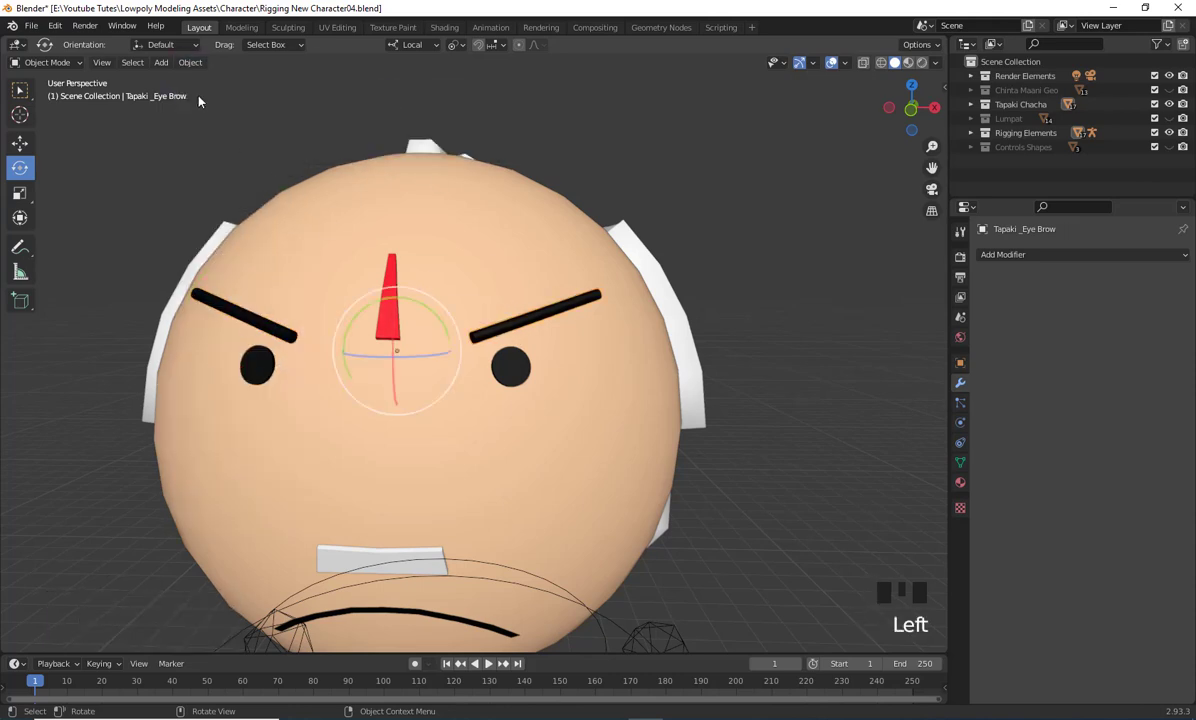
{"action": "left_click", "coordinate": [190, 62]}
{"action": "mouse_move", "coordinate": [240, 93]}
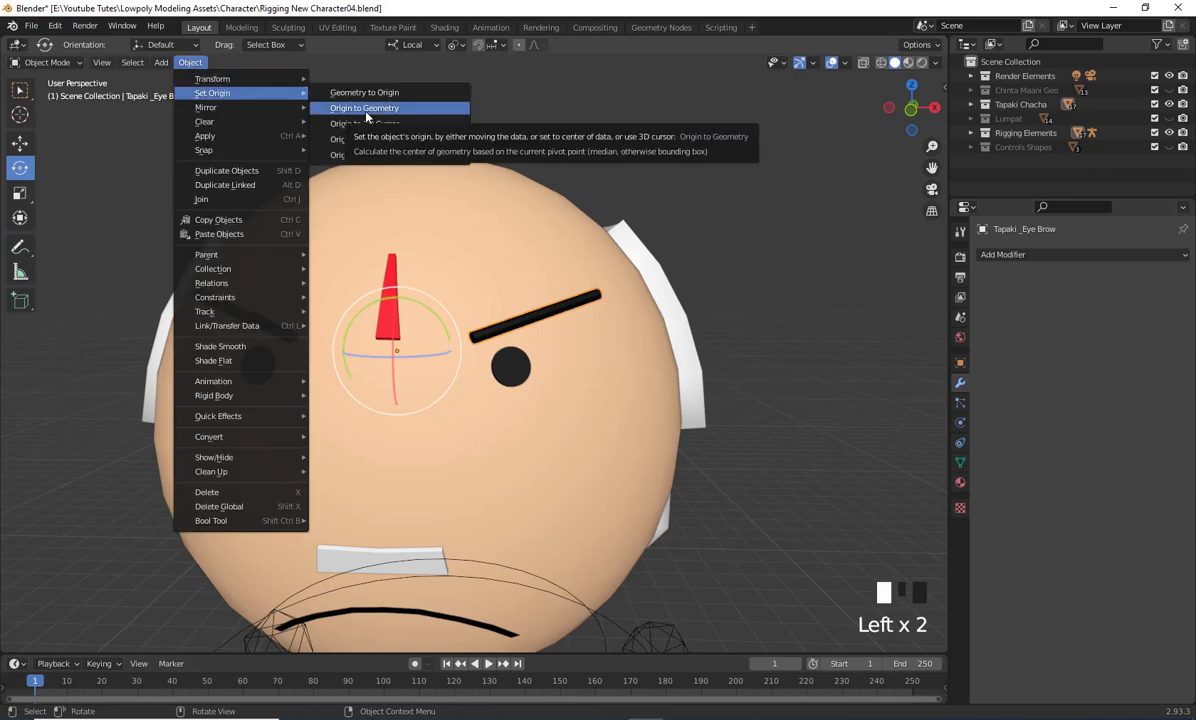
{"action": "left_click", "coordinate": [366, 110]}
{"action": "middle_click_drag", "start_coordinate": [342, 104], "coordinate": [575, 353]}
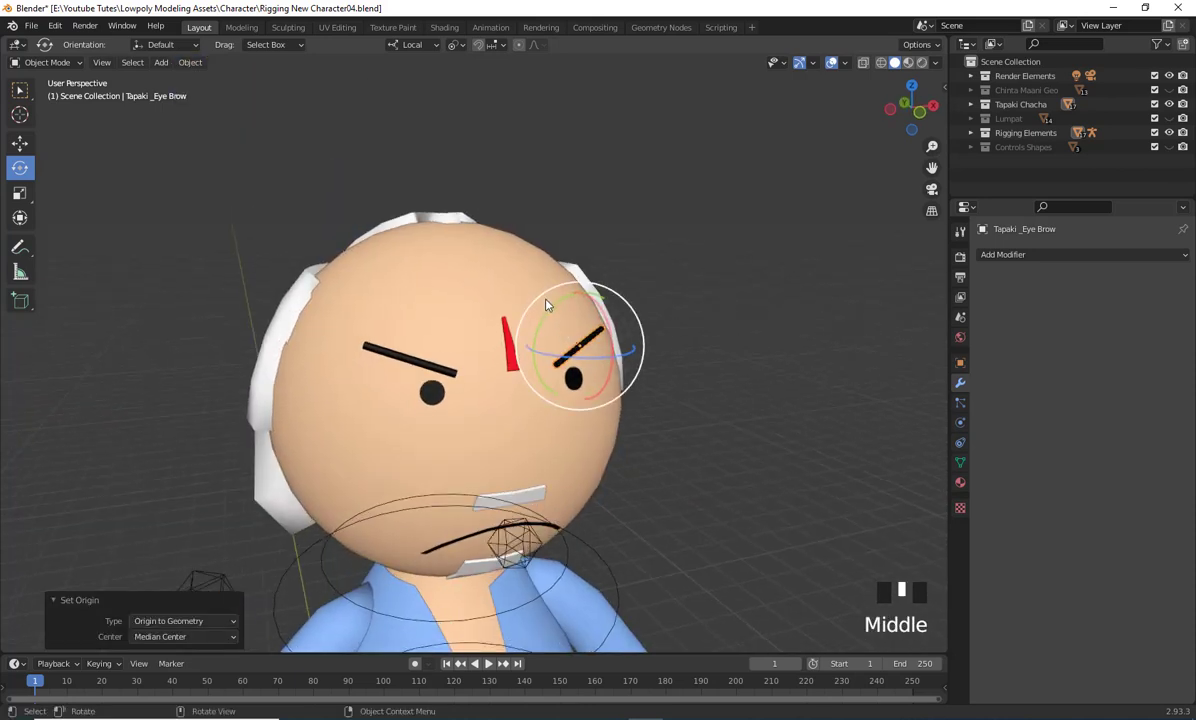
Try rotating the Tapaki _Eye Brow eyebrow around its own origin and undo the rotation
{"action": "left_click_drag", "start_coordinate": [535, 297], "coordinate": [650, 252]}
{"action": "key", "text": "ctrl+z"}
{"action": "scroll", "coordinate": [719, 535], "scroll_direction": "down", "scroll_amount": 2}
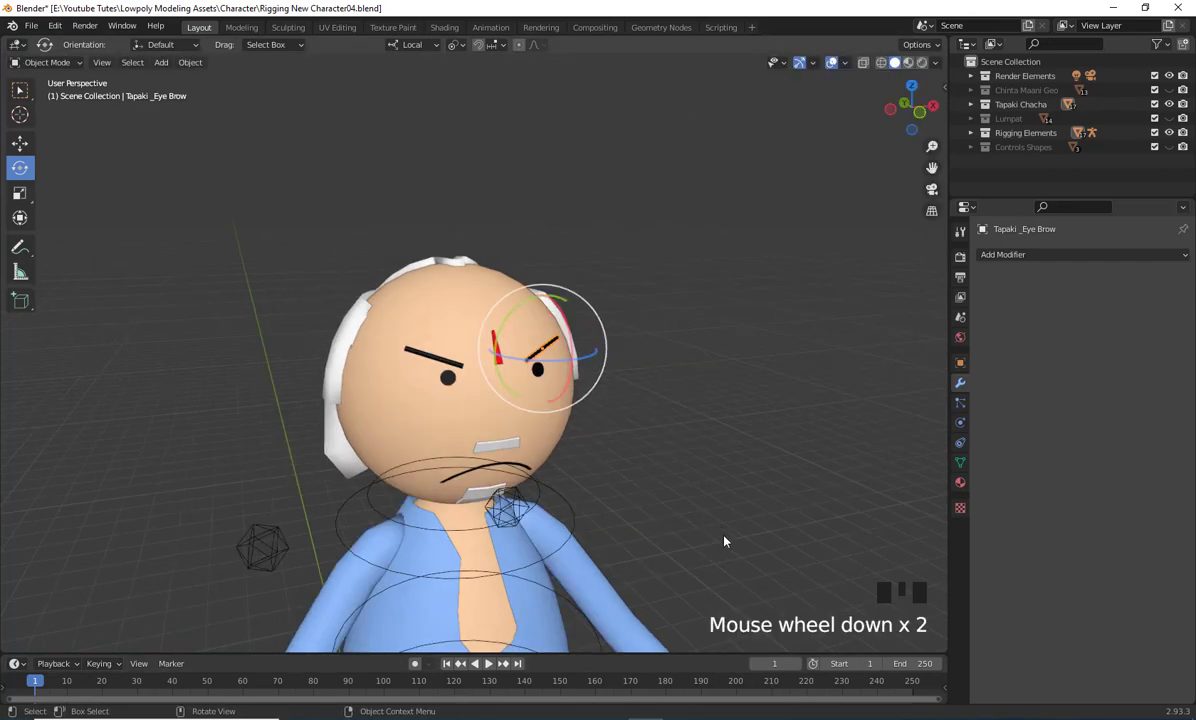
{"action": "middle_click_drag", "start_coordinate": [723, 542], "coordinate": [740, 475]}
{"action": "scroll", "coordinate": [685, 535], "scroll_direction": "up", "scroll_amount": 2}
{"action": "scroll", "coordinate": [732, 518], "scroll_direction": "down", "scroll_amount": 2}
Select the beard piece Tapaki _Dadhi on the chin and show its object transform properties
{"action": "middle_click_drag", "start_coordinate": [732, 518], "coordinate": [610, 423], "text": "shift"}
{"action": "middle_click_drag", "start_coordinate": [561, 388], "coordinate": [518, 430]}
{"action": "left_click", "coordinate": [425, 415]}
{"action": "scroll", "coordinate": [518, 430], "scroll_direction": "up", "scroll_amount": 2}
{"action": "middle_click_drag", "start_coordinate": [469, 386], "coordinate": [540, 420]}
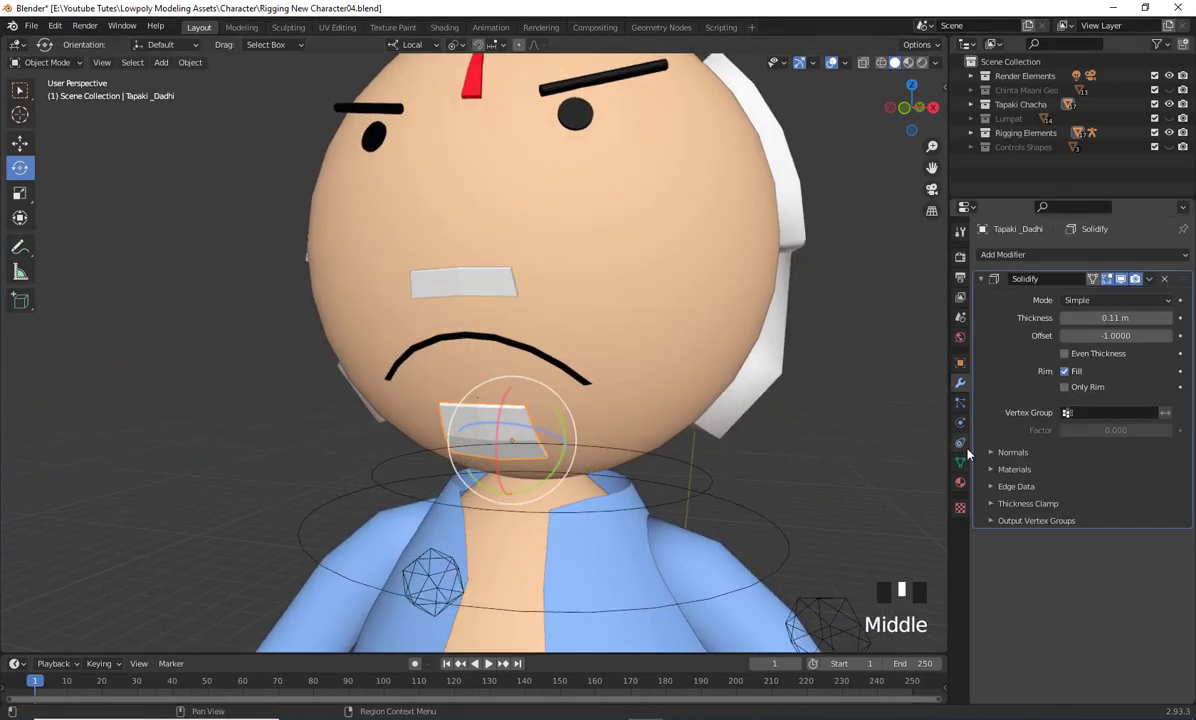
{"action": "left_click", "coordinate": [960, 363]}
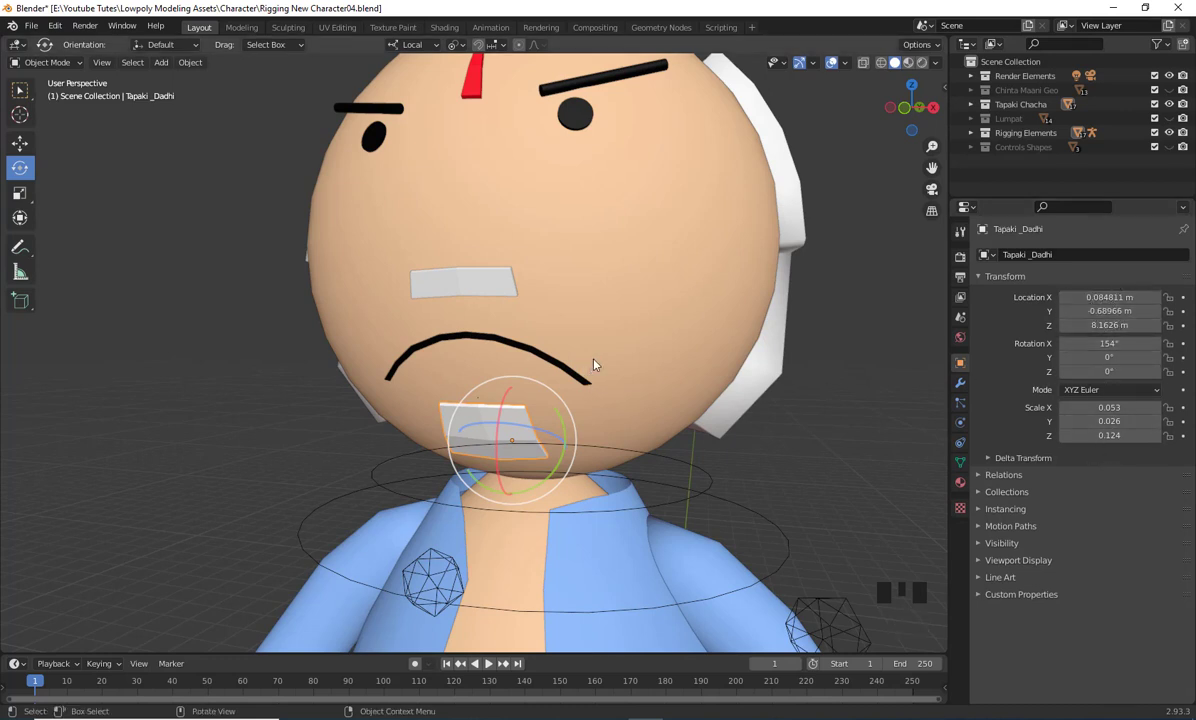
Set the origin of the moustache, Tapaki _Muchch., to its geometry
{"action": "left_click", "coordinate": [489, 295]}
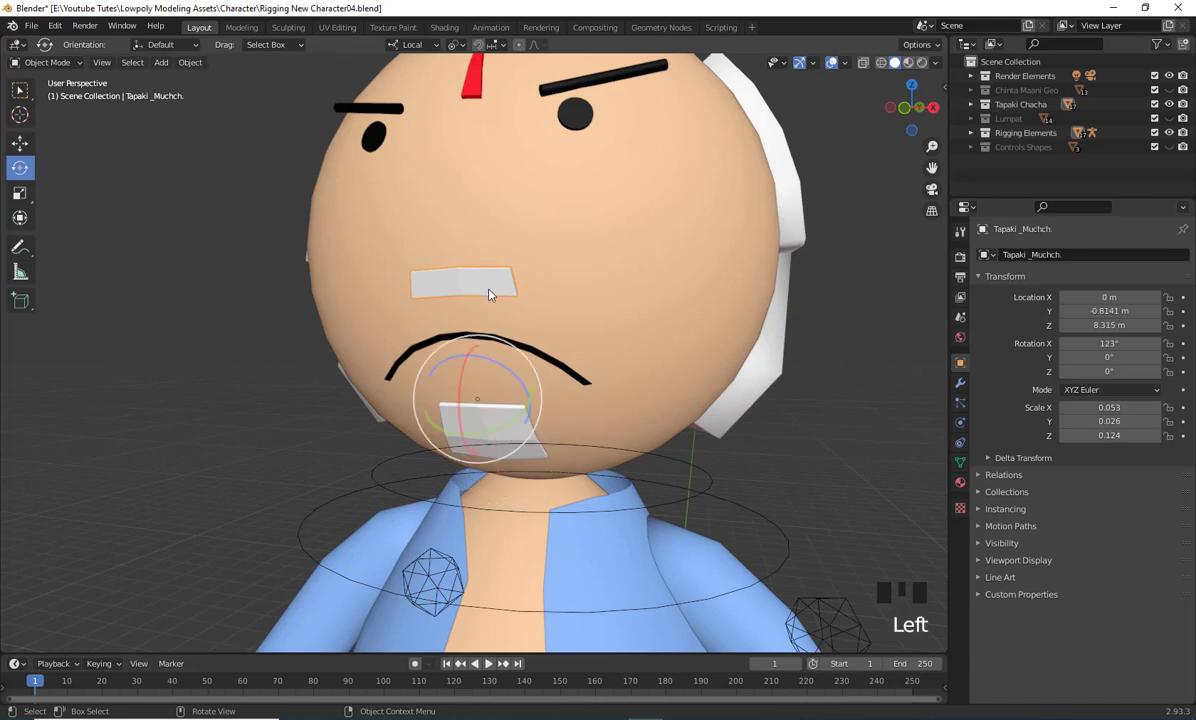
{"action": "left_click", "coordinate": [188, 63]}
{"action": "mouse_move", "coordinate": [295, 93]}
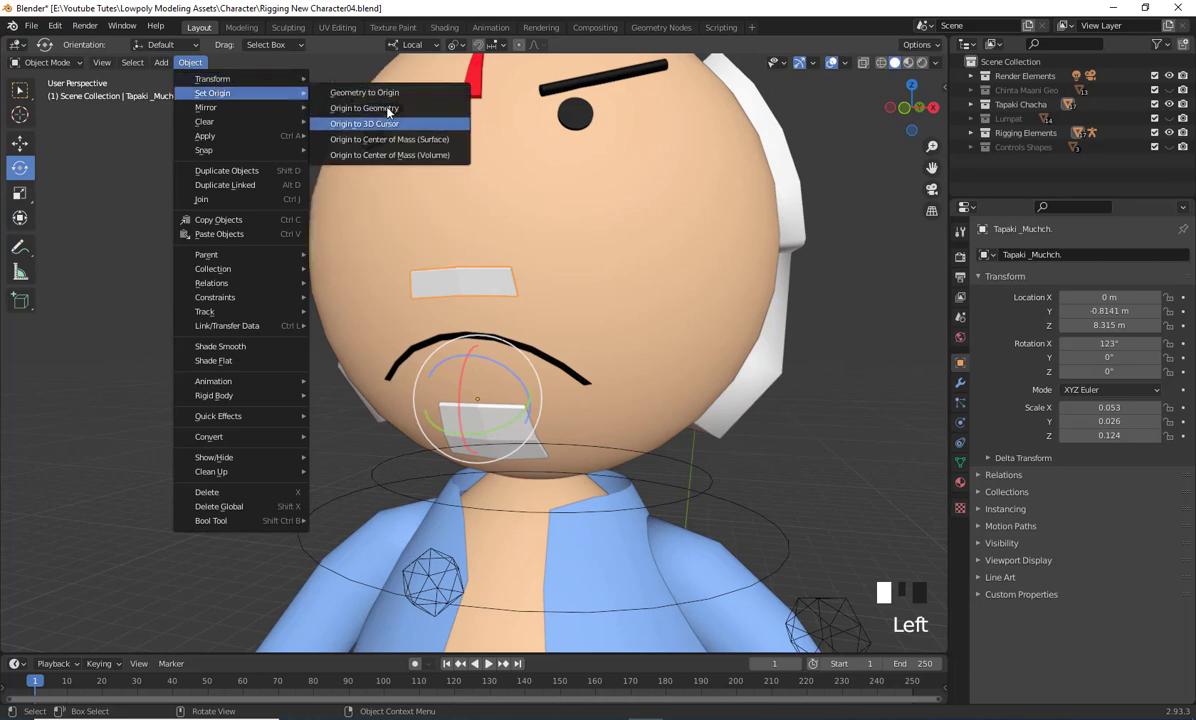
{"action": "left_click", "coordinate": [364, 107]}
Set the origin of the beard piece Tapaki _Dadhi to its geometry
{"action": "left_click", "coordinate": [503, 428]}
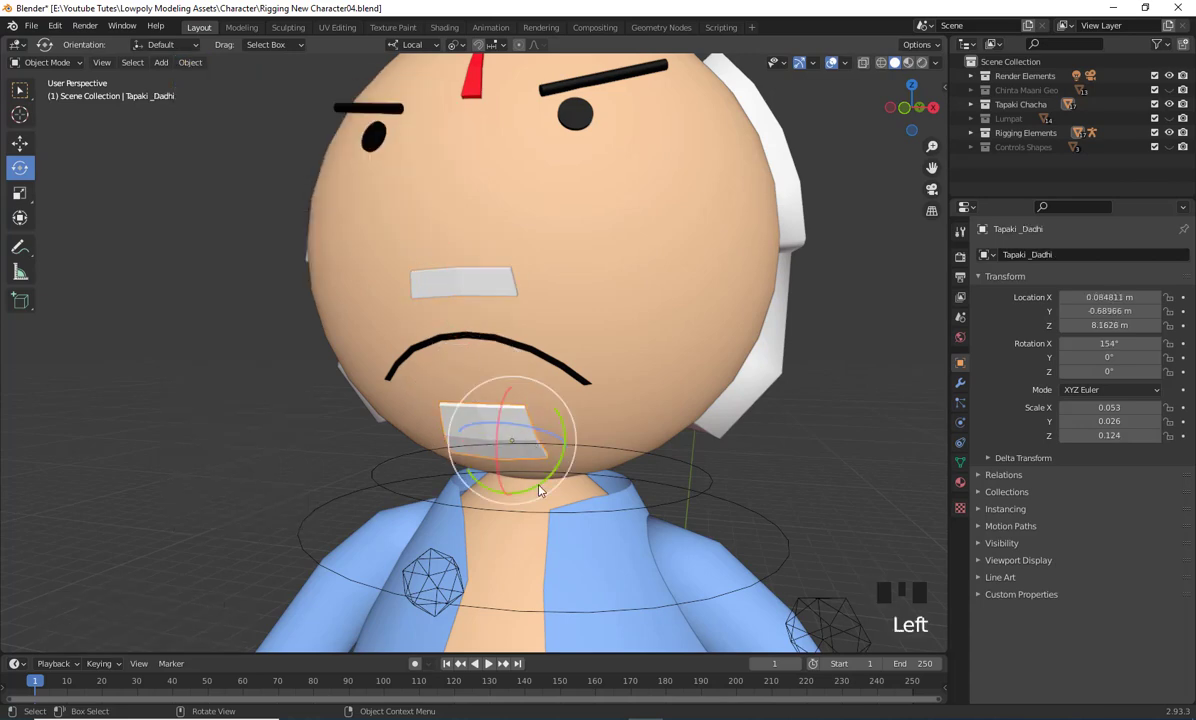
{"action": "middle_click_drag", "start_coordinate": [456, 382], "coordinate": [287, 121]}
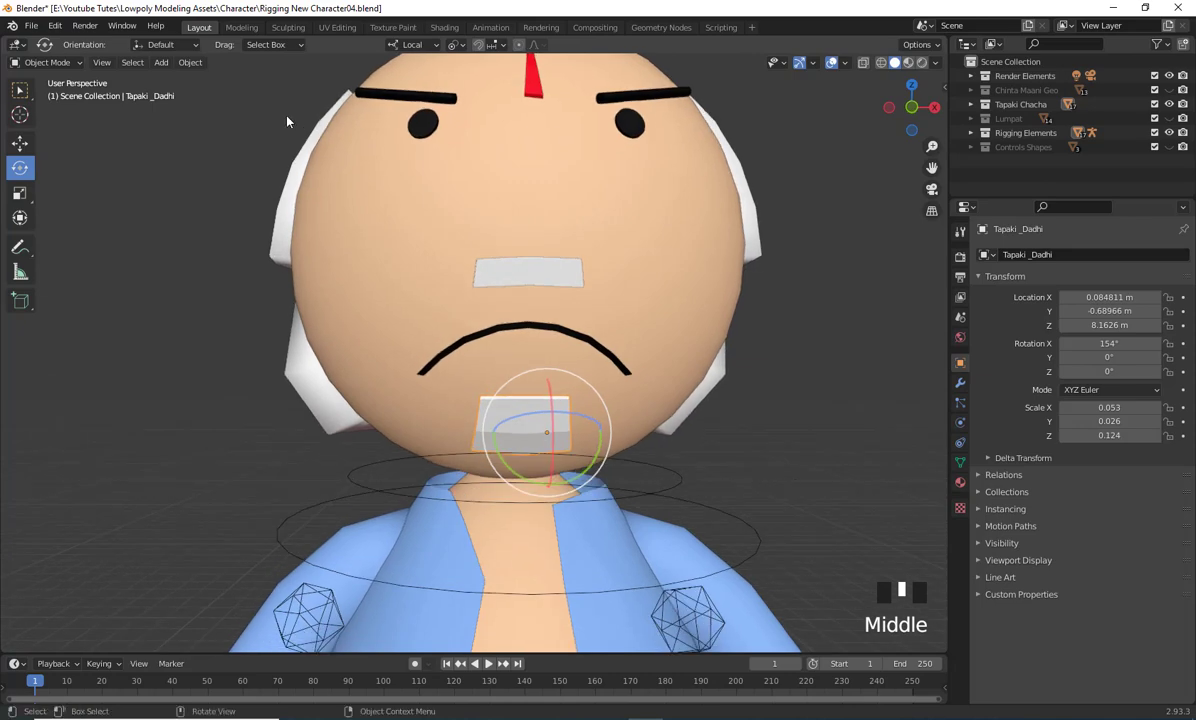
{"action": "left_click", "coordinate": [191, 62]}
{"action": "mouse_move", "coordinate": [226, 92]}
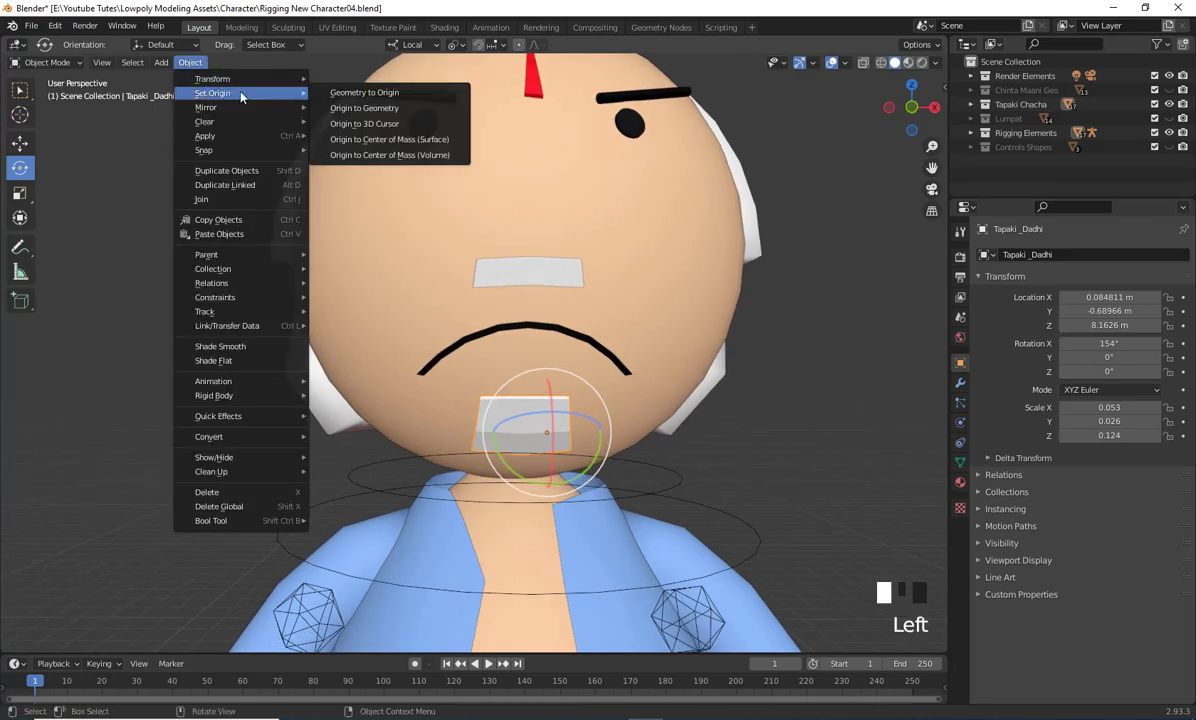
{"action": "left_click", "coordinate": [350, 107]}
{"action": "middle_click_drag", "start_coordinate": [350, 107], "coordinate": [806, 302]}
Check the origin placement of the moustache and the red forehead mark Tapaki _tika by selecting each one
{"action": "left_click", "coordinate": [806, 302]}
{"action": "scroll", "coordinate": [736, 375], "scroll_direction": "down", "scroll_amount": 4}
{"action": "mouse_move", "coordinate": [736, 375]}
{"action": "middle_mouse_down"}
{"action": "mouse_move", "coordinate": [683, 379]}
{"action": "mouse_move", "coordinate": [713, 375]}
{"action": "middle_mouse_up"}
{"action": "scroll", "coordinate": [713, 375], "scroll_direction": "up", "scroll_amount": 5}
{"action": "left_click", "coordinate": [572, 311]}
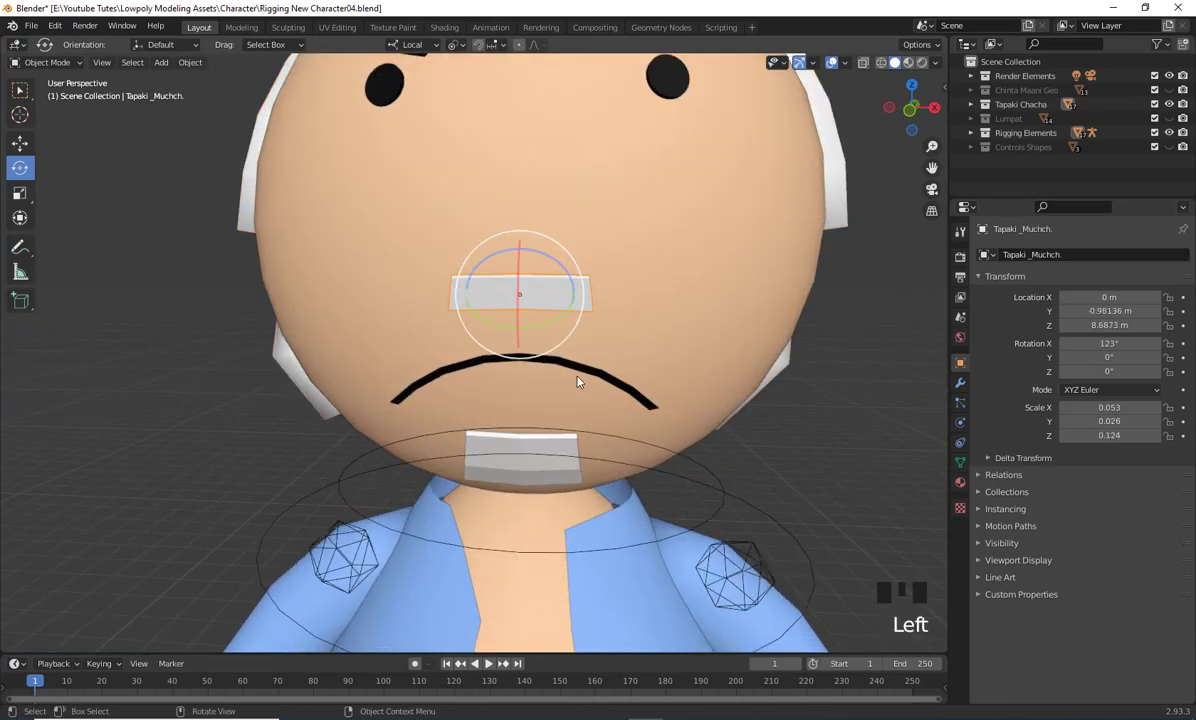
{"action": "middle_click_drag", "start_coordinate": [577, 381], "coordinate": [518, 177]}
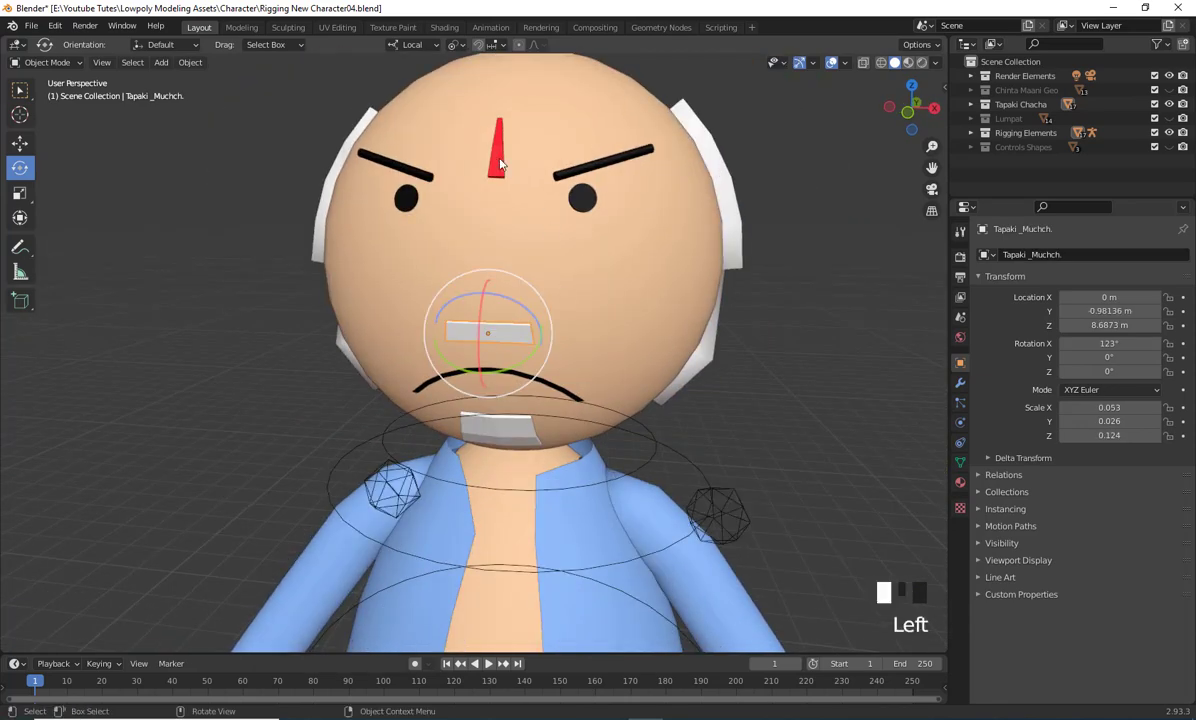
{"action": "left_click", "coordinate": [500, 165]}
{"action": "middle_click_drag", "start_coordinate": [552, 304], "coordinate": [440, 100]}
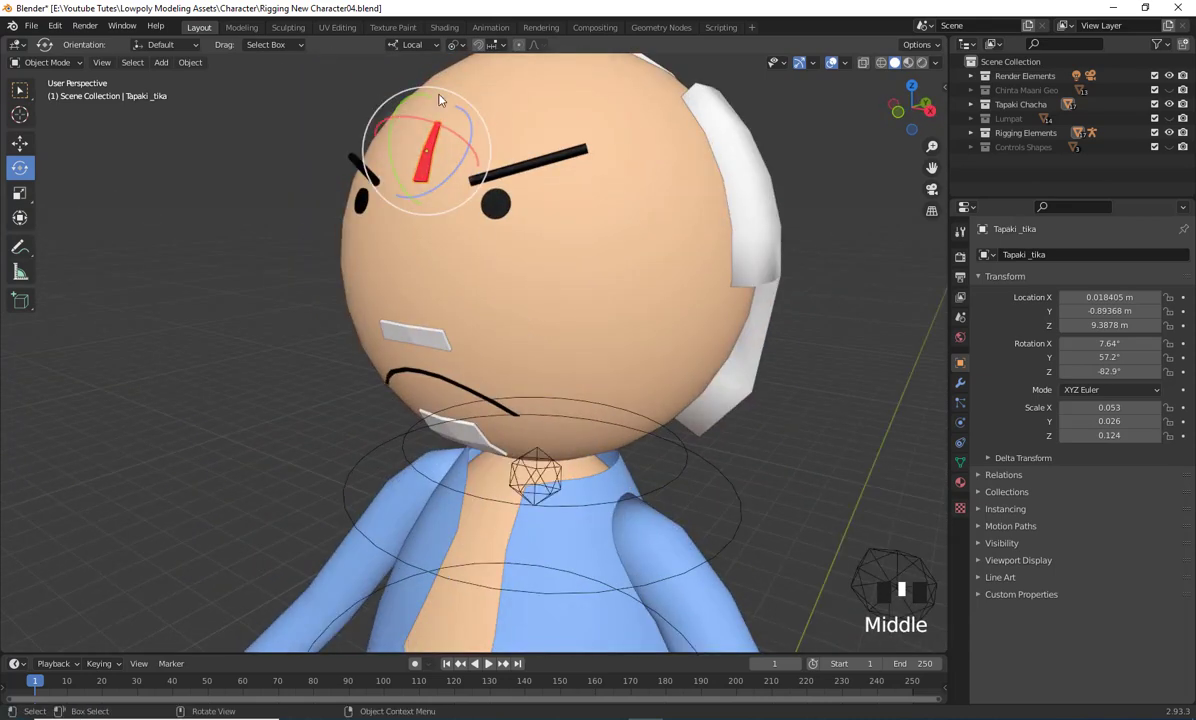
{"action": "scroll", "coordinate": [605, 346], "scroll_direction": "down", "scroll_amount": 3}
{"action": "middle_click_drag", "start_coordinate": [605, 346], "coordinate": [590, 420], "text": "shift"}
{"action": "left_click", "coordinate": [236, 176]}
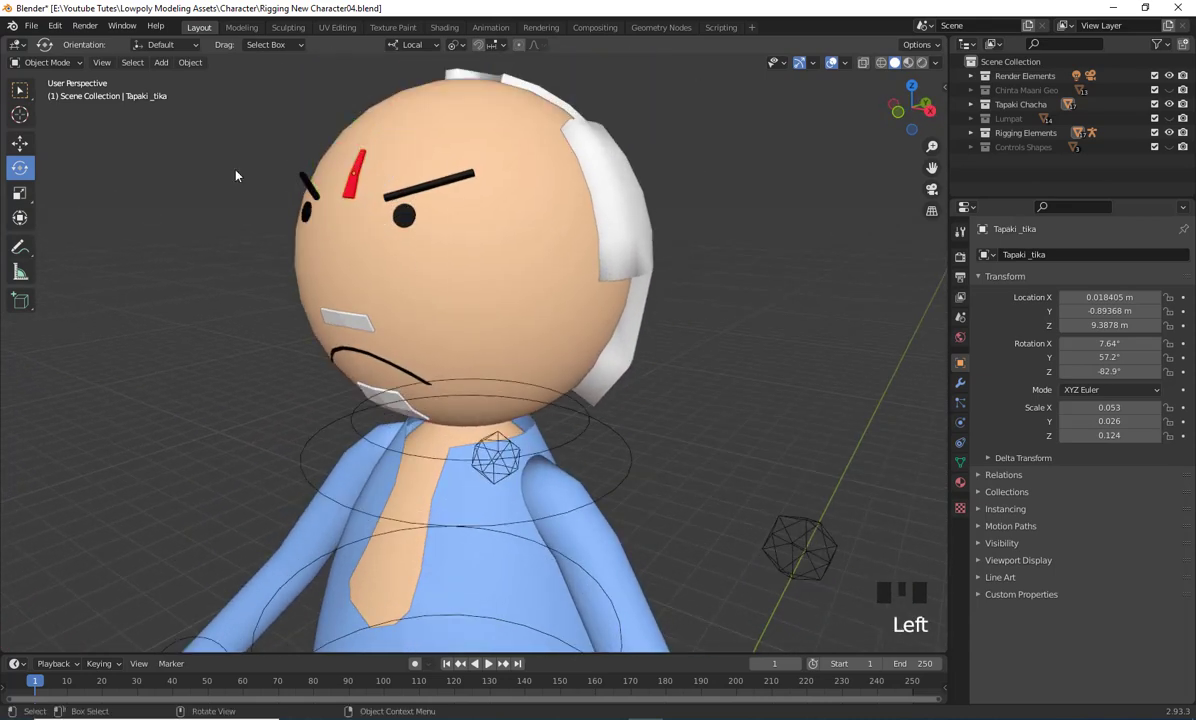
Select the character's armature in Object Mode and switch it to Pose Mode
{"action": "left_click", "coordinate": [65, 61]}
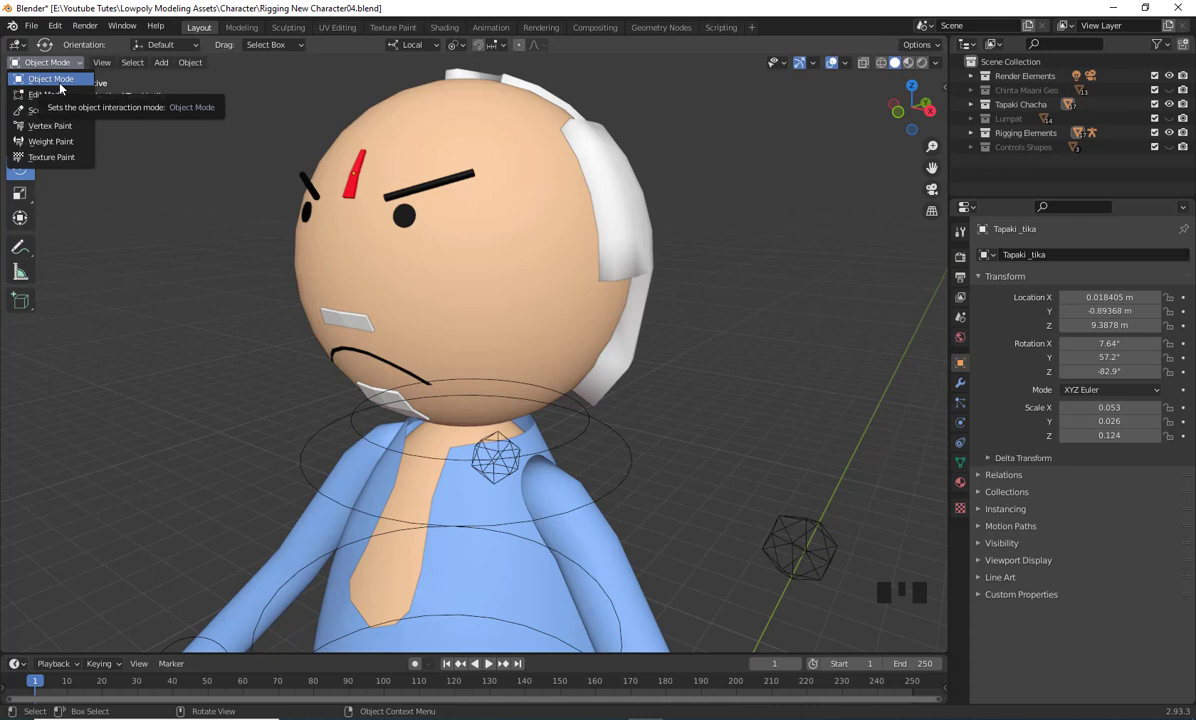
{"action": "left_click", "coordinate": [60, 86]}
{"action": "left_click", "coordinate": [577, 420]}
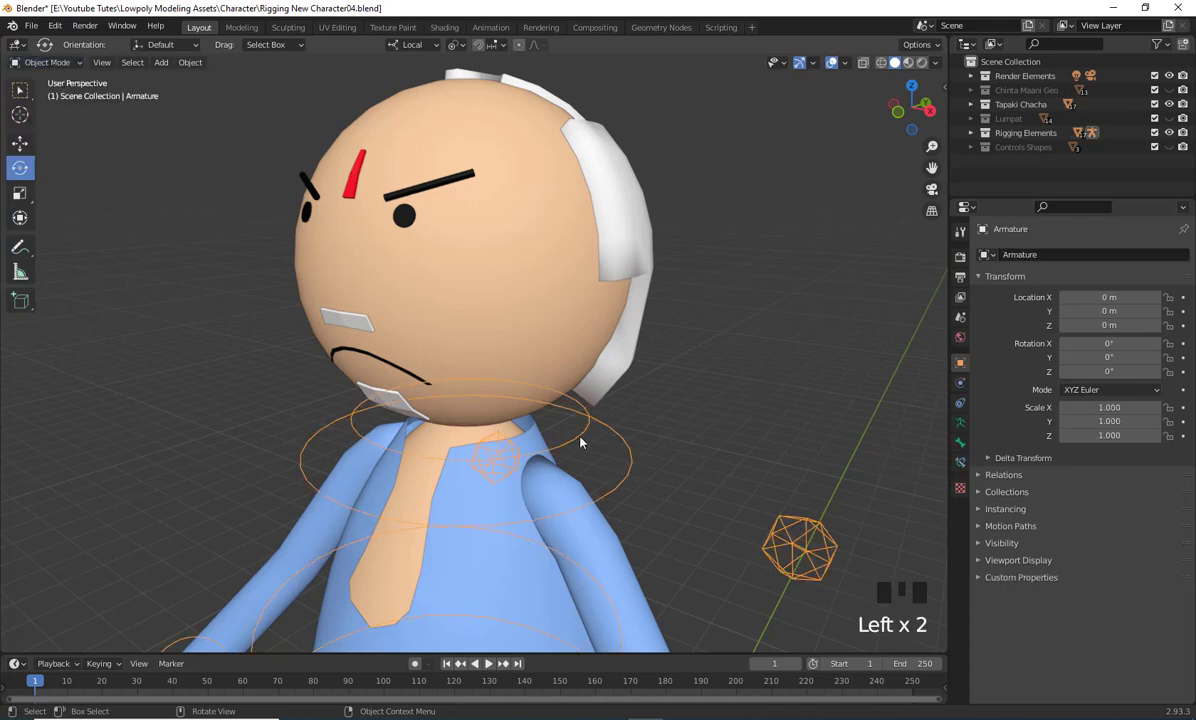
{"action": "scroll", "coordinate": [560, 406], "scroll_direction": "down", "scroll_amount": 2}
{"action": "middle_click_drag", "start_coordinate": [566, 406], "coordinate": [238, 202]}
{"action": "left_click", "coordinate": [48, 64]}
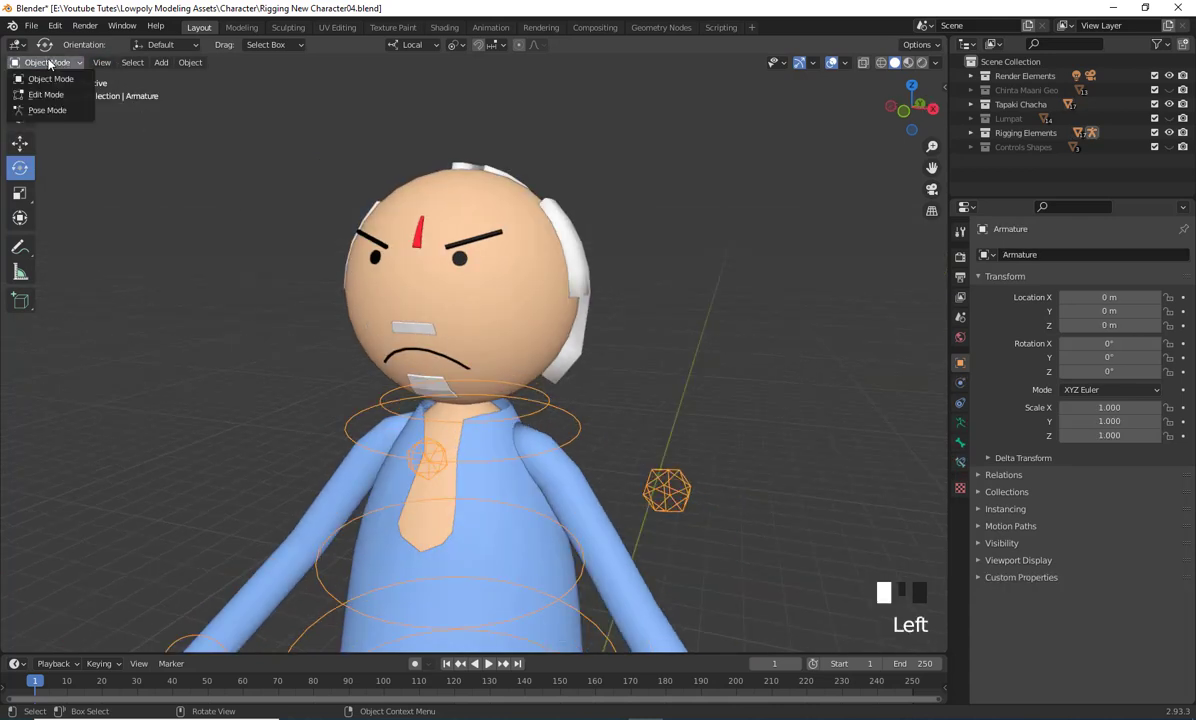
{"action": "left_click", "coordinate": [48, 110]}
{"action": "middle_click_drag", "start_coordinate": [123, 139], "coordinate": [502, 327]}
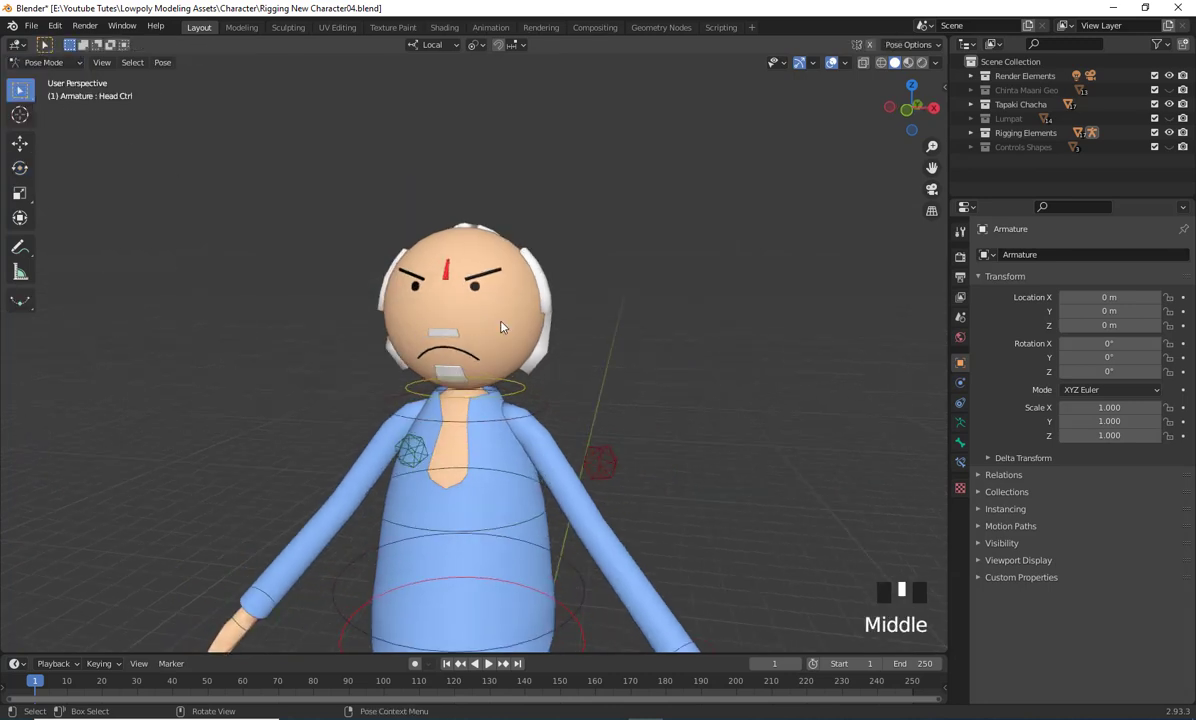
Try rotating the Head Ctrl bone freely to test the head, and cancel the rotation
{"action": "left_click", "coordinate": [514, 400]}
{"action": "middle_click_drag", "start_coordinate": [603, 406], "coordinate": [670, 384]}
{"action": "key", "text": "r"}
{"action": "key", "text": "r"}
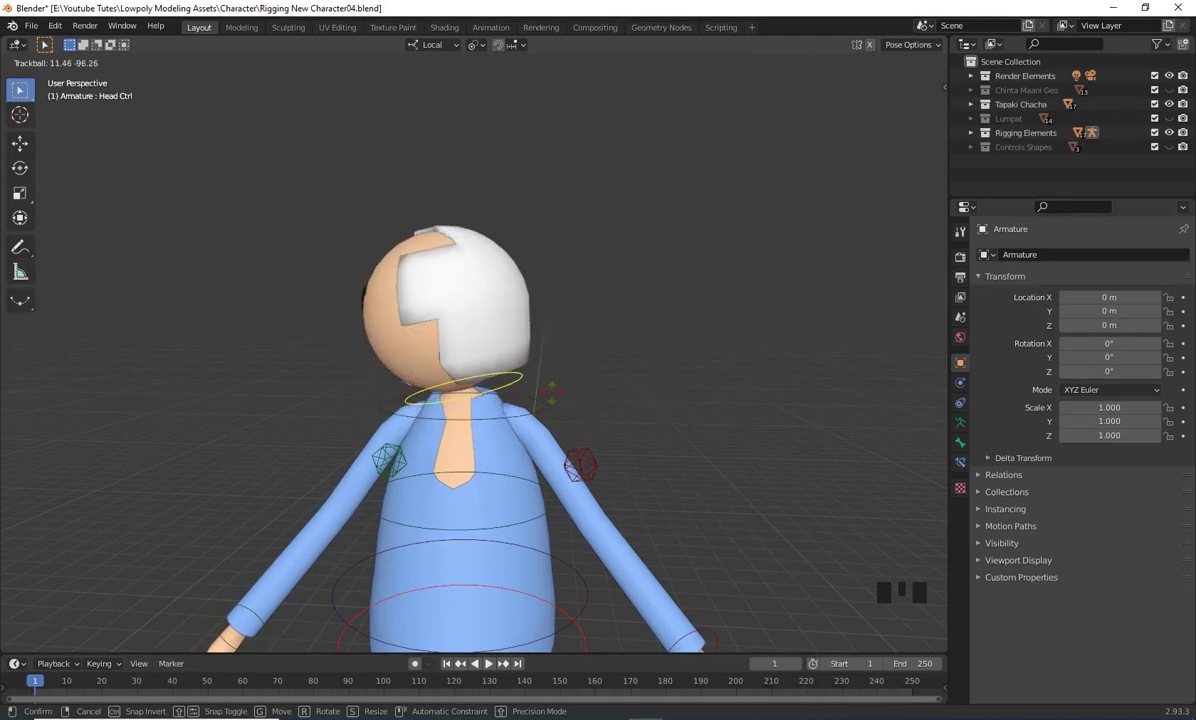
{"action": "right_click", "coordinate": [546, 345]}
{"action": "middle_click_drag", "start_coordinate": [640, 385], "coordinate": [620, 345]}
{"action": "scroll", "coordinate": [553, 418], "scroll_direction": "up", "scroll_amount": 4}
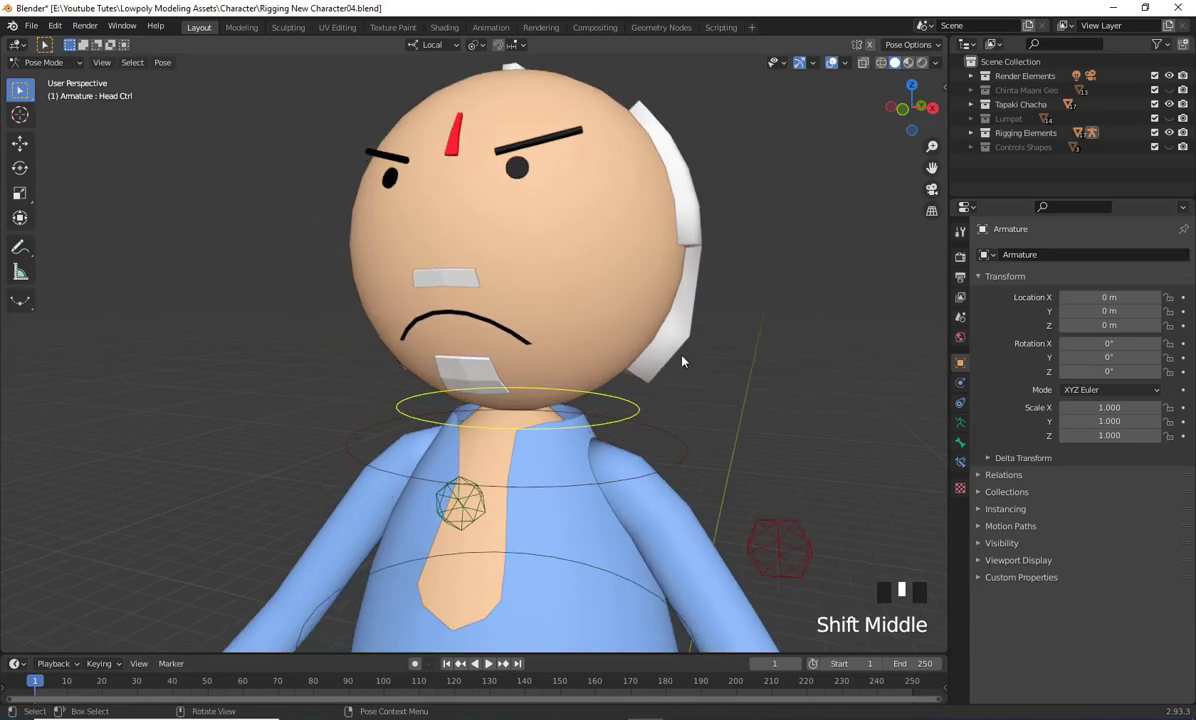
Try rotating the chest Ctrl bone from a side view to test the upper body, and cancel the rotation
{"action": "middle_click_drag", "start_coordinate": [519, 314], "coordinate": [478, 357]}
{"action": "scroll", "coordinate": [625, 339], "scroll_direction": "down", "scroll_amount": 3}
{"action": "scroll", "coordinate": [521, 281], "scroll_direction": "up", "scroll_amount": 4}
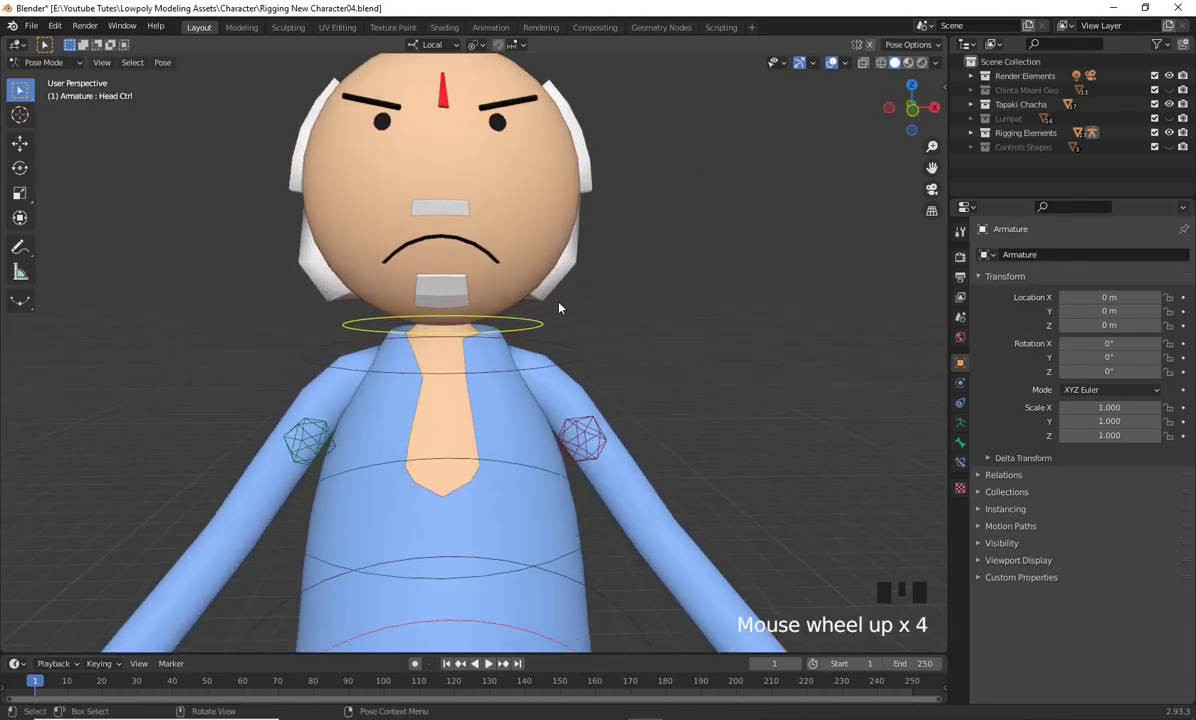
{"action": "middle_click_drag", "start_coordinate": [521, 281], "coordinate": [531, 301], "text": "shift"}
{"action": "scroll", "coordinate": [478, 352], "scroll_direction": "down", "scroll_amount": 1}
{"action": "middle_click_drag", "start_coordinate": [478, 352], "coordinate": [531, 419], "text": "shift"}
{"action": "left_click", "coordinate": [560, 443]}
{"action": "scroll", "coordinate": [723, 405], "scroll_direction": "down", "scroll_amount": 3}
{"action": "middle_click_drag", "start_coordinate": [723, 405], "coordinate": [657, 420]}
{"action": "key", "text": "r"}
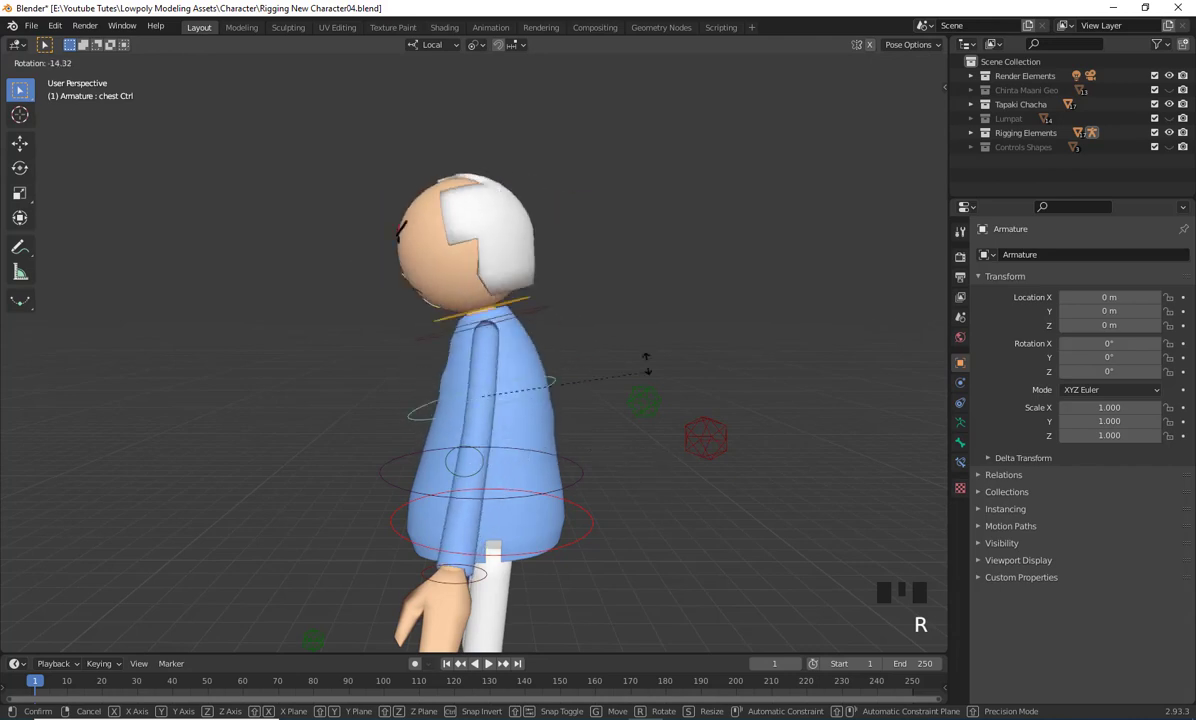
{"action": "right_click", "coordinate": [593, 380]}
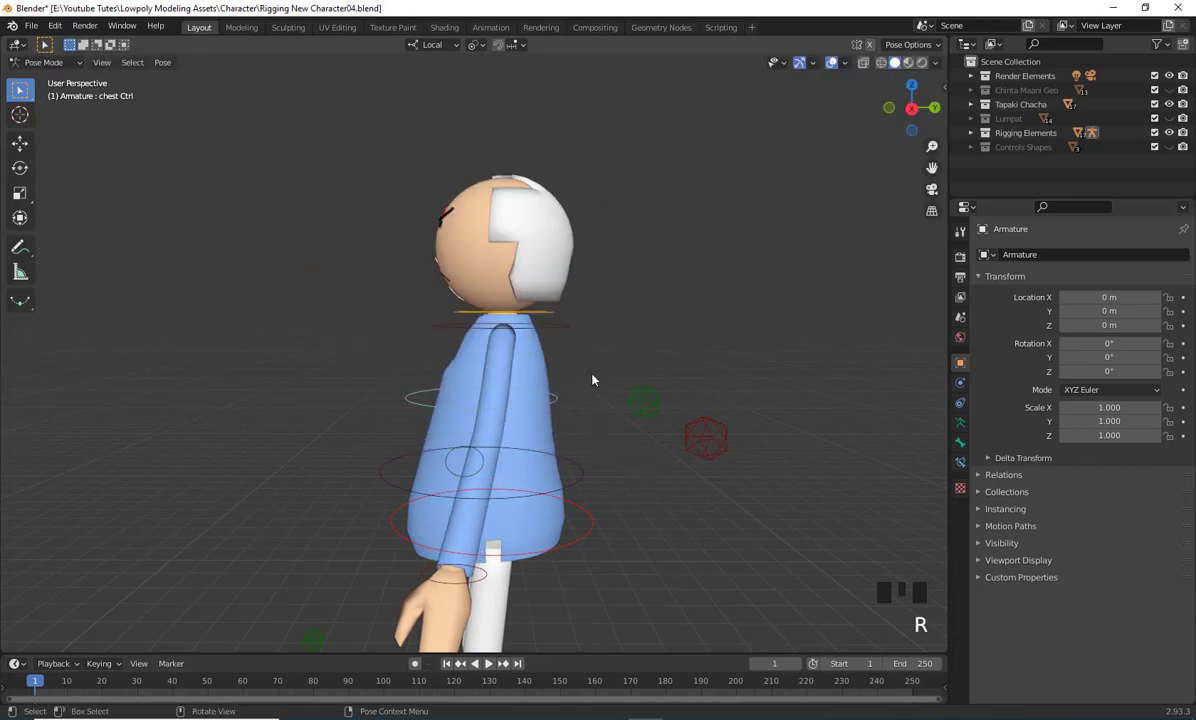
Try tilting the torso sideways with the ABS Ctrl bone from the front, and cancel the rotation
{"action": "middle_click_drag", "start_coordinate": [593, 380], "coordinate": [640, 376]}
{"action": "left_click", "coordinate": [593, 458]}
{"action": "middle_click_drag", "start_coordinate": [593, 458], "coordinate": [651, 472]}
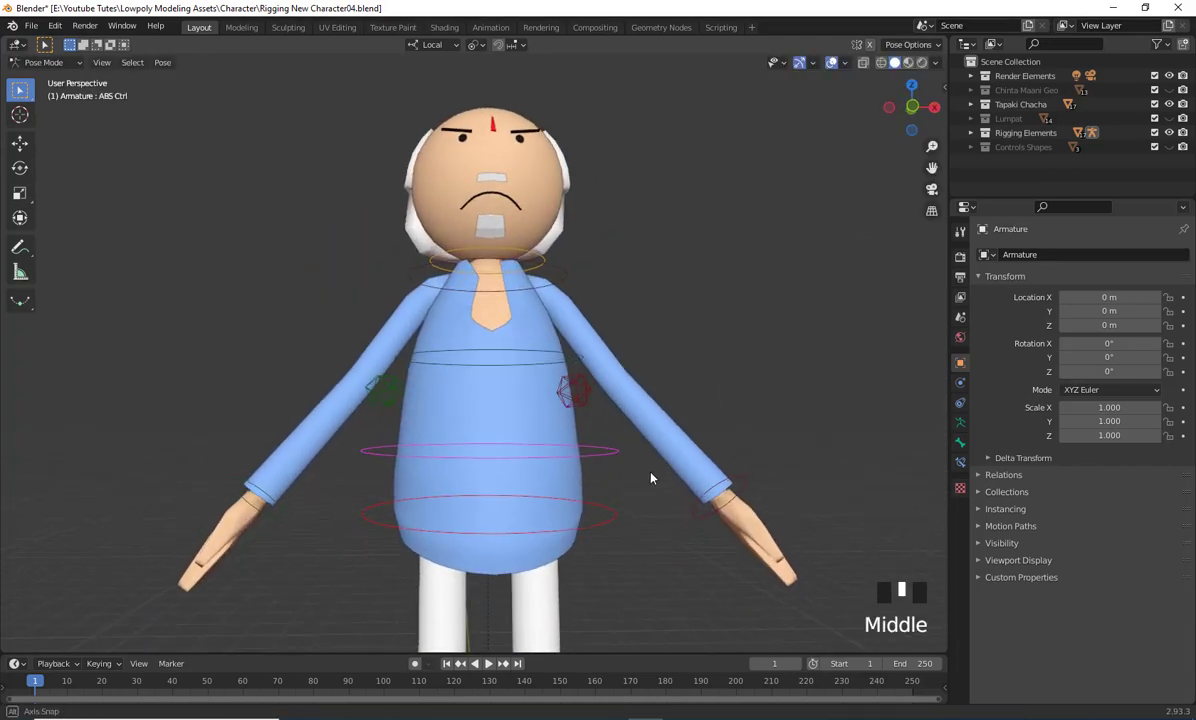
{"action": "key", "text": "r"}
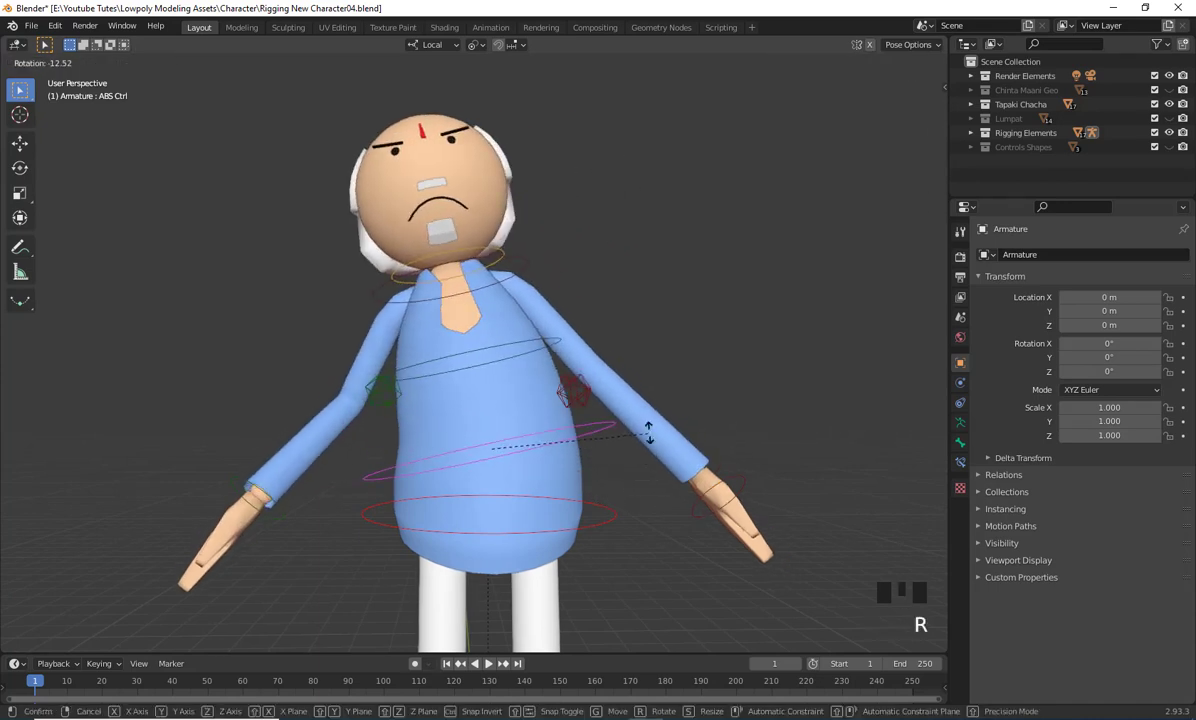
{"action": "right_click", "coordinate": [641, 487]}
{"action": "middle_click_drag", "start_coordinate": [596, 449], "coordinate": [582, 475]}
Try lifting the left foot with the HeelUP.L control to test the leg's bending, and cancel the move
{"action": "scroll", "coordinate": [582, 475], "scroll_direction": "up", "scroll_amount": 2}
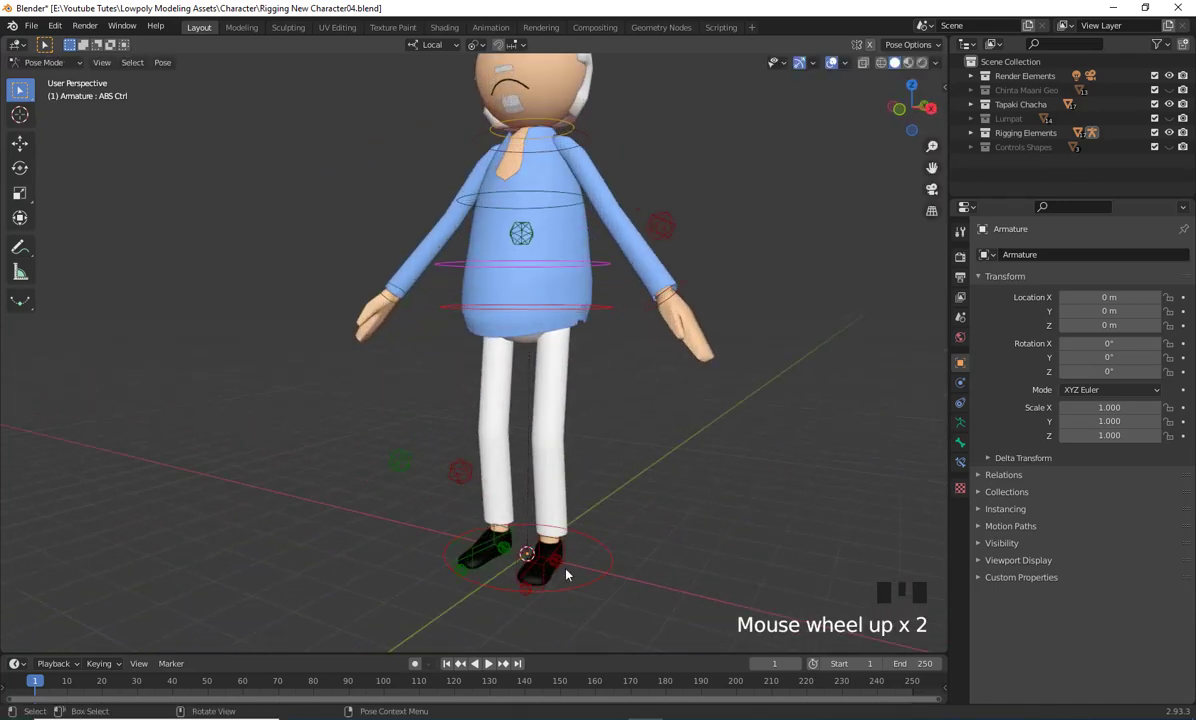
{"action": "scroll", "coordinate": [534, 590], "scroll_direction": "up", "scroll_amount": 3}
{"action": "middle_click_drag", "start_coordinate": [534, 590], "coordinate": [432, 527], "text": "shift"}
{"action": "left_click", "coordinate": [432, 523]}
{"action": "scroll", "coordinate": [617, 499], "scroll_direction": "down", "scroll_amount": 4}
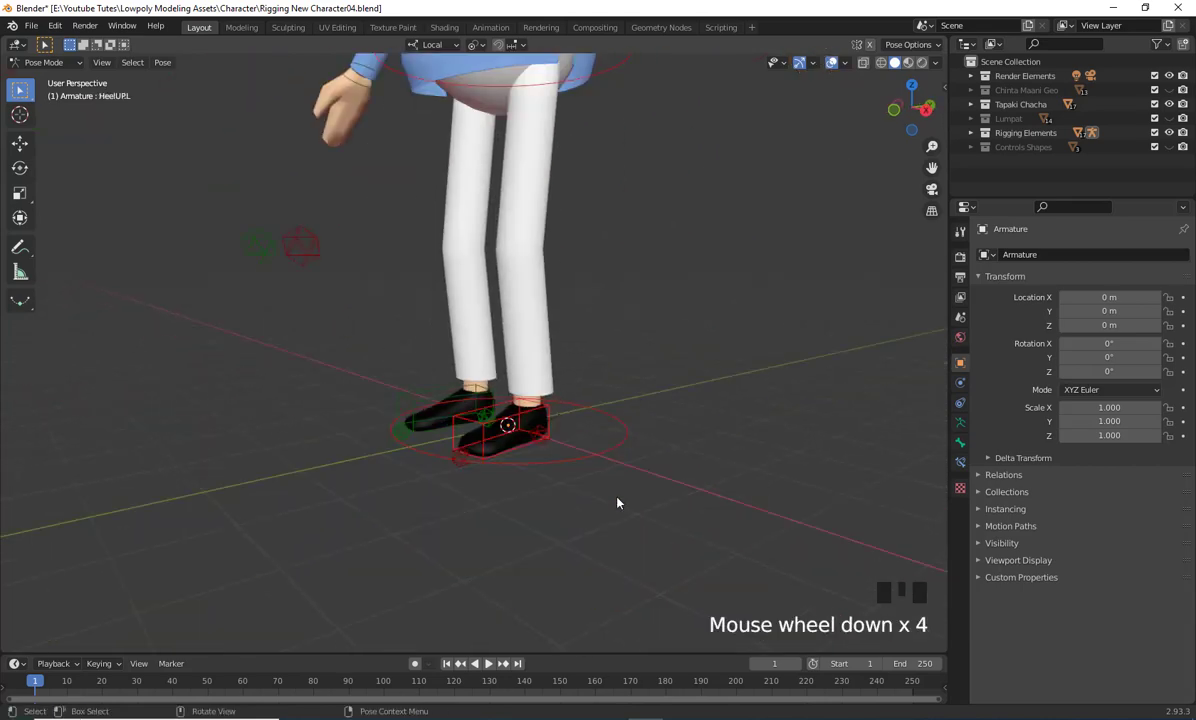
{"action": "middle_click_drag", "start_coordinate": [617, 499], "coordinate": [614, 530]}
{"action": "scroll", "coordinate": [618, 535], "scroll_direction": "down", "scroll_amount": 3}
{"action": "key", "text": "g"}
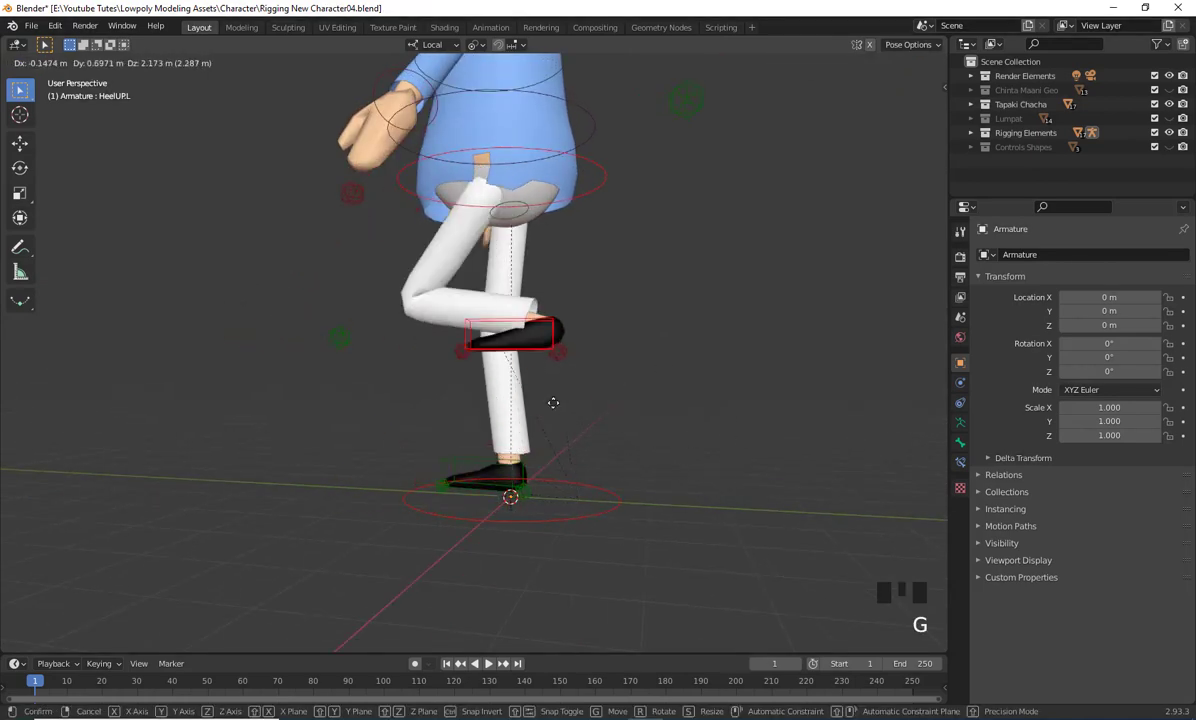
{"action": "right_click", "coordinate": [627, 440]}
{"action": "middle_click_drag", "start_coordinate": [697, 456], "coordinate": [764, 447]}
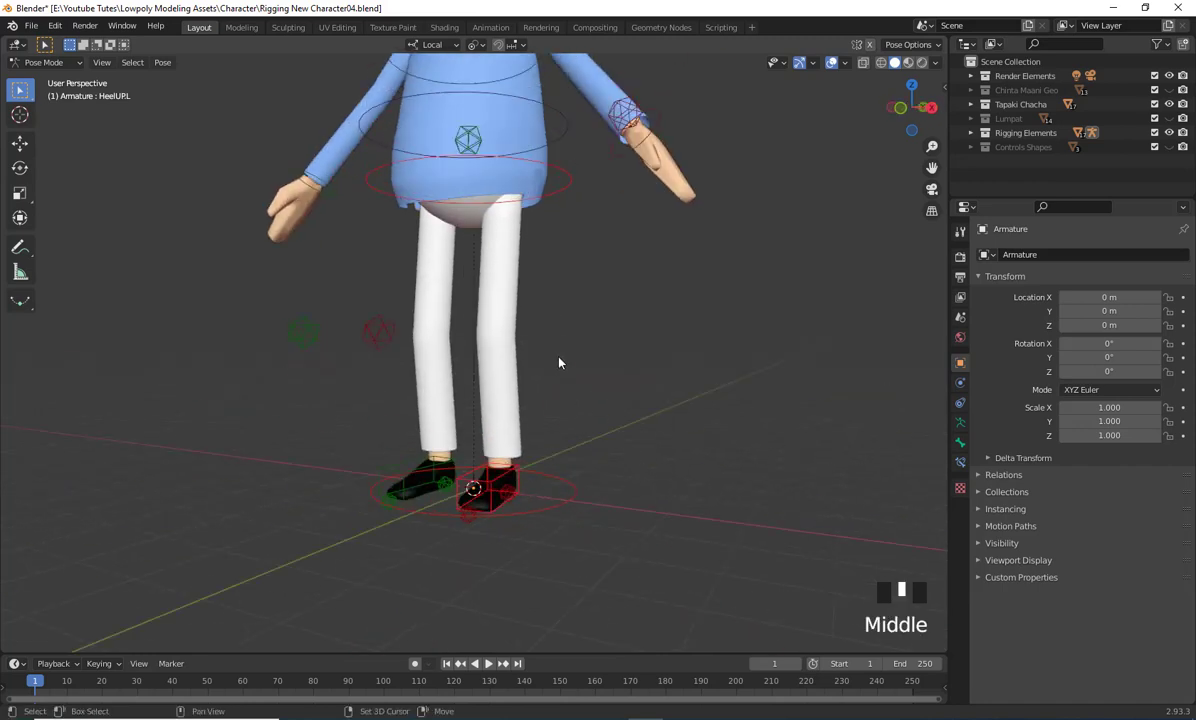
Try rotating the left hand with the Hand Ctrl.L bone, restoring its original pose
{"action": "middle_click_drag", "start_coordinate": [559, 363], "coordinate": [613, 346], "text": "shift"}
{"action": "left_click", "coordinate": [613, 346]}
{"action": "middle_click_drag", "start_coordinate": [648, 430], "coordinate": [805, 403]}
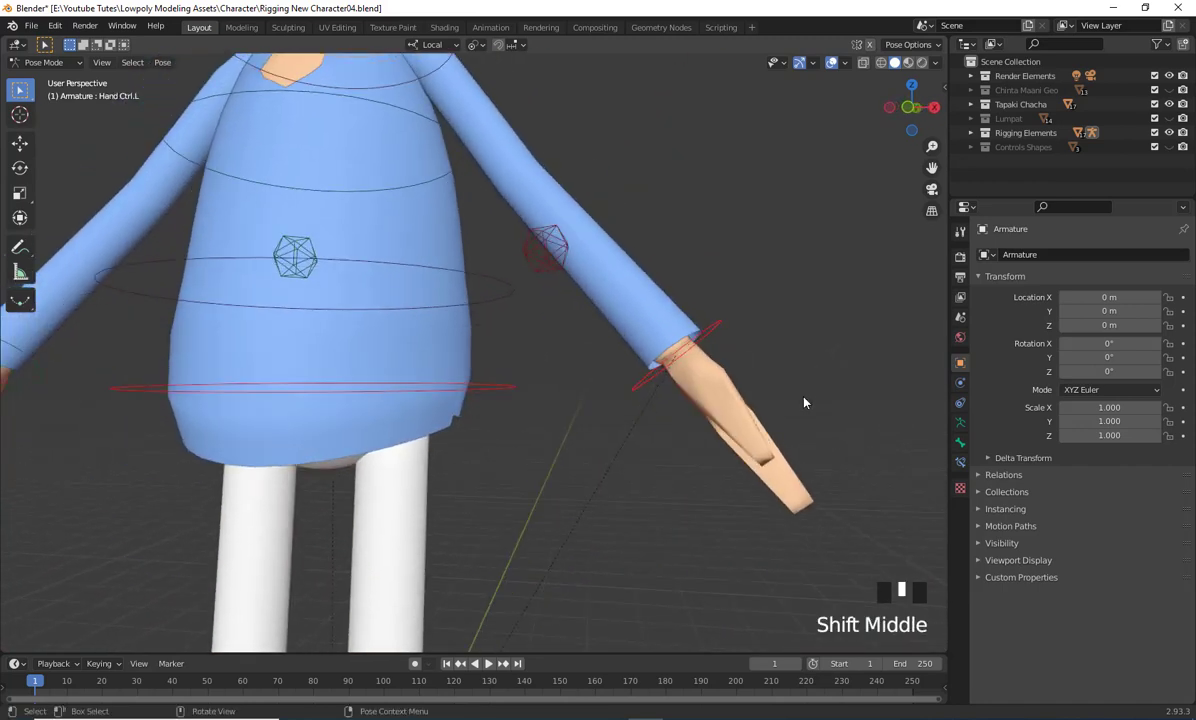
{"action": "key", "text": "r"}
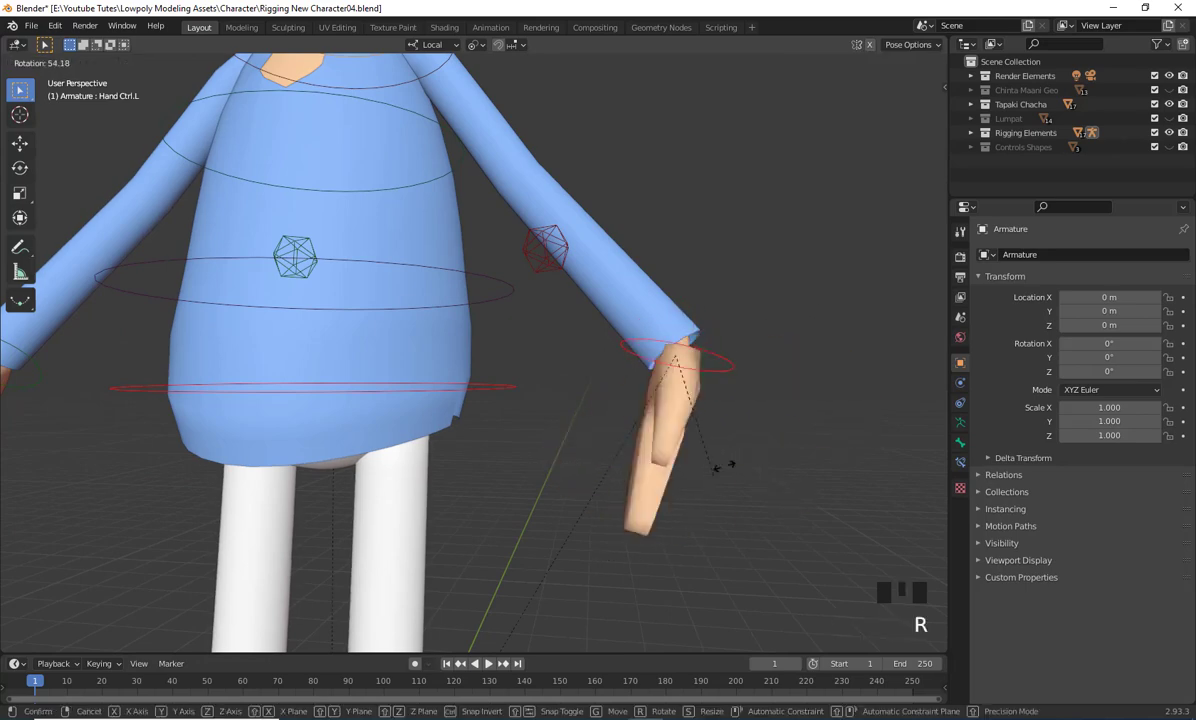
{"action": "left_click", "coordinate": [729, 502]}
{"action": "middle_click_drag", "start_coordinate": [729, 502], "coordinate": [604, 348]}
Examine the character's left hand, body and rig controls from several angles in Pose Mode
{"action": "scroll", "coordinate": [698, 447], "scroll_direction": "down", "scroll_amount": 2}
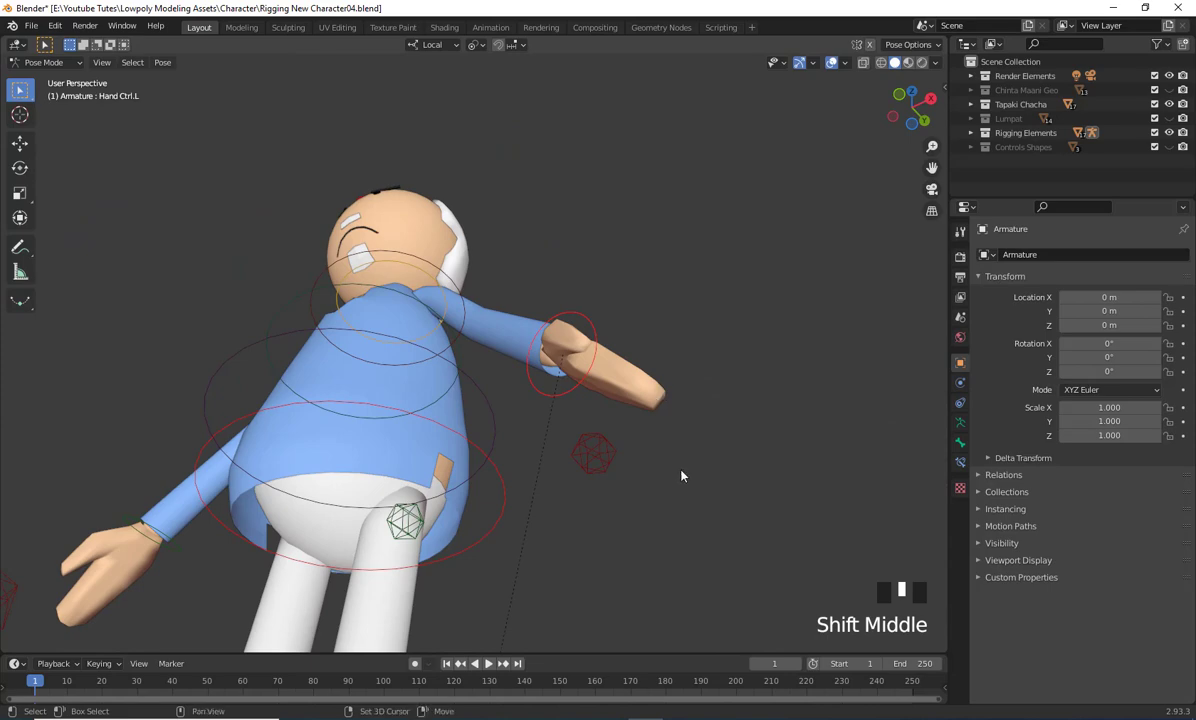
{"action": "scroll", "coordinate": [609, 502], "scroll_direction": "up", "scroll_amount": 3}
{"action": "middle_click_drag", "start_coordinate": [609, 502], "coordinate": [648, 465], "text": "shift"}
{"action": "scroll", "coordinate": [680, 494], "scroll_direction": "down", "scroll_amount": 1}
{"action": "scroll", "coordinate": [655, 462], "scroll_direction": "down", "scroll_amount": 2}
{"action": "scroll", "coordinate": [636, 467], "scroll_direction": "down", "scroll_amount": 2}
{"action": "scroll", "coordinate": [655, 484], "scroll_direction": "up", "scroll_amount": 1}
{"action": "scroll", "coordinate": [617, 470], "scroll_direction": "down", "scroll_amount": 1}
{"action": "scroll", "coordinate": [646, 470], "scroll_direction": "down", "scroll_amount": 1}
{"action": "middle_click_drag", "start_coordinate": [648, 465], "coordinate": [649, 459], "text": "shift"}
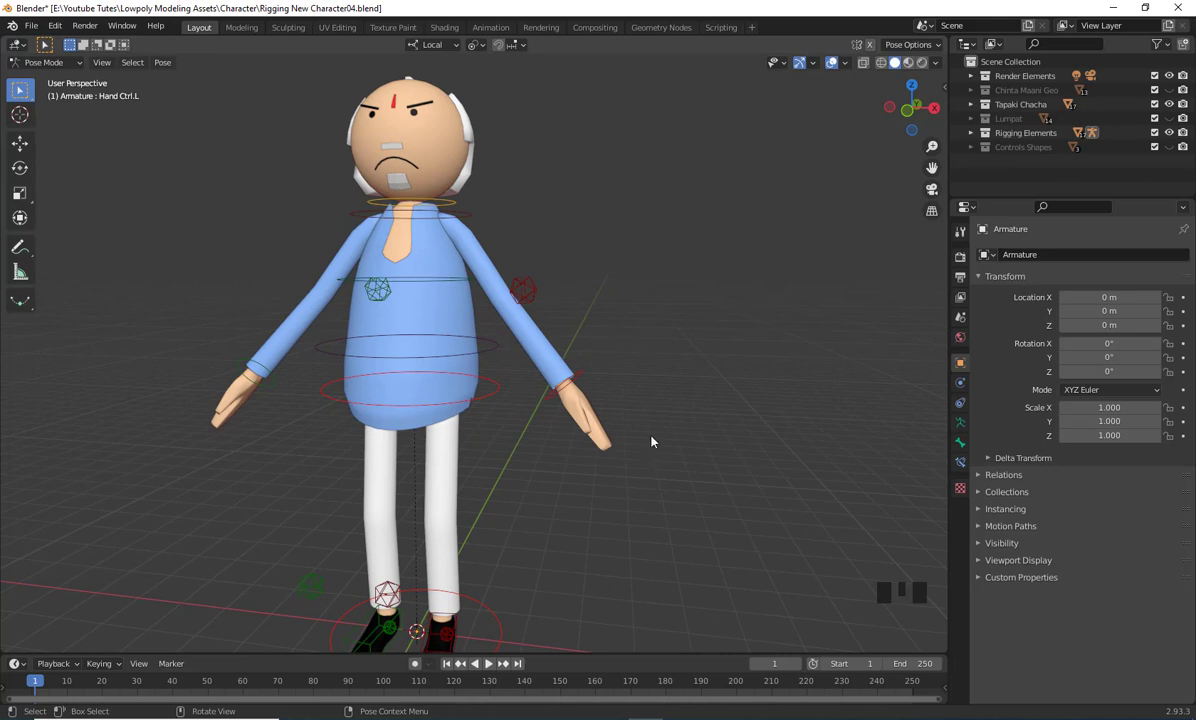
{"action": "scroll", "coordinate": [673, 374], "scroll_direction": "up", "scroll_amount": 2}
{"action": "middle_click_drag", "start_coordinate": [681, 384], "coordinate": [717, 373], "text": "shift"}
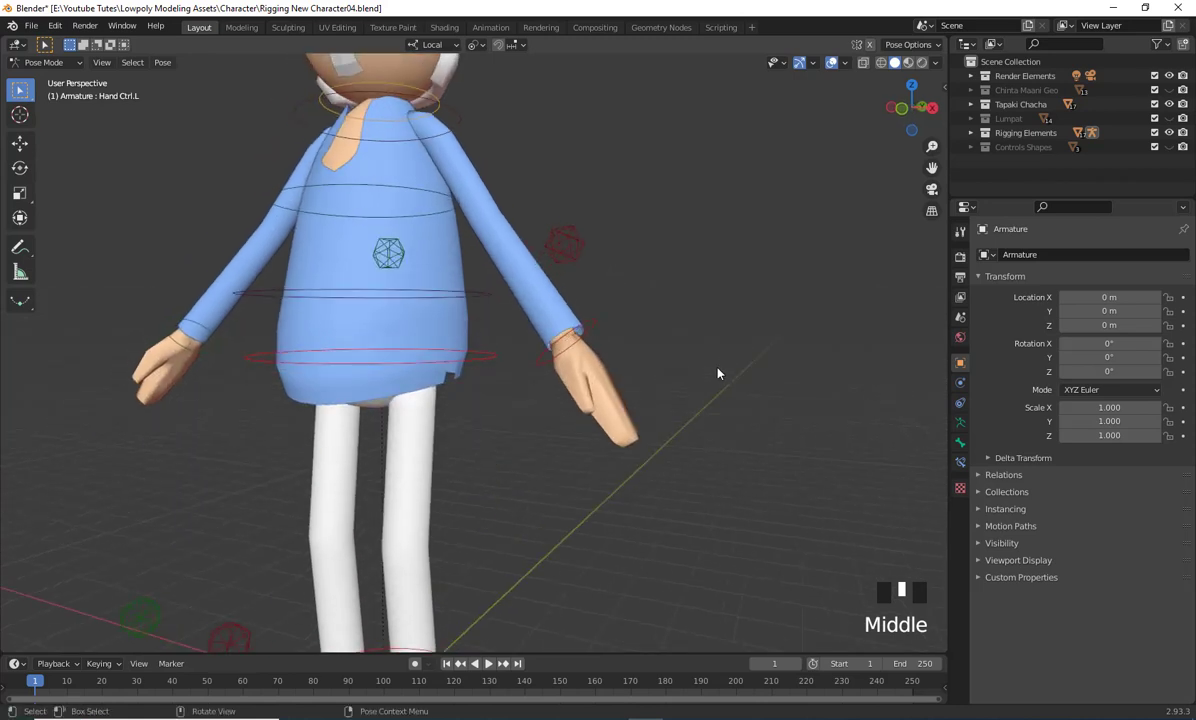
Select the Hip Ctrl control and switch the armature from Pose Mode to Object Mode
{"action": "middle_click_drag", "start_coordinate": [673, 362], "coordinate": [674, 369], "text": "shift"}
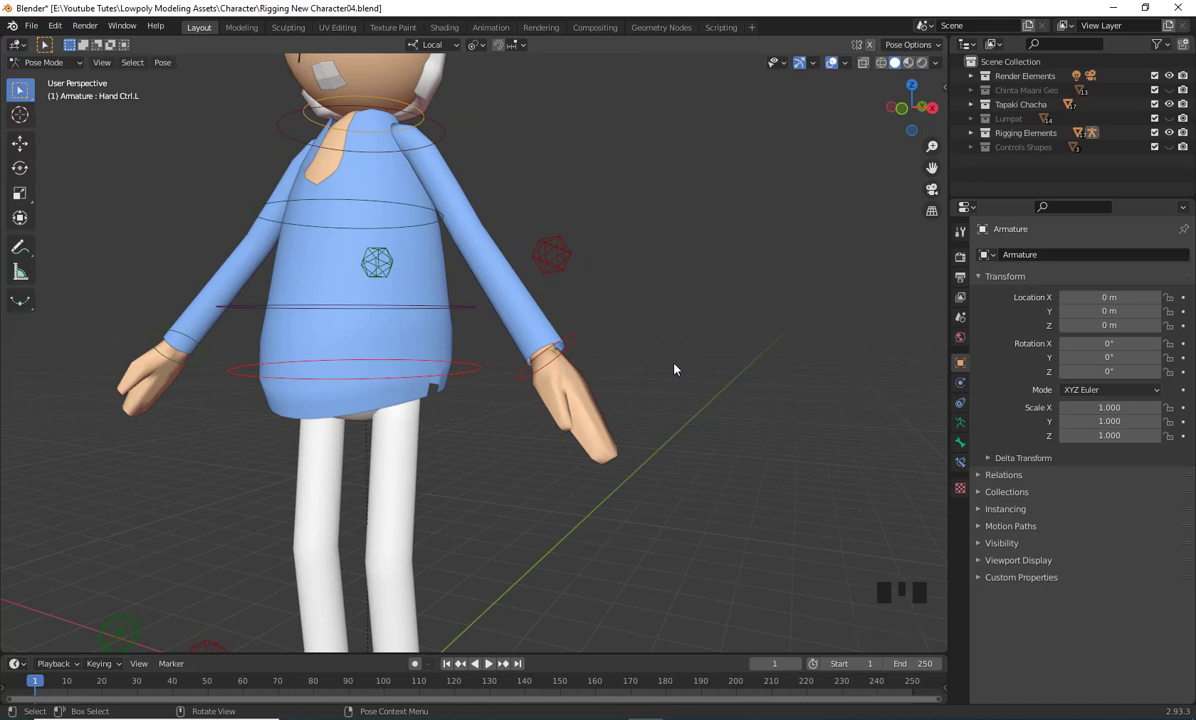
{"action": "scroll", "coordinate": [674, 369], "scroll_direction": "down", "scroll_amount": 2}
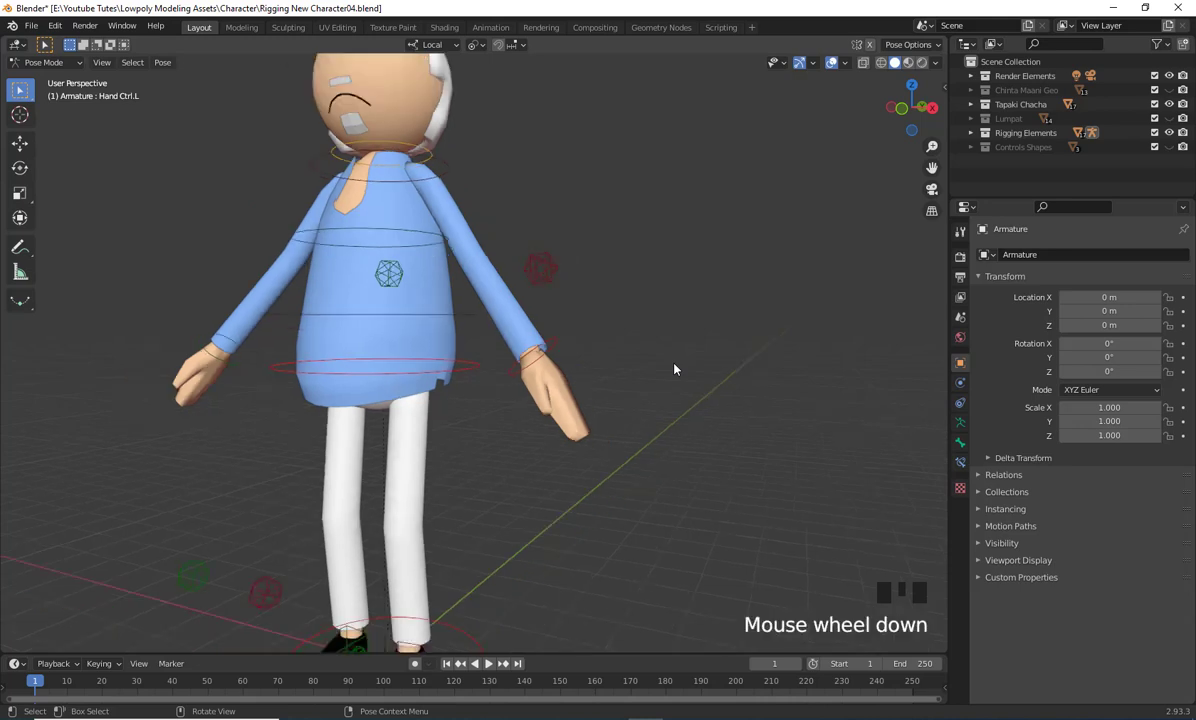
{"action": "middle_click_drag", "start_coordinate": [644, 377], "coordinate": [860, 395], "text": "shift"}
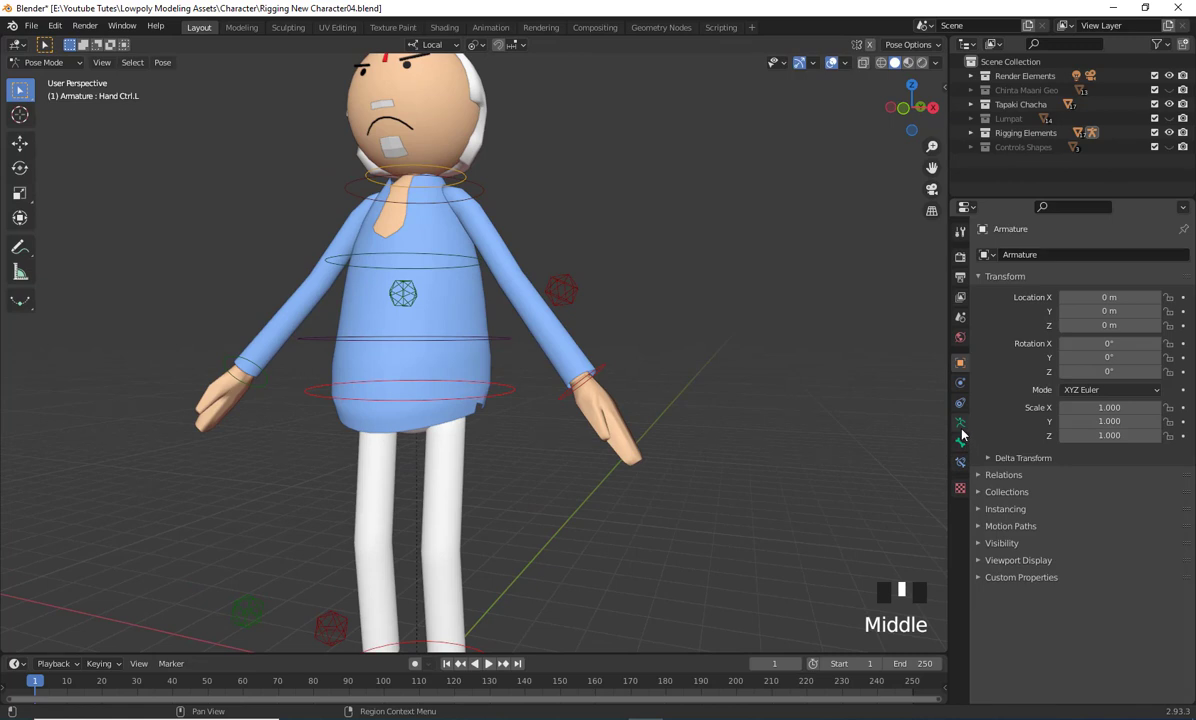
{"action": "left_click", "coordinate": [512, 398]}
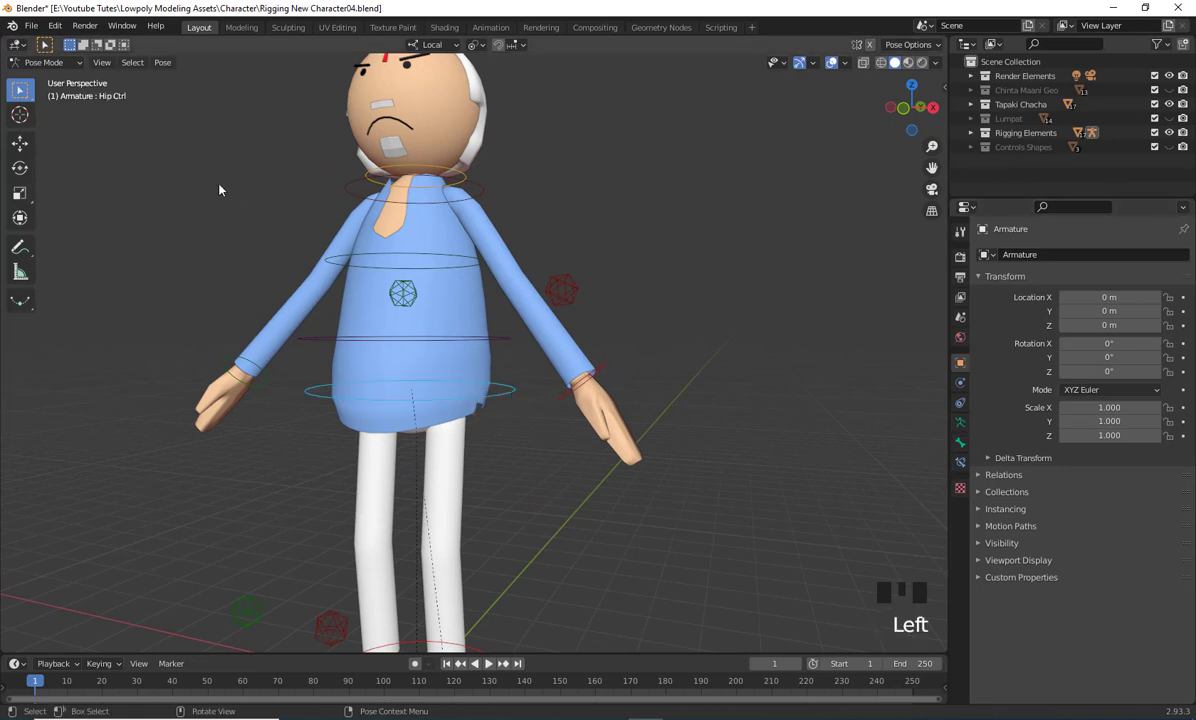
{"action": "left_click", "coordinate": [61, 64]}
{"action": "left_click", "coordinate": [50, 78]}
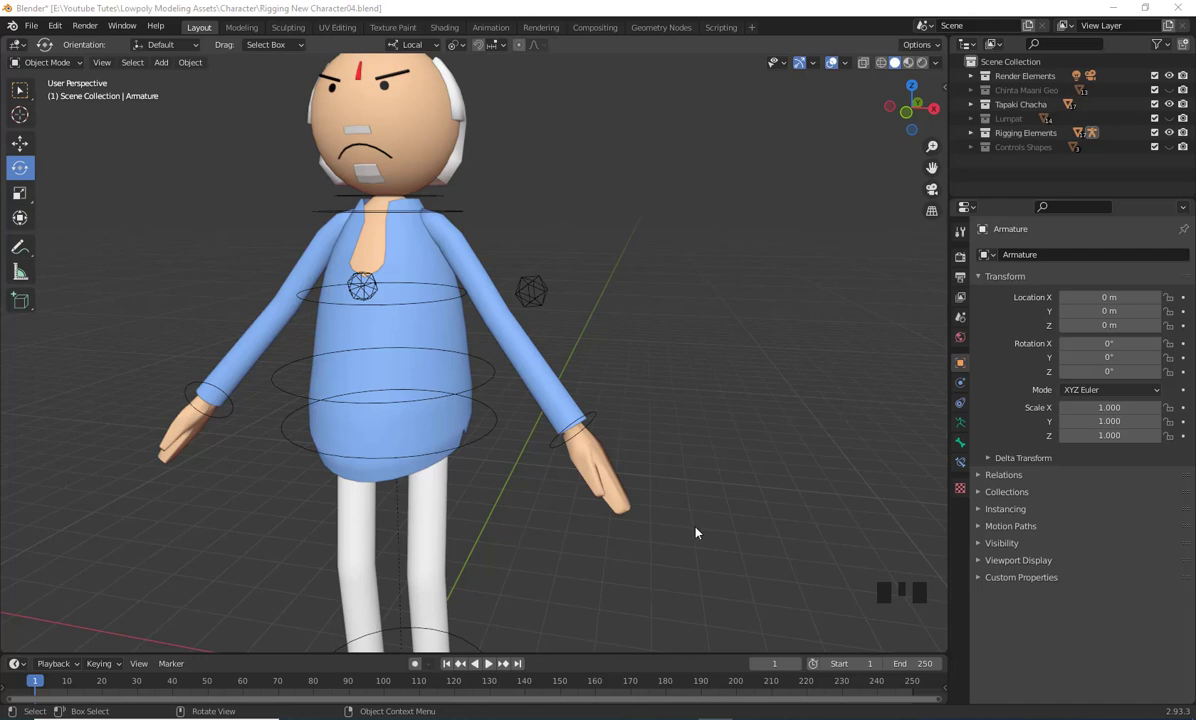
Compare the armature's first and second bone layers in its data properties, leaving only the second layer with the body bones displayed
{"action": "mouse_move", "coordinate": [696, 533]}
{"action": "middle_mouse_down"}
{"action": "mouse_move", "coordinate": [697, 510]}
{"action": "mouse_move", "coordinate": [686, 515]}
{"action": "middle_mouse_up"}
{"action": "scroll", "coordinate": [690, 515], "scroll_direction": "down", "scroll_amount": 3}
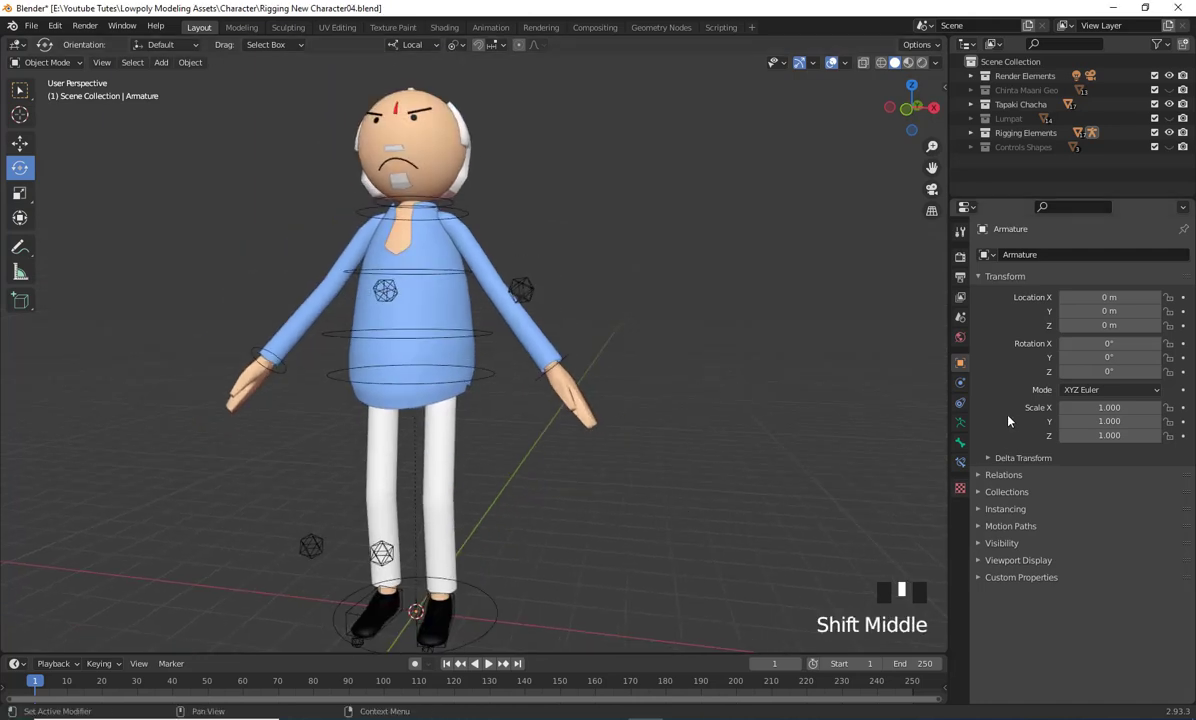
{"action": "left_click", "coordinate": [961, 425]}
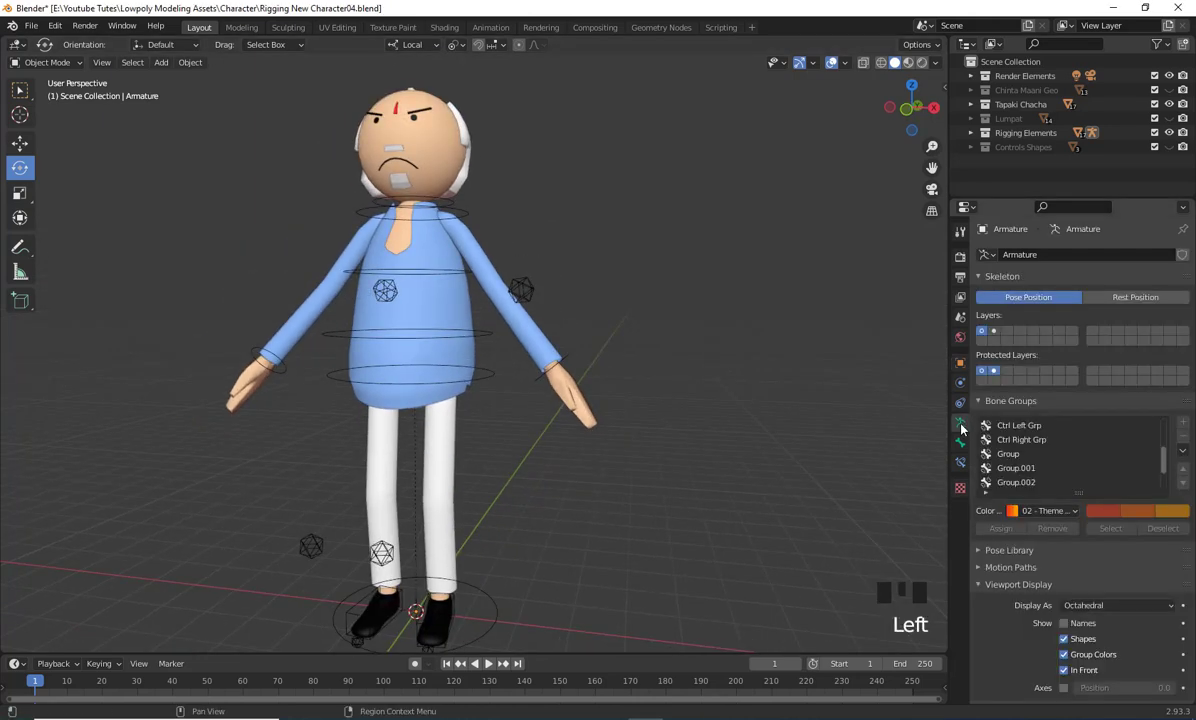
{"action": "left_click", "coordinate": [994, 334]}
{"action": "left_click", "coordinate": [995, 334]}
{"action": "left_click", "coordinate": [996, 334]}
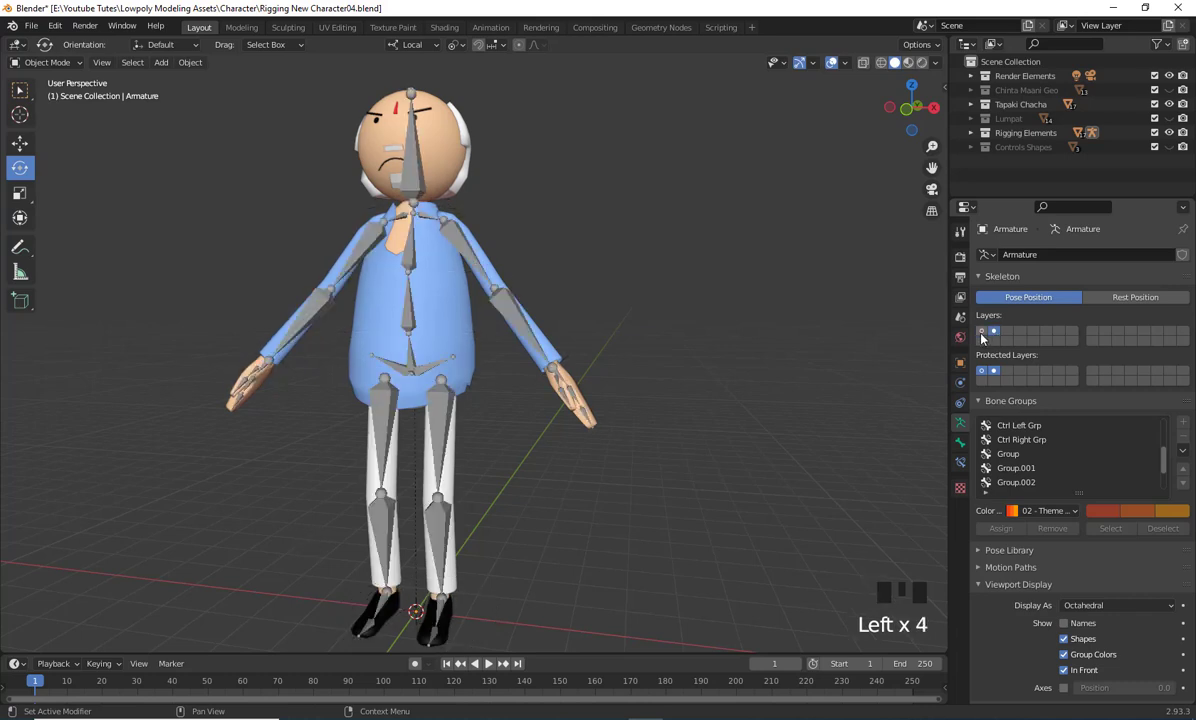
{"action": "left_click", "coordinate": [981, 334]}
{"action": "left_click", "coordinate": [995, 334]}
{"action": "left_click", "coordinate": [983, 334]}
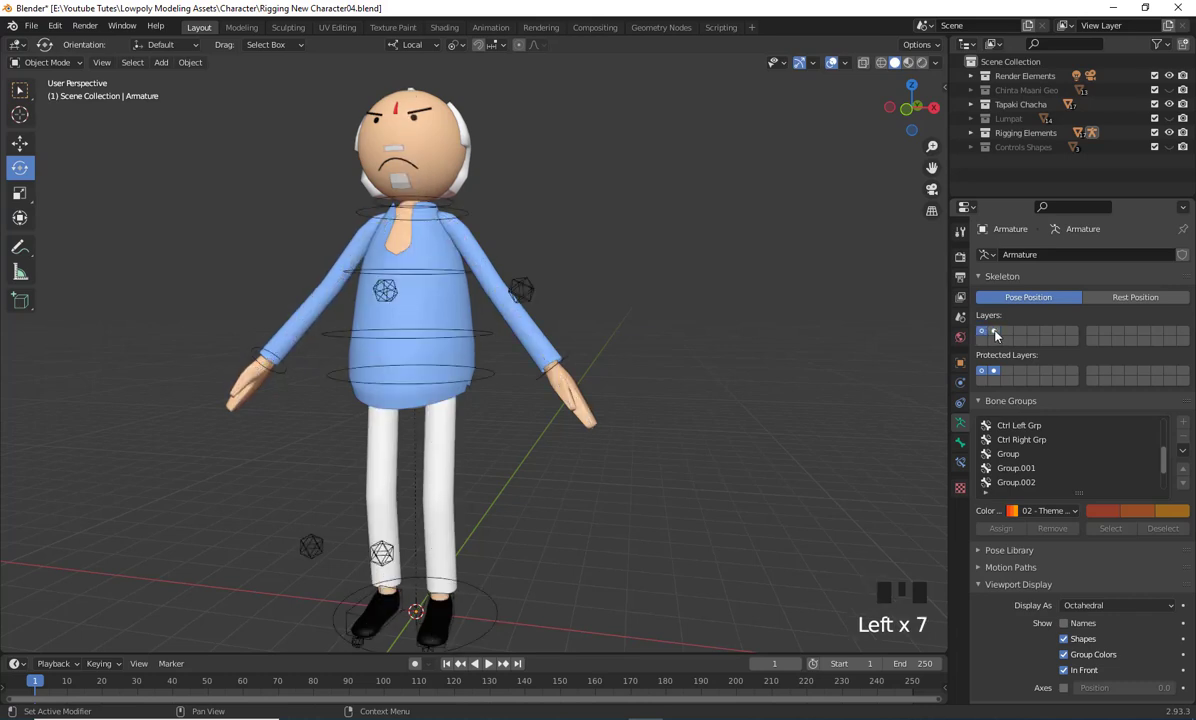
{"action": "left_click", "coordinate": [985, 333]}
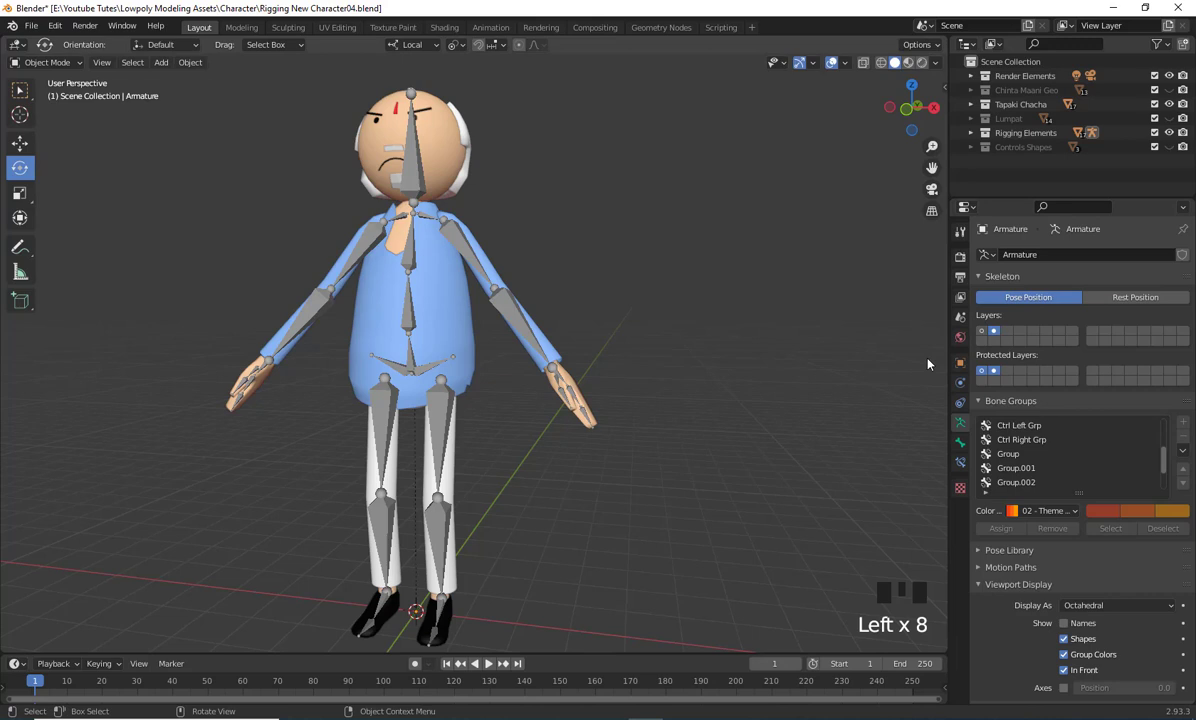
{"action": "left_click", "coordinate": [982, 331]}
{"action": "left_click", "coordinate": [994, 332]}
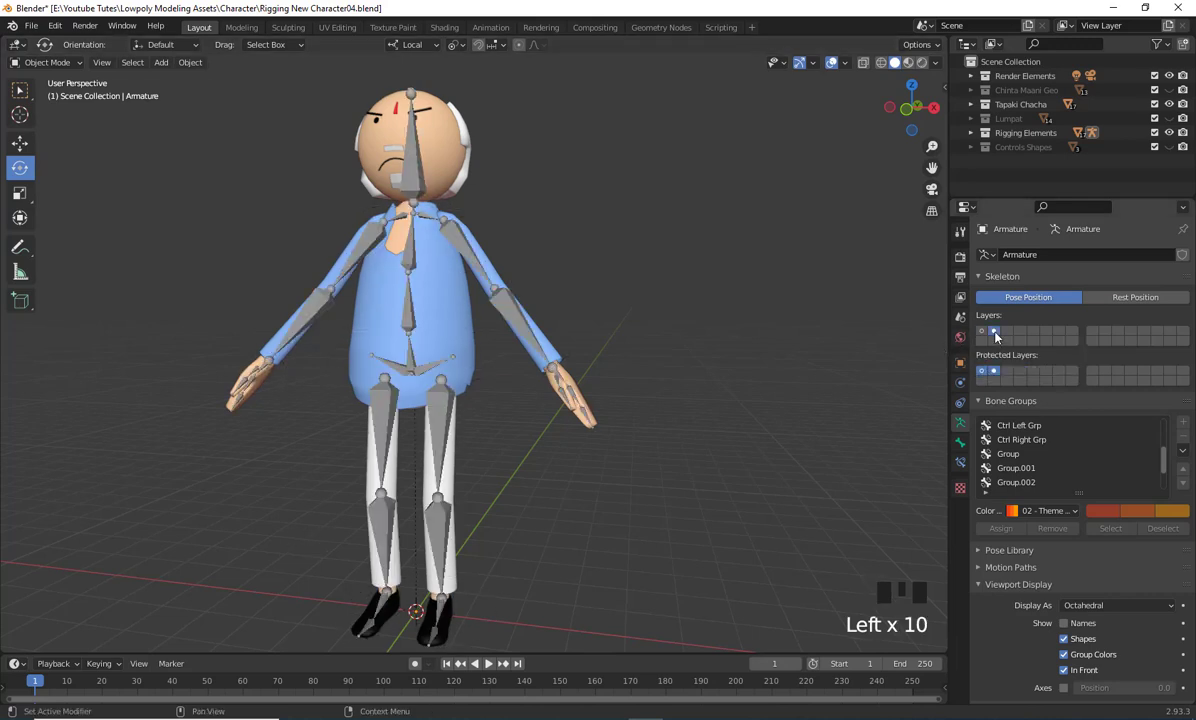
Switch the armature to Pose Mode and select the left hand's Finger1.L bone with the Move tool active
{"action": "middle_click_drag", "start_coordinate": [616, 465], "coordinate": [645, 500]}
{"action": "scroll", "coordinate": [634, 493], "scroll_direction": "up", "scroll_amount": 2}
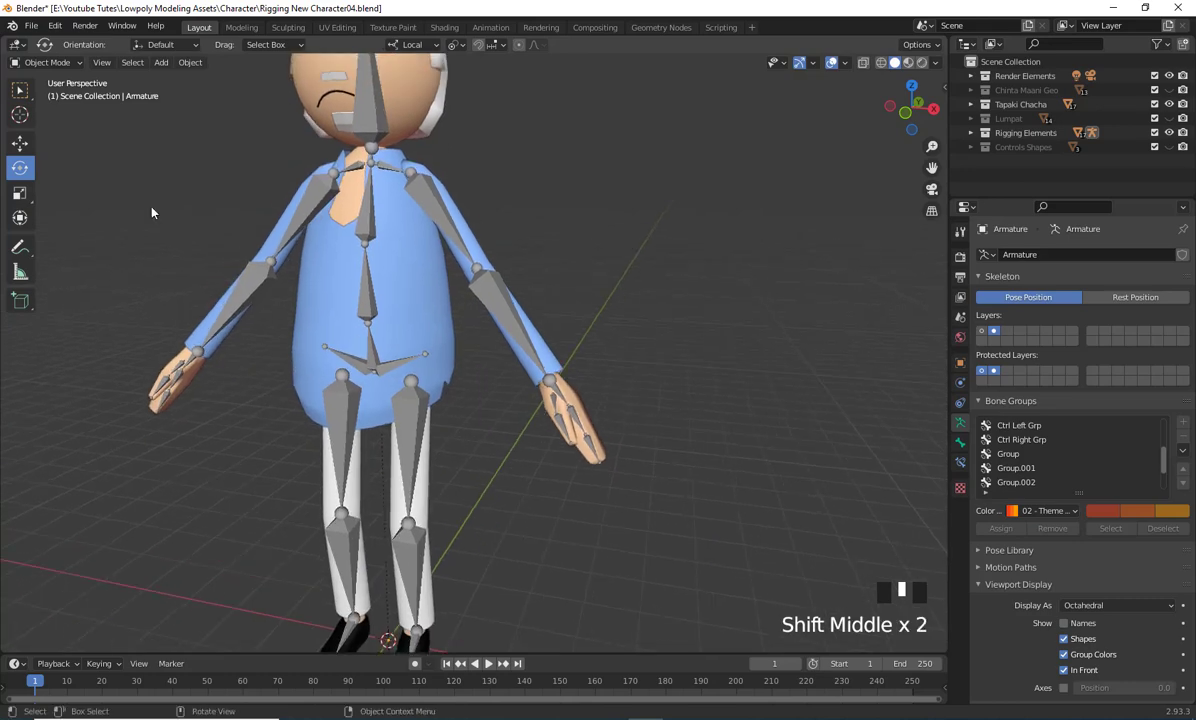
{"action": "left_click", "coordinate": [49, 63]}
{"action": "left_click", "coordinate": [54, 111]}
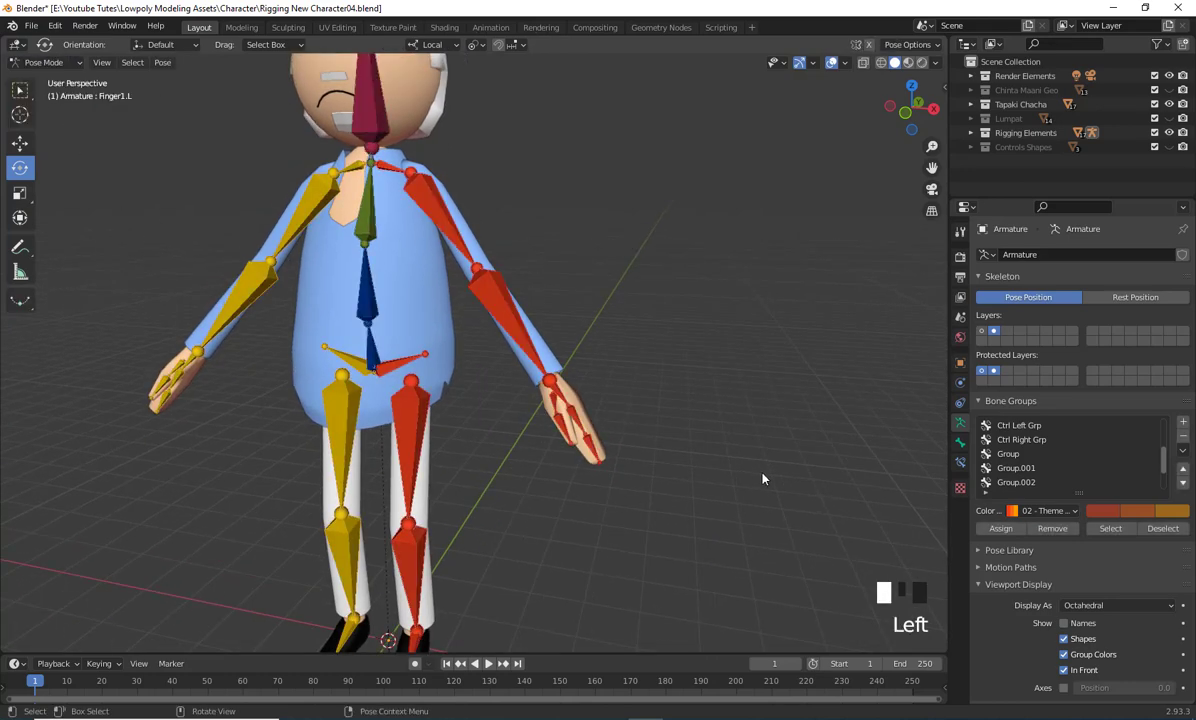
{"action": "middle_click_drag", "start_coordinate": [712, 441], "coordinate": [632, 420]}
{"action": "left_click", "coordinate": [580, 388]}
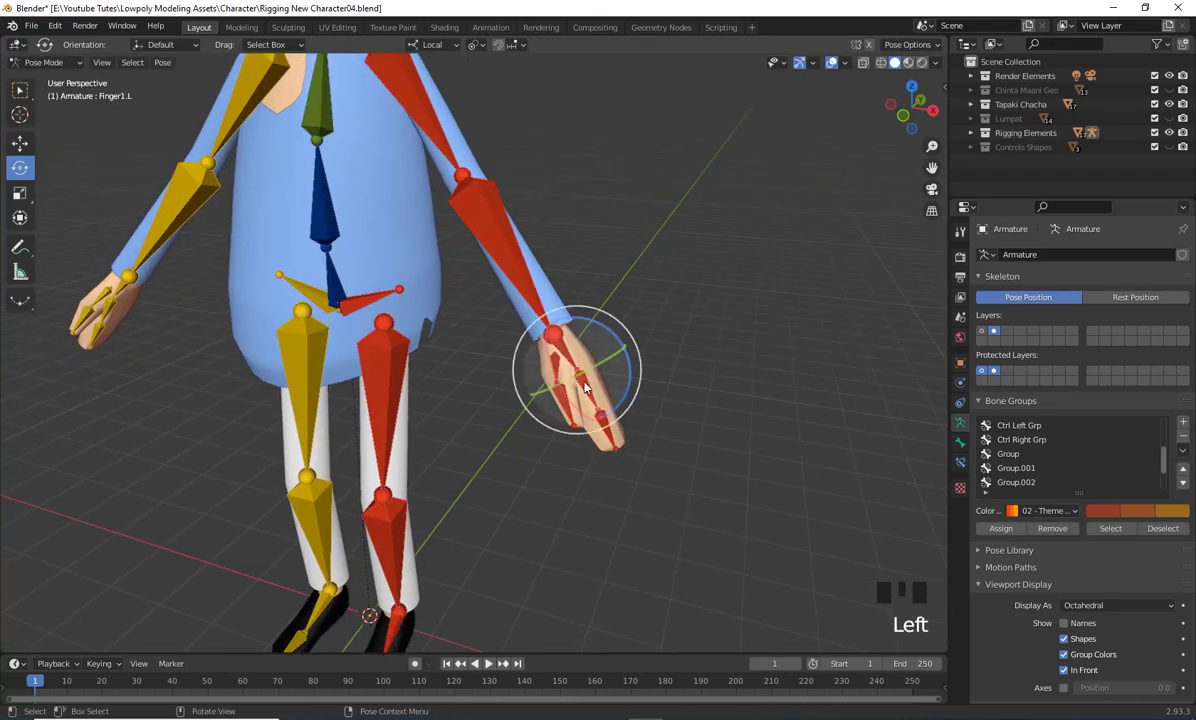
{"action": "left_click", "coordinate": [20, 142]}
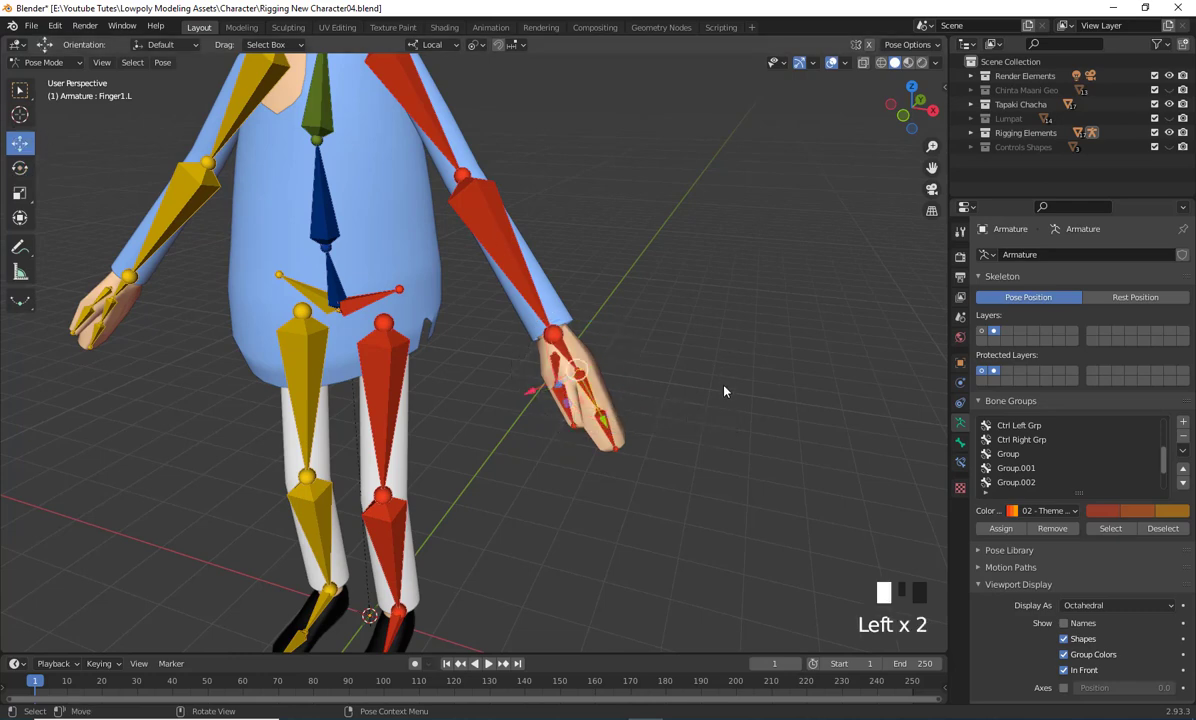
Extend the selection with the left hand's Thumb1.L bone and the right hand's base thumb bone and Finger1.R
{"action": "scroll", "coordinate": [676, 362], "scroll_direction": "up", "scroll_amount": 2}
{"action": "left_click", "coordinate": [672, 378], "text": "shift"}
{"action": "scroll", "coordinate": [672, 378], "scroll_direction": "down", "scroll_amount": 4}
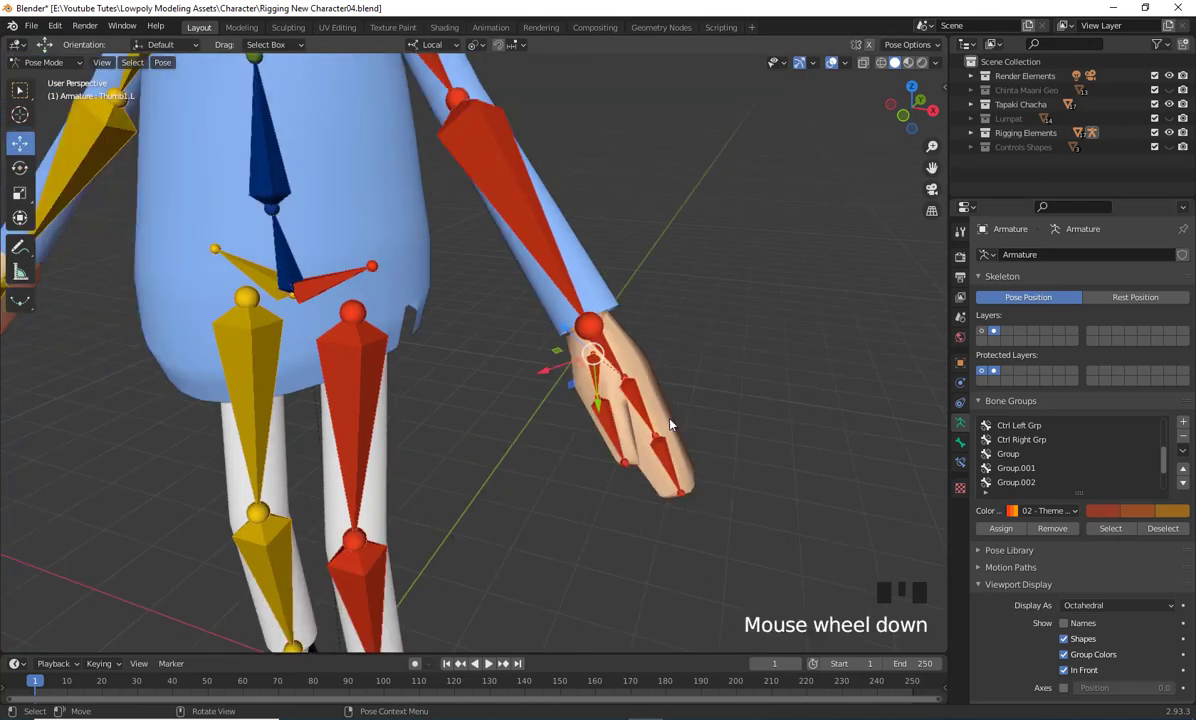
{"action": "middle_click_drag", "start_coordinate": [625, 391], "coordinate": [525, 433]}
{"action": "left_click", "coordinate": [442, 377], "text": "shift"}
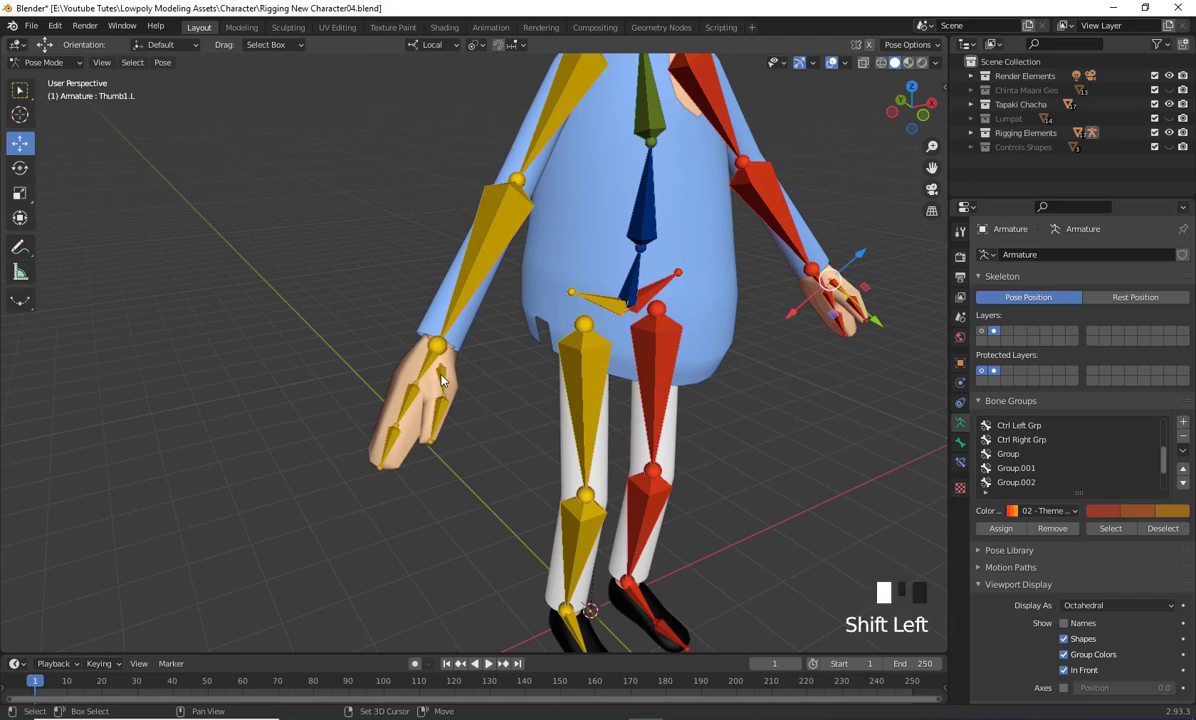
{"action": "left_click", "coordinate": [406, 406], "text": "shift"}
Move the selected finger and thumb bones of both hands to the first bone layer
{"action": "scroll", "coordinate": [667, 449], "scroll_direction": "down", "scroll_amount": 2}
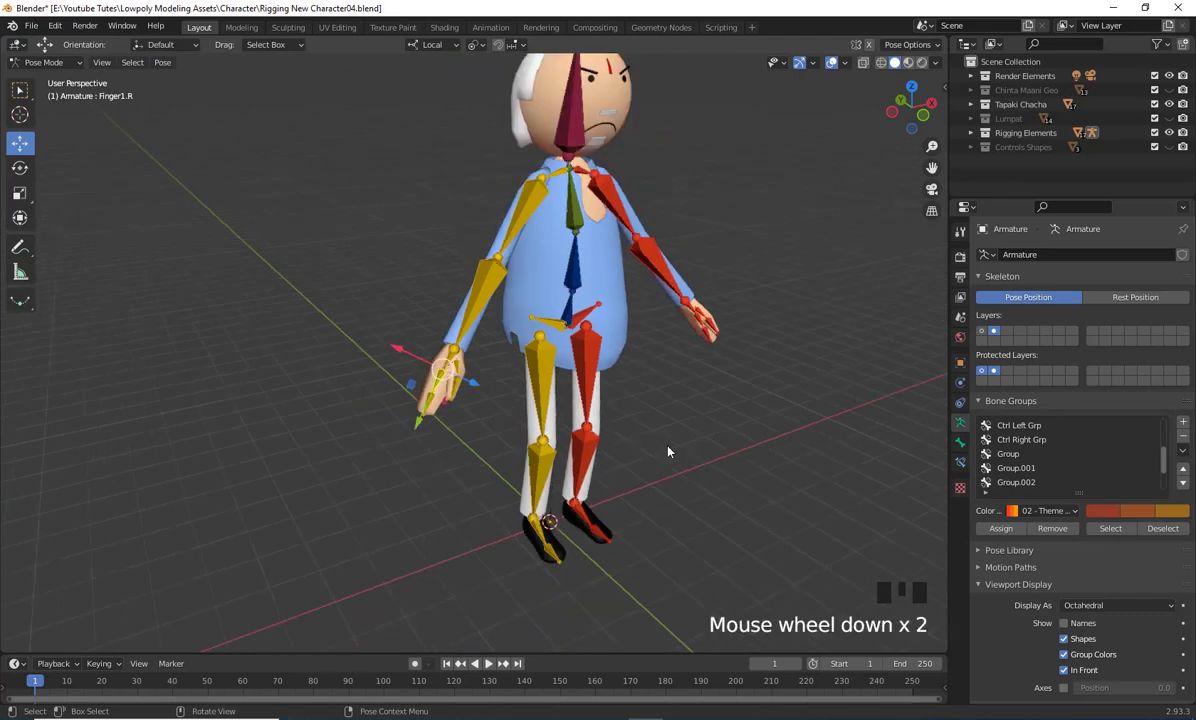
{"action": "middle_click_drag", "start_coordinate": [667, 449], "coordinate": [625, 486]}
{"action": "scroll", "coordinate": [619, 462], "scroll_direction": "up", "scroll_amount": 3}
{"action": "key", "text": "m"}
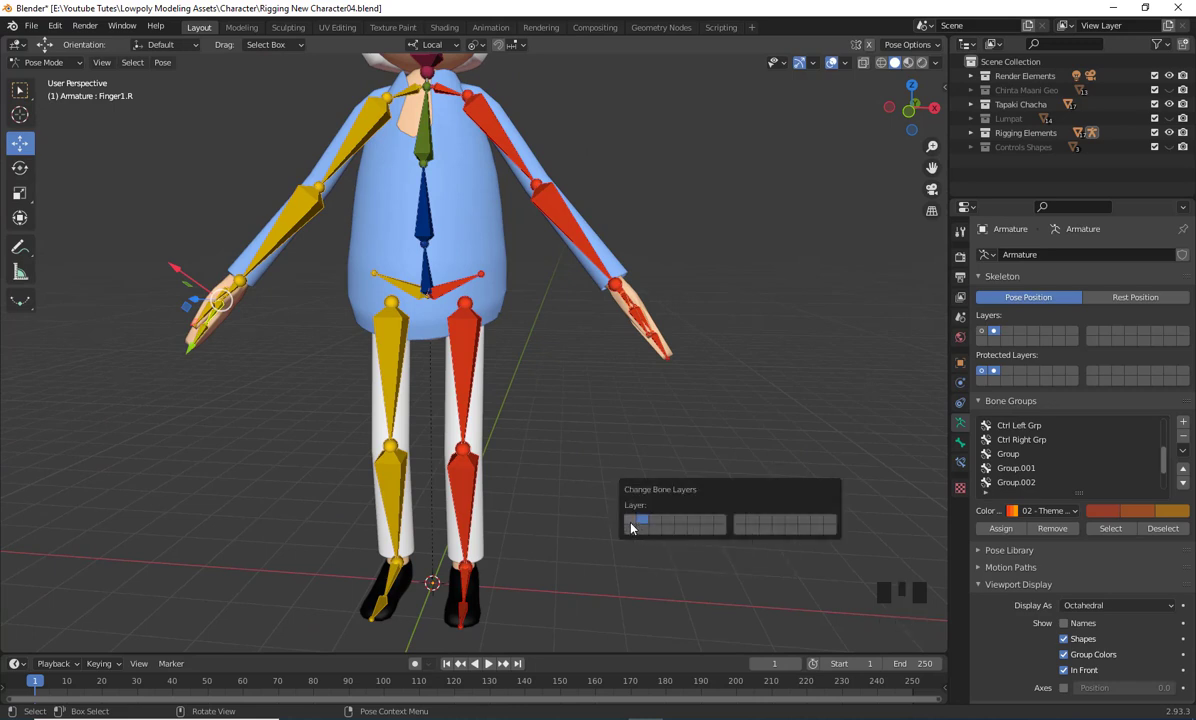
{"action": "left_click", "coordinate": [631, 524]}
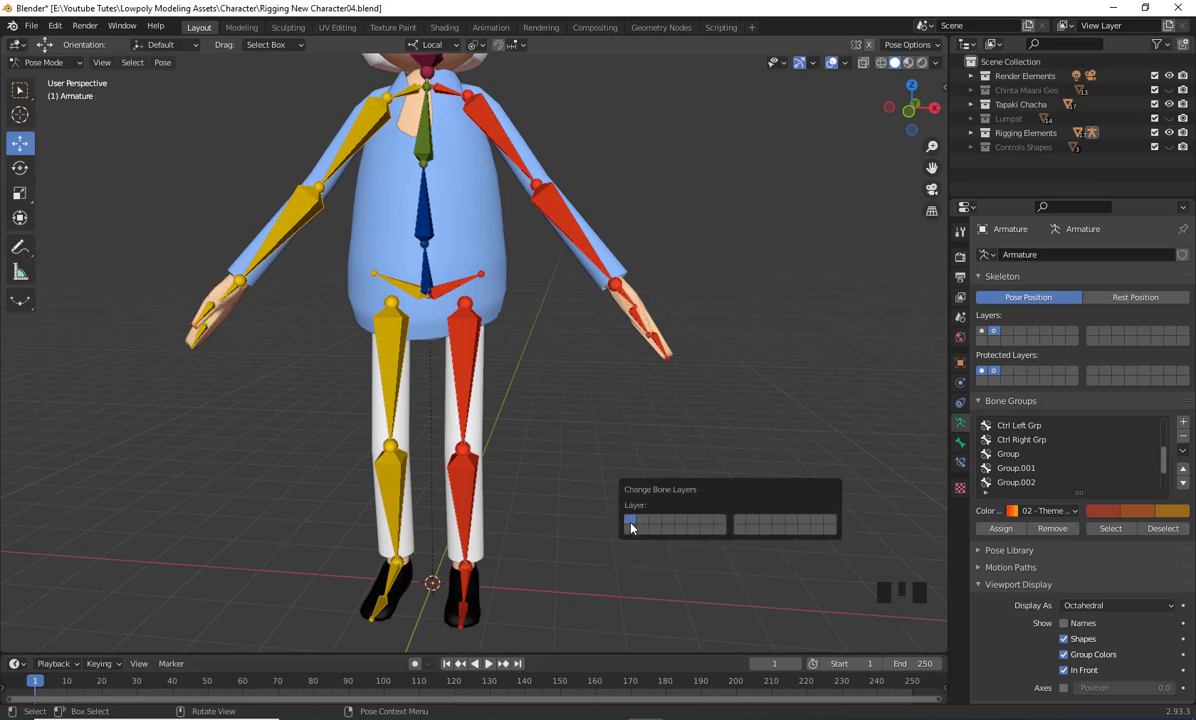
Examine both hands and compare the first and second bone layers to check where the finger and thumb bones are
{"action": "middle_click_drag", "start_coordinate": [671, 450], "coordinate": [393, 370]}
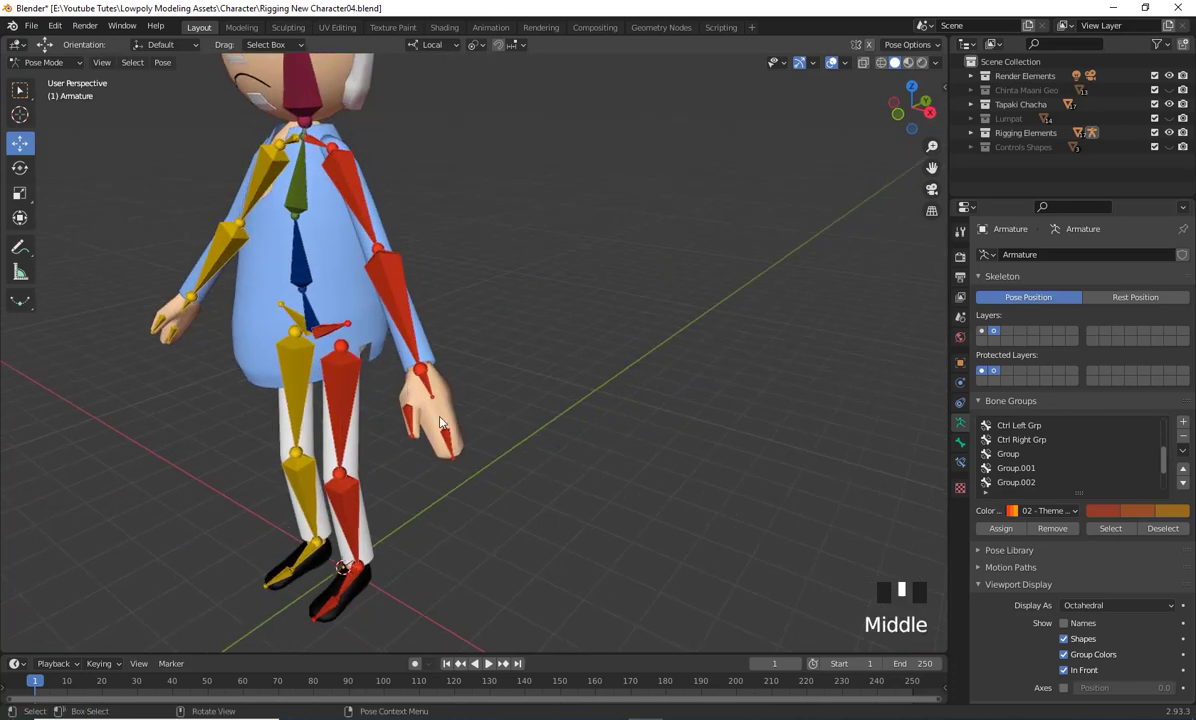
{"action": "middle_click_drag", "start_coordinate": [440, 422], "coordinate": [588, 468]}
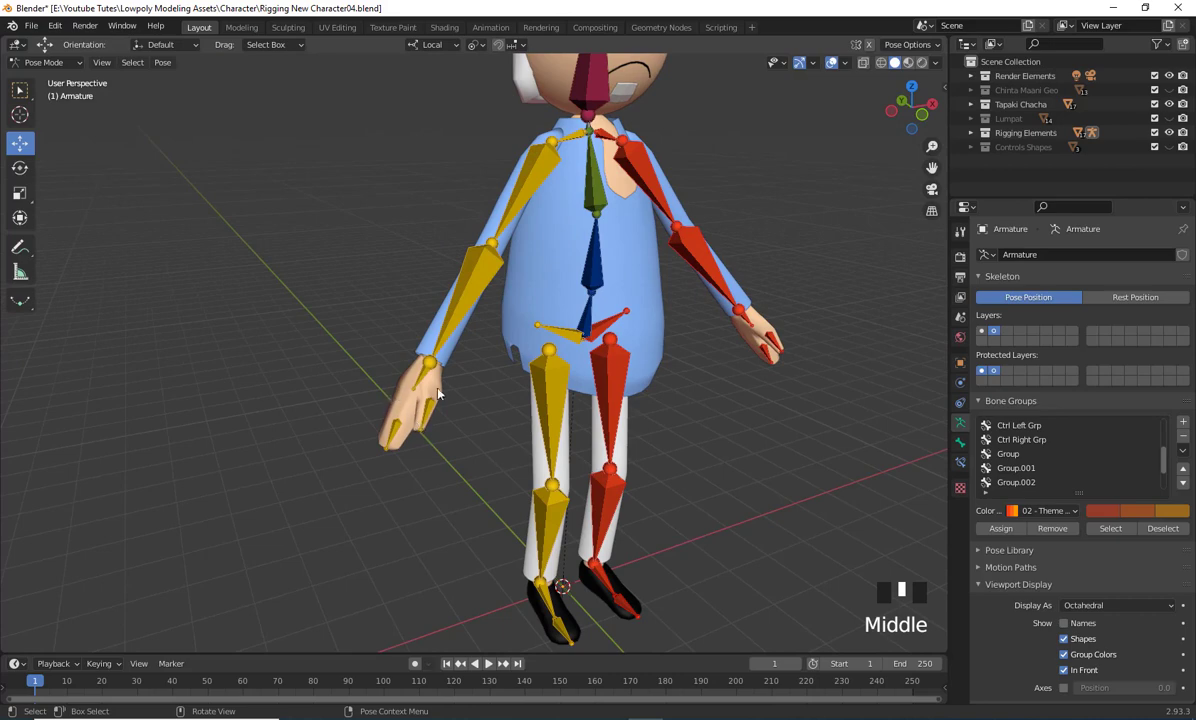
{"action": "middle_click_drag", "start_coordinate": [503, 459], "coordinate": [692, 547]}
{"action": "scroll", "coordinate": [656, 527], "scroll_direction": "down", "scroll_amount": 1}
{"action": "scroll", "coordinate": [690, 548], "scroll_direction": "up", "scroll_amount": 1}
{"action": "middle_click_drag", "start_coordinate": [560, 394], "coordinate": [527, 456], "text": "shift"}
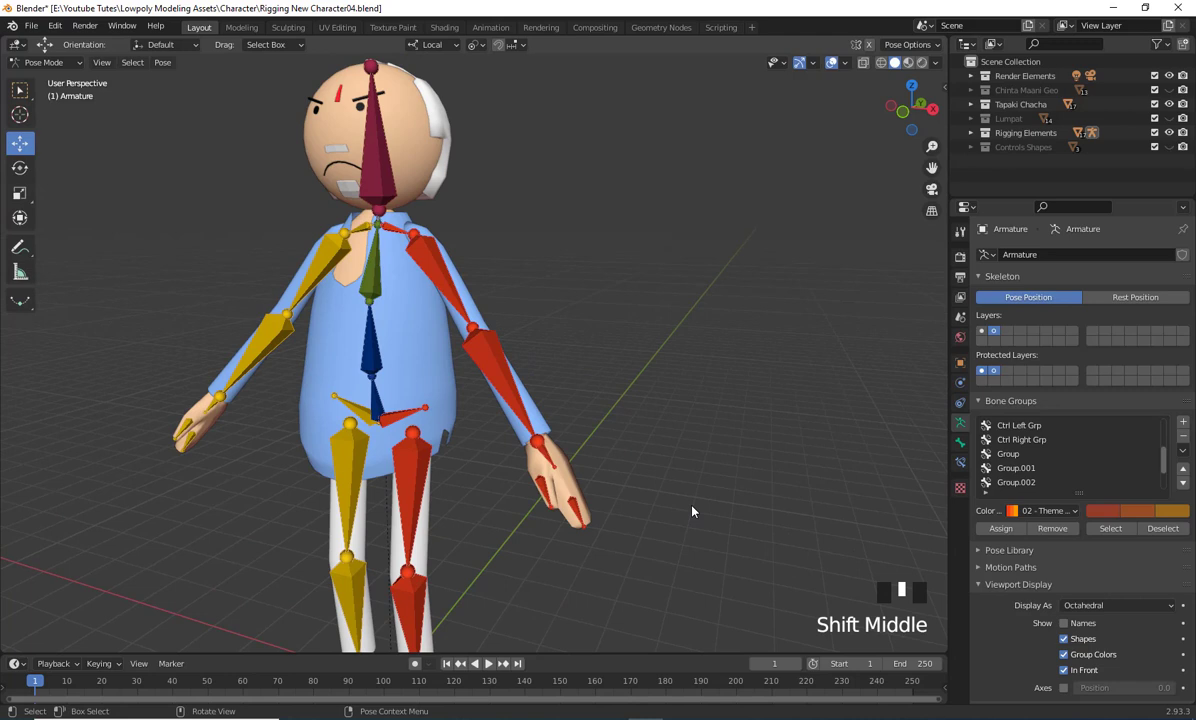
{"action": "left_click", "coordinate": [982, 331]}
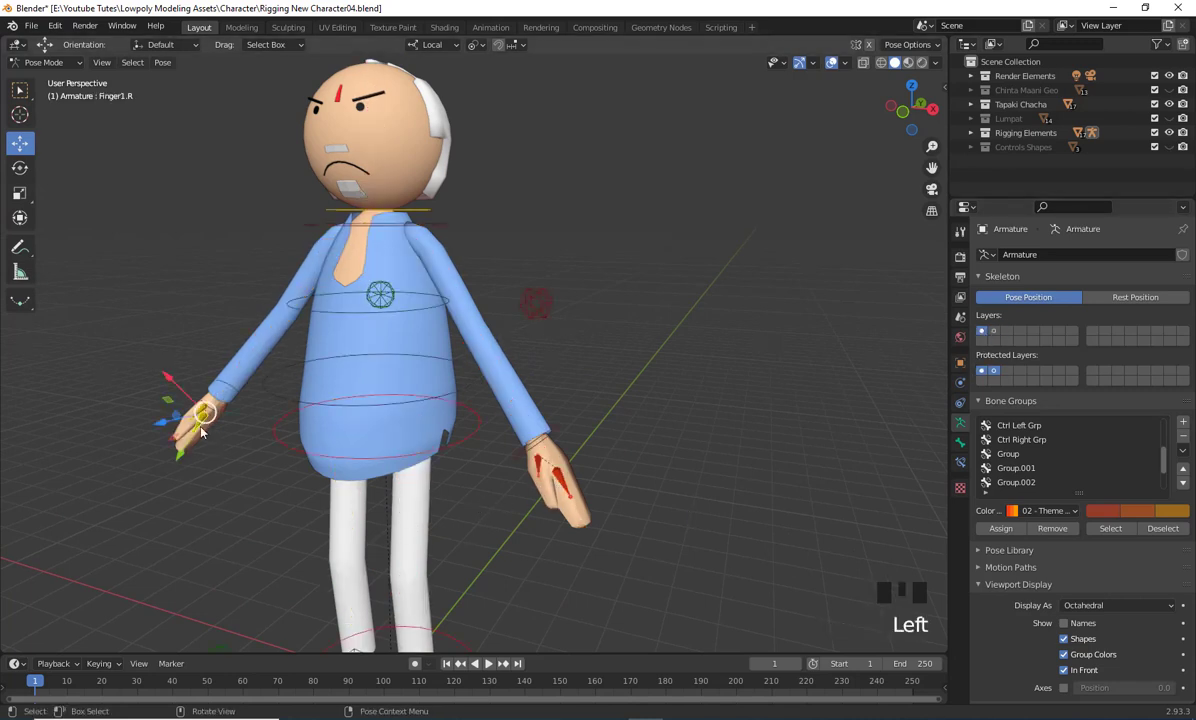
{"action": "left_click", "coordinate": [994, 334]}
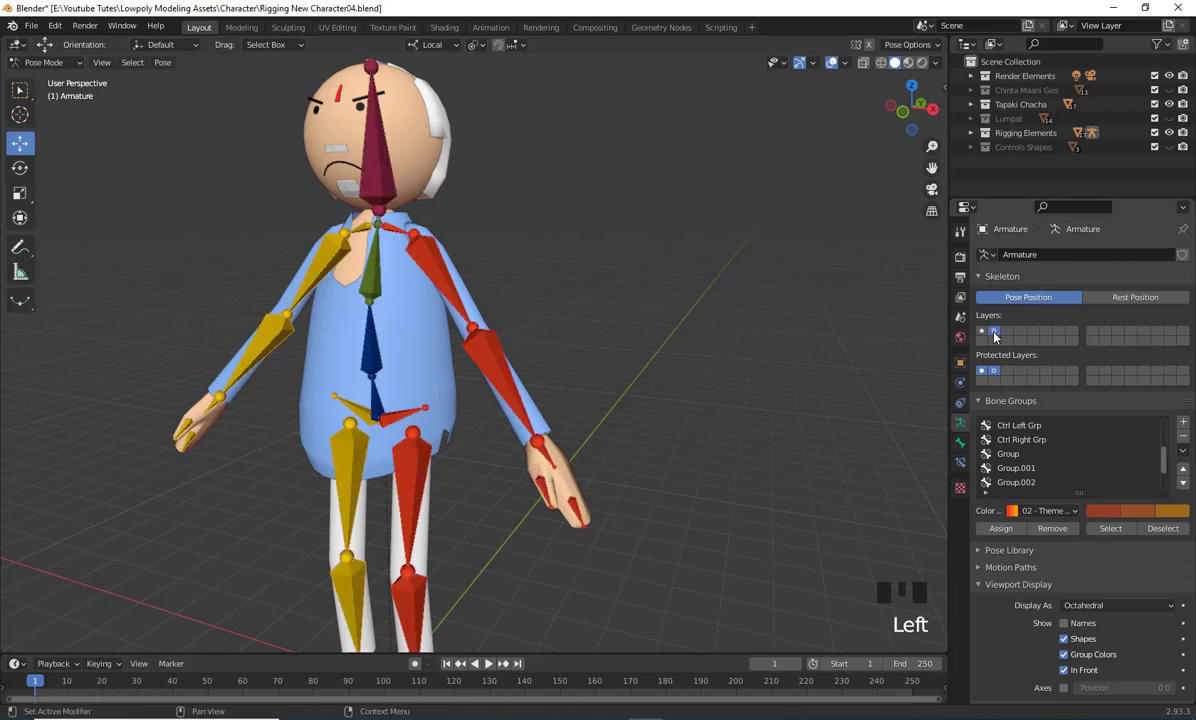
Display only the armature's first bone layer with the rig controls and clear the bone selection
{"action": "scroll", "coordinate": [635, 396], "scroll_direction": "down", "scroll_amount": 2}
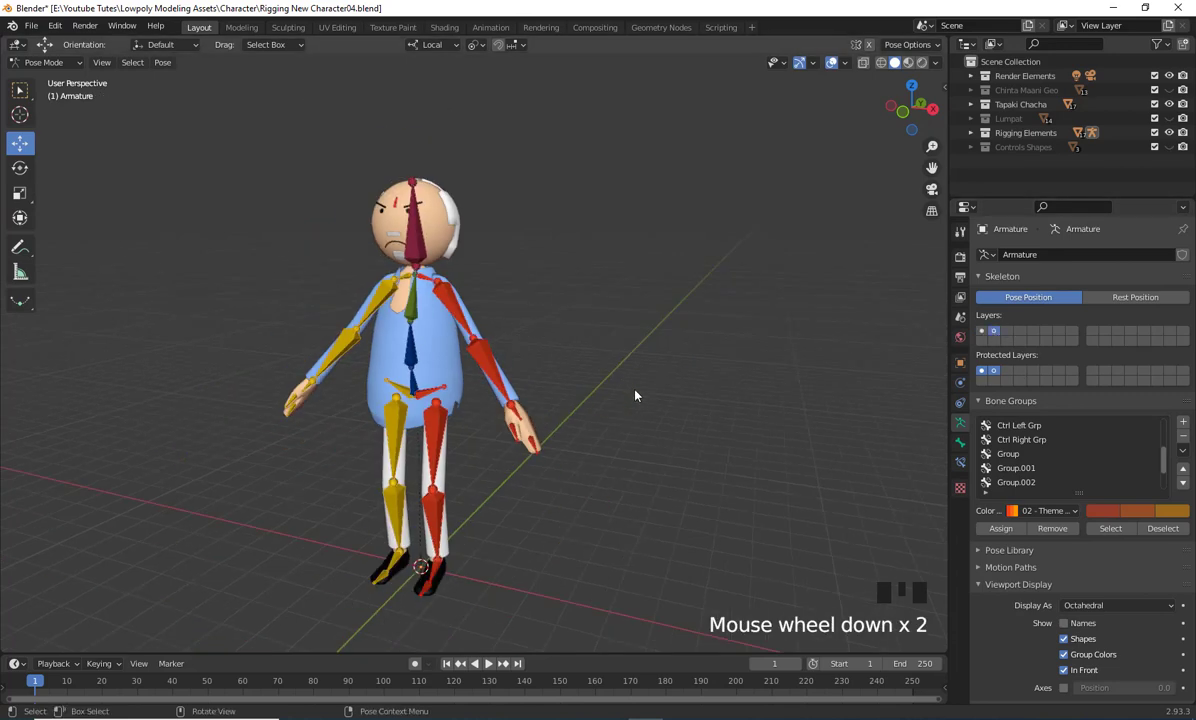
{"action": "middle_click_drag", "start_coordinate": [644, 454], "coordinate": [830, 395], "text": "shift"}
{"action": "left_click", "coordinate": [982, 331]}
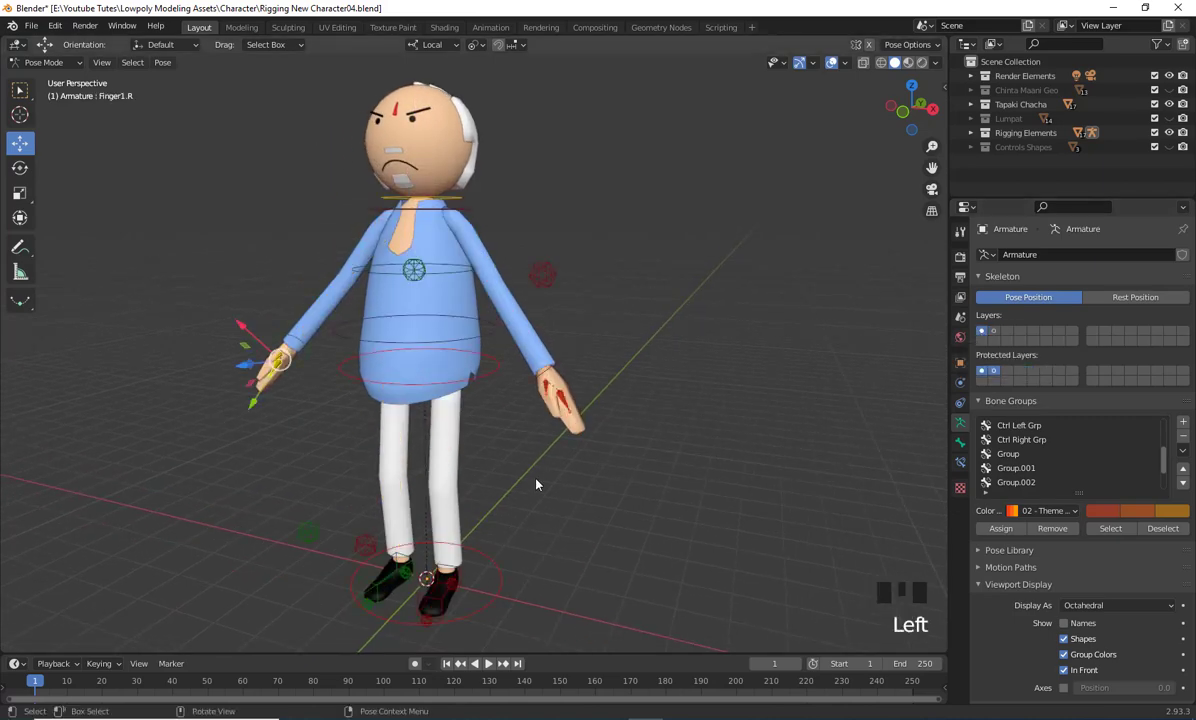
{"action": "middle_click_drag", "start_coordinate": [534, 489], "coordinate": [535, 450], "text": "shift"}
{"action": "left_click", "coordinate": [803, 494]}
{"action": "scroll", "coordinate": [609, 494], "scroll_direction": "up", "scroll_amount": 3}
{"action": "scroll", "coordinate": [537, 472], "scroll_direction": "up", "scroll_amount": 2}
{"action": "scroll", "coordinate": [597, 537], "scroll_direction": "down", "scroll_amount": 3}
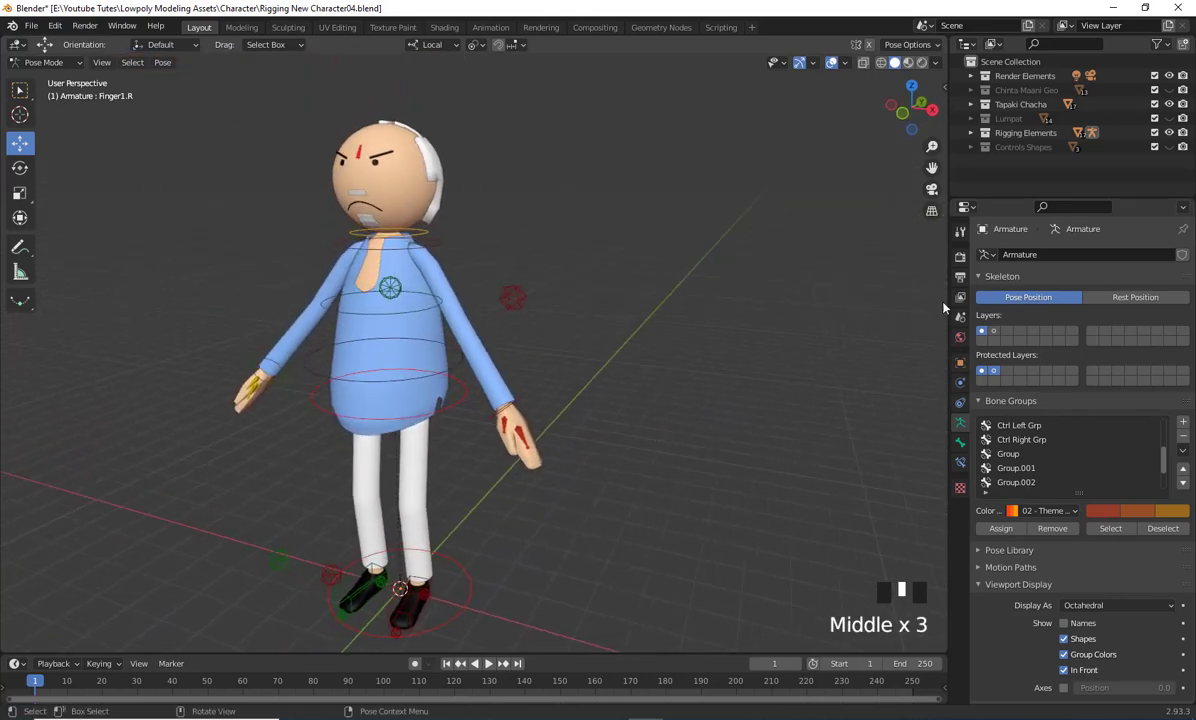
Expand the Controls Shapes collection and make it visible in the viewport
{"action": "left_click", "coordinate": [970, 147]}
{"action": "left_click", "coordinate": [1169, 147]}
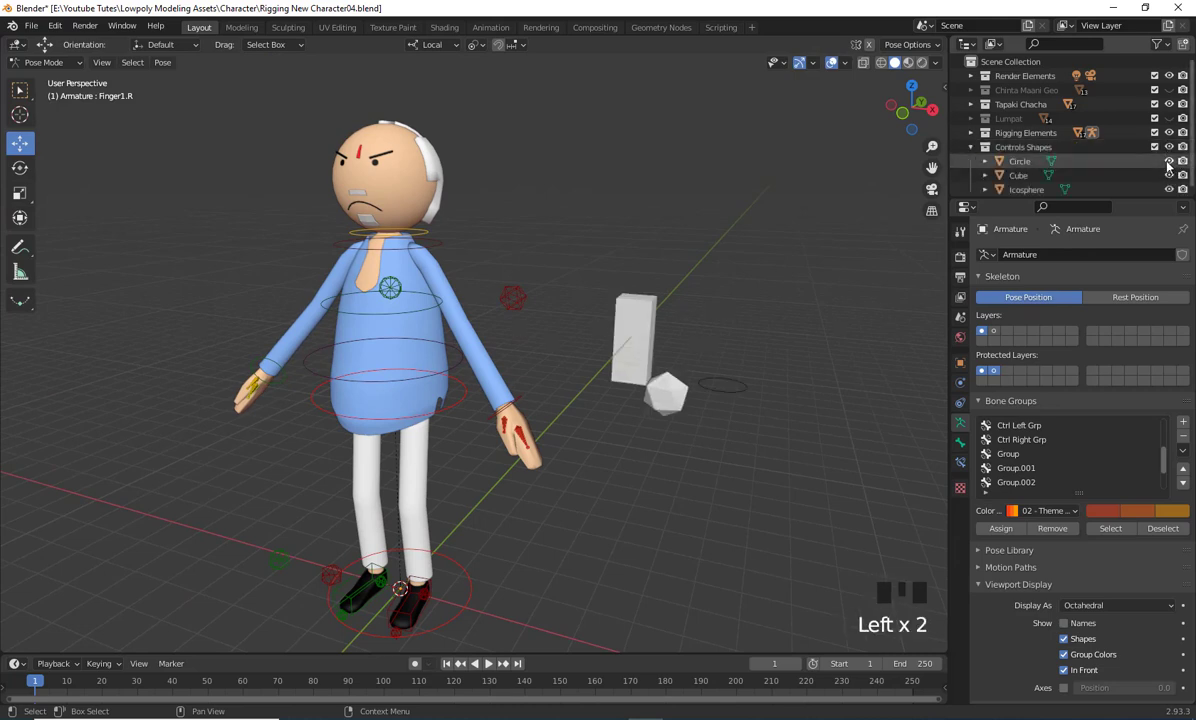
{"action": "middle_click_drag", "start_coordinate": [779, 341], "coordinate": [705, 476]}
{"action": "scroll", "coordinate": [753, 345], "scroll_direction": "up", "scroll_amount": 3}
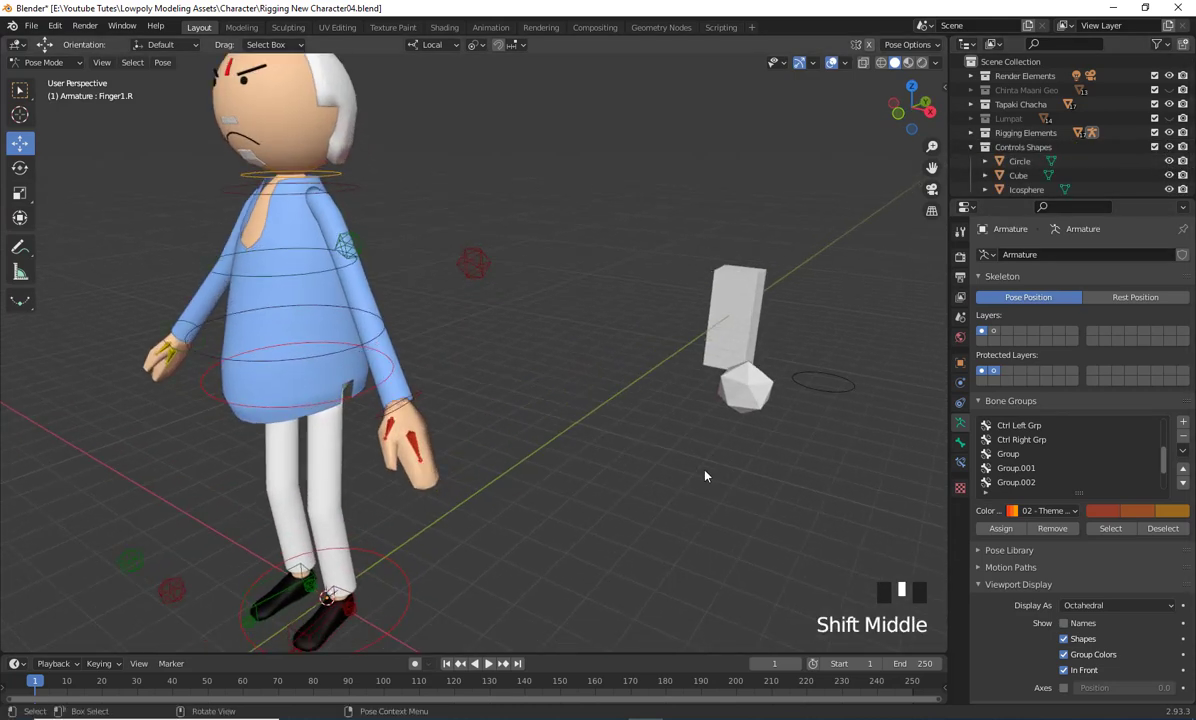
Give the left hand's finger bone the Icosphere as its custom shape
{"action": "left_click", "coordinate": [416, 447]}
{"action": "middle_click_drag", "start_coordinate": [416, 447], "coordinate": [658, 448], "text": "shift"}
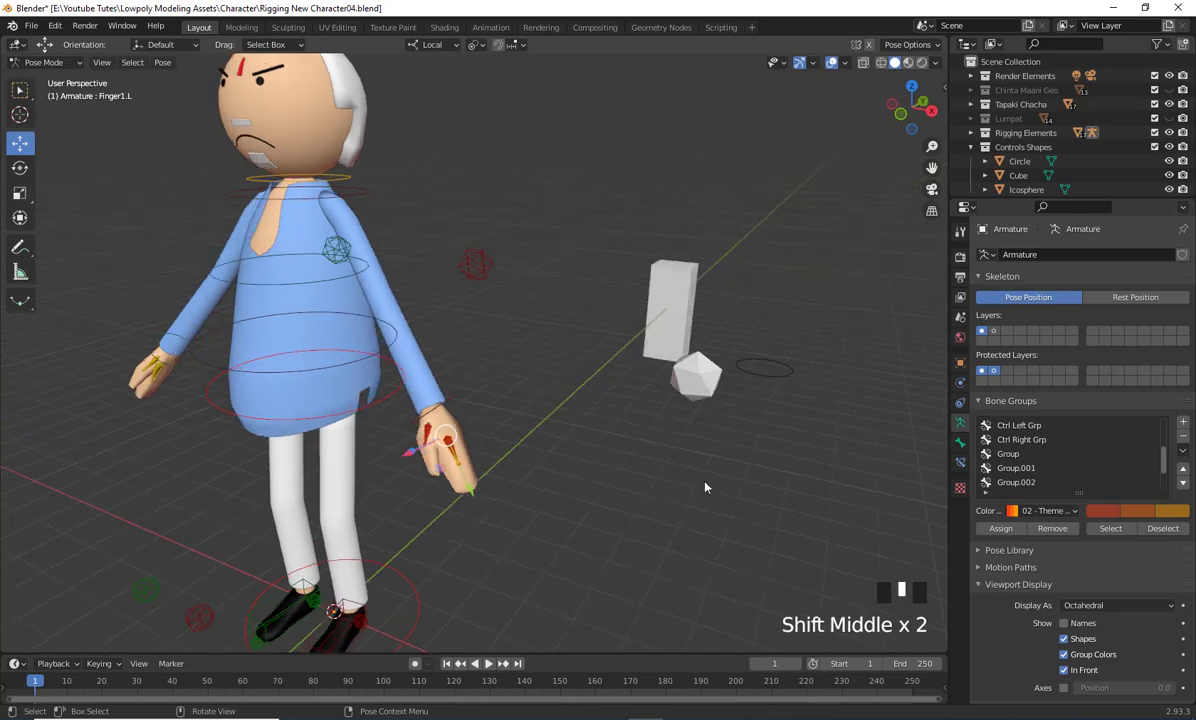
{"action": "scroll", "coordinate": [1075, 596], "scroll_direction": "down", "scroll_amount": 1}
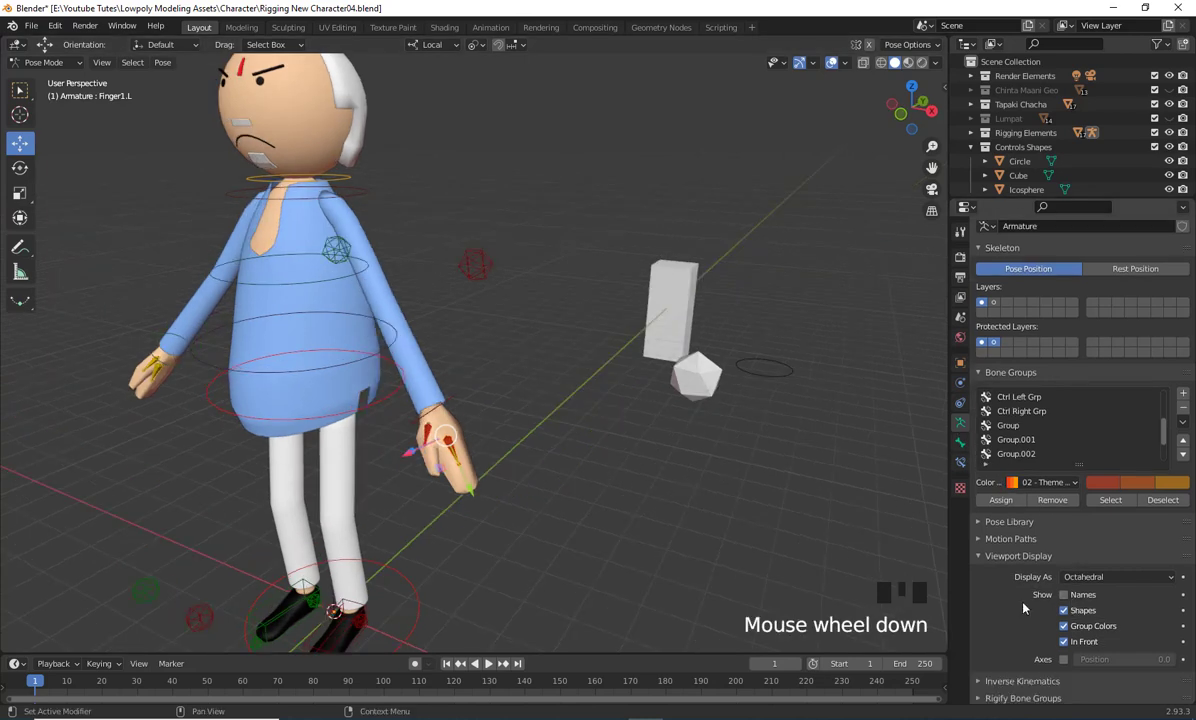
{"action": "scroll", "coordinate": [1023, 607], "scroll_direction": "down", "scroll_amount": 12}
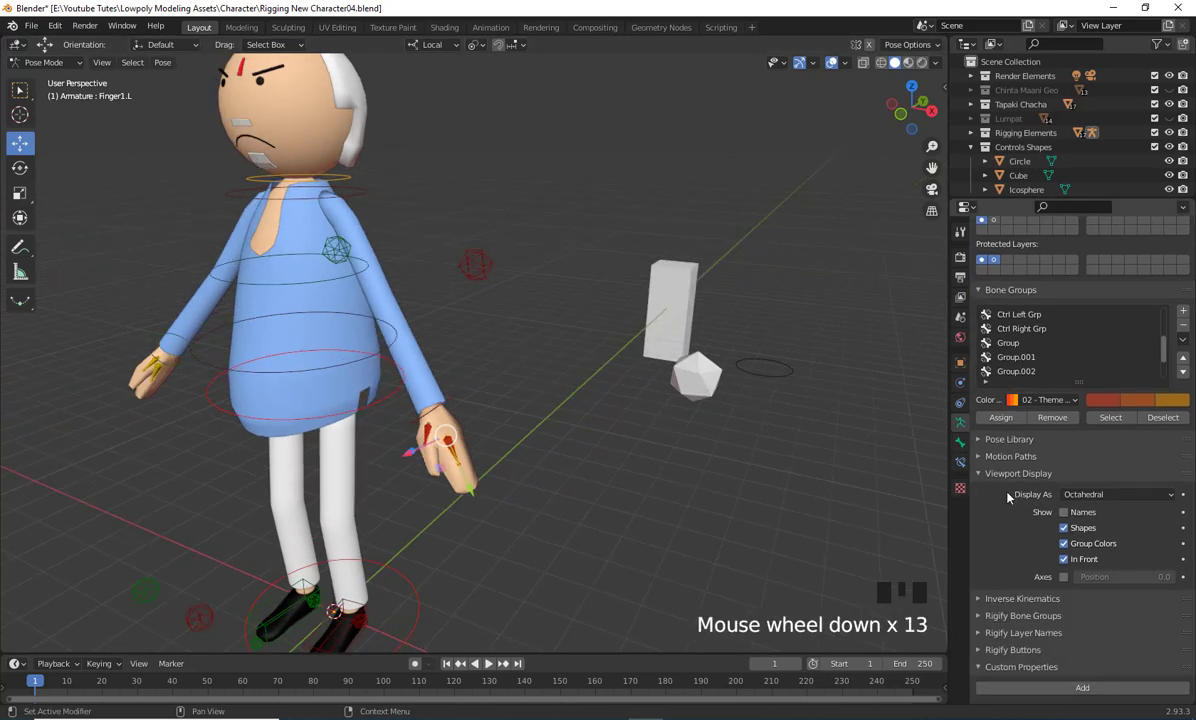
{"action": "scroll", "coordinate": [1015, 505], "scroll_direction": "up", "scroll_amount": 1}
{"action": "scroll", "coordinate": [1015, 560], "scroll_direction": "up", "scroll_amount": 2}
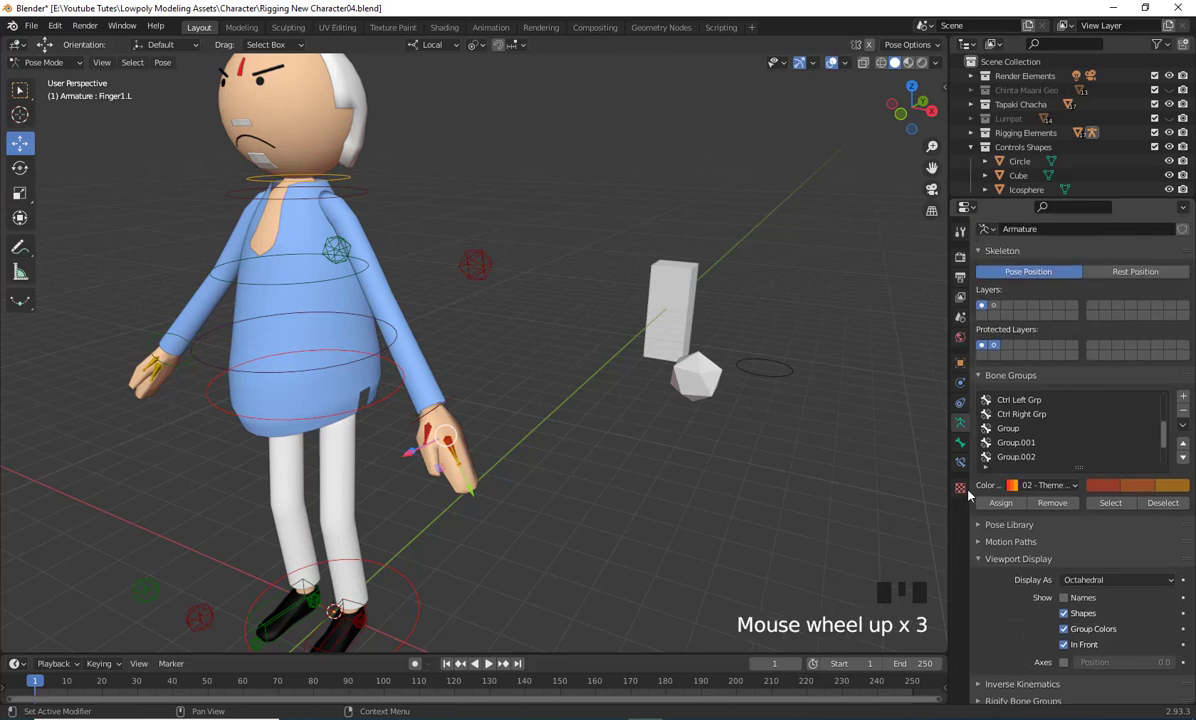
{"action": "left_click", "coordinate": [961, 443]}
{"action": "scroll", "coordinate": [1008, 560], "scroll_direction": "down", "scroll_amount": 13}
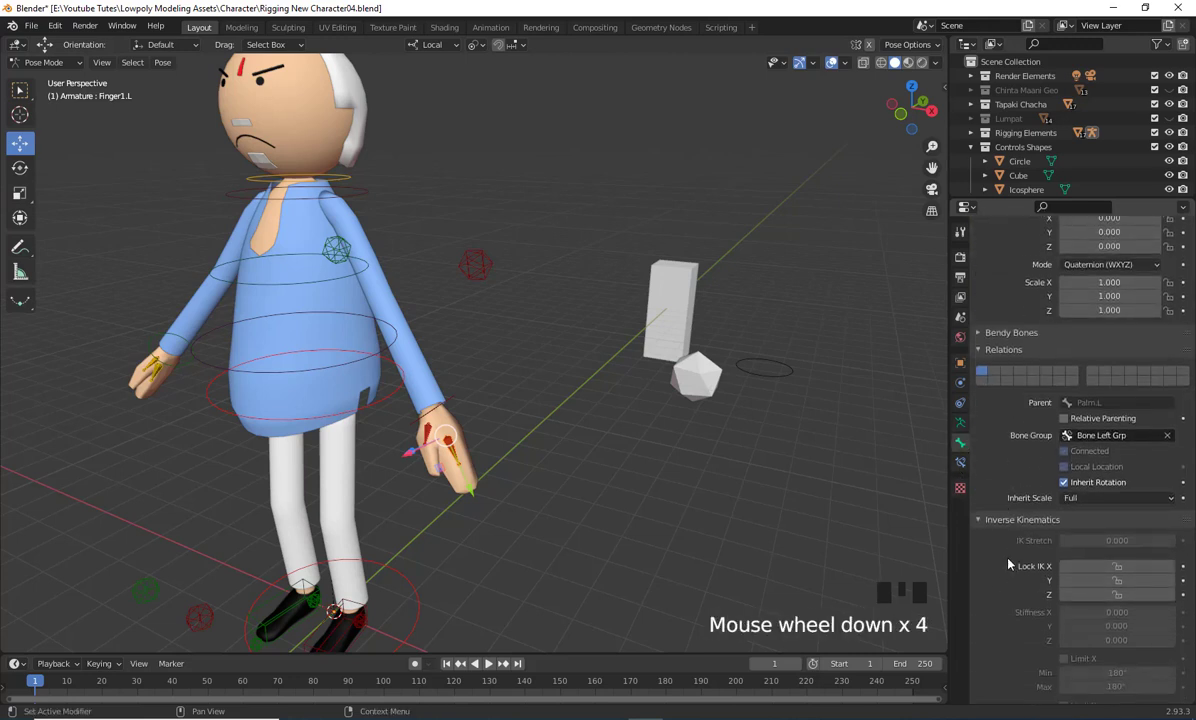
{"action": "scroll", "coordinate": [1008, 563], "scroll_direction": "down", "scroll_amount": 9}
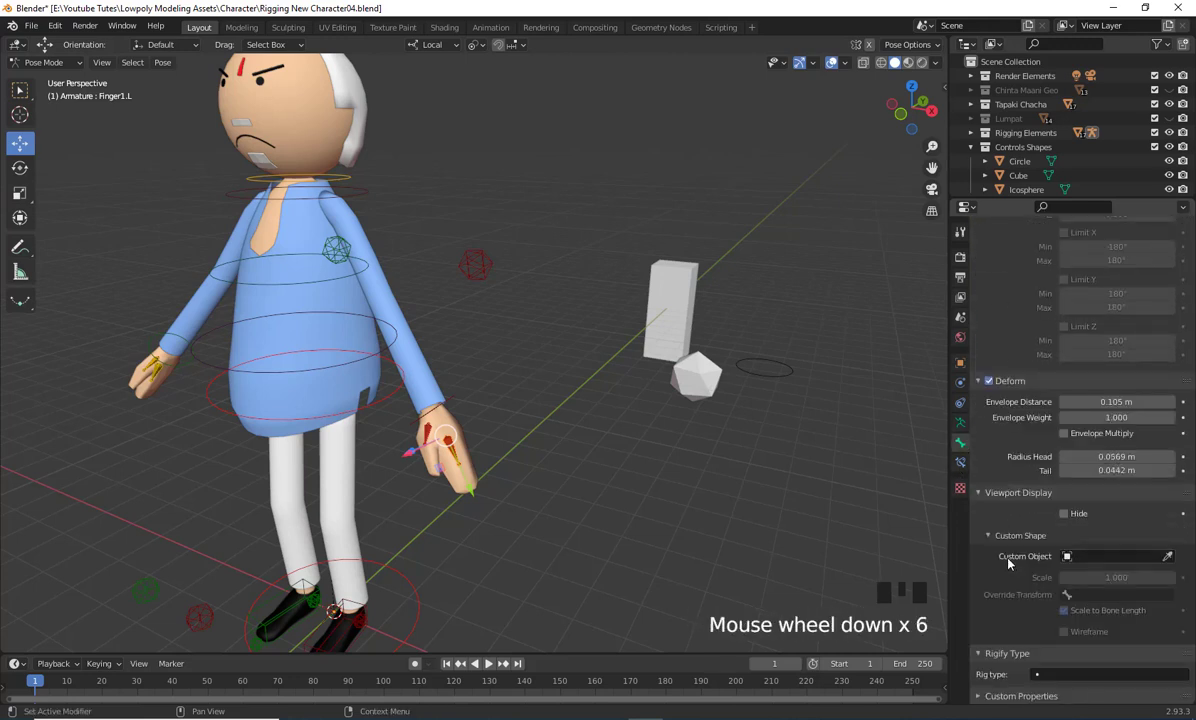
{"action": "left_click", "coordinate": [1167, 558]}
{"action": "left_click", "coordinate": [707, 384]}
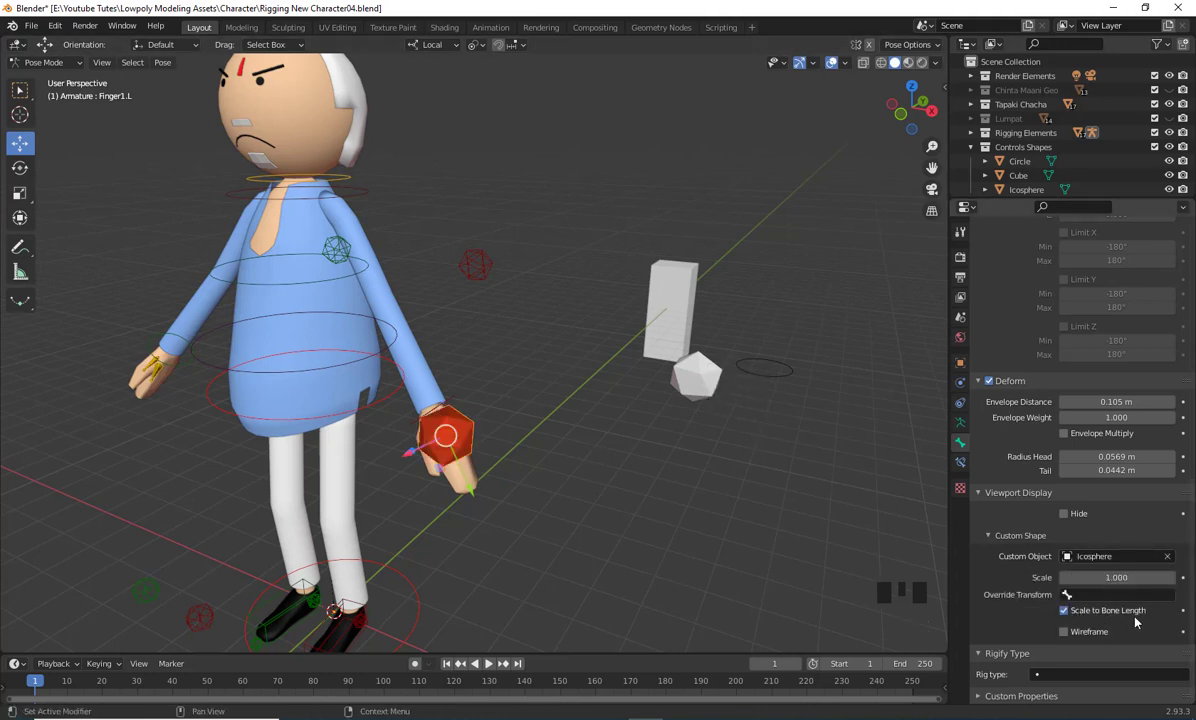
Set the left finger bone's custom shape scale to 0.500 and display the shape as wireframe
{"action": "left_click_drag", "start_coordinate": [1120, 577], "coordinate": [1071, 577]}
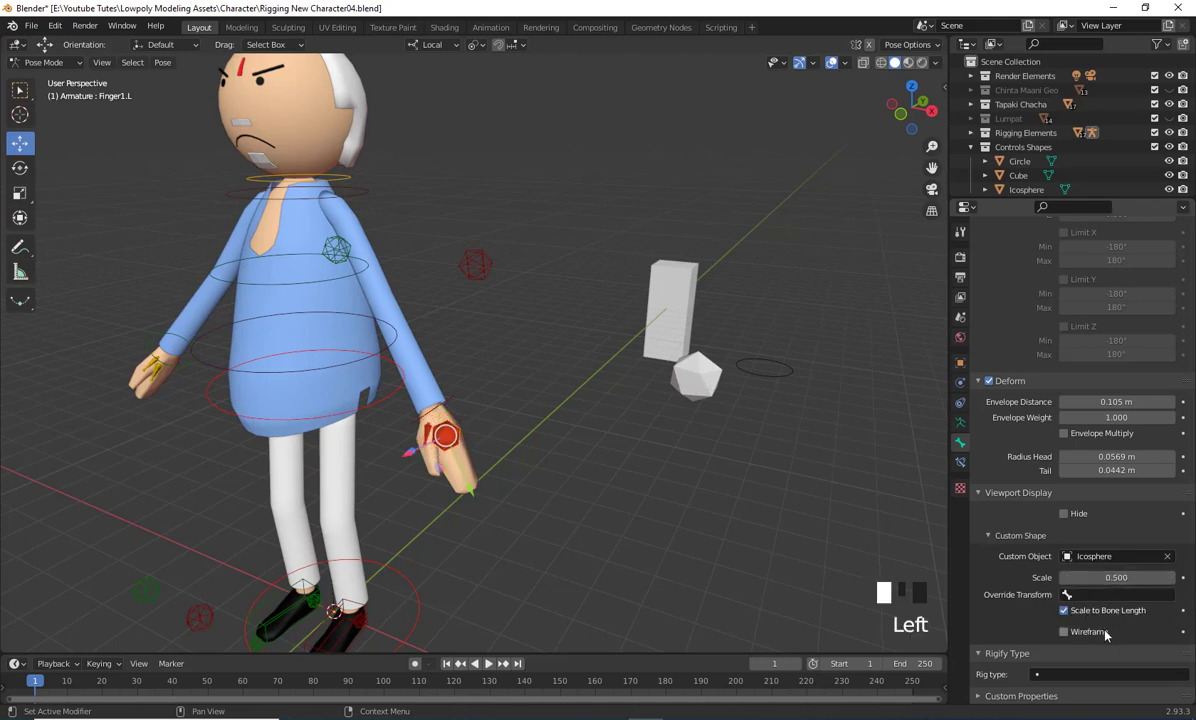
{"action": "left_click", "coordinate": [1065, 632]}
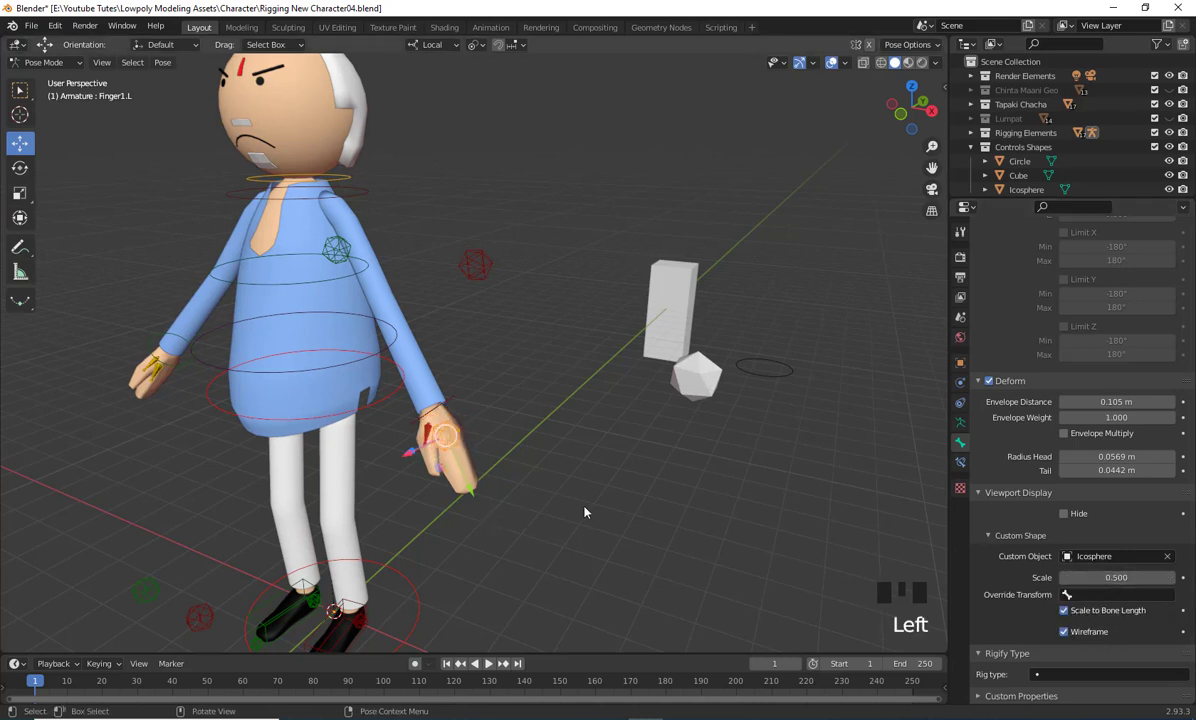
{"action": "middle_click_drag", "start_coordinate": [587, 510], "coordinate": [700, 480]}
{"action": "left_click", "coordinate": [771, 503]}
{"action": "middle_click_drag", "start_coordinate": [771, 503], "coordinate": [620, 457]}
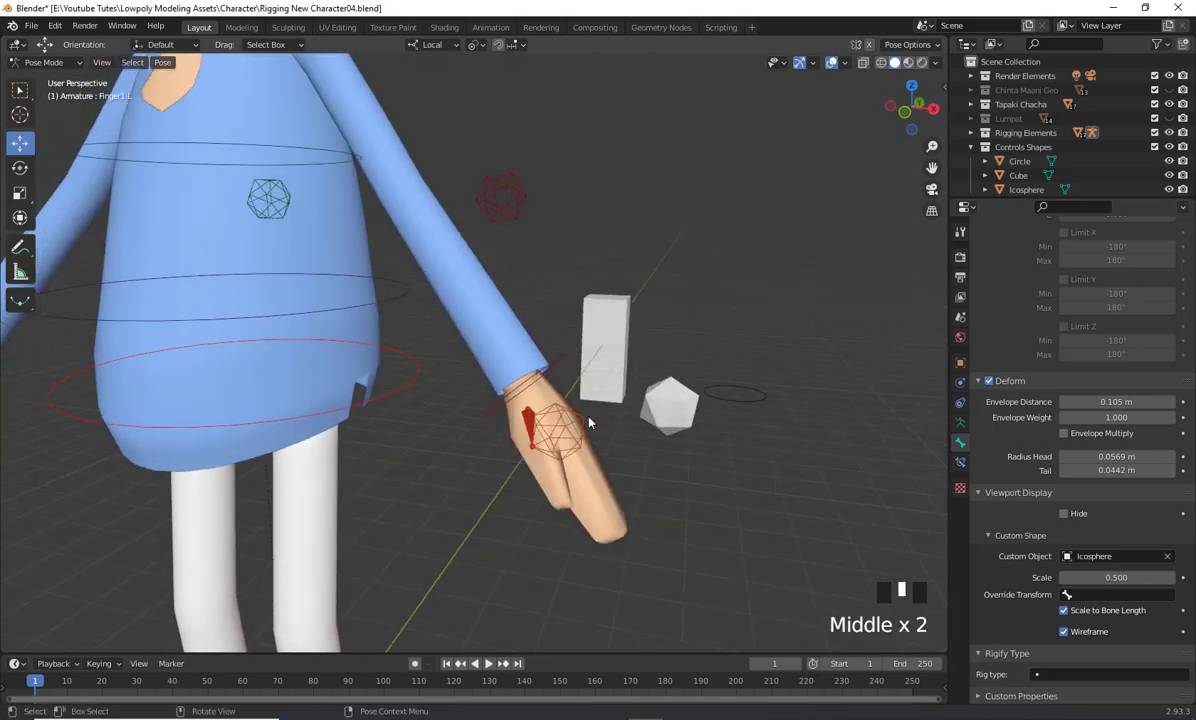
Try rotating the left finger control to test how the finger deforms
{"action": "left_click", "coordinate": [587, 423]}
{"action": "middle_click_drag", "start_coordinate": [536, 367], "coordinate": [625, 396]}
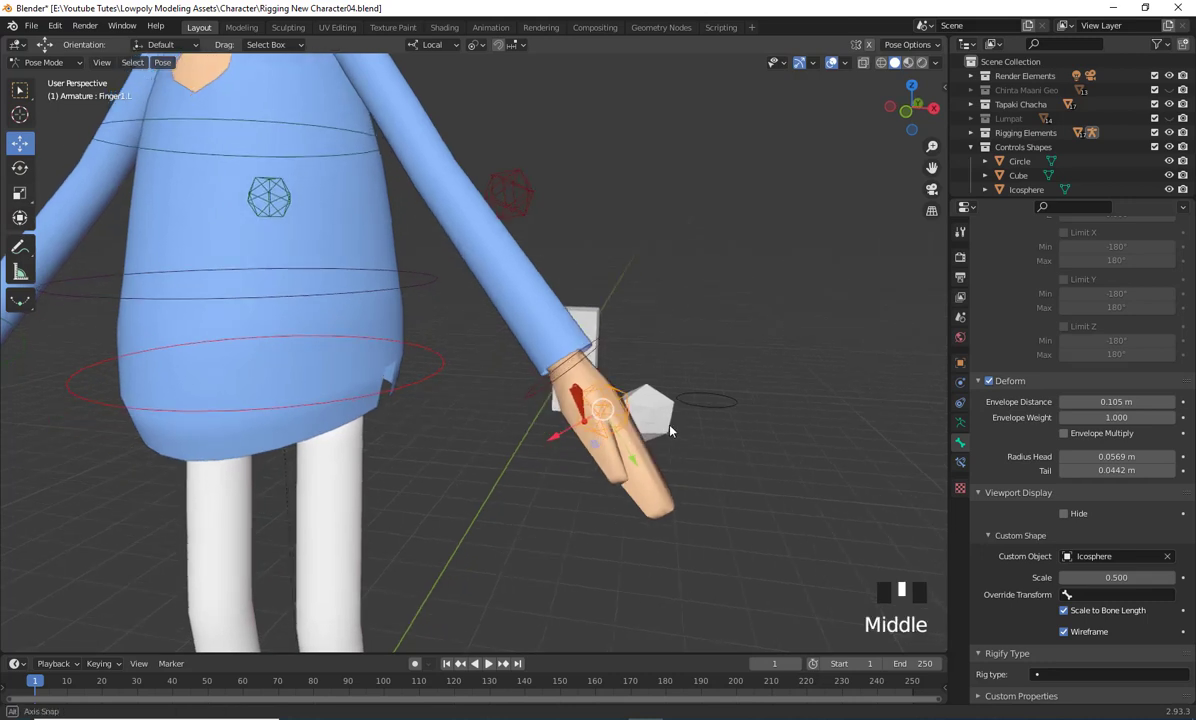
{"action": "key", "text": "r"}
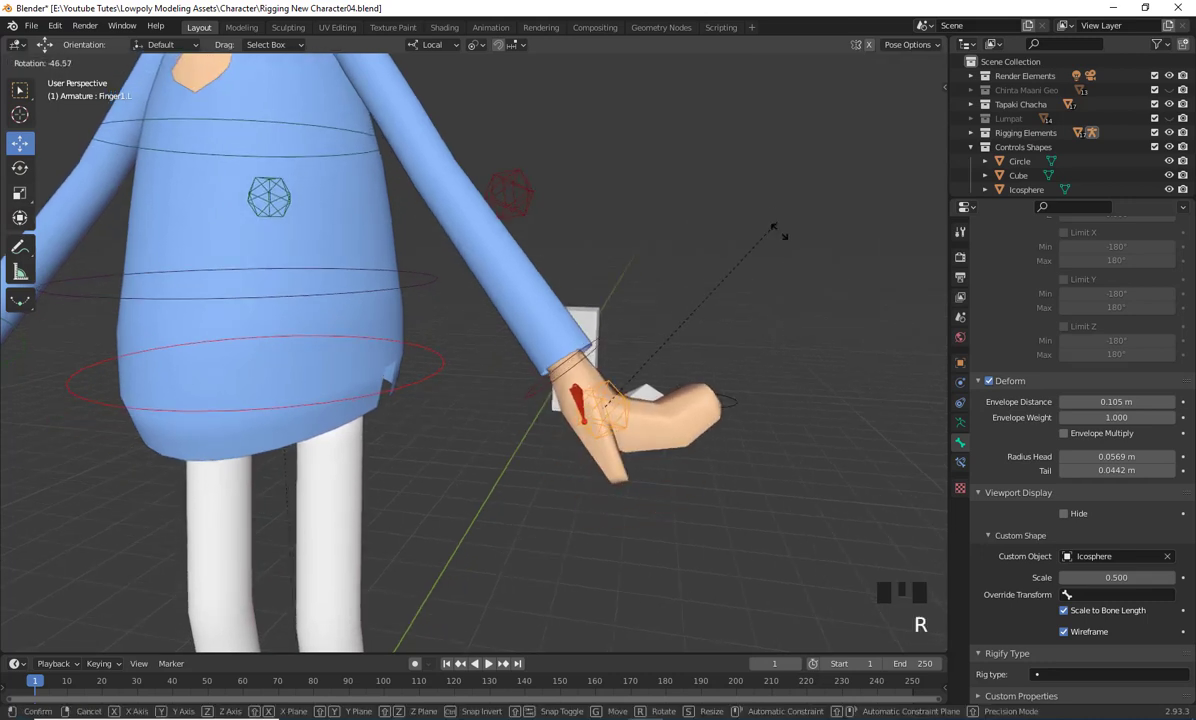
{"action": "right_click", "coordinate": [800, 465]}
{"action": "middle_click_drag", "start_coordinate": [515, 531], "coordinate": [609, 467]}
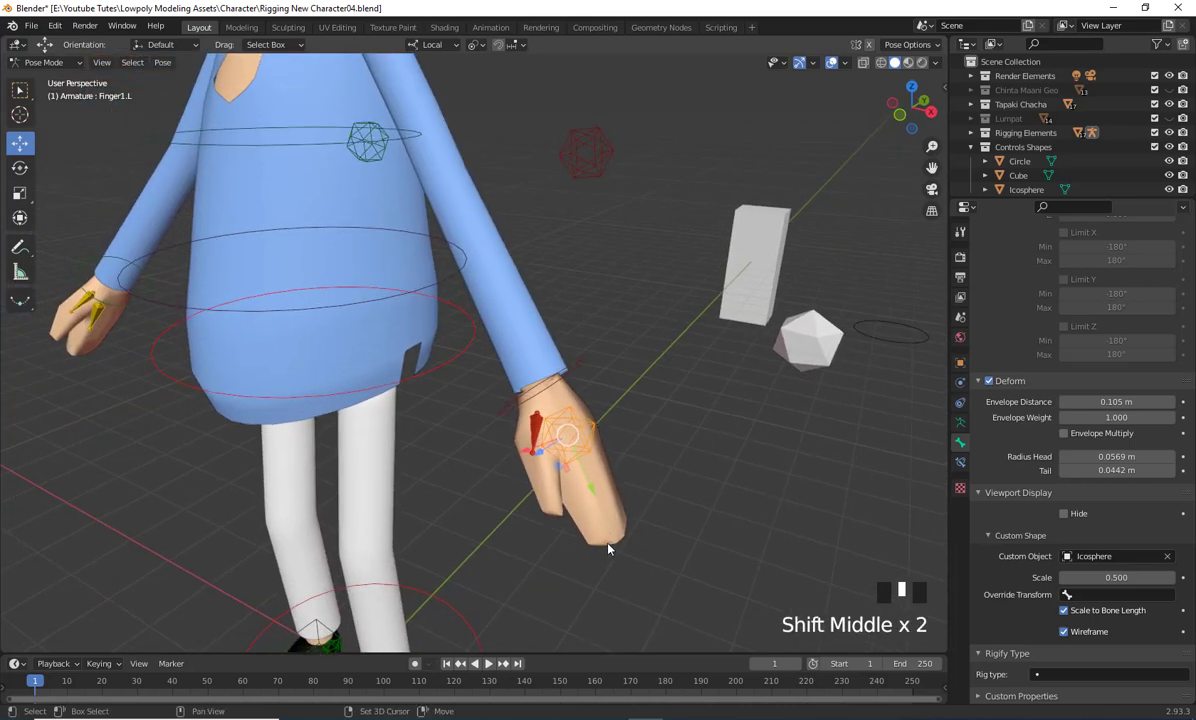
Give the left hand's thumb bone the Icosphere custom shape at scale 0.700, displayed as wireframe
{"action": "left_click", "coordinate": [533, 440]}
{"action": "middle_click_drag", "start_coordinate": [533, 440], "coordinate": [656, 566], "text": "shift"}
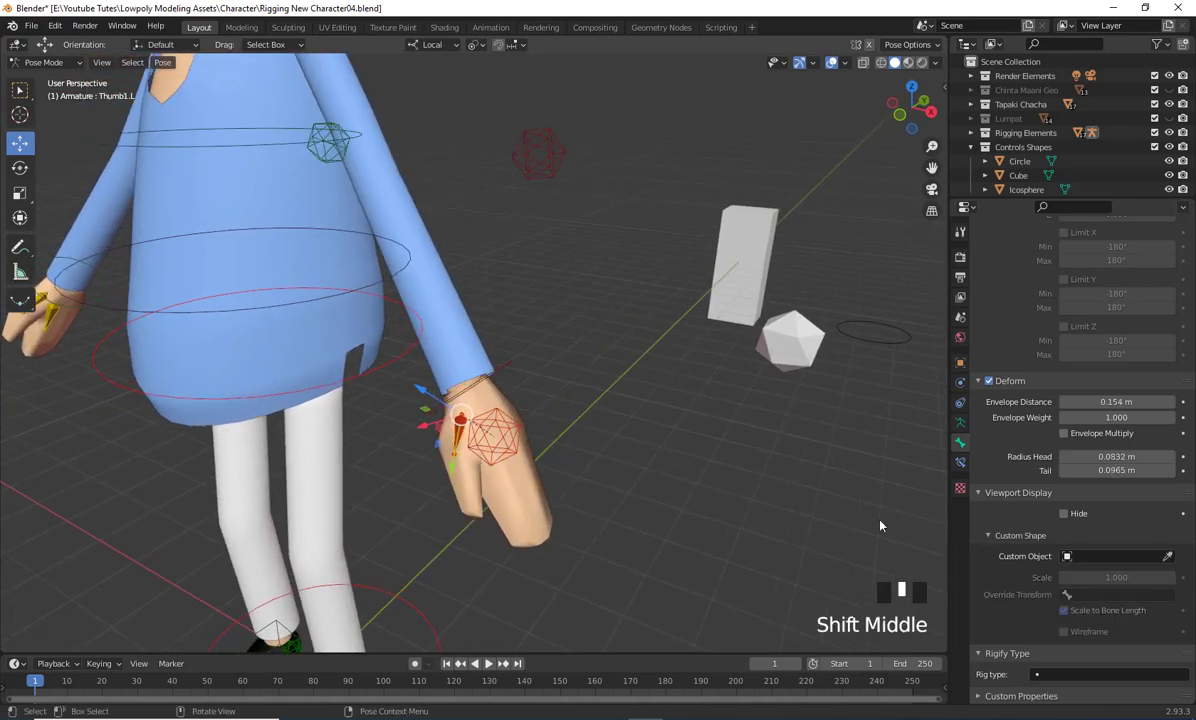
{"action": "left_click", "coordinate": [1167, 556]}
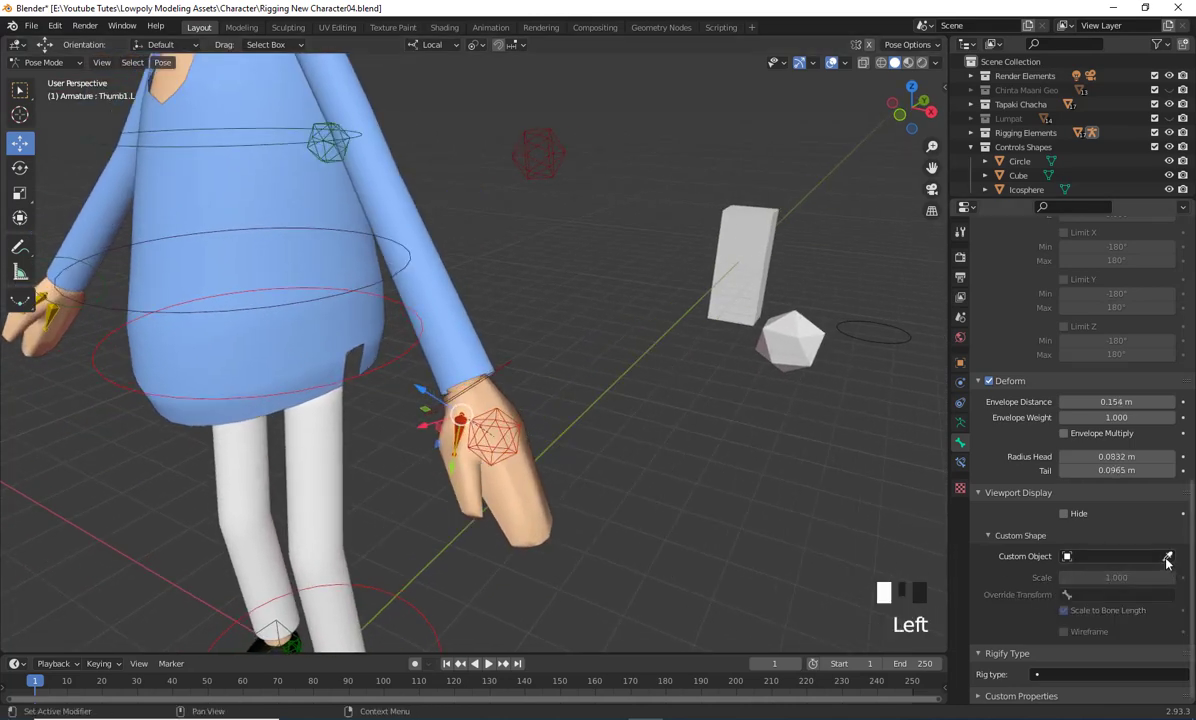
{"action": "left_click", "coordinate": [798, 333]}
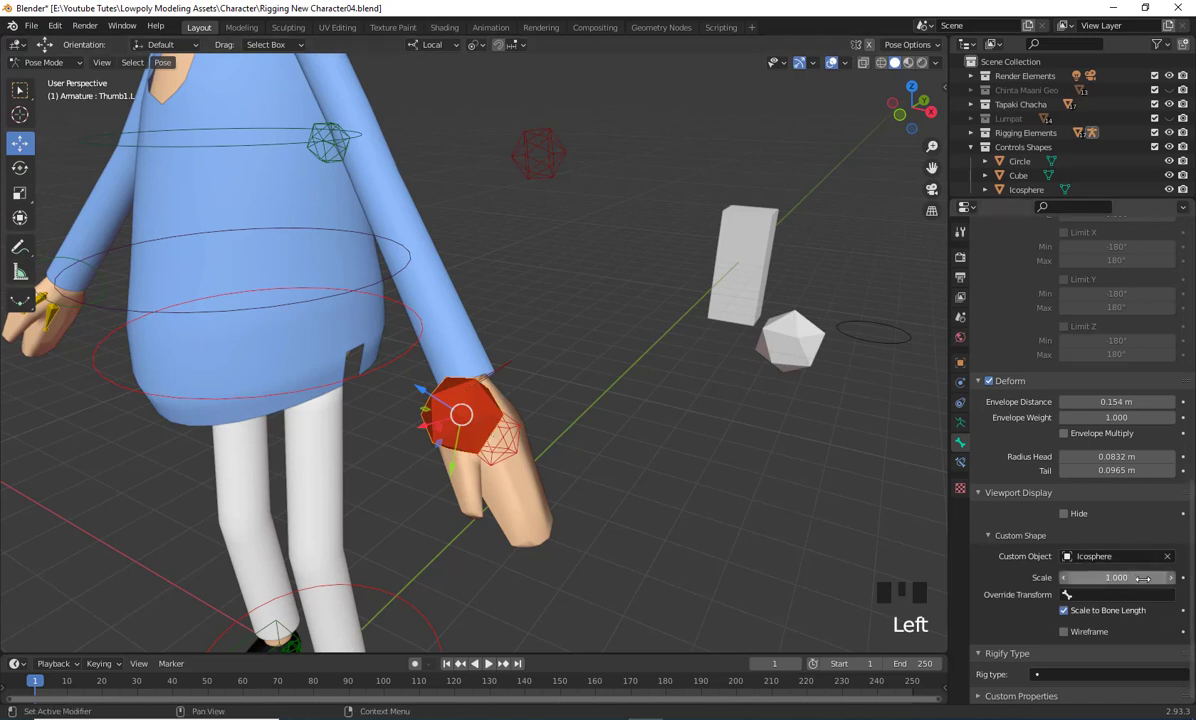
{"action": "left_click_drag", "start_coordinate": [1140, 578], "coordinate": [1108, 578]}
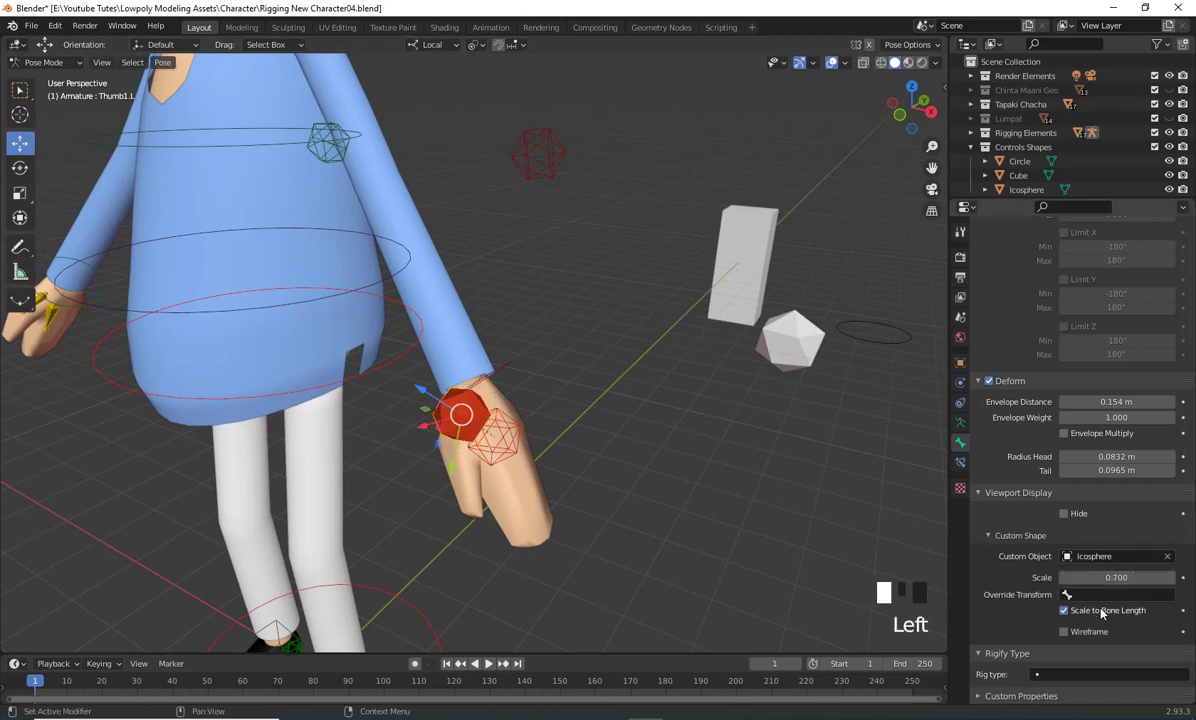
{"action": "left_click", "coordinate": [1064, 631]}
{"action": "left_click", "coordinate": [553, 462]}
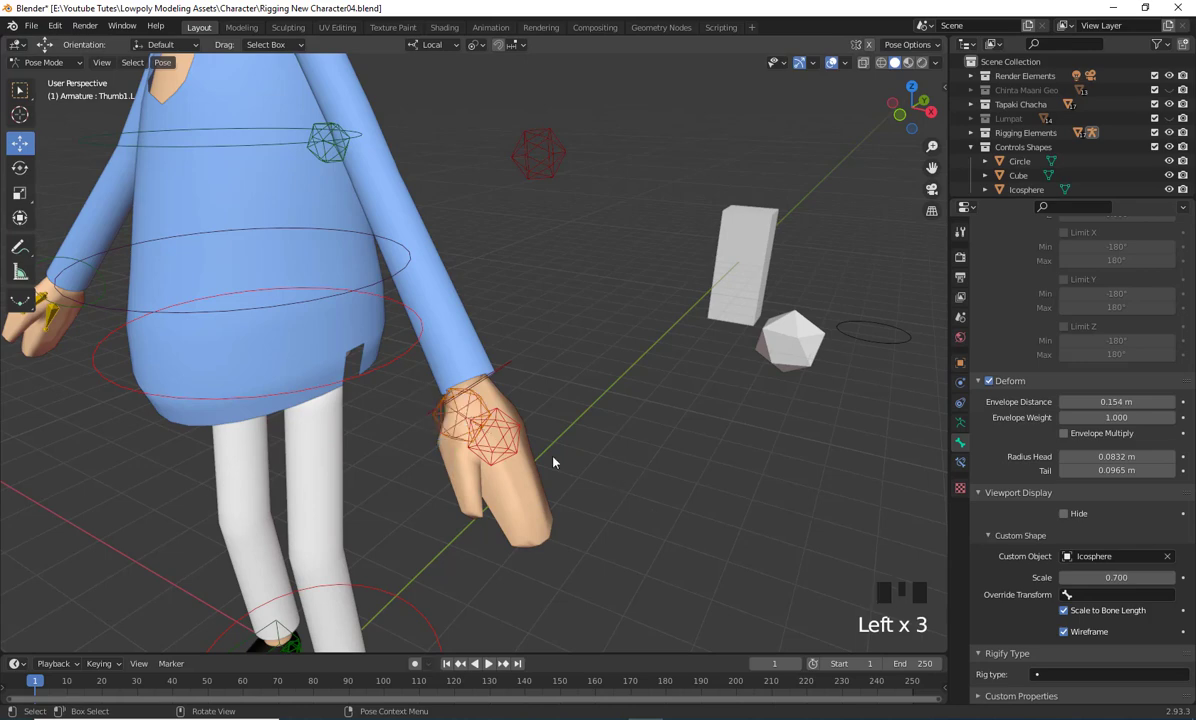
Try rotating the left thumb control freely to test how the thumb deforms
{"action": "left_click", "coordinate": [437, 420]}
{"action": "middle_click_drag", "start_coordinate": [435, 408], "coordinate": [600, 483]}
{"action": "left_click", "coordinate": [521, 414]}
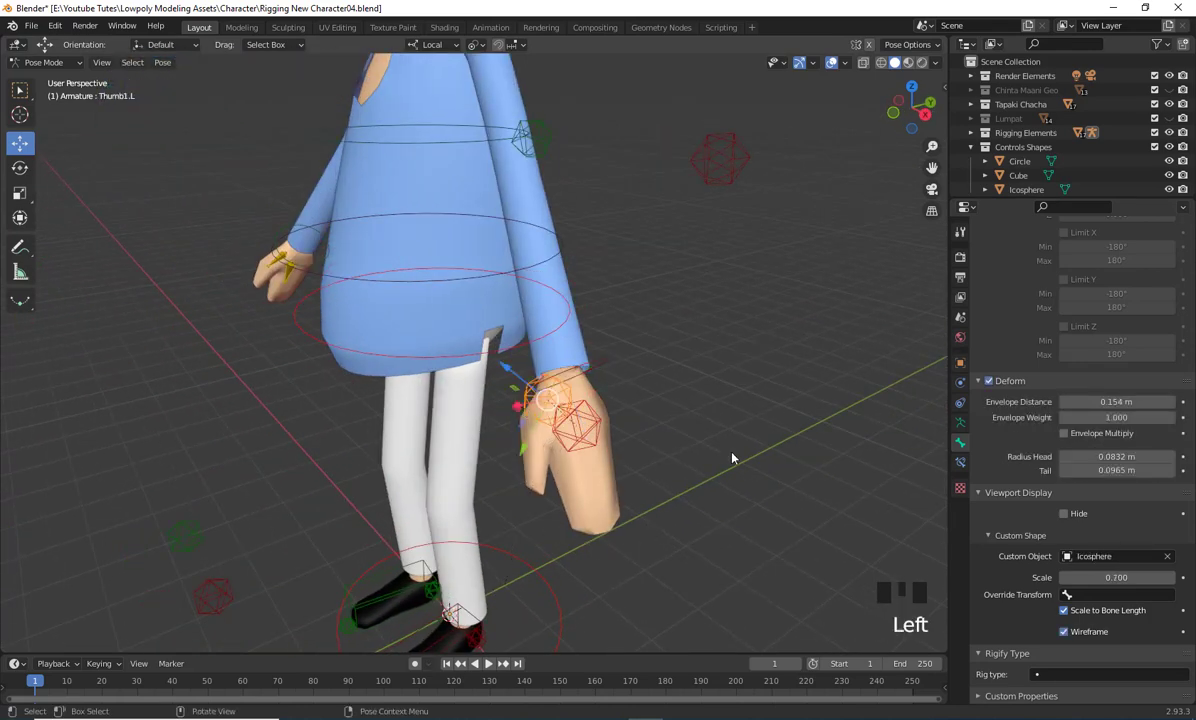
{"action": "key", "text": "r"}
{"action": "key", "text": "r"}
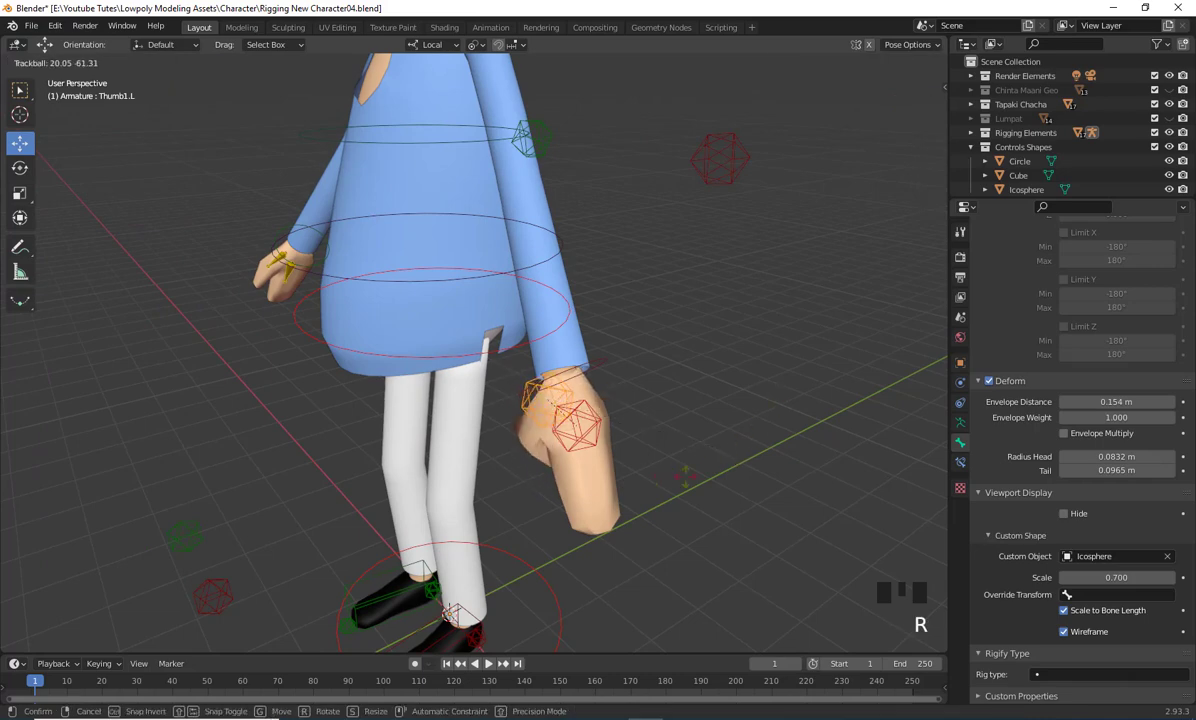
{"action": "left_click", "coordinate": [599, 458]}
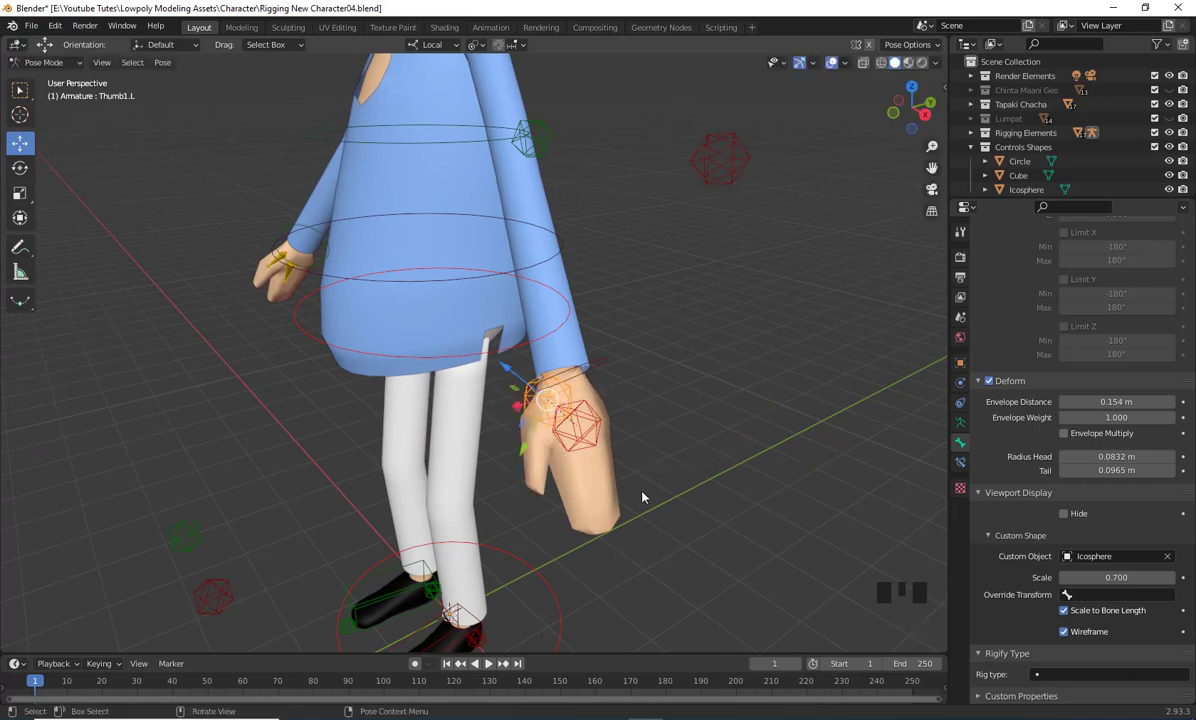
Give the right hand's thumb bone the Icosphere as its custom shape
{"action": "middle_click_drag", "start_coordinate": [599, 458], "coordinate": [670, 545]}
{"action": "scroll", "coordinate": [633, 494], "scroll_direction": "up", "scroll_amount": 2}
{"action": "middle_click_drag", "start_coordinate": [633, 494], "coordinate": [427, 513]}
{"action": "scroll", "coordinate": [335, 496], "scroll_direction": "up", "scroll_amount": 2}
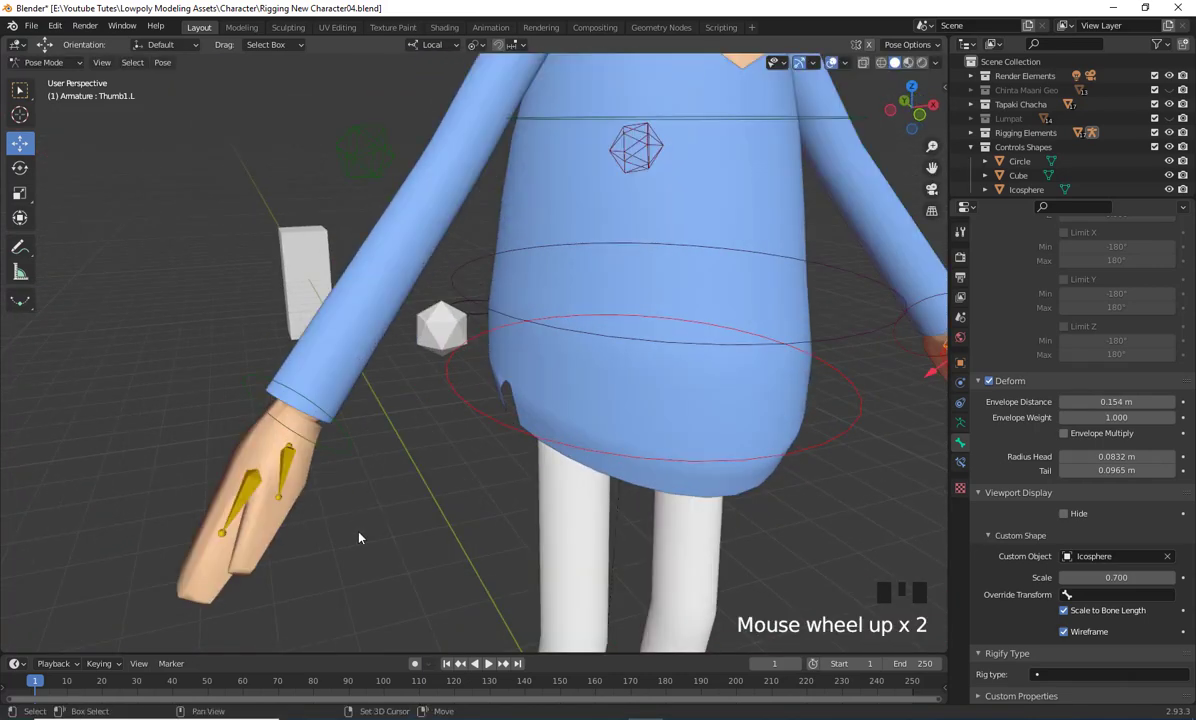
{"action": "middle_click_drag", "start_coordinate": [335, 496], "coordinate": [381, 511]}
{"action": "left_click", "coordinate": [379, 471]}
{"action": "middle_click_drag", "start_coordinate": [456, 545], "coordinate": [459, 552], "text": "shift"}
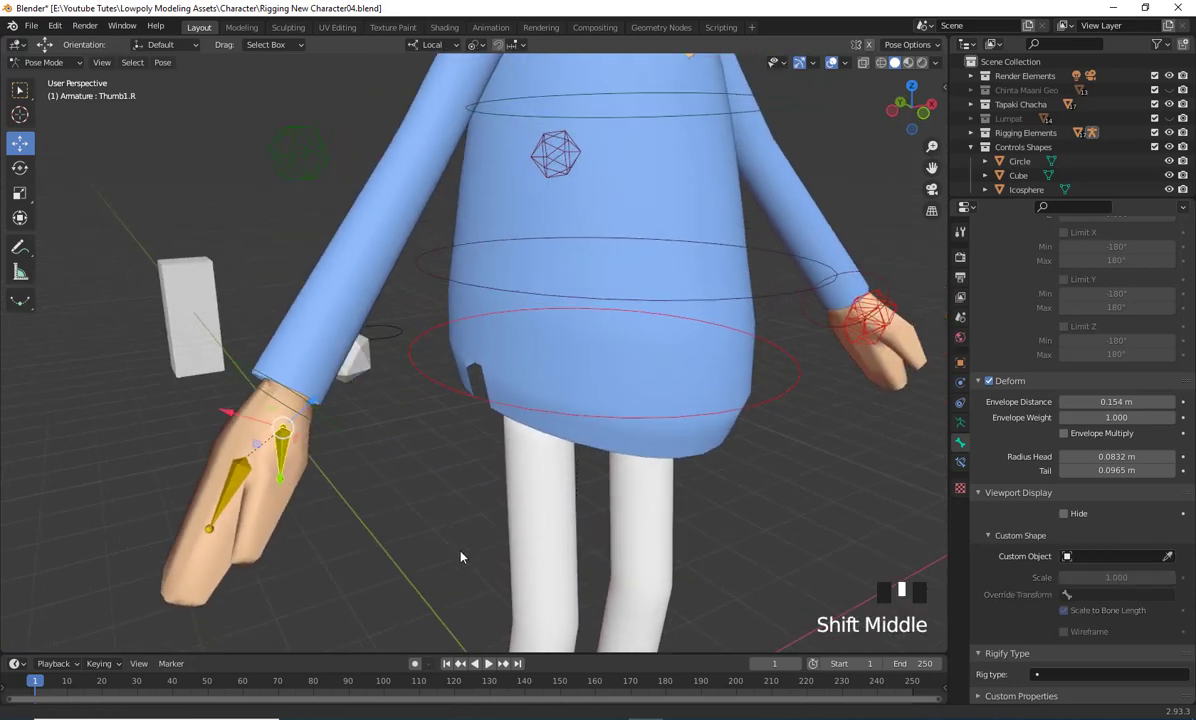
{"action": "middle_click_drag", "start_coordinate": [759, 534], "coordinate": [775, 520]}
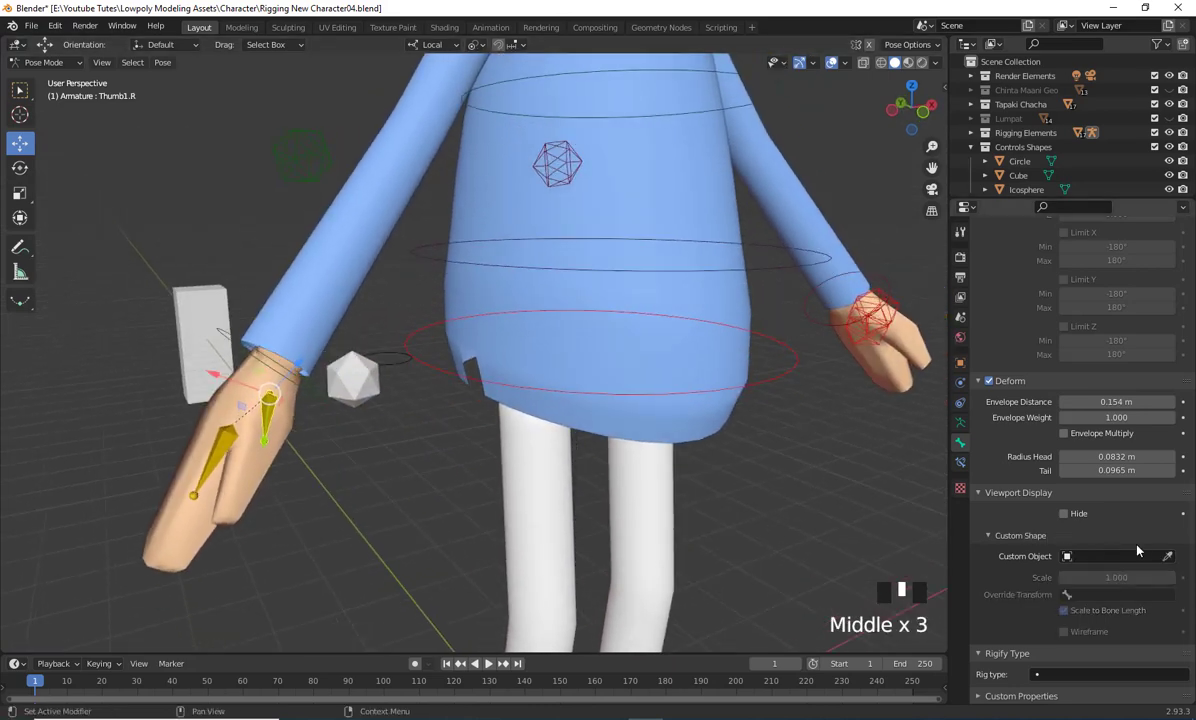
{"action": "left_click", "coordinate": [1085, 556]}
{"action": "left_click", "coordinate": [1169, 557]}
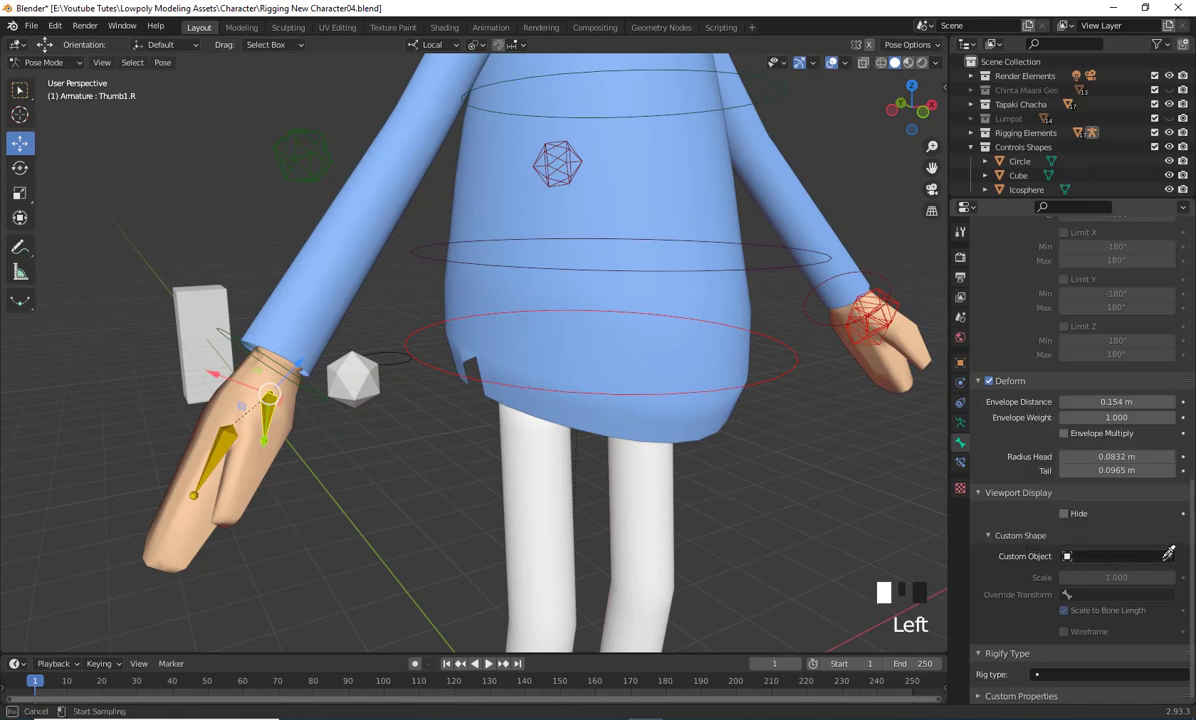
{"action": "left_click", "coordinate": [371, 388]}
Display the right thumb bone's custom shape as wireframe and reduce its scale to fit the hand
{"action": "middle_click_drag", "start_coordinate": [385, 460], "coordinate": [470, 500]}
{"action": "left_click", "coordinate": [1066, 632]}
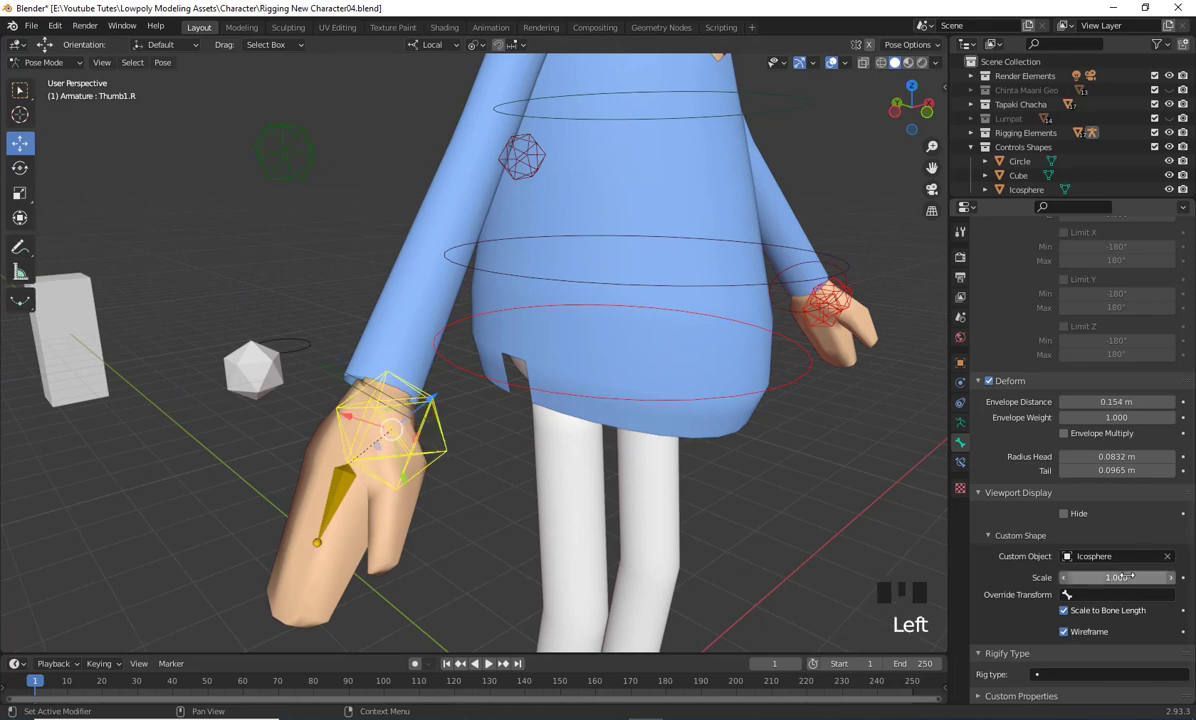
{"action": "left_click_drag", "start_coordinate": [1133, 577], "coordinate": [1093, 577]}
Give the right hand's finger bone the Icosphere custom shape at scale 0.500, displayed as wireframe
{"action": "middle_click_drag", "start_coordinate": [412, 578], "coordinate": [500, 567]}
{"action": "left_click", "coordinate": [340, 441]}
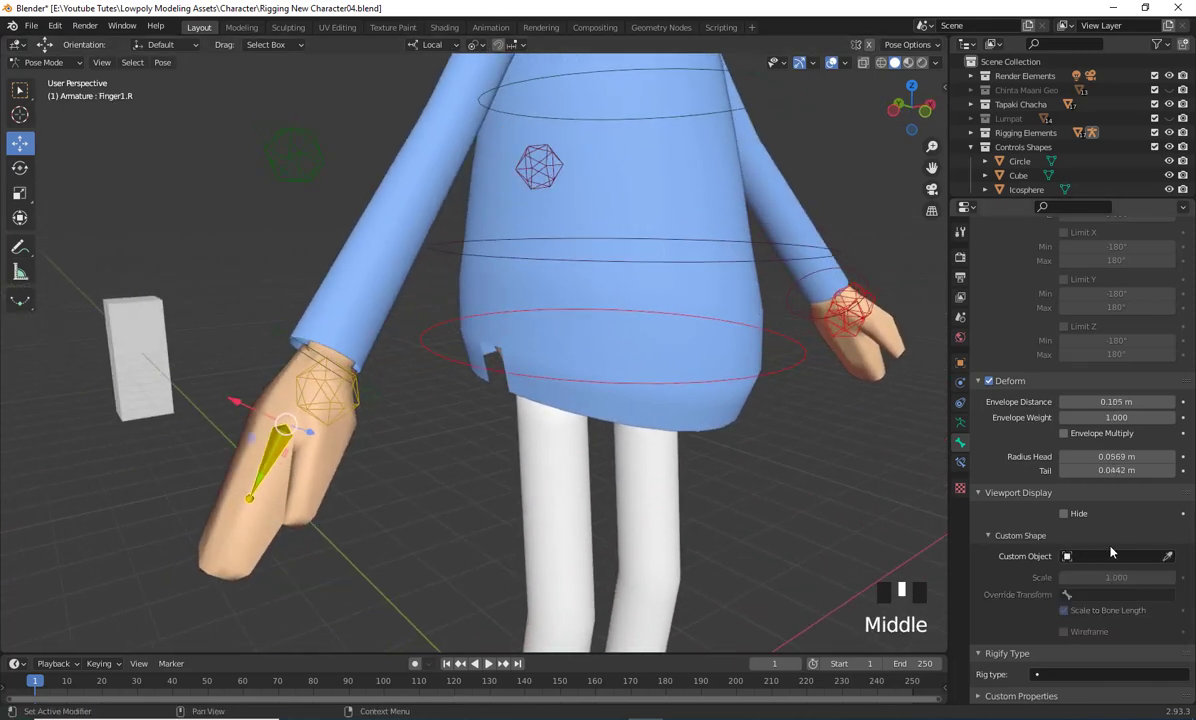
{"action": "left_click", "coordinate": [1168, 557]}
{"action": "middle_click_drag", "start_coordinate": [512, 482], "coordinate": [548, 500]}
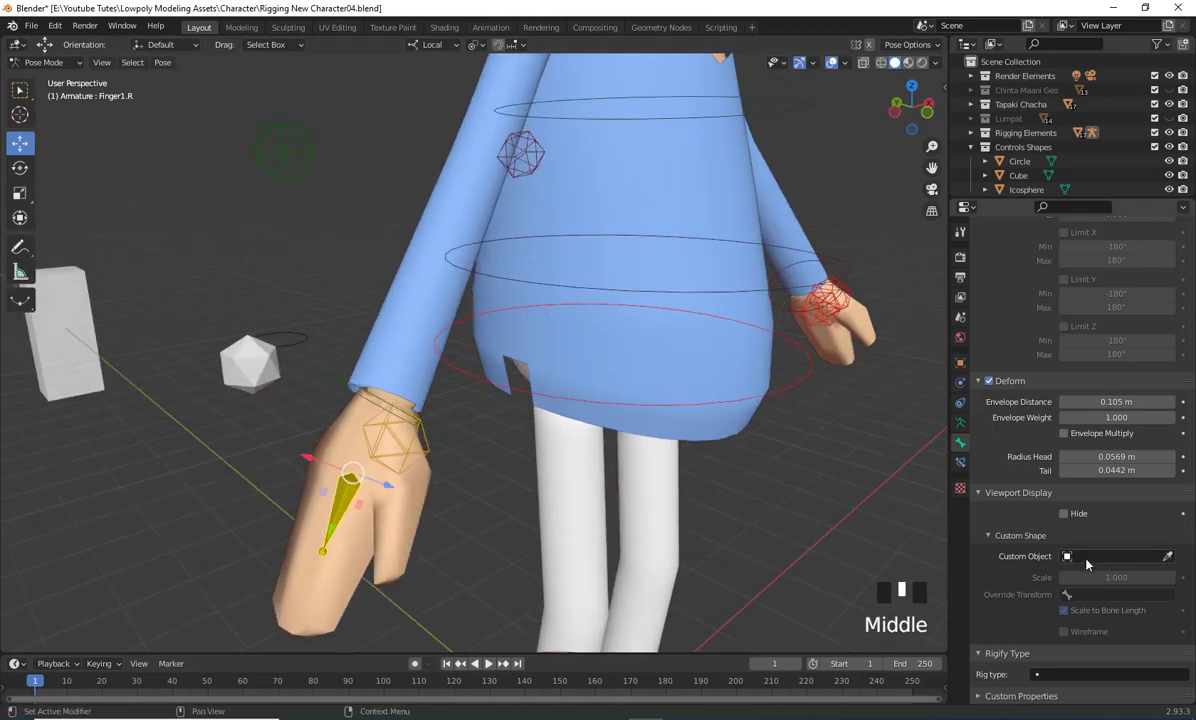
{"action": "left_click", "coordinate": [252, 360]}
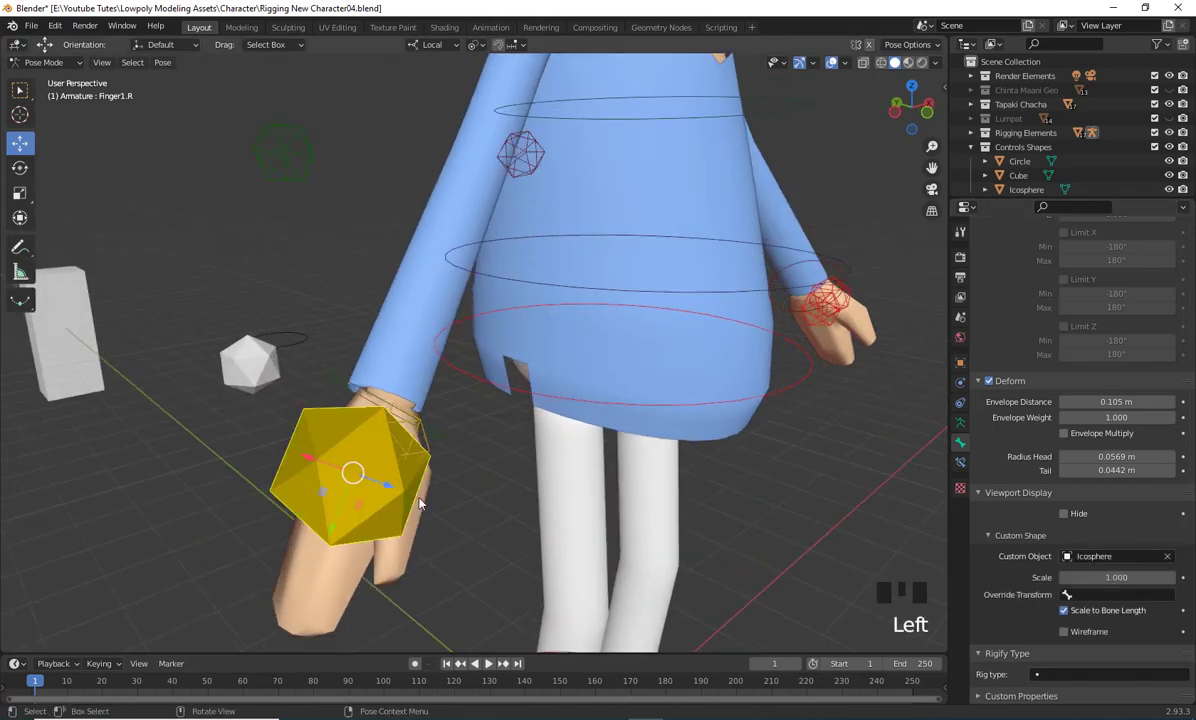
{"action": "middle_click_drag", "start_coordinate": [419, 502], "coordinate": [362, 486]}
{"action": "left_click_drag", "start_coordinate": [1122, 579], "coordinate": [1078, 579]}
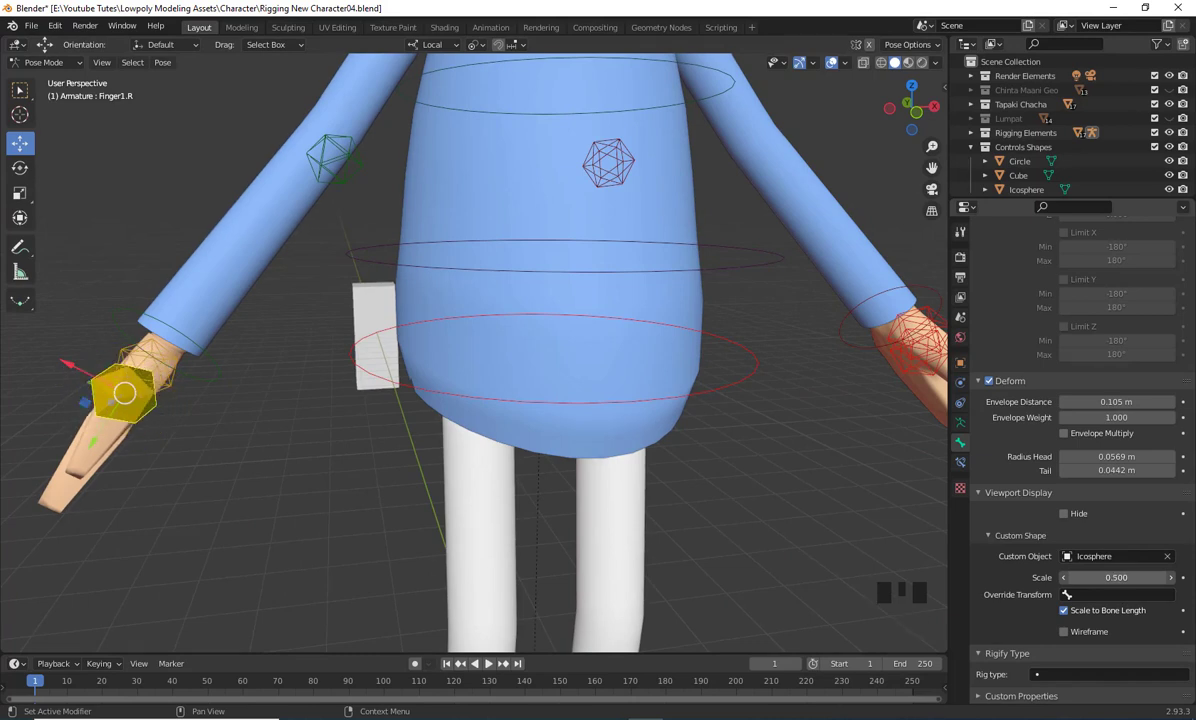
{"action": "left_click", "coordinate": [1063, 632]}
Rename the left hand's finger bone as Finger Ctrl.L
{"action": "scroll", "coordinate": [376, 526], "scroll_direction": "down", "scroll_amount": 2}
{"action": "middle_click_drag", "start_coordinate": [376, 526], "coordinate": [515, 500]}
{"action": "middle_click_drag", "start_coordinate": [515, 500], "coordinate": [531, 527], "text": "shift"}
{"action": "scroll", "coordinate": [648, 520], "scroll_direction": "up", "scroll_amount": 2}
{"action": "middle_click_drag", "start_coordinate": [648, 520], "coordinate": [699, 505], "text": "shift"}
{"action": "left_click", "coordinate": [597, 502]}
{"action": "scroll", "coordinate": [699, 505], "scroll_direction": "down", "scroll_amount": 3}
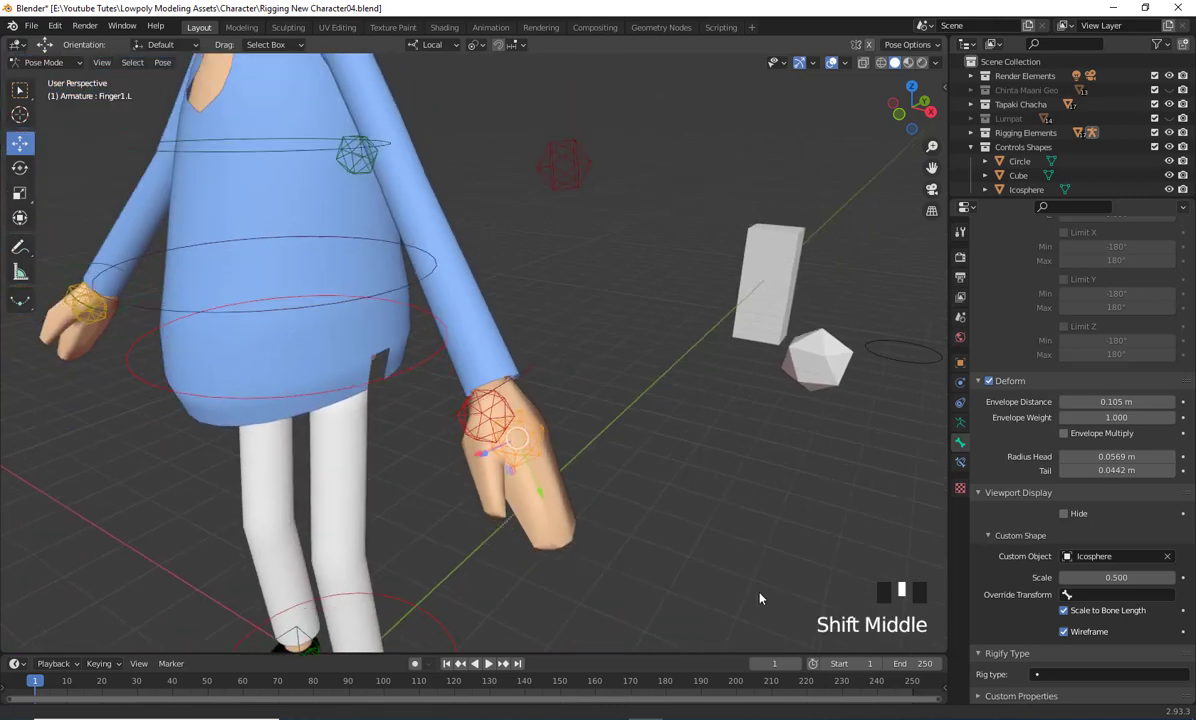
{"action": "middle_click_drag", "start_coordinate": [709, 553], "coordinate": [780, 578]}
{"action": "key", "text": "F2"}
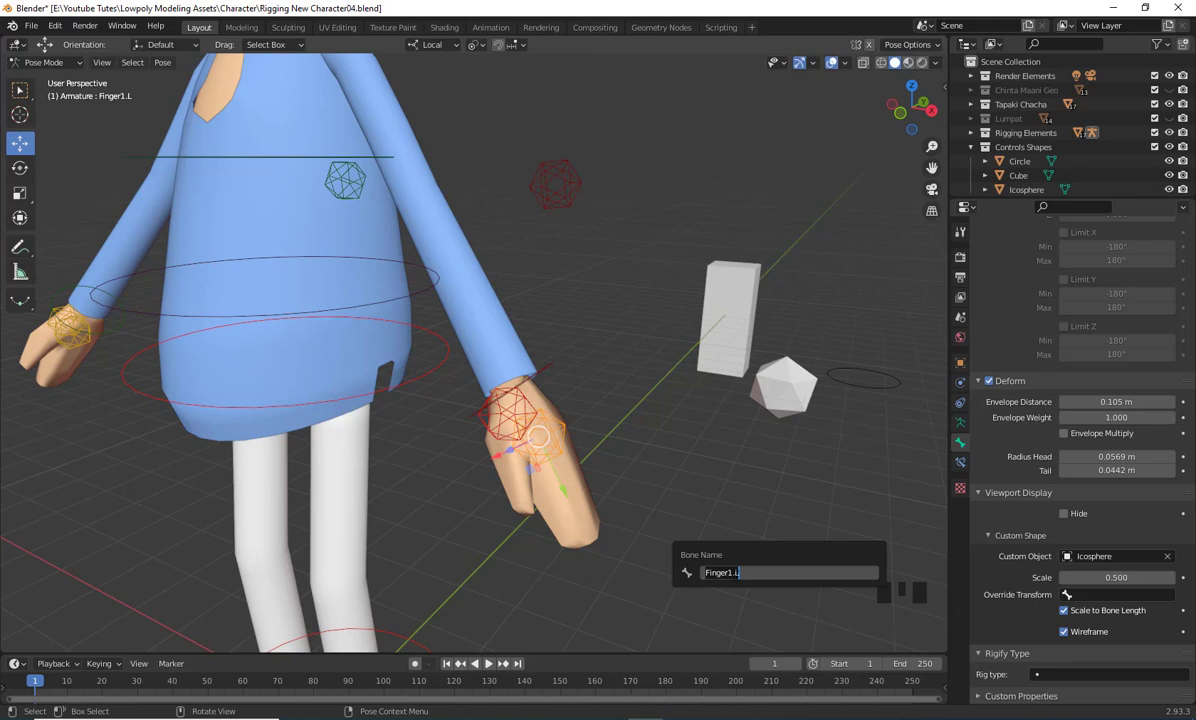
{"action": "left_click", "coordinate": [728, 572]}
{"action": "left_click", "coordinate": [704, 572]}
{"action": "left_click", "coordinate": [730, 572]}
{"action": "type", "text": "Ctrl"}
{"action": "key", "text": "Return"}
Rename the left hand's thumb bone as Thumb Ctrl.L
{"action": "scroll", "coordinate": [762, 491], "scroll_direction": "down", "scroll_amount": 2}
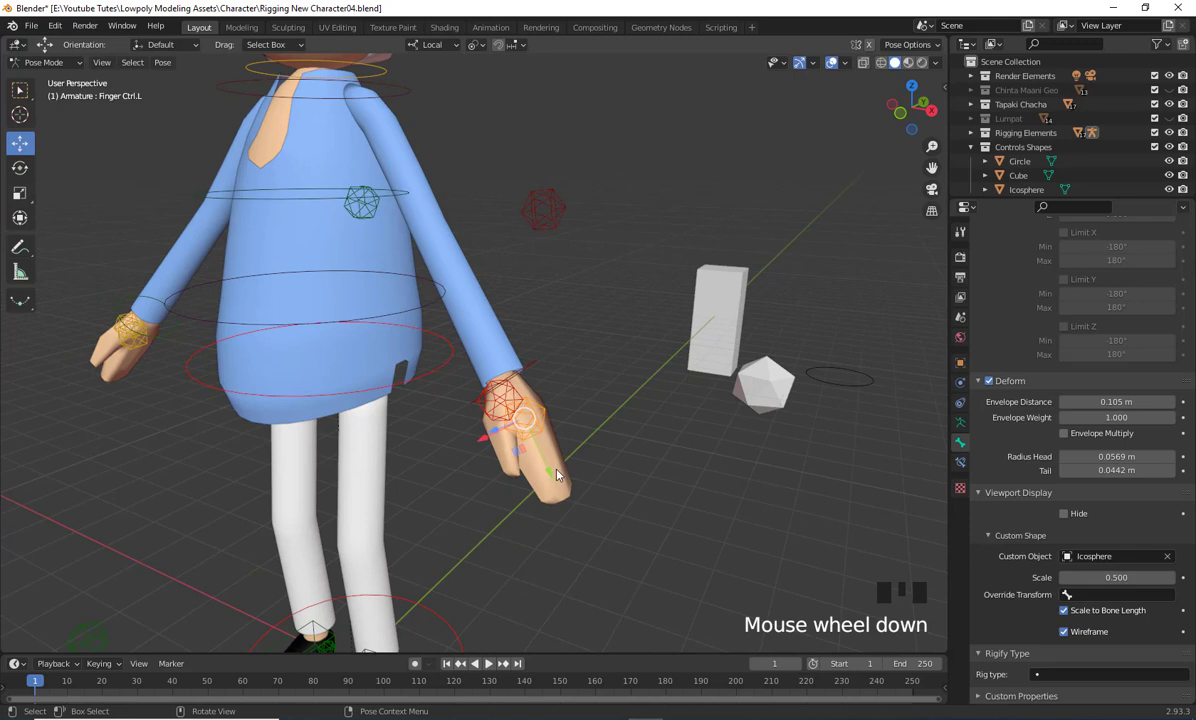
{"action": "left_click", "coordinate": [491, 403]}
{"action": "key", "text": "F2"}
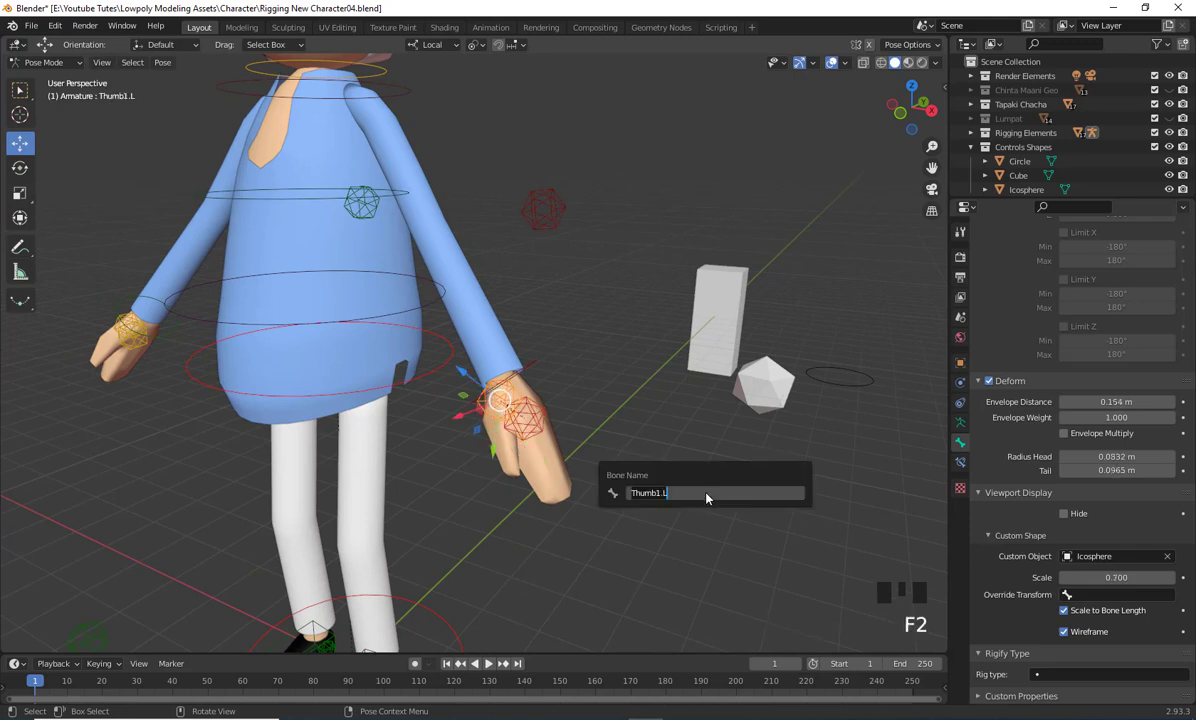
{"action": "left_click", "coordinate": [661, 493]}
{"action": "key", "text": "BackSpace"}
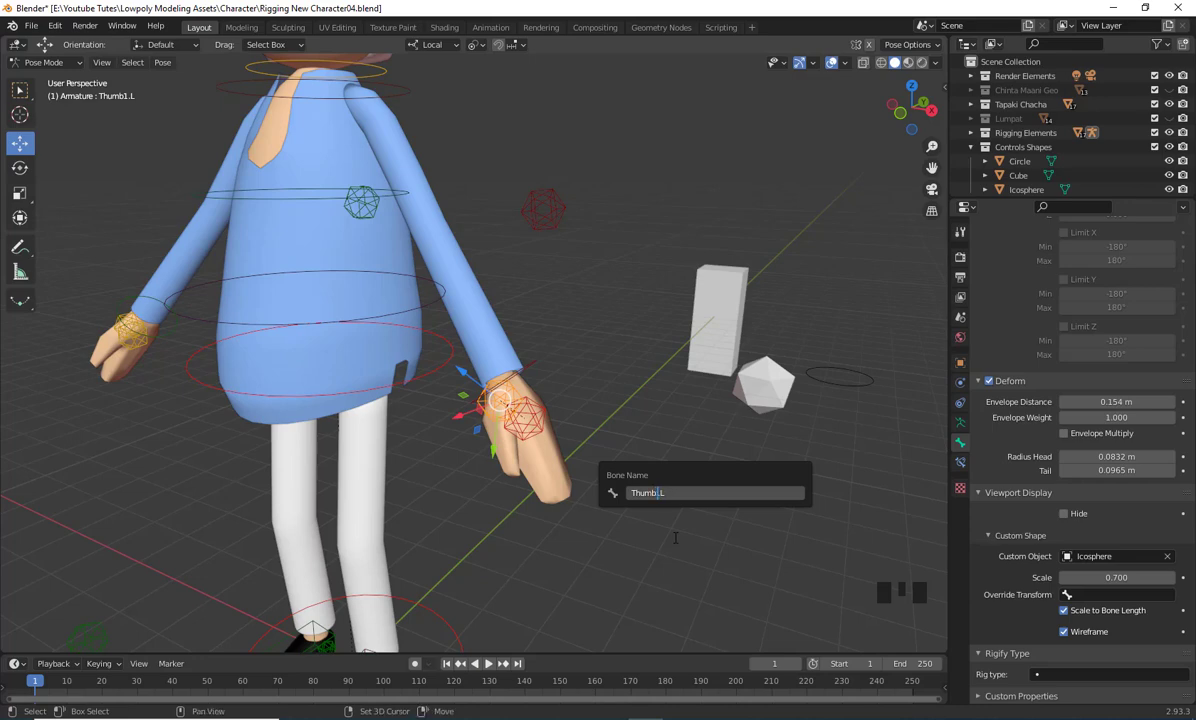
{"action": "type", "text": "Ctrl"}
{"action": "key", "text": "Return"}
Rename the right hand's finger bone as Finger Ctrl.R
{"action": "middle_click_drag", "start_coordinate": [675, 538], "coordinate": [525, 344]}
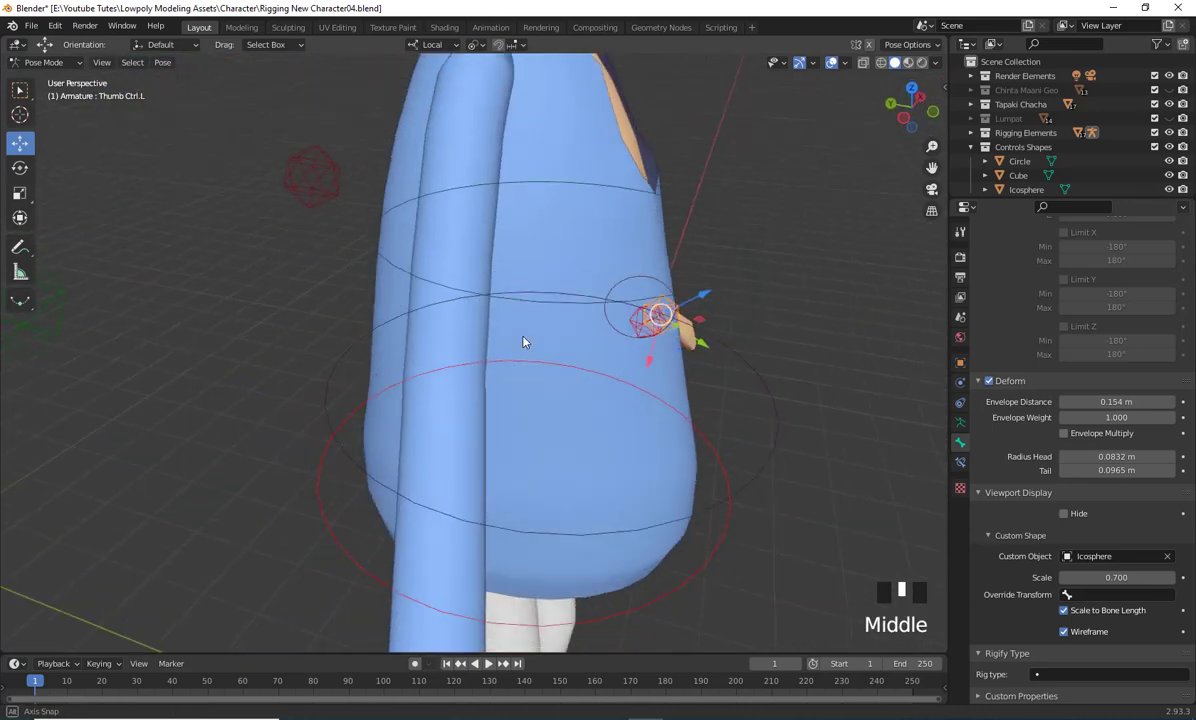
{"action": "scroll", "coordinate": [551, 375], "scroll_direction": "down", "scroll_amount": 3}
{"action": "scroll", "coordinate": [551, 375], "scroll_direction": "up", "scroll_amount": 3}
{"action": "middle_click_drag", "start_coordinate": [555, 416], "coordinate": [391, 388], "text": "shift"}
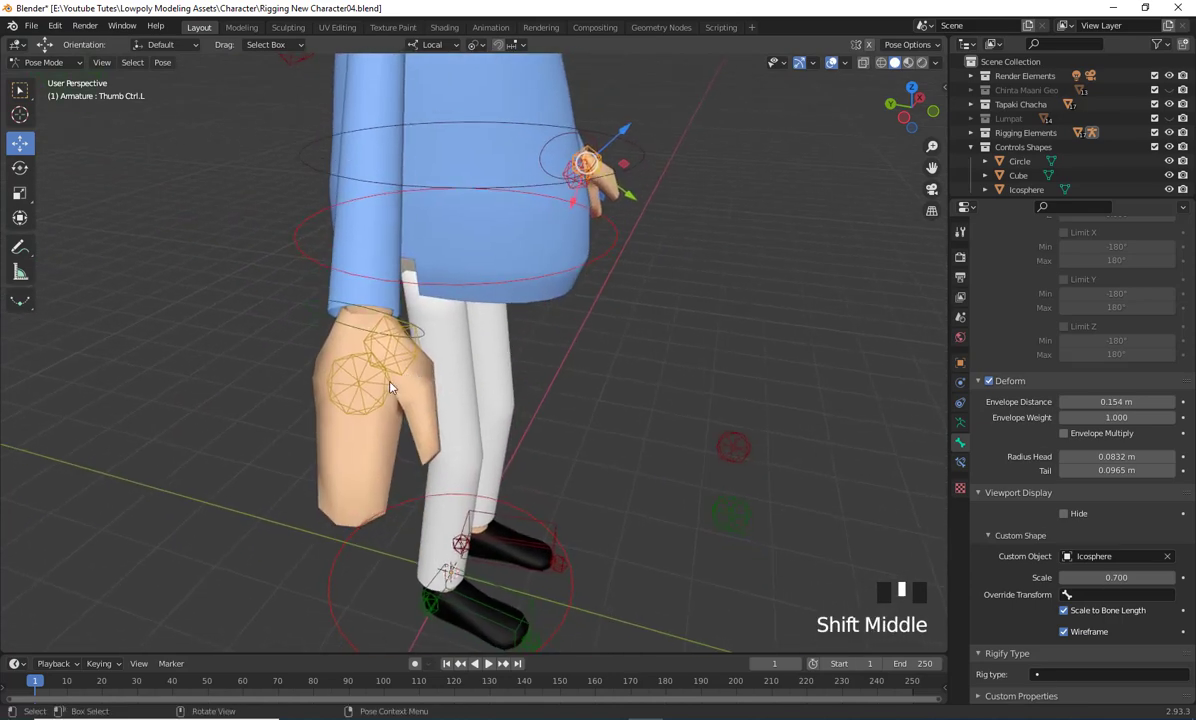
{"action": "left_click", "coordinate": [361, 395]}
{"action": "middle_click_drag", "start_coordinate": [469, 447], "coordinate": [439, 446]}
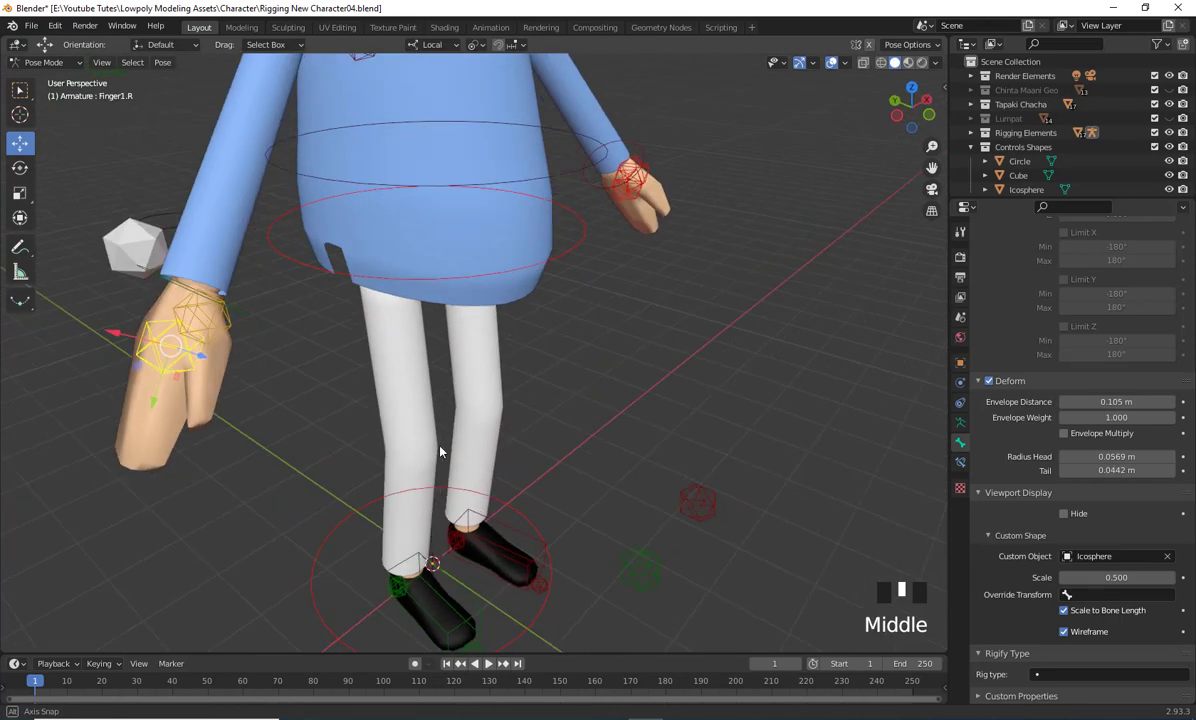
{"action": "key", "text": "F2"}
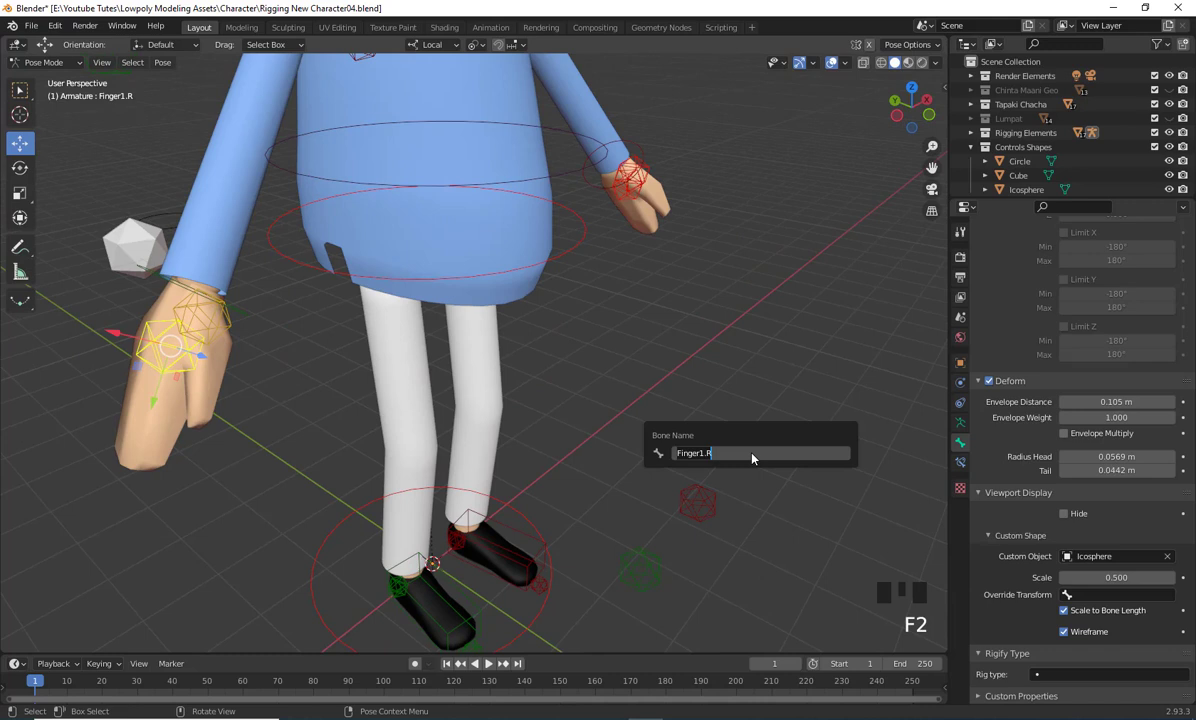
{"action": "left_click", "coordinate": [703, 453]}
{"action": "type", "text": "Ctrl"}
{"action": "key", "text": "Return"}
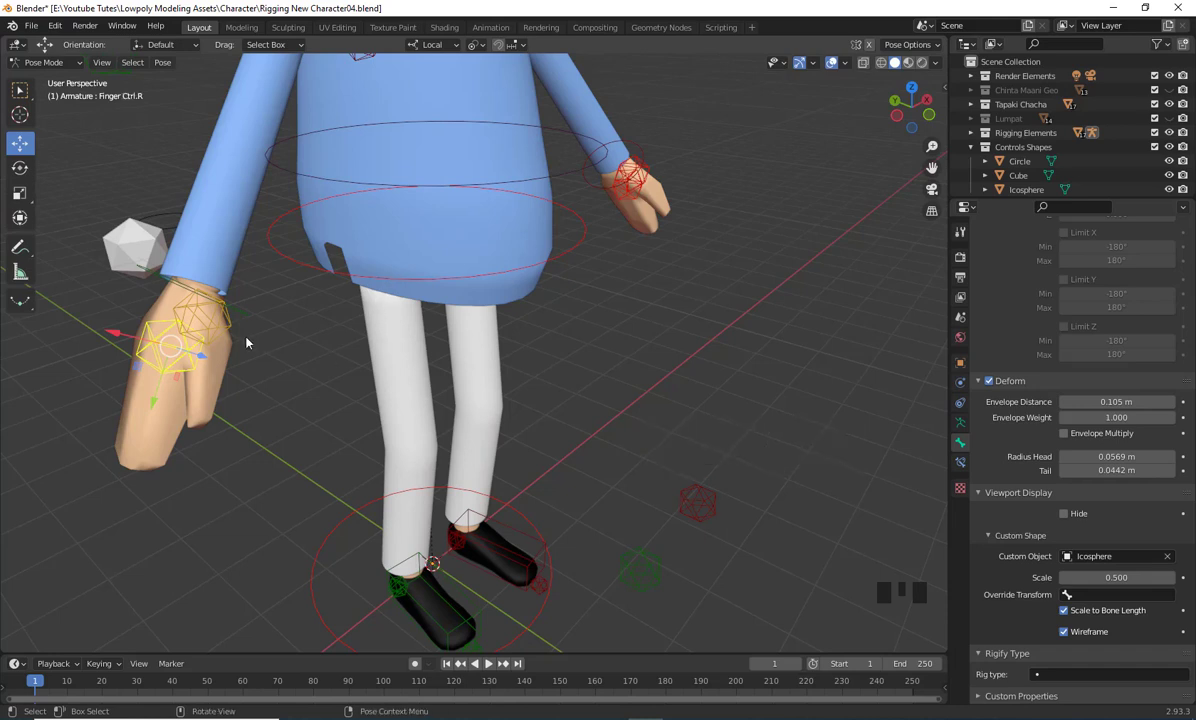
Rename the right hand's thumb bone as Thumb Ctrl.R
{"action": "left_click", "coordinate": [230, 325]}
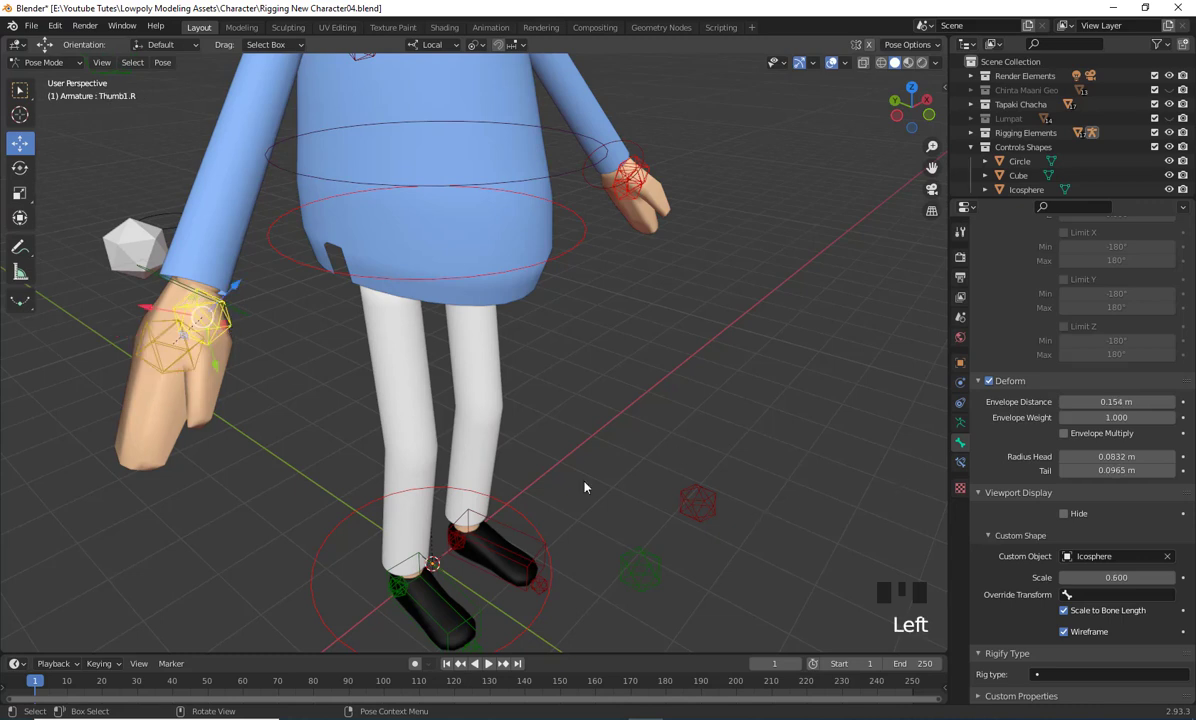
{"action": "middle_click_drag", "start_coordinate": [684, 468], "coordinate": [686, 463]}
{"action": "key", "text": "F2"}
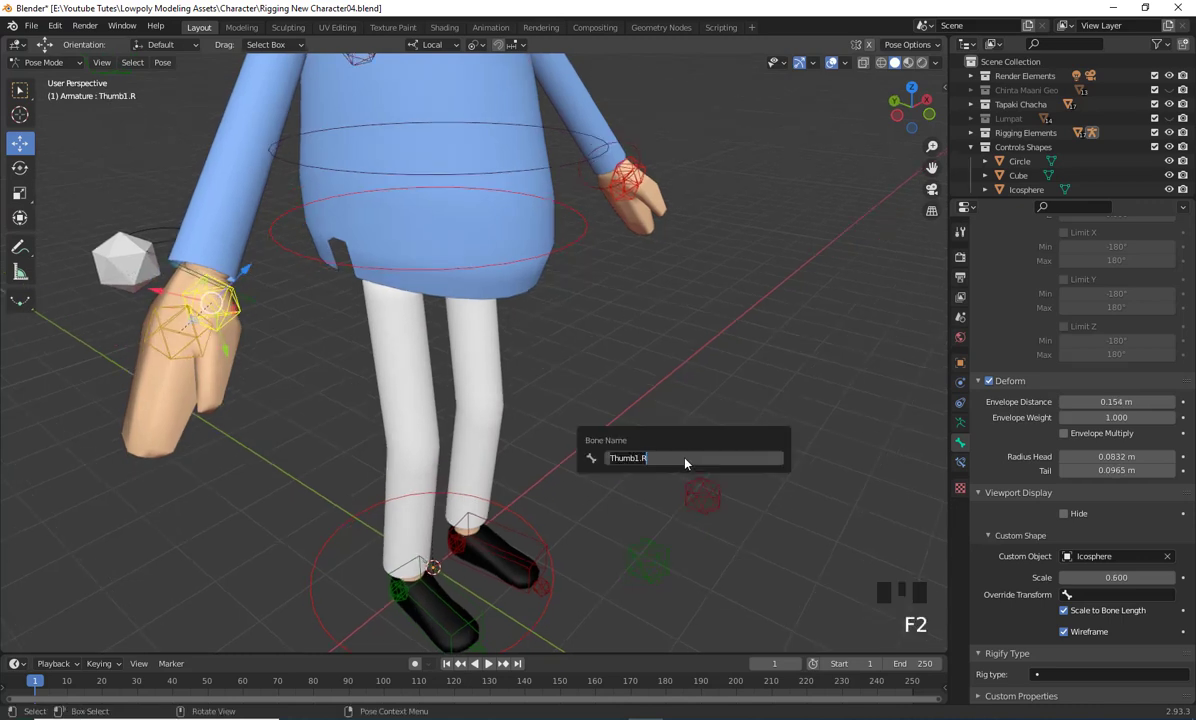
{"action": "left_click", "coordinate": [638, 459]}
{"action": "key", "text": "BackSpace"}
{"action": "type", "text": "Ctrl"}
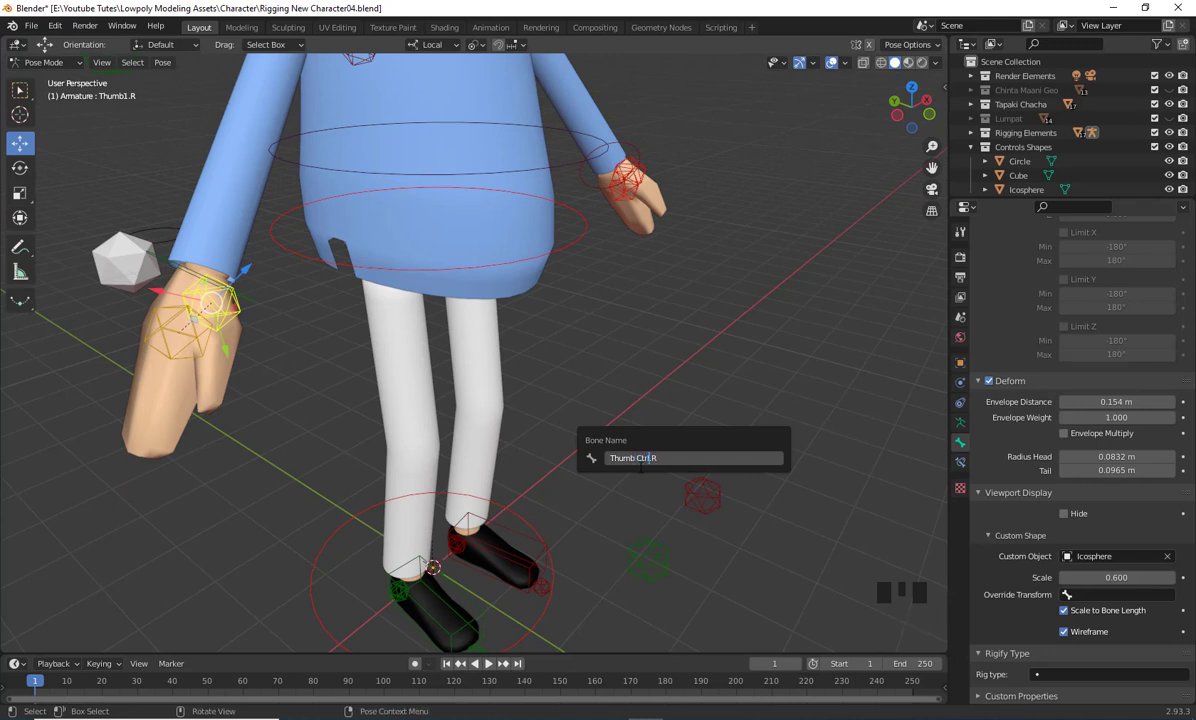
{"action": "key", "text": "Return"}
Collapse the Controls Shapes collection and hide it in the viewport
{"action": "scroll", "coordinate": [590, 355], "scroll_direction": "down", "scroll_amount": 3}
{"action": "middle_click_drag", "start_coordinate": [590, 355], "coordinate": [765, 385]}
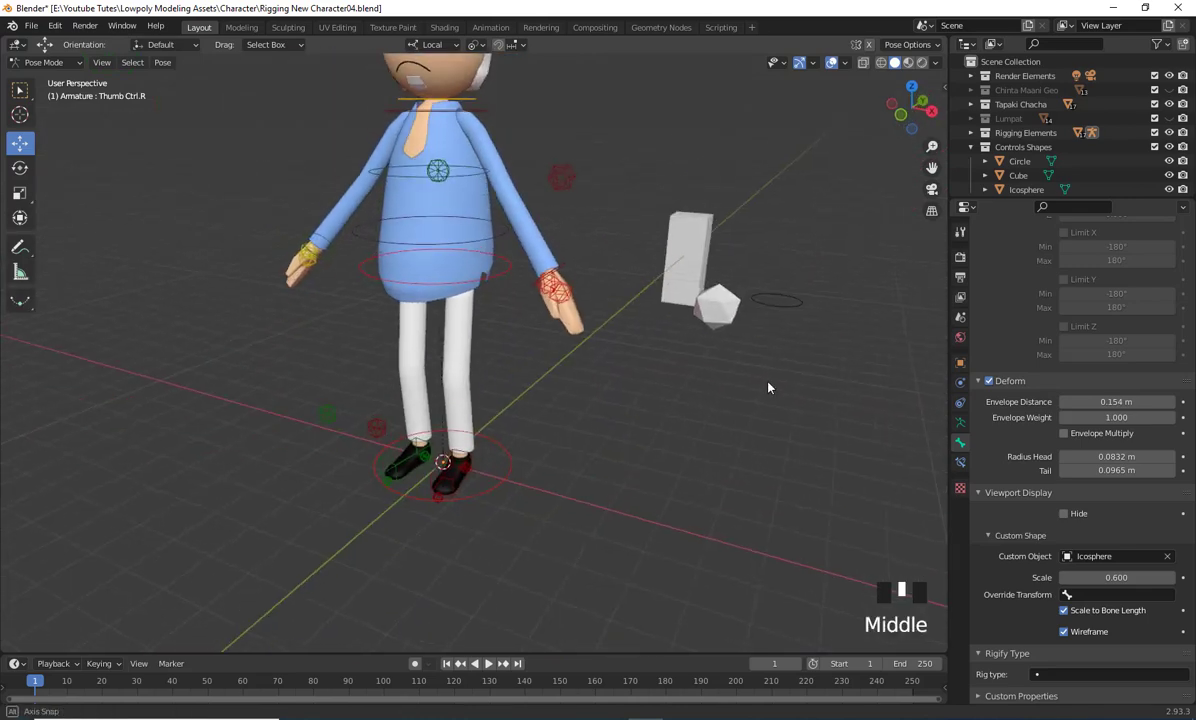
{"action": "left_click", "coordinate": [971, 147]}
{"action": "left_click", "coordinate": [1168, 147]}
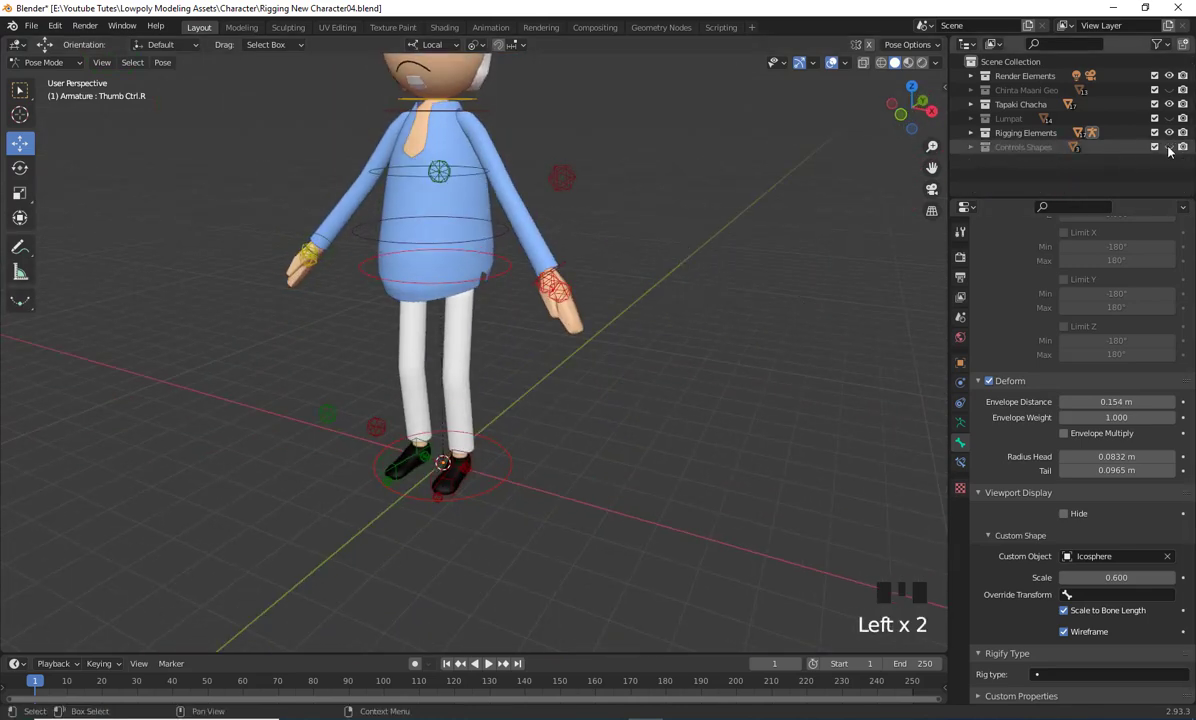
Look over the whole character and its body and hand controls from several angles
{"action": "scroll", "coordinate": [582, 384], "scroll_direction": "down", "scroll_amount": 1}
{"action": "scroll", "coordinate": [649, 382], "scroll_direction": "up", "scroll_amount": 2}
{"action": "middle_click_drag", "start_coordinate": [649, 382], "coordinate": [740, 462], "text": "shift"}
{"action": "scroll", "coordinate": [635, 451], "scroll_direction": "down", "scroll_amount": 2}
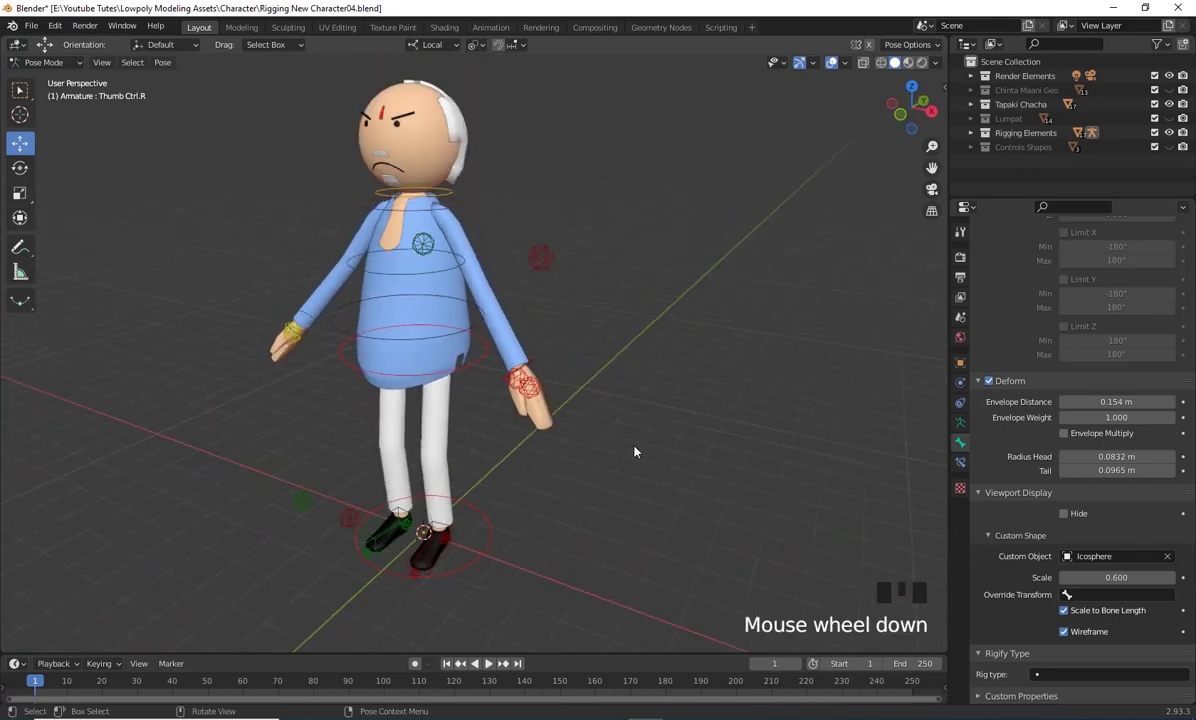
{"action": "middle_click_drag", "start_coordinate": [635, 451], "coordinate": [573, 423], "text": "shift"}
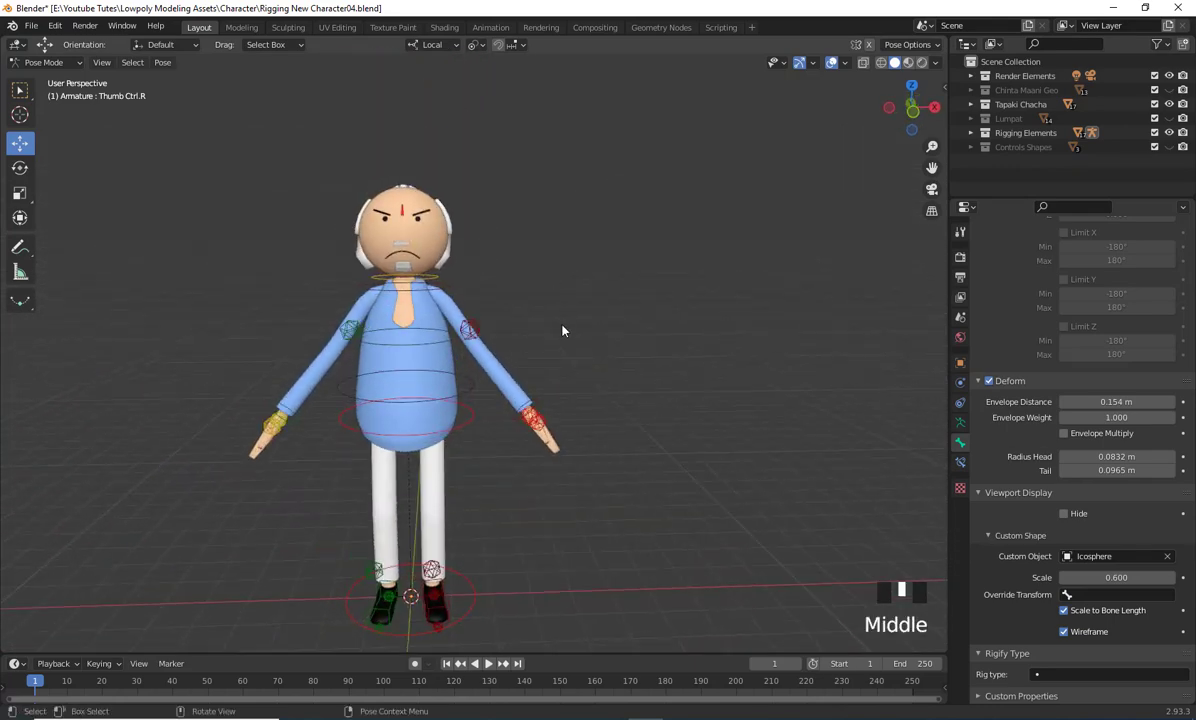
{"action": "middle_click_drag", "start_coordinate": [571, 336], "coordinate": [619, 421], "text": "shift"}
{"action": "scroll", "coordinate": [630, 320], "scroll_direction": "up", "scroll_amount": 2}
{"action": "scroll", "coordinate": [630, 320], "scroll_direction": "up", "scroll_amount": 1}
{"action": "scroll", "coordinate": [619, 421], "scroll_direction": "up", "scroll_amount": 2}
{"action": "middle_click_drag", "start_coordinate": [619, 355], "coordinate": [712, 385], "text": "shift"}
Test the left hand's finger control with a trial rotation and cancel it
{"action": "left_click", "coordinate": [535, 367]}
{"action": "scroll", "coordinate": [535, 367], "scroll_direction": "down", "scroll_amount": 2}
{"action": "left_click", "coordinate": [598, 405]}
{"action": "middle_click_drag", "start_coordinate": [707, 440], "coordinate": [790, 390]}
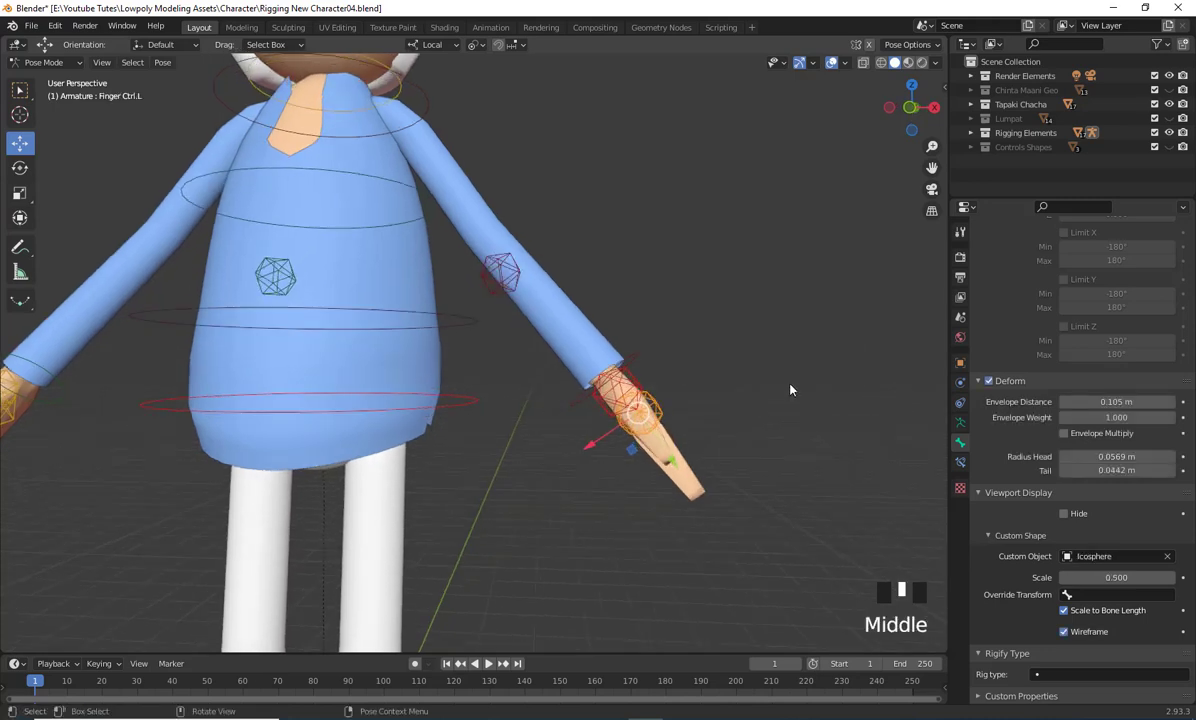
{"action": "key", "text": "r"}
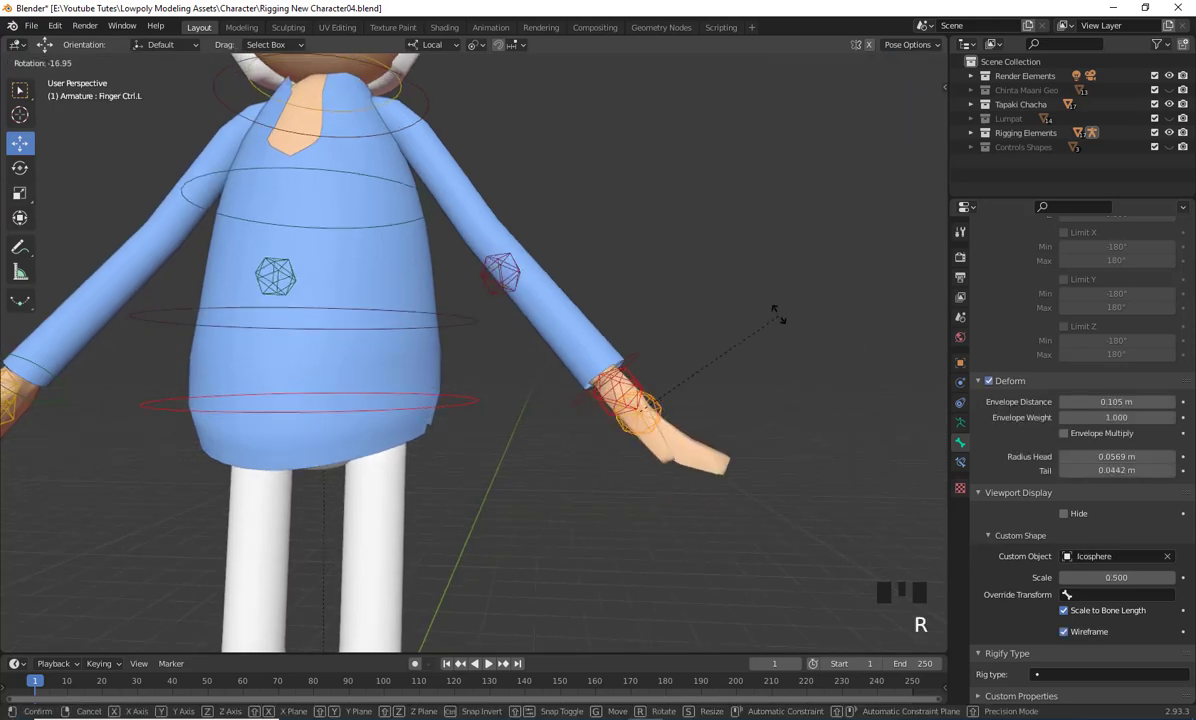
{"action": "right_click", "coordinate": [637, 415]}
Test the left hand's thumb control with a trial rotation from the side and cancel it
{"action": "left_click", "coordinate": [600, 388]}
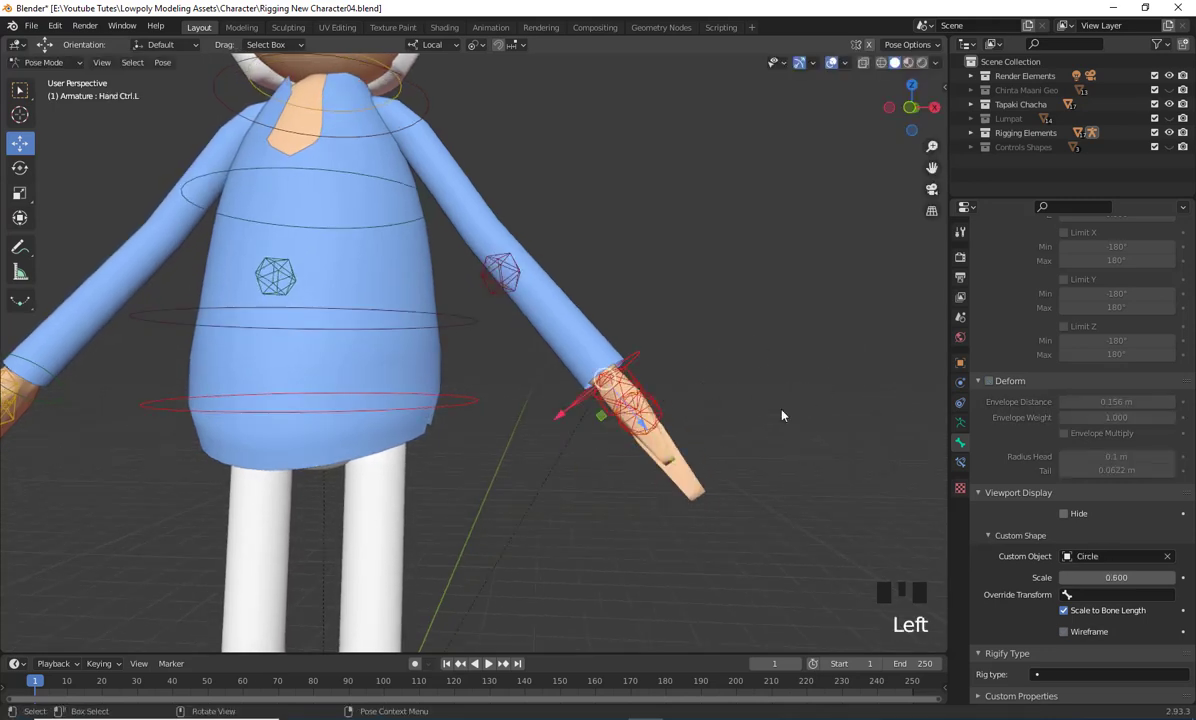
{"action": "middle_click_drag", "start_coordinate": [730, 382], "coordinate": [629, 420]}
{"action": "left_click", "coordinate": [403, 465]}
{"action": "left_click", "coordinate": [366, 445]}
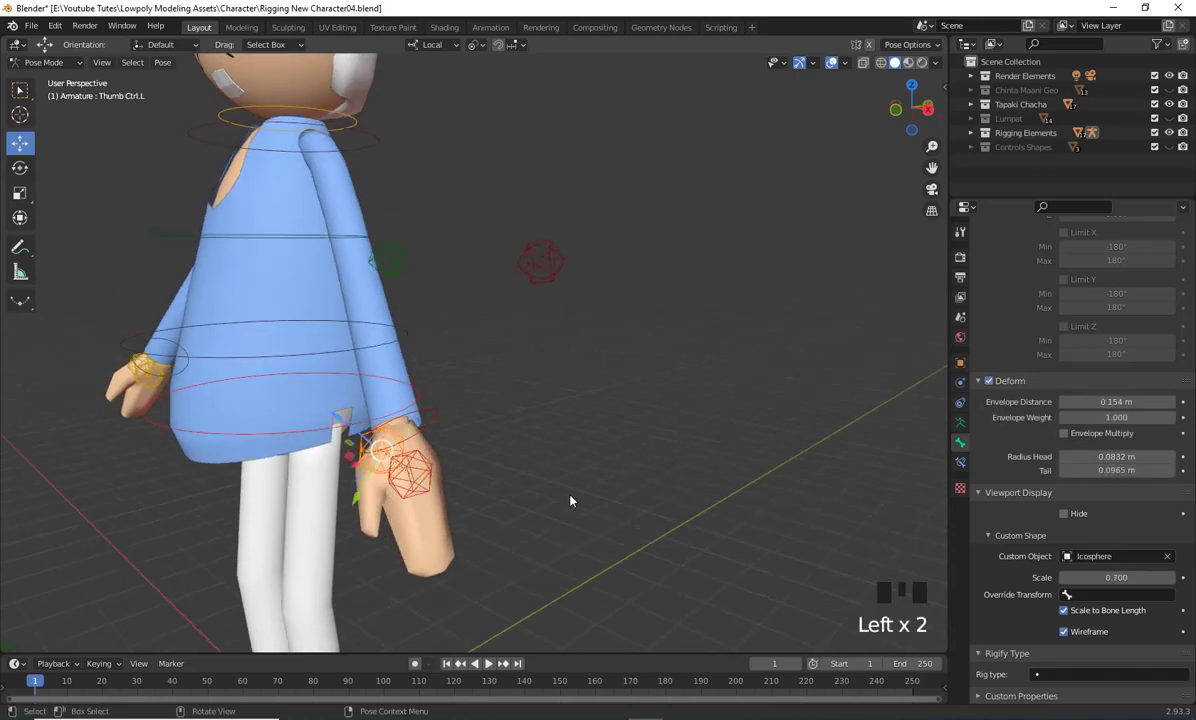
{"action": "middle_click_drag", "start_coordinate": [532, 462], "coordinate": [513, 483]}
{"action": "key", "text": "r"}
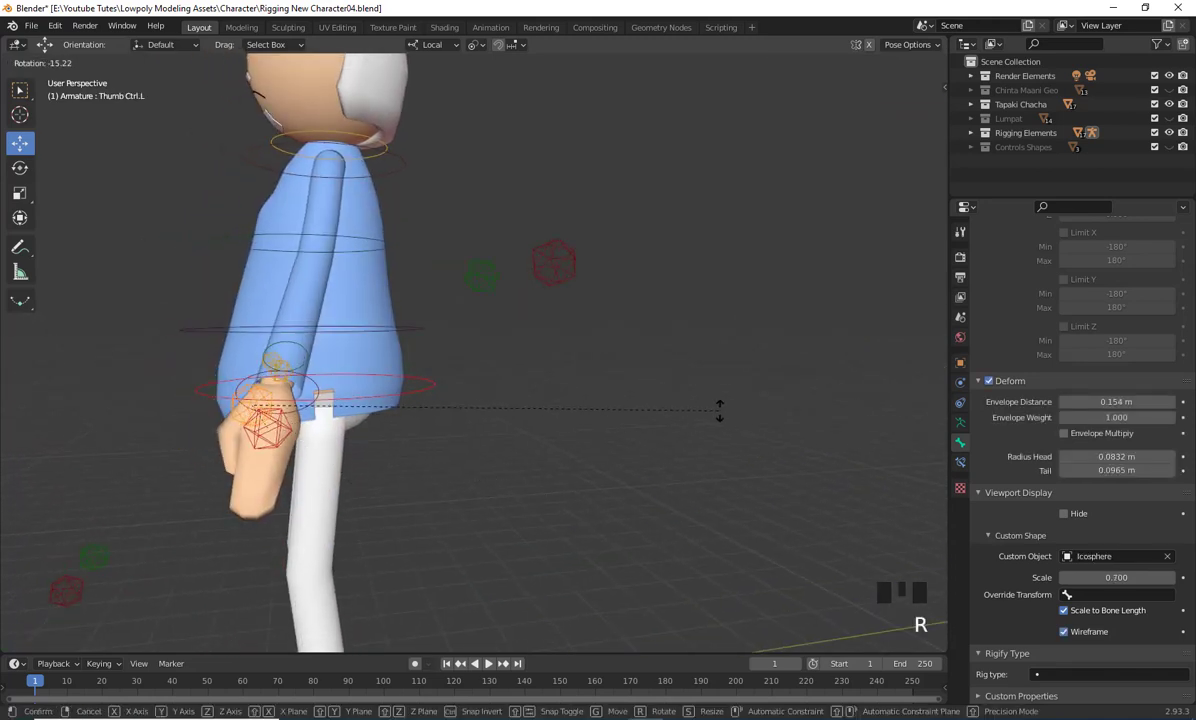
{"action": "right_click", "coordinate": [598, 421]}
Examine the right hand's finger, thumb and hand controls and the complete body rig
{"action": "scroll", "coordinate": [598, 421], "scroll_direction": "down", "scroll_amount": 2}
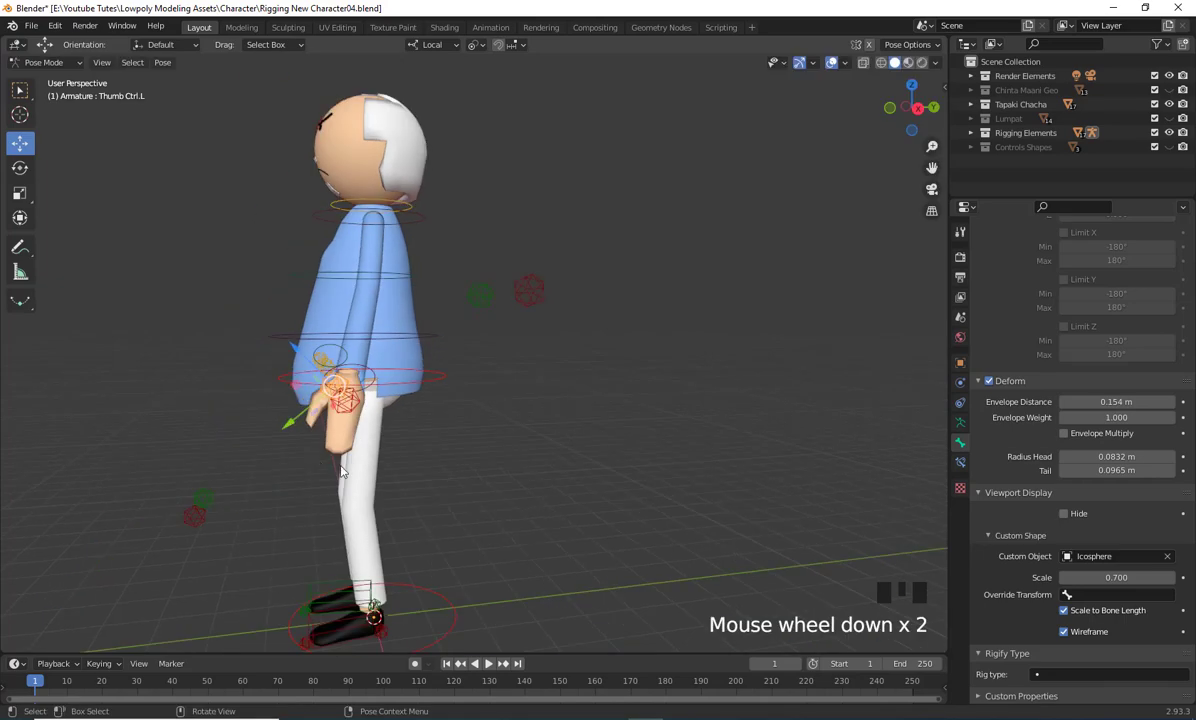
{"action": "middle_click_drag", "start_coordinate": [530, 440], "coordinate": [715, 461]}
{"action": "scroll", "coordinate": [714, 464], "scroll_direction": "up", "scroll_amount": 3}
{"action": "middle_click_drag", "start_coordinate": [218, 535], "coordinate": [323, 485], "text": "shift"}
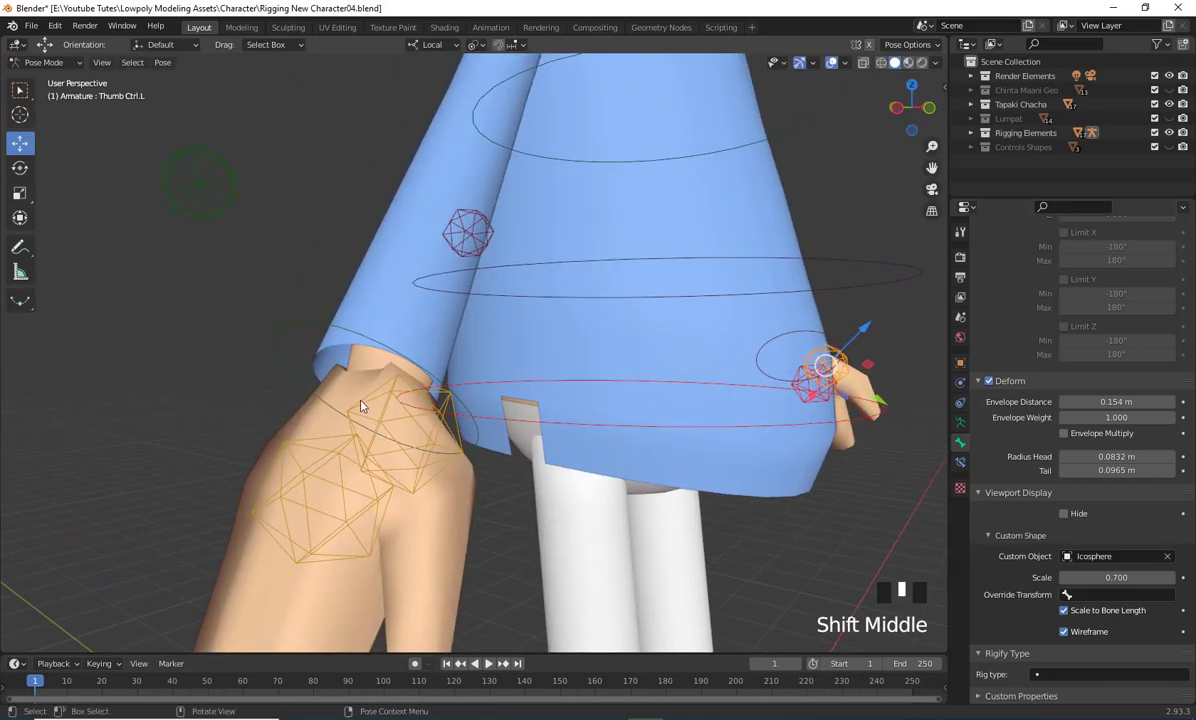
{"action": "left_click", "coordinate": [292, 338]}
{"action": "middle_click_drag", "start_coordinate": [299, 342], "coordinate": [620, 500]}
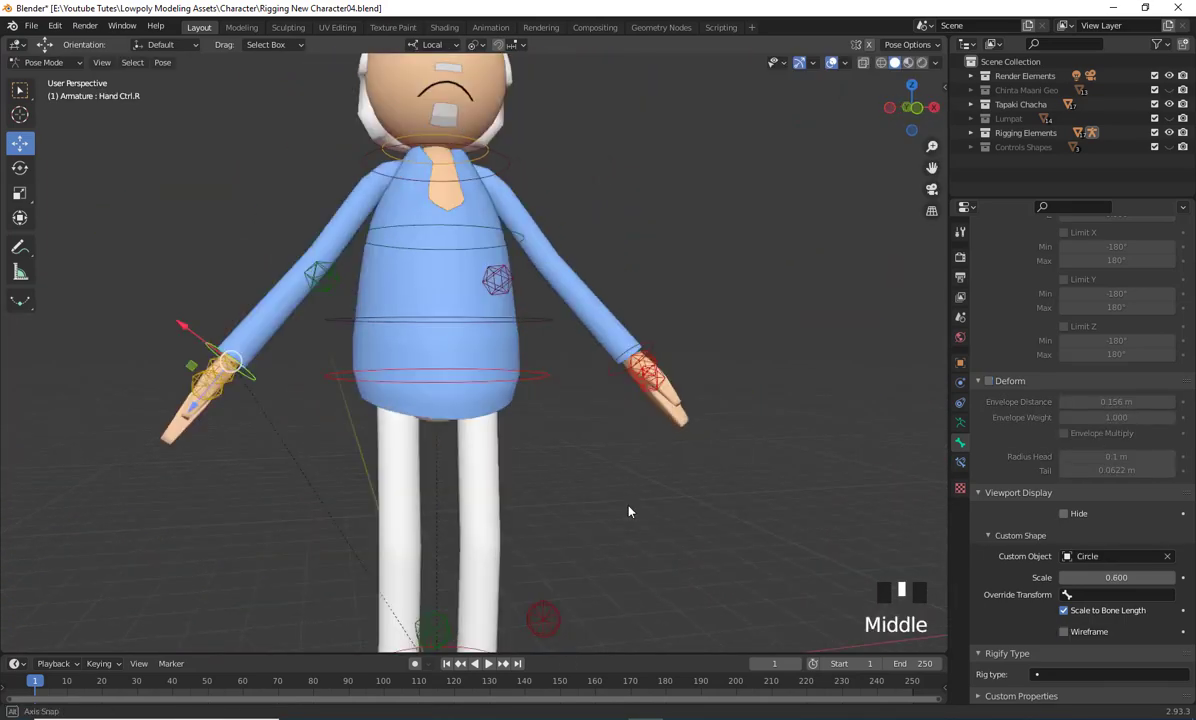
{"action": "scroll", "coordinate": [600, 480], "scroll_direction": "down", "scroll_amount": 2}
{"action": "middle_click_drag", "start_coordinate": [455, 327], "coordinate": [539, 356], "text": "shift"}
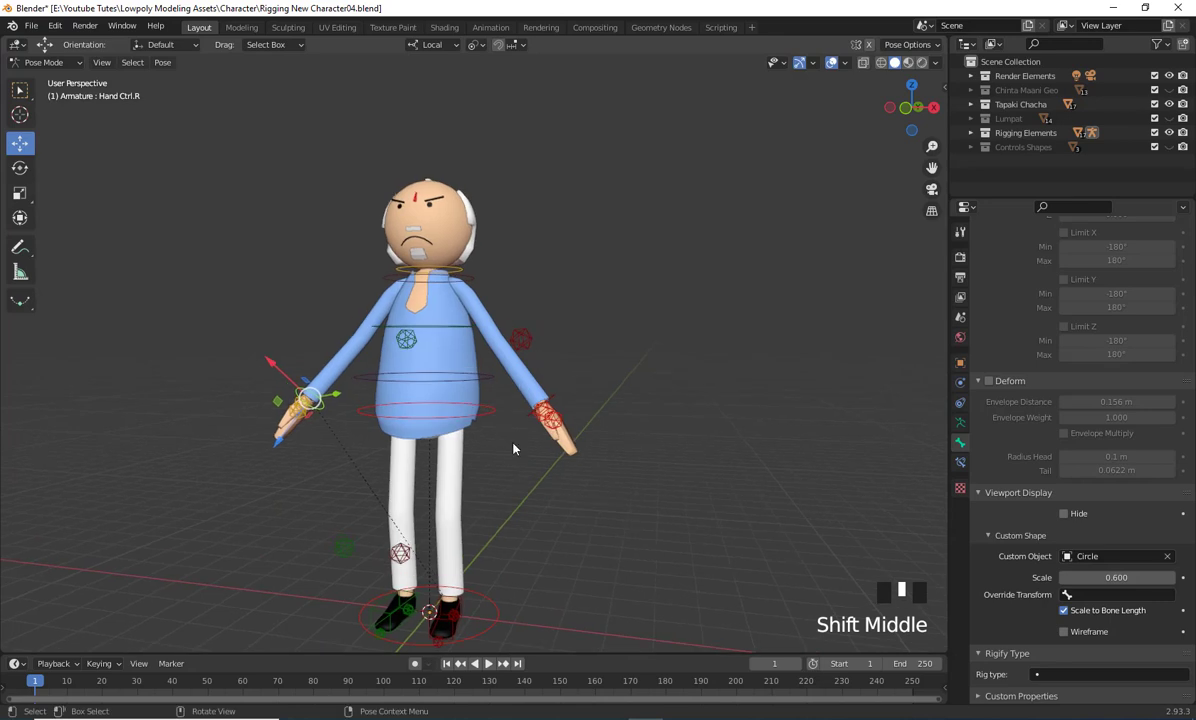
{"action": "middle_click_drag", "start_coordinate": [505, 483], "coordinate": [600, 470], "text": "shift"}
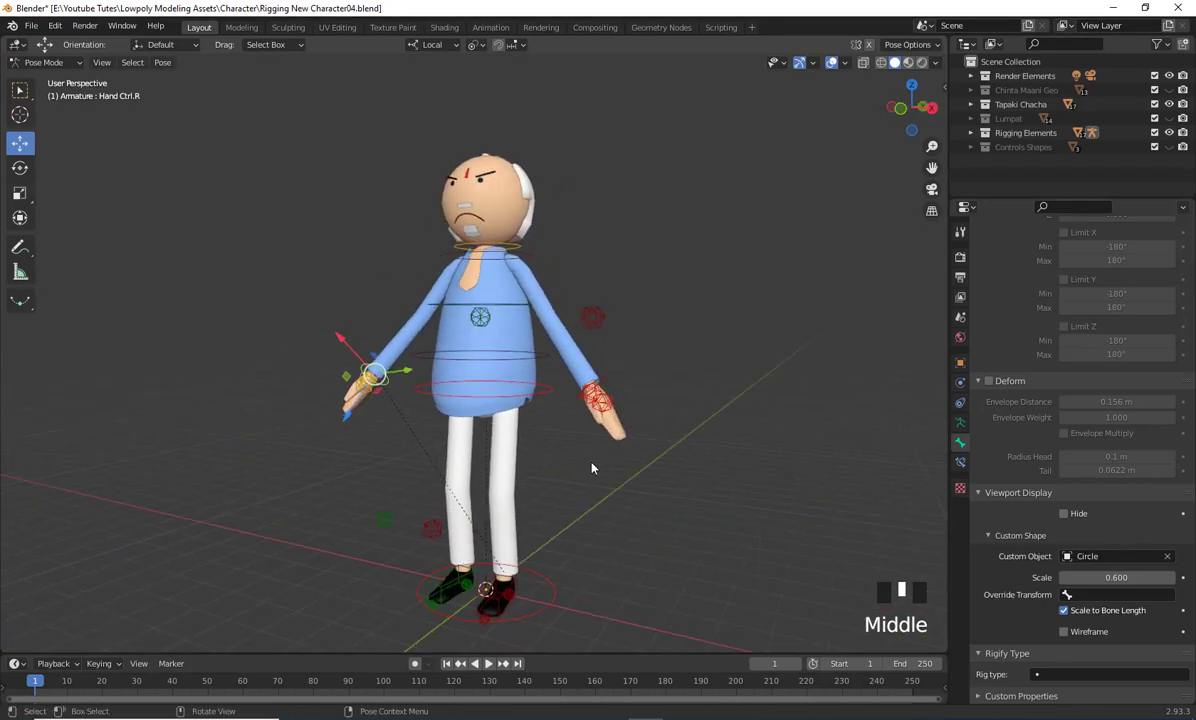
Test the head control with a trial rotation in a side view of the character and cancel it
{"action": "scroll", "coordinate": [540, 500], "scroll_direction": "up", "scroll_amount": 2}
{"action": "middle_click_drag", "start_coordinate": [535, 510], "coordinate": [549, 416], "text": "shift"}
{"action": "scroll", "coordinate": [646, 435], "scroll_direction": "up", "scroll_amount": 2}
{"action": "middle_click_drag", "start_coordinate": [646, 435], "coordinate": [523, 463], "text": "shift"}
{"action": "scroll", "coordinate": [400, 409], "scroll_direction": "down", "scroll_amount": 2}
{"action": "middle_click_drag", "start_coordinate": [400, 409], "coordinate": [579, 418], "text": "shift"}
{"action": "left_click", "coordinate": [573, 370]}
{"action": "key", "text": "r"}
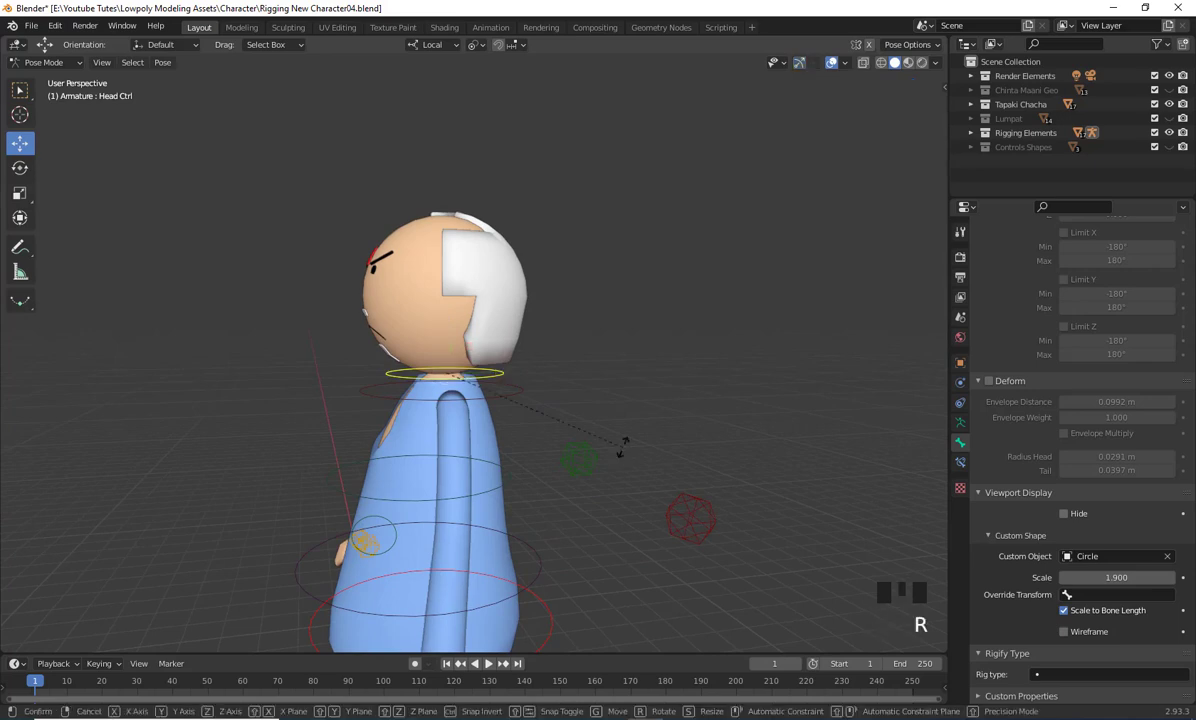
{"action": "right_click", "coordinate": [521, 479]}
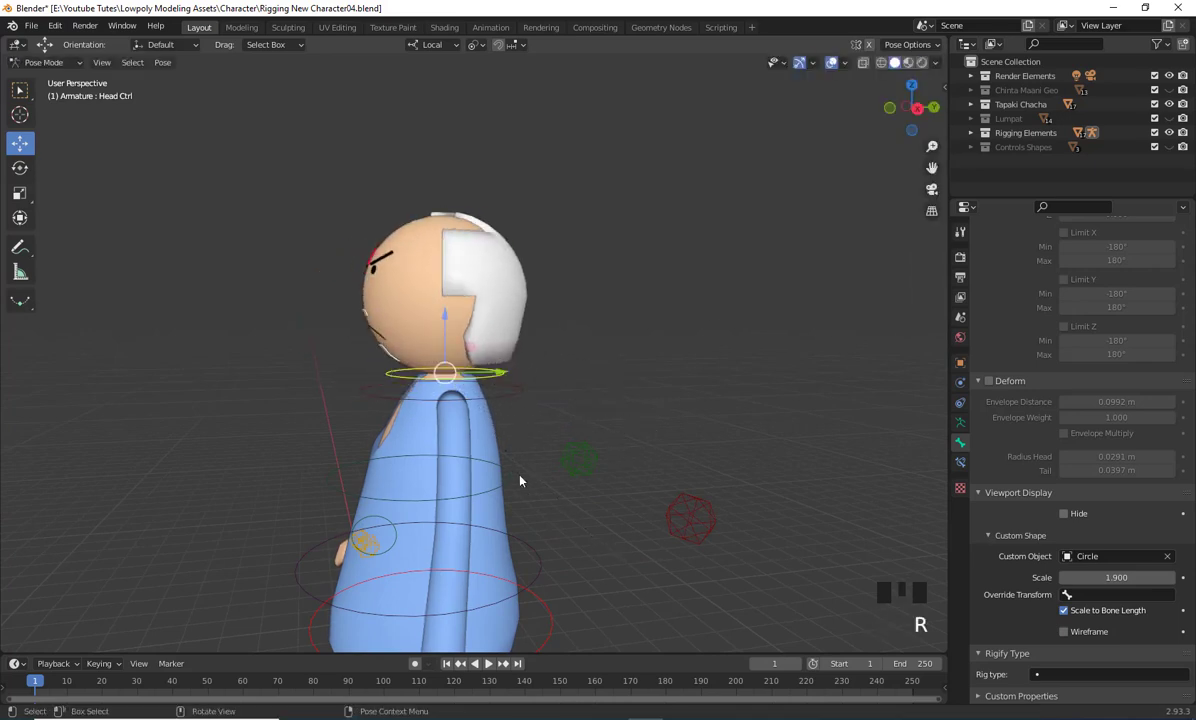
Test the head's sideways tilt from the front with a trial rotation and cancel it
{"action": "middle_click_drag", "start_coordinate": [521, 479], "coordinate": [744, 459]}
{"action": "scroll", "coordinate": [662, 507], "scroll_direction": "up", "scroll_amount": 4}
{"action": "key", "text": "r"}
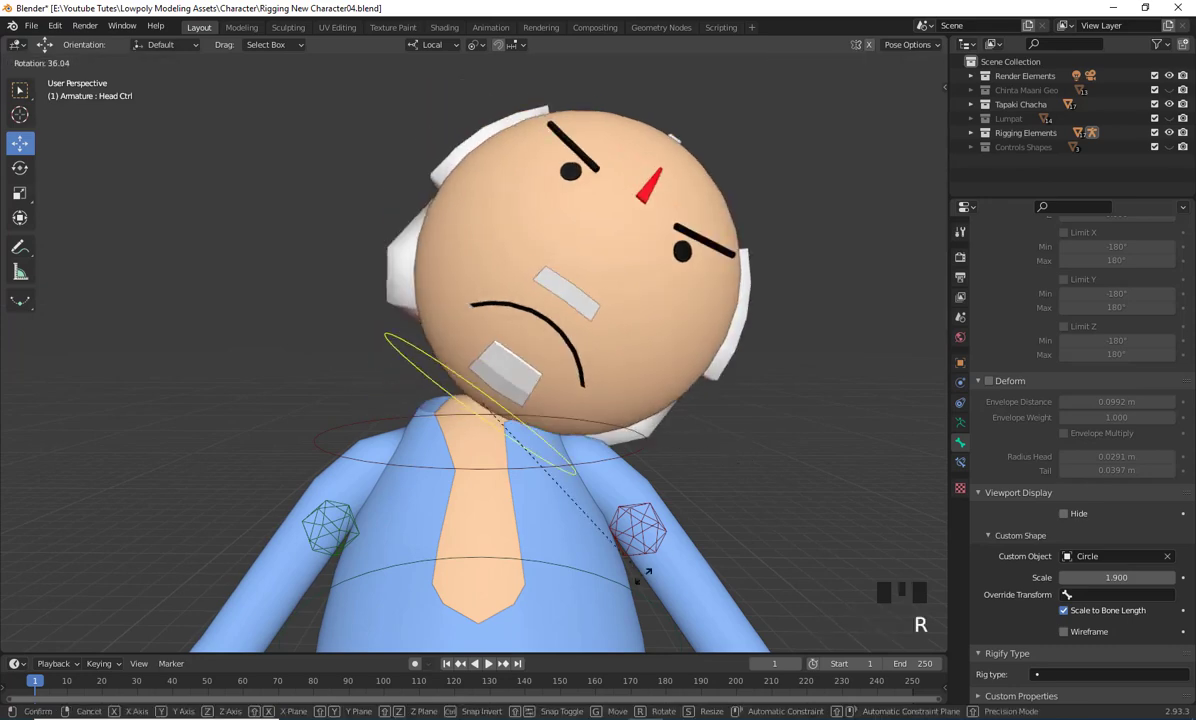
{"action": "right_click", "coordinate": [651, 478]}
Close in on the character's face and switch the armature from Pose Mode to Object Mode
{"action": "scroll", "coordinate": [651, 478], "scroll_direction": "down", "scroll_amount": 2}
{"action": "middle_click_drag", "start_coordinate": [651, 478], "coordinate": [645, 520]}
{"action": "scroll", "coordinate": [648, 525], "scroll_direction": "up", "scroll_amount": 3}
{"action": "middle_click_drag", "start_coordinate": [655, 532], "coordinate": [676, 582], "text": "shift"}
{"action": "left_click", "coordinate": [541, 208]}
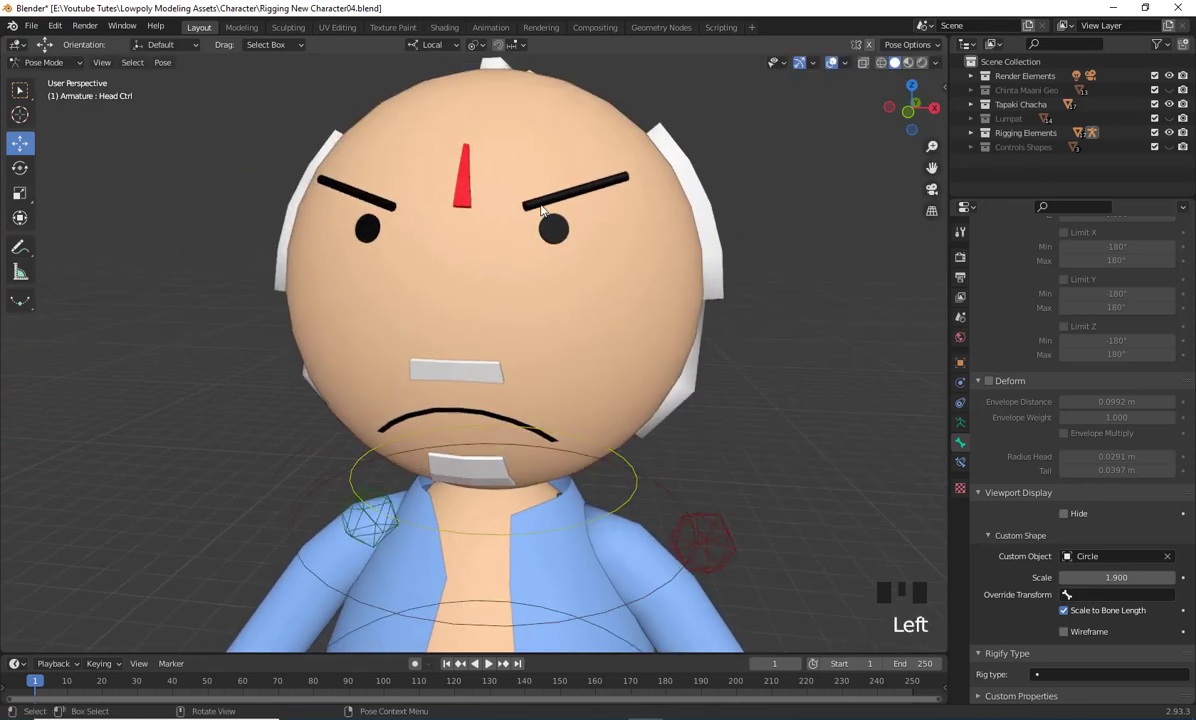
{"action": "left_click", "coordinate": [441, 233]}
{"action": "left_click", "coordinate": [62, 63]}
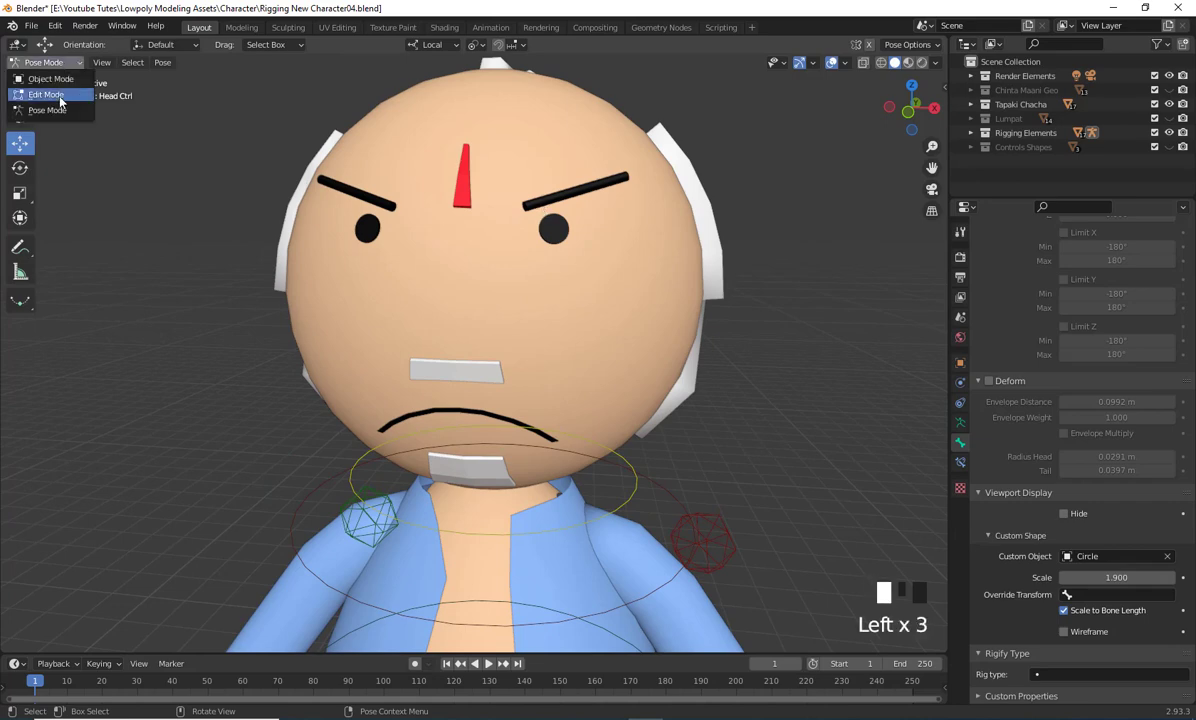
{"action": "left_click", "coordinate": [53, 76]}
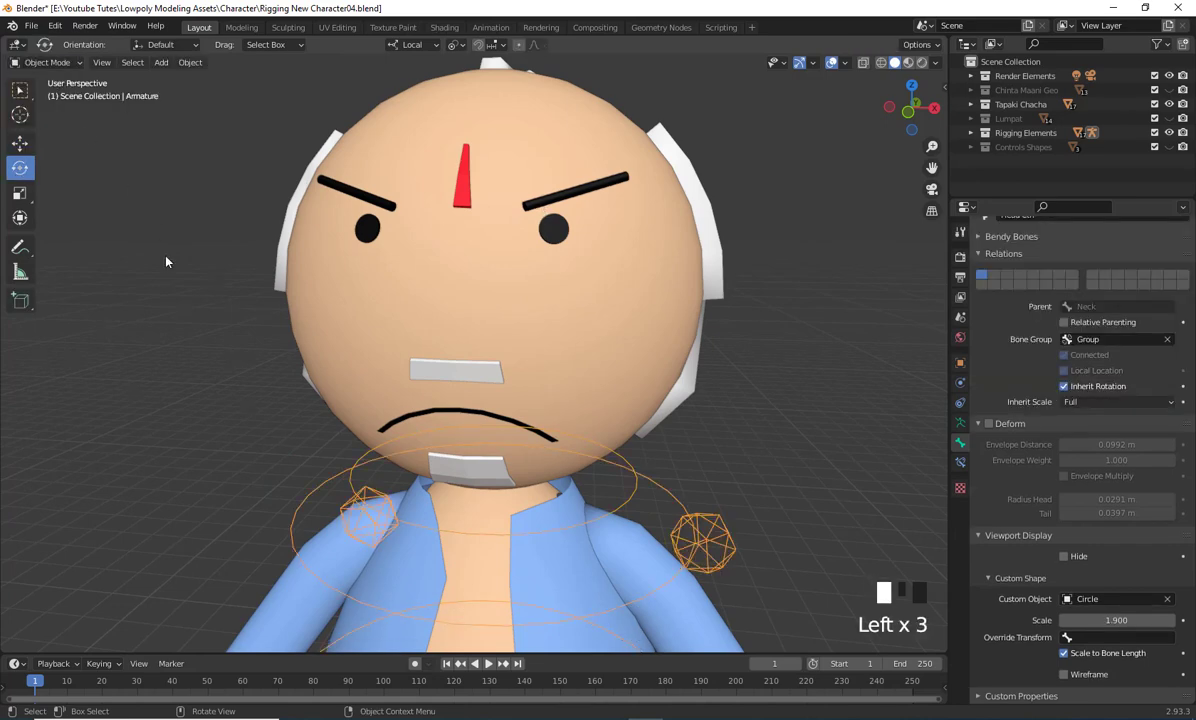
Inspect the face's separate meshes by selecting the eyebrow, moustache, beard and mouth in turn
{"action": "left_click", "coordinate": [540, 205]}
{"action": "middle_click_drag", "start_coordinate": [510, 200], "coordinate": [352, 262]}
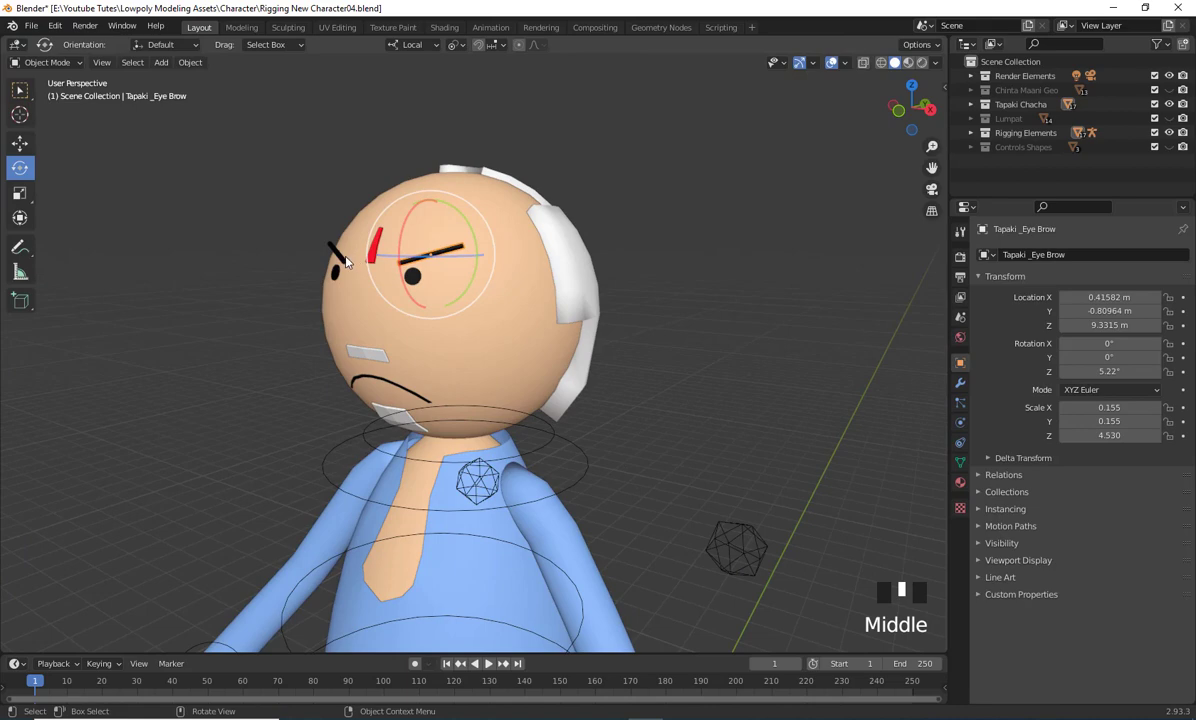
{"action": "scroll", "coordinate": [432, 292], "scroll_direction": "up", "scroll_amount": 3}
{"action": "middle_click_drag", "start_coordinate": [432, 292], "coordinate": [434, 315], "text": "shift"}
{"action": "left_click", "coordinate": [400, 302]}
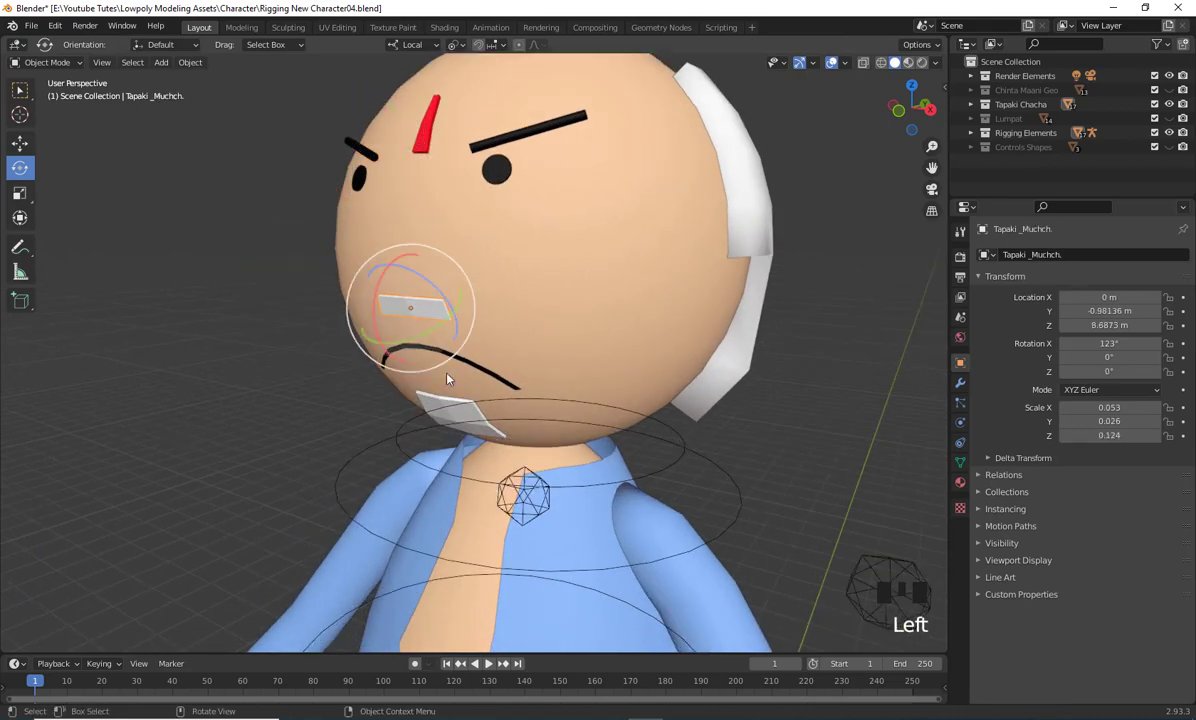
{"action": "middle_click_drag", "start_coordinate": [447, 379], "coordinate": [523, 339]}
{"action": "scroll", "coordinate": [529, 347], "scroll_direction": "up", "scroll_amount": 3}
{"action": "left_click", "coordinate": [529, 336]}
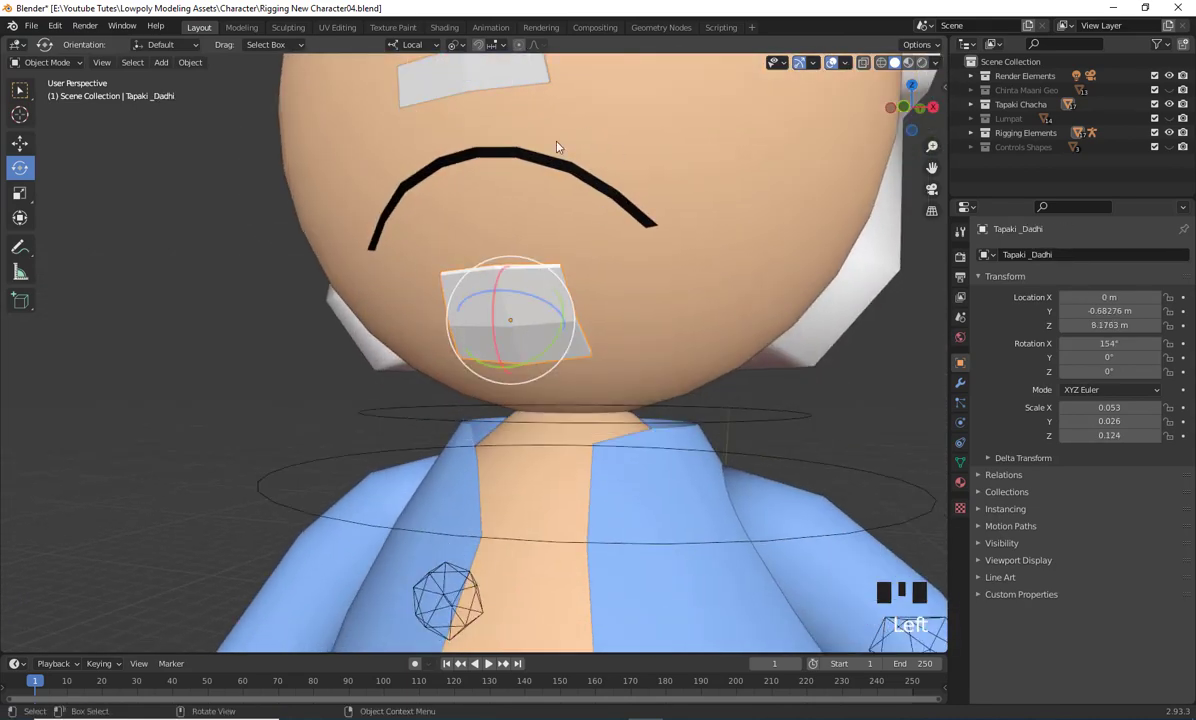
{"action": "left_click", "coordinate": [518, 157]}
{"action": "scroll", "coordinate": [569, 258], "scroll_direction": "down", "scroll_amount": 4}
{"action": "middle_click_drag", "start_coordinate": [569, 258], "coordinate": [534, 309], "text": "shift"}
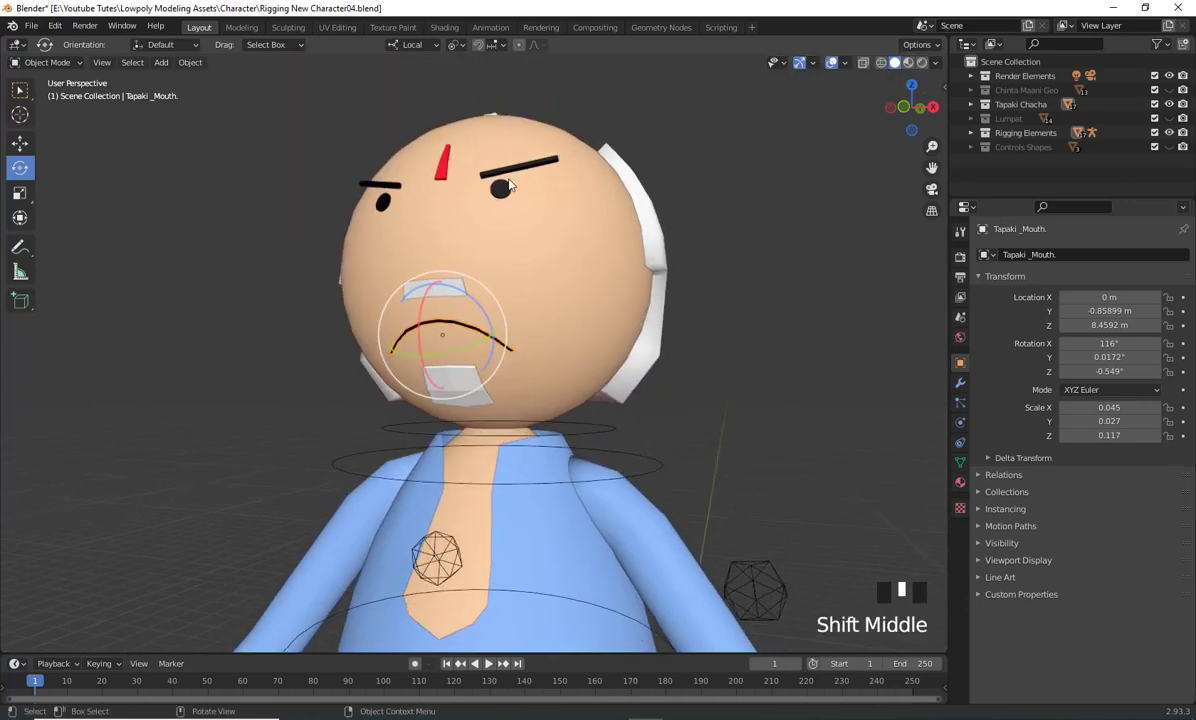
Inspect the eye, moustache and mouth meshes around the face, finishing with the mouth mesh selected
{"action": "left_click", "coordinate": [504, 190]}
{"action": "middle_click_drag", "start_coordinate": [504, 190], "coordinate": [434, 207]}
{"action": "left_click", "coordinate": [508, 259]}
{"action": "scroll", "coordinate": [475, 296], "scroll_direction": "down", "scroll_amount": 3}
{"action": "scroll", "coordinate": [419, 315], "scroll_direction": "up", "scroll_amount": 2}
{"action": "left_click", "coordinate": [398, 352]}
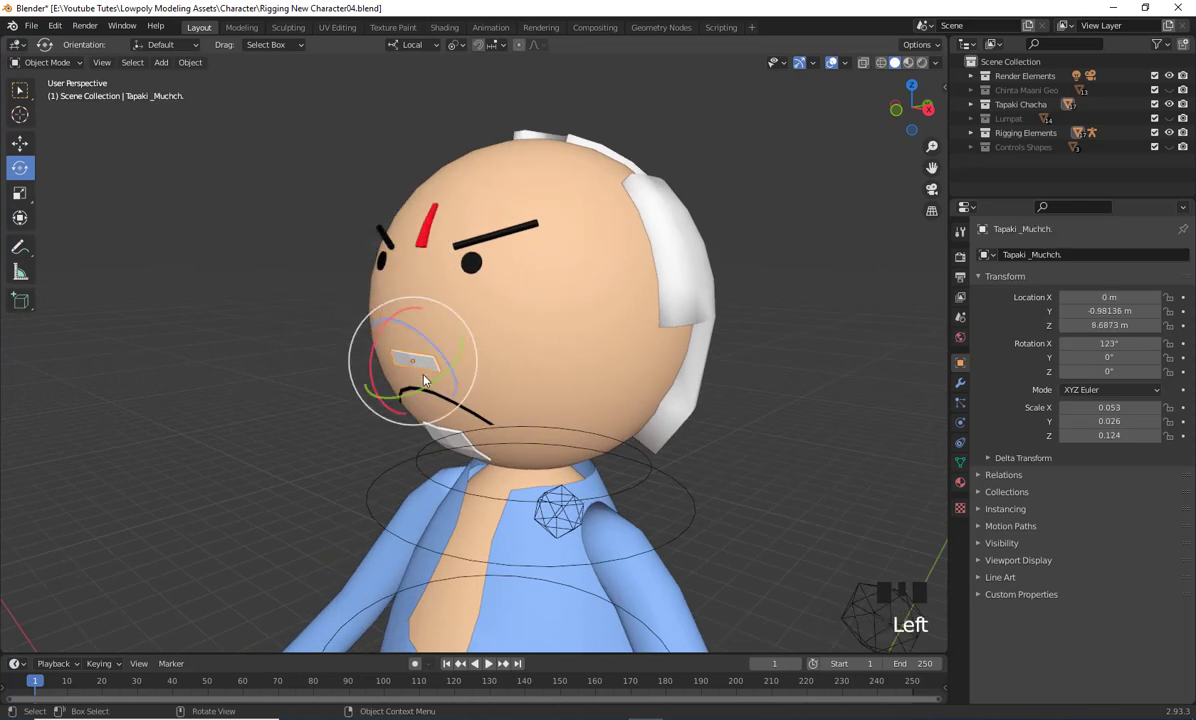
{"action": "left_click", "coordinate": [474, 416]}
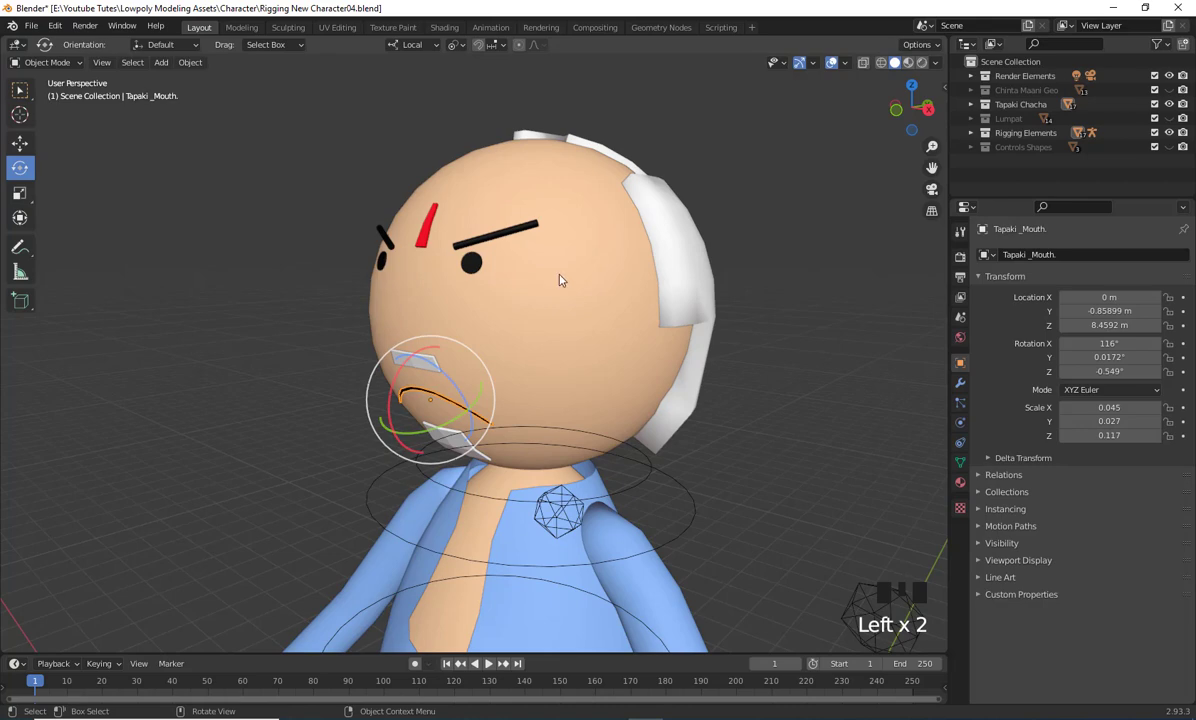
{"action": "scroll", "coordinate": [560, 280], "scroll_direction": "down", "scroll_amount": 3}
{"action": "middle_click_drag", "start_coordinate": [521, 301], "coordinate": [770, 369], "text": "shift"}
{"action": "scroll", "coordinate": [583, 262], "scroll_direction": "up", "scroll_amount": 2}
{"action": "scroll", "coordinate": [681, 355], "scroll_direction": "up", "scroll_amount": 3}
{"action": "scroll", "coordinate": [686, 345], "scroll_direction": "down", "scroll_amount": 2}
{"action": "scroll", "coordinate": [702, 315], "scroll_direction": "up", "scroll_amount": 2}
{"action": "scroll", "coordinate": [713, 379], "scroll_direction": "up", "scroll_amount": 2}
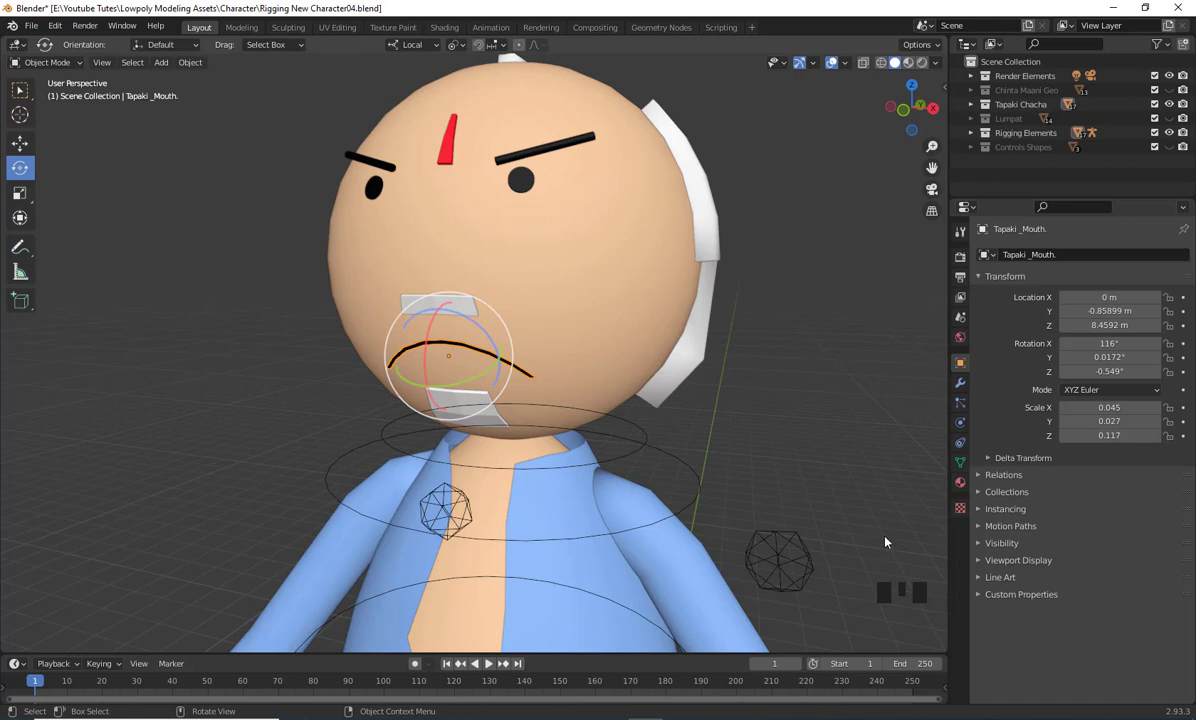
Add a Basis shape key to the mouth mesh
{"action": "left_click", "coordinate": [961, 463]}
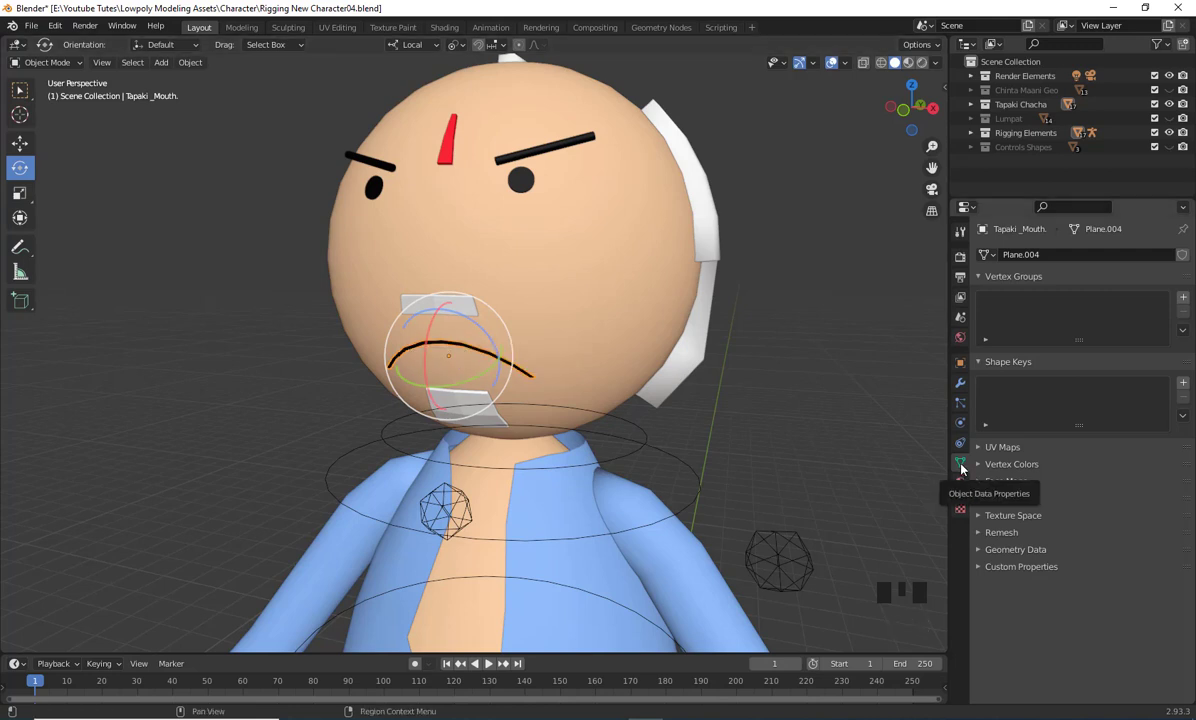
{"action": "middle_click_drag", "start_coordinate": [458, 362], "coordinate": [533, 330]}
{"action": "scroll", "coordinate": [788, 475], "scroll_direction": "down", "scroll_amount": 2}
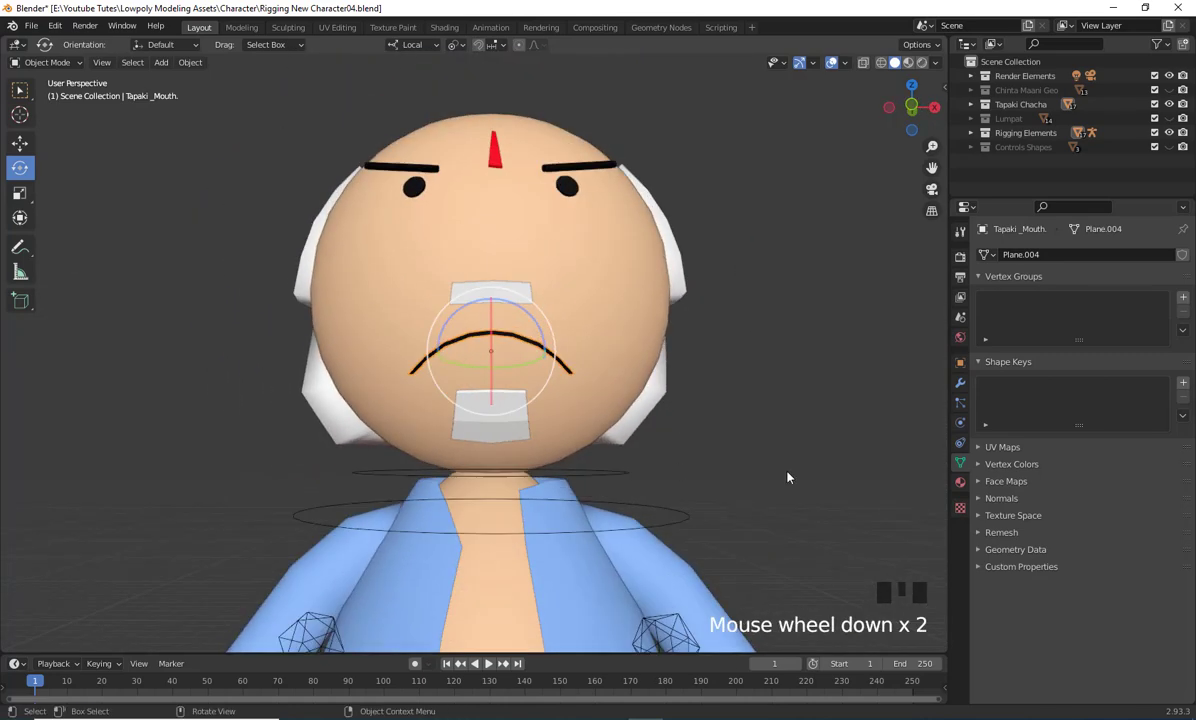
{"action": "middle_click_drag", "start_coordinate": [788, 475], "coordinate": [751, 528], "text": "shift"}
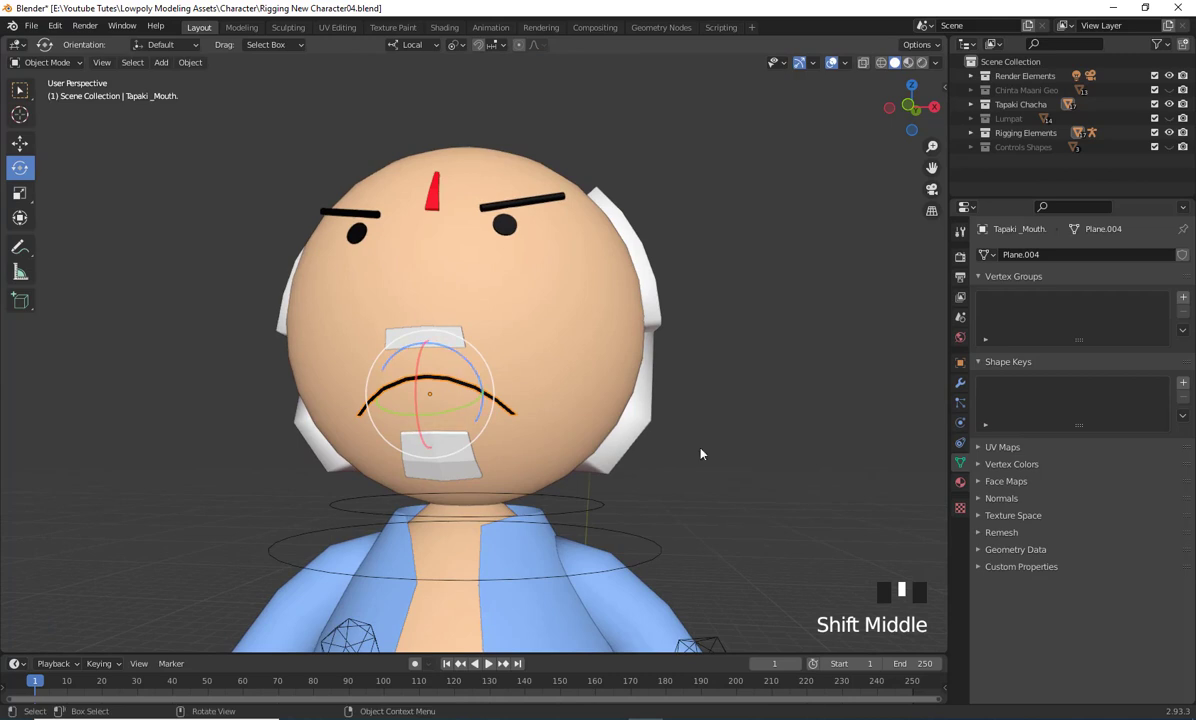
{"action": "middle_click_drag", "start_coordinate": [702, 454], "coordinate": [829, 461]}
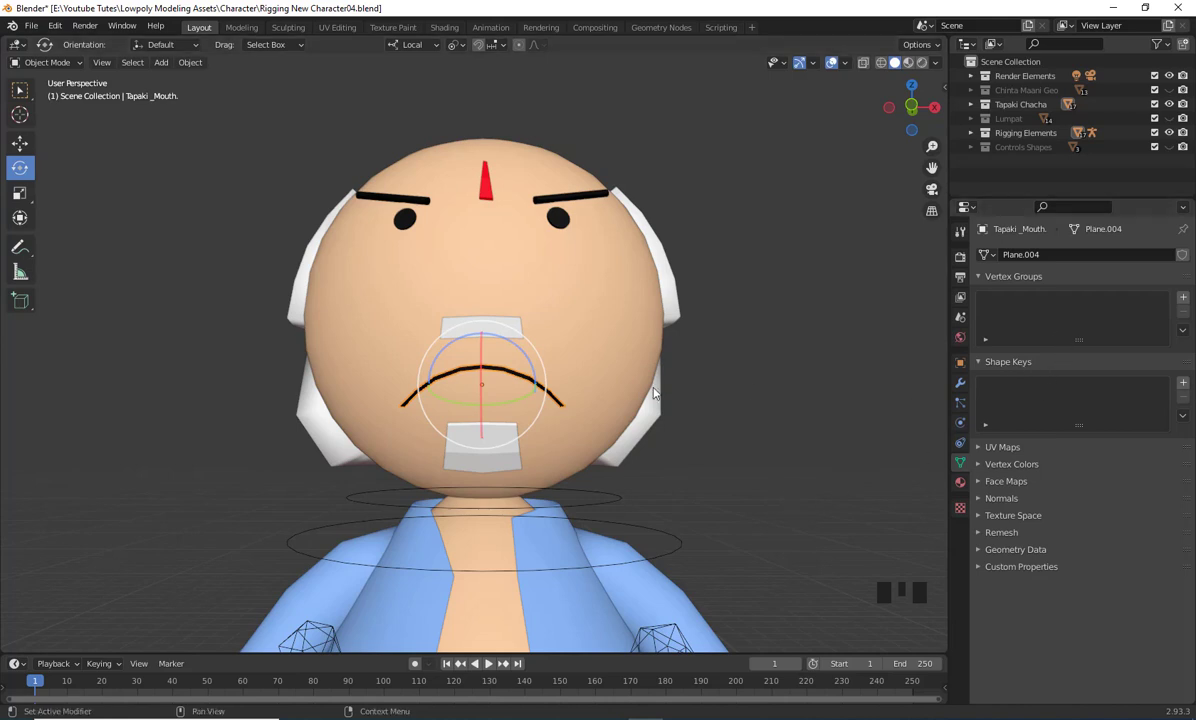
{"action": "left_click", "coordinate": [1184, 384]}
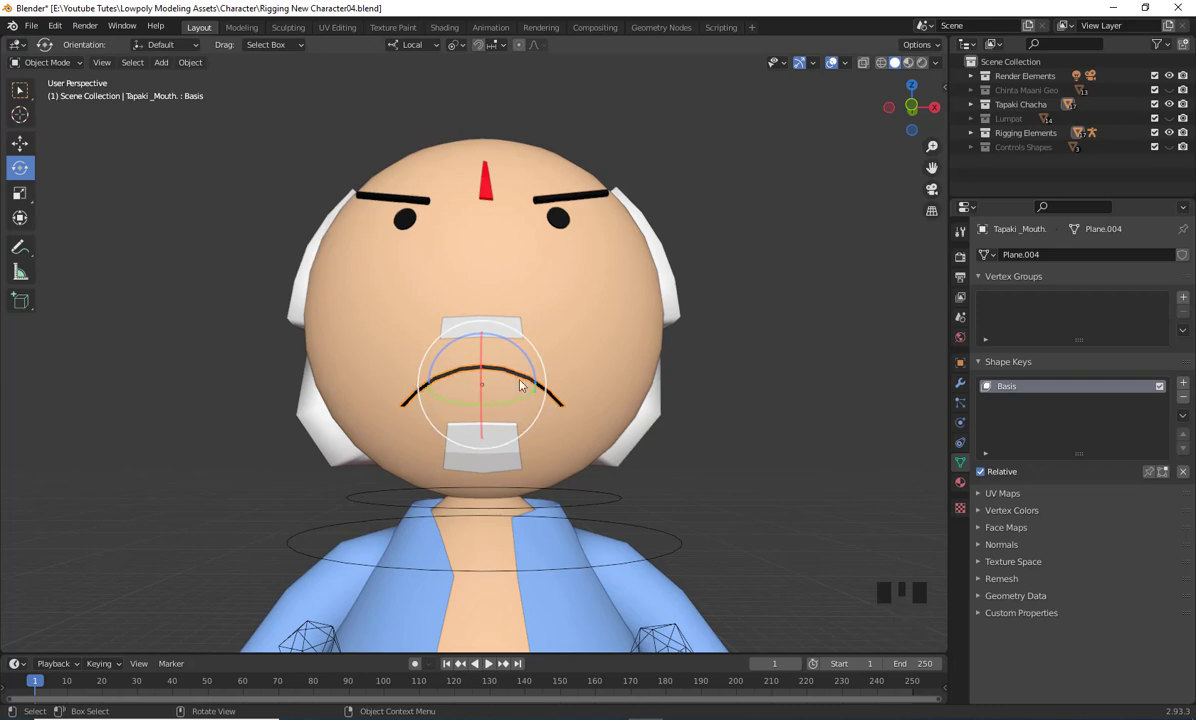
Add a second shape key to the mouth and name it Open Mouth
{"action": "middle_click_drag", "start_coordinate": [520, 385], "coordinate": [393, 374]}
{"action": "scroll", "coordinate": [567, 499], "scroll_direction": "up", "scroll_amount": 3}
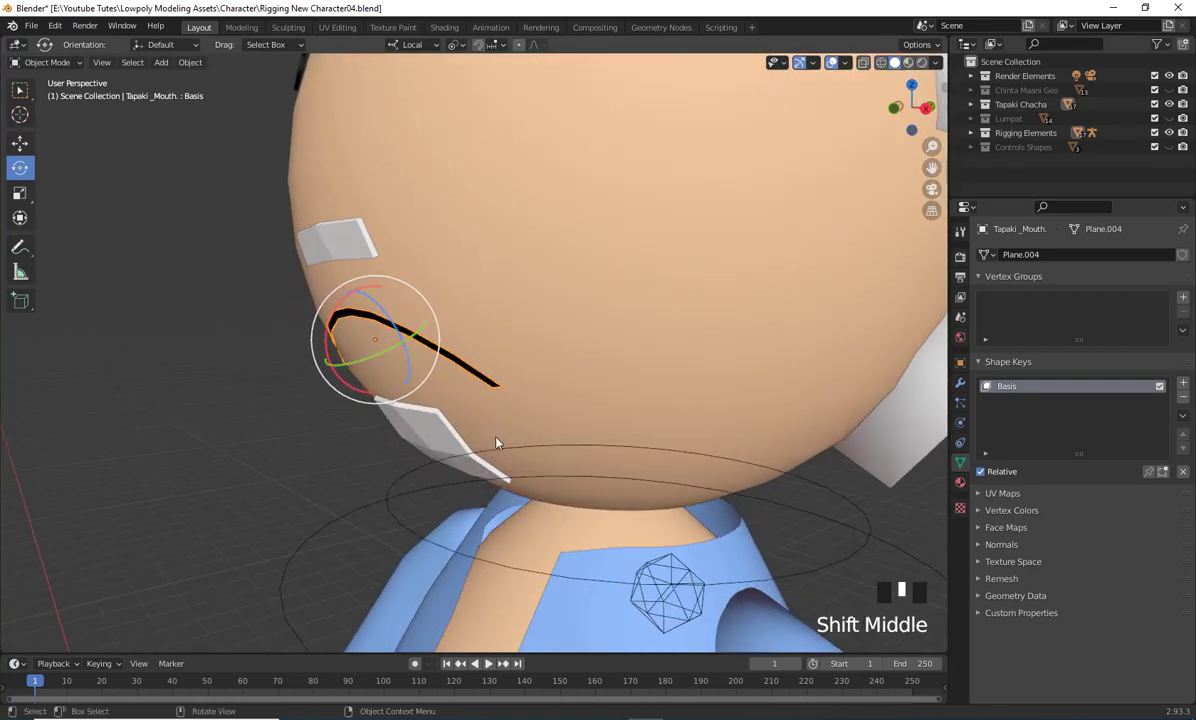
{"action": "middle_click_drag", "start_coordinate": [496, 442], "coordinate": [530, 482], "text": "shift"}
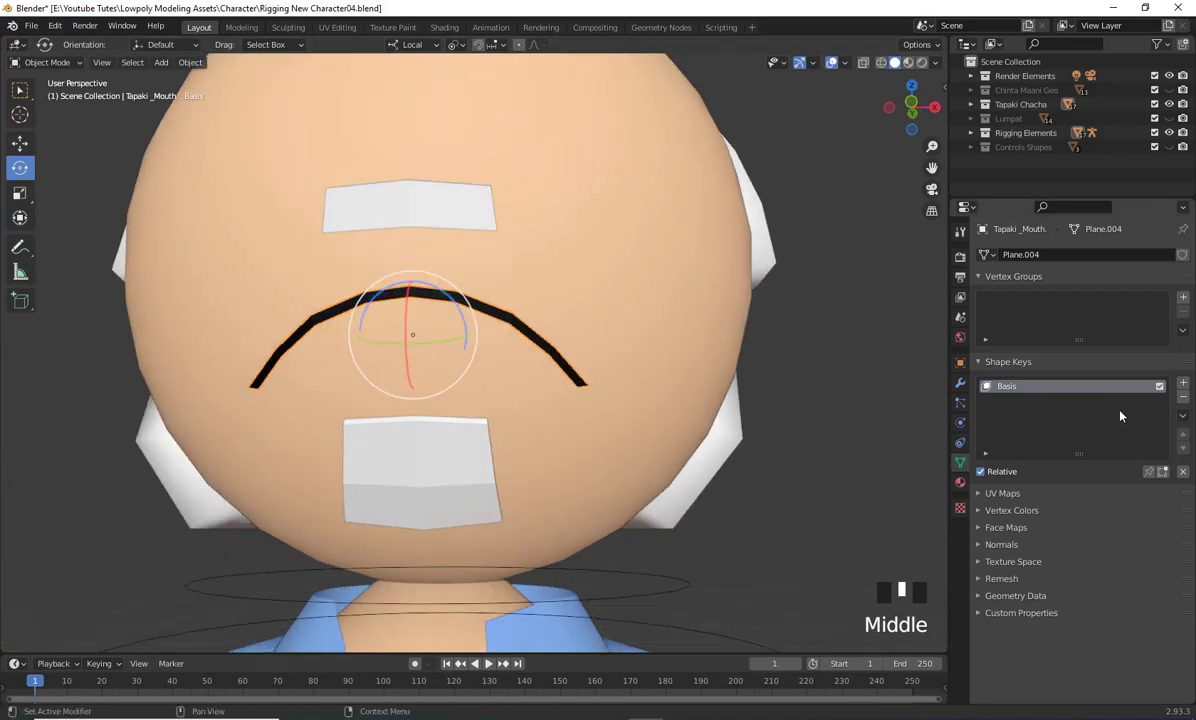
{"action": "left_click", "coordinate": [1183, 383]}
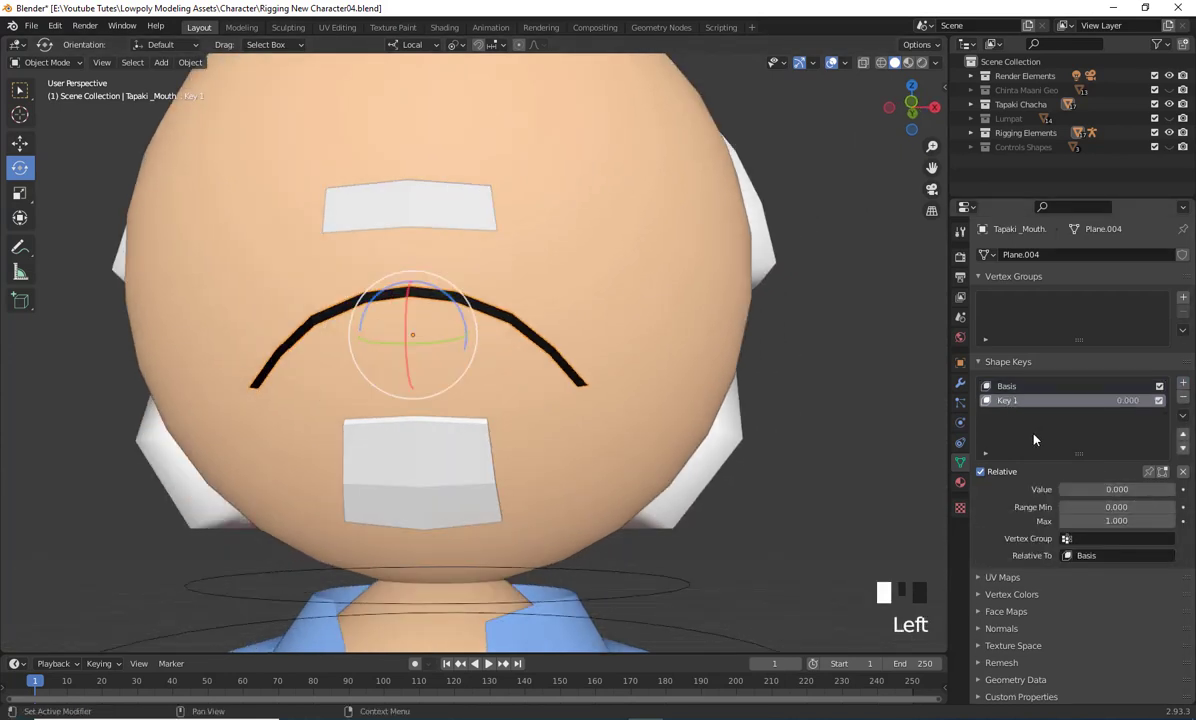
{"action": "double_click", "coordinate": [1022, 402]}
{"action": "key", "text": "Left"}
{"action": "key", "text": "Left"}
{"action": "key", "text": "Left"}
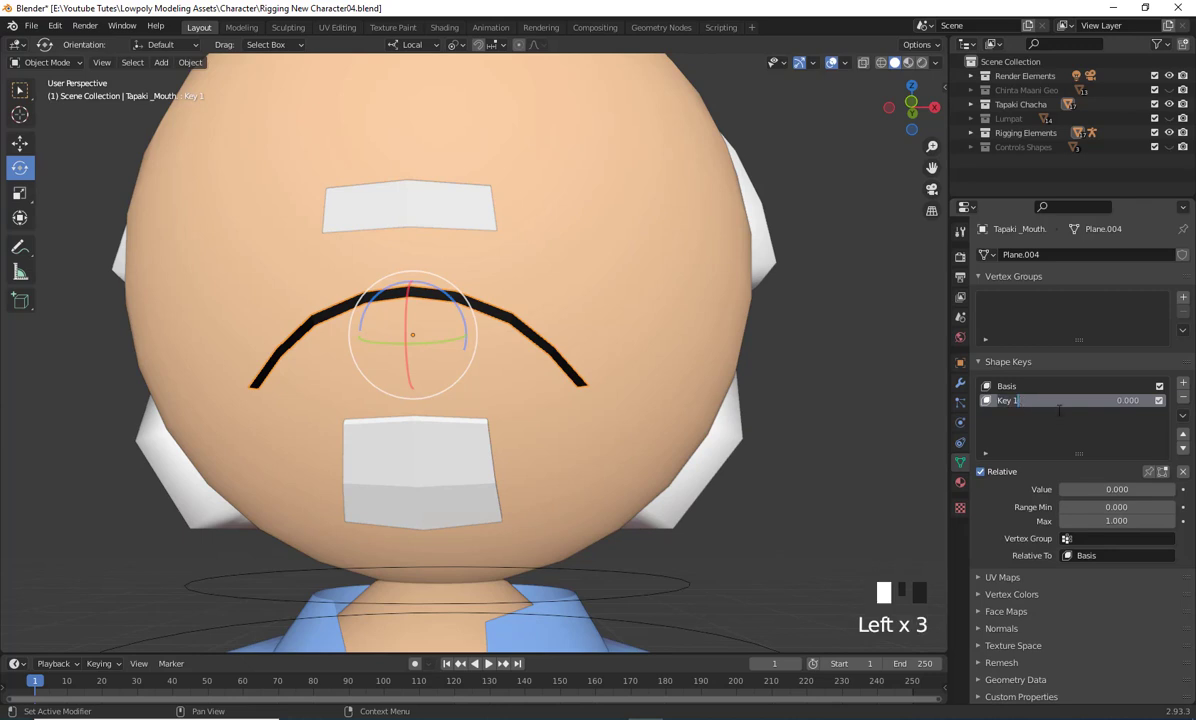
{"action": "type", "text": "Open Mouth"}
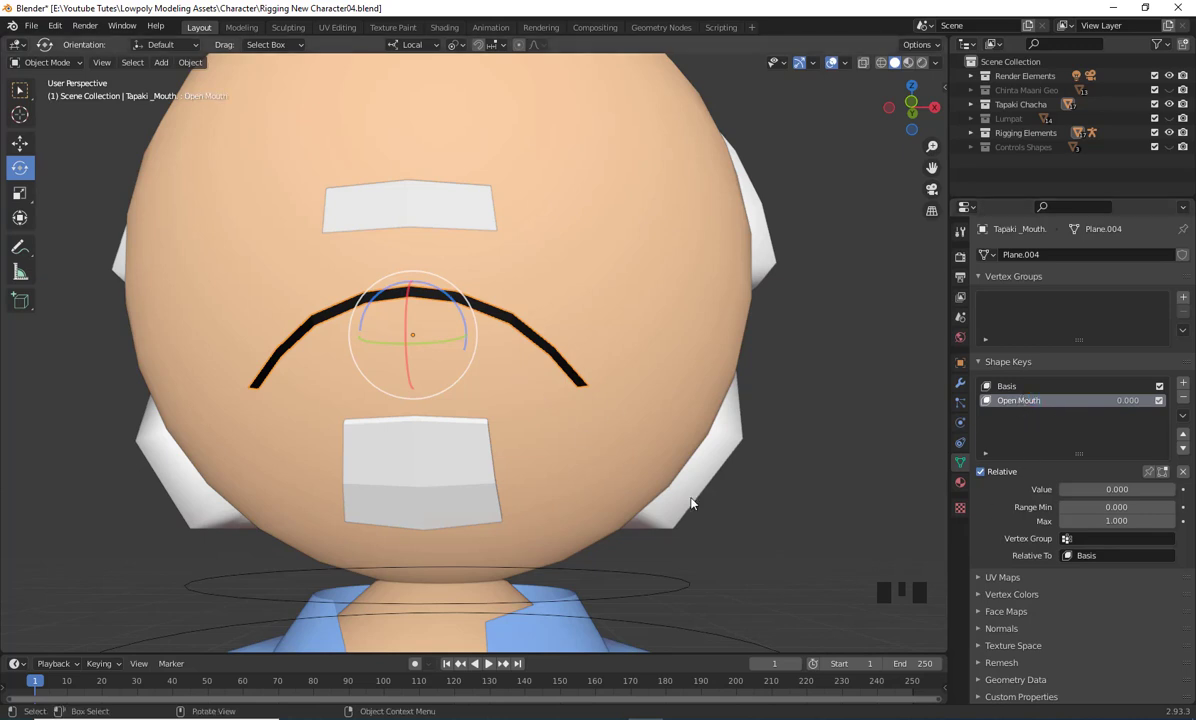
In Edit Mode on the Open Mouth key, move the mouth's whole lower edge down about 0.214 m along local Y
{"action": "middle_click_drag", "start_coordinate": [690, 503], "coordinate": [622, 486]}
{"action": "left_click", "coordinate": [47, 62]}
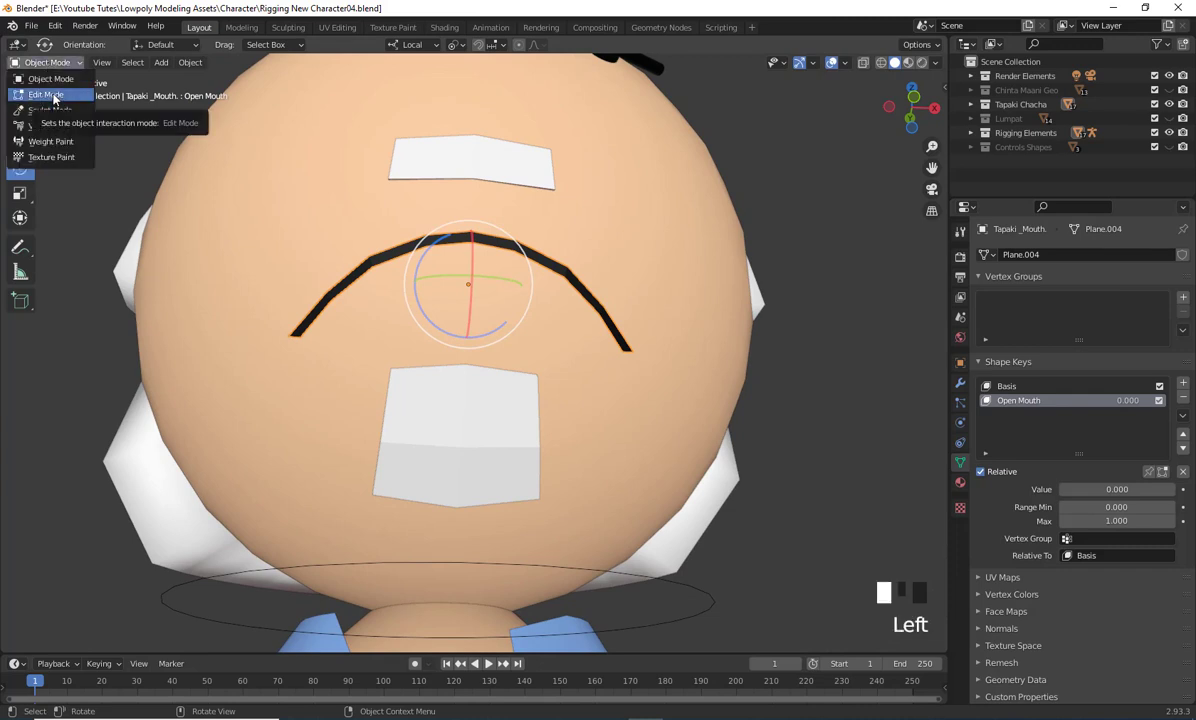
{"action": "left_click", "coordinate": [47, 95]}
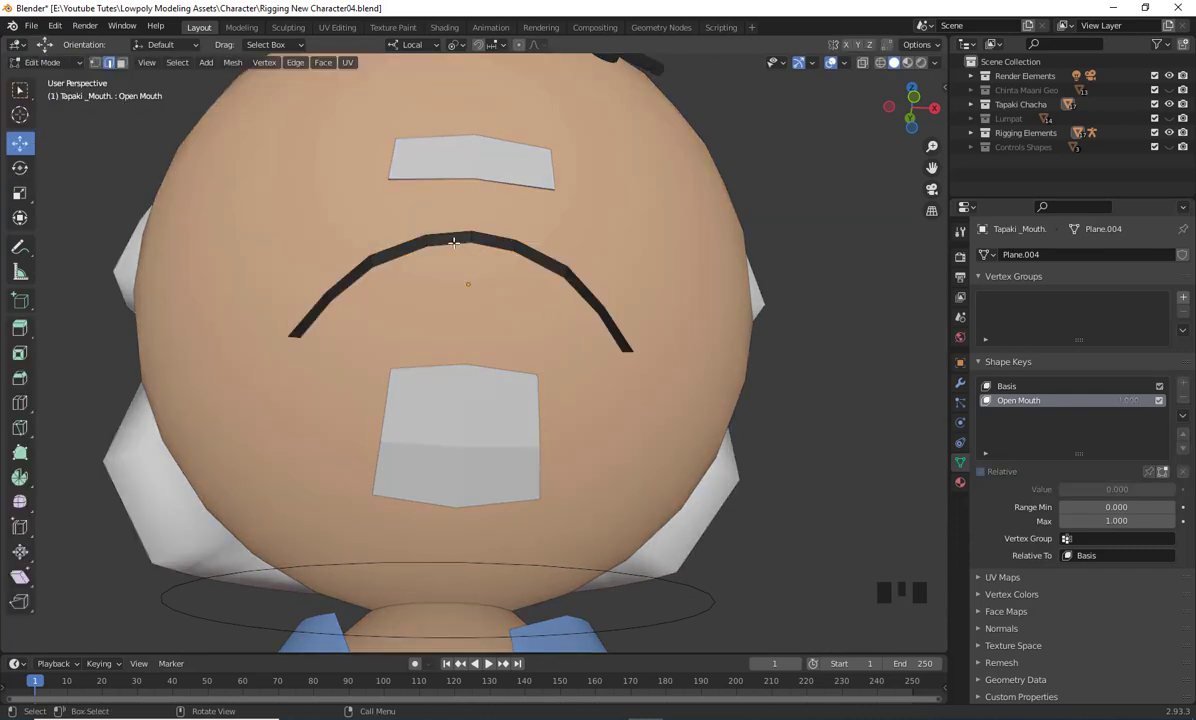
{"action": "left_click", "coordinate": [452, 243]}
{"action": "left_click", "coordinate": [533, 258], "text": "shift"}
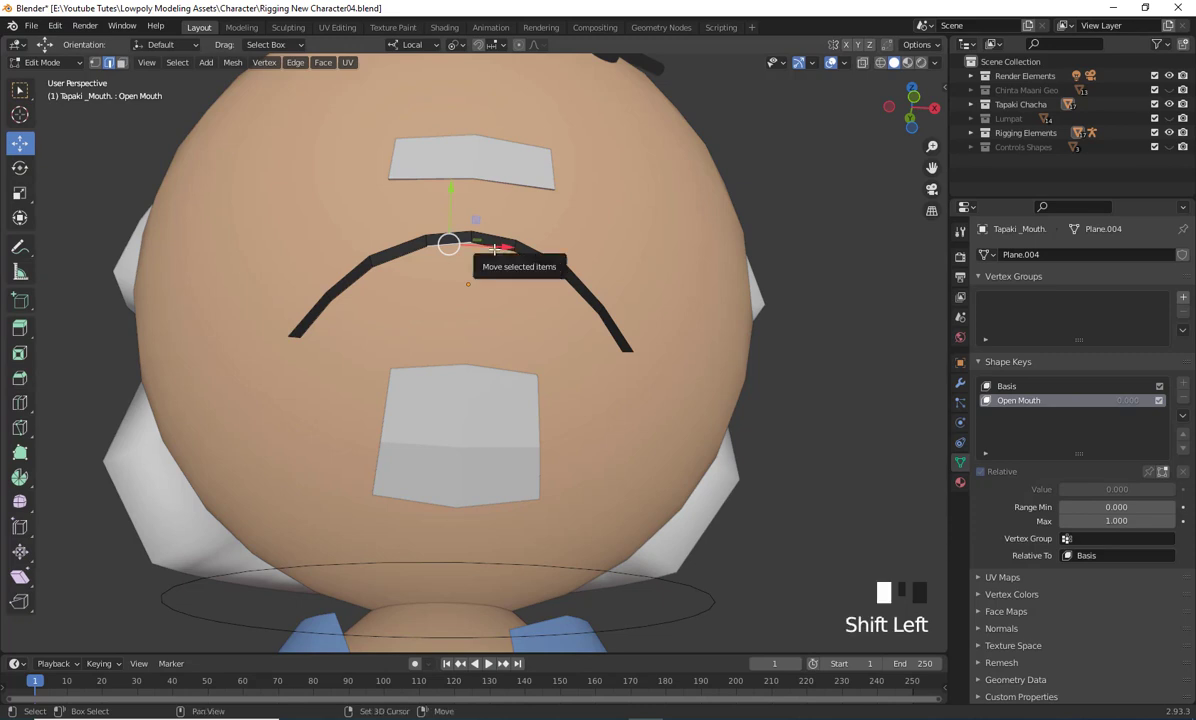
{"action": "left_click", "coordinate": [549, 270], "text": "shift"}
{"action": "left_click", "coordinate": [547, 268], "text": "shift"}
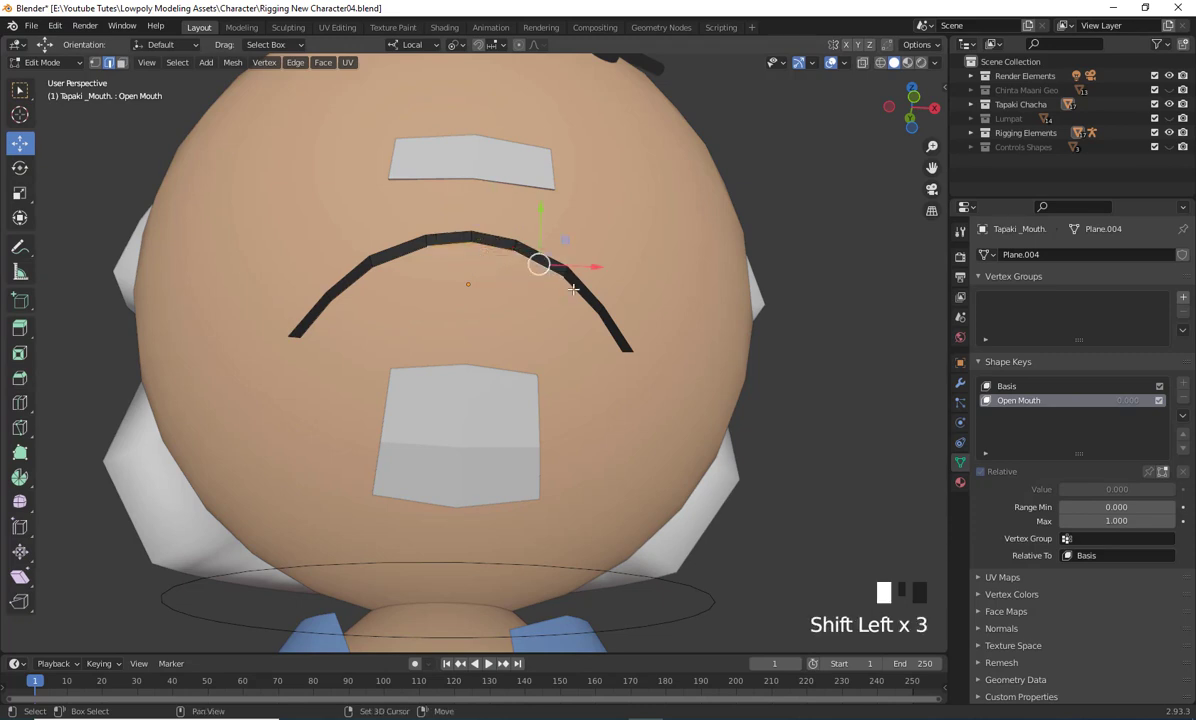
{"action": "left_click", "coordinate": [602, 340], "text": "shift"}
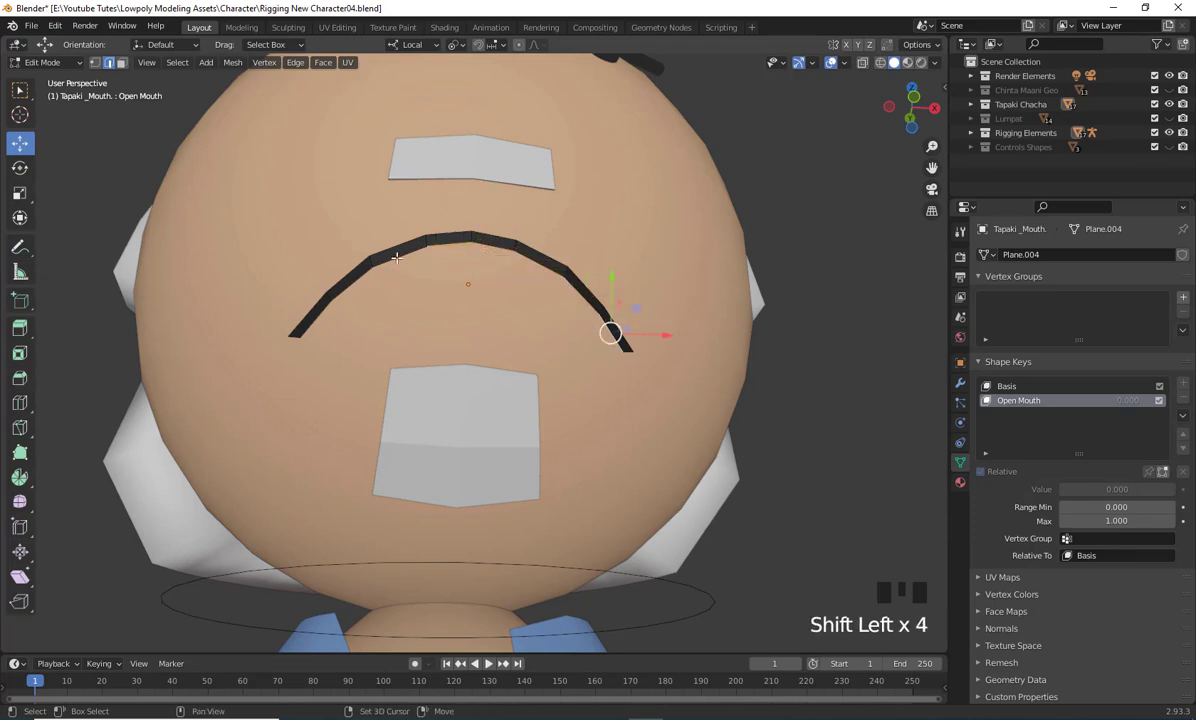
{"action": "left_click", "coordinate": [312, 321]}
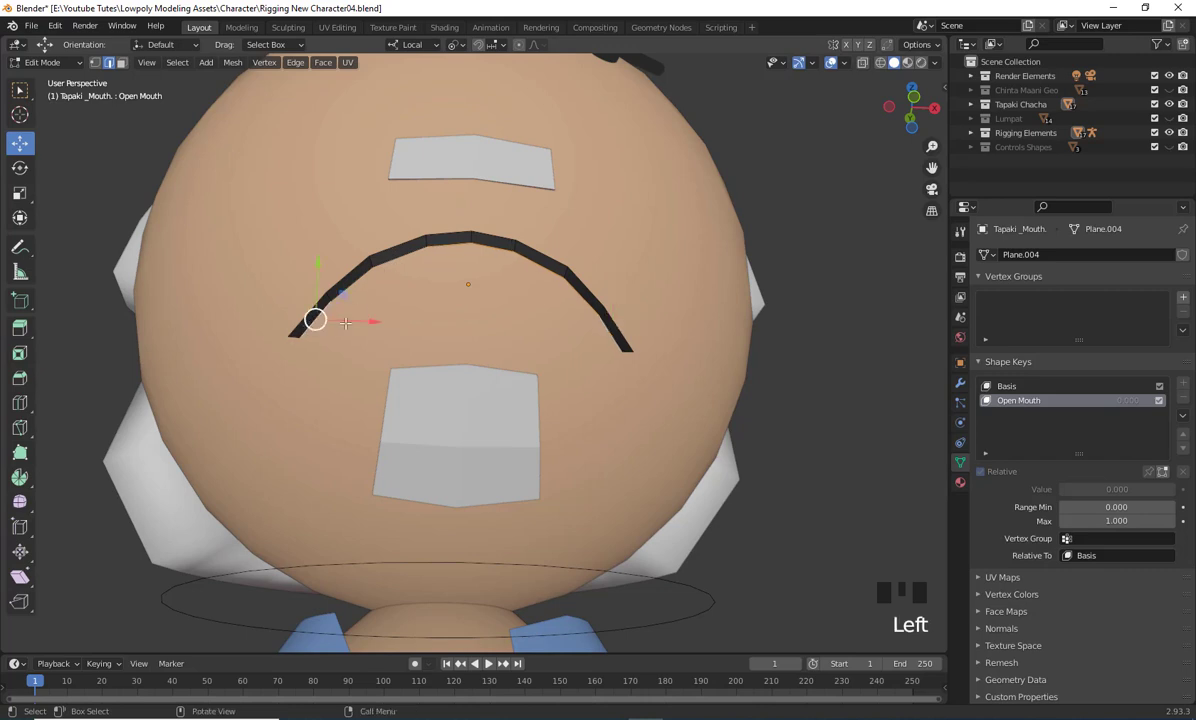
{"action": "left_click", "coordinate": [610, 330], "text": "ctrl+shift"}
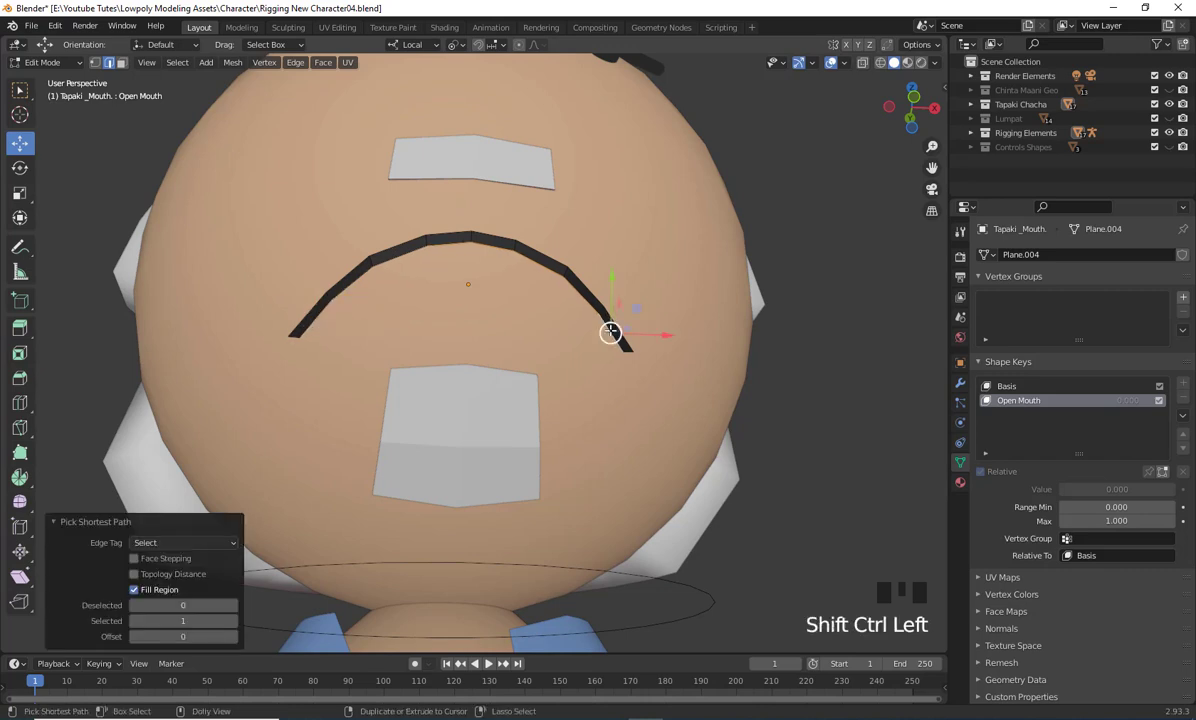
{"action": "left_click_drag", "start_coordinate": [610, 332], "coordinate": [622, 384]}
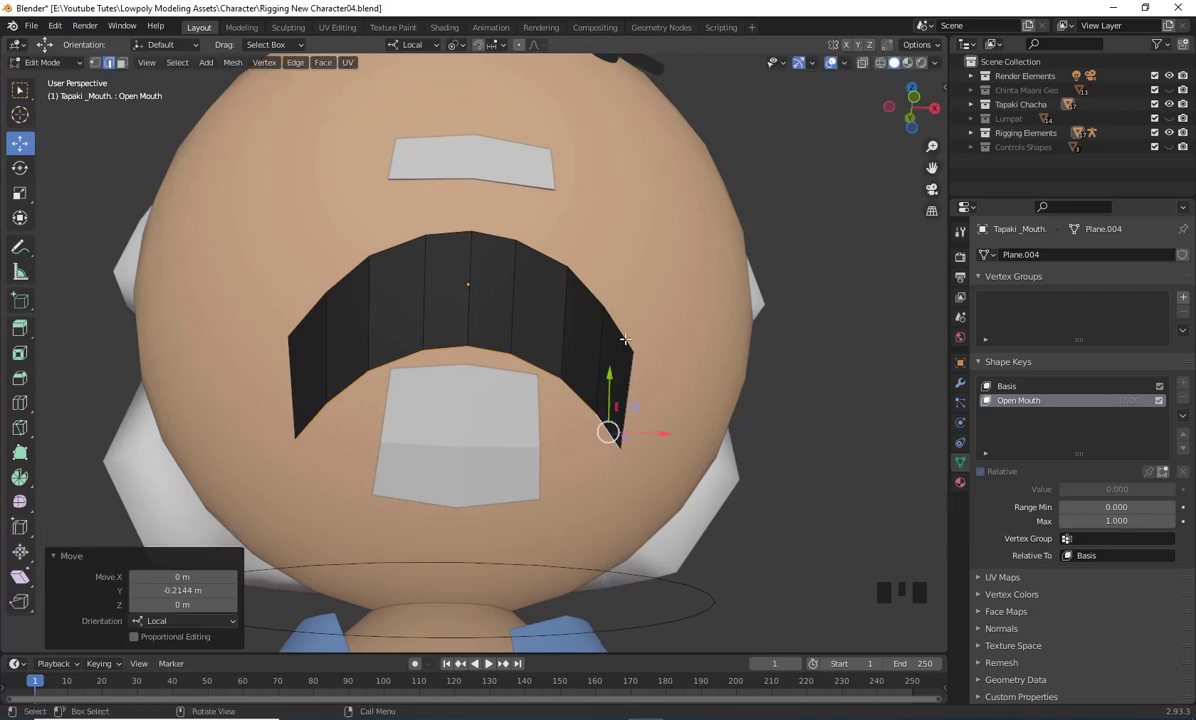
Raise the mouth's whole upper edge about 0.1 m along local Y and pull it outward about 0.007 m along local Z
{"action": "left_click", "coordinate": [620, 331]}
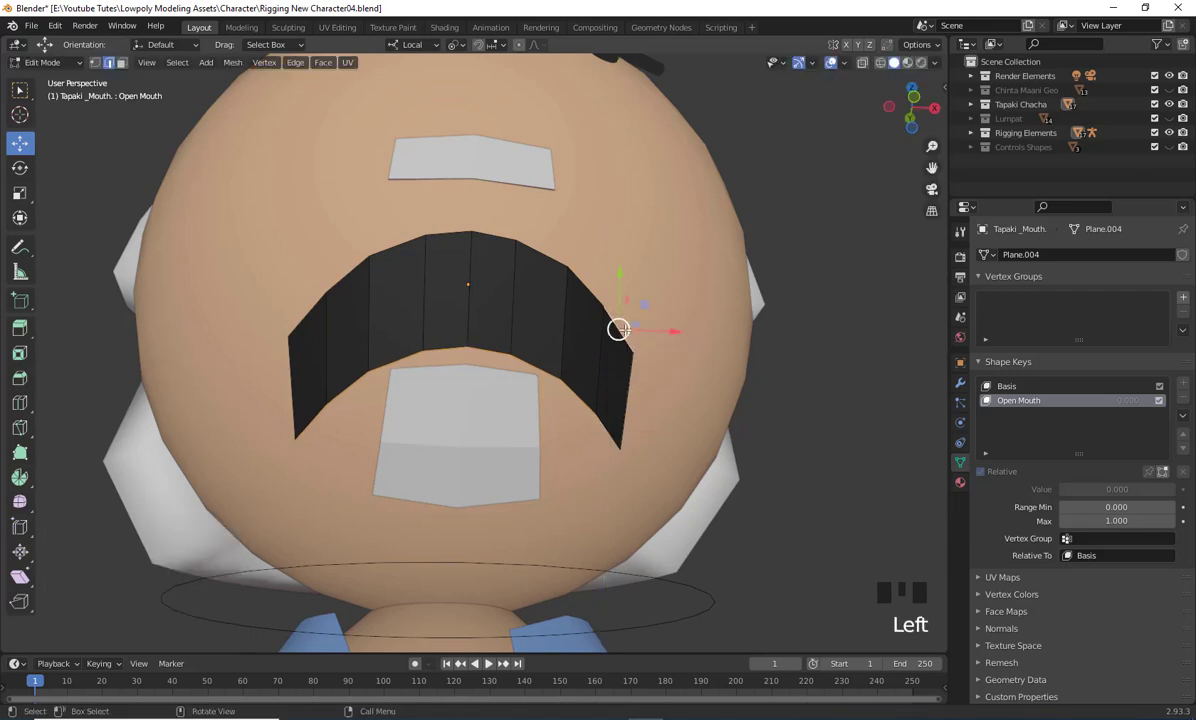
{"action": "left_click", "coordinate": [310, 306], "text": "ctrl"}
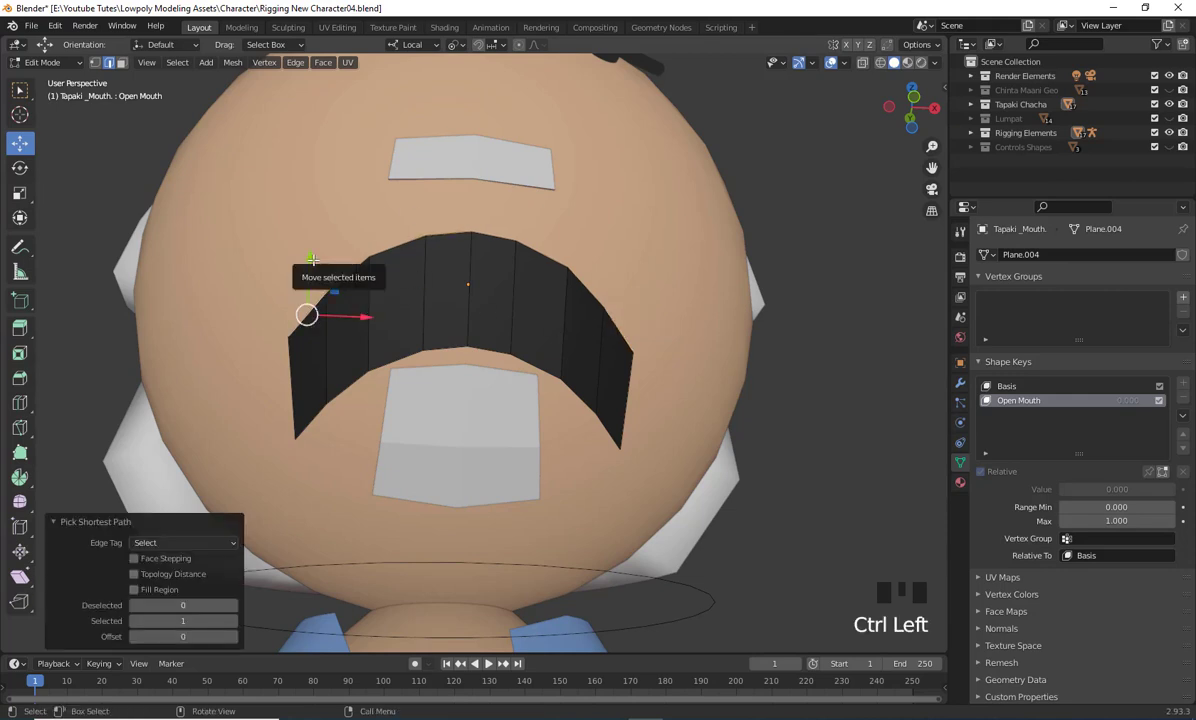
{"action": "left_click_drag", "start_coordinate": [313, 258], "coordinate": [316, 218]}
{"action": "left_click_drag", "start_coordinate": [317, 216], "coordinate": [318, 208]}
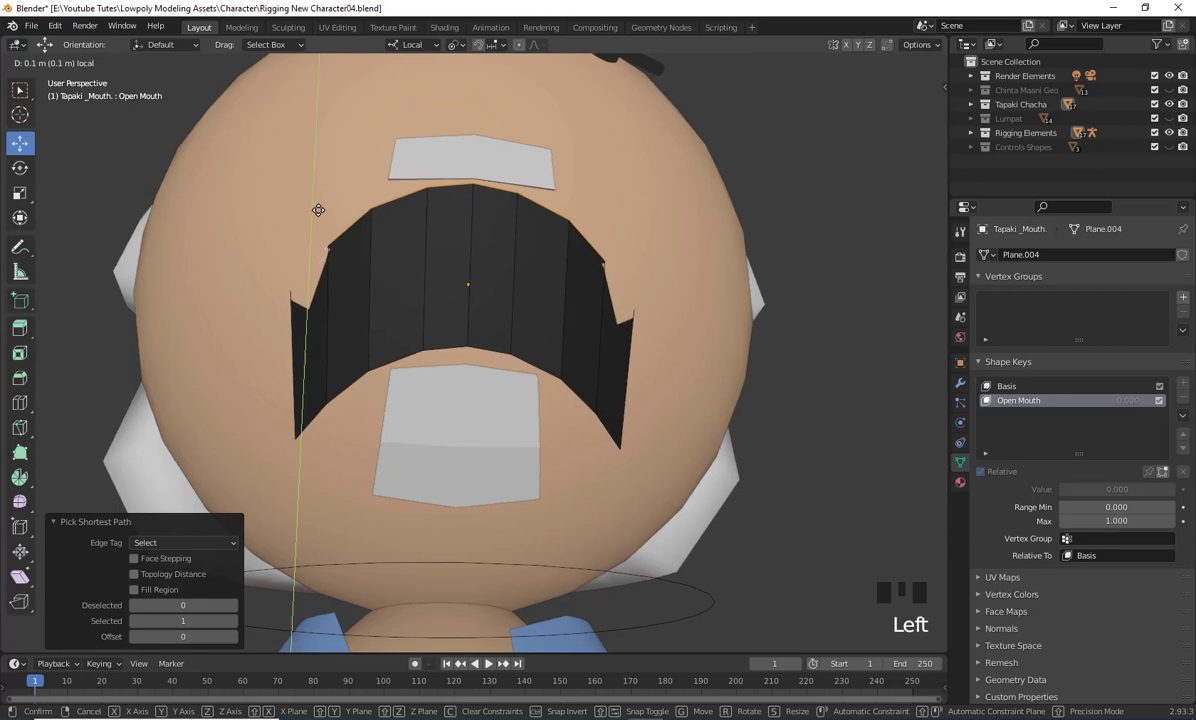
{"action": "middle_click_drag", "start_coordinate": [512, 372], "coordinate": [408, 403]}
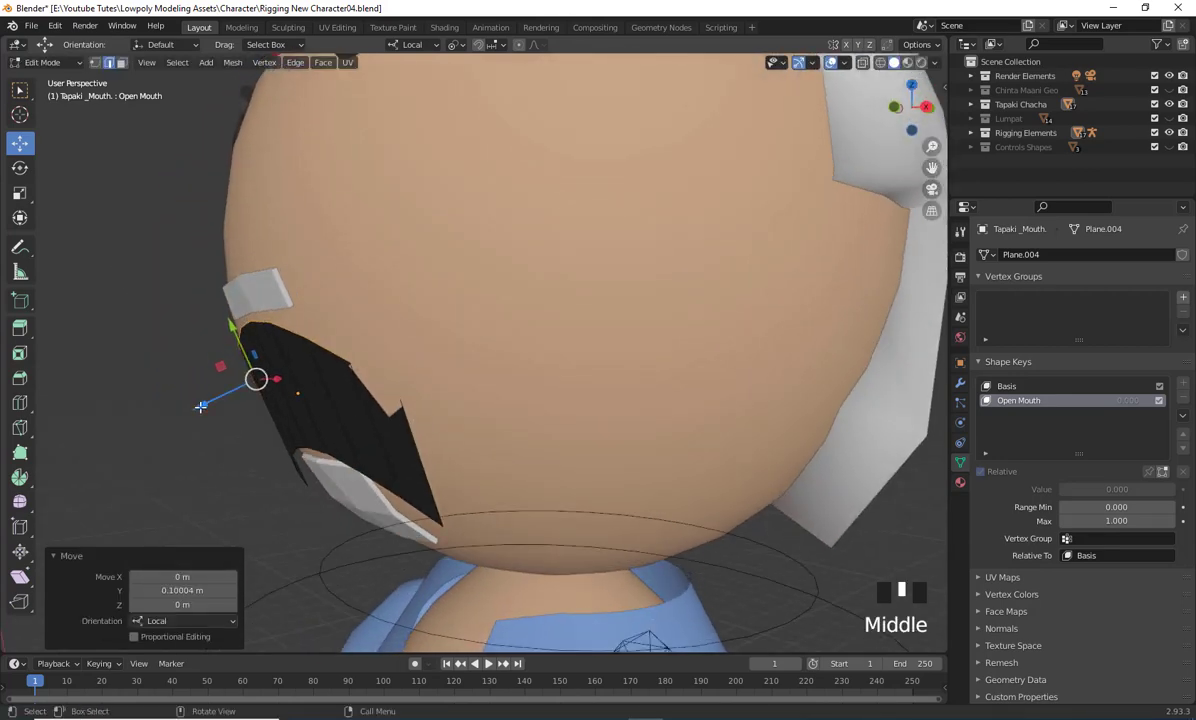
{"action": "left_click_drag", "start_coordinate": [200, 406], "coordinate": [195, 411]}
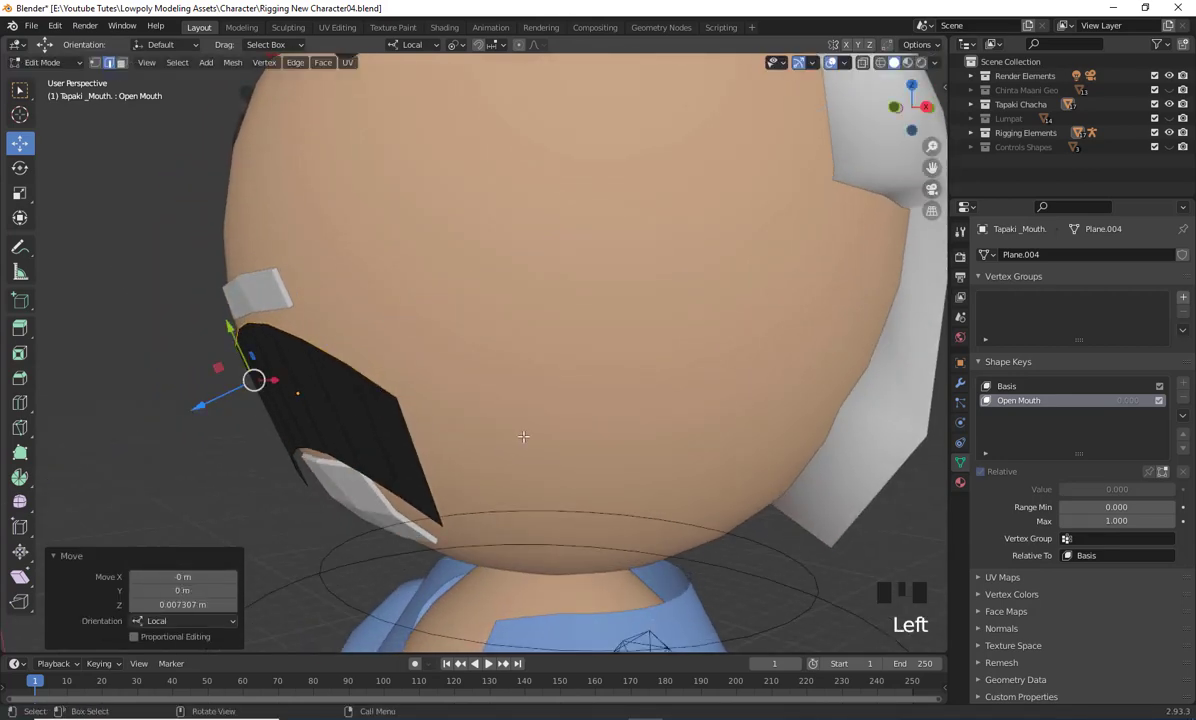
Select the mouth's whole lower edge and push it inward about 0.007 m along local Z
{"action": "middle_click_drag", "start_coordinate": [448, 422], "coordinate": [637, 341]}
{"action": "scroll", "coordinate": [739, 421], "scroll_direction": "up", "scroll_amount": 2}
{"action": "left_click", "coordinate": [527, 261]}
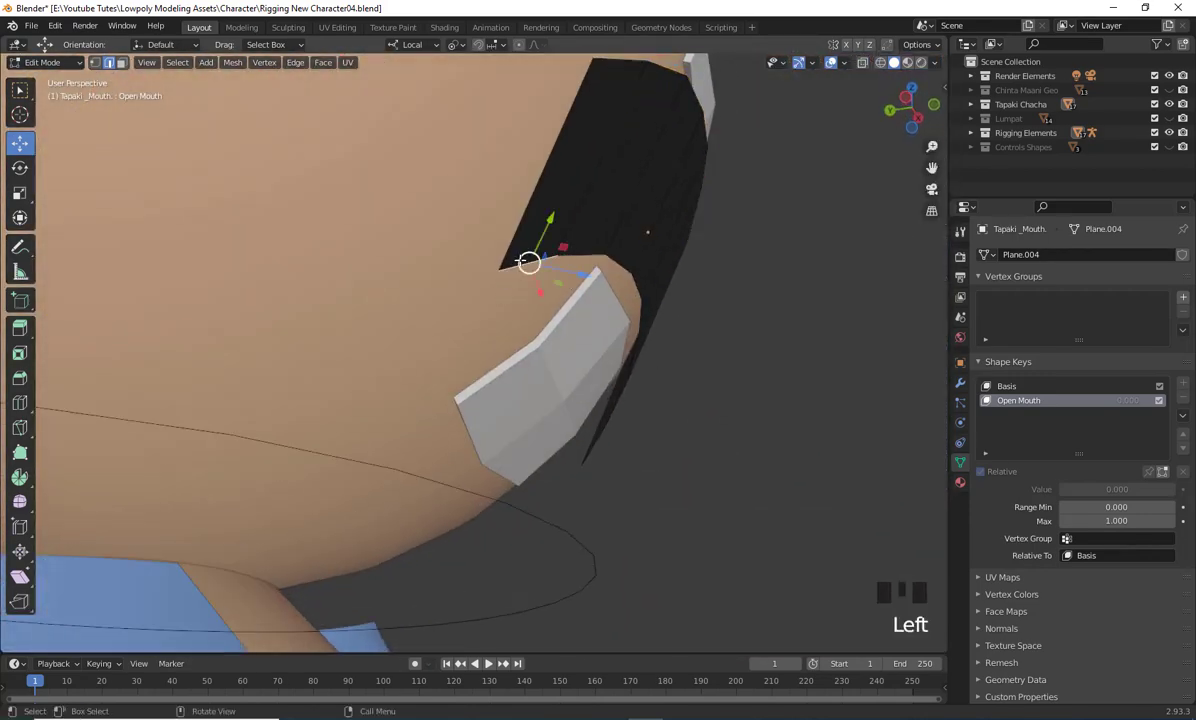
{"action": "middle_click_drag", "start_coordinate": [590, 256], "coordinate": [496, 331]}
{"action": "left_click", "coordinate": [362, 244], "text": "ctrl"}
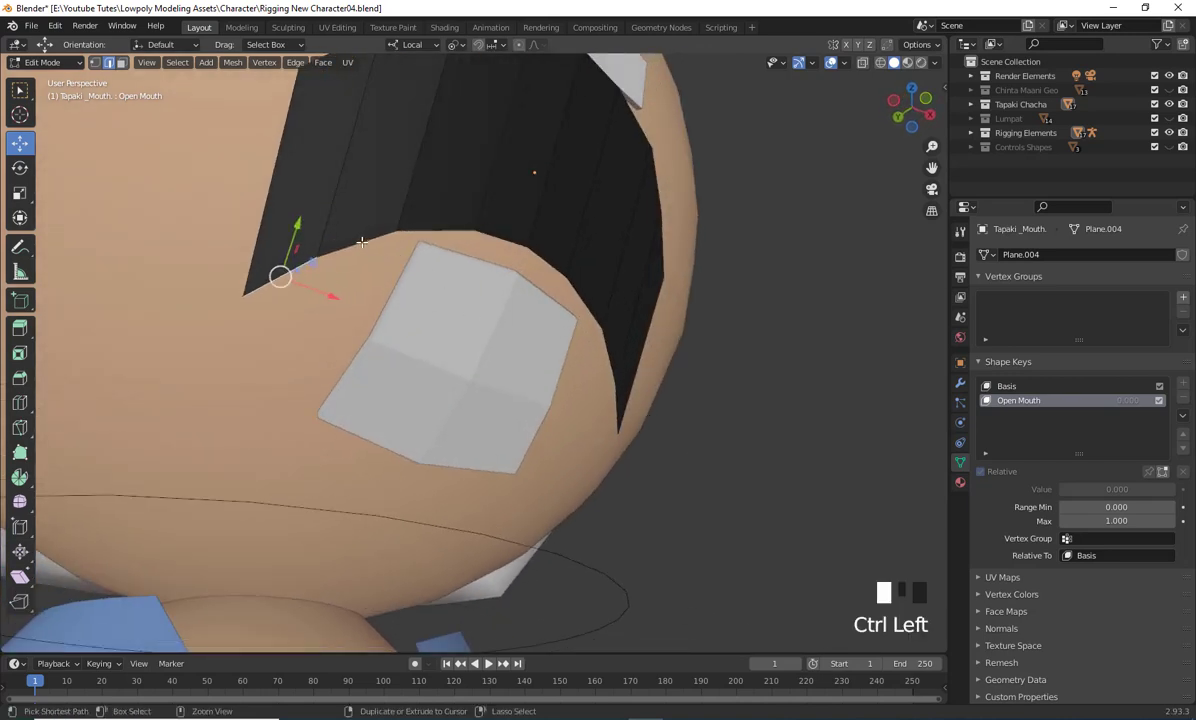
{"action": "left_click", "coordinate": [434, 232], "text": "ctrl"}
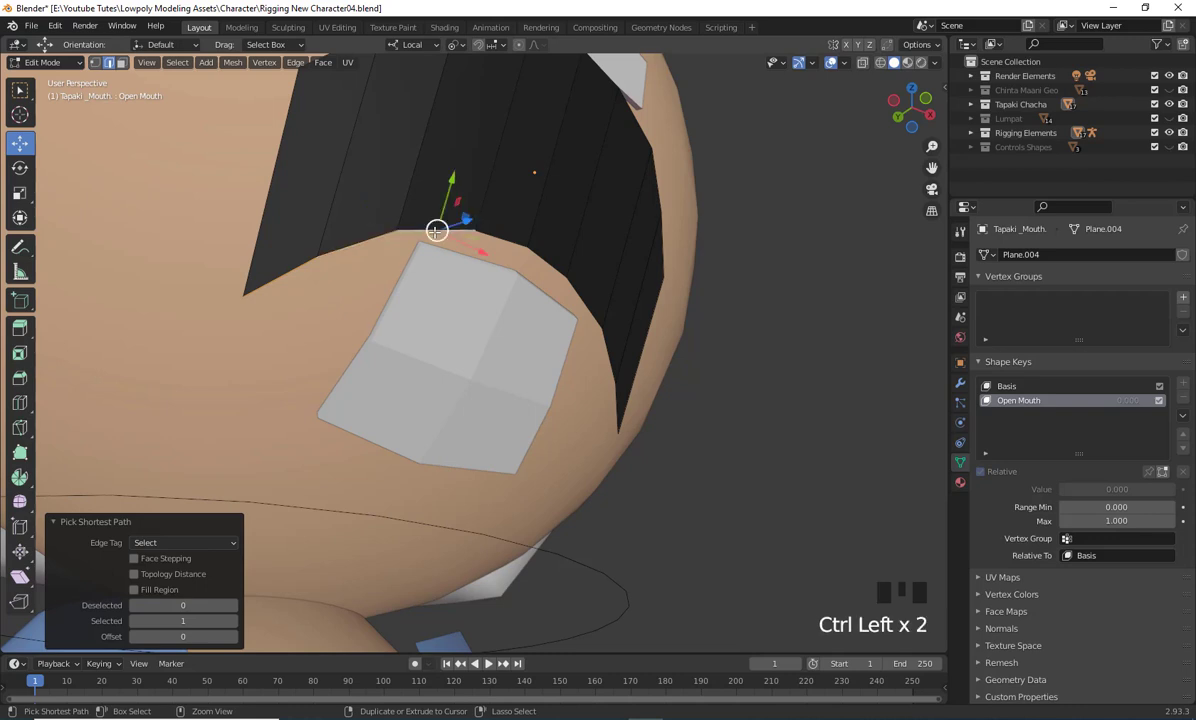
{"action": "left_click", "coordinate": [616, 401]}
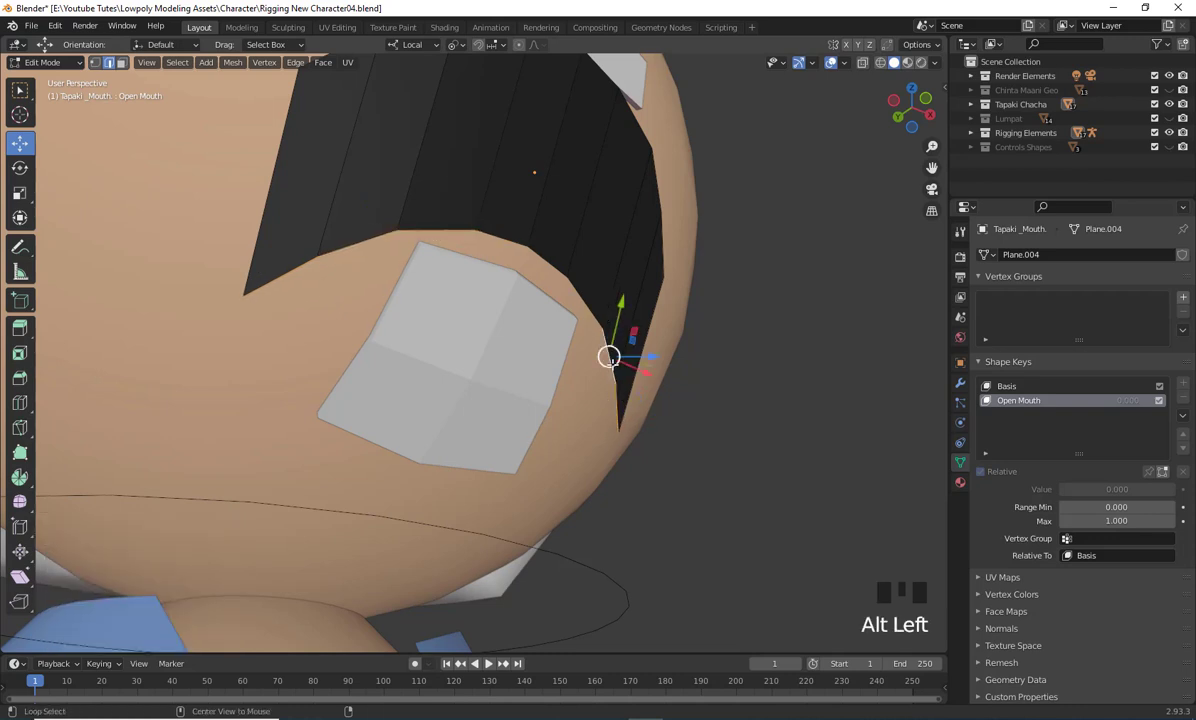
{"action": "middle_click_drag", "start_coordinate": [613, 365], "coordinate": [625, 435]}
{"action": "left_click_drag", "start_coordinate": [669, 434], "coordinate": [661, 429]}
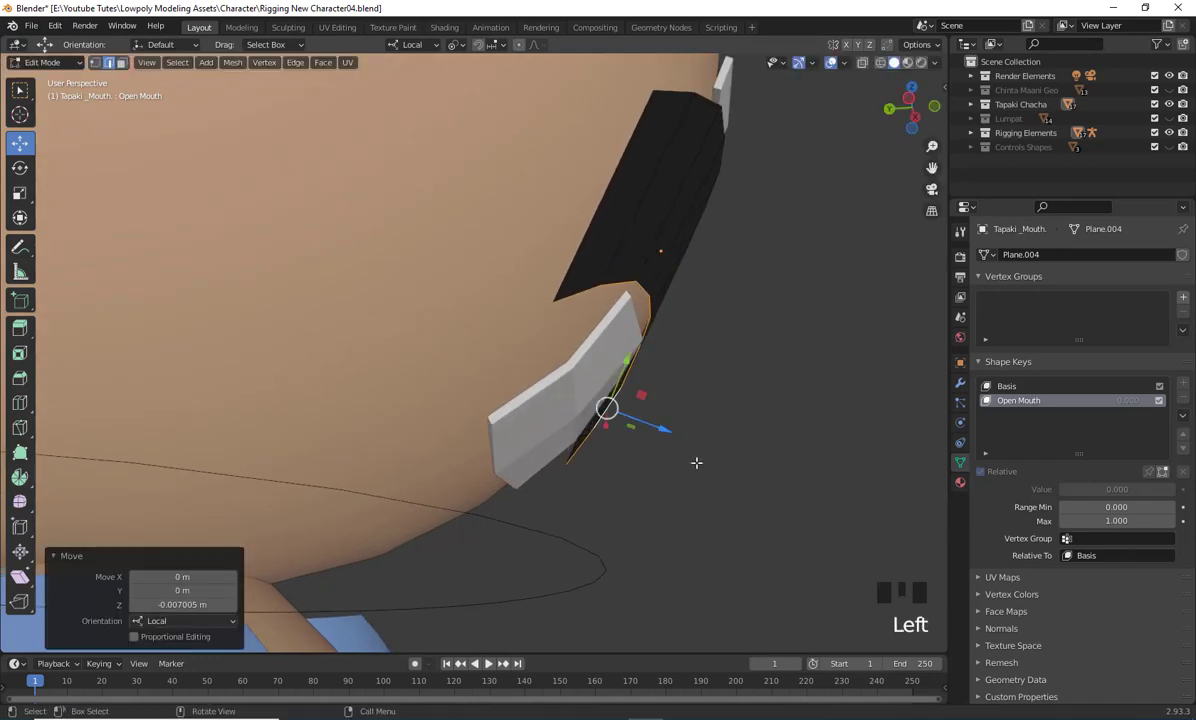
Clear the edge selection, check the opened mouth from several angles, and return the mouth mesh to Object Mode
{"action": "middle_click_drag", "start_coordinate": [697, 462], "coordinate": [546, 443]}
{"action": "left_click", "coordinate": [686, 428]}
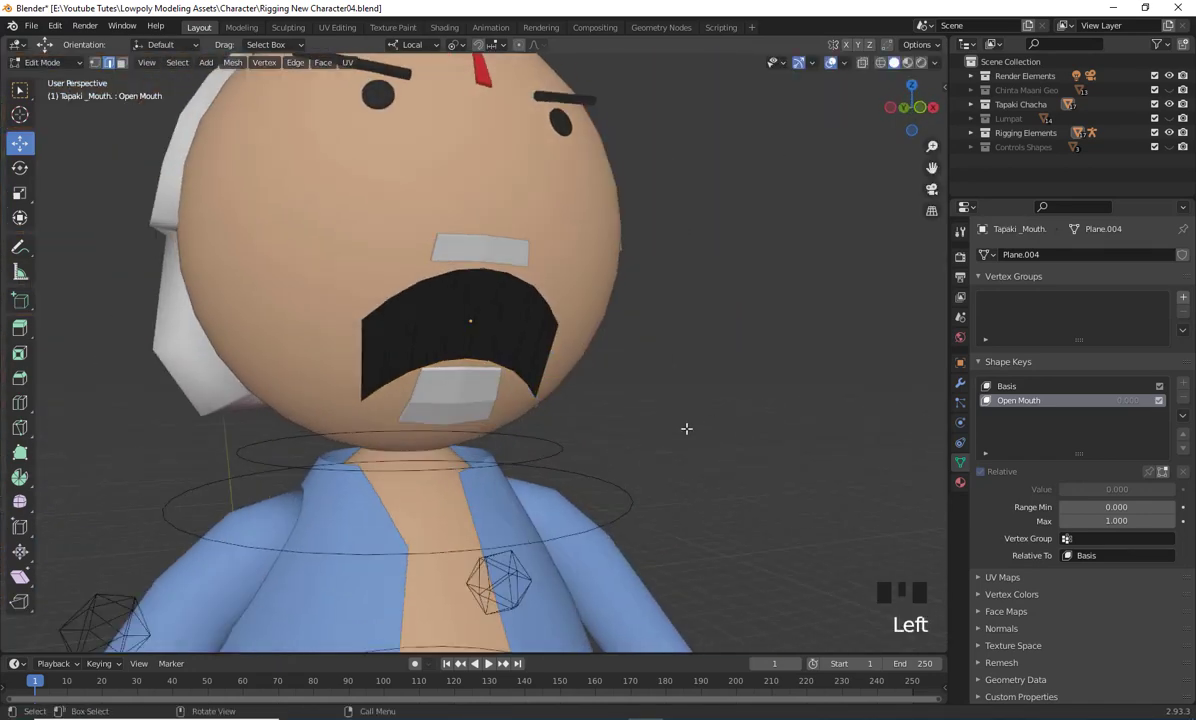
{"action": "scroll", "coordinate": [686, 428], "scroll_direction": "down", "scroll_amount": 3}
{"action": "middle_click_drag", "start_coordinate": [686, 428], "coordinate": [562, 433]}
{"action": "middle_click_drag", "start_coordinate": [445, 313], "coordinate": [618, 451]}
{"action": "scroll", "coordinate": [525, 380], "scroll_direction": "up", "scroll_amount": 3}
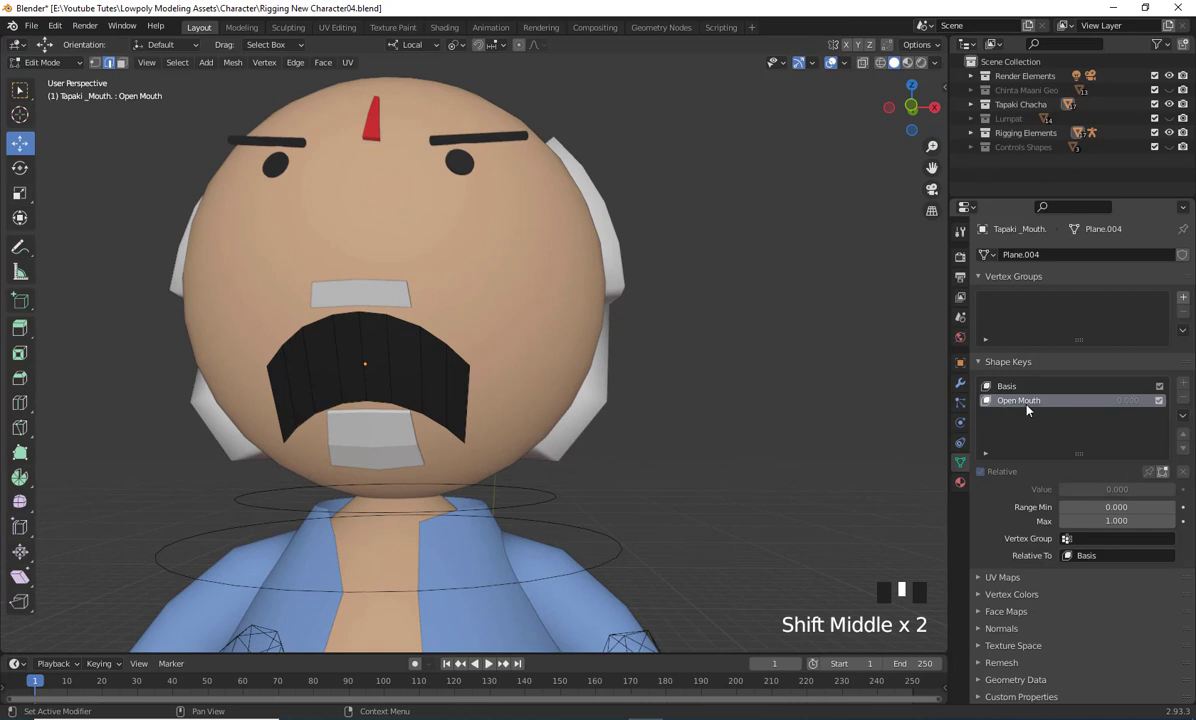
{"action": "middle_click_drag", "start_coordinate": [700, 430], "coordinate": [784, 387]}
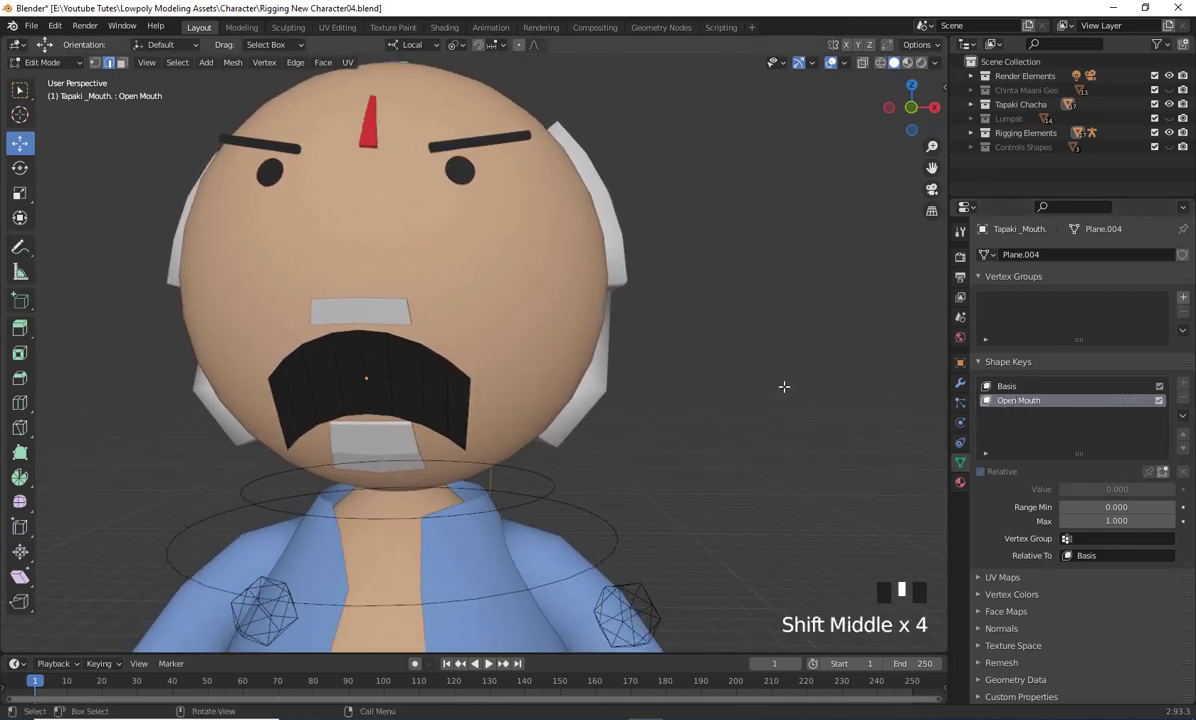
{"action": "left_click_drag", "start_coordinate": [45, 62], "coordinate": [50, 84]}
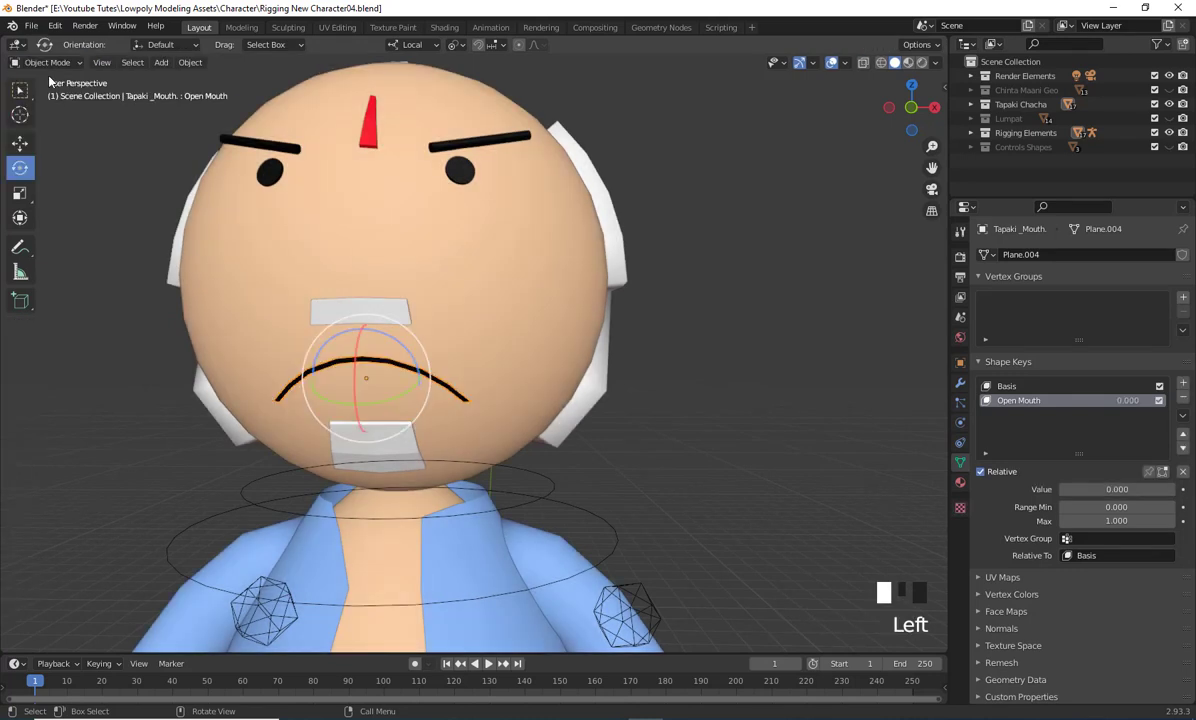
Deselect the mouth mesh and preview the Open Mouth shape key by scrubbing its value, returning it to 0
{"action": "left_click", "coordinate": [689, 275]}
{"action": "middle_click_drag", "start_coordinate": [778, 461], "coordinate": [800, 470]}
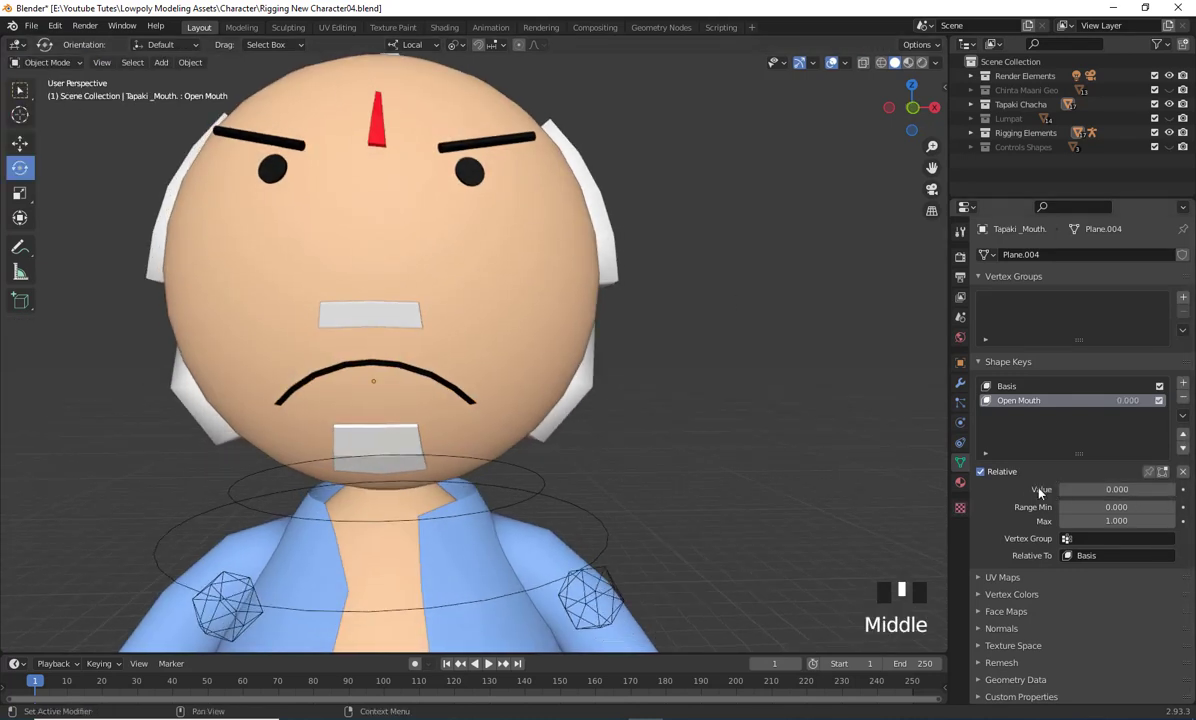
{"action": "left_click_drag", "start_coordinate": [1107, 491], "coordinate": [1060, 491]}
Select the character's mouth mesh again from a close, slightly low view of the face
{"action": "middle_click_drag", "start_coordinate": [419, 407], "coordinate": [424, 379]}
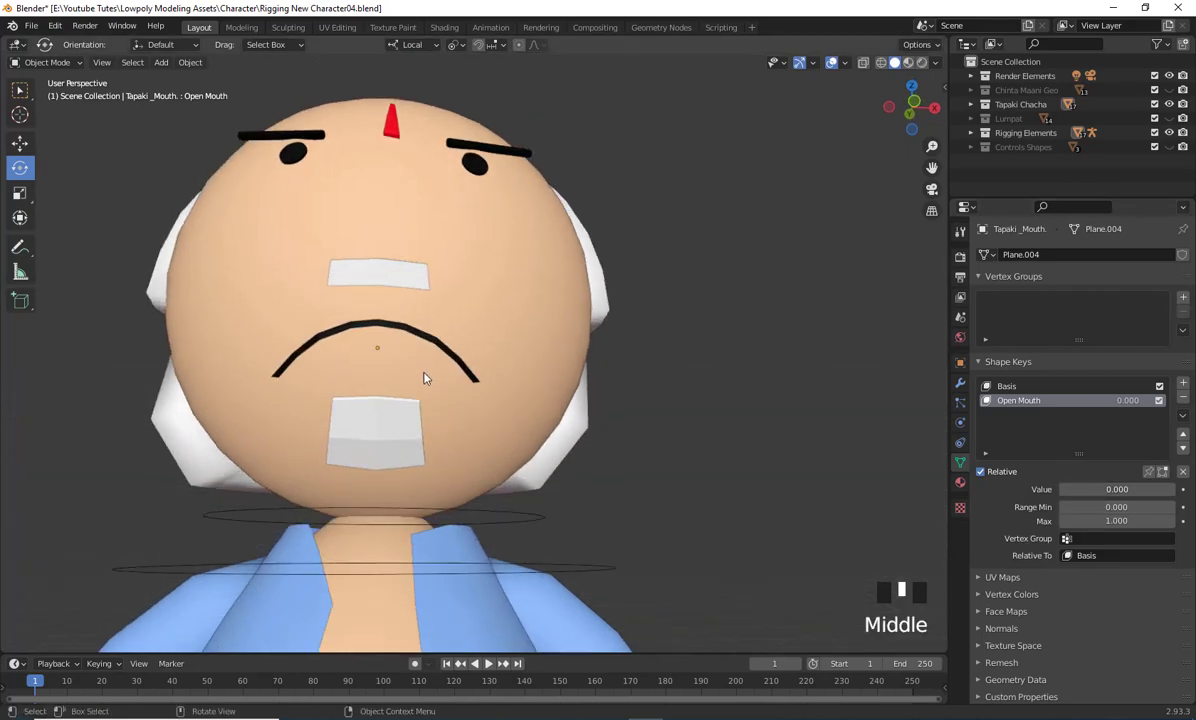
{"action": "scroll", "coordinate": [424, 379], "scroll_direction": "up", "scroll_amount": 2}
{"action": "middle_click_drag", "start_coordinate": [360, 318], "coordinate": [475, 355], "text": "shift"}
{"action": "mouse_move", "coordinate": [522, 398]}
{"action": "middle_mouse_down", "text": "shift"}
{"action": "mouse_move", "coordinate": [502, 398]}
{"action": "mouse_move", "coordinate": [504, 445]}
{"action": "mouse_move", "coordinate": [478, 406]}
{"action": "mouse_move", "coordinate": [503, 423]}
{"action": "mouse_move", "coordinate": [504, 405]}
{"action": "middle_mouse_up", "text": "shift"}
{"action": "scroll", "coordinate": [547, 417], "scroll_direction": "down", "scroll_amount": 2}
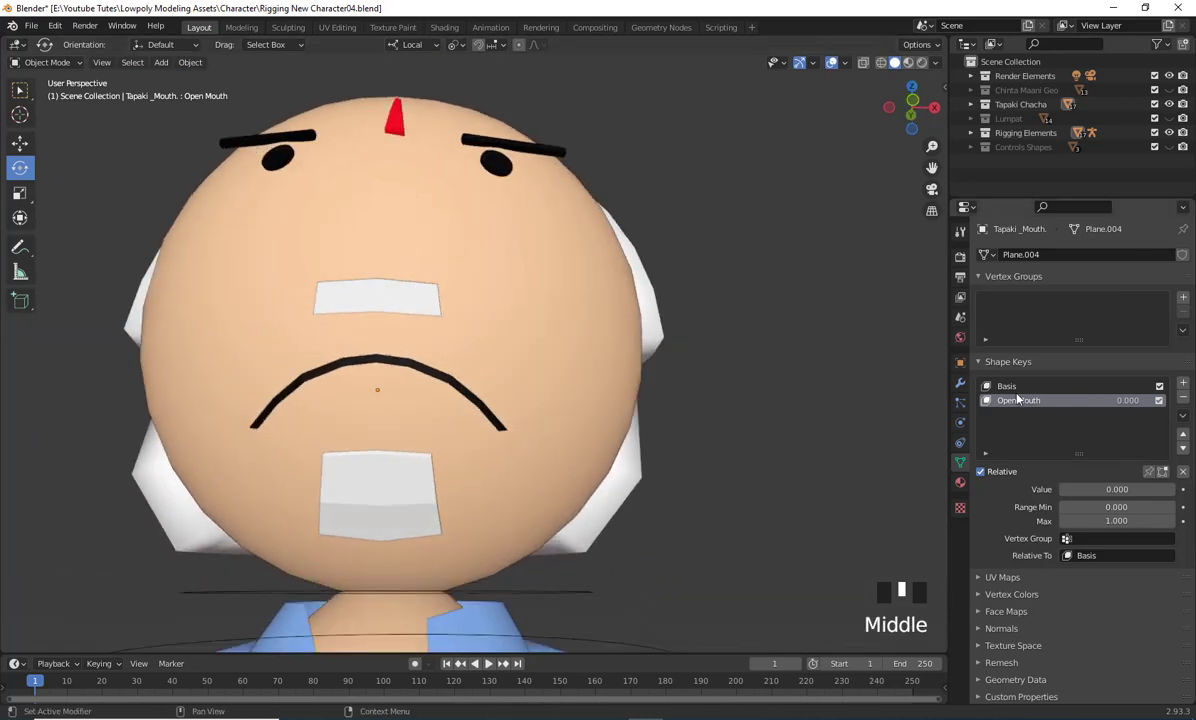
{"action": "left_click", "coordinate": [428, 376]}
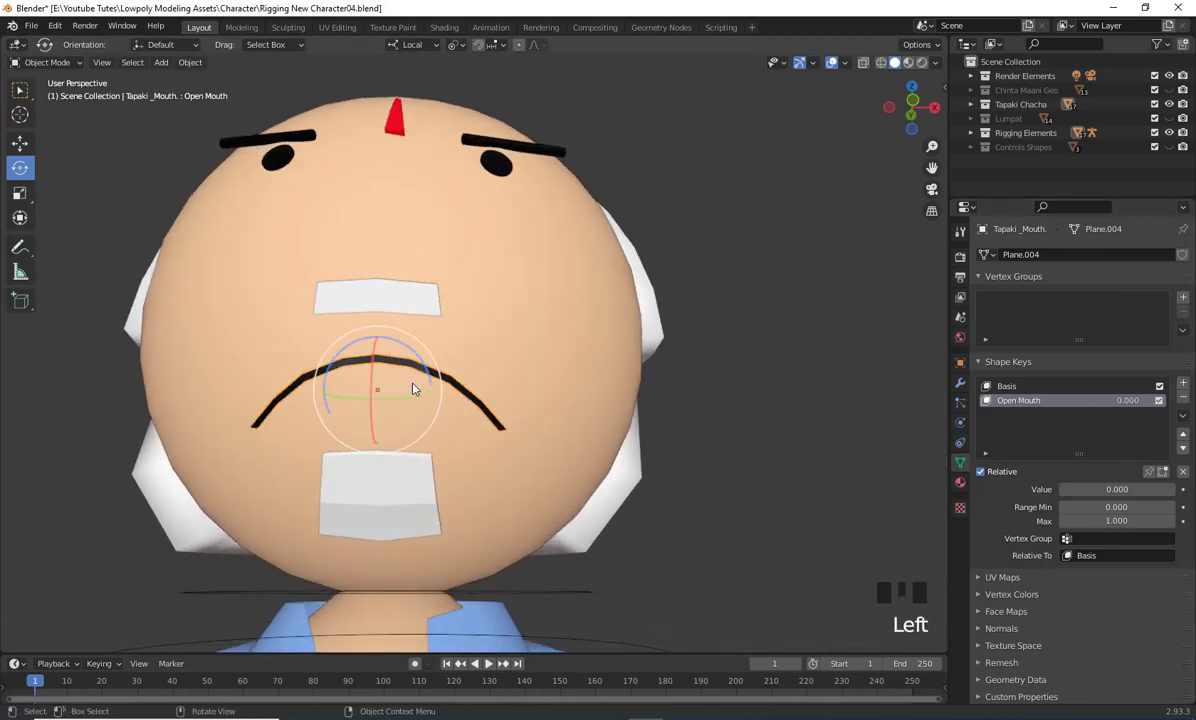
{"action": "left_click", "coordinate": [815, 408]}
{"action": "left_click", "coordinate": [512, 331]}
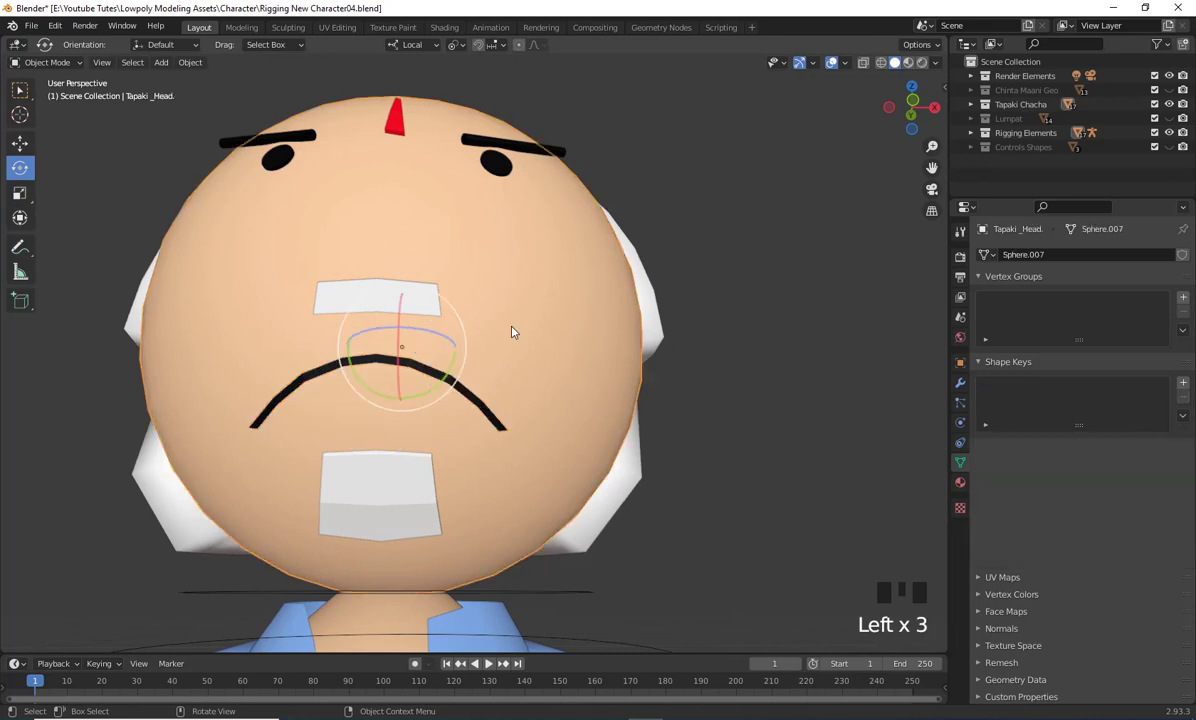
{"action": "left_click", "coordinate": [481, 408]}
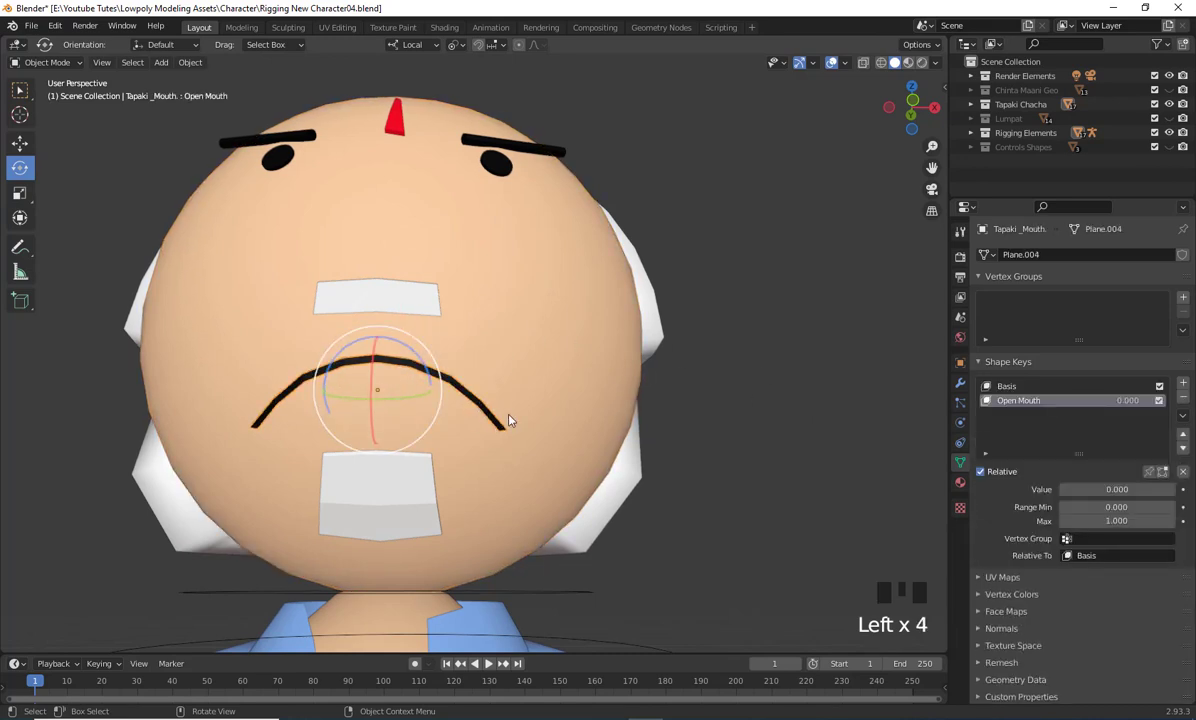
Add a new shape key to the mouth object and rename it Smile Mouth
{"action": "left_click", "coordinate": [1183, 387]}
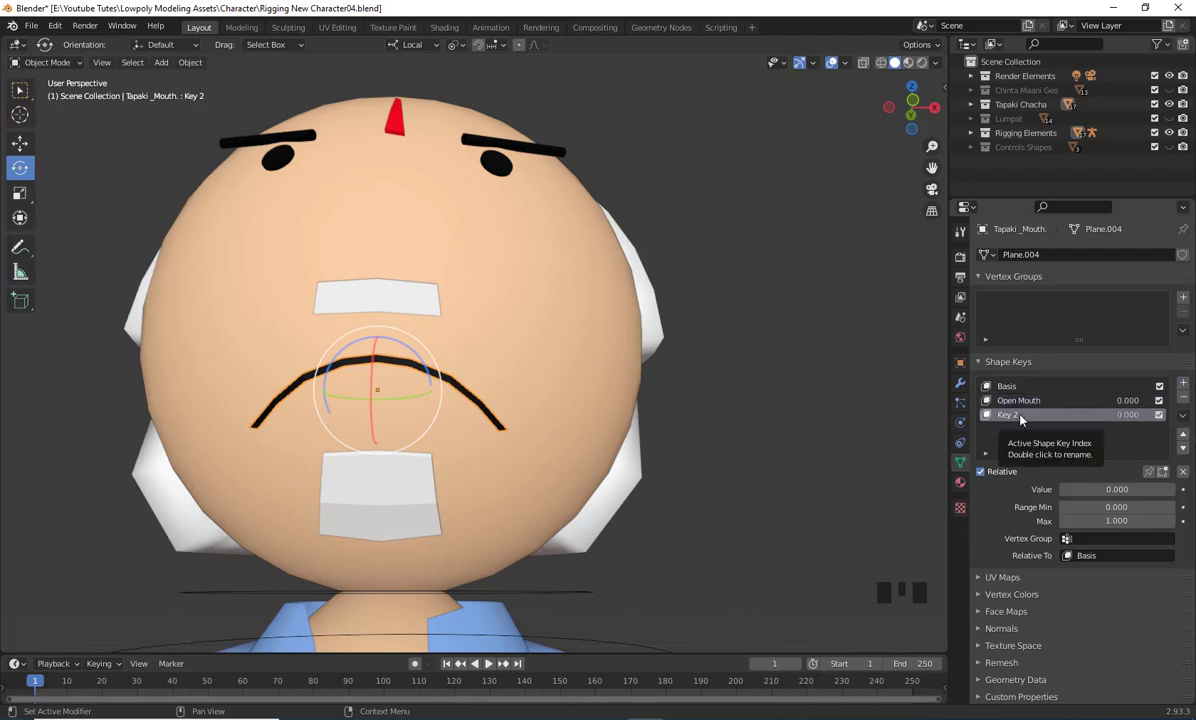
{"action": "double_click", "coordinate": [1087, 420]}
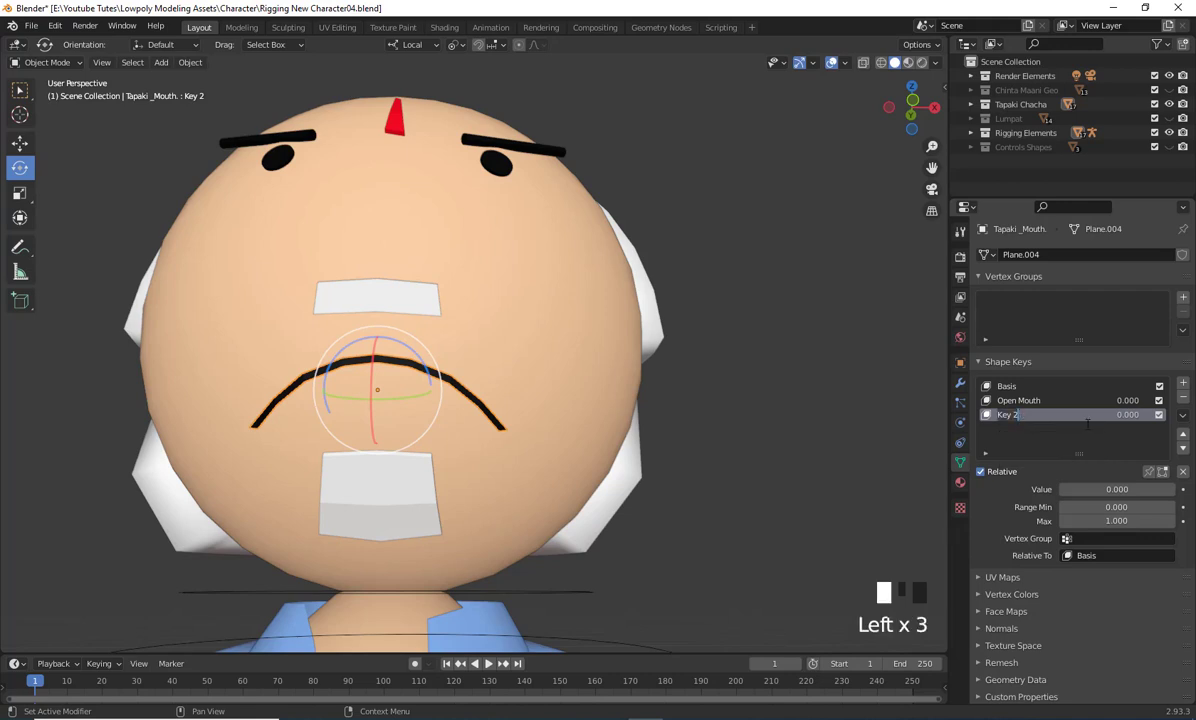
{"action": "type", "text": "Smile Mouth"}
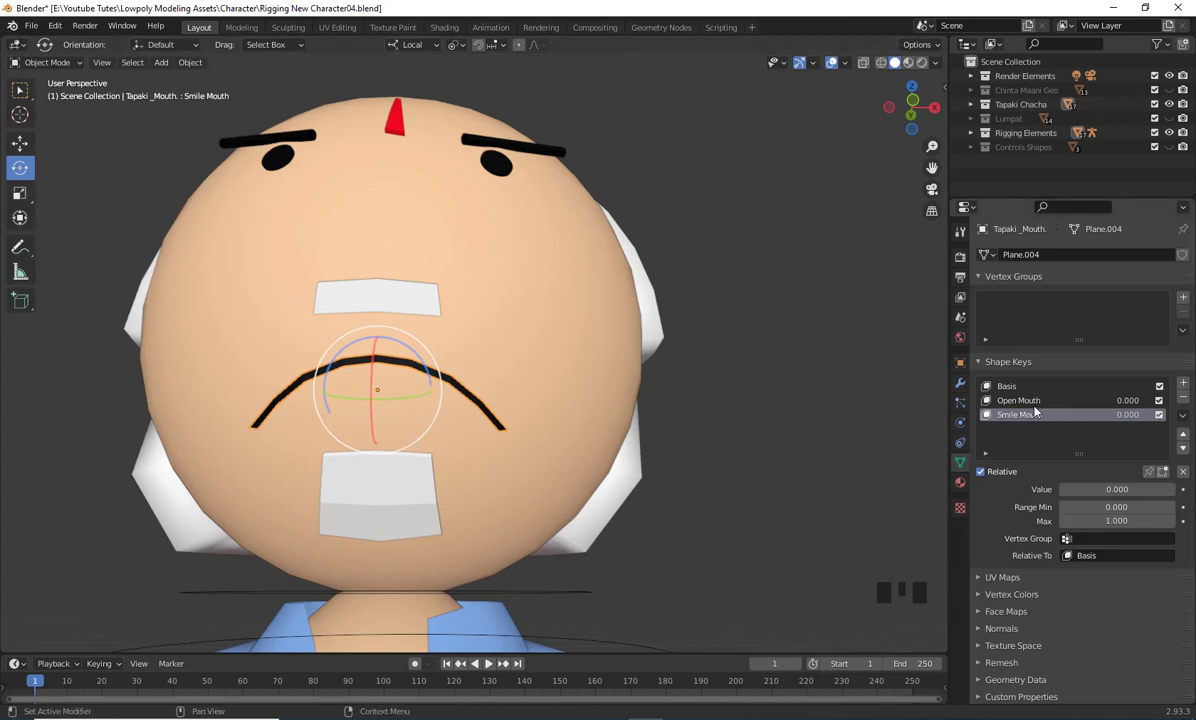
Examine the frowning mouth on the character's head from the front and both sides
{"action": "middle_click_drag", "start_coordinate": [770, 506], "coordinate": [420, 200], "text": "shift"}
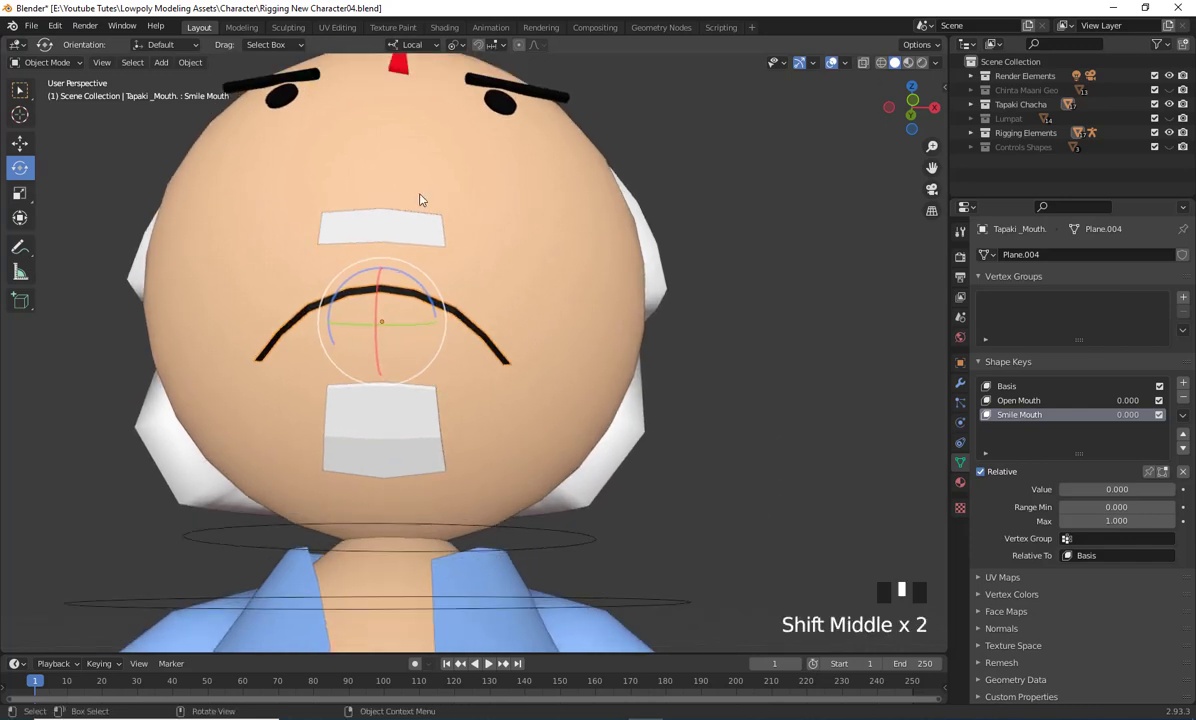
{"action": "middle_click_drag", "start_coordinate": [771, 445], "coordinate": [711, 450], "text": "shift"}
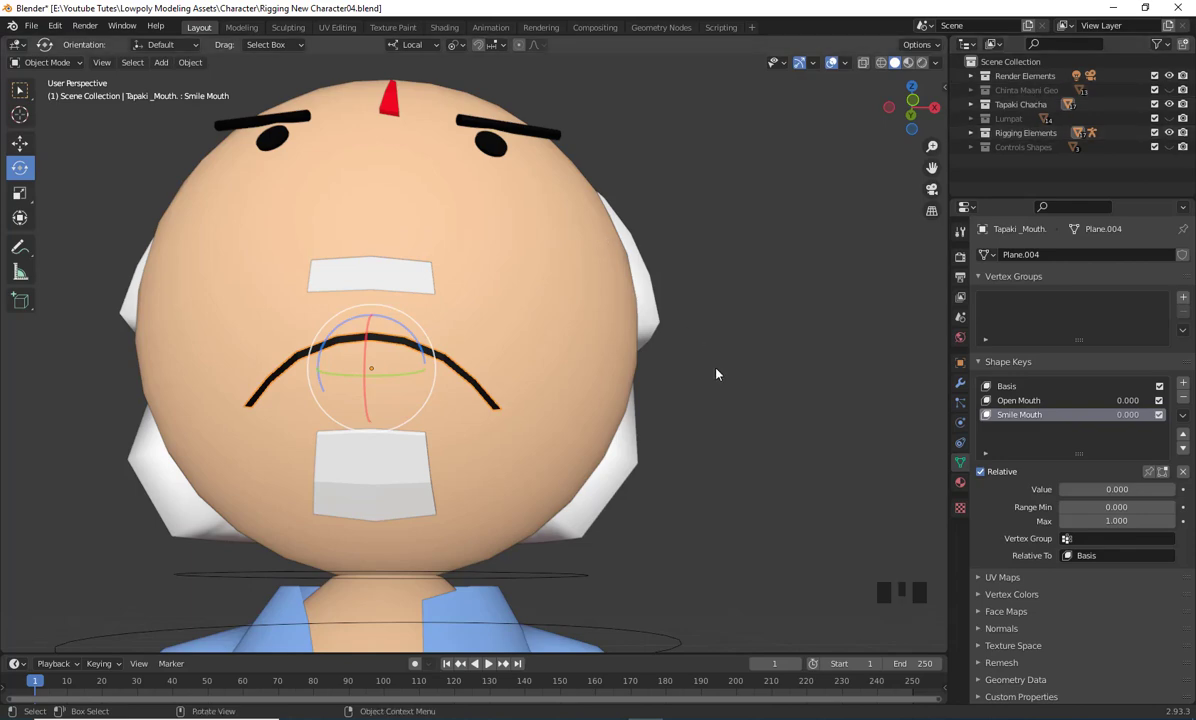
{"action": "scroll", "coordinate": [716, 374], "scroll_direction": "down", "scroll_amount": 2}
{"action": "scroll", "coordinate": [705, 460], "scroll_direction": "down", "scroll_amount": 1}
{"action": "middle_click_drag", "start_coordinate": [705, 395], "coordinate": [680, 440]}
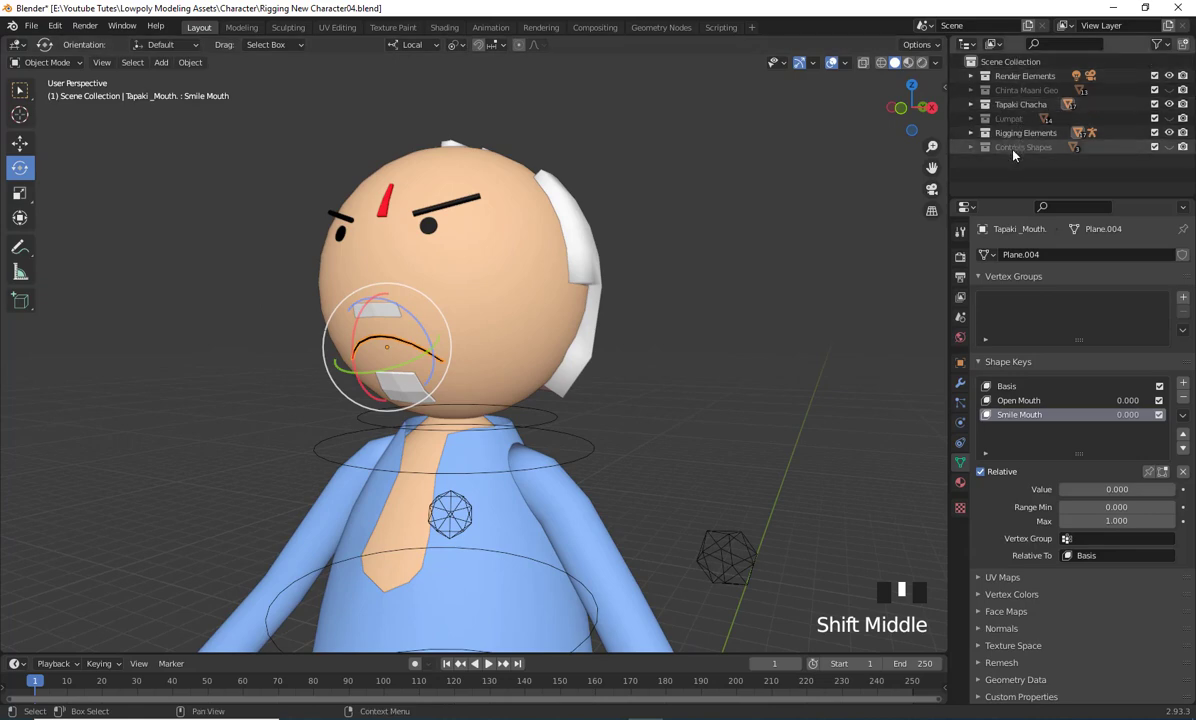
{"action": "middle_click_drag", "start_coordinate": [860, 300], "coordinate": [736, 249]}
{"action": "scroll", "coordinate": [761, 310], "scroll_direction": "up", "scroll_amount": 3}
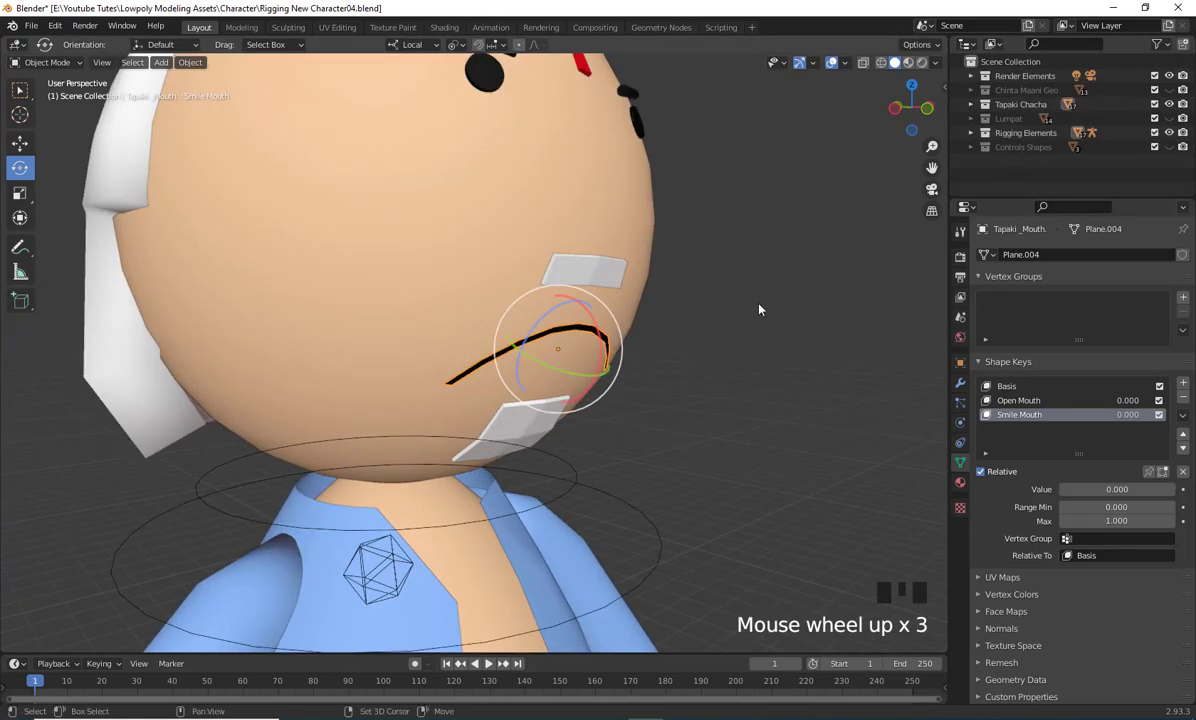
{"action": "middle_click_drag", "start_coordinate": [761, 310], "coordinate": [427, 229]}
{"action": "scroll", "coordinate": [757, 386], "scroll_direction": "up", "scroll_amount": 2}
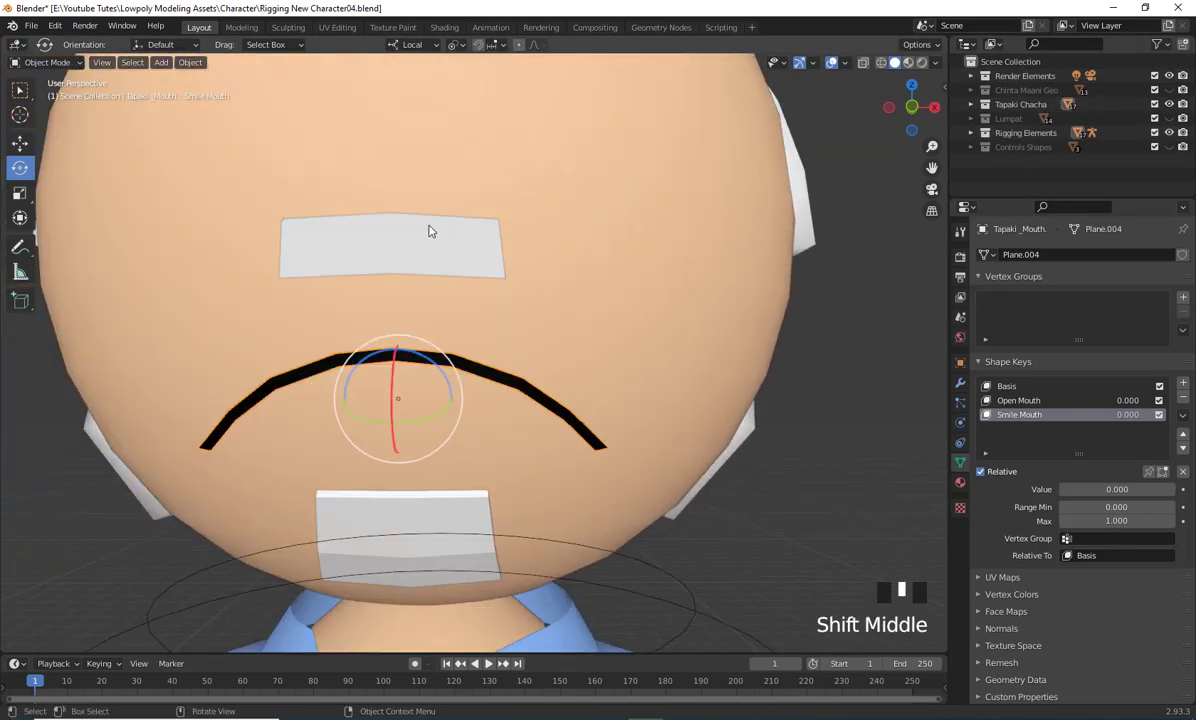
{"action": "scroll", "coordinate": [584, 378], "scroll_direction": "down", "scroll_amount": 2}
{"action": "middle_click_drag", "start_coordinate": [584, 378], "coordinate": [633, 382]}
{"action": "scroll", "coordinate": [631, 448], "scroll_direction": "up", "scroll_amount": 1}
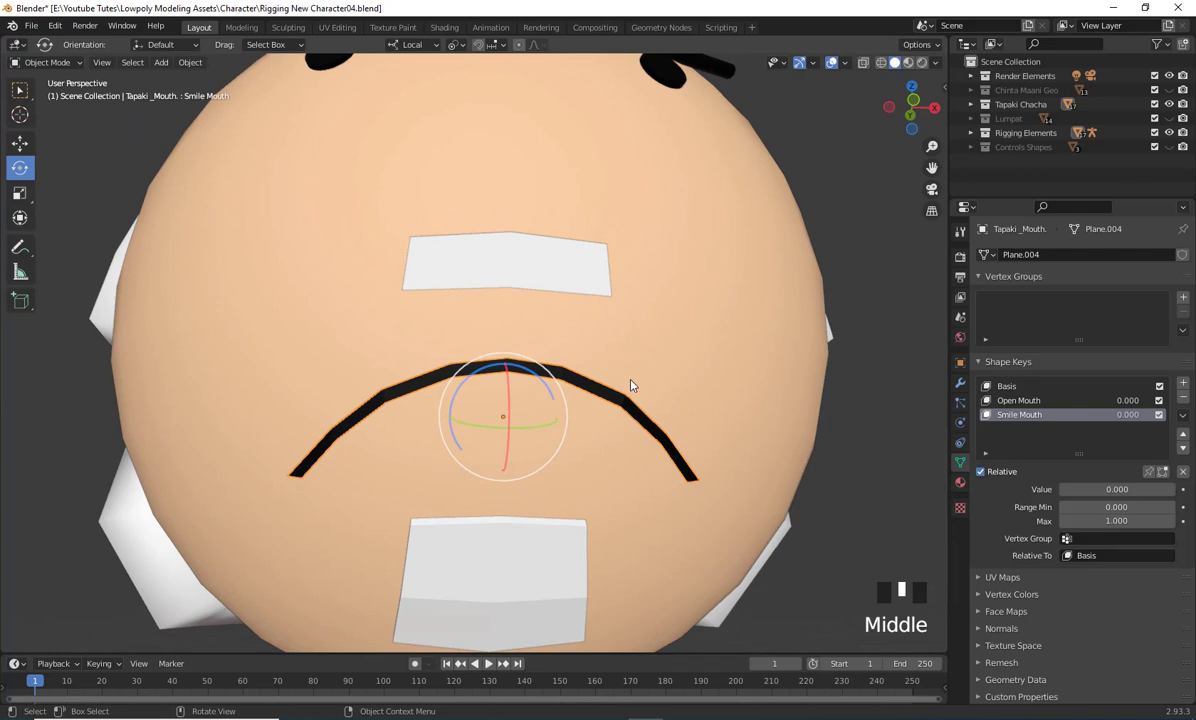
Enter Edit Mode on the mouth with the Smile Mouth shape key active and use vertex selection
{"action": "left_click", "coordinate": [1015, 418]}
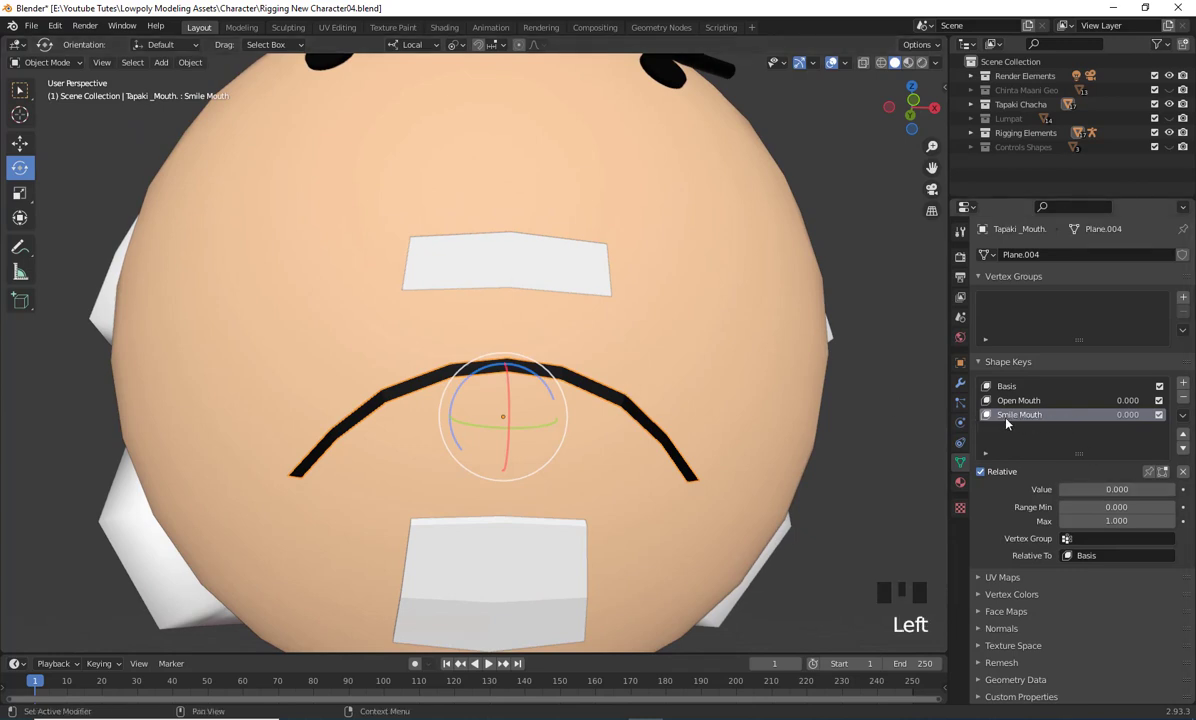
{"action": "key", "text": "Tab"}
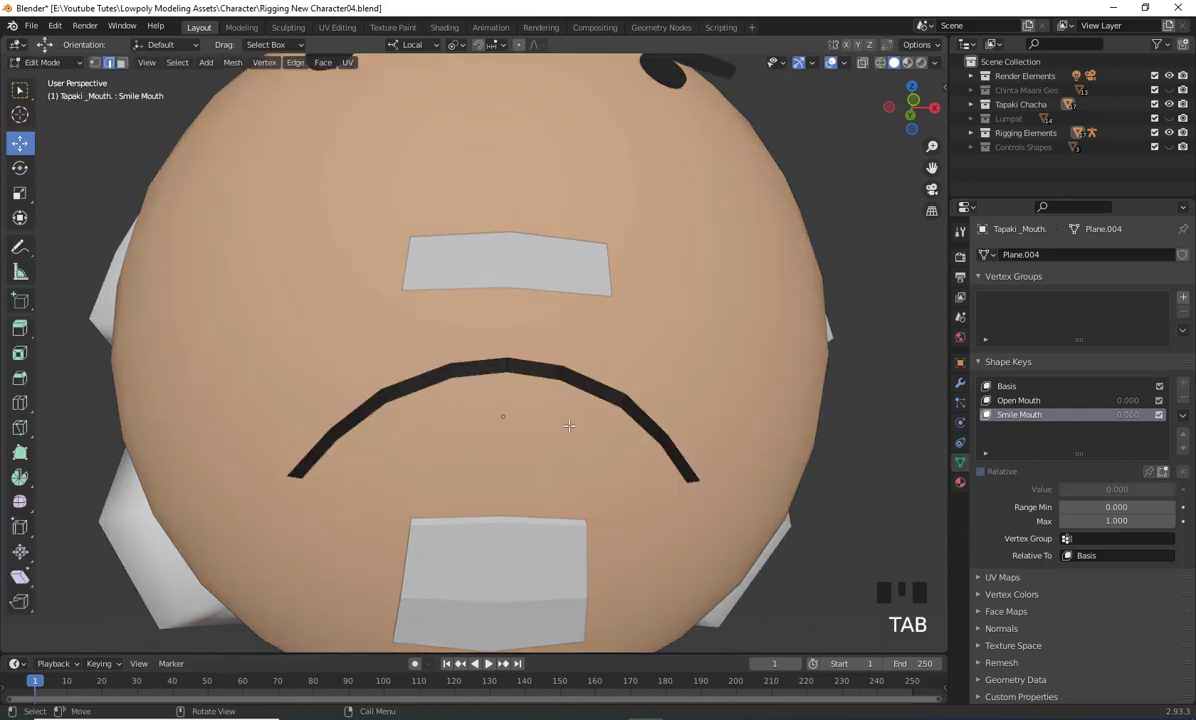
{"action": "middle_click_drag", "start_coordinate": [487, 399], "coordinate": [340, 345]}
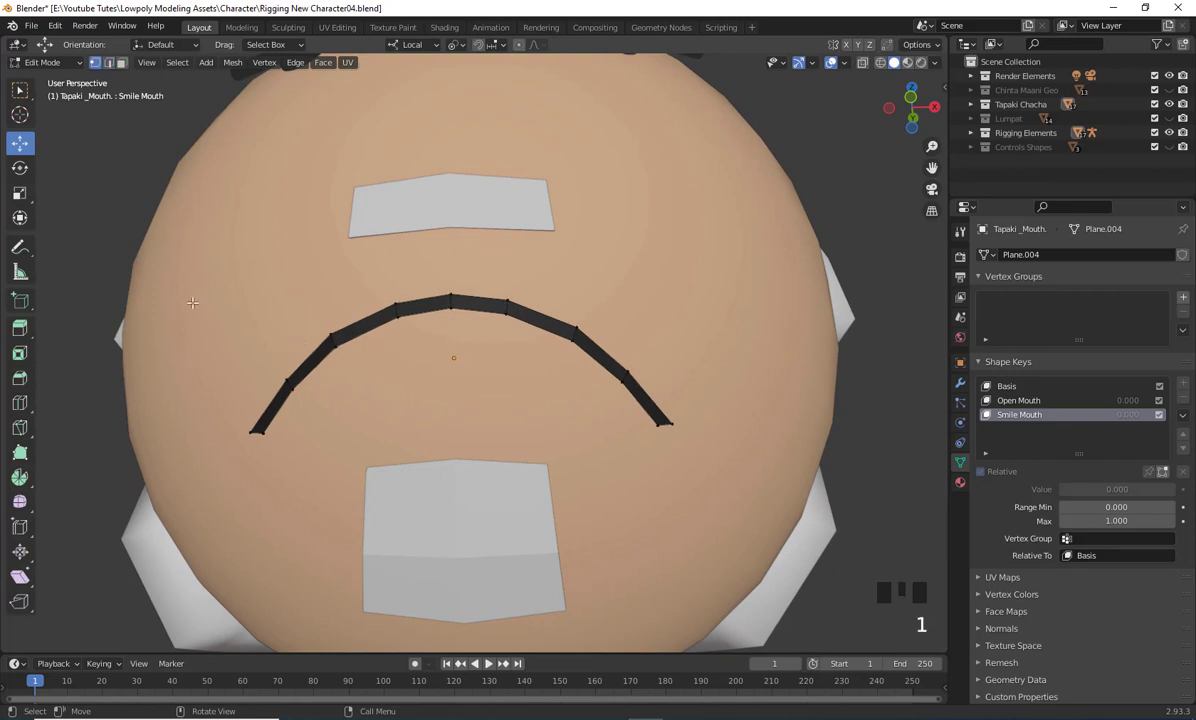
{"action": "left_click_drag", "start_coordinate": [90, 192], "coordinate": [775, 543]}
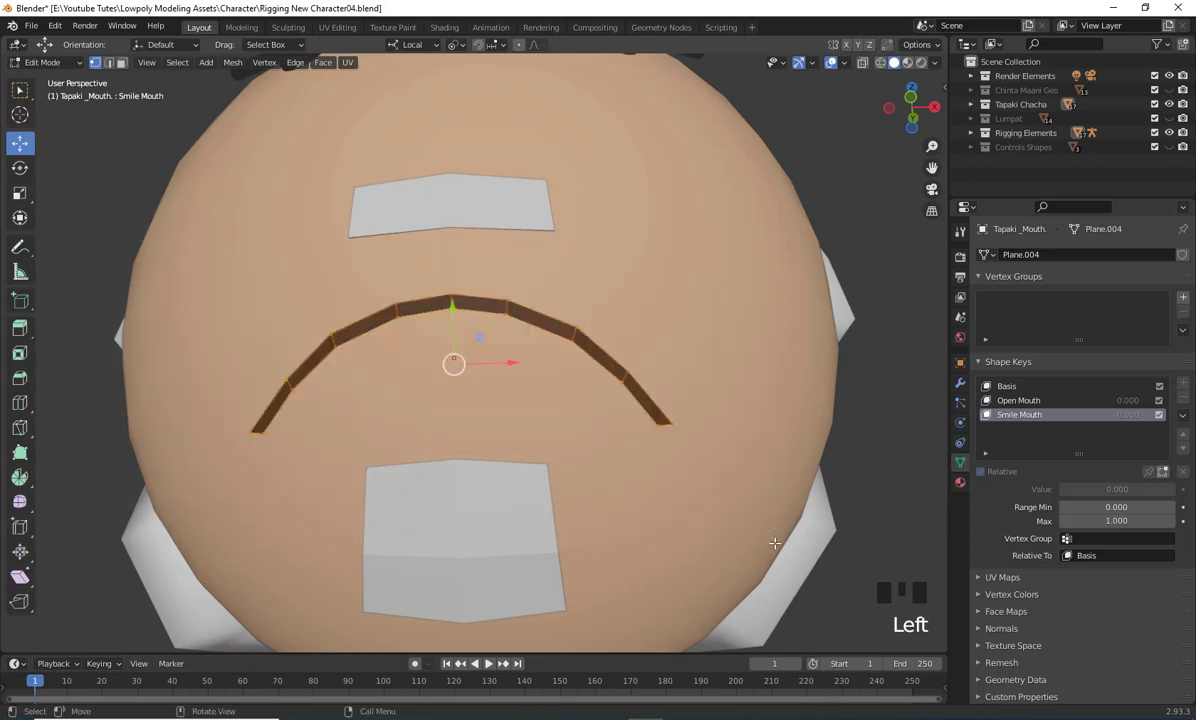
{"action": "left_click", "coordinate": [670, 421]}
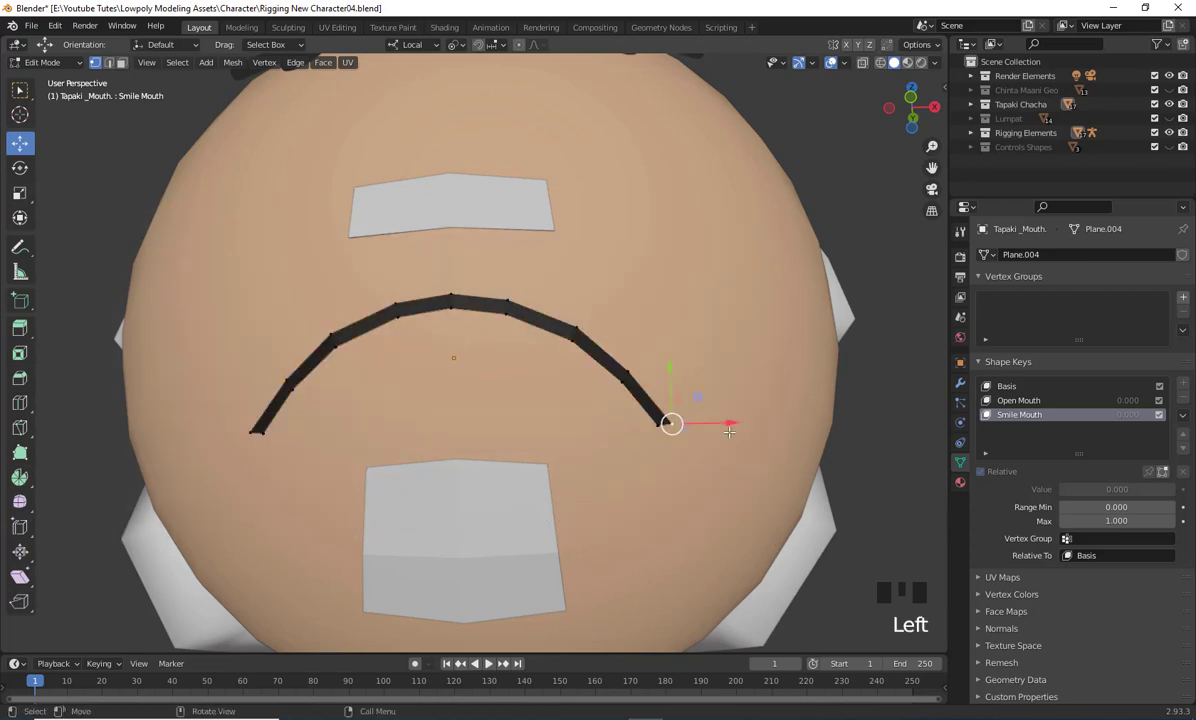
{"action": "left_click", "coordinate": [248, 431], "text": "shift"}
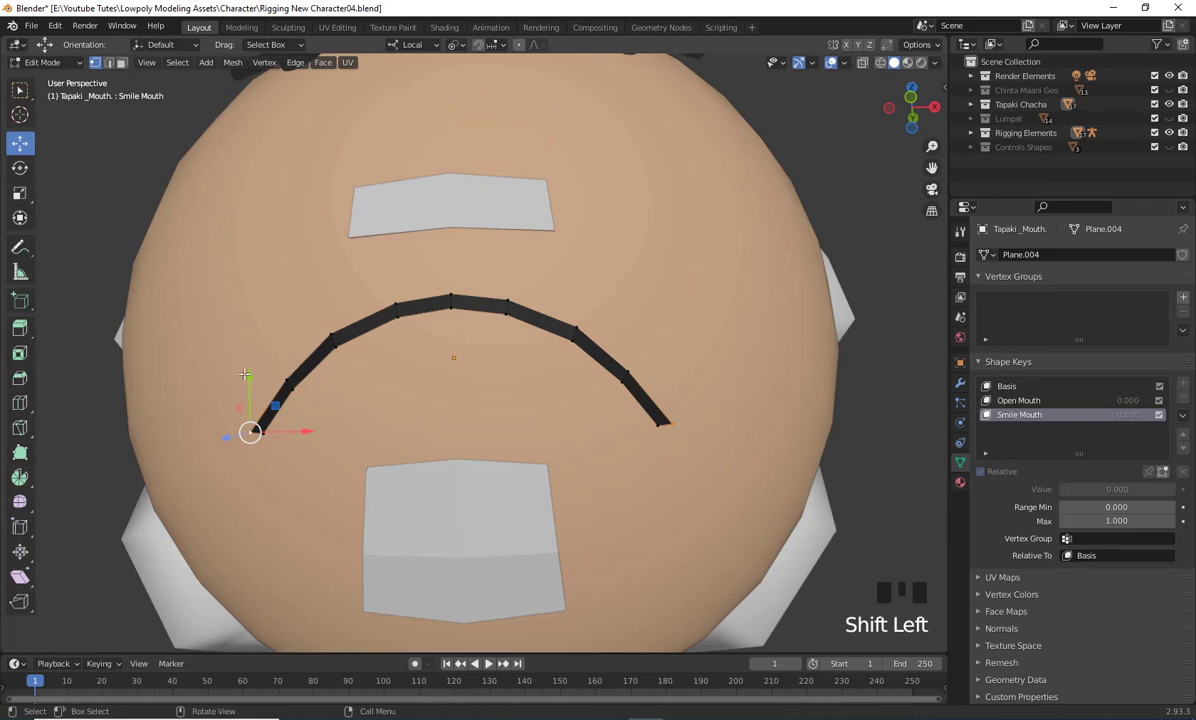
{"action": "left_click_drag", "start_coordinate": [252, 376], "coordinate": [258, 248]}
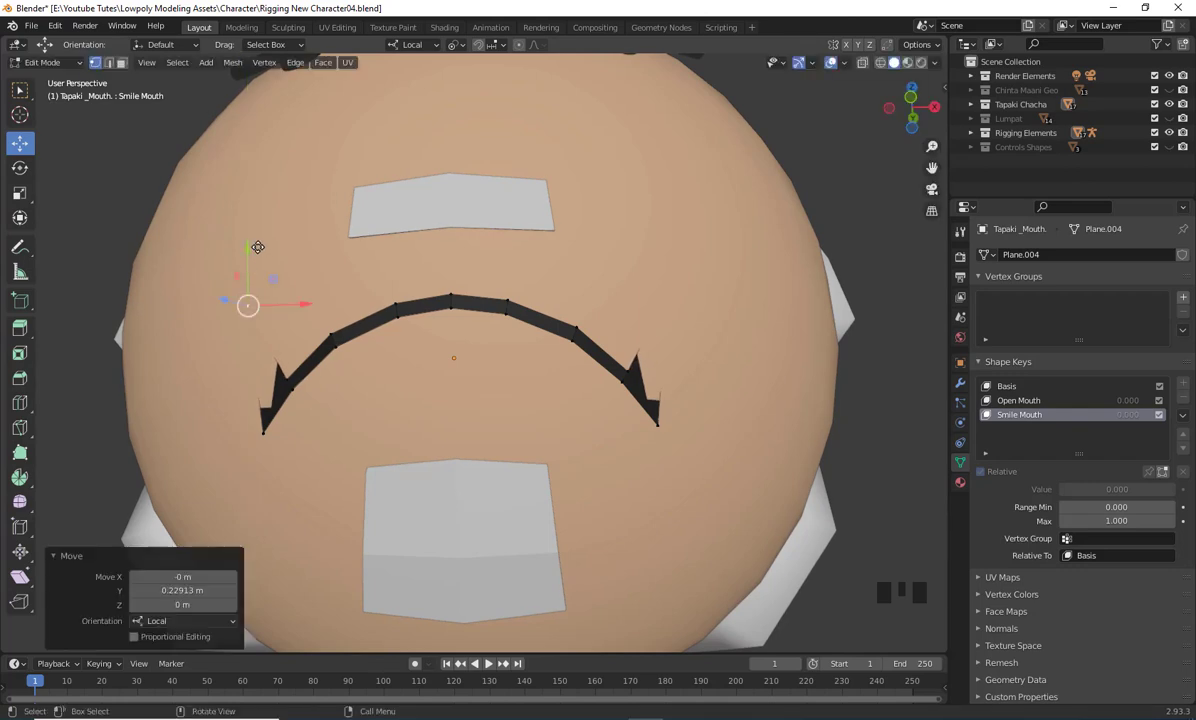
{"action": "key", "text": "ctrl+z"}
Raise all vertices at both mouth ends along local Y so the tips sit above their neighbouring vertices
{"action": "left_click_drag", "start_coordinate": [712, 461], "coordinate": [632, 404]}
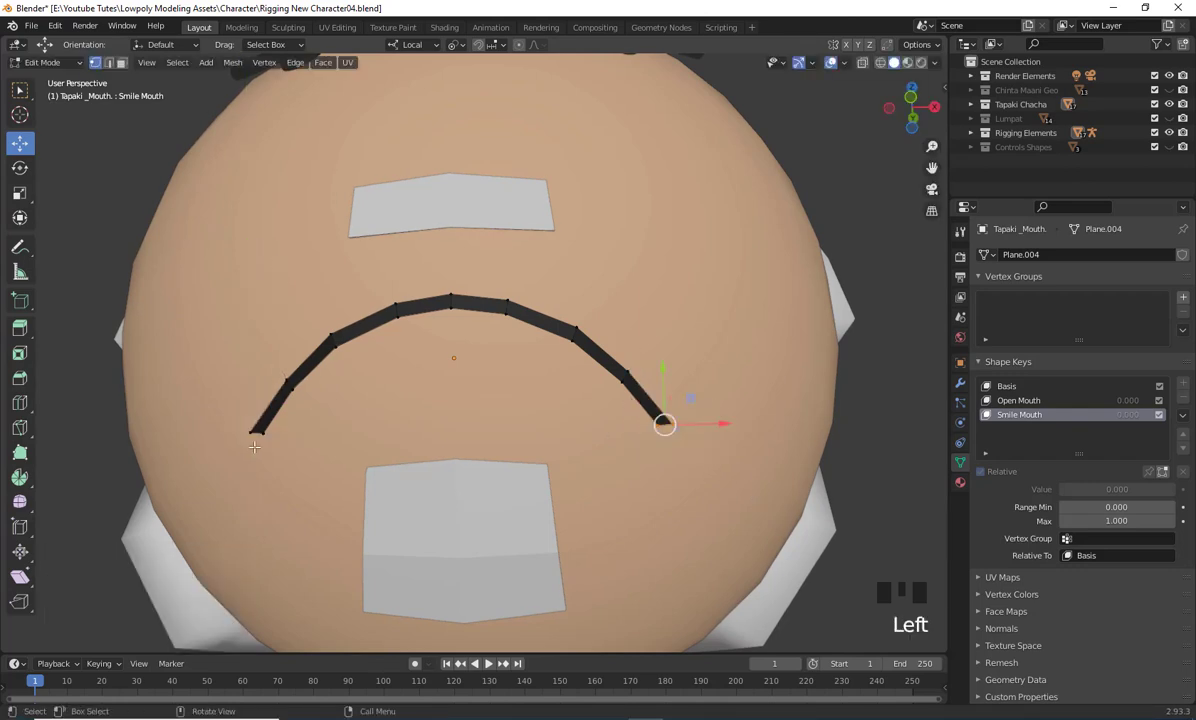
{"action": "left_click", "coordinate": [281, 446], "text": "shift"}
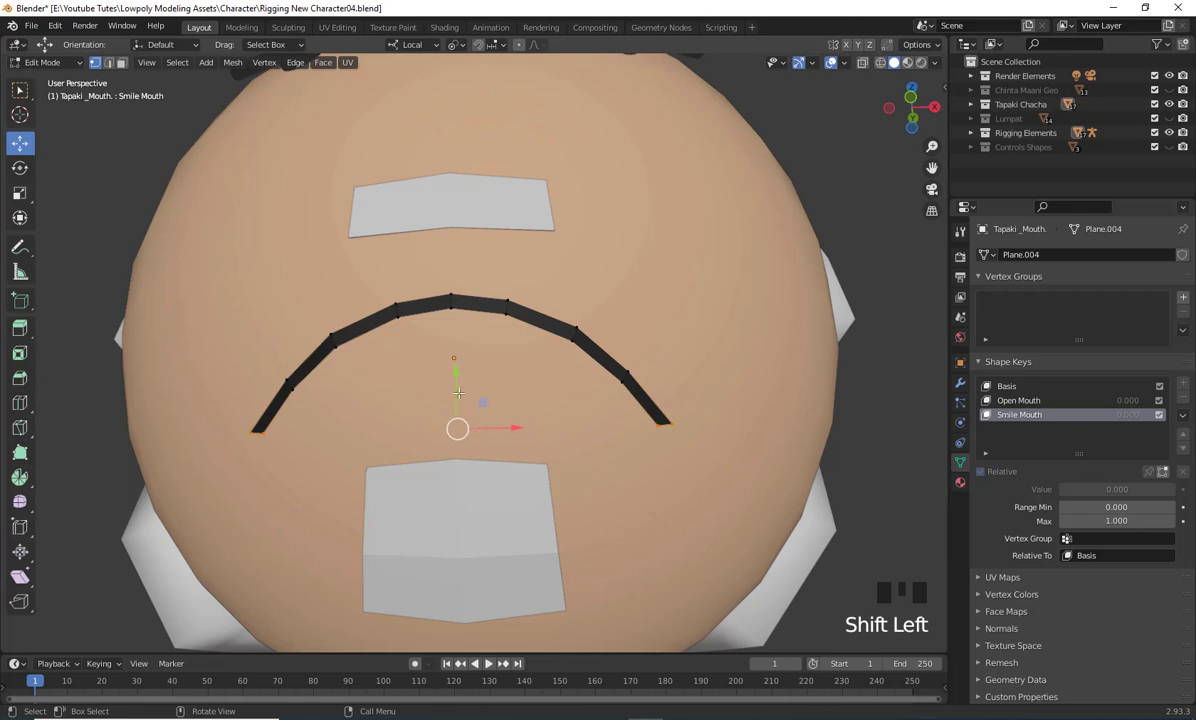
{"action": "key", "text": "g"}
{"action": "key", "text": "y"}
{"action": "key", "text": "y"}
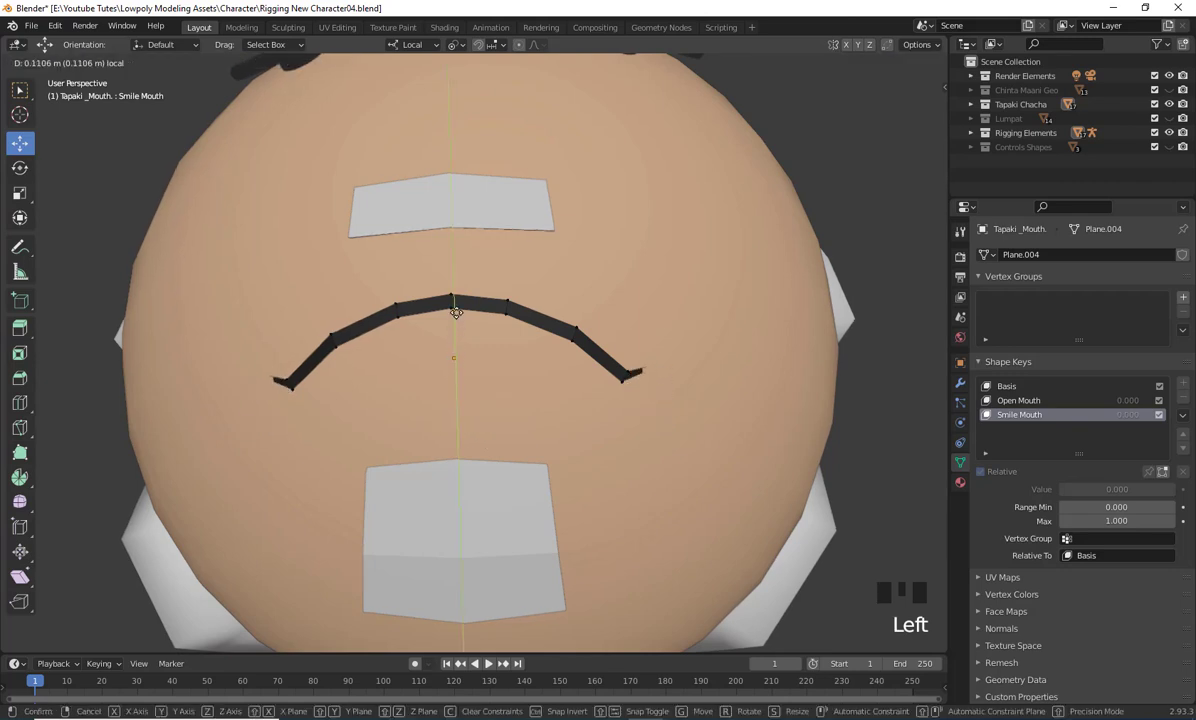
{"action": "left_click", "coordinate": [455, 290]}
Lower the three middle vertex pairs of the mouth along local Y, dropping the centre pair a further 0.038 m or so
{"action": "left_click_drag", "start_coordinate": [357, 254], "coordinate": [530, 373]}
{"action": "left_click_drag", "start_coordinate": [452, 264], "coordinate": [480, 427]}
{"action": "left_click_drag", "start_coordinate": [451, 338], "coordinate": [452, 368]}
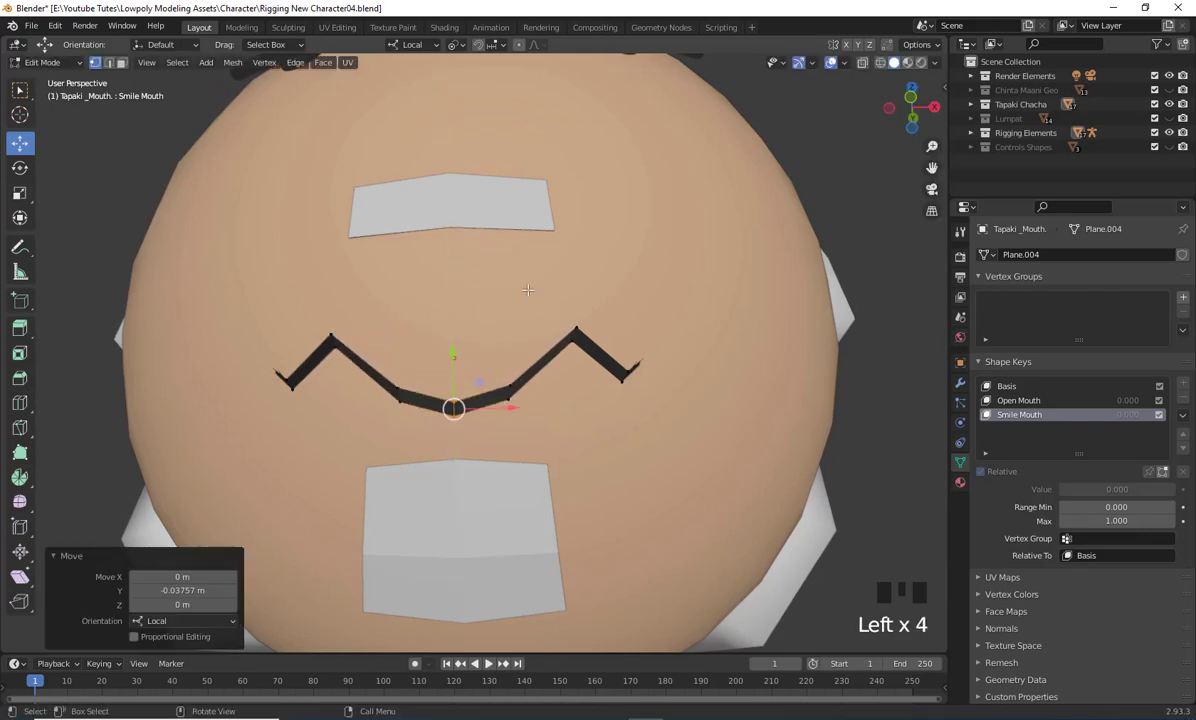
Lower the two peaks about 0.07 m along local Y and raise the vertices beside the mouth ends to form a shallow upward curve
{"action": "left_click", "coordinate": [573, 334]}
{"action": "left_click", "coordinate": [331, 340], "text": "shift"}
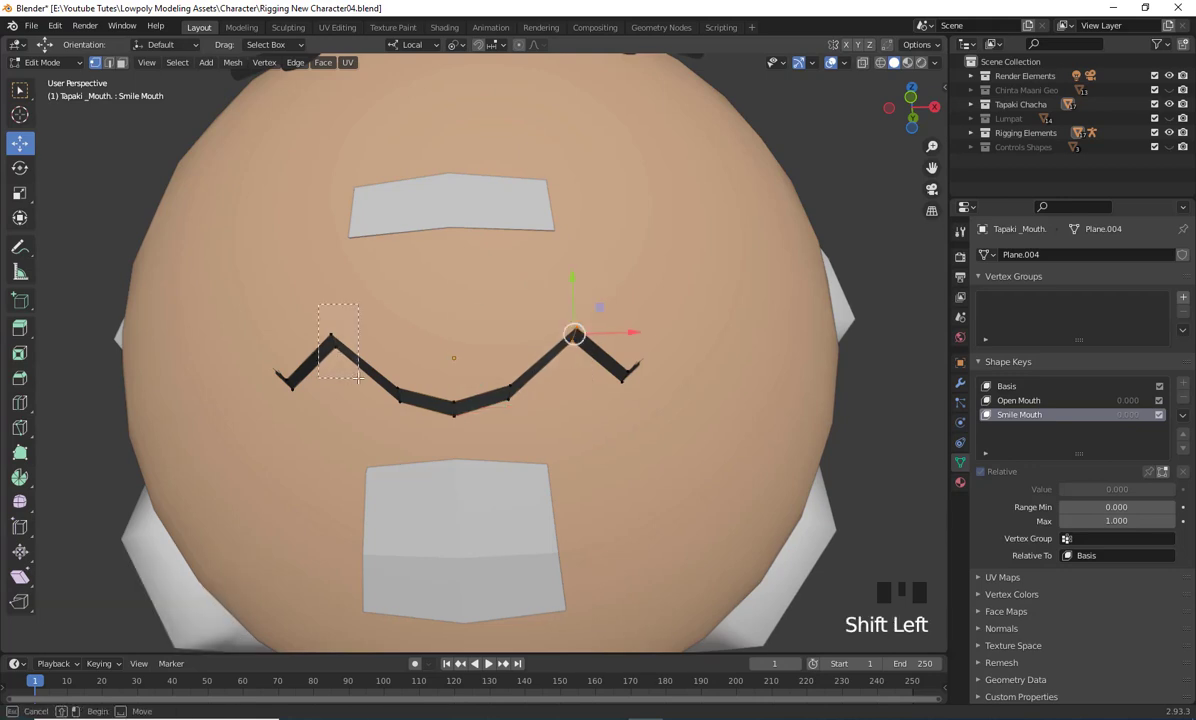
{"action": "left_click_drag", "start_coordinate": [447, 279], "coordinate": [457, 330]}
{"action": "left_click", "coordinate": [624, 376]}
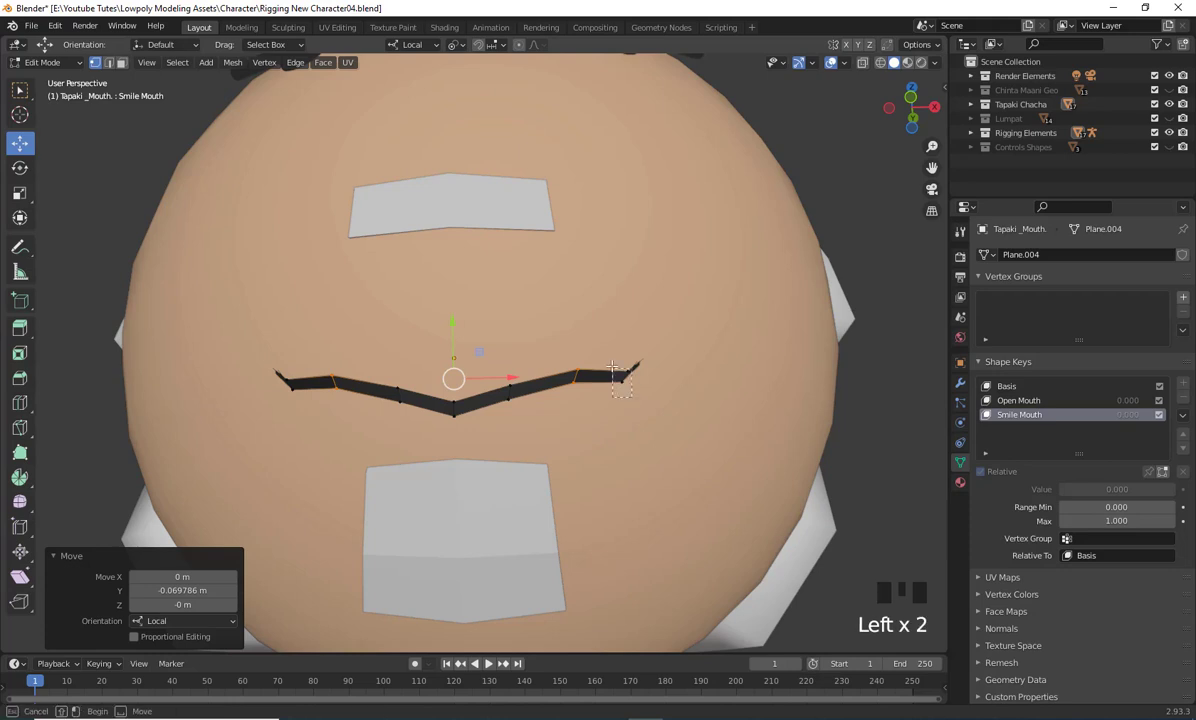
{"action": "left_click_drag", "start_coordinate": [321, 400], "coordinate": [284, 371], "text": "shift"}
{"action": "left_click_drag", "start_coordinate": [454, 325], "coordinate": [454, 303]}
Lower the vertex pairs flanking the centre about 0.015 m along local Y, and slightly lower the next pairs outward to smooth the smile
{"action": "left_click", "coordinate": [398, 390]}
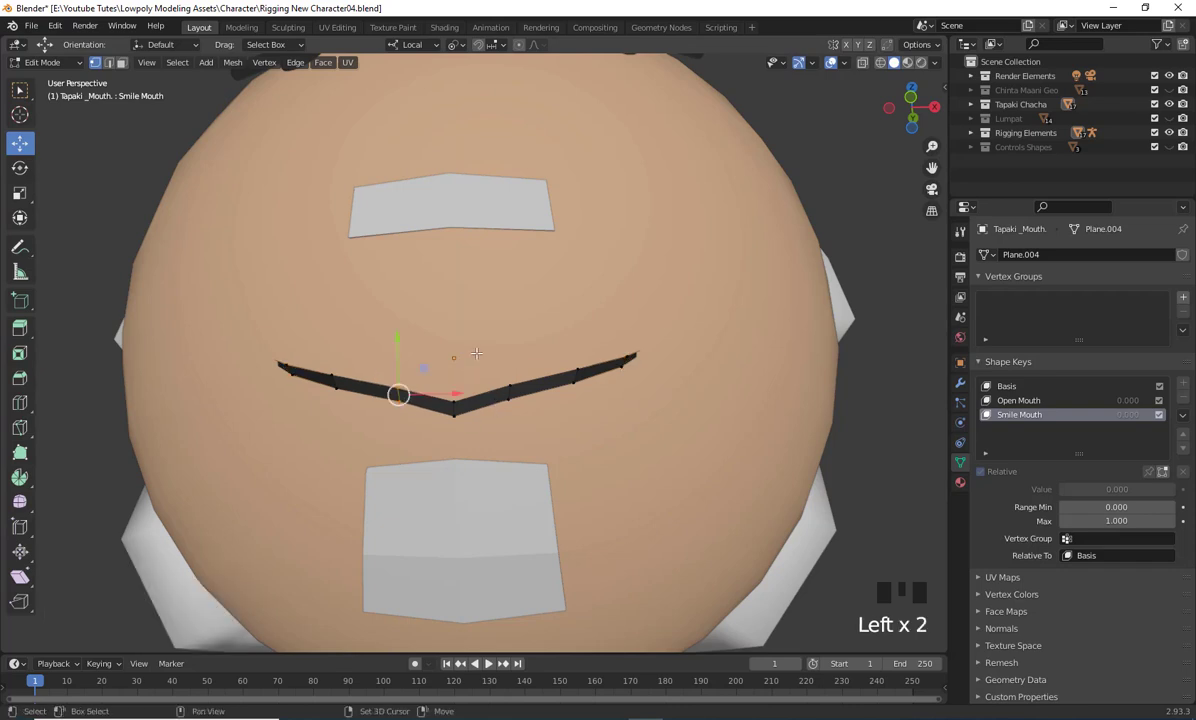
{"action": "left_click", "coordinate": [502, 397], "text": "shift"}
{"action": "left_click_drag", "start_coordinate": [450, 340], "coordinate": [454, 350]}
{"action": "left_click", "coordinate": [333, 376]}
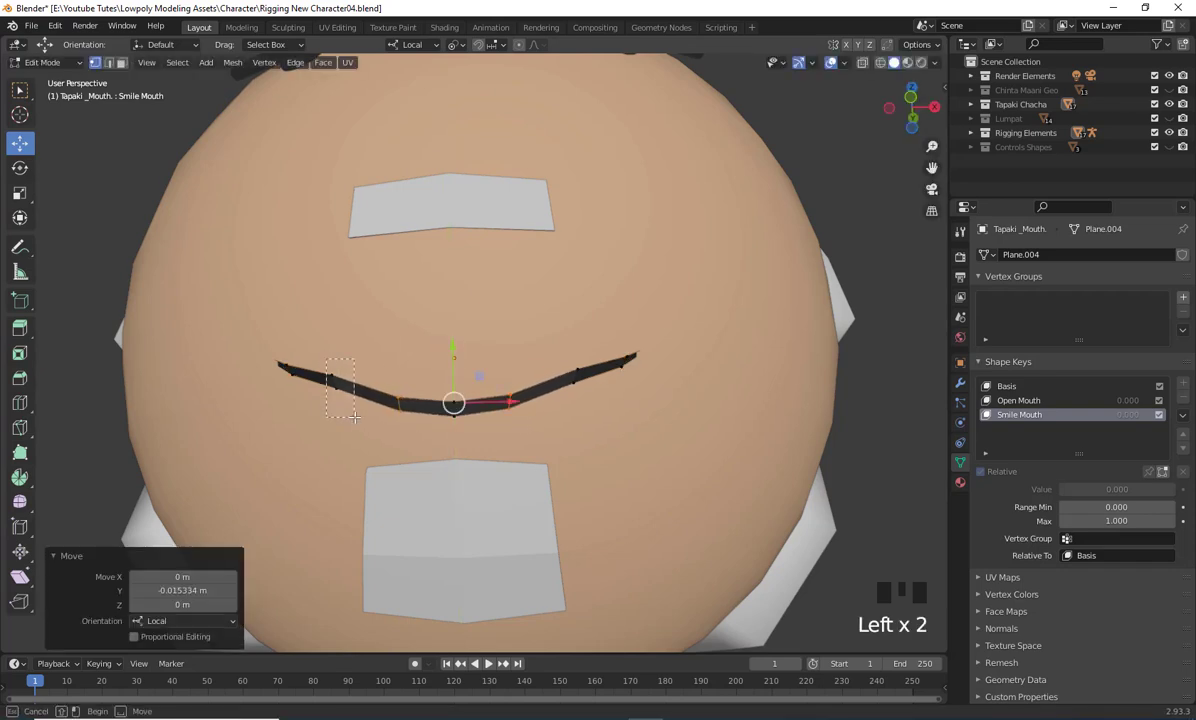
{"action": "left_click", "coordinate": [575, 378], "text": "shift"}
{"action": "left_click_drag", "start_coordinate": [451, 322], "coordinate": [451, 336]}
Pull the mouth-end vertices on the +X side about 0.012 m along local Z, out of the face surface
{"action": "scroll", "coordinate": [451, 336], "scroll_direction": "down", "scroll_amount": 2}
{"action": "middle_click_drag", "start_coordinate": [451, 340], "coordinate": [269, 498]}
{"action": "scroll", "coordinate": [435, 509], "scroll_direction": "up", "scroll_amount": 3}
{"action": "left_click_drag", "start_coordinate": [286, 464], "coordinate": [240, 446]}
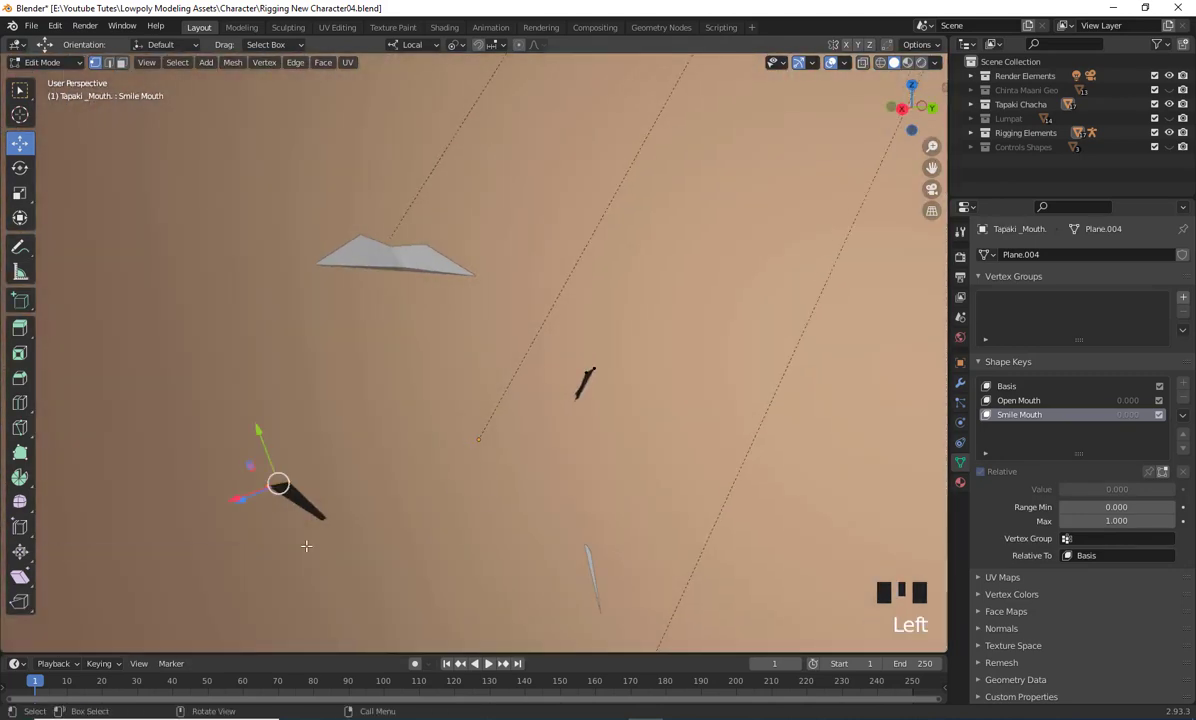
{"action": "middle_click_drag", "start_coordinate": [240, 446], "coordinate": [625, 505]}
{"action": "left_click_drag", "start_coordinate": [608, 486], "coordinate": [593, 497]}
{"action": "scroll", "coordinate": [593, 497], "scroll_direction": "up", "scroll_amount": 3}
{"action": "middle_click_drag", "start_coordinate": [593, 497], "coordinate": [670, 318], "text": "shift"}
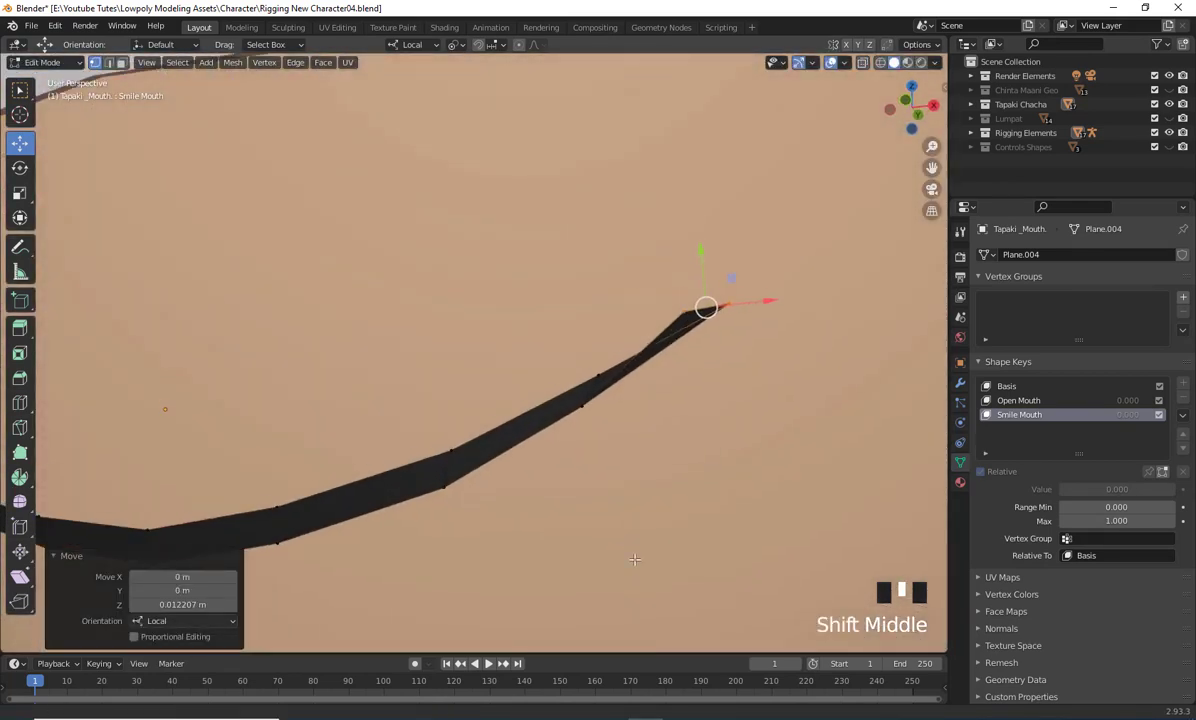
Reposition the end and lower-edge vertices on the mouth's +X half to give the strip an even, tapering thickness
{"action": "left_click", "coordinate": [673, 315]}
{"action": "left_click_drag", "start_coordinate": [680, 312], "coordinate": [798, 334]}
{"action": "left_click_drag", "start_coordinate": [733, 313], "coordinate": [734, 279]}
{"action": "left_click", "coordinate": [582, 404]}
{"action": "left_click_drag", "start_coordinate": [582, 404], "coordinate": [607, 395]}
{"action": "left_click", "coordinate": [445, 486]}
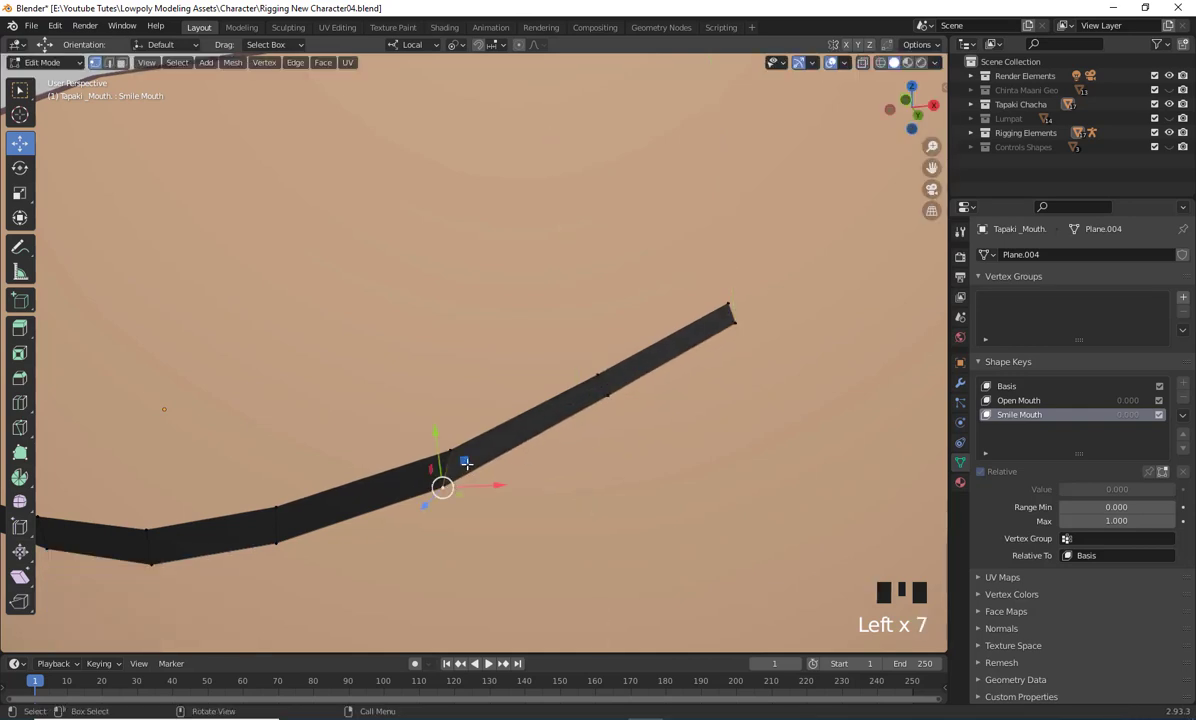
{"action": "left_click_drag", "start_coordinate": [466, 463], "coordinate": [489, 447]}
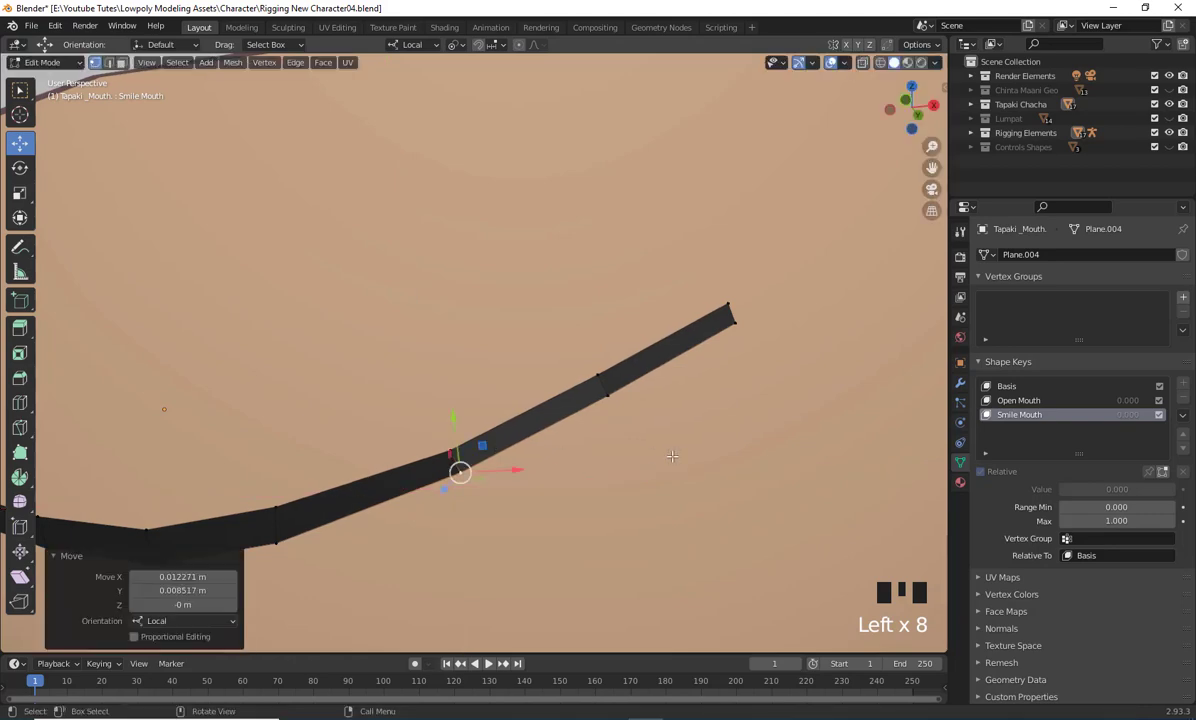
Pull the mouth-end vertices on the -X side about 0.015 m along local Z, out of the face surface
{"action": "middle_click_drag", "start_coordinate": [489, 447], "coordinate": [560, 505]}
{"action": "scroll", "coordinate": [577, 525], "scroll_direction": "down", "scroll_amount": 3}
{"action": "middle_click_drag", "start_coordinate": [593, 495], "coordinate": [530, 526]}
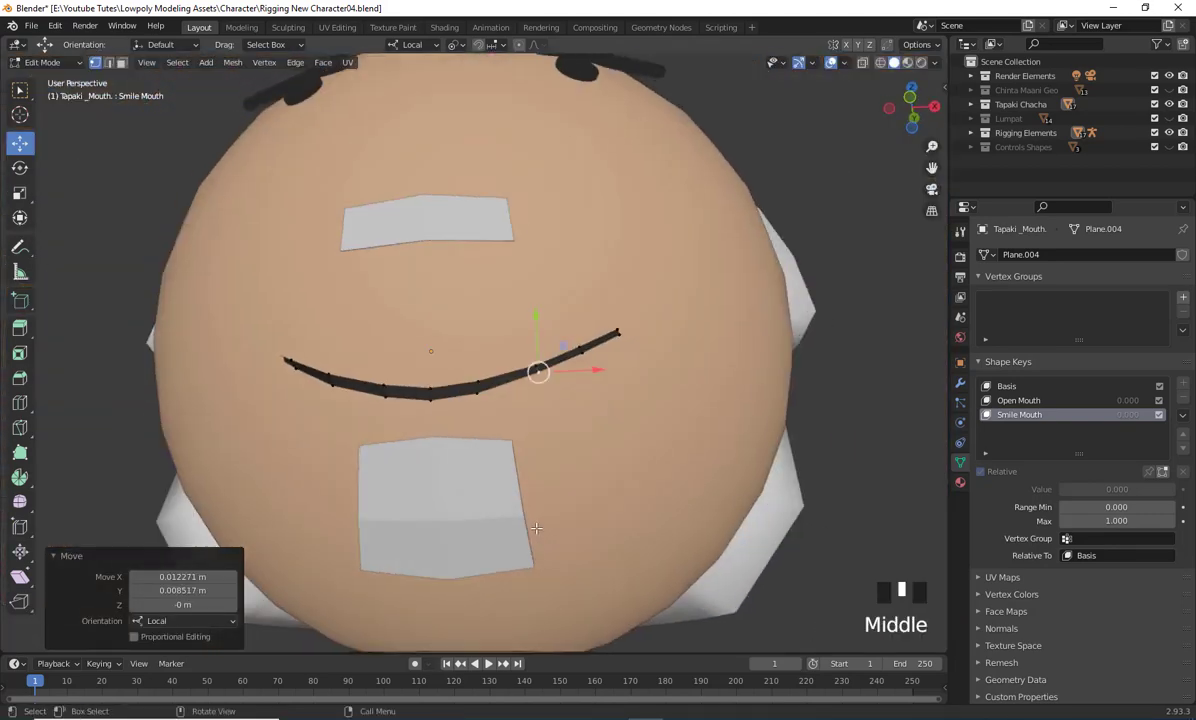
{"action": "scroll", "coordinate": [500, 525], "scroll_direction": "up", "scroll_amount": 2}
{"action": "middle_click_drag", "start_coordinate": [325, 522], "coordinate": [390, 527], "text": "shift"}
{"action": "middle_click_drag", "start_coordinate": [380, 527], "coordinate": [593, 590]}
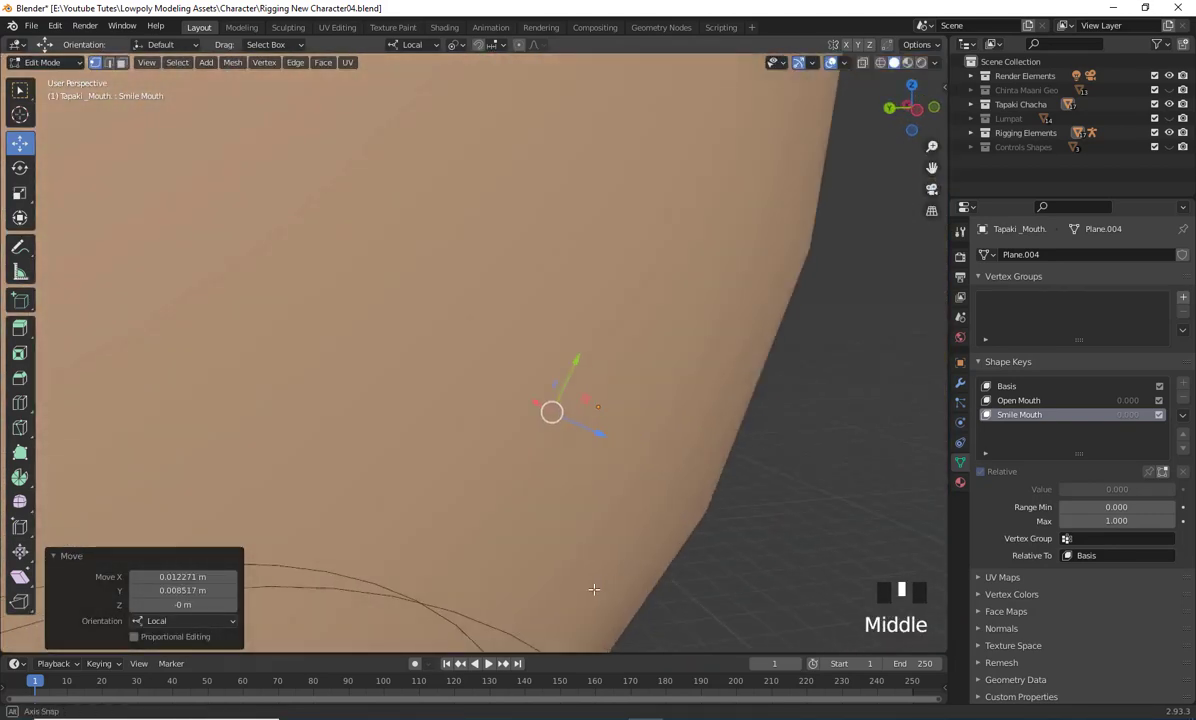
{"action": "scroll", "coordinate": [672, 534], "scroll_direction": "up", "scroll_amount": 3}
{"action": "middle_click_drag", "start_coordinate": [672, 534], "coordinate": [560, 430], "text": "shift"}
{"action": "scroll", "coordinate": [693, 541], "scroll_direction": "down", "scroll_amount": 2}
{"action": "middle_click_drag", "start_coordinate": [560, 430], "coordinate": [667, 362], "text": "shift"}
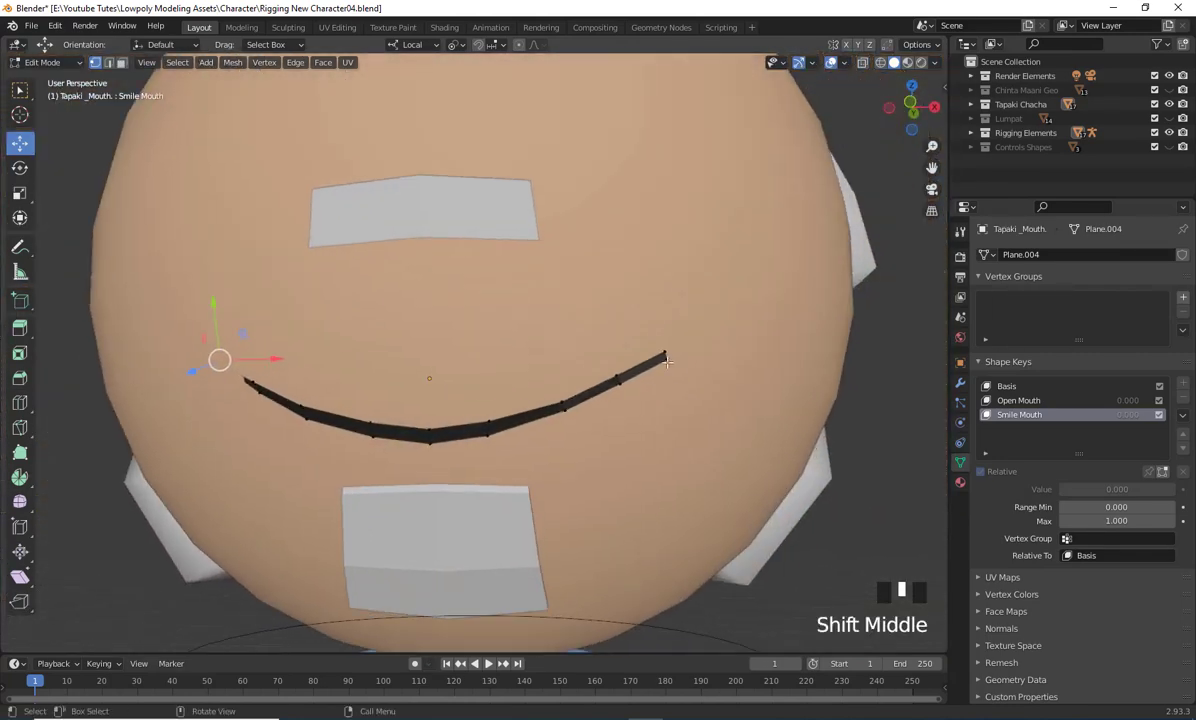
{"action": "middle_click_drag", "start_coordinate": [260, 359], "coordinate": [218, 413]}
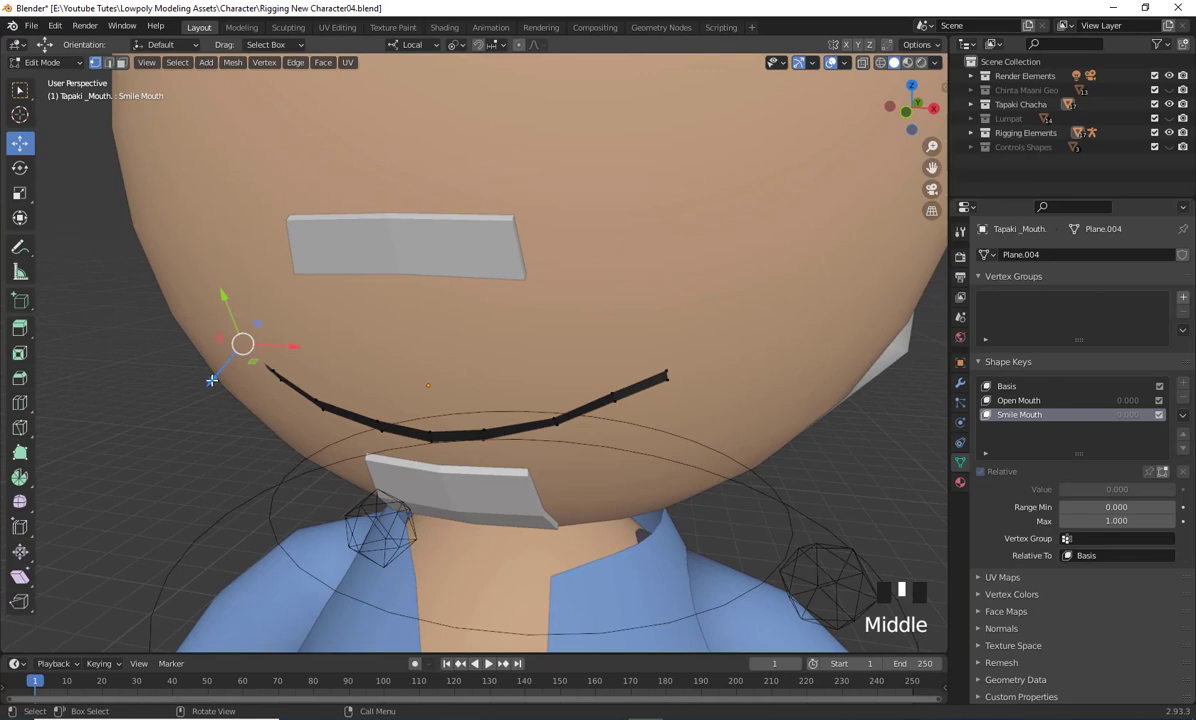
{"action": "left_click_drag", "start_coordinate": [212, 380], "coordinate": [206, 389]}
Move the inner vertex at the mouth's -X end about 0.039 m outward along local X and fine-tune it to square off the tip
{"action": "middle_click_drag", "start_coordinate": [206, 389], "coordinate": [344, 379]}
{"action": "scroll", "coordinate": [300, 385], "scroll_direction": "up", "scroll_amount": 1}
{"action": "scroll", "coordinate": [380, 378], "scroll_direction": "up", "scroll_amount": 1}
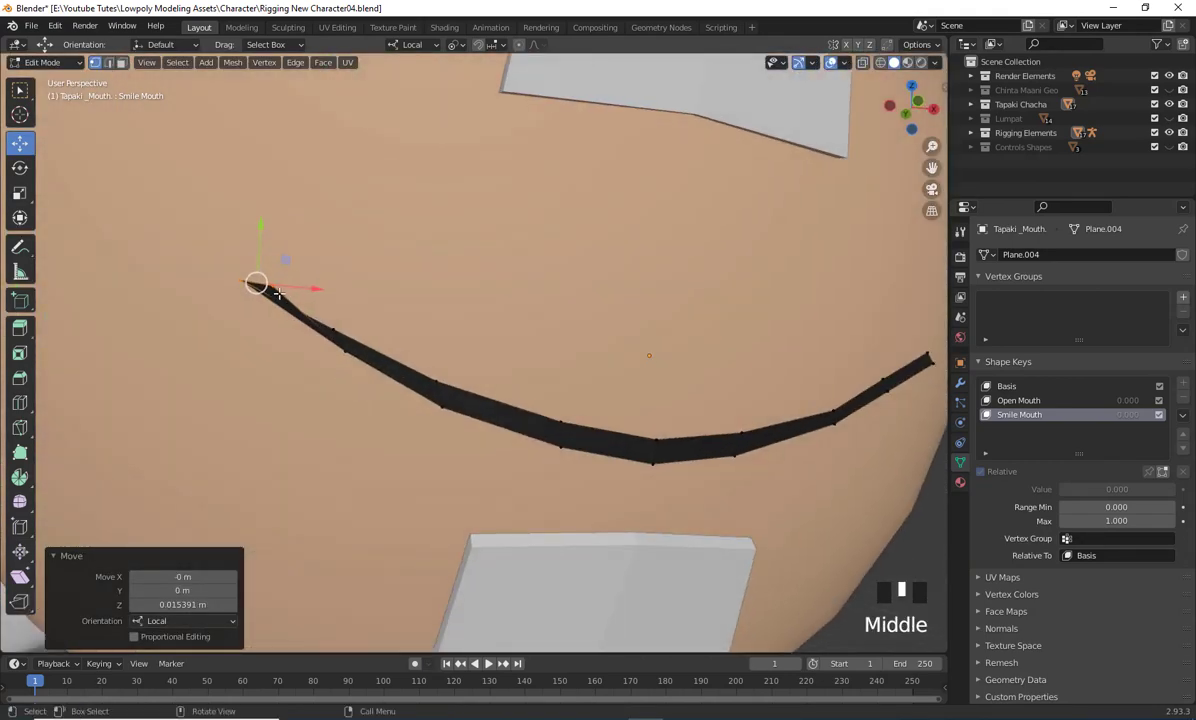
{"action": "left_click", "coordinate": [274, 290]}
{"action": "left_click_drag", "start_coordinate": [272, 247], "coordinate": [265, 316]}
{"action": "scroll", "coordinate": [265, 316], "scroll_direction": "down", "scroll_amount": 1}
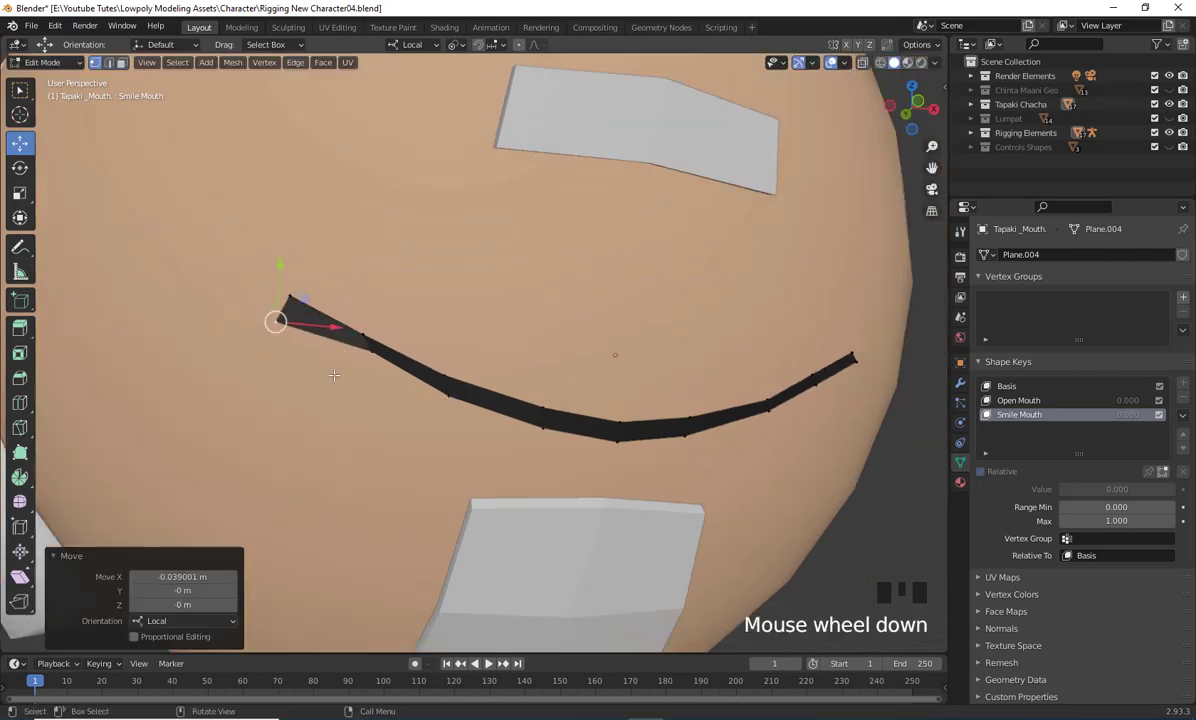
{"action": "middle_click_drag", "start_coordinate": [265, 316], "coordinate": [257, 338]}
{"action": "left_click_drag", "start_coordinate": [257, 338], "coordinate": [264, 326]}
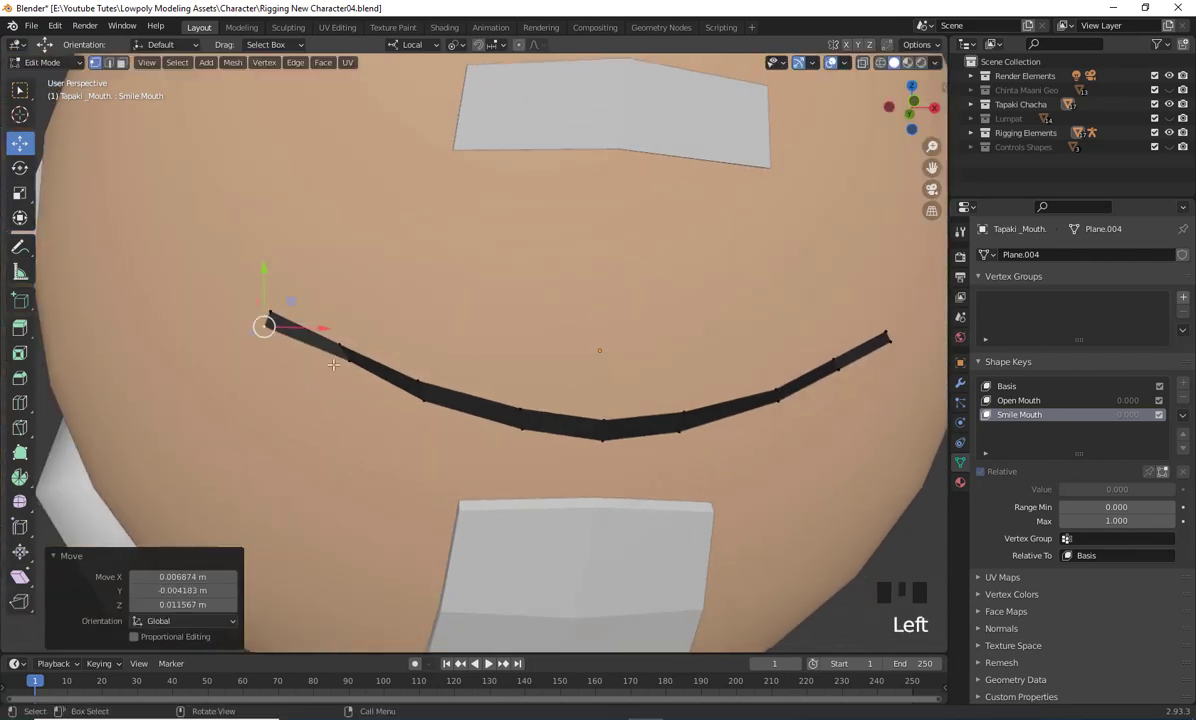
Reposition the lower-edge vertices along the mouth's -X half to even out the strip's thickness
{"action": "left_click", "coordinate": [348, 357]}
{"action": "left_click_drag", "start_coordinate": [347, 355], "coordinate": [330, 358]}
{"action": "left_click", "coordinate": [428, 401]}
{"action": "left_click_drag", "start_coordinate": [421, 400], "coordinate": [409, 398]}
{"action": "left_click", "coordinate": [523, 428]}
{"action": "left_click_drag", "start_coordinate": [523, 424], "coordinate": [521, 434]}
{"action": "middle_click_drag", "start_coordinate": [621, 461], "coordinate": [497, 458]}
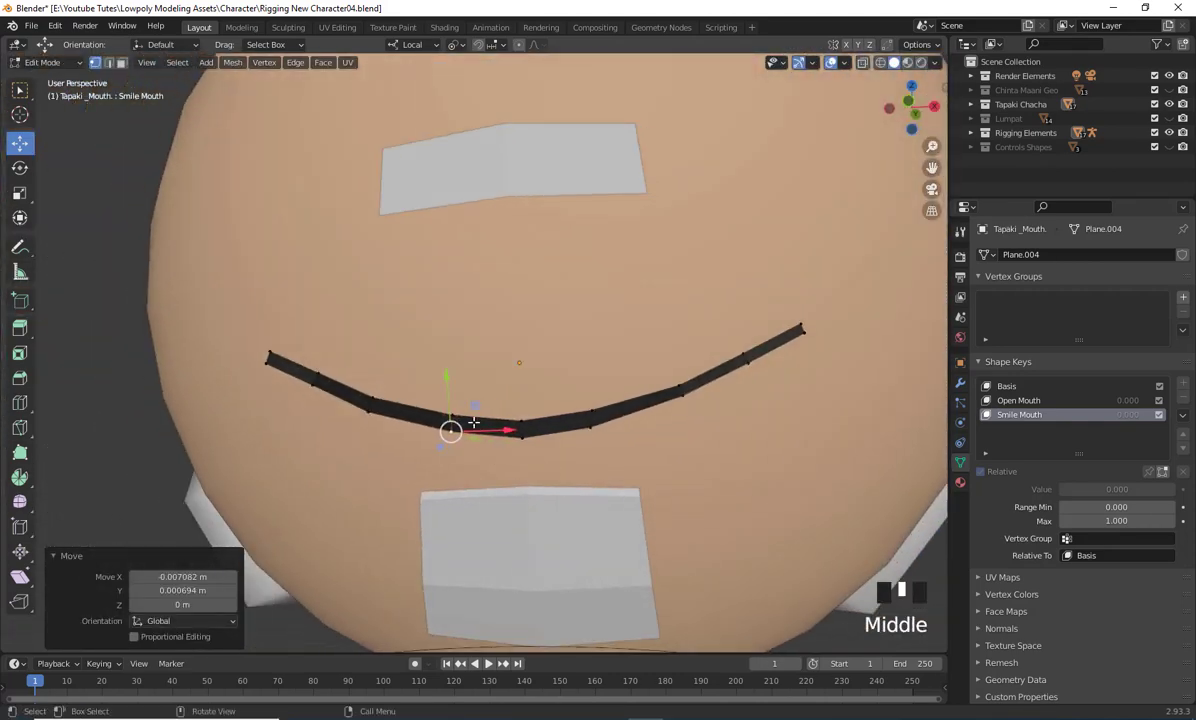
Shift the vertex beside the mouth's centre on the -X half about 0.009 m outward along local X
{"action": "left_click", "coordinate": [468, 421]}
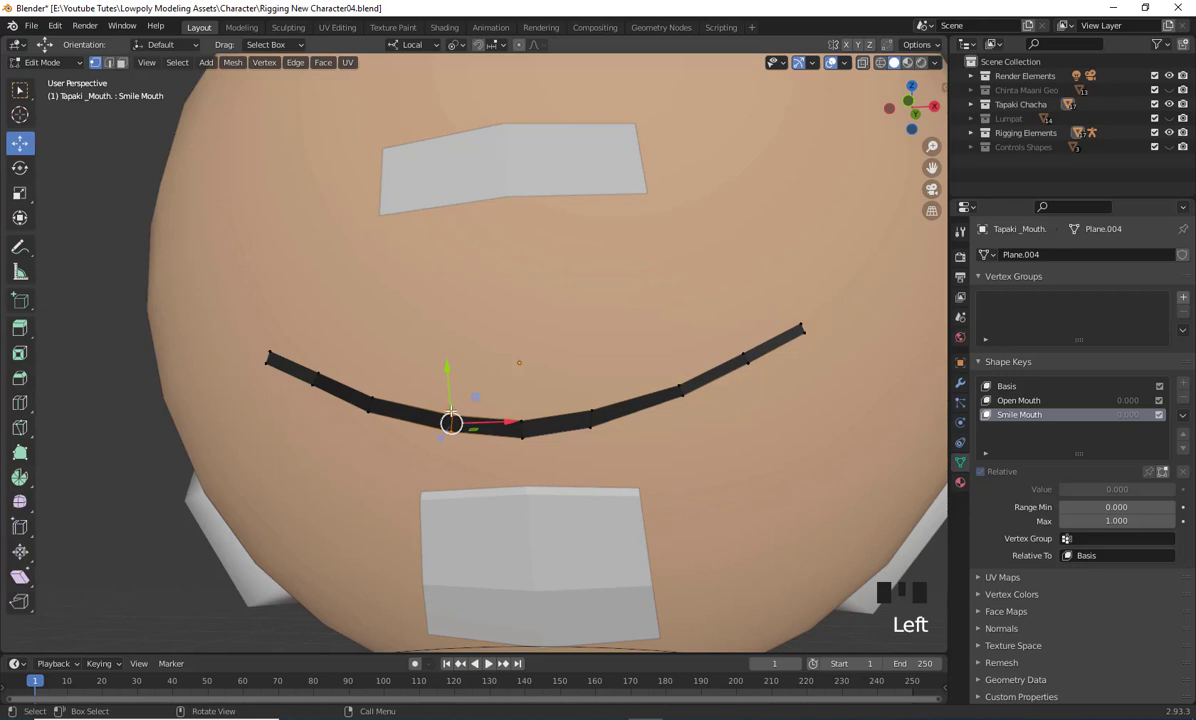
{"action": "left_click_drag", "start_coordinate": [451, 423], "coordinate": [464, 400]}
{"action": "scroll", "coordinate": [590, 458], "scroll_direction": "down", "scroll_amount": 3}
{"action": "middle_click_drag", "start_coordinate": [593, 459], "coordinate": [601, 475]}
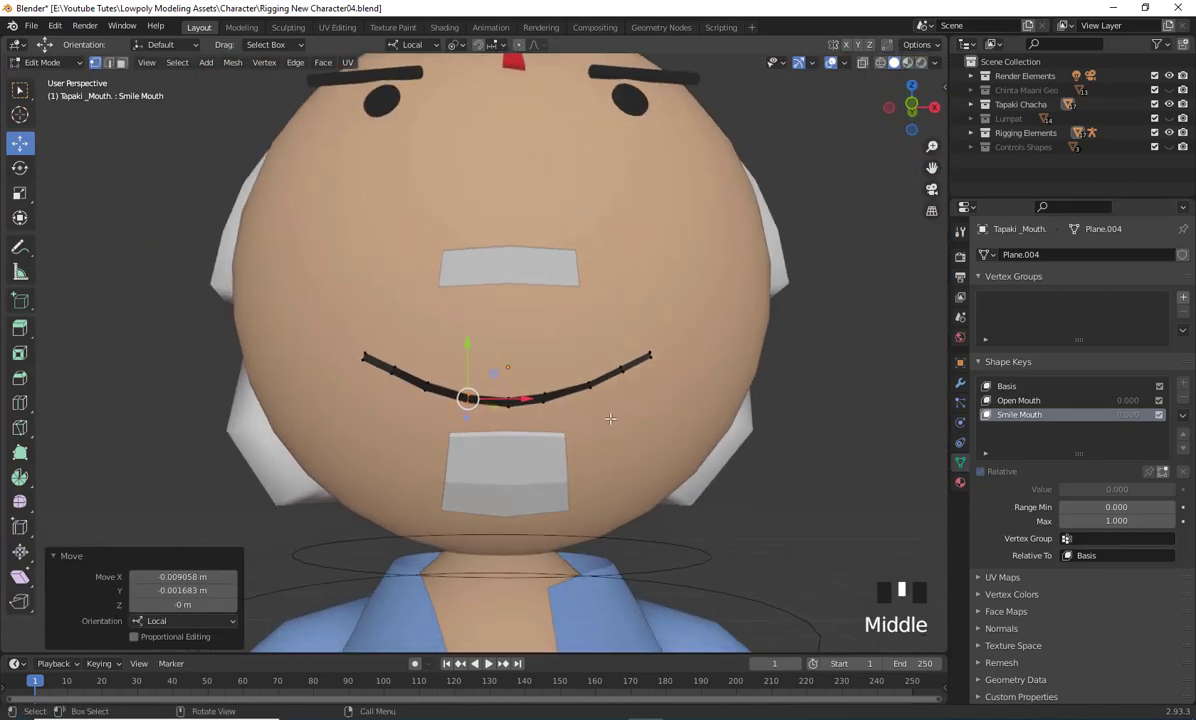
Raise the mouth's +X end about 0.009 m along local Y and align its end vertices with the face surface along local Z
{"action": "left_click_drag", "start_coordinate": [654, 404], "coordinate": [637, 313]}
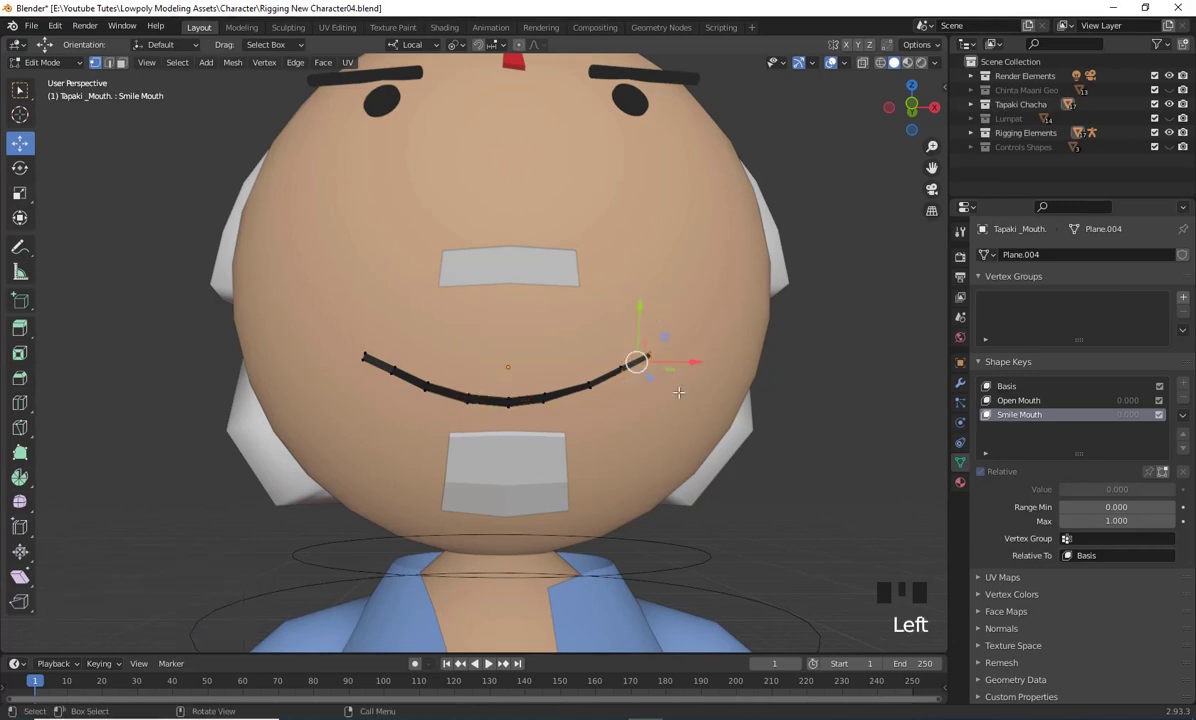
{"action": "left_click_drag", "start_coordinate": [679, 392], "coordinate": [648, 310]}
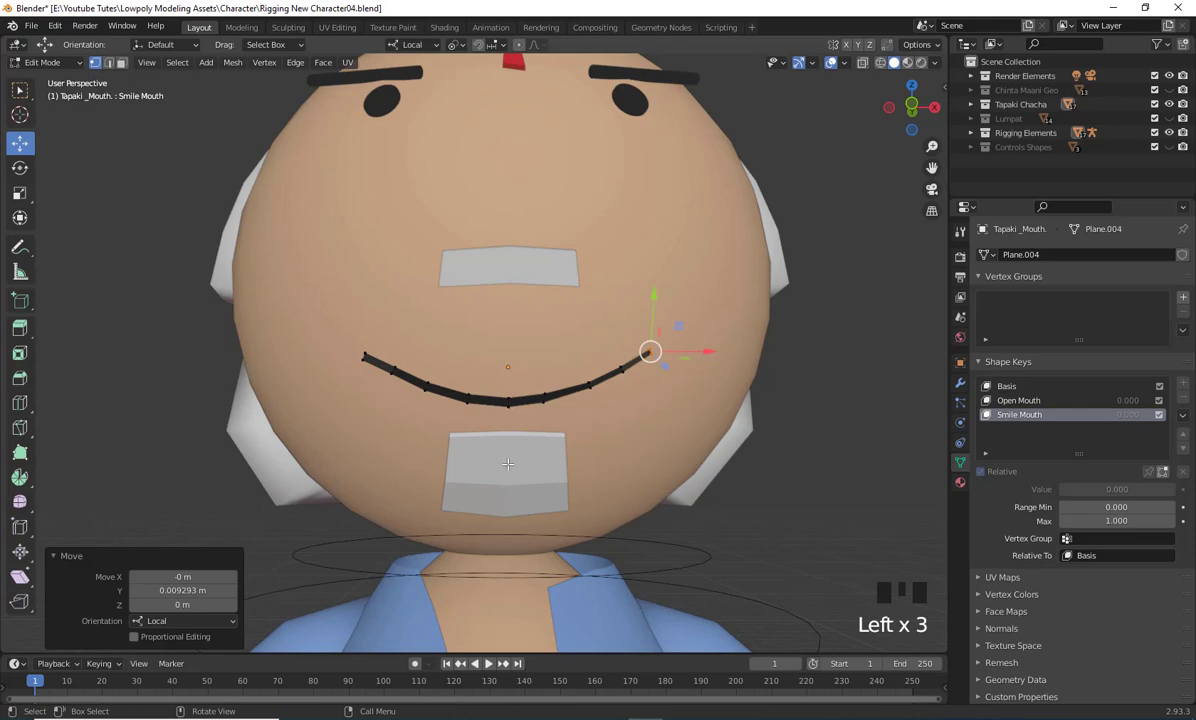
{"action": "middle_click_drag", "start_coordinate": [507, 464], "coordinate": [462, 286]}
{"action": "scroll", "coordinate": [408, 464], "scroll_direction": "up", "scroll_amount": 4}
{"action": "scroll", "coordinate": [727, 240], "scroll_direction": "up", "scroll_amount": 3}
{"action": "left_click", "coordinate": [500, 311]}
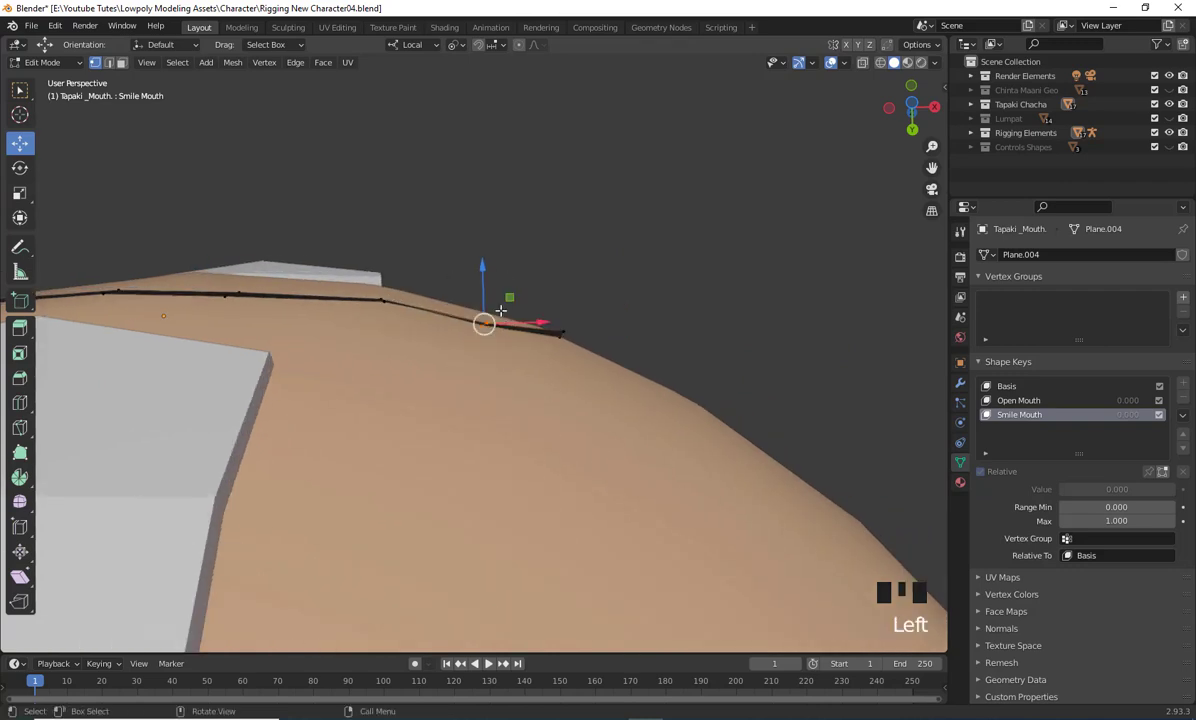
{"action": "left_click_drag", "start_coordinate": [483, 276], "coordinate": [483, 269]}
{"action": "left_click", "coordinate": [564, 333]}
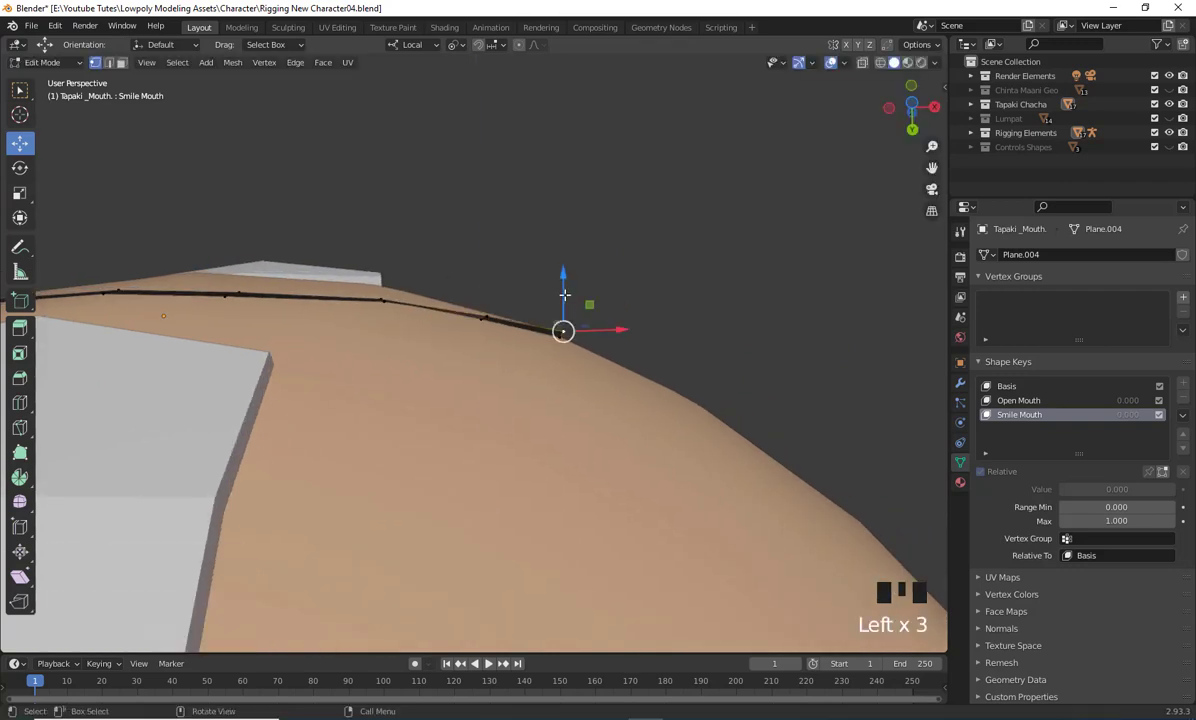
{"action": "left_click_drag", "start_coordinate": [564, 295], "coordinate": [566, 282]}
Nudge the lower-edge vertices around the mouth's centre mostly upward in the local XY plane to thin the strip evenly
{"action": "middle_click_drag", "start_coordinate": [565, 390], "coordinate": [628, 566]}
{"action": "middle_click_drag", "start_coordinate": [375, 334], "coordinate": [530, 409], "text": "shift"}
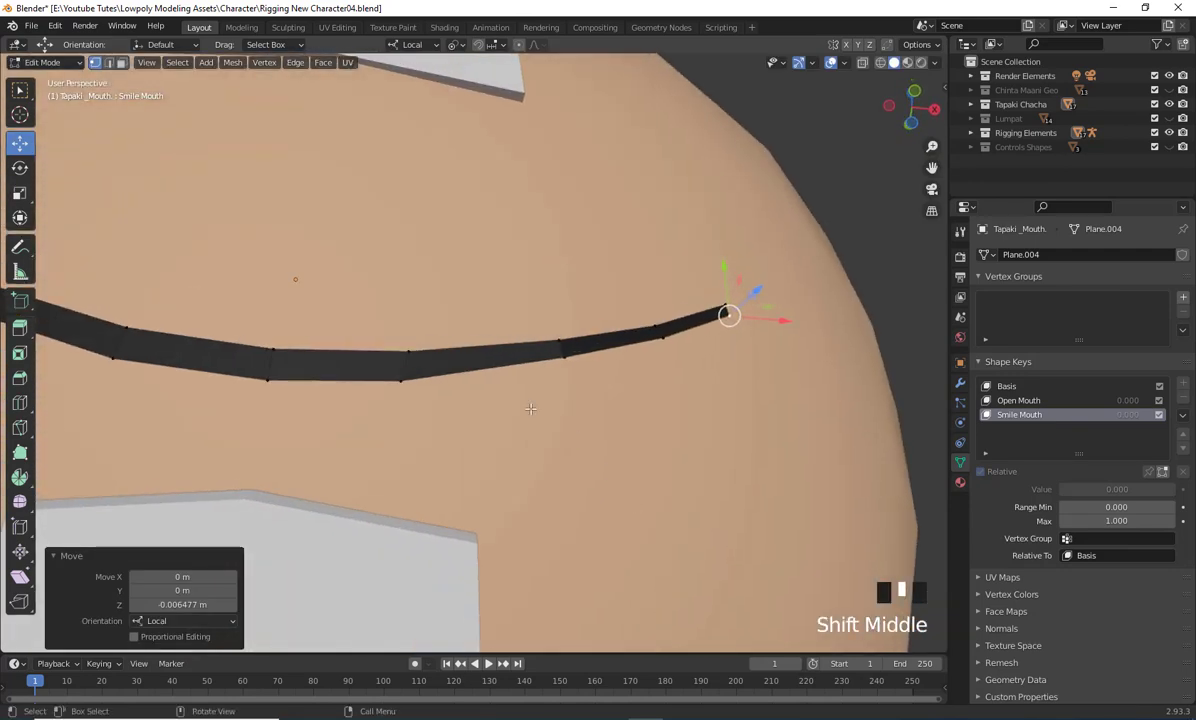
{"action": "left_click", "coordinate": [398, 381]}
{"action": "left_click_drag", "start_coordinate": [431, 361], "coordinate": [440, 353]}
{"action": "left_click", "coordinate": [278, 381]}
{"action": "left_click_drag", "start_coordinate": [301, 349], "coordinate": [302, 344]}
{"action": "scroll", "coordinate": [359, 465], "scroll_direction": "down", "scroll_amount": 2}
{"action": "middle_click_drag", "start_coordinate": [359, 465], "coordinate": [229, 352]}
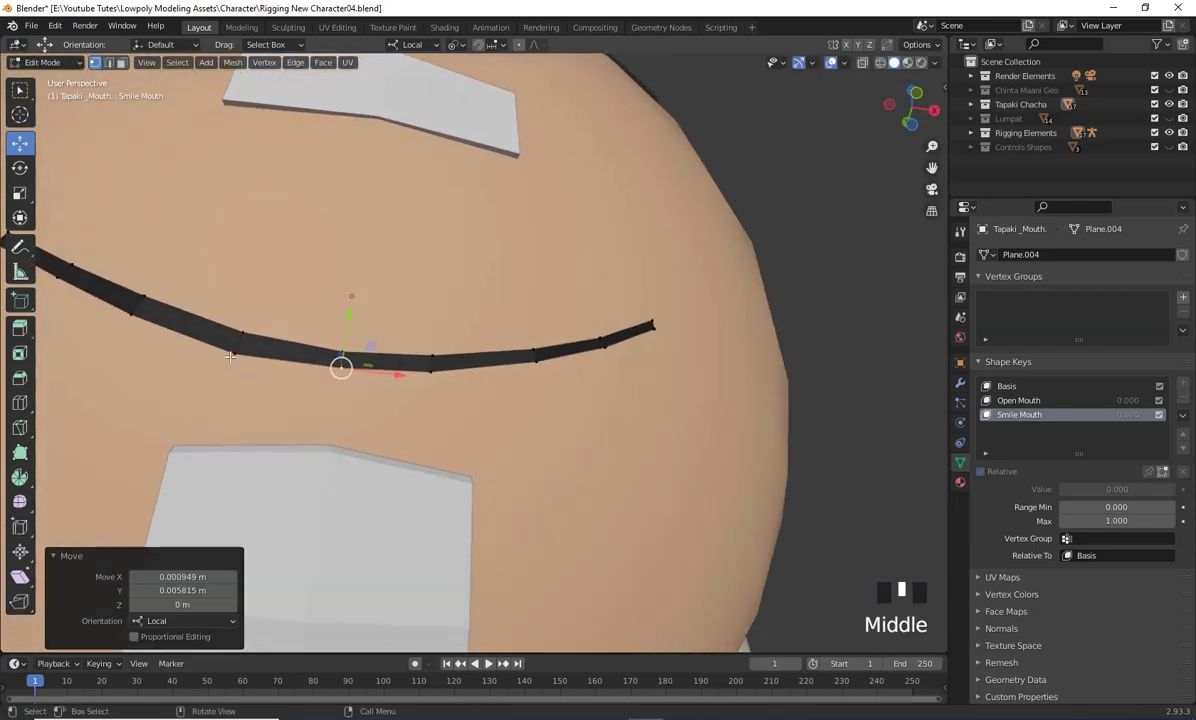
{"action": "left_click", "coordinate": [232, 347]}
{"action": "left_click_drag", "start_coordinate": [240, 306], "coordinate": [266, 333]}
Nudge the outer lower-edge vertices on the mouth's -X half upward so the strip tapers towards the tip
{"action": "scroll", "coordinate": [342, 347], "scroll_direction": "down", "scroll_amount": 3}
{"action": "scroll", "coordinate": [507, 499], "scroll_direction": "up", "scroll_amount": 4}
{"action": "left_click", "coordinate": [410, 443]}
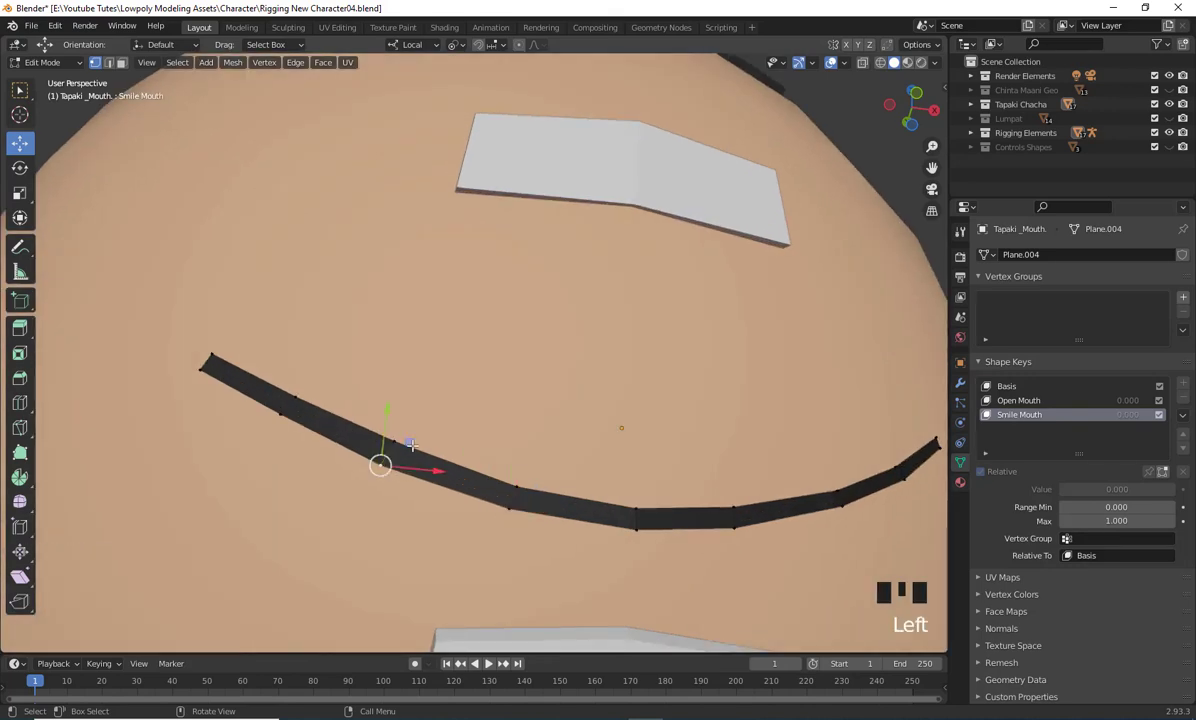
{"action": "left_click_drag", "start_coordinate": [410, 443], "coordinate": [414, 433]}
{"action": "scroll", "coordinate": [414, 425], "scroll_direction": "down", "scroll_amount": 2}
{"action": "middle_click_drag", "start_coordinate": [414, 419], "coordinate": [323, 421]}
{"action": "left_click", "coordinate": [298, 366]}
{"action": "left_click_drag", "start_coordinate": [323, 364], "coordinate": [326, 355]}
In Object Mode, set the Smile Mouth shape key to 1.000 and test the Open Mouth value over it, returning it to 0.000
{"action": "middle_click_drag", "start_coordinate": [326, 355], "coordinate": [570, 528]}
{"action": "scroll", "coordinate": [520, 499], "scroll_direction": "down", "scroll_amount": 3}
{"action": "scroll", "coordinate": [540, 540], "scroll_direction": "up", "scroll_amount": 2}
{"action": "middle_click_drag", "start_coordinate": [570, 528], "coordinate": [593, 534], "text": "shift"}
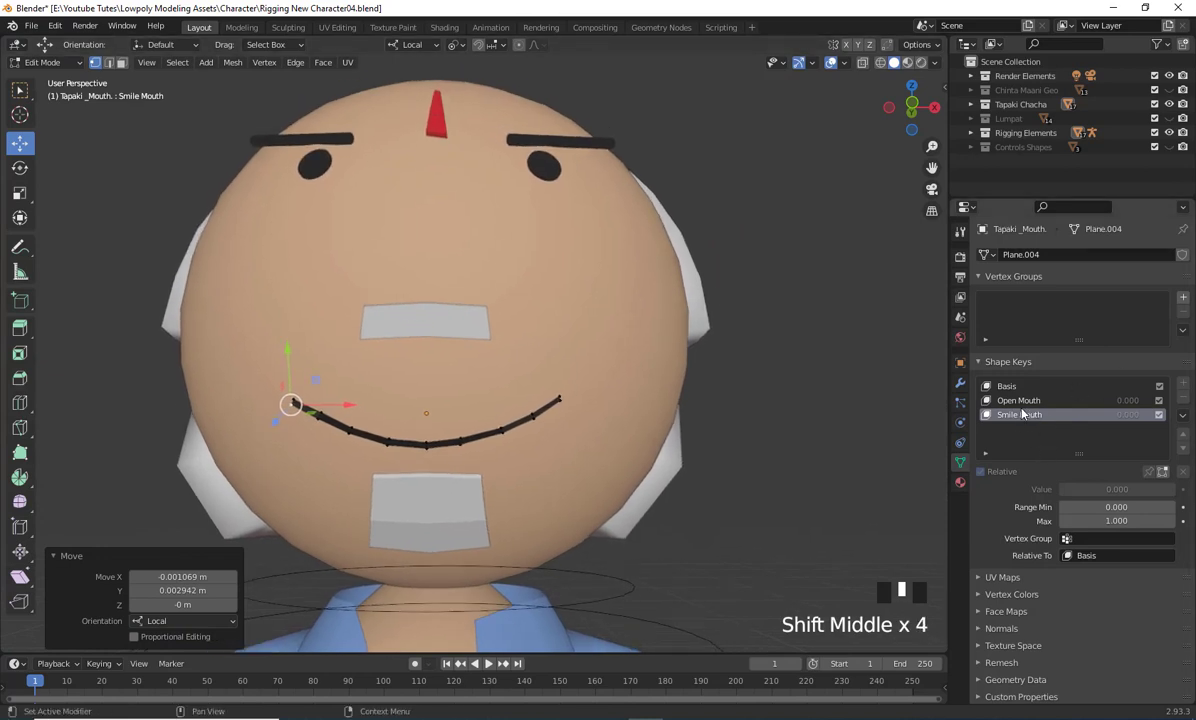
{"action": "left_click", "coordinate": [47, 63]}
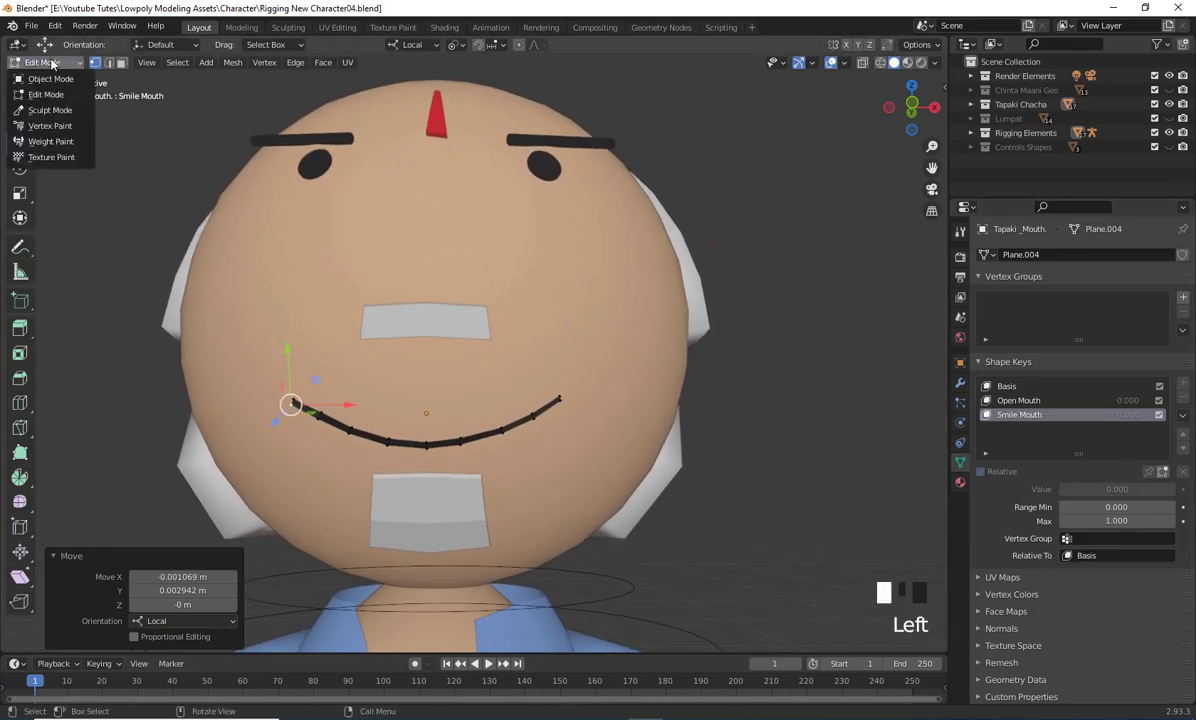
{"action": "left_click", "coordinate": [59, 84]}
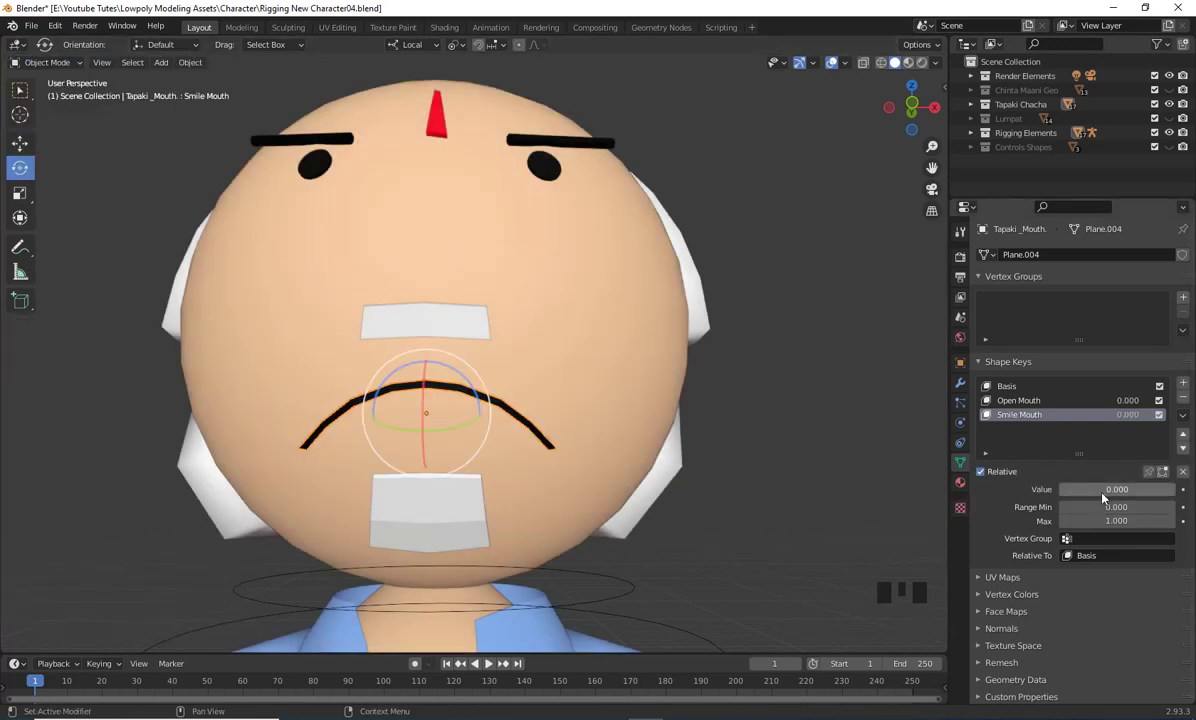
{"action": "left_click_drag", "start_coordinate": [1097, 490], "coordinate": [1170, 490]}
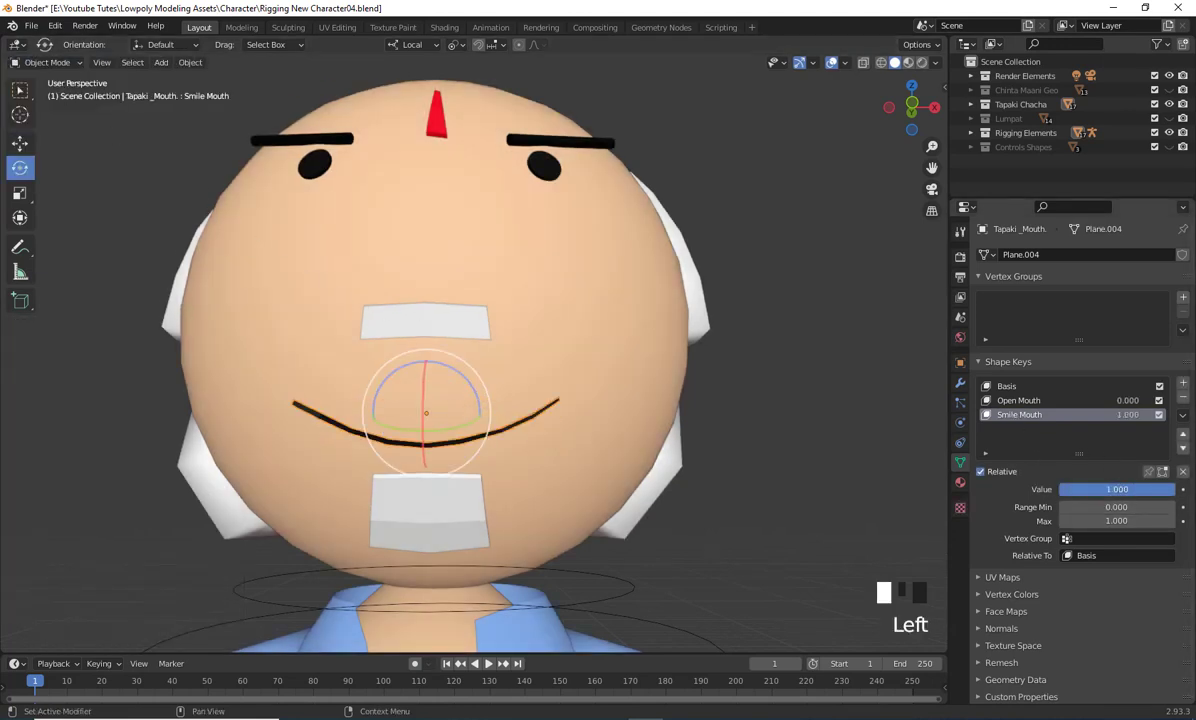
{"action": "left_click", "coordinate": [1022, 401]}
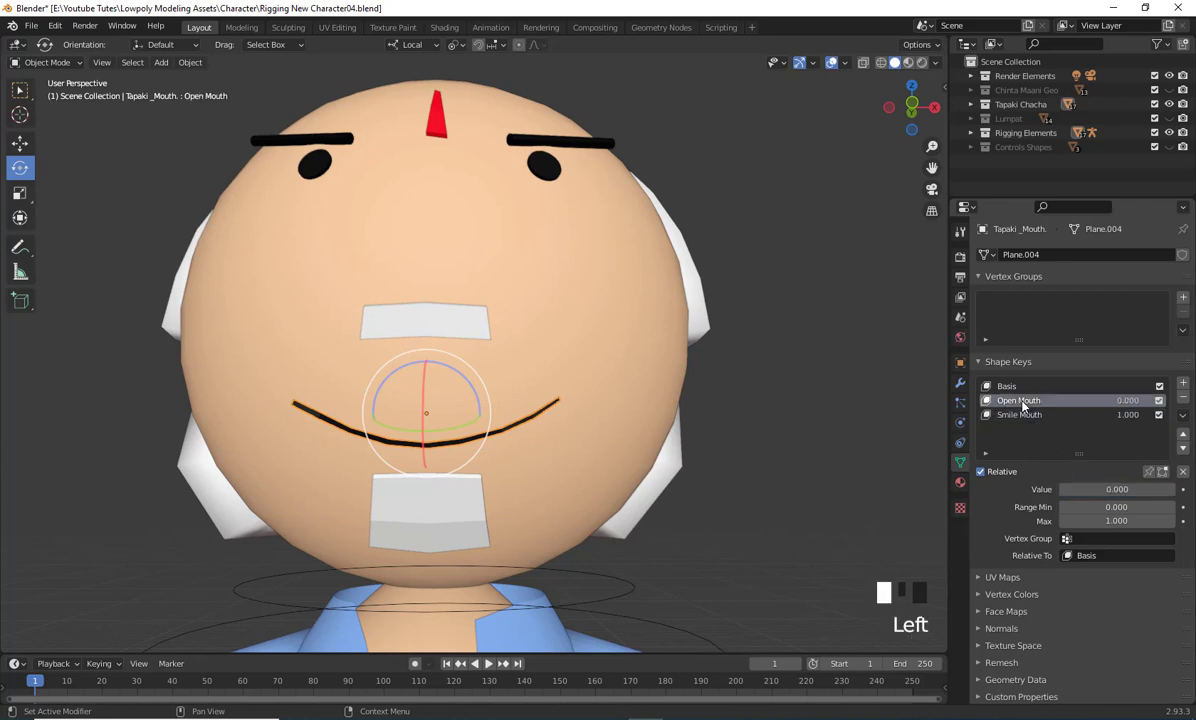
{"action": "left_click_drag", "start_coordinate": [1087, 490], "coordinate": [1062, 490]}
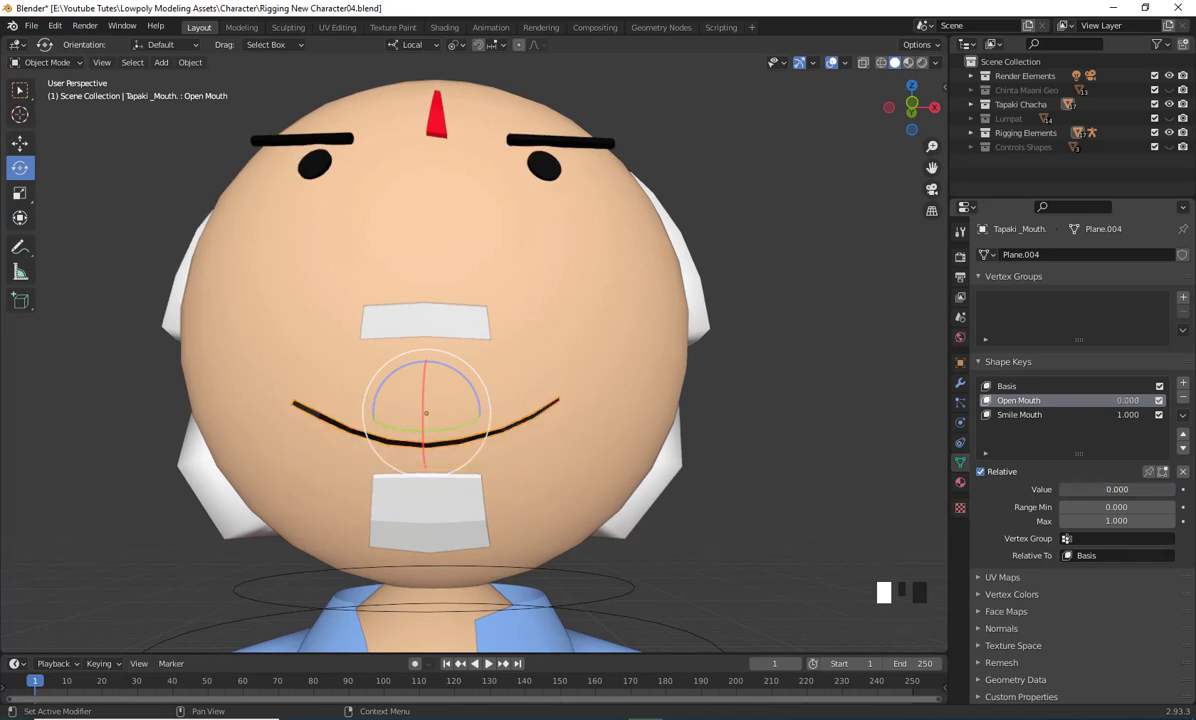
Edit the Smile Mouth shape key by raising the entire mouth mesh about 0.053 m along local Y
{"action": "left_click", "coordinate": [1021, 416]}
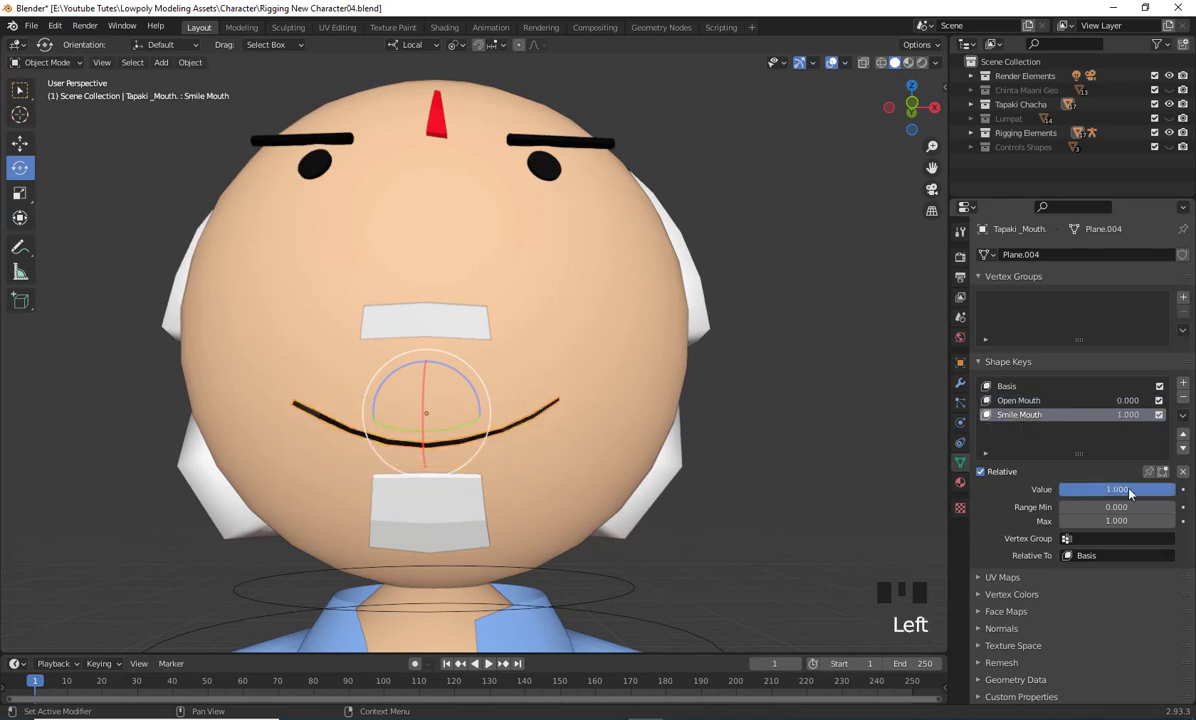
{"action": "left_click", "coordinate": [60, 64]}
{"action": "left_click", "coordinate": [52, 92]}
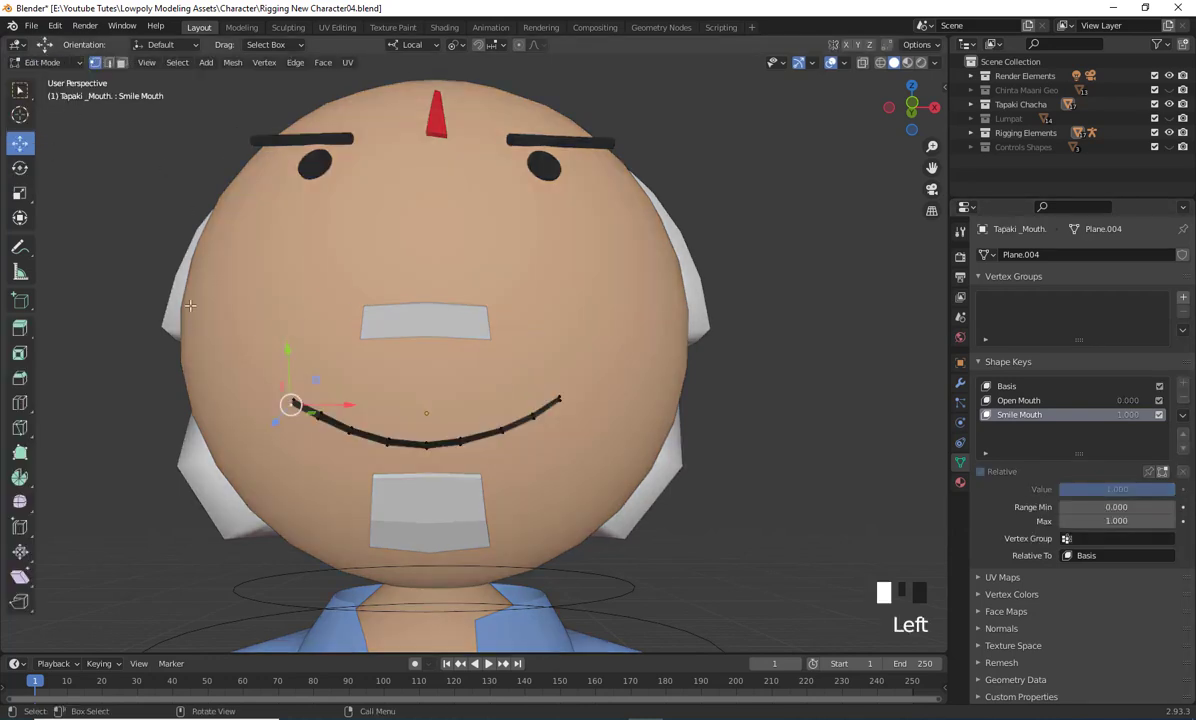
{"action": "left_click_drag", "start_coordinate": [190, 305], "coordinate": [655, 518]}
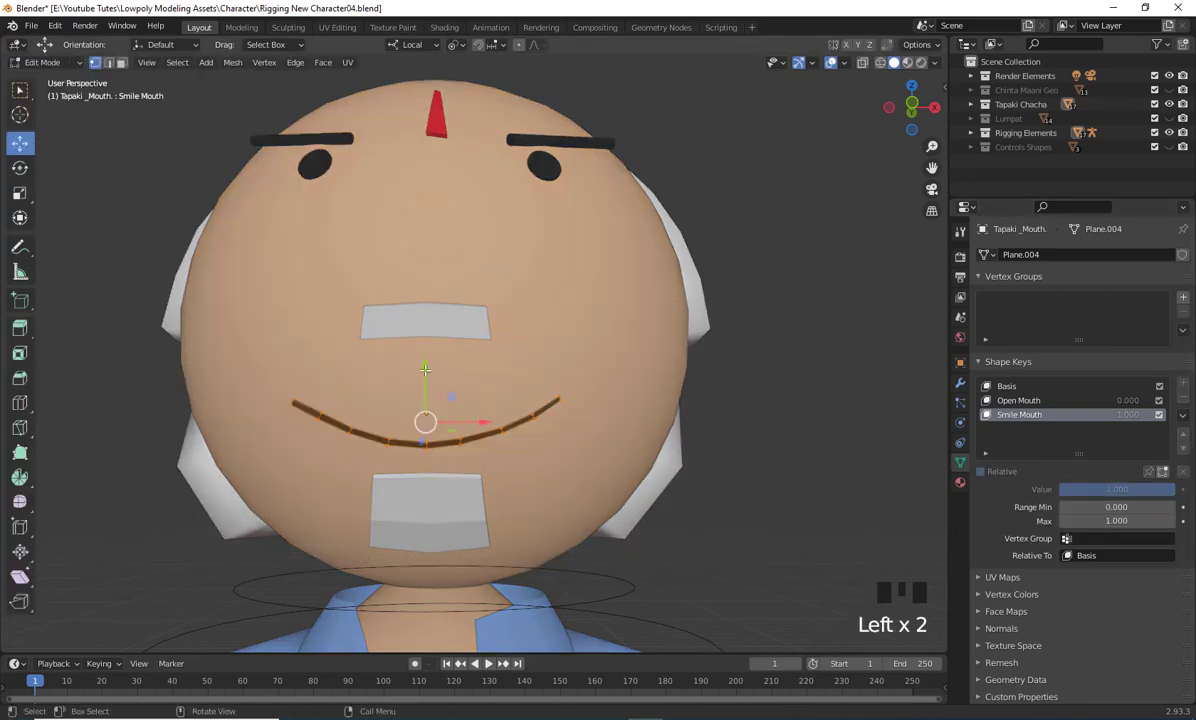
{"action": "left_click_drag", "start_coordinate": [425, 370], "coordinate": [432, 347]}
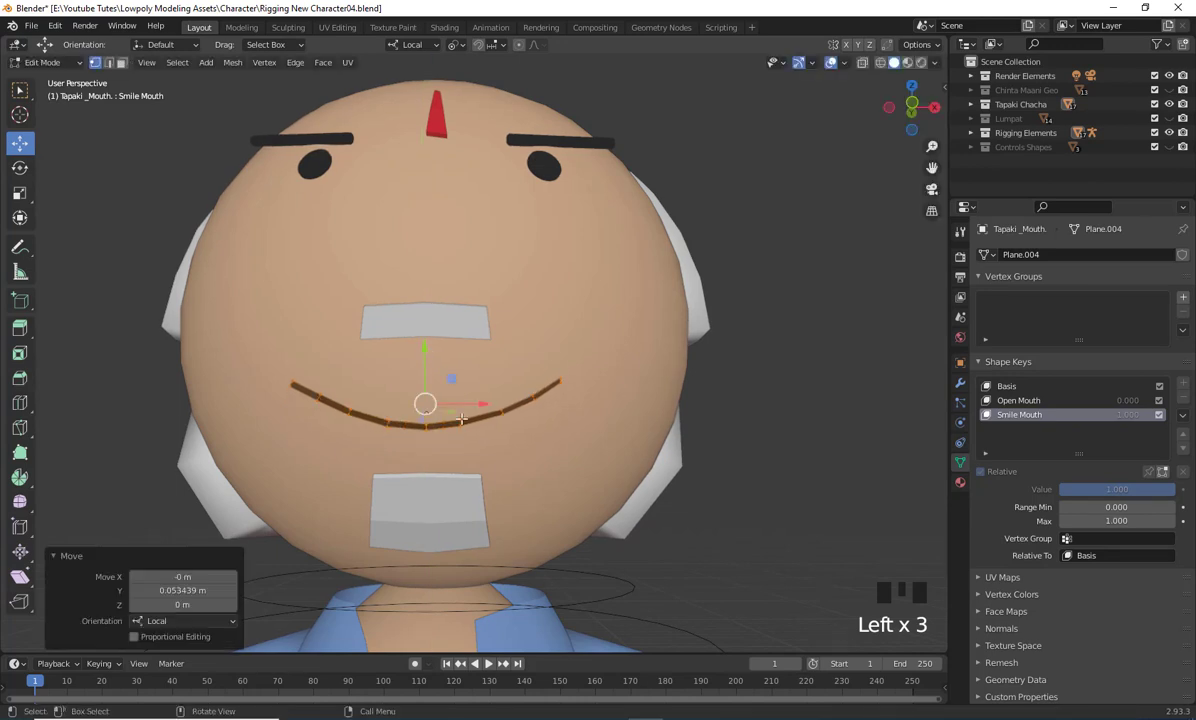
In Object Mode, preview Open Mouth over the raised smile and reset both the Open Mouth and Smile Mouth values to 0.000
{"action": "left_click", "coordinate": [1012, 401]}
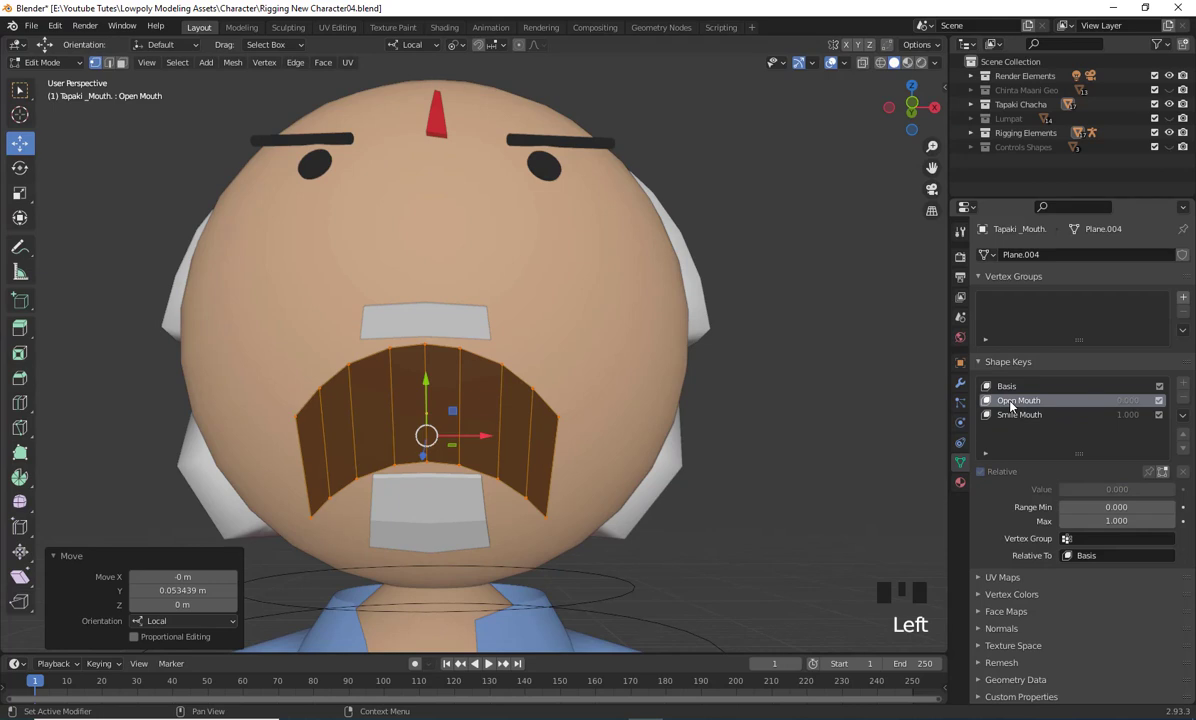
{"action": "left_click", "coordinate": [35, 64]}
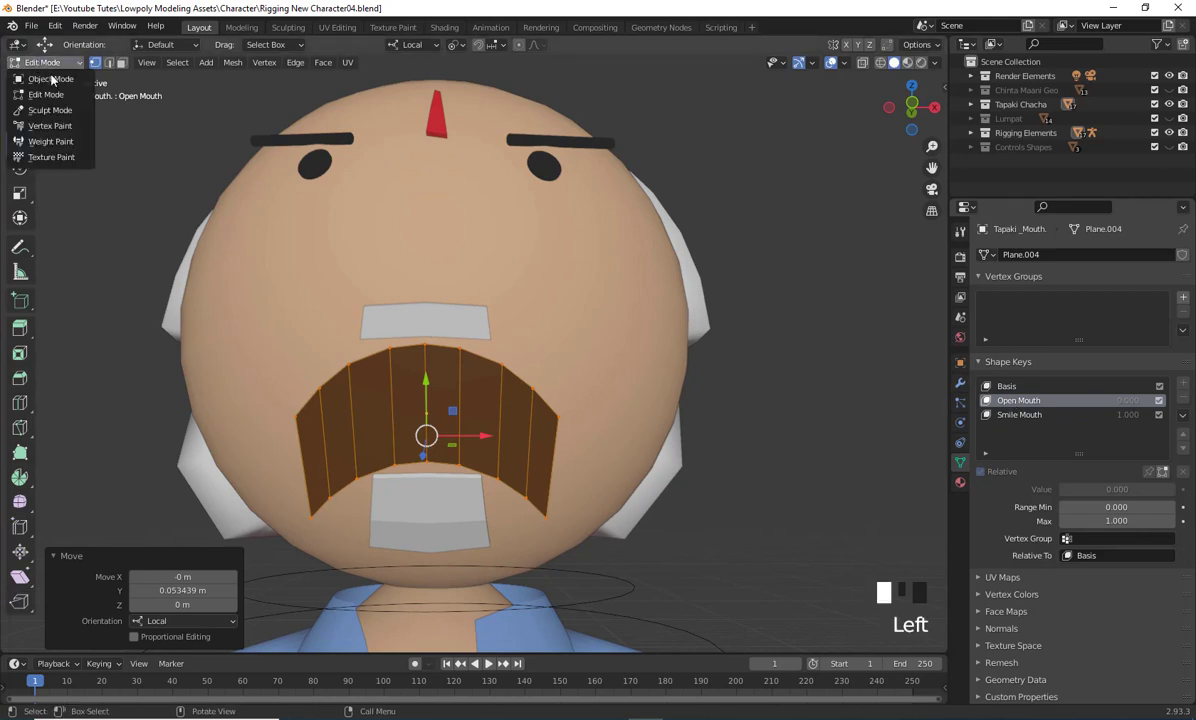
{"action": "left_click", "coordinate": [52, 81]}
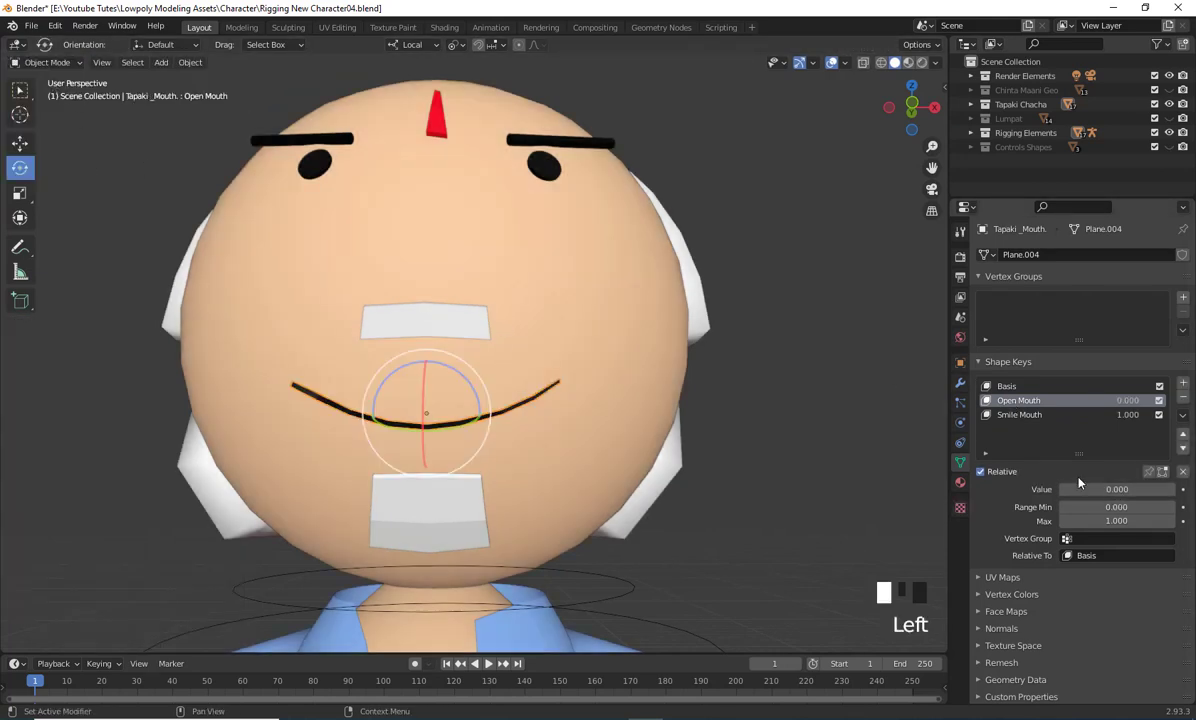
{"action": "left_click_drag", "start_coordinate": [1117, 489], "coordinate": [1062, 489]}
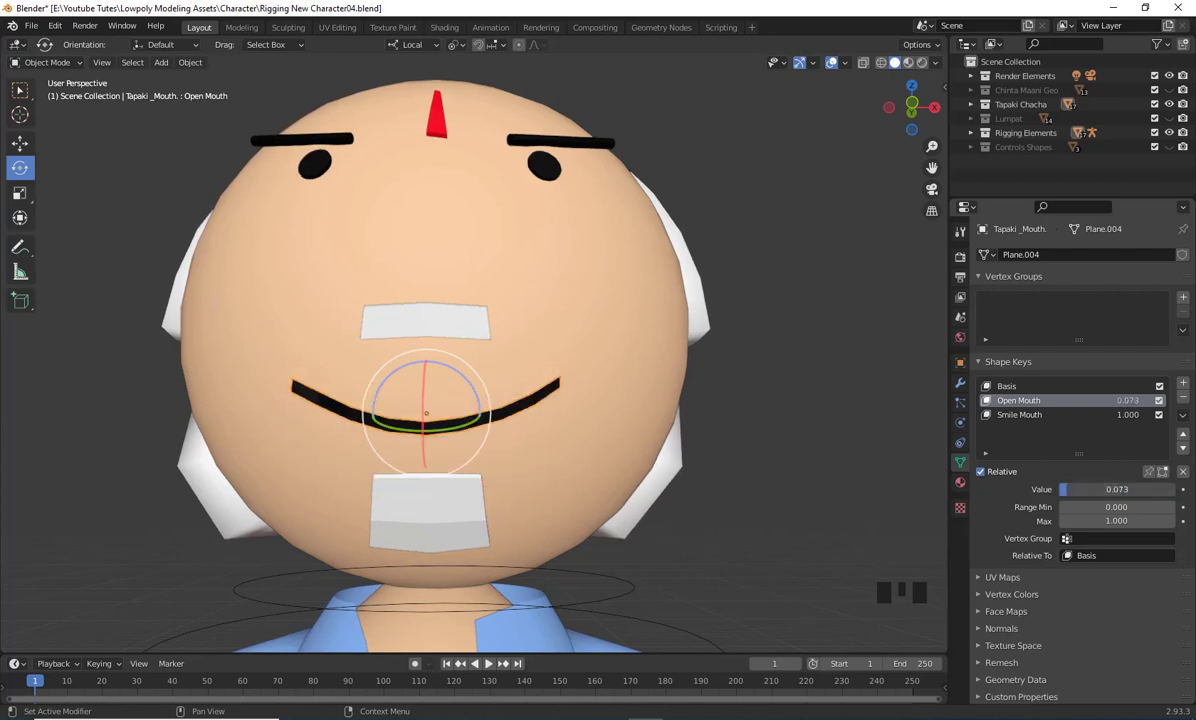
{"action": "left_click", "coordinate": [1008, 414]}
{"action": "left_click_drag", "start_coordinate": [1100, 491], "coordinate": [985, 491]}
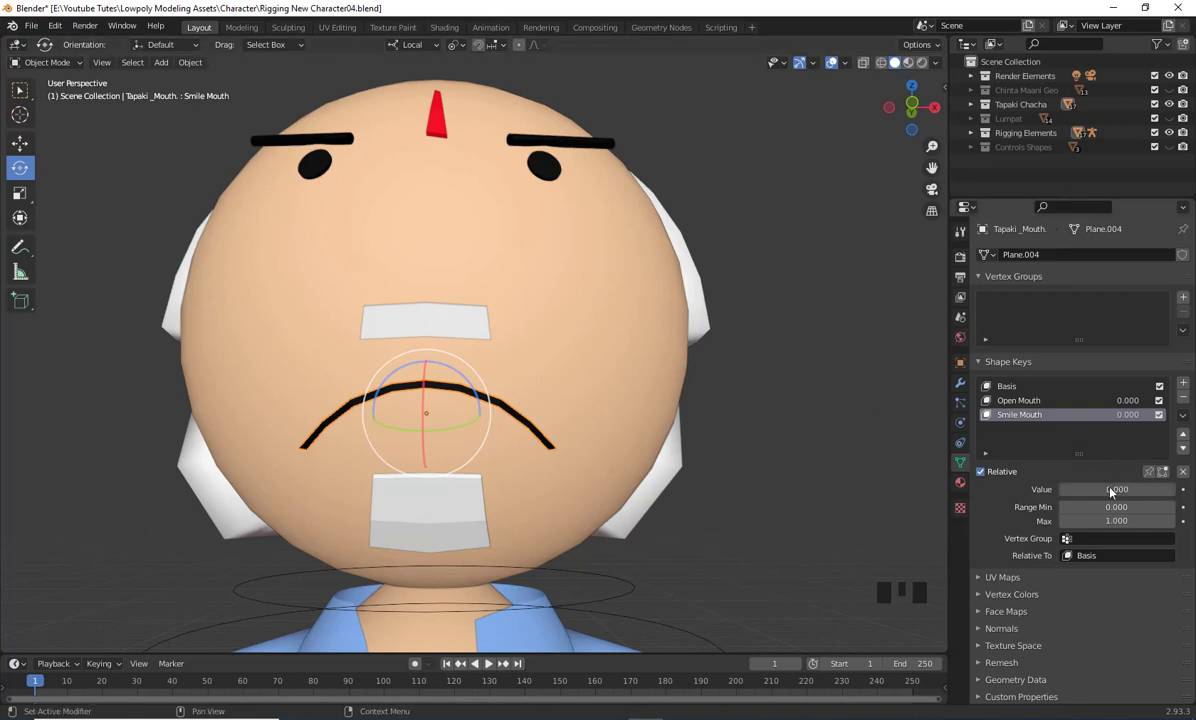
Examine the upper face from several angles, selecting each of the two eye objects in turn
{"action": "scroll", "coordinate": [585, 347], "scroll_direction": "down", "scroll_amount": 1}
{"action": "middle_click_drag", "start_coordinate": [646, 350], "coordinate": [582, 448]}
{"action": "scroll", "coordinate": [588, 504], "scroll_direction": "up", "scroll_amount": 2}
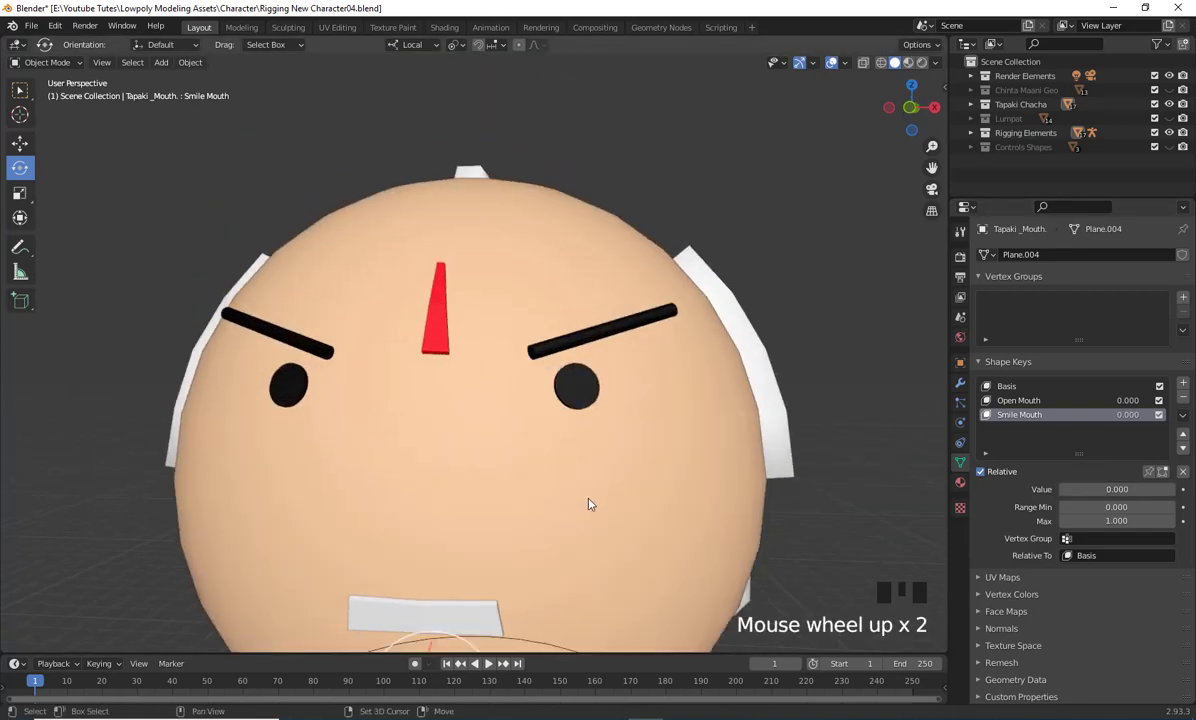
{"action": "middle_click_drag", "start_coordinate": [588, 504], "coordinate": [534, 450]}
{"action": "left_click", "coordinate": [627, 342]}
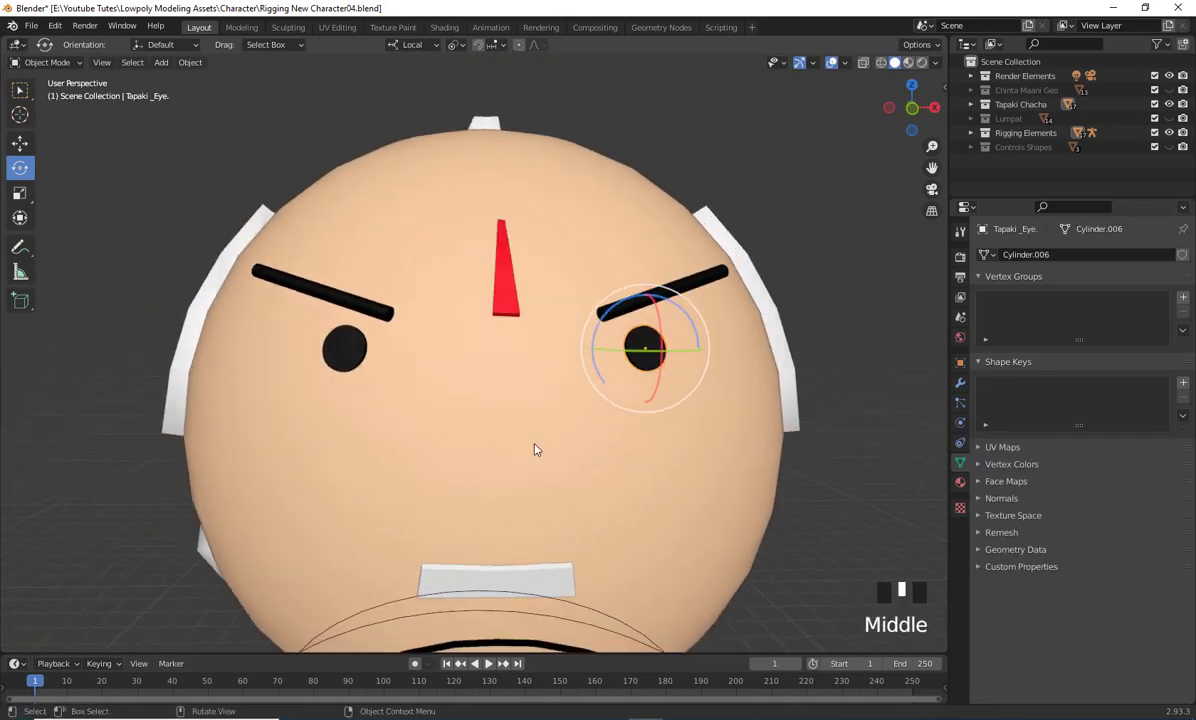
{"action": "scroll", "coordinate": [730, 462], "scroll_direction": "down", "scroll_amount": 3}
{"action": "middle_click_drag", "start_coordinate": [730, 462], "coordinate": [584, 384], "text": "shift"}
{"action": "scroll", "coordinate": [573, 432], "scroll_direction": "up", "scroll_amount": 2}
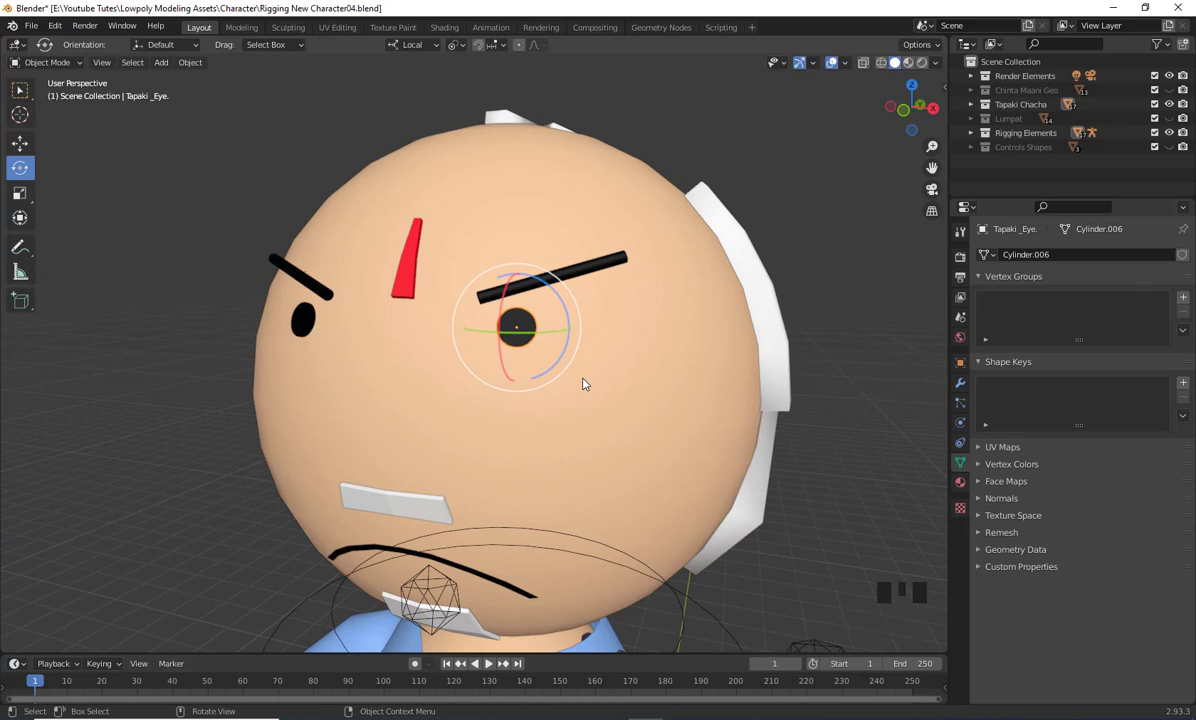
{"action": "middle_click_drag", "start_coordinate": [548, 406], "coordinate": [569, 432]}
{"action": "scroll", "coordinate": [653, 437], "scroll_direction": "up", "scroll_amount": 2}
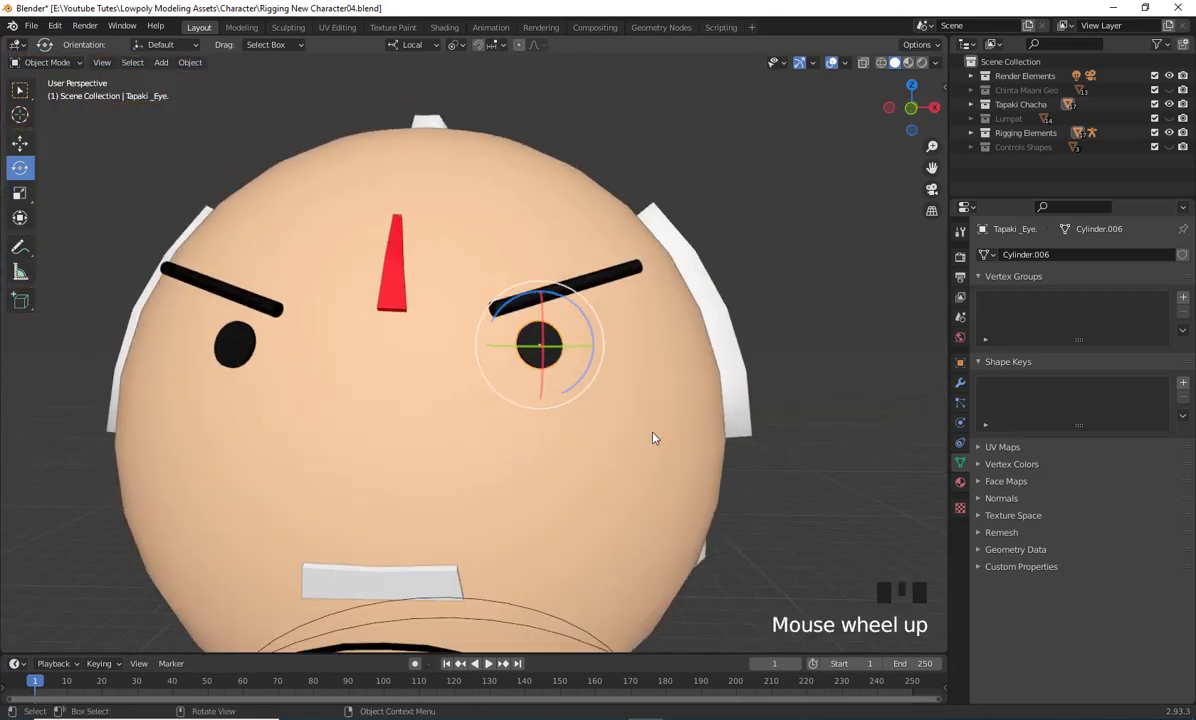
{"action": "middle_click_drag", "start_coordinate": [653, 437], "coordinate": [683, 413], "text": "shift"}
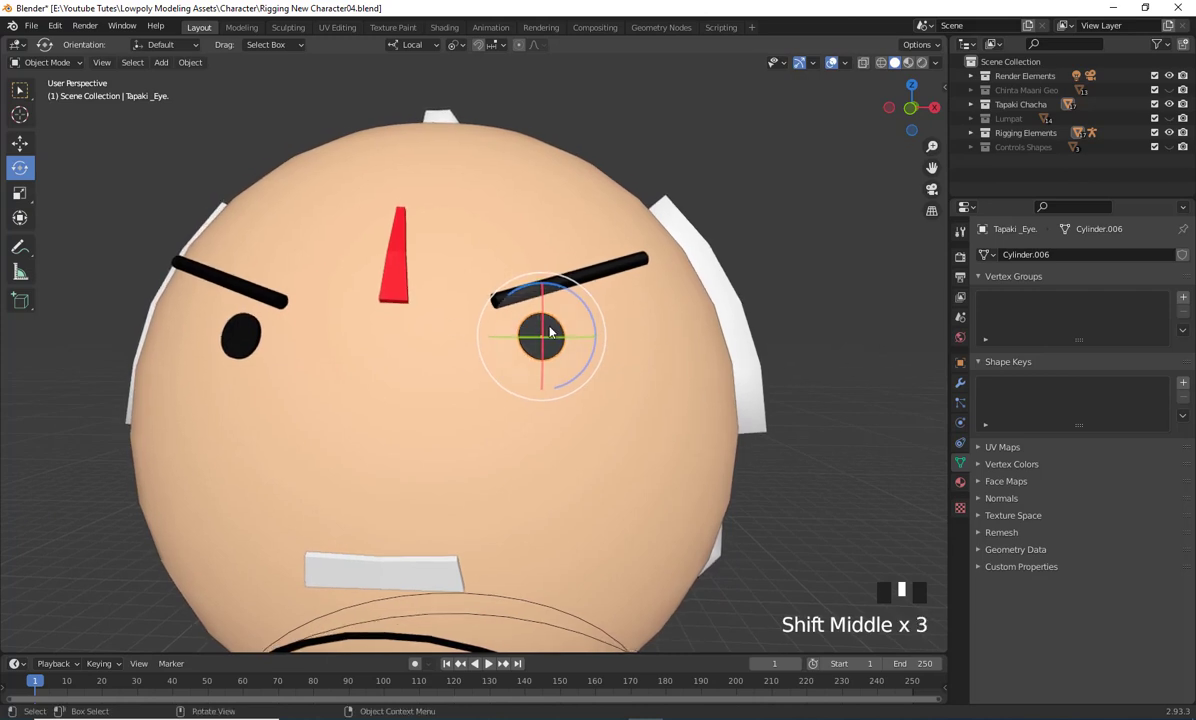
{"action": "left_click", "coordinate": [232, 337]}
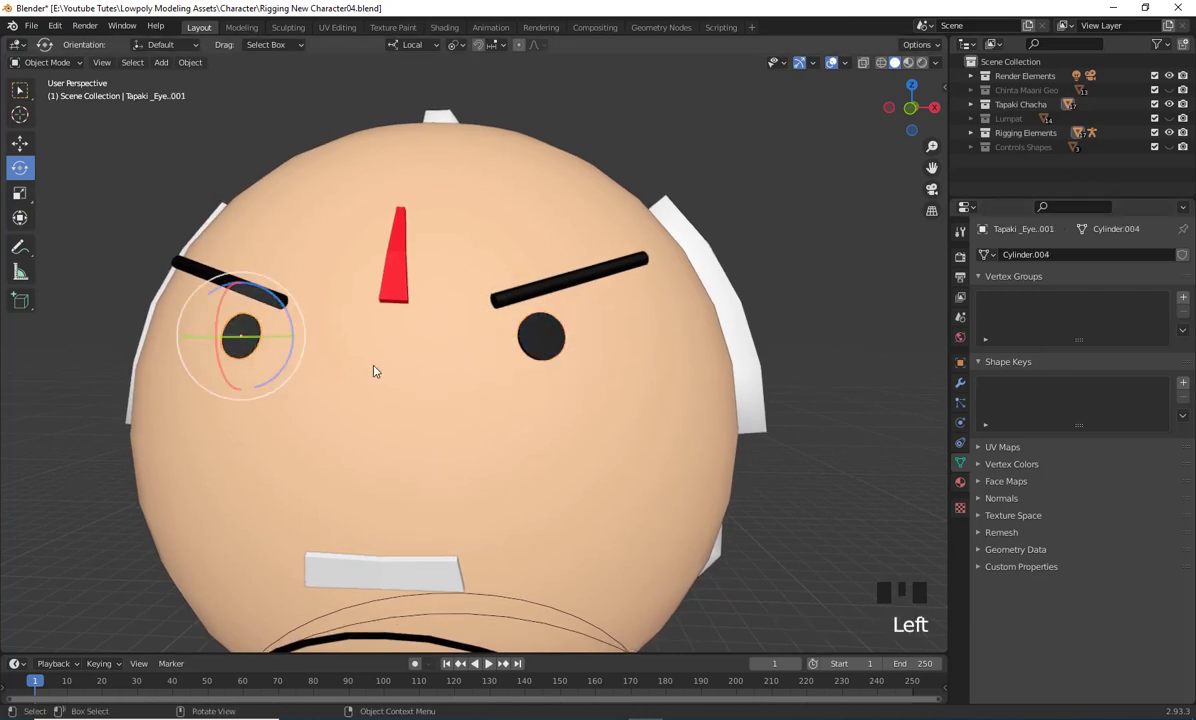
{"action": "middle_click_drag", "start_coordinate": [502, 398], "coordinate": [551, 345], "text": "shift"}
{"action": "left_click", "coordinate": [549, 340]}
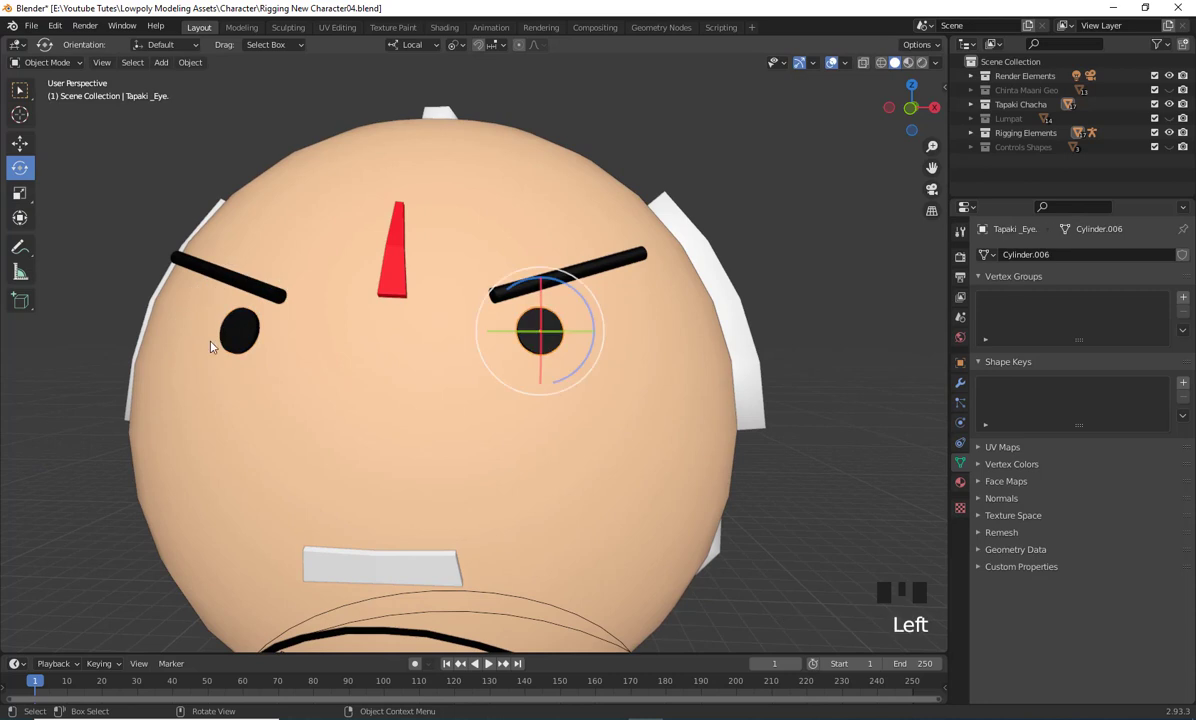
{"action": "left_click", "coordinate": [244, 334]}
{"action": "middle_click_drag", "start_coordinate": [531, 426], "coordinate": [567, 428], "text": "shift"}
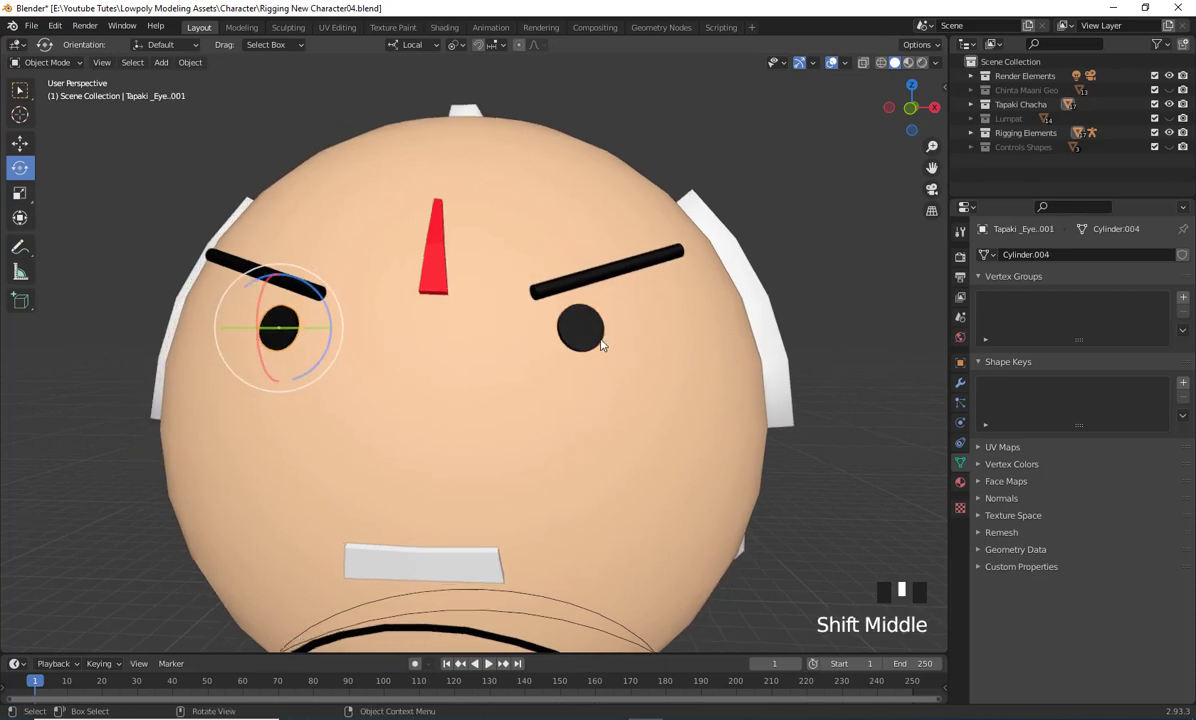
{"action": "left_click", "coordinate": [580, 333]}
{"action": "left_click", "coordinate": [278, 330]}
{"action": "middle_click_drag", "start_coordinate": [733, 444], "coordinate": [630, 428], "text": "shift"}
{"action": "left_click", "coordinate": [515, 343]}
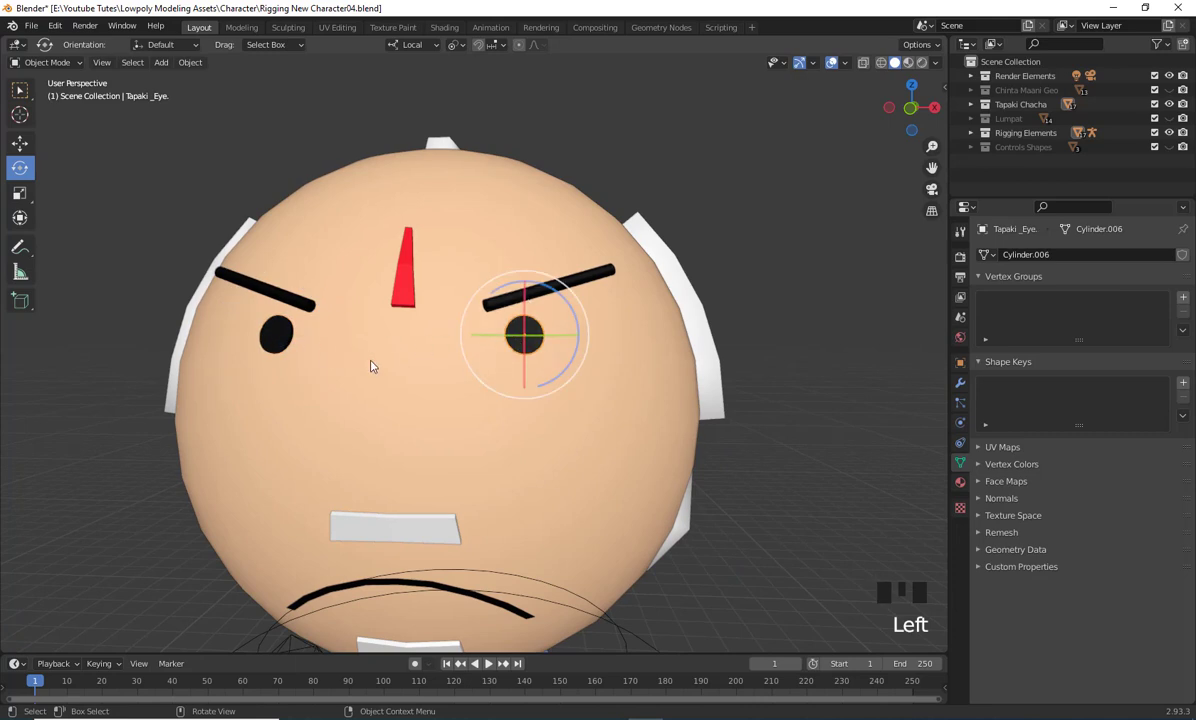
{"action": "middle_click_drag", "start_coordinate": [370, 366], "coordinate": [400, 360], "text": "shift"}
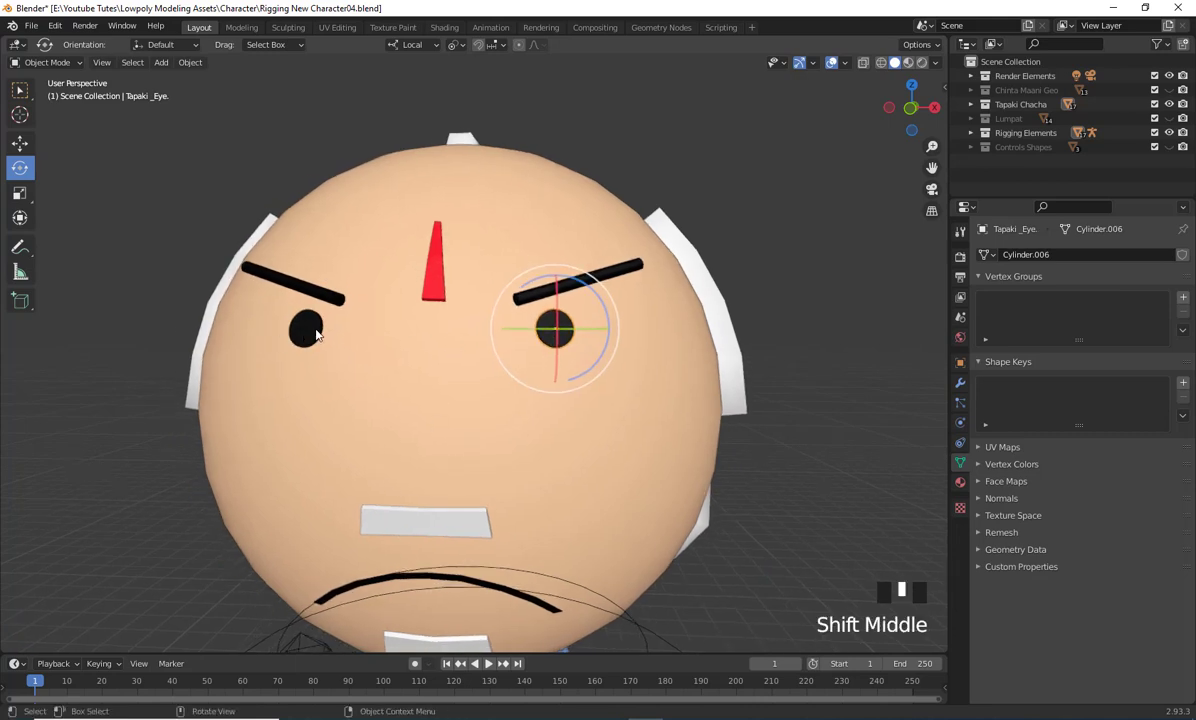
Add a base shape key to the character's left eye and name it L Eye Button
{"action": "mouse_move", "coordinate": [570, 436]}
{"action": "middle_mouse_down", "text": "shift"}
{"action": "mouse_move", "coordinate": [593, 435]}
{"action": "mouse_move", "coordinate": [580, 430]}
{"action": "middle_mouse_up", "text": "shift"}
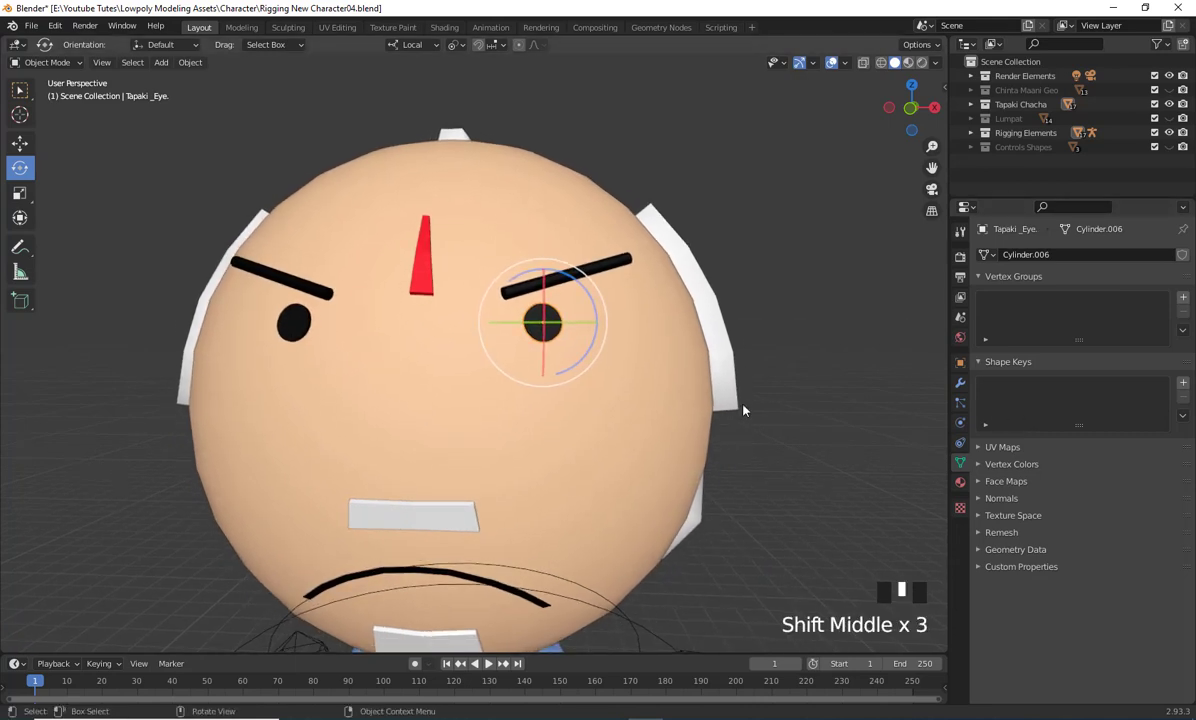
{"action": "middle_click_drag", "start_coordinate": [828, 446], "coordinate": [830, 440], "text": "shift"}
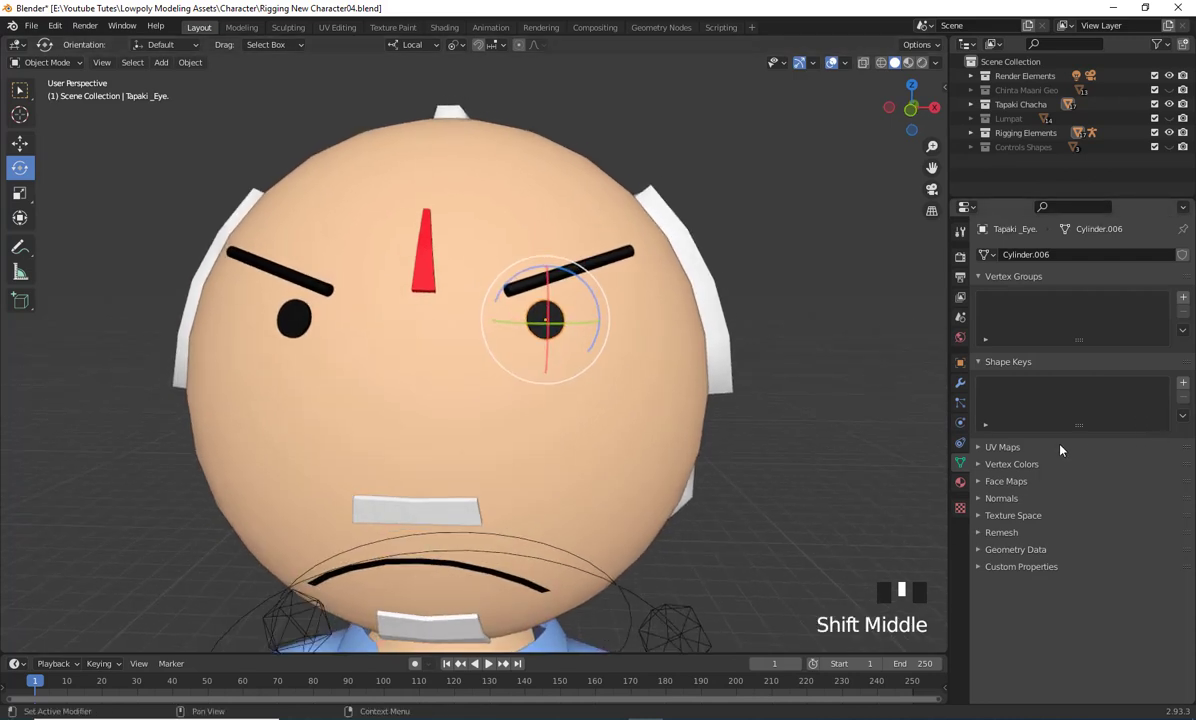
{"action": "left_click", "coordinate": [1183, 385]}
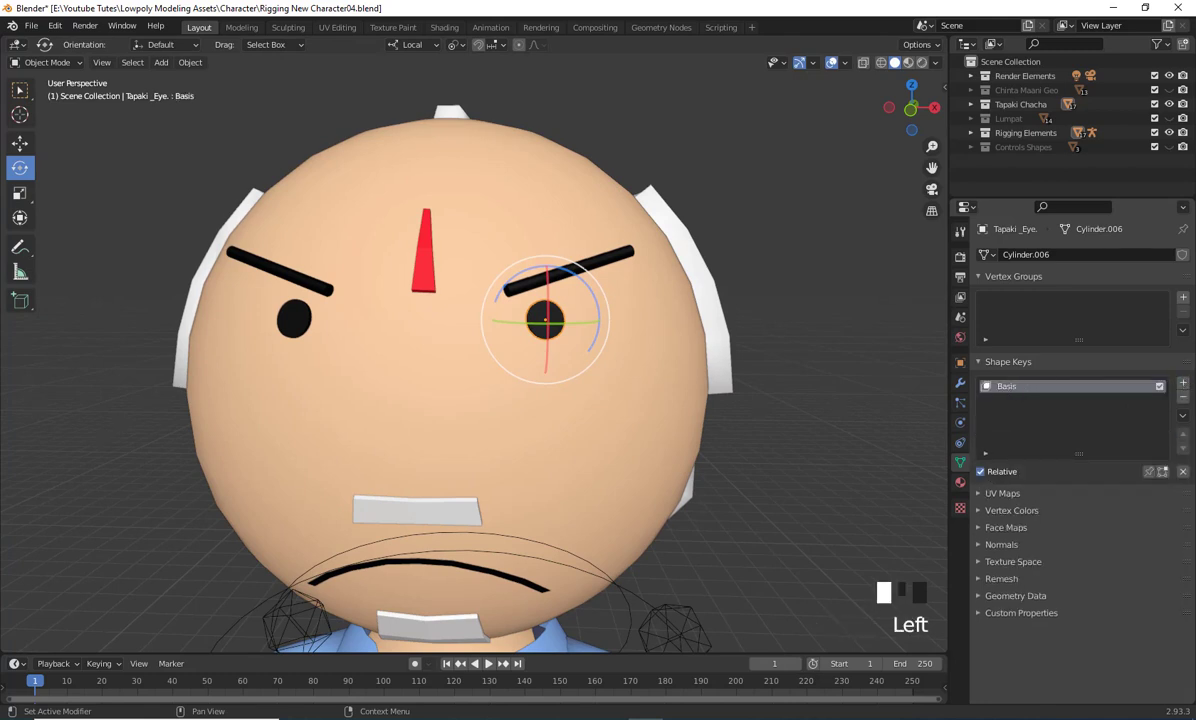
{"action": "left_click", "coordinate": [1183, 397]}
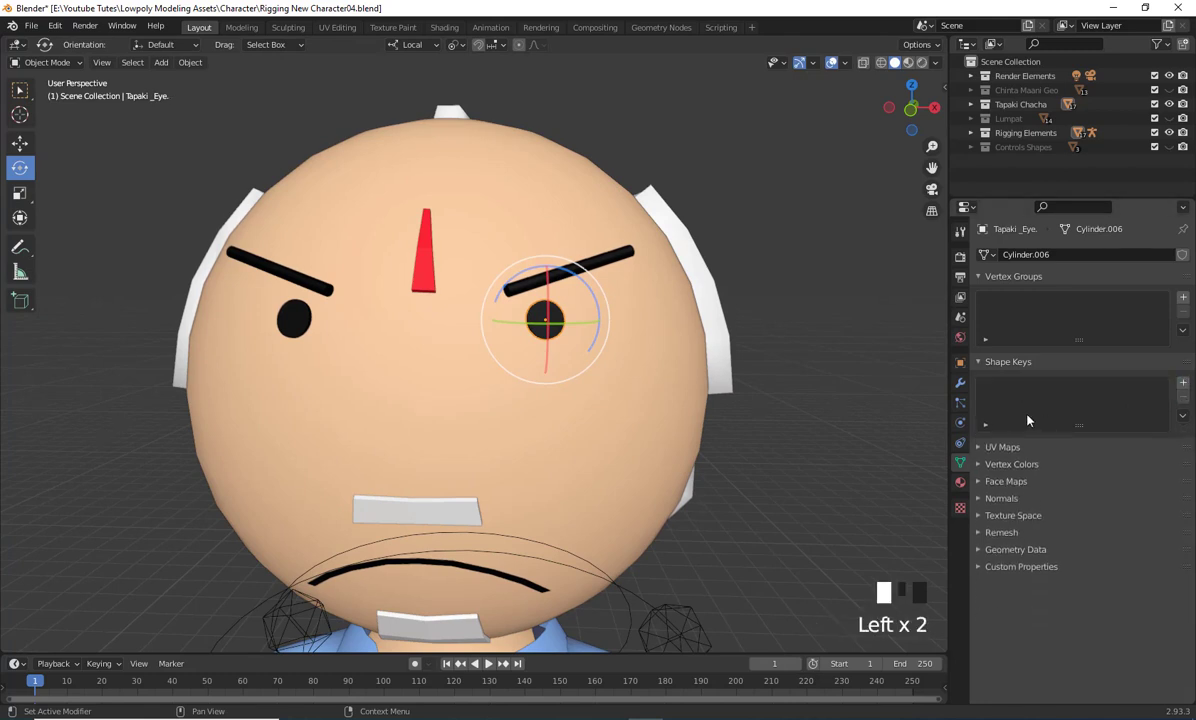
{"action": "left_click", "coordinate": [1183, 383]}
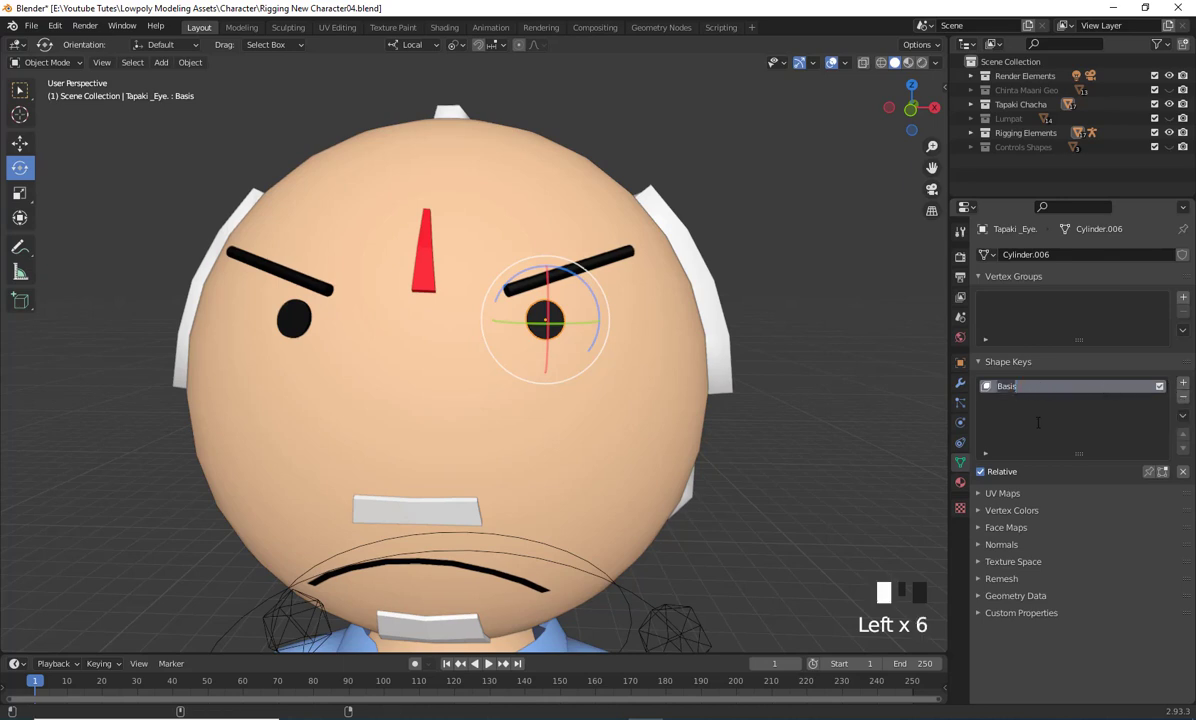
{"action": "type", "text": "L_E"}
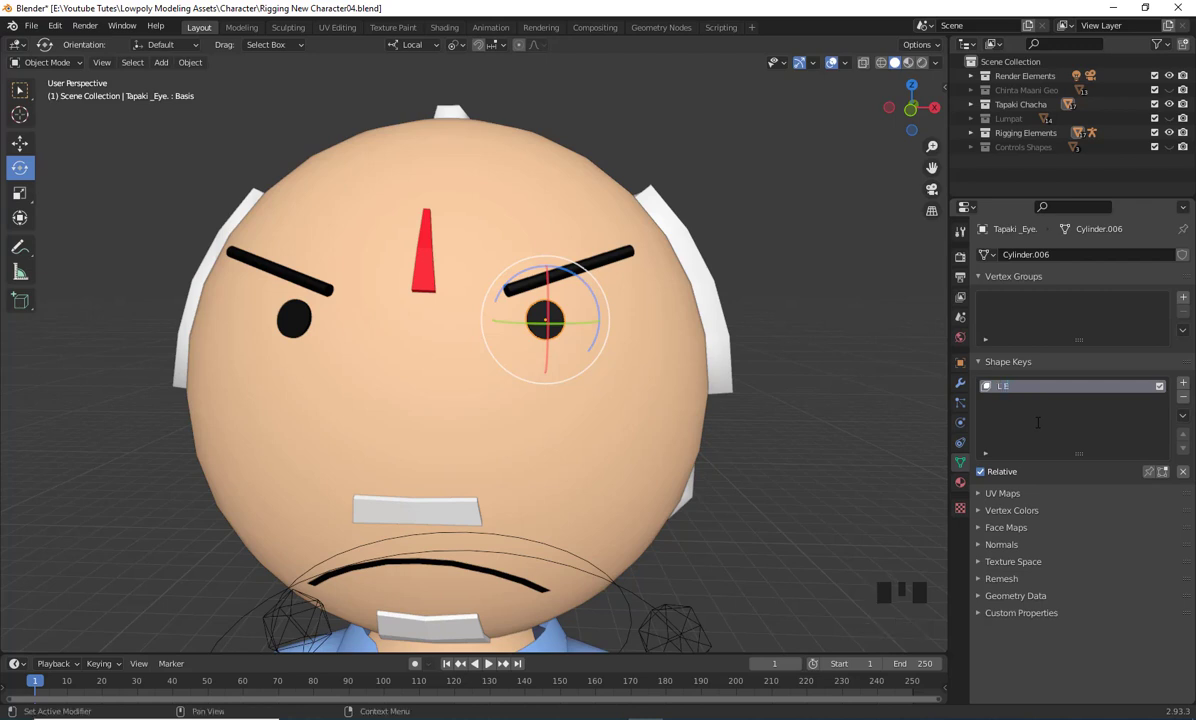
{"action": "type", "text": "ye_B"}
Add a second shape key to the left eye and name it Small
{"action": "left_click", "coordinate": [1184, 386]}
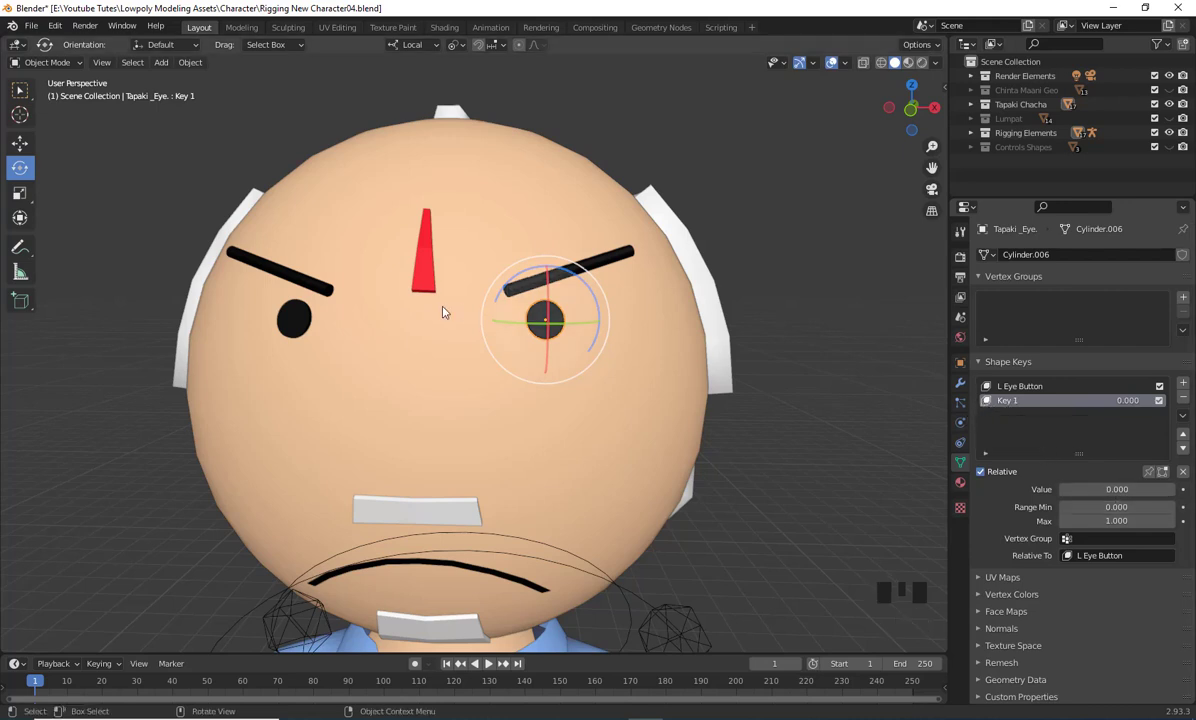
{"action": "double_click", "coordinate": [1009, 400]}
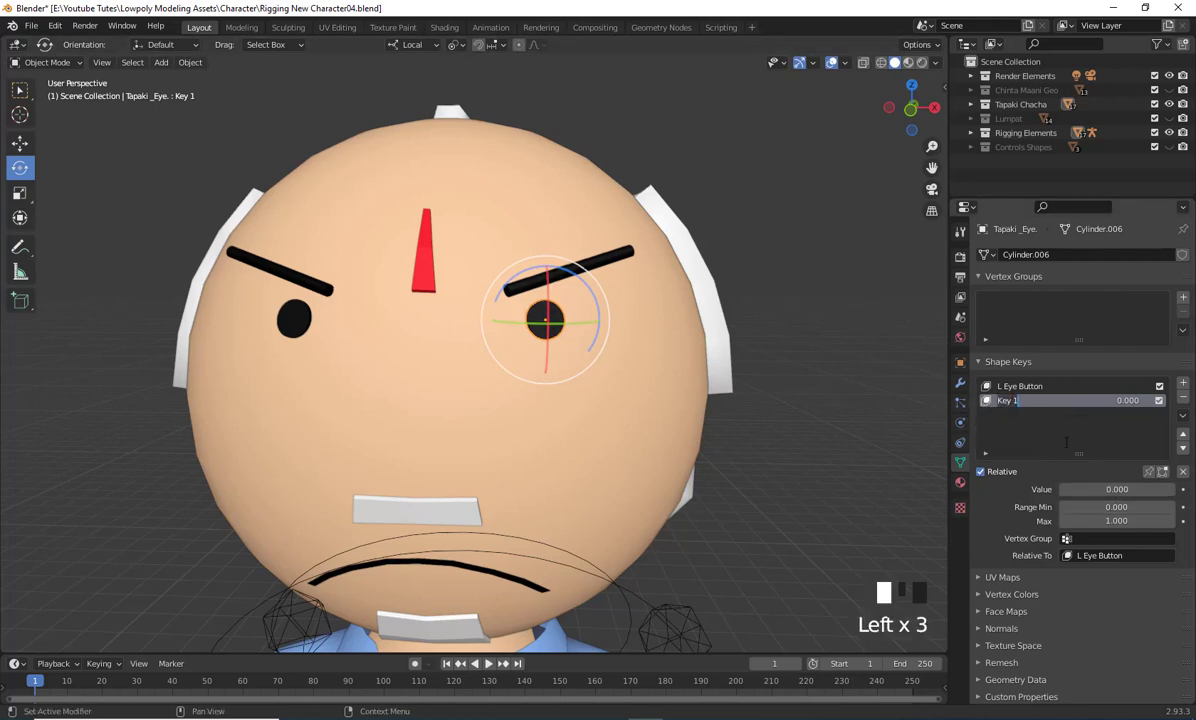
{"action": "type", "text": "Small"}
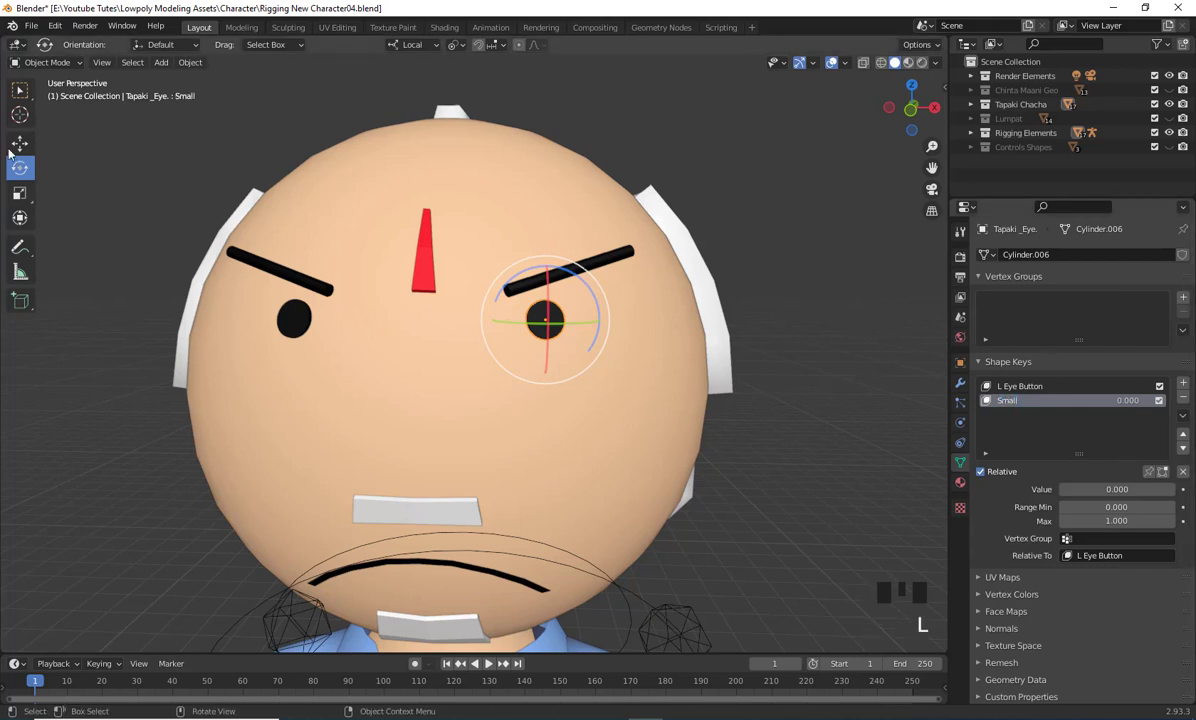
In Edit Mode, scale the entire left eye mesh to about 0.569 for its Small shape key
{"action": "left_click", "coordinate": [49, 63]}
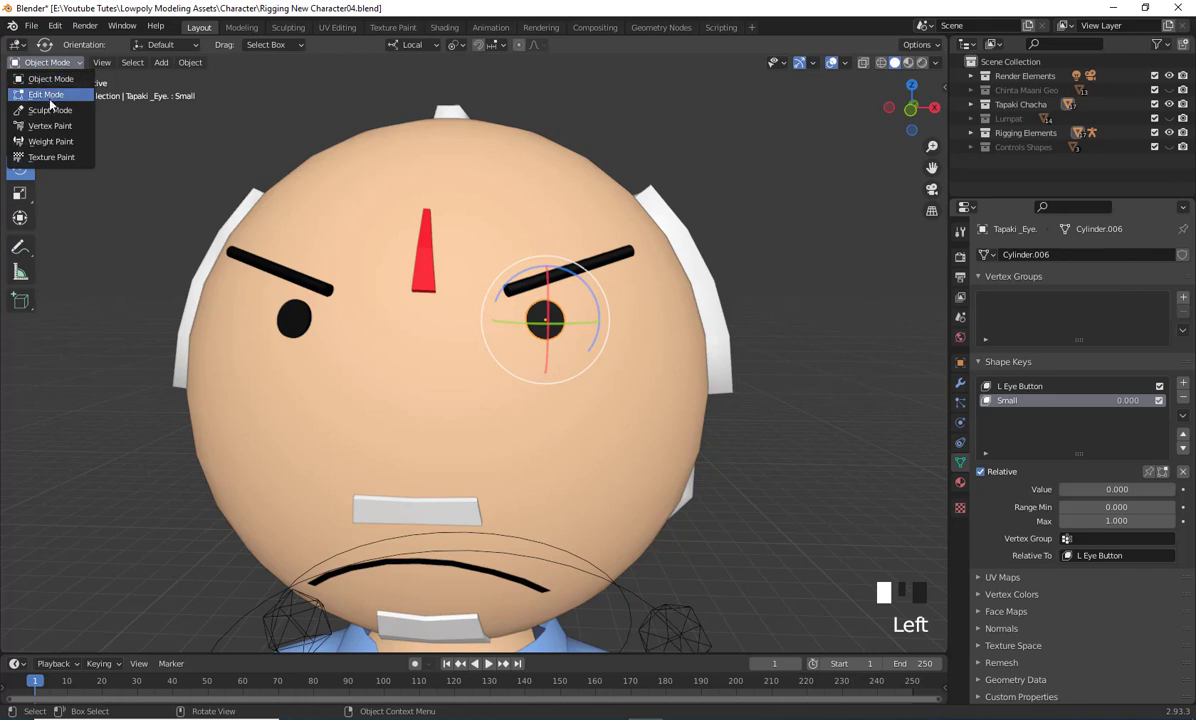
{"action": "left_click", "coordinate": [46, 93]}
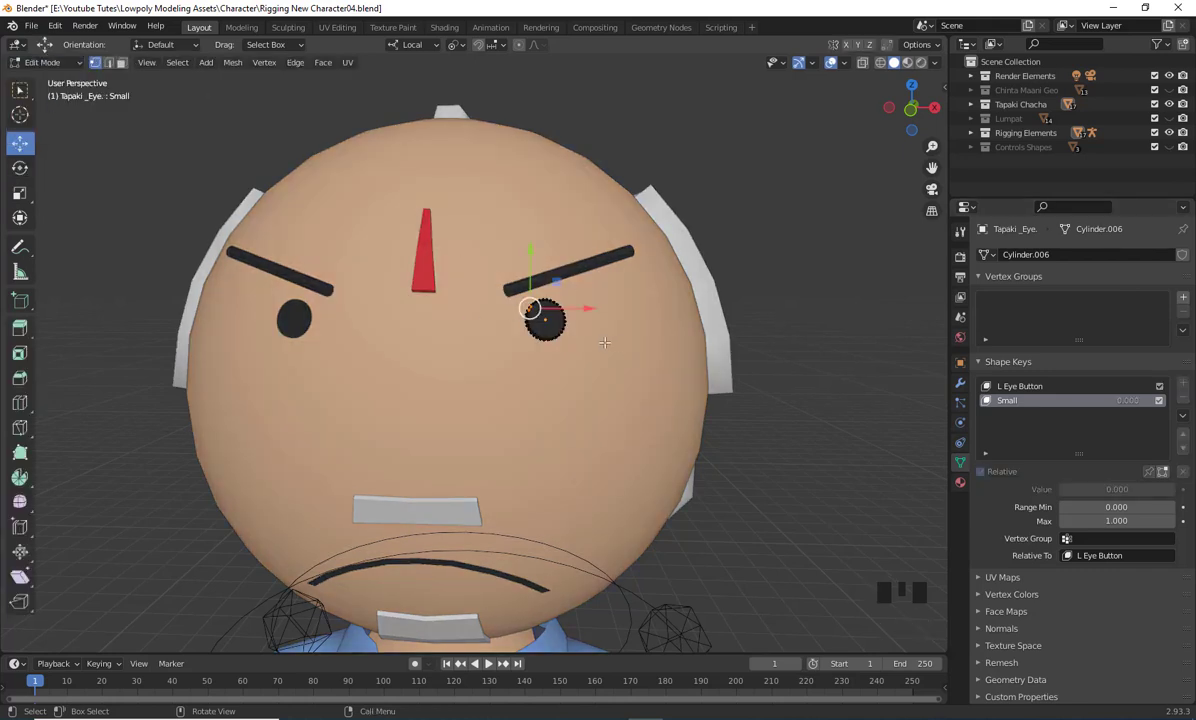
{"action": "key", "text": "a"}
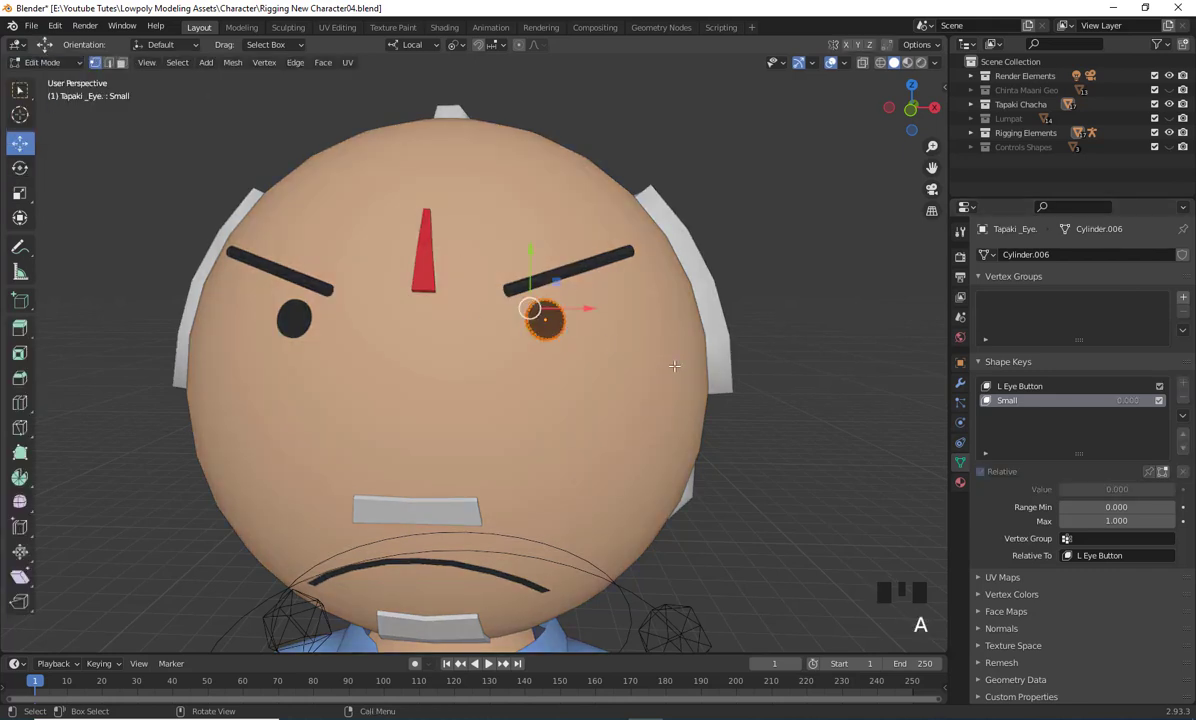
{"action": "key", "text": "s"}
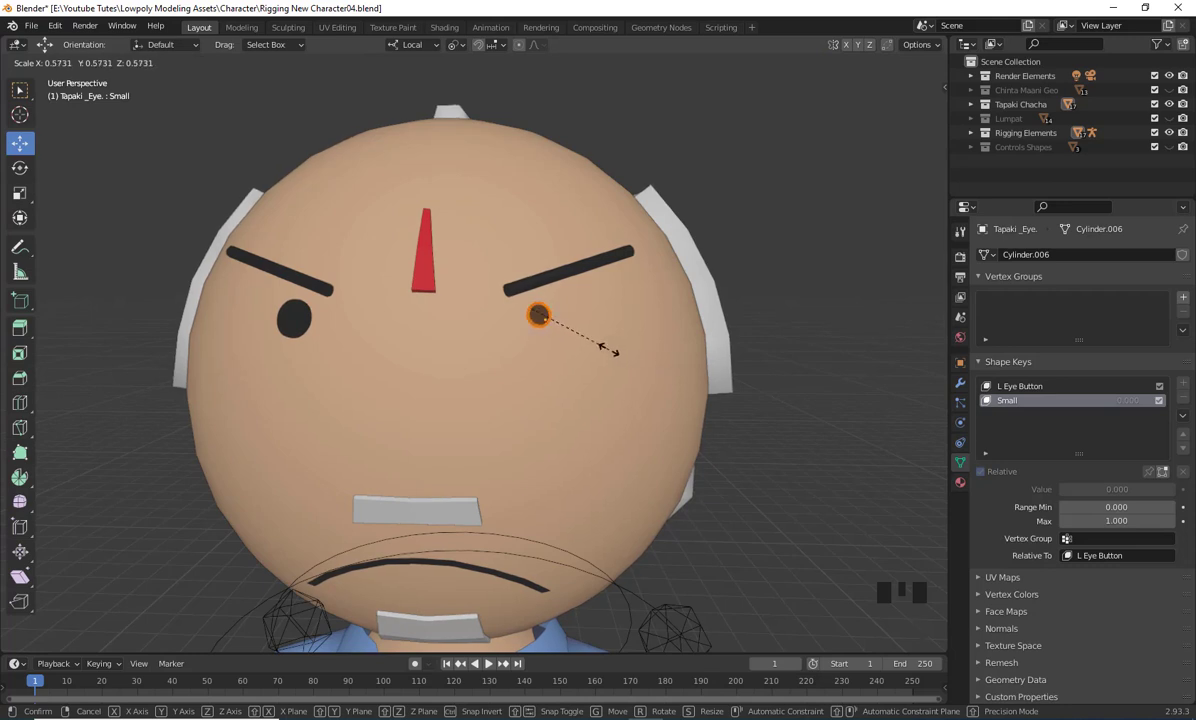
{"action": "left_click", "coordinate": [601, 345]}
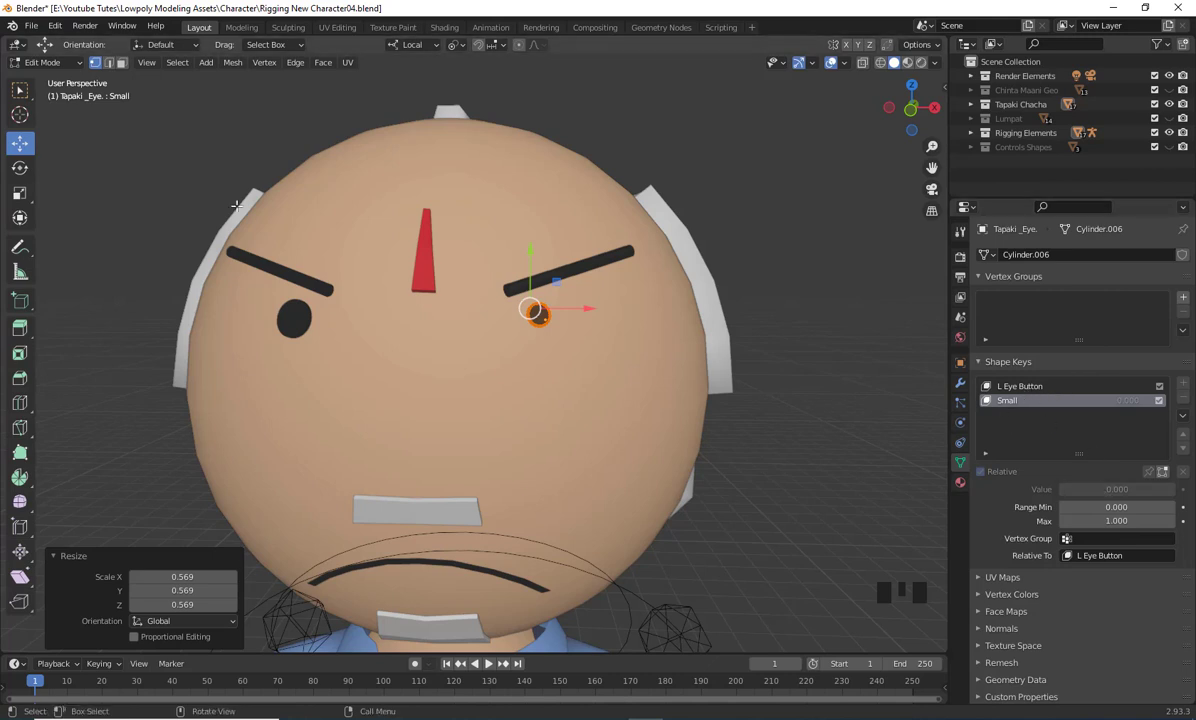
Return to Object Mode and preview the left eye's Small shape key, leaving its value at 0.000
{"action": "left_click", "coordinate": [50, 60]}
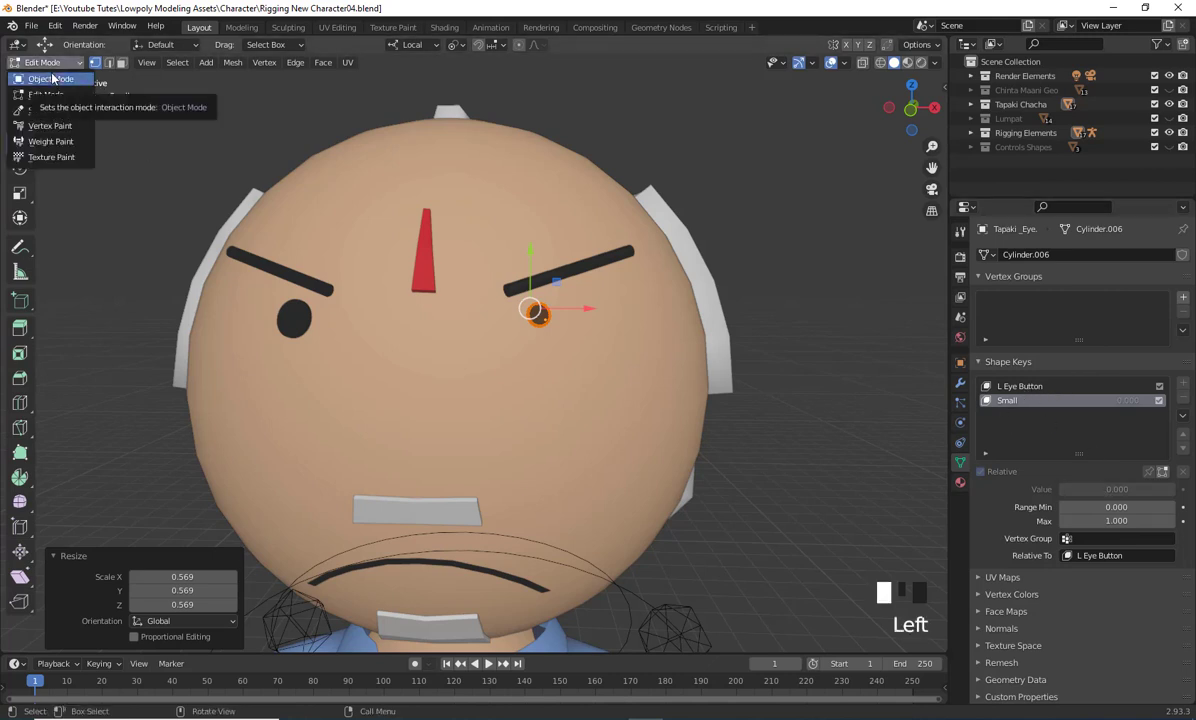
{"action": "left_click", "coordinate": [55, 79]}
{"action": "left_click_drag", "start_coordinate": [1105, 491], "coordinate": [1060, 491]}
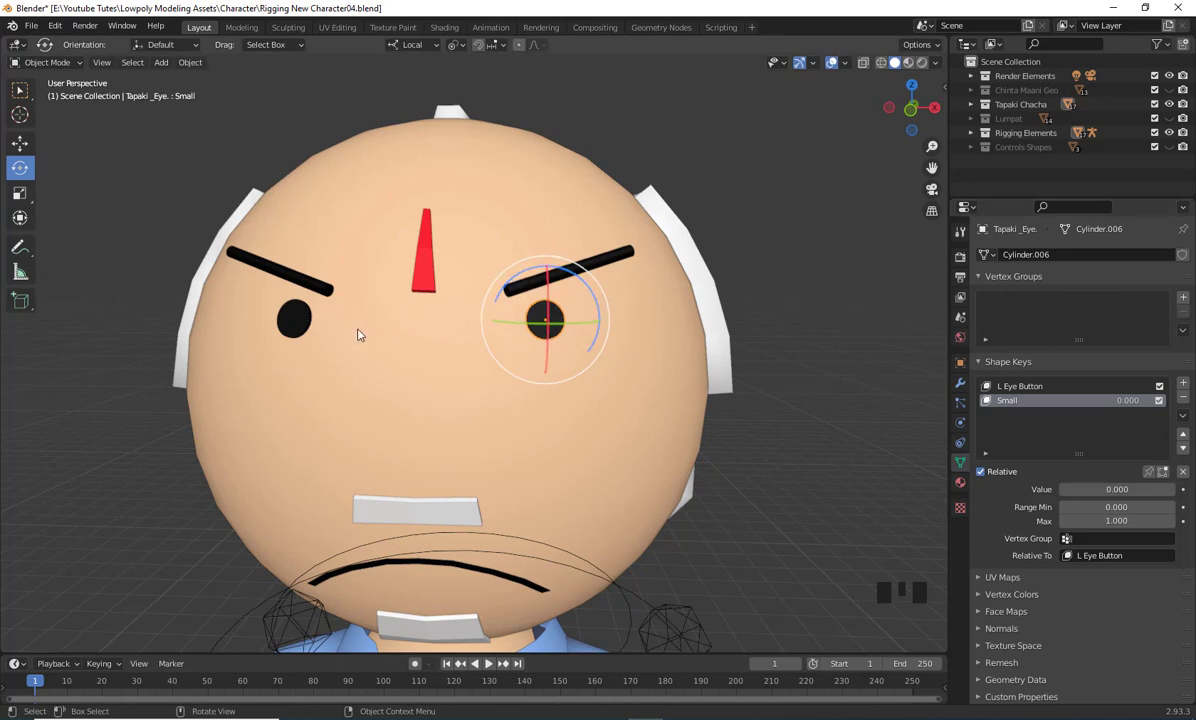
Add a base shape key to the right eye, reusing the left eye's key name changed to R Eye Button
{"action": "left_click", "coordinate": [295, 322]}
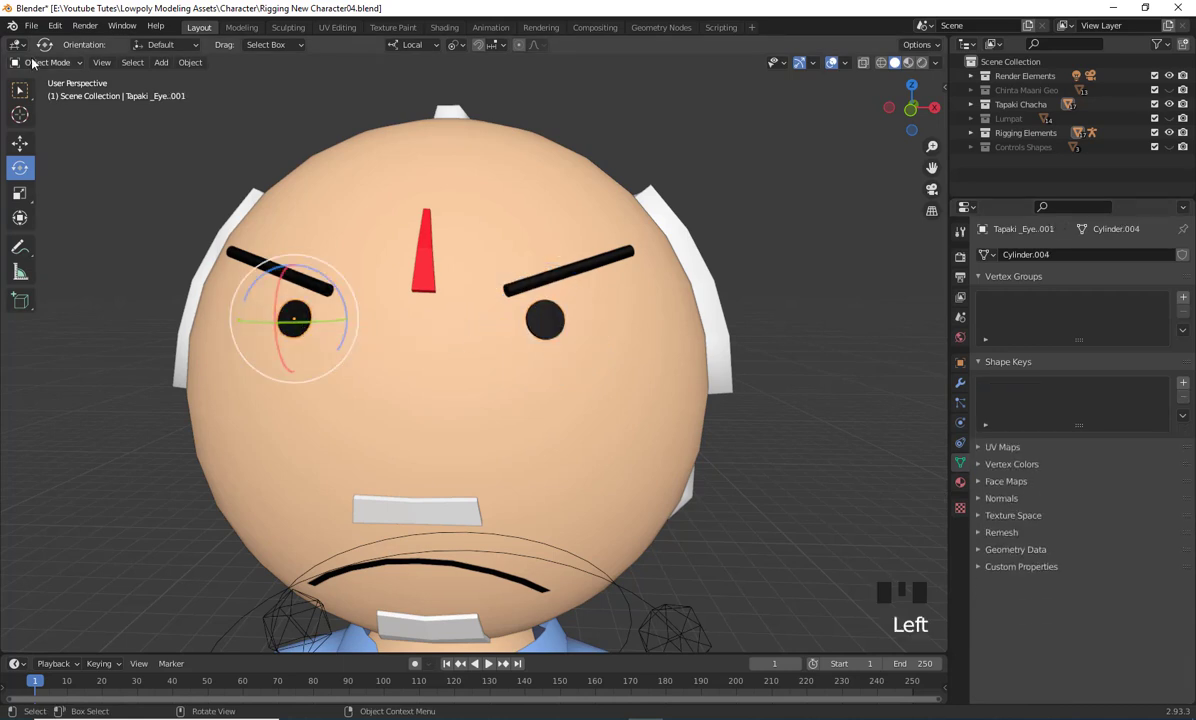
{"action": "left_click", "coordinate": [545, 320]}
{"action": "left_click", "coordinate": [1034, 388]}
{"action": "double_click", "coordinate": [1034, 390]}
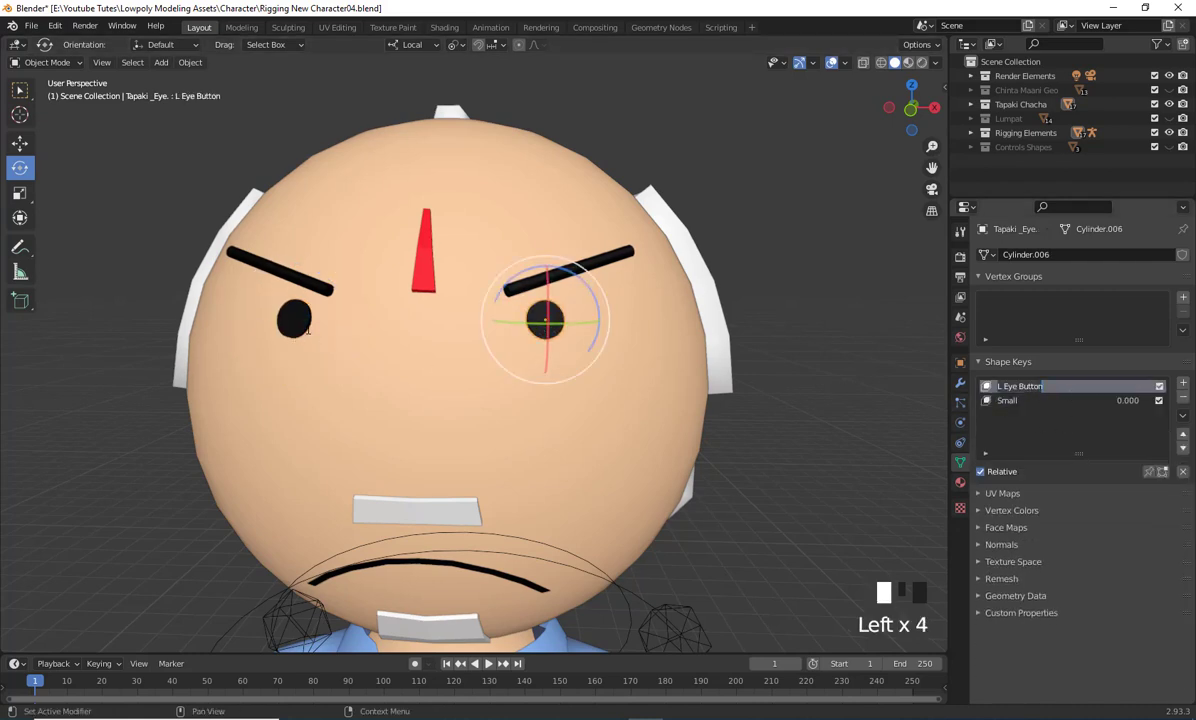
{"action": "left_click", "coordinate": [292, 316]}
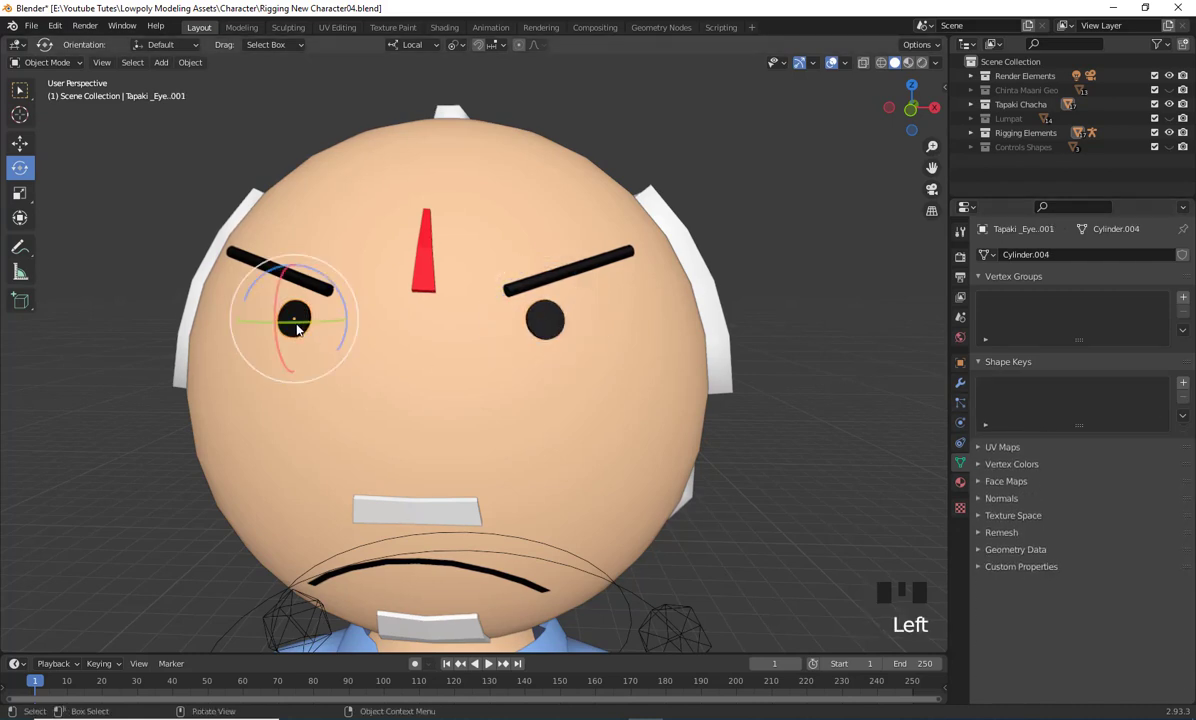
{"action": "left_click", "coordinate": [1184, 384]}
{"action": "double_click", "coordinate": [1005, 386]}
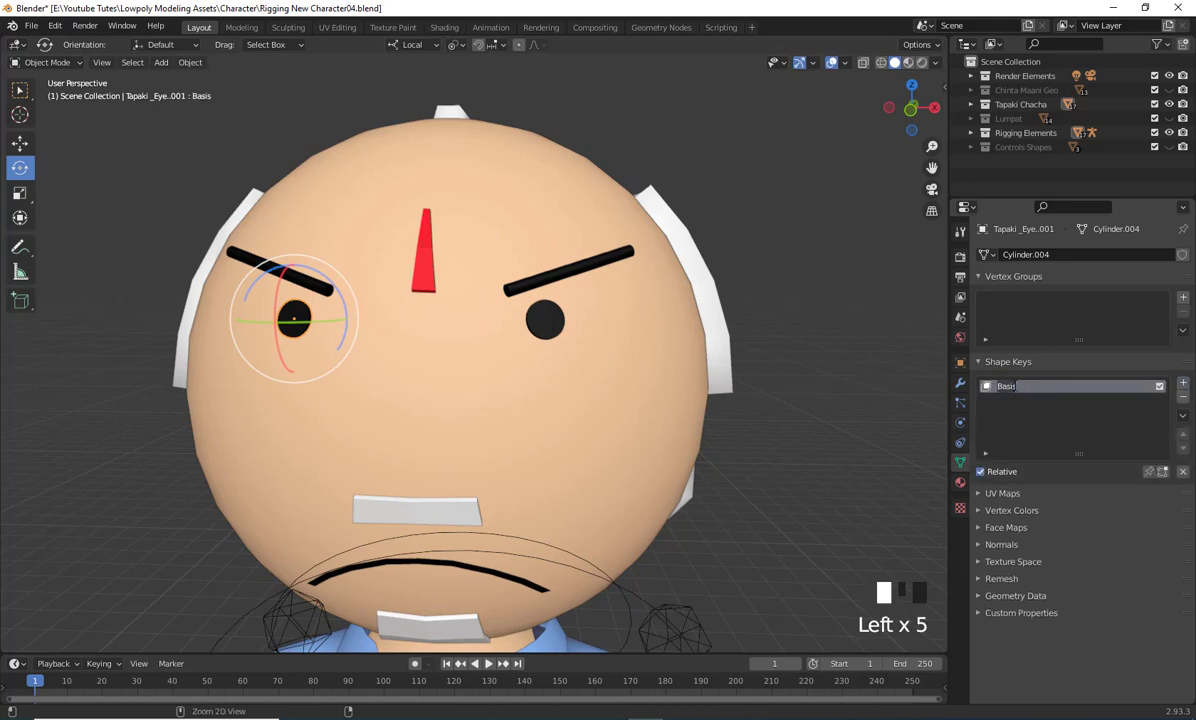
{"action": "type", "text": "L Eye Button"}
{"action": "key", "text": "Return"}
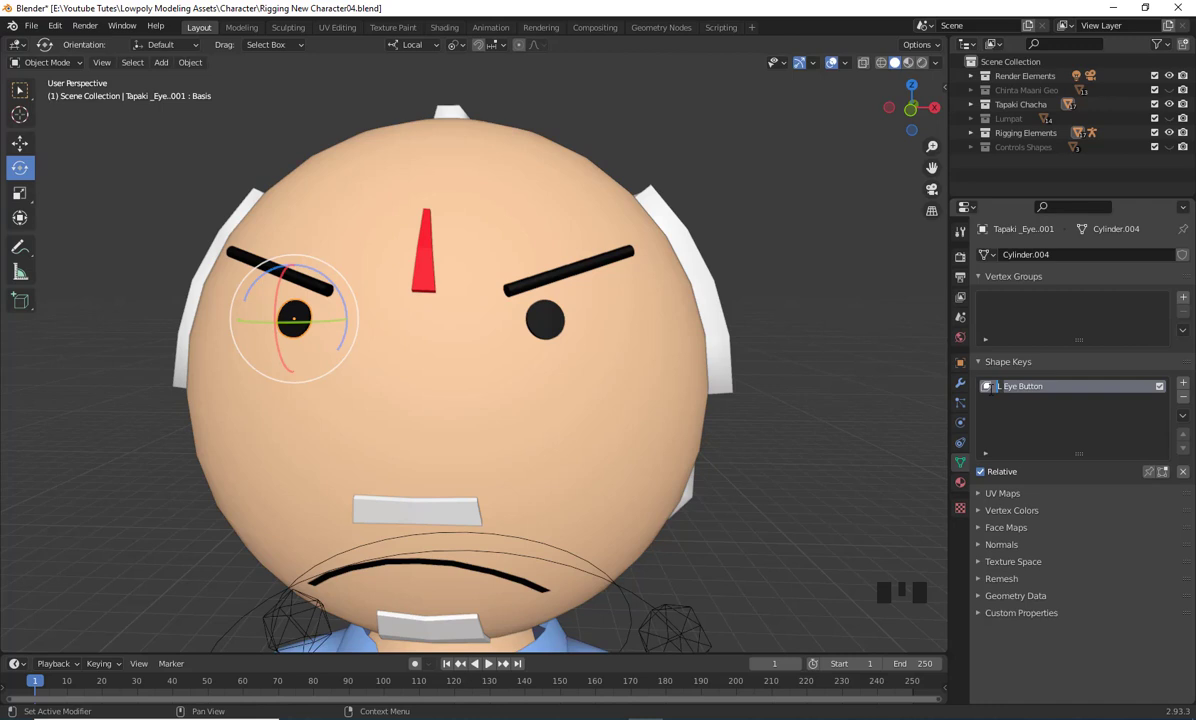
{"action": "type", "text": "R"}
Add a second shape key to the right eye and name it Small
{"action": "left_click", "coordinate": [1183, 383]}
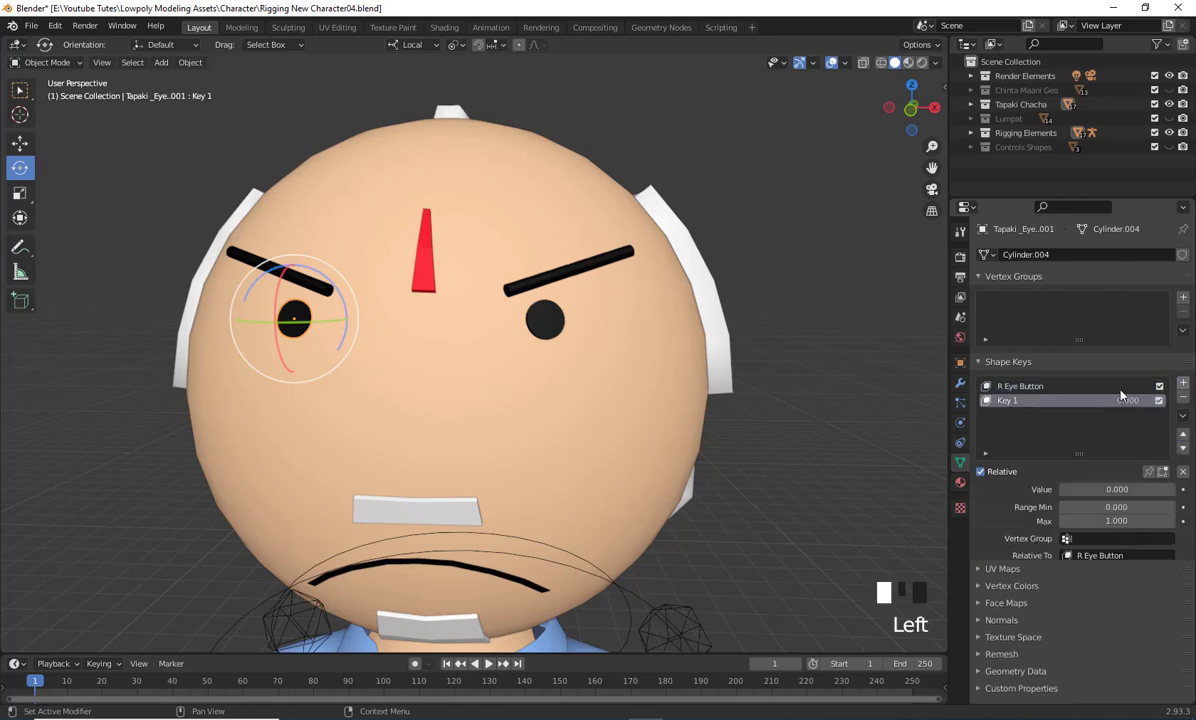
{"action": "left_click", "coordinate": [1012, 401]}
{"action": "double_click", "coordinate": [1012, 401]}
{"action": "type", "text": "Sm"}
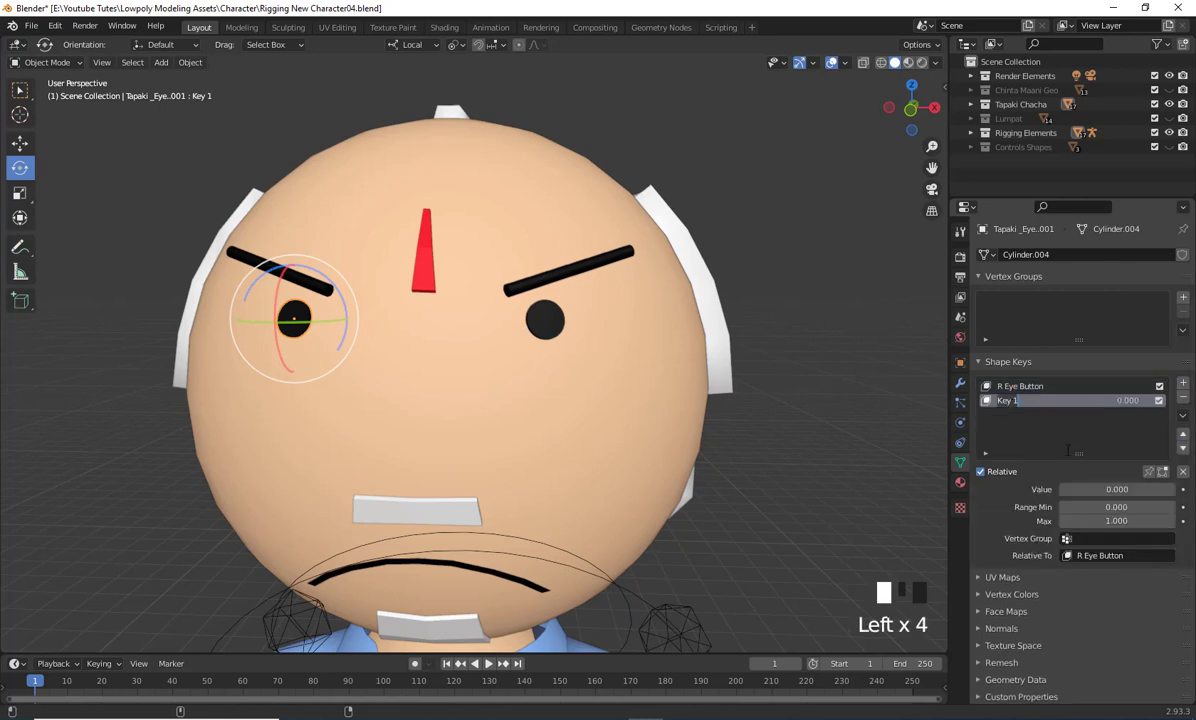
{"action": "type", "text": "all"}
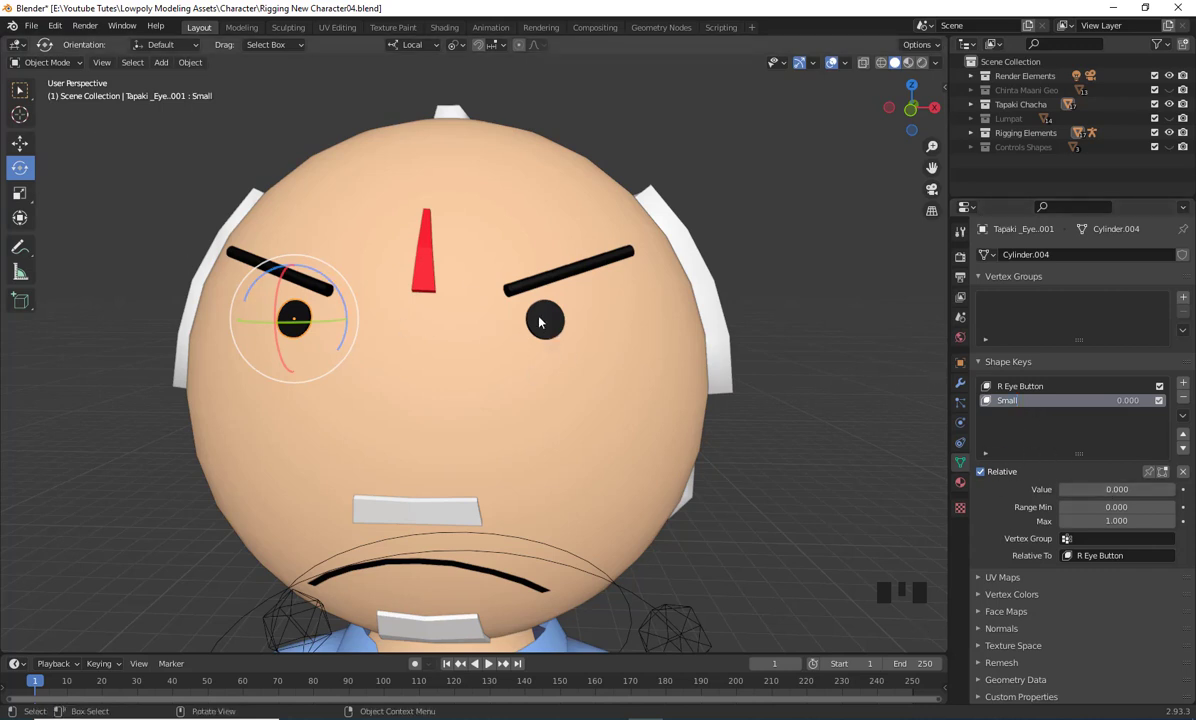
Set the left eye's Small shape key value to 1.000 as a size reference
{"action": "left_click", "coordinate": [539, 321]}
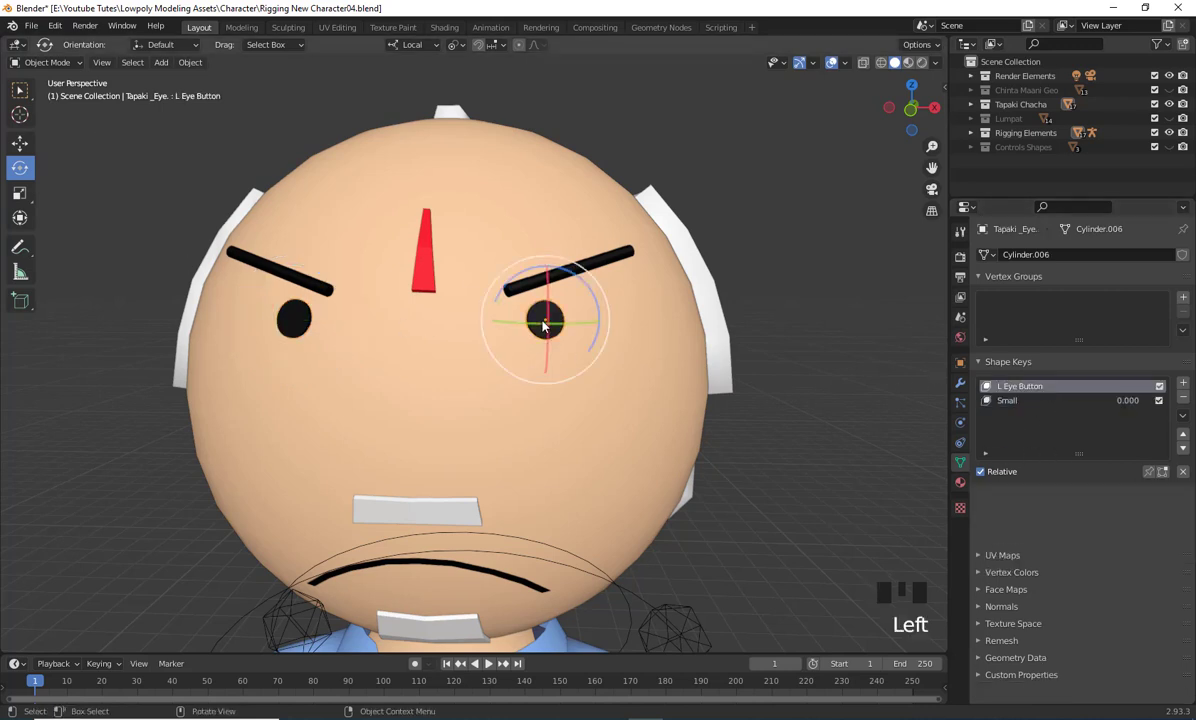
{"action": "left_click", "coordinate": [1008, 401]}
{"action": "left_click_drag", "start_coordinate": [1117, 489], "coordinate": [1180, 489]}
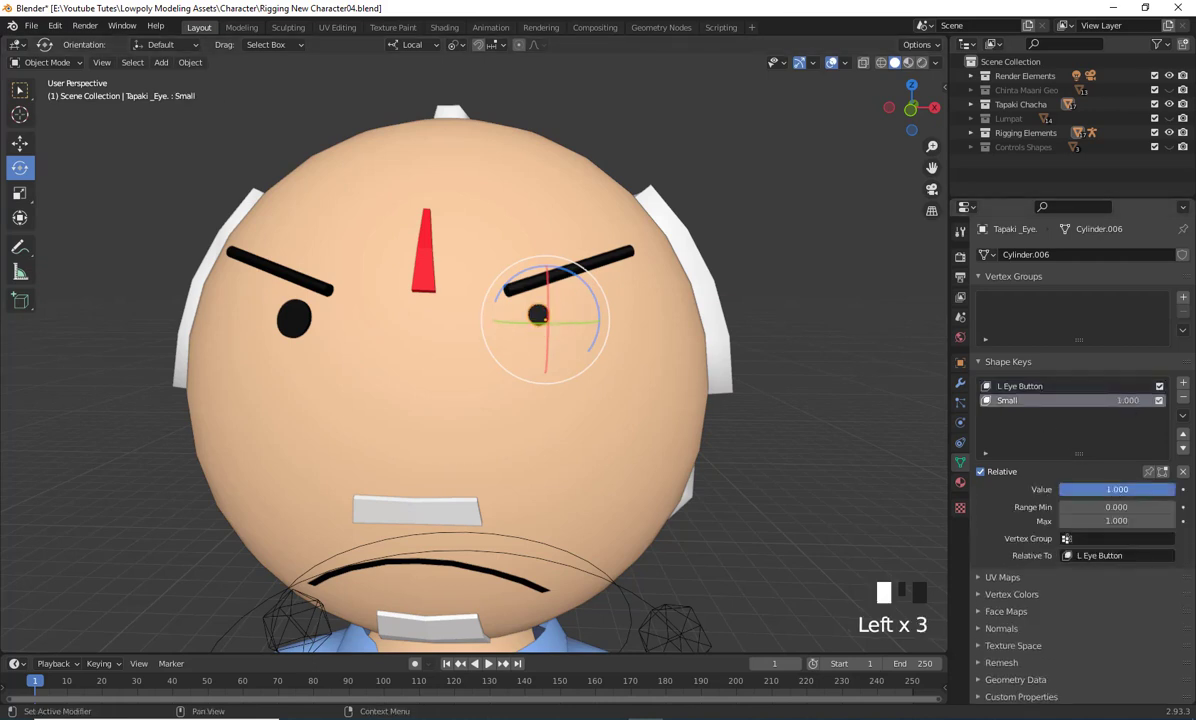
In Edit Mode, scale the entire right eye mesh to about 0.640 for its Small shape key
{"action": "left_click", "coordinate": [293, 320]}
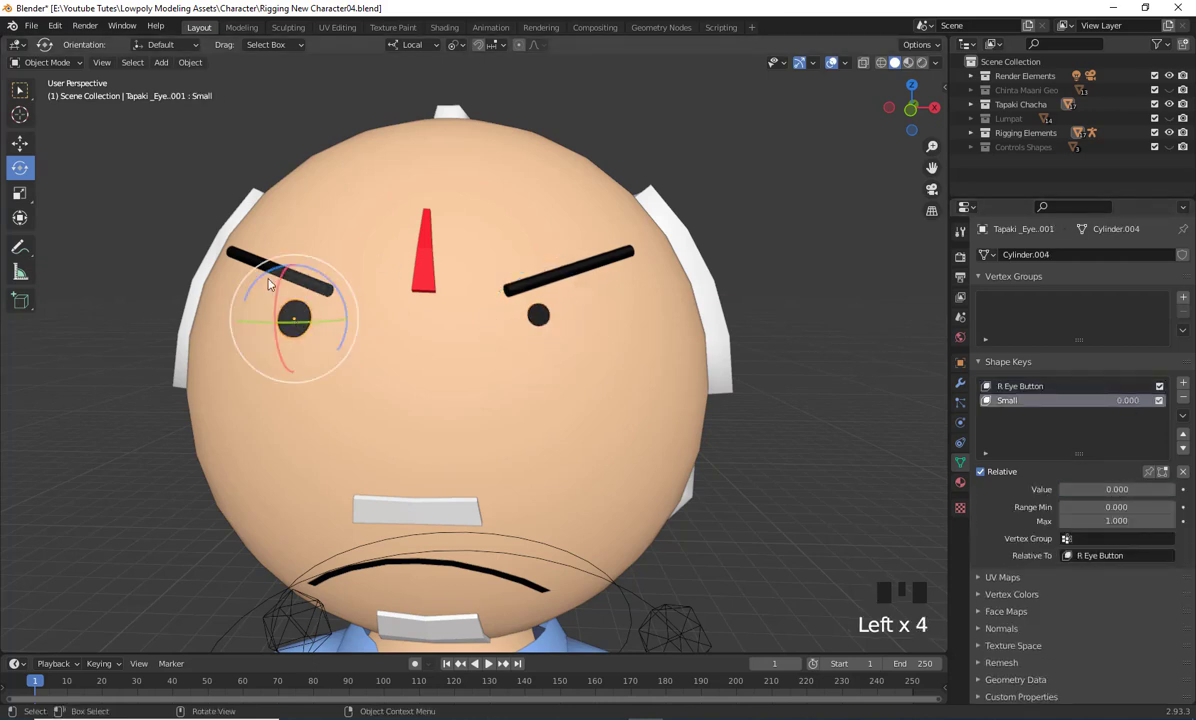
{"action": "left_click", "coordinate": [47, 62]}
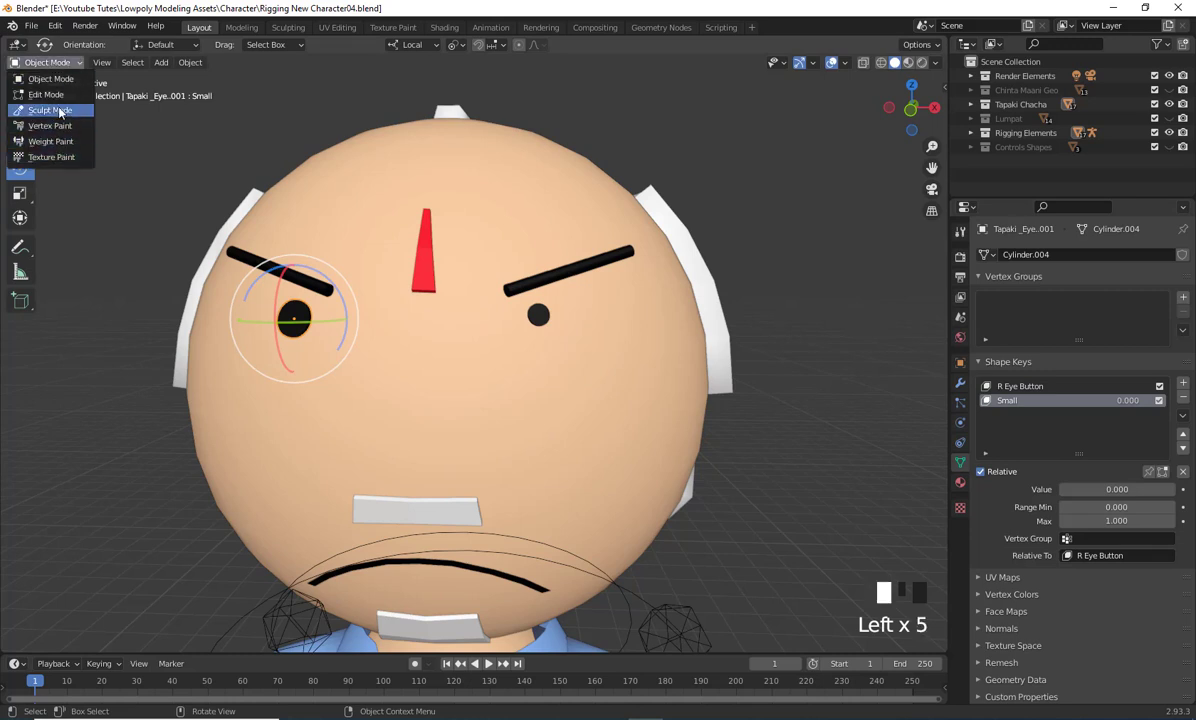
{"action": "left_click", "coordinate": [46, 95]}
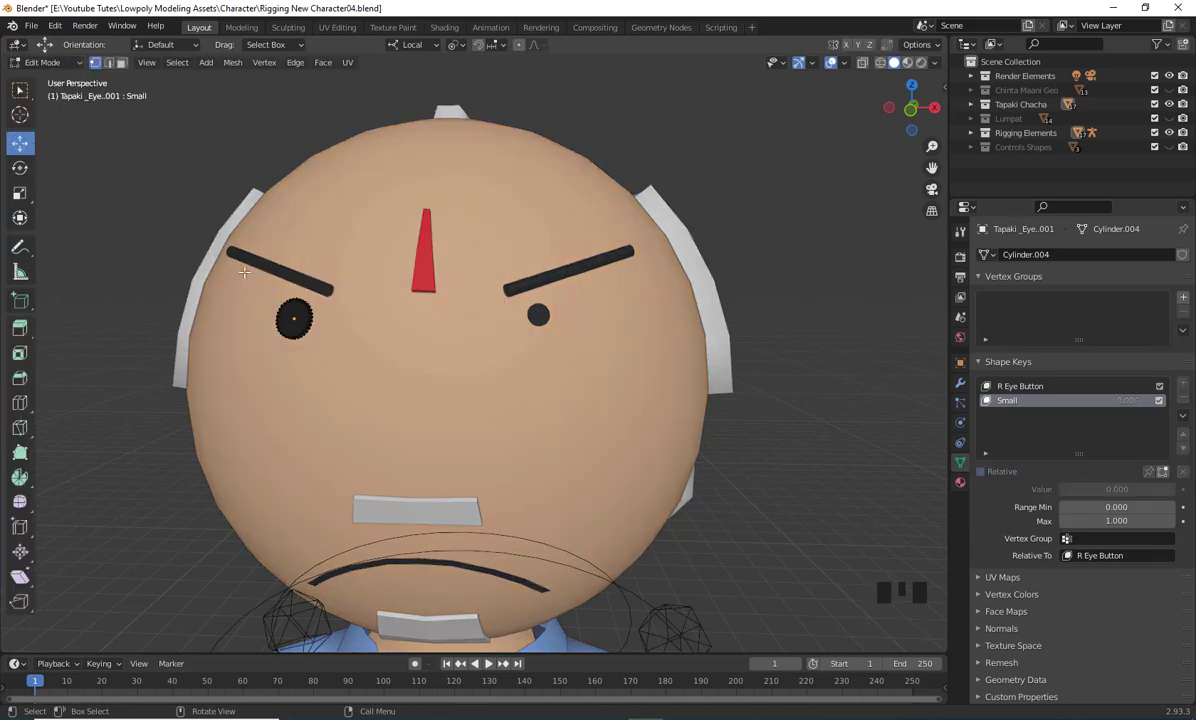
{"action": "key", "text": "a"}
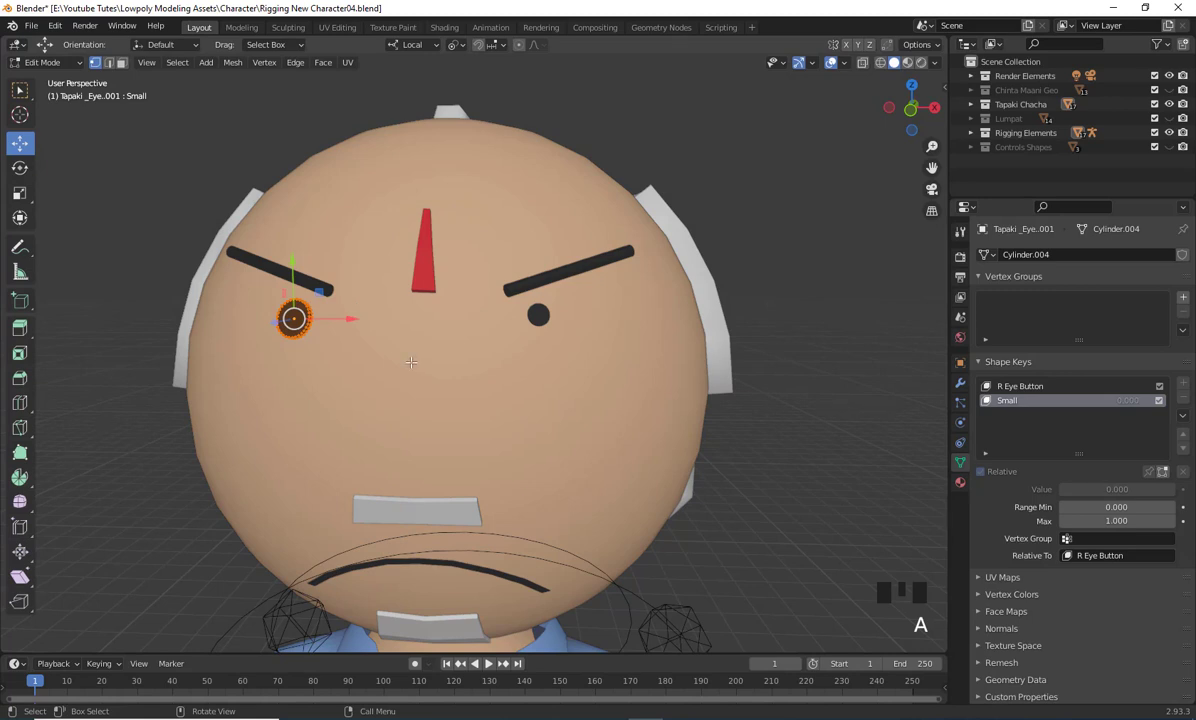
{"action": "key", "text": "s"}
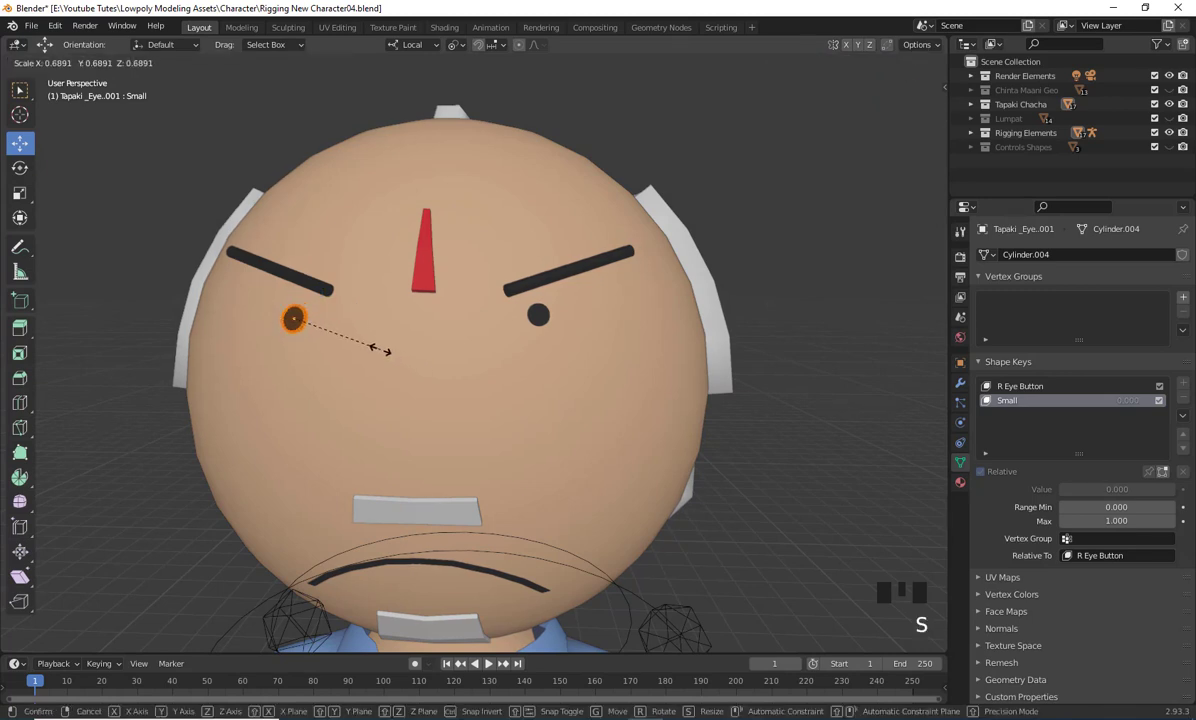
{"action": "left_click", "coordinate": [374, 348]}
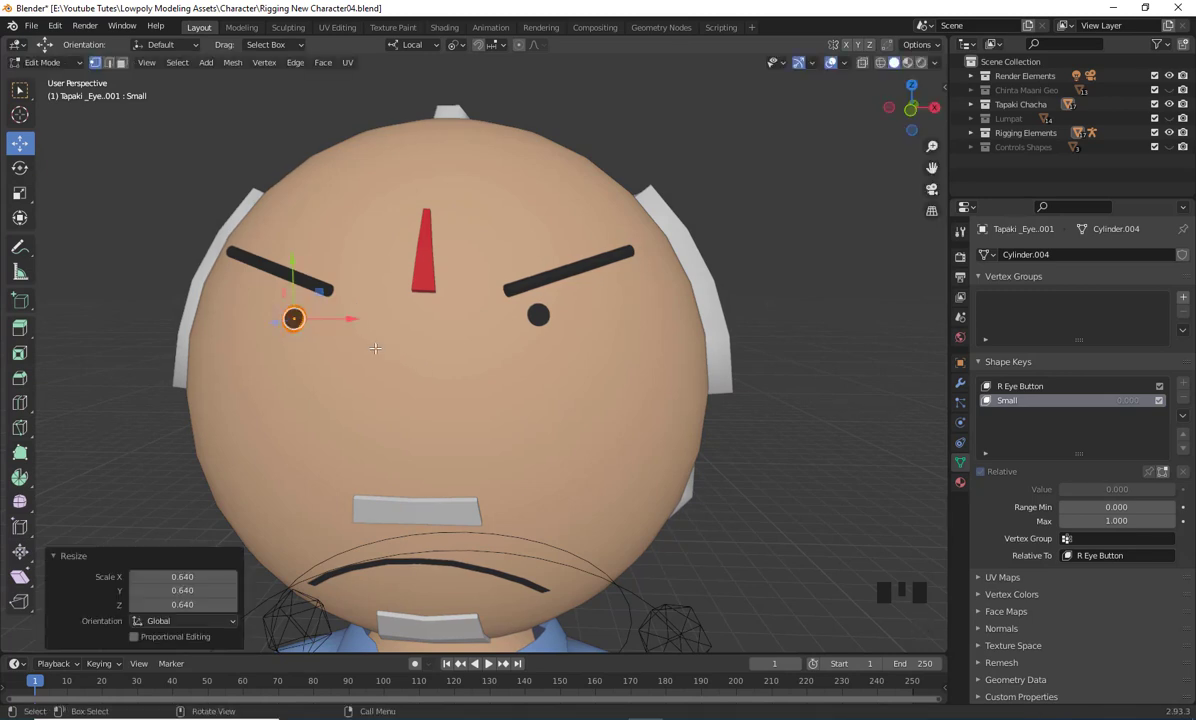
Try to scale the right eye mesh down slightly more, to about 0.937, for its Small shape key
{"action": "scroll", "coordinate": [600, 372], "scroll_direction": "down", "scroll_amount": 3}
{"action": "middle_click_drag", "start_coordinate": [688, 374], "coordinate": [729, 374]}
{"action": "left_click", "coordinate": [729, 373]}
{"action": "middle_click_drag", "start_coordinate": [664, 405], "coordinate": [630, 402]}
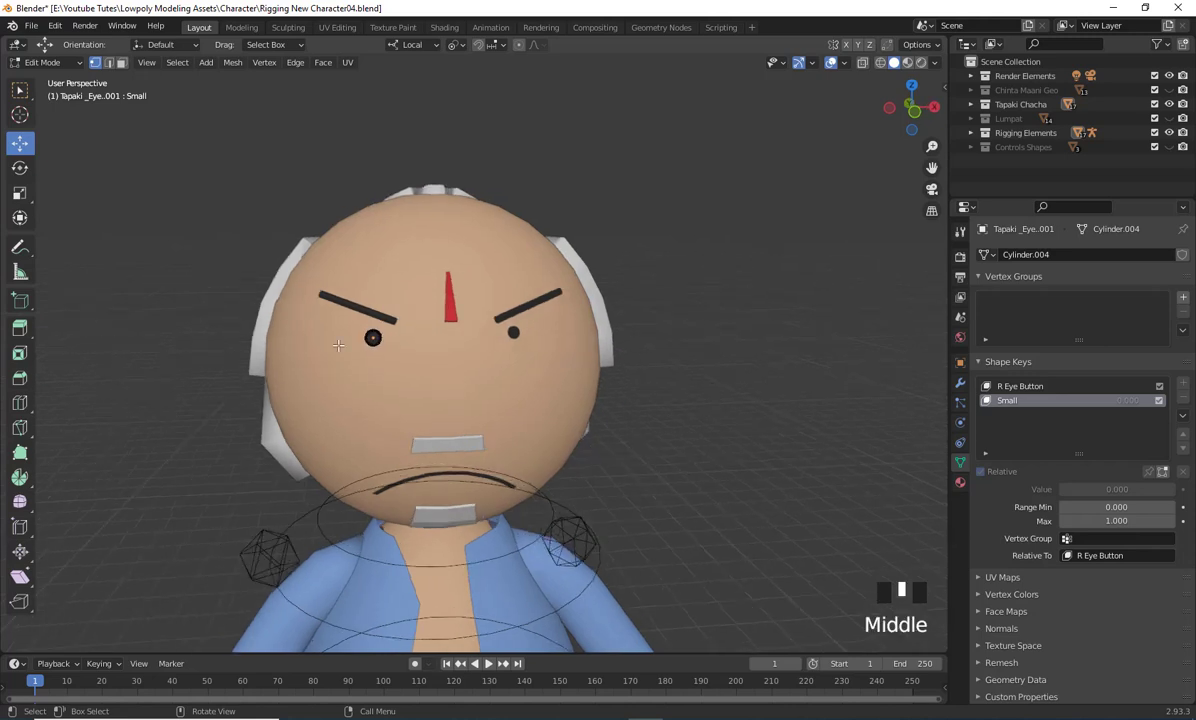
{"action": "left_click", "coordinate": [372, 337]}
{"action": "scroll", "coordinate": [531, 401], "scroll_direction": "down", "scroll_amount": 1}
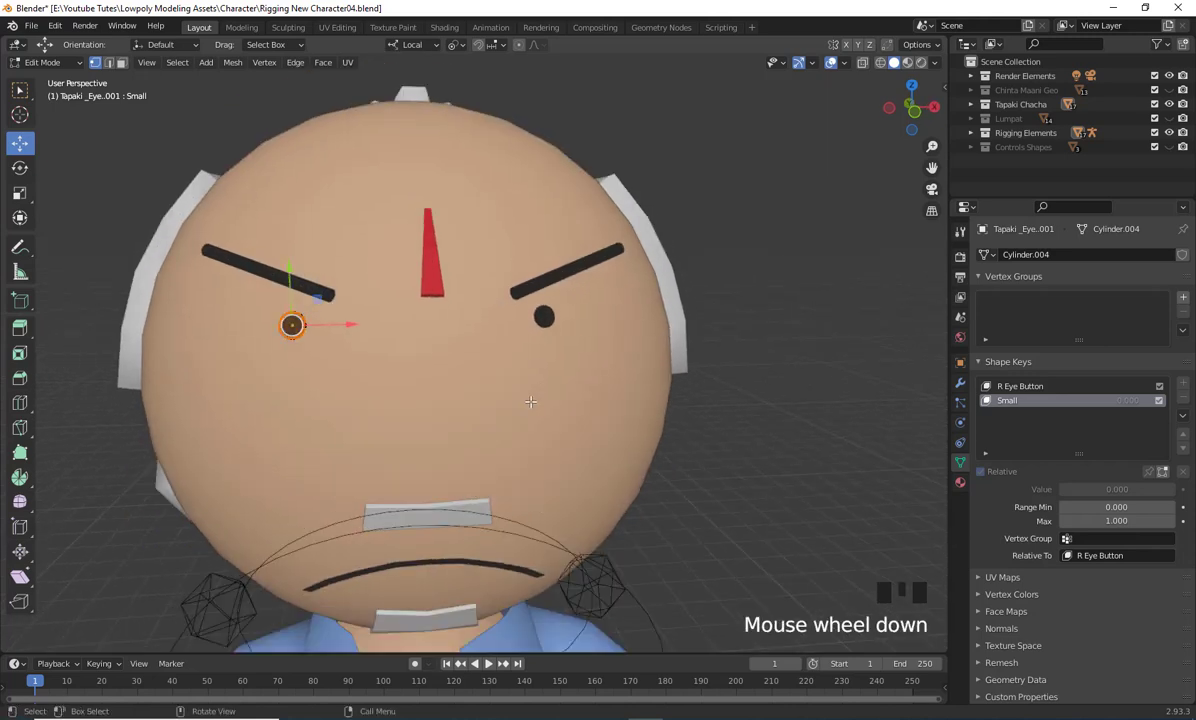
{"action": "scroll", "coordinate": [531, 401], "scroll_direction": "up", "scroll_amount": 2}
{"action": "key", "text": "s"}
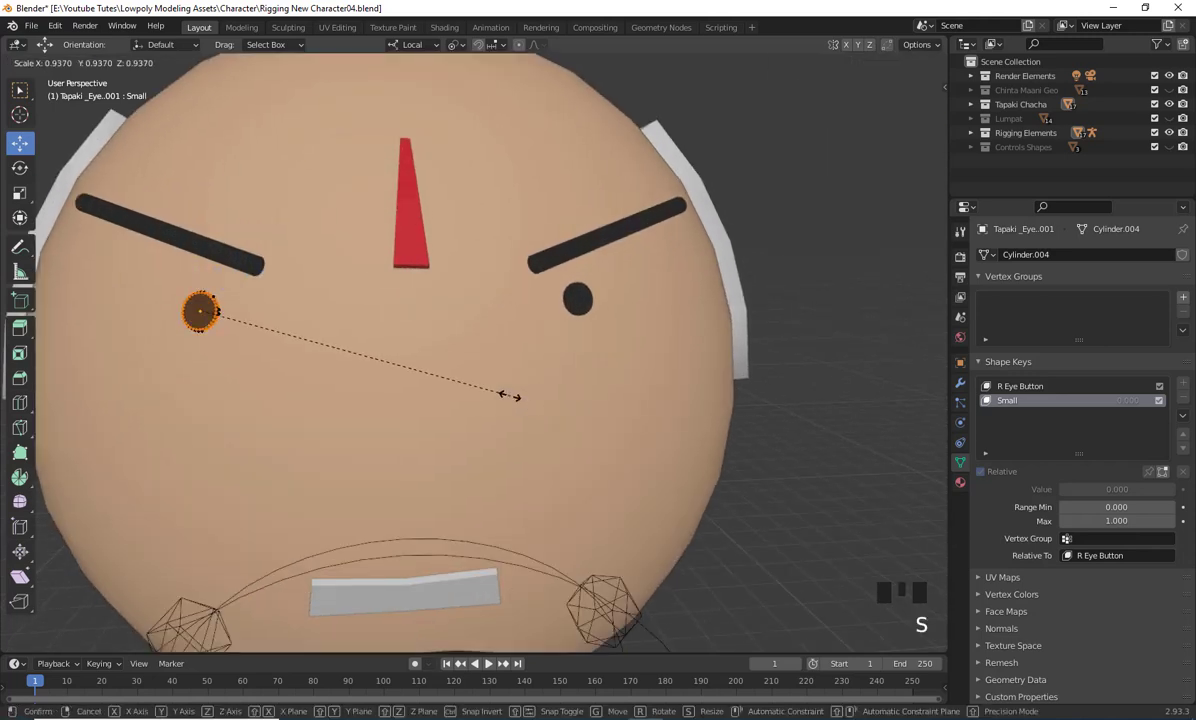
{"action": "left_click", "coordinate": [513, 397]}
Undo the right eye's previous resizing and scale its entire mesh to about 0.576 for the Small shape key
{"action": "key", "text": "ctrl+z"}
{"action": "key", "text": "ctrl+z"}
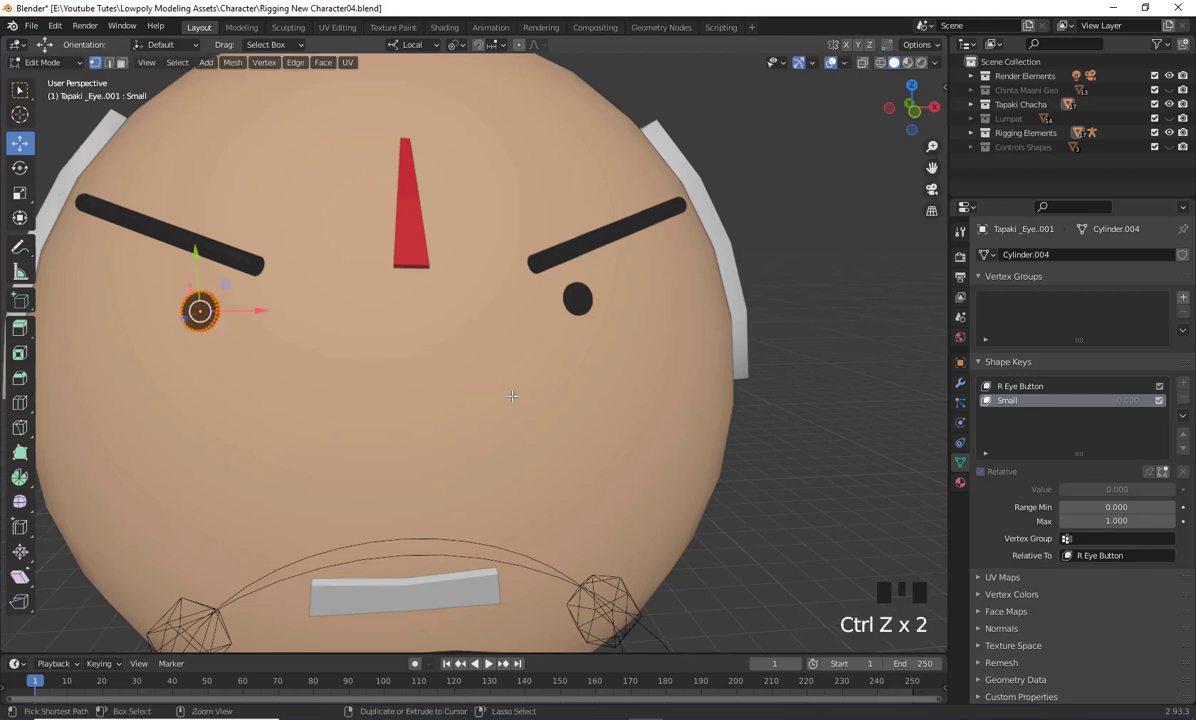
{"action": "key", "text": "ctrl+z"}
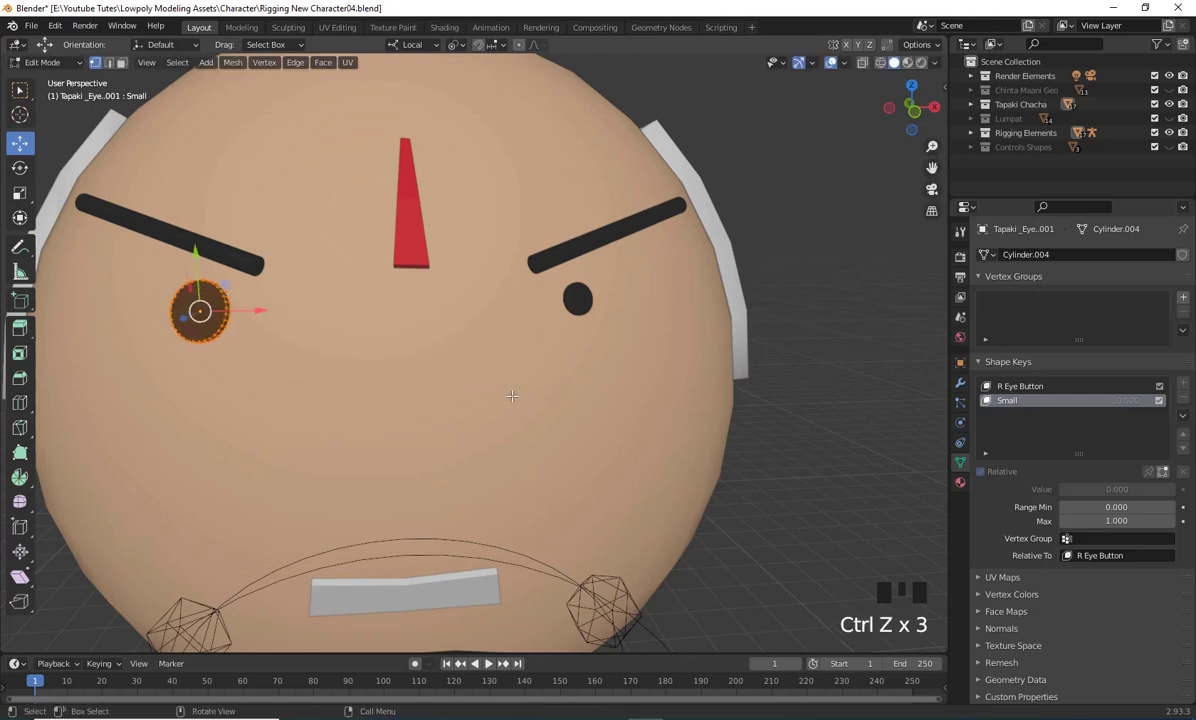
{"action": "key", "text": "a"}
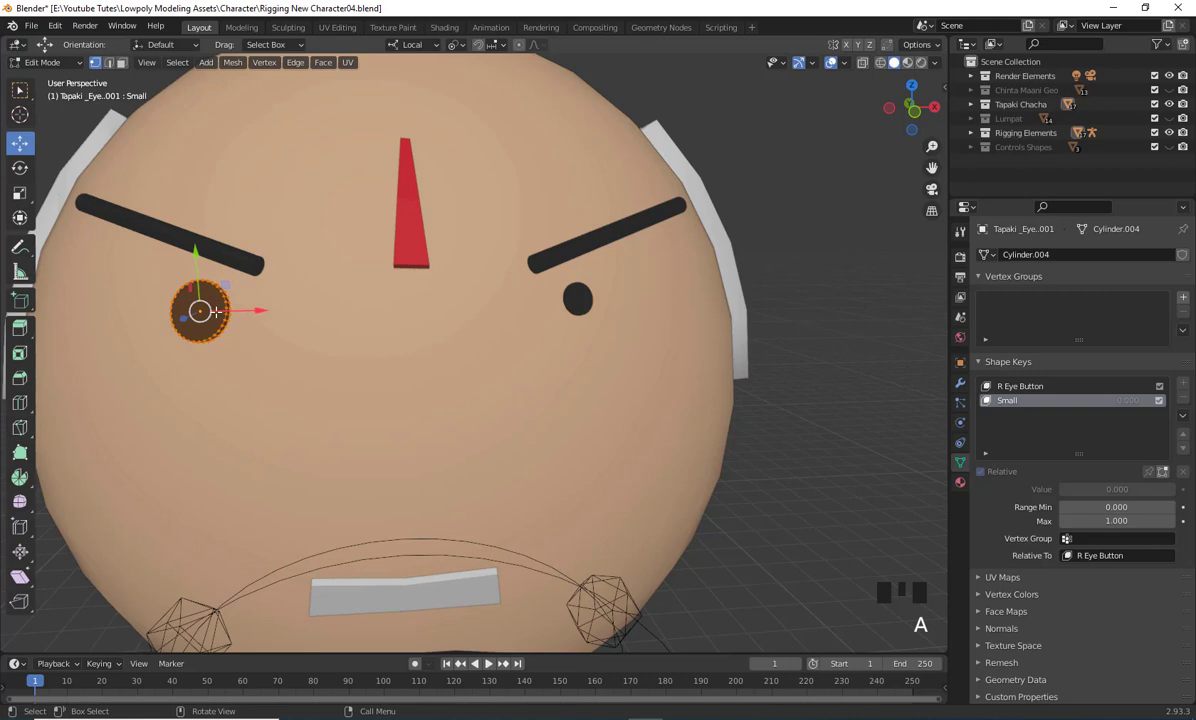
{"action": "key", "text": "l"}
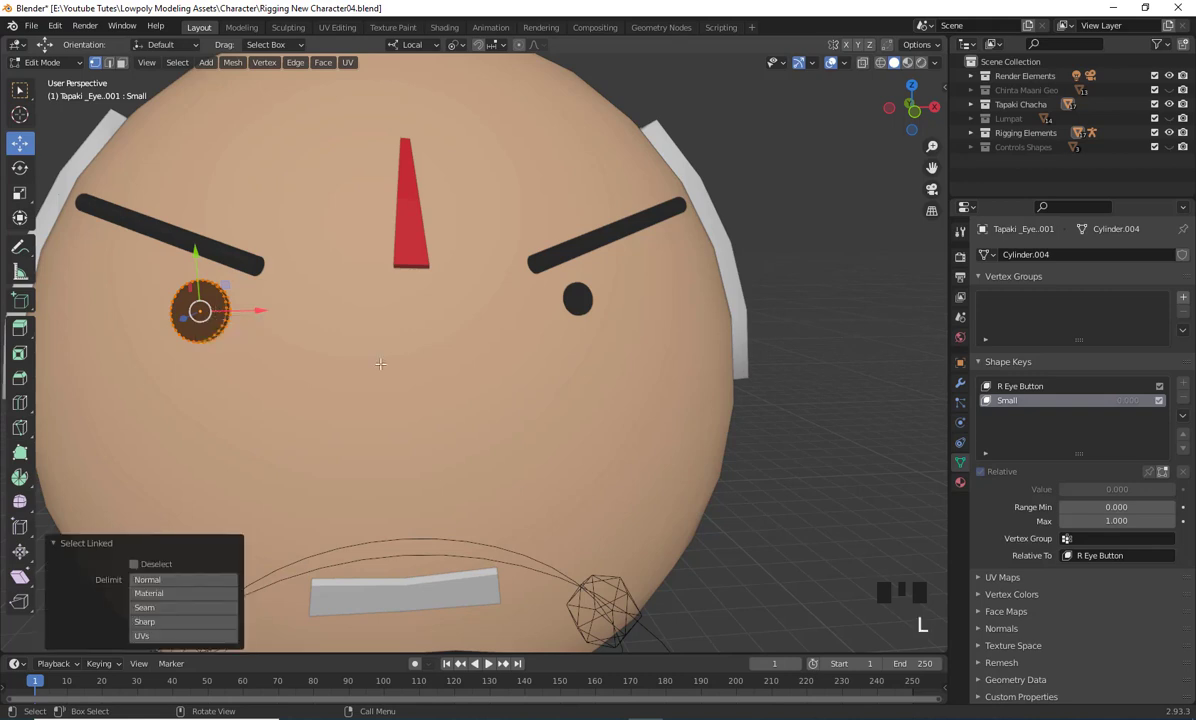
{"action": "key", "text": "s"}
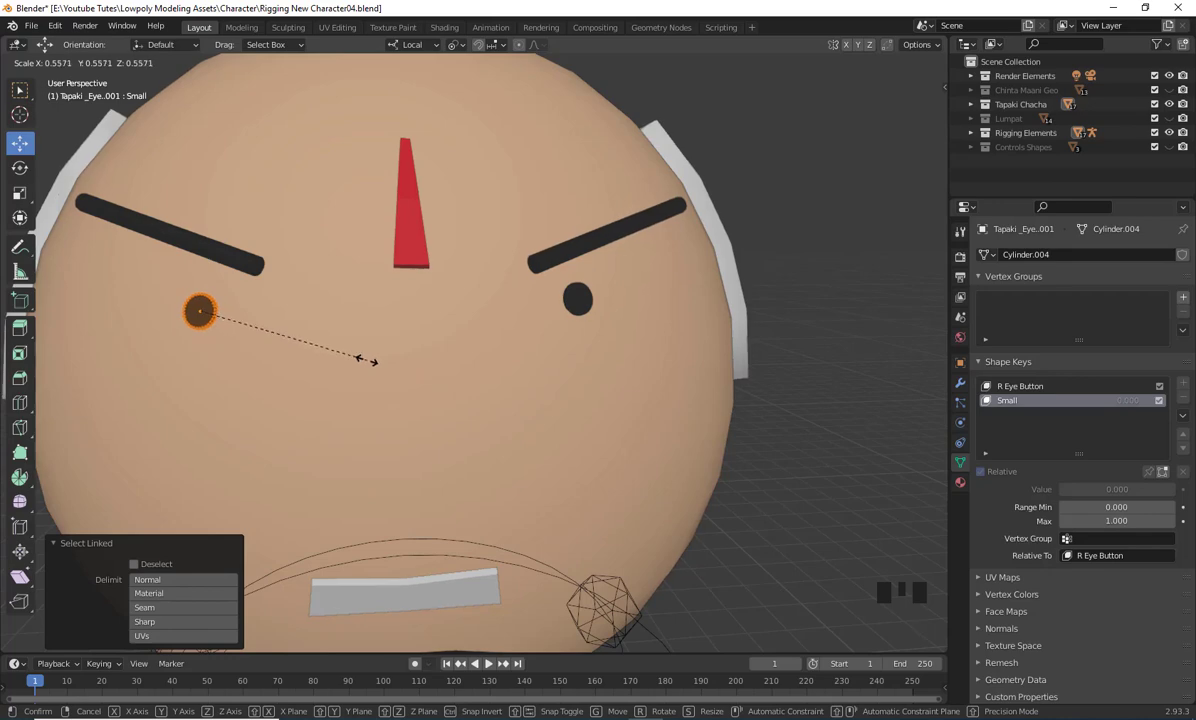
{"action": "left_click", "coordinate": [259, 307]}
{"action": "scroll", "coordinate": [300, 330], "scroll_direction": "down", "scroll_amount": 5}
{"action": "left_click", "coordinate": [801, 395]}
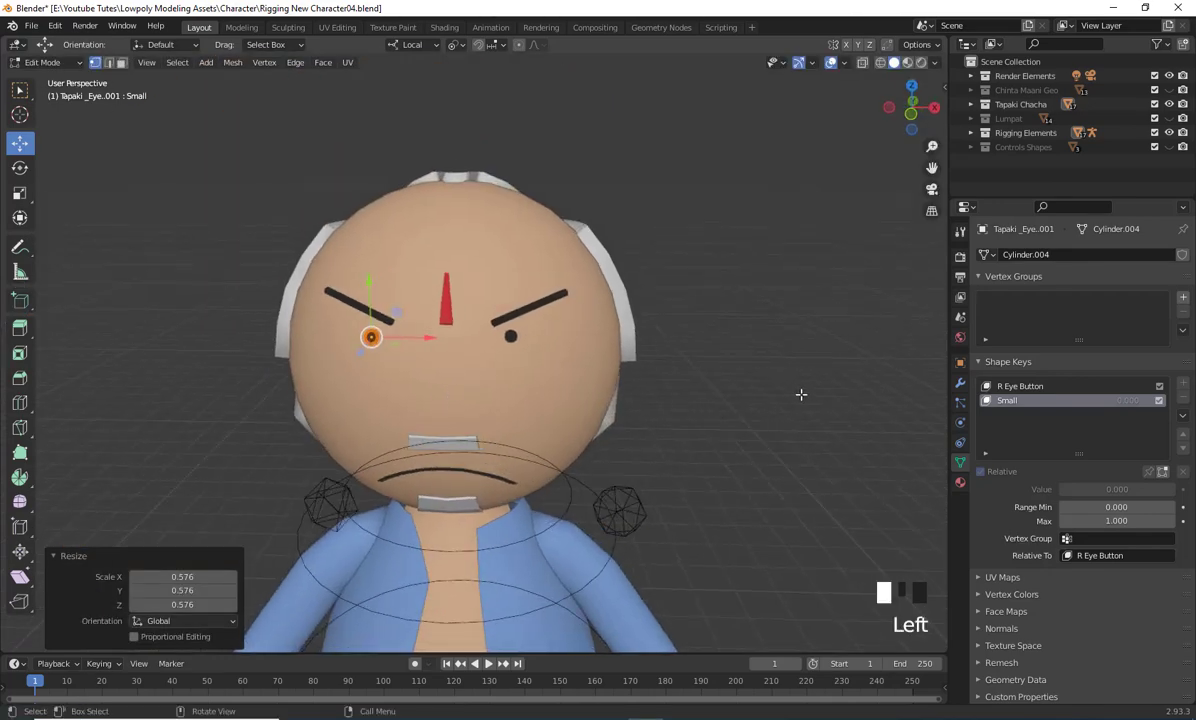
Scale the right eye mesh down further by about 0.79 for its Small shape key
{"action": "scroll", "coordinate": [661, 415], "scroll_direction": "down", "scroll_amount": 3}
{"action": "middle_click_drag", "start_coordinate": [447, 322], "coordinate": [433, 374]}
{"action": "scroll", "coordinate": [465, 383], "scroll_direction": "up", "scroll_amount": 3}
{"action": "key", "text": "ctrl+z"}
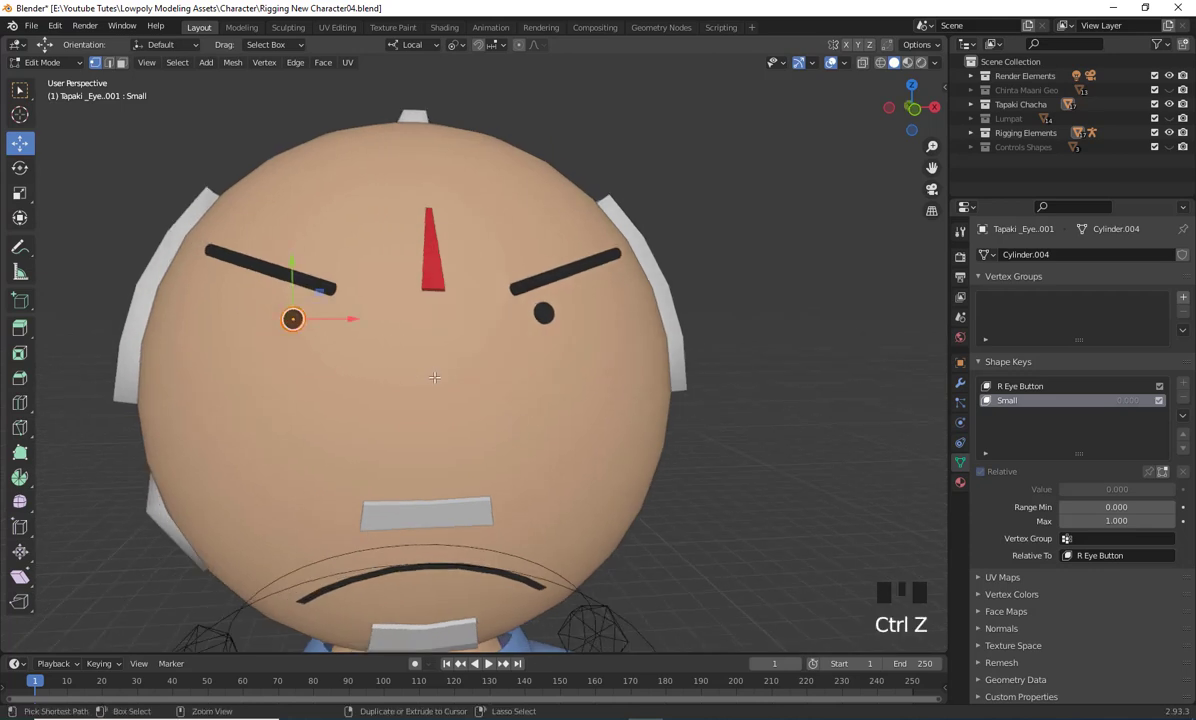
{"action": "key", "text": "s"}
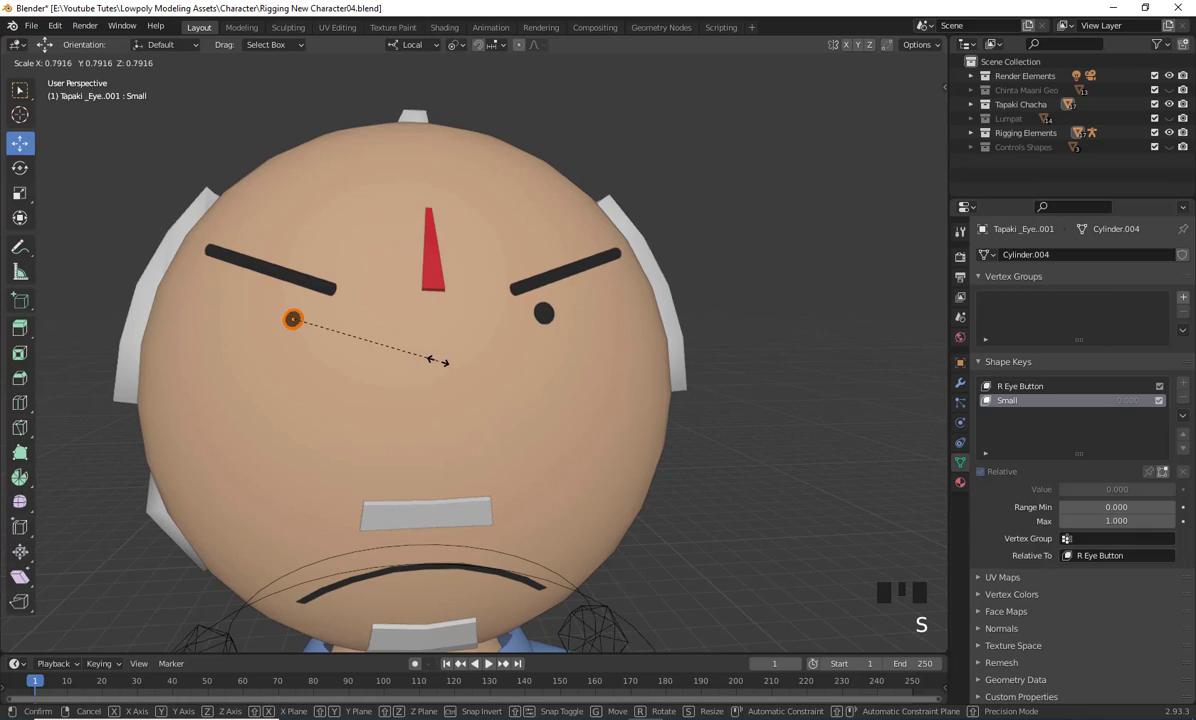
{"action": "left_click", "coordinate": [443, 360]}
{"action": "left_click", "coordinate": [740, 405]}
{"action": "scroll", "coordinate": [746, 435], "scroll_direction": "down", "scroll_amount": 2}
{"action": "middle_click_drag", "start_coordinate": [746, 435], "coordinate": [726, 446]}
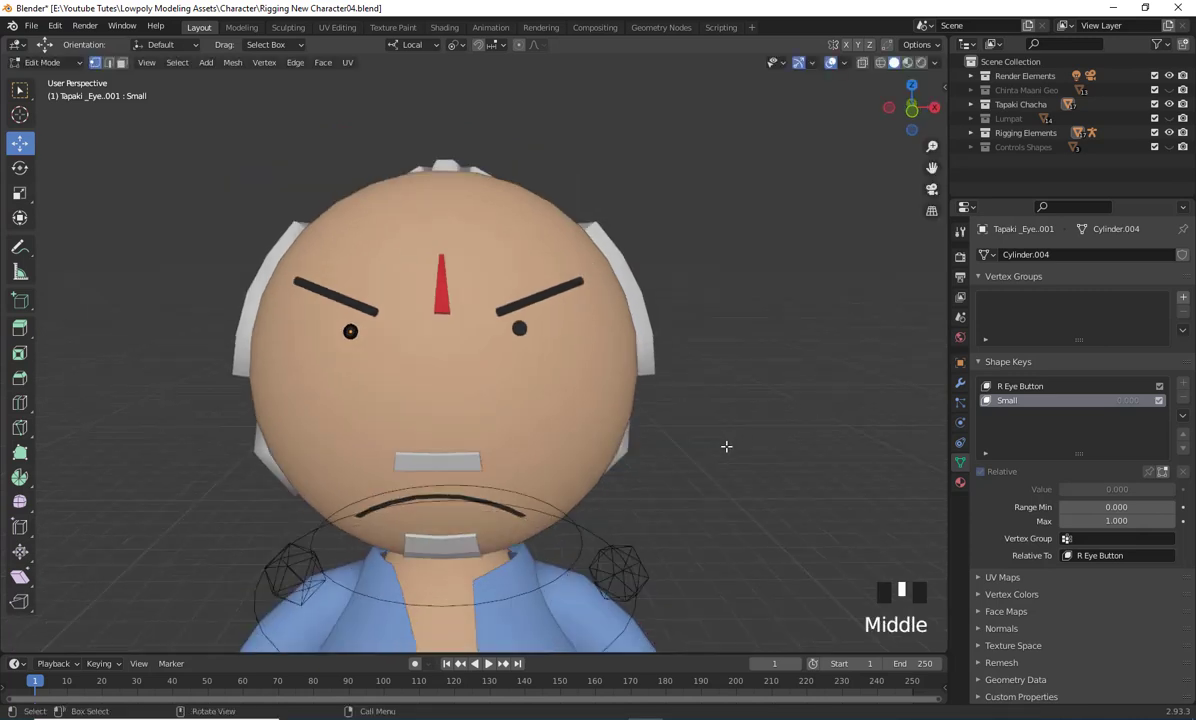
Return to Object Mode and test the right eye's Small shape key at 1.000 and 0.776 against the left eye
{"action": "key", "text": "Tab"}
{"action": "left_click", "coordinate": [713, 412]}
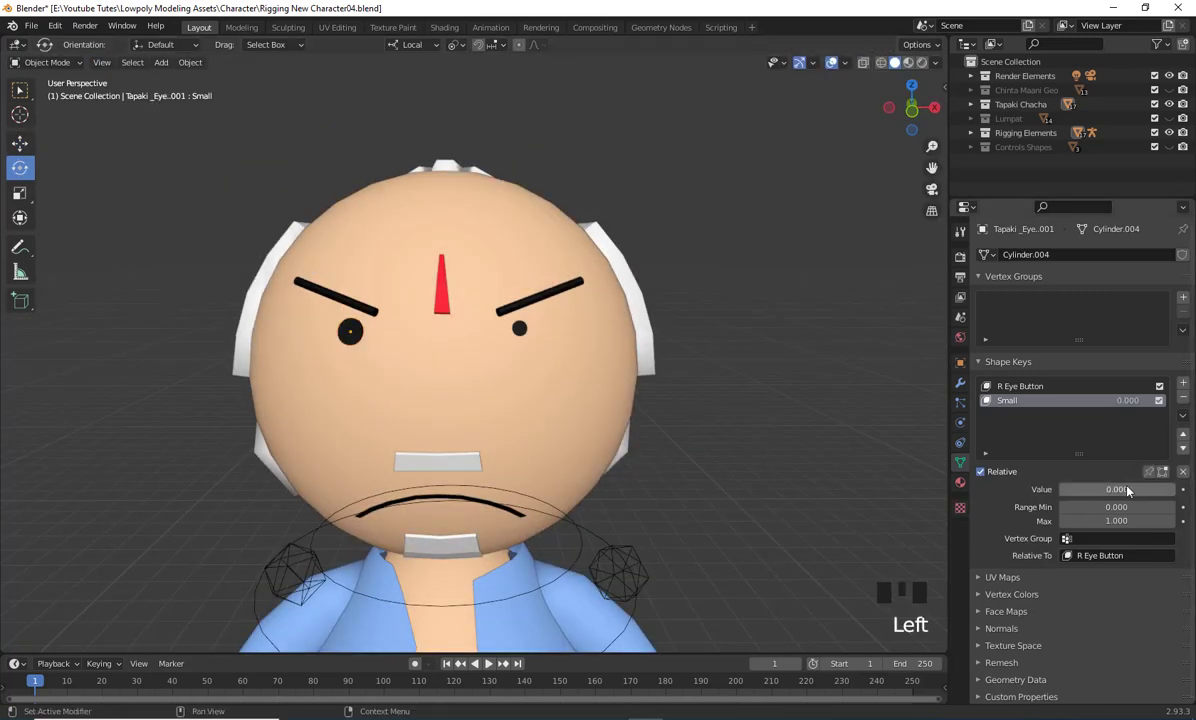
{"action": "left_click_drag", "start_coordinate": [1108, 489], "coordinate": [1190, 489]}
{"action": "left_click", "coordinate": [736, 452]}
{"action": "scroll", "coordinate": [736, 452], "scroll_direction": "down", "scroll_amount": 3}
{"action": "middle_click_drag", "start_coordinate": [736, 452], "coordinate": [680, 445]}
{"action": "left_click", "coordinate": [640, 439]}
{"action": "scroll", "coordinate": [640, 444], "scroll_direction": "up", "scroll_amount": 3}
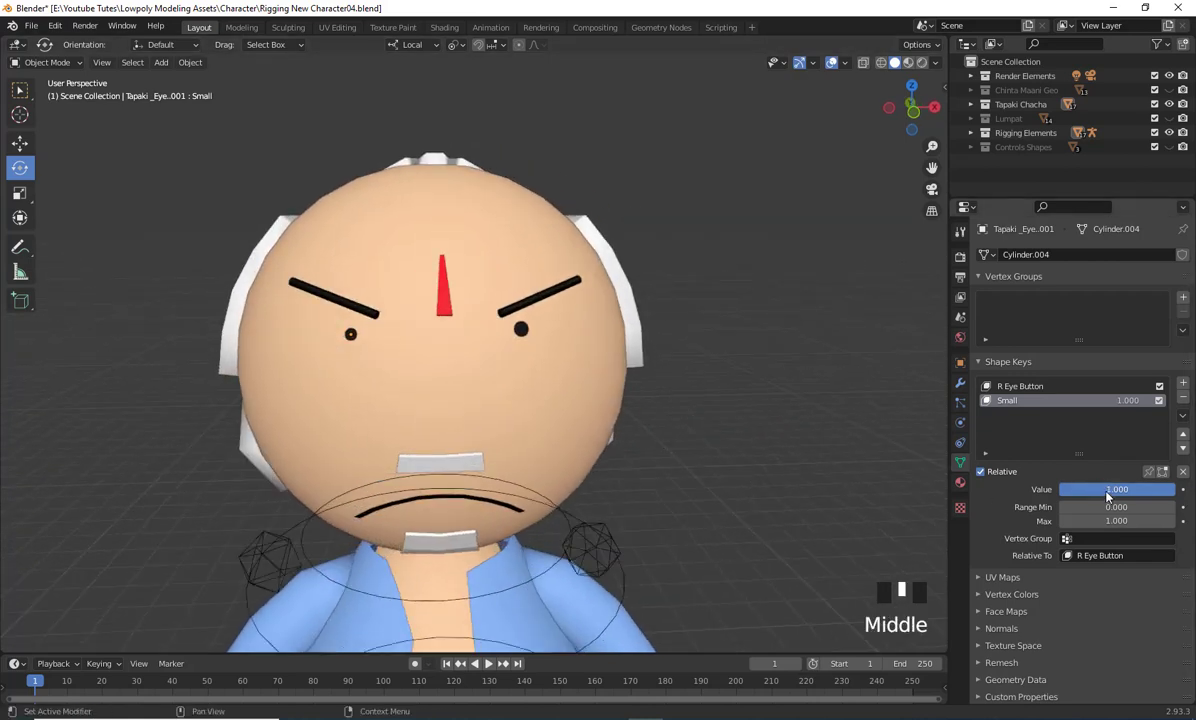
{"action": "left_click_drag", "start_coordinate": [1107, 489], "coordinate": [1082, 489]}
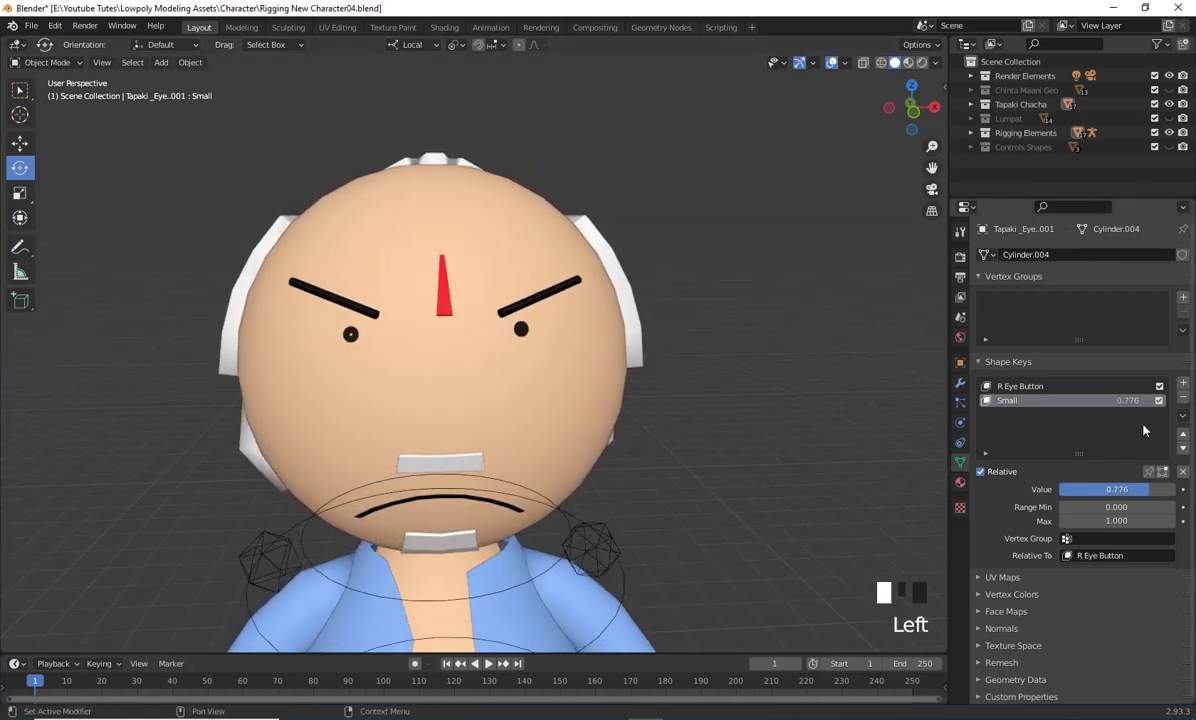
Reset the Small shape key value to 0.000 on both the left and right eyes
{"action": "left_click", "coordinate": [524, 331]}
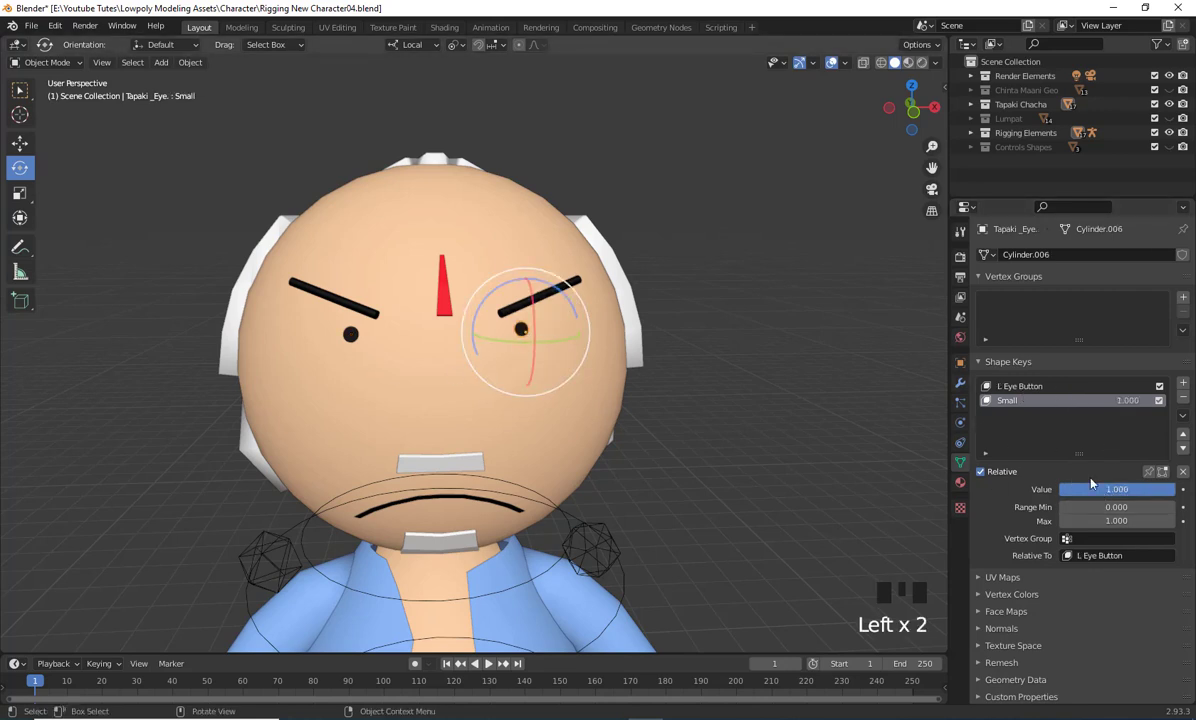
{"action": "left_click_drag", "start_coordinate": [1091, 484], "coordinate": [1045, 489]}
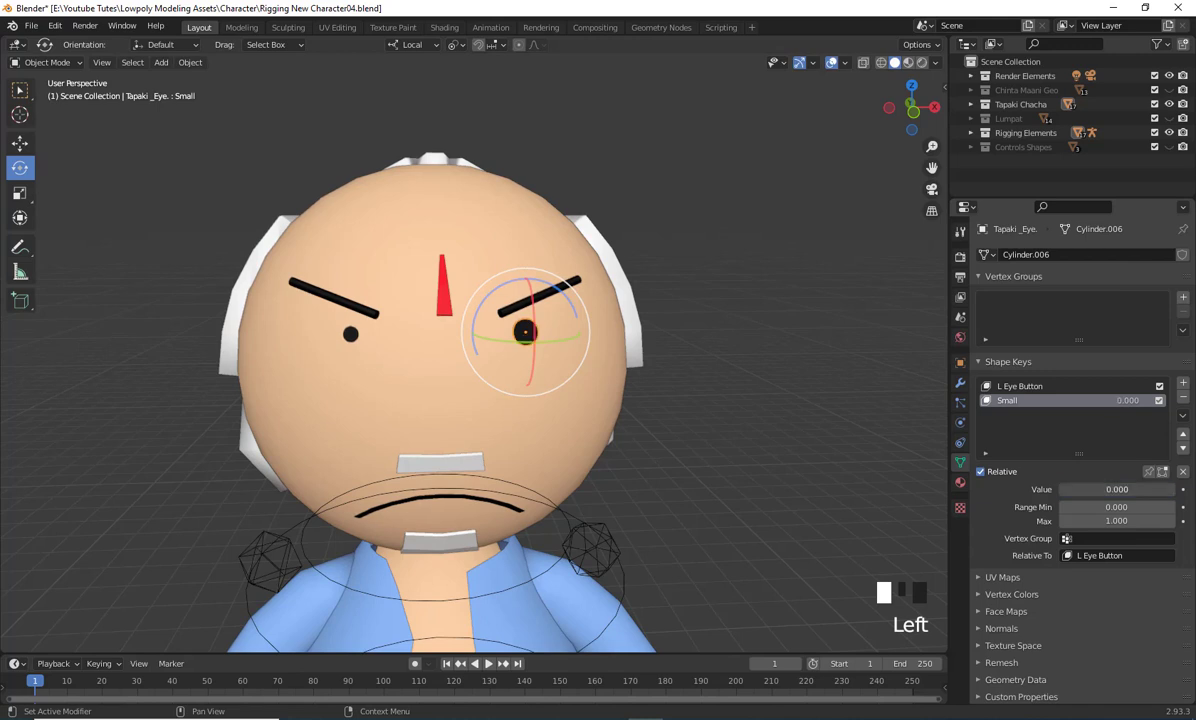
{"action": "left_click", "coordinate": [352, 342]}
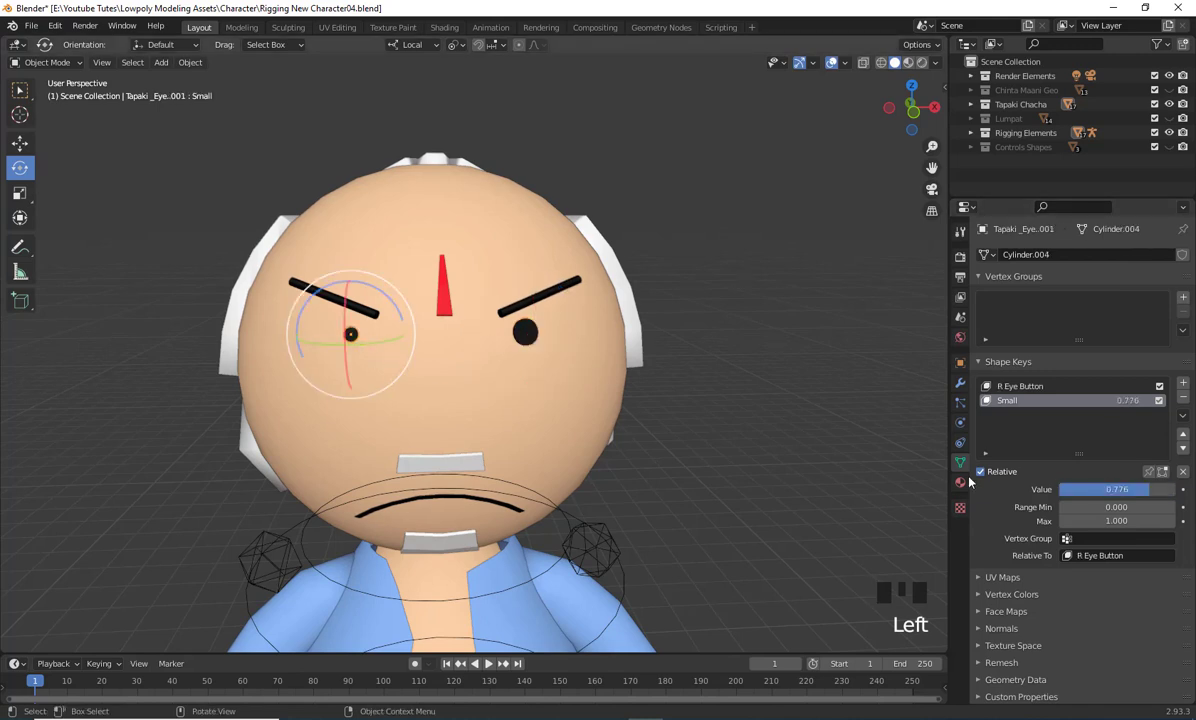
{"action": "left_click", "coordinate": [1121, 489]}
Compare the two eyes' sizes on the face from several angles
{"action": "left_click", "coordinate": [960, 402]}
{"action": "scroll", "coordinate": [688, 424], "scroll_direction": "down", "scroll_amount": 2}
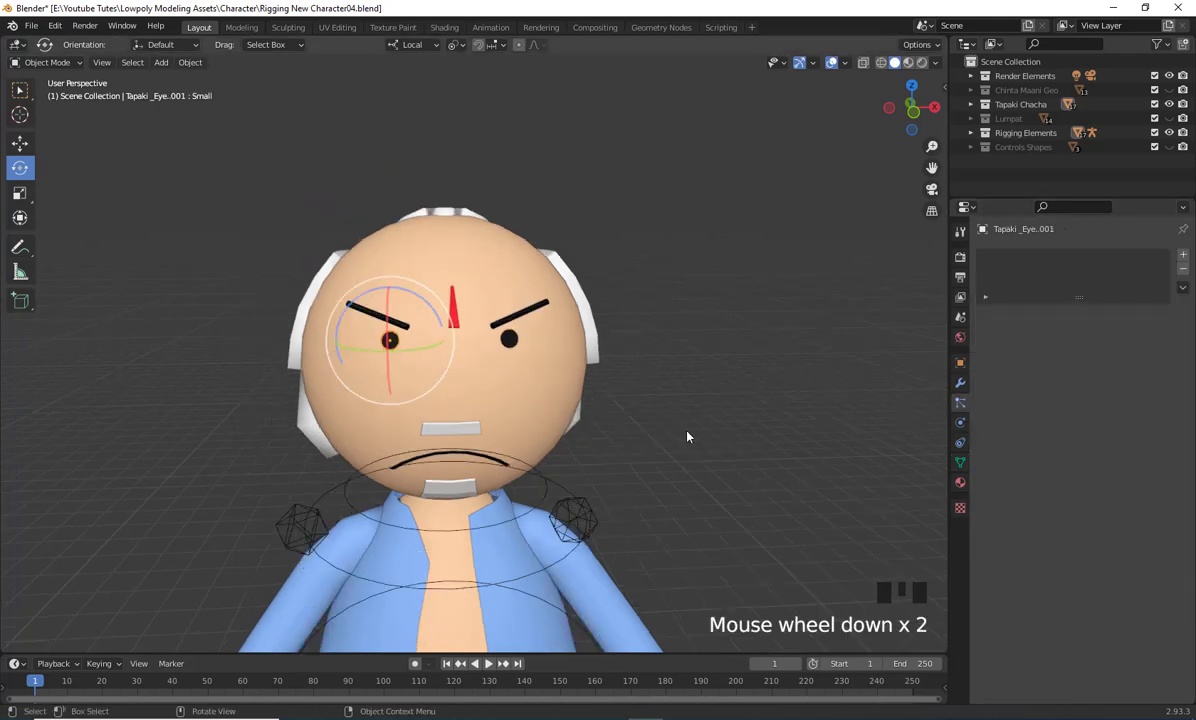
{"action": "scroll", "coordinate": [690, 435], "scroll_direction": "up", "scroll_amount": 3}
{"action": "middle_click_drag", "start_coordinate": [707, 440], "coordinate": [244, 374]}
{"action": "scroll", "coordinate": [547, 395], "scroll_direction": "down", "scroll_amount": 2}
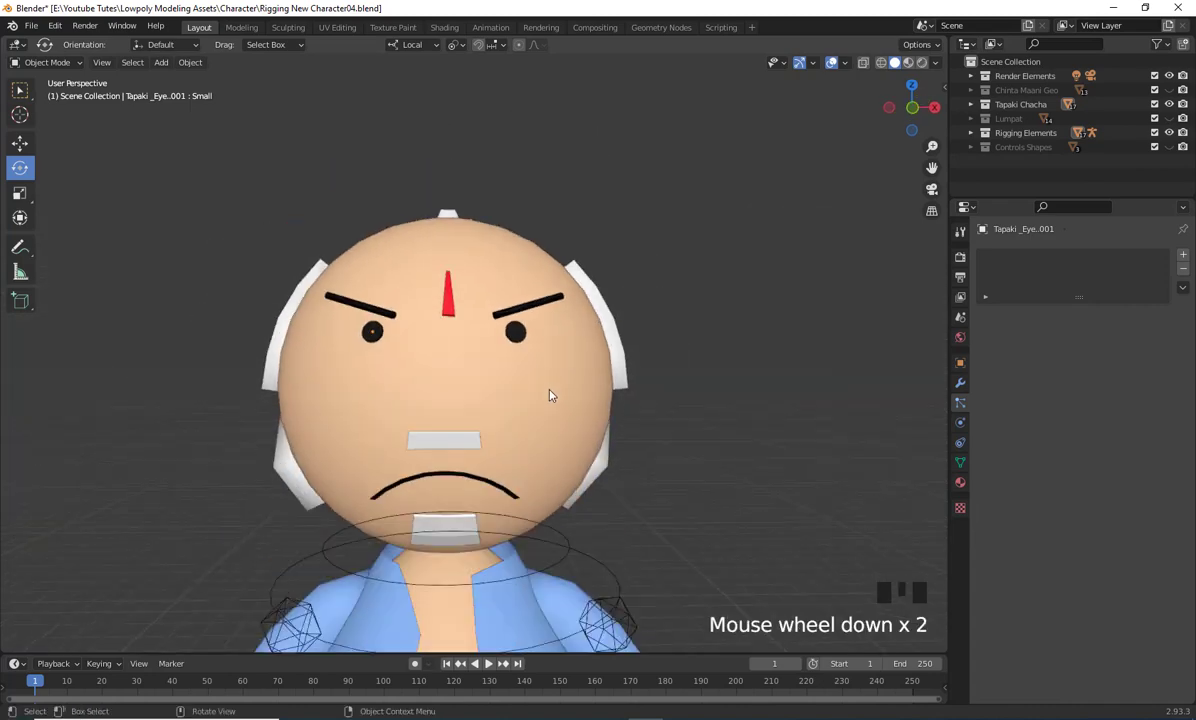
{"action": "middle_click_drag", "start_coordinate": [547, 395], "coordinate": [563, 470]}
{"action": "scroll", "coordinate": [621, 433], "scroll_direction": "up", "scroll_amount": 4}
{"action": "scroll", "coordinate": [577, 416], "scroll_direction": "down", "scroll_amount": 1}
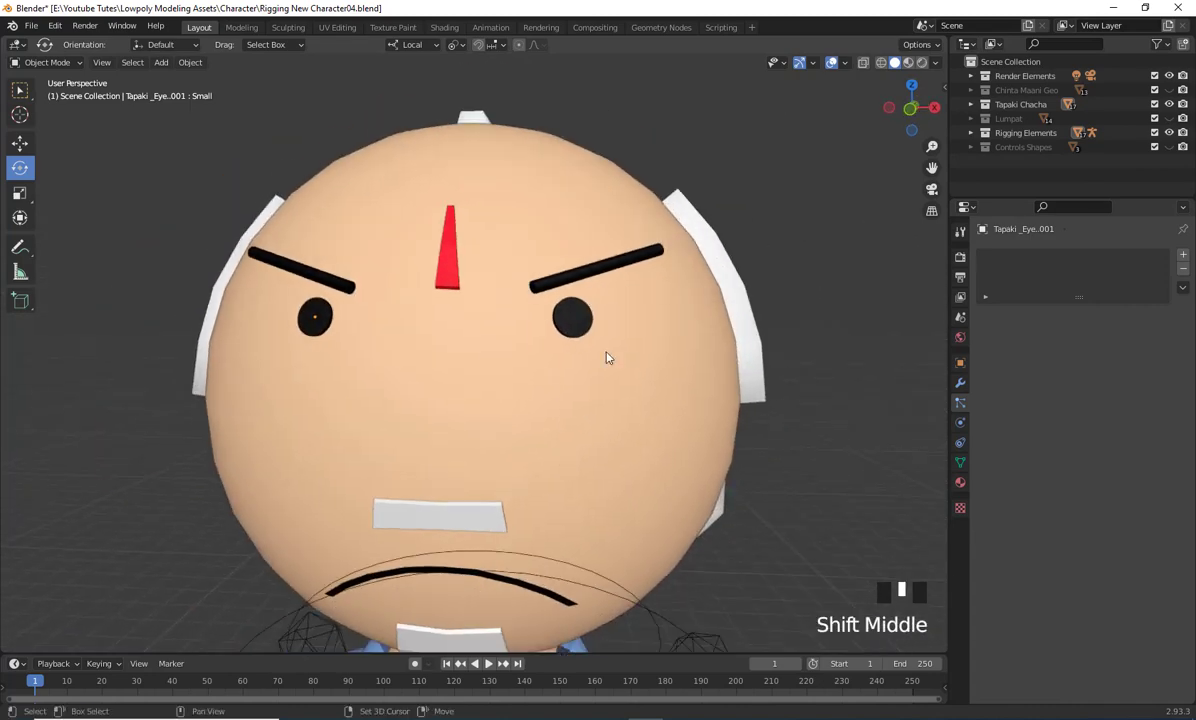
Select the left eyebrow after checking both brows, and examine their placement on the face from several angles
{"action": "left_click", "coordinate": [586, 275]}
{"action": "middle_click_drag", "start_coordinate": [586, 355], "coordinate": [529, 299]}
{"action": "left_click", "coordinate": [306, 272]}
{"action": "scroll", "coordinate": [689, 419], "scroll_direction": "up", "scroll_amount": 2}
{"action": "scroll", "coordinate": [585, 426], "scroll_direction": "down", "scroll_amount": 2}
{"action": "scroll", "coordinate": [645, 441], "scroll_direction": "up", "scroll_amount": 2}
{"action": "left_click", "coordinate": [546, 324]}
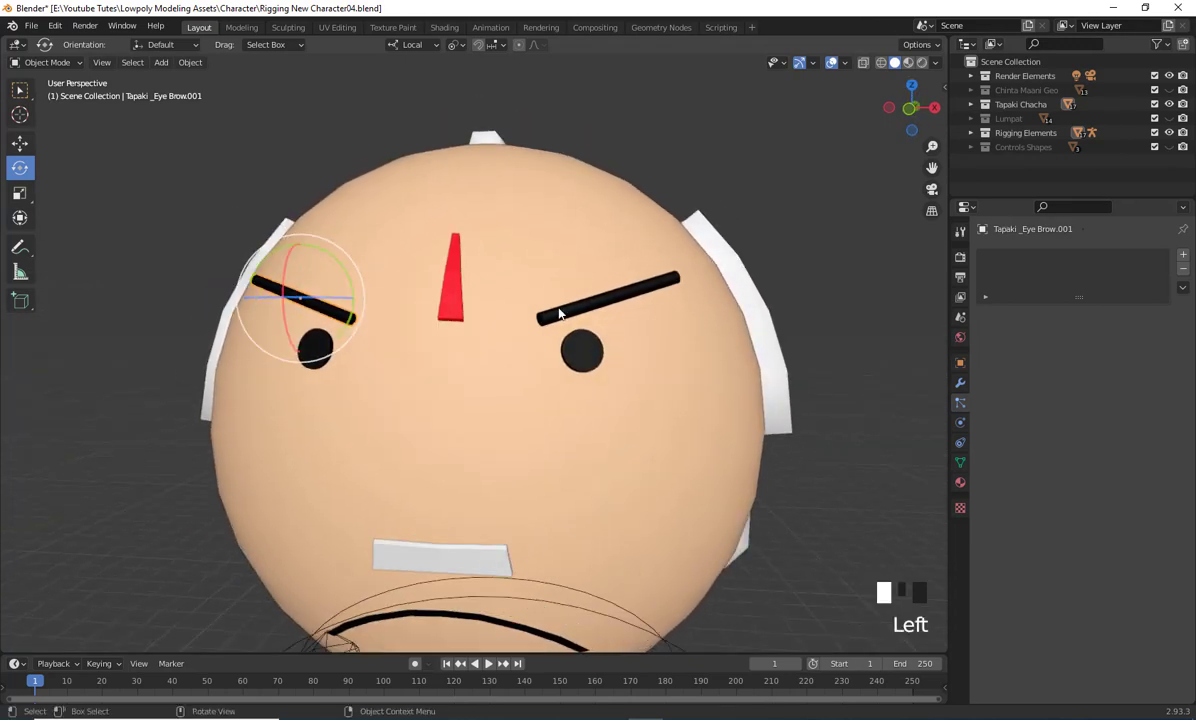
{"action": "scroll", "coordinate": [609, 422], "scroll_direction": "down", "scroll_amount": 2}
{"action": "scroll", "coordinate": [587, 432], "scroll_direction": "up", "scroll_amount": 1}
{"action": "middle_click_drag", "start_coordinate": [587, 432], "coordinate": [503, 424], "text": "shift"}
{"action": "scroll", "coordinate": [600, 410], "scroll_direction": "down", "scroll_amount": 1}
{"action": "scroll", "coordinate": [585, 406], "scroll_direction": "down", "scroll_amount": 1}
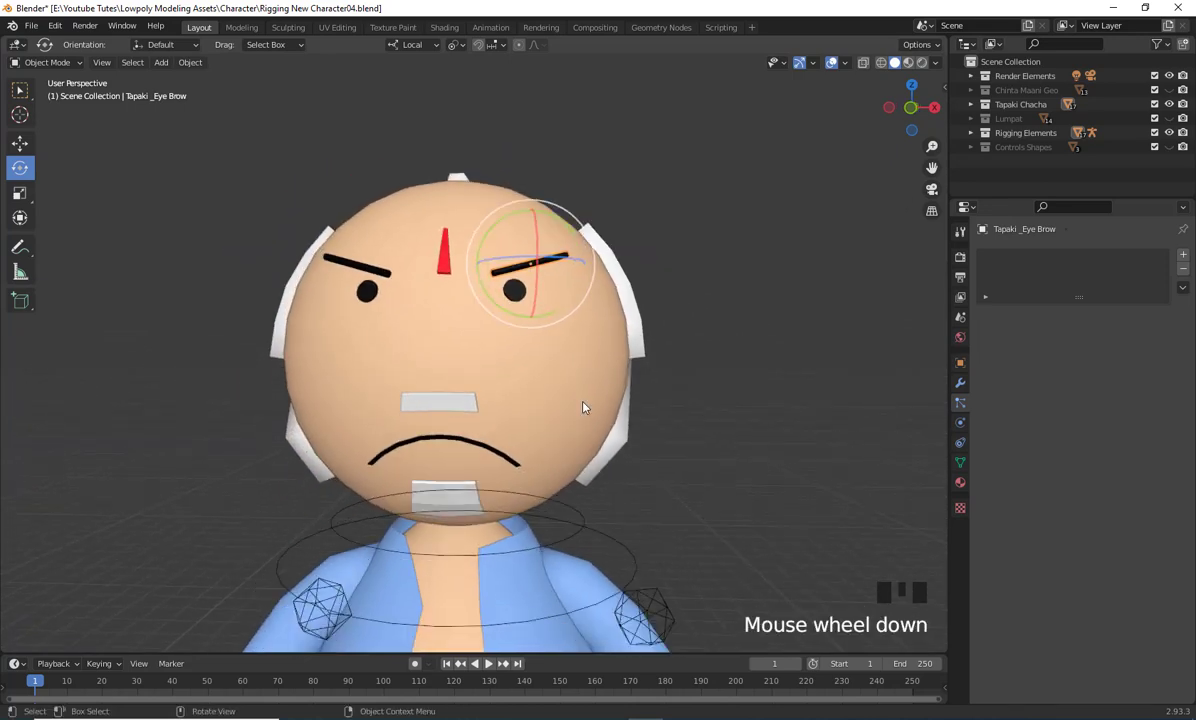
{"action": "middle_click_drag", "start_coordinate": [585, 406], "coordinate": [603, 374], "text": "shift"}
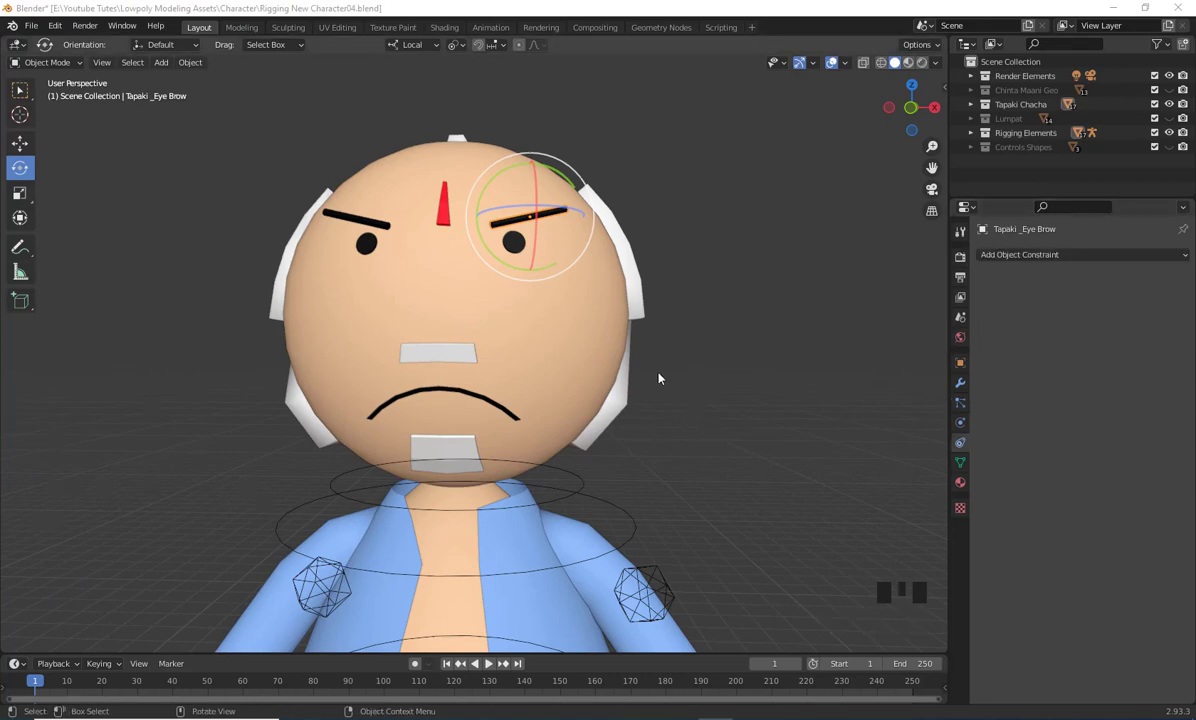
{"action": "middle_click_drag", "start_coordinate": [698, 396], "coordinate": [782, 405]}
{"action": "scroll", "coordinate": [715, 400], "scroll_direction": "up", "scroll_amount": 2}
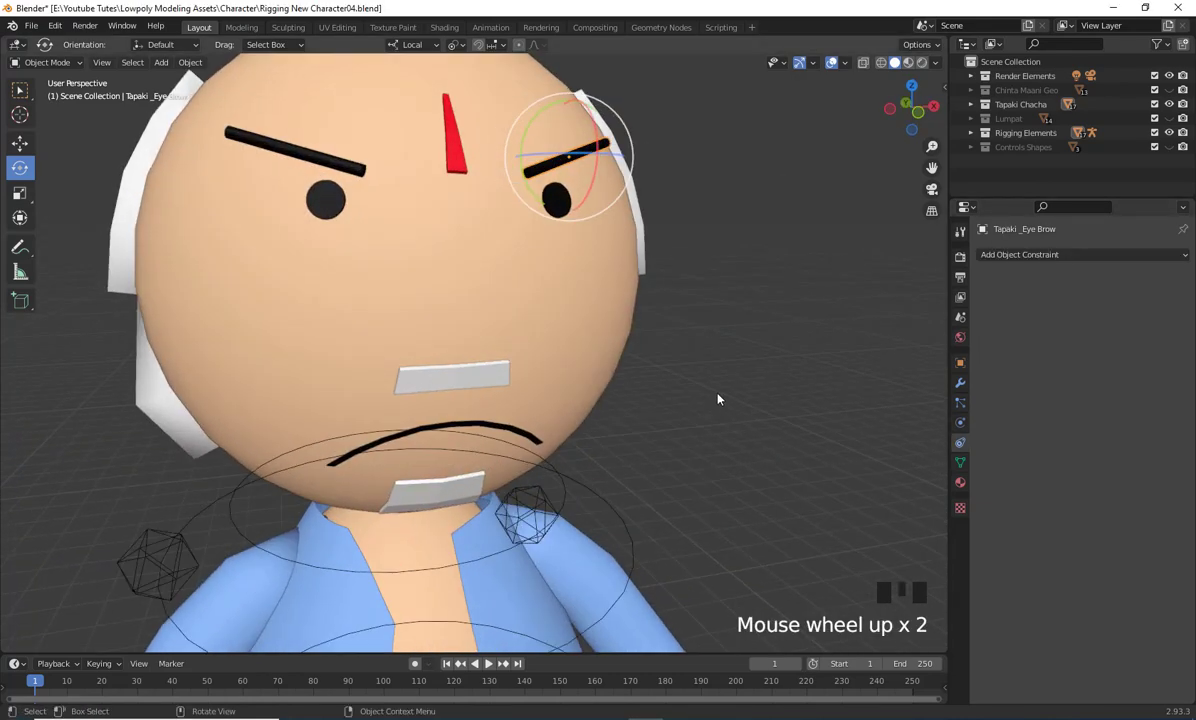
{"action": "scroll", "coordinate": [751, 496], "scroll_direction": "up", "scroll_amount": 1, "text": "shift"}
{"action": "scroll", "coordinate": [700, 475], "scroll_direction": "down", "scroll_amount": 2}
{"action": "middle_click_drag", "start_coordinate": [632, 446], "coordinate": [531, 220]}
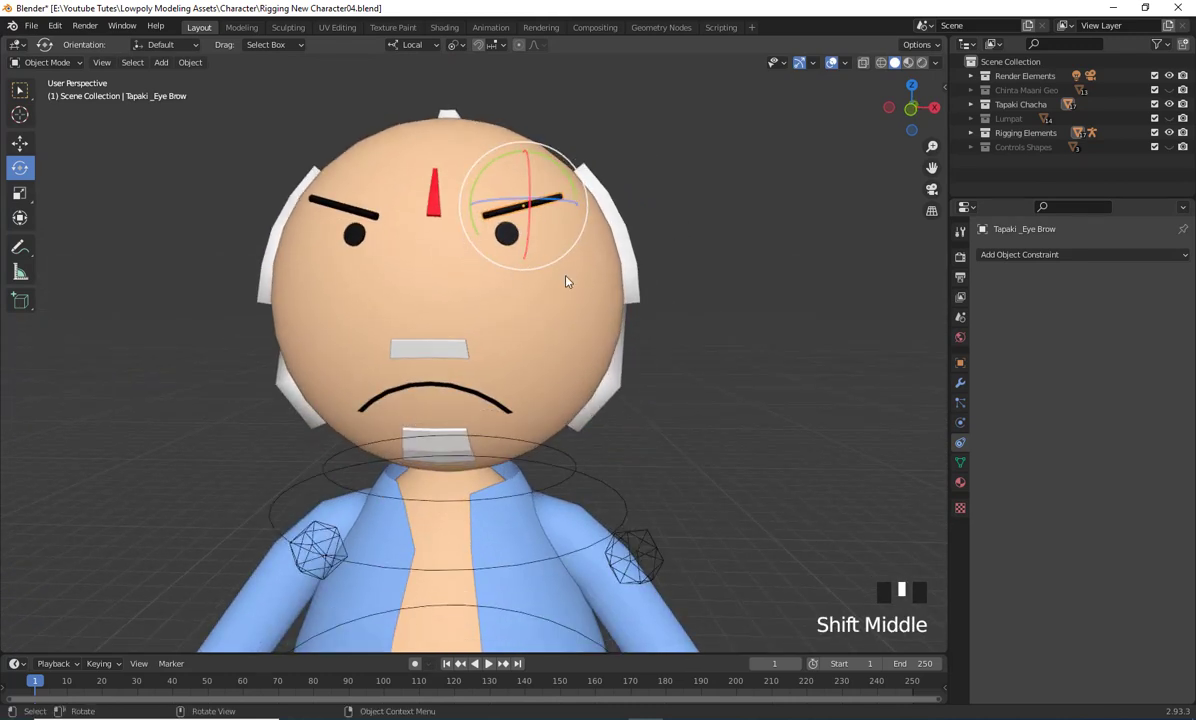
{"action": "mouse_move", "coordinate": [596, 289]}
{"action": "middle_mouse_down"}
{"action": "mouse_move", "coordinate": [595, 350]}
{"action": "mouse_move", "coordinate": [577, 304]}
{"action": "middle_mouse_up"}
{"action": "scroll", "coordinate": [595, 281], "scroll_direction": "up", "scroll_amount": 2}
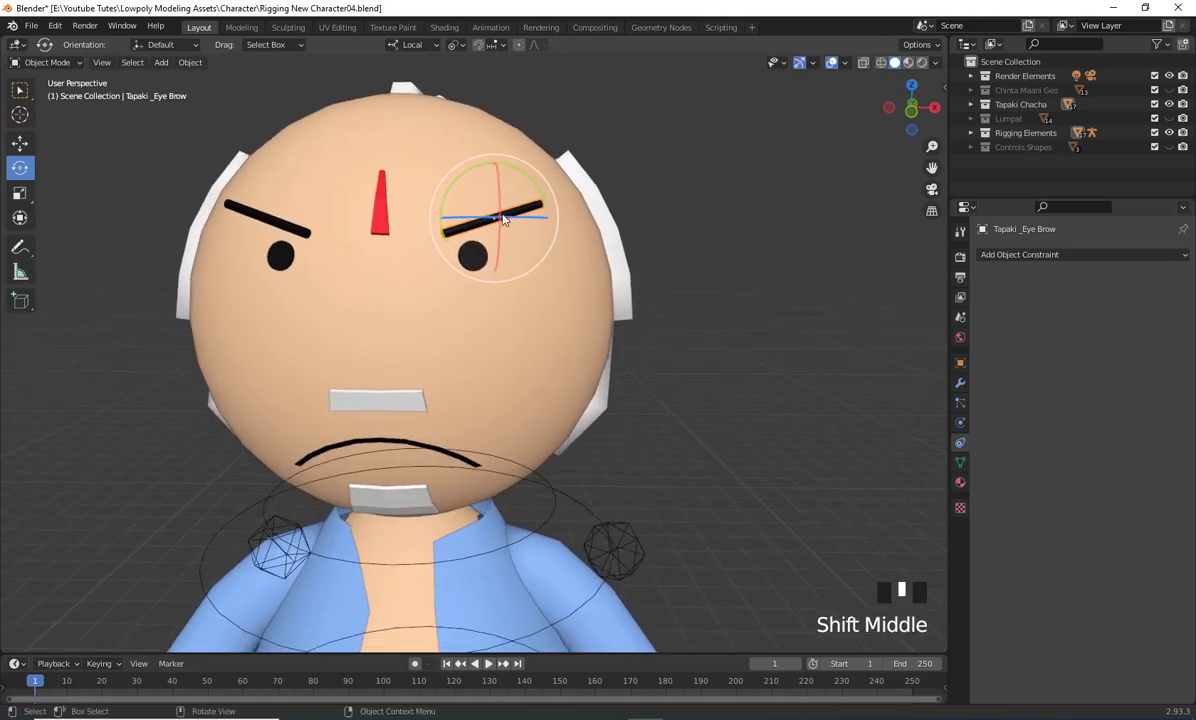
Add a base shape key named Eye Braw Left to the left eyebrow, plus a second shape key
{"action": "left_click", "coordinate": [959, 466]}
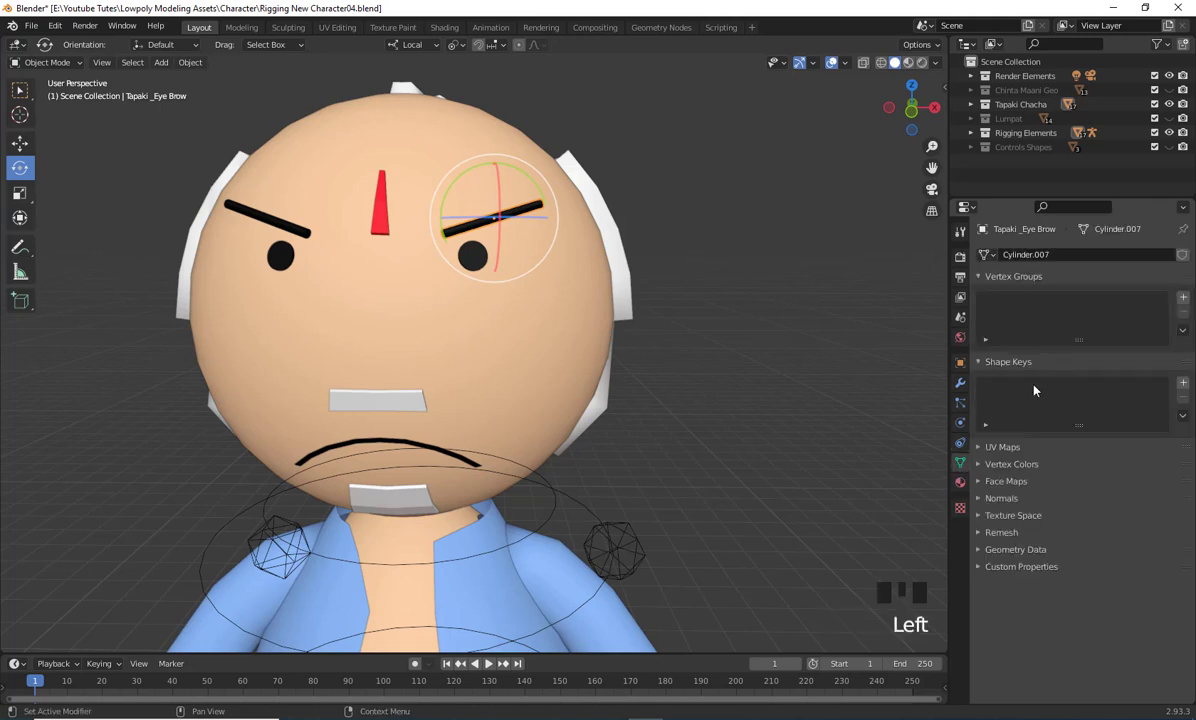
{"action": "left_click", "coordinate": [1183, 384]}
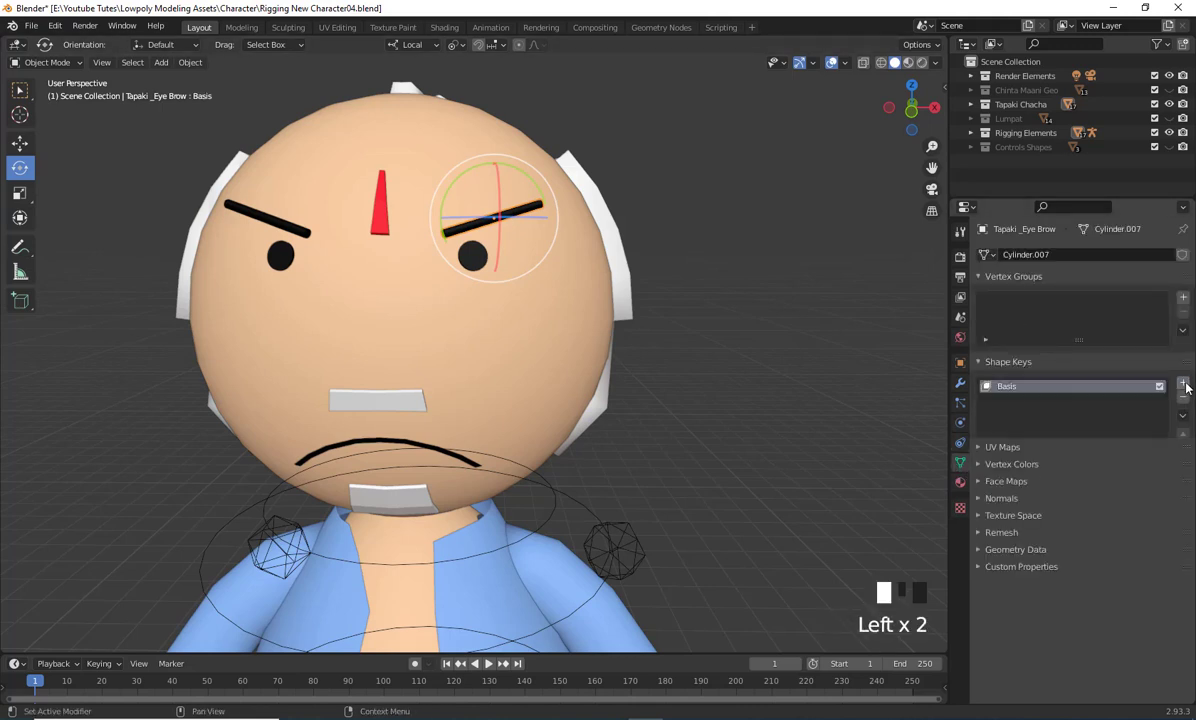
{"action": "double_click", "coordinate": [1030, 387]}
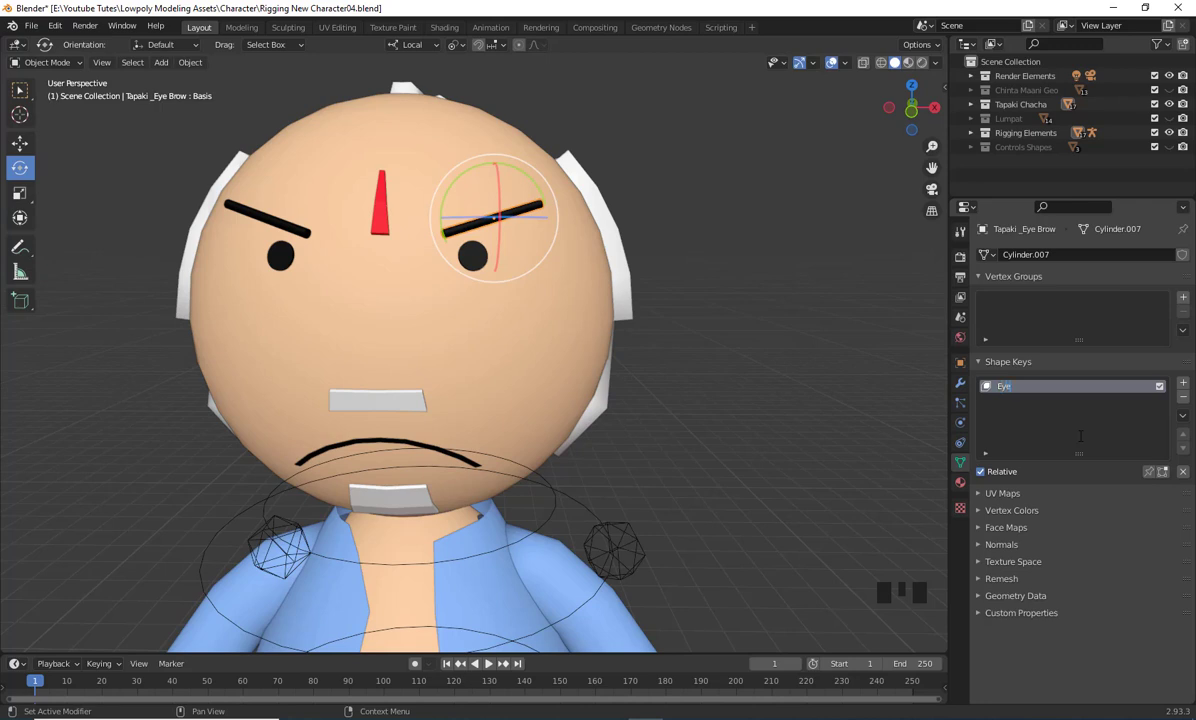
{"action": "type", "text": "Brow Left"}
{"action": "left_click", "coordinate": [1183, 385]}
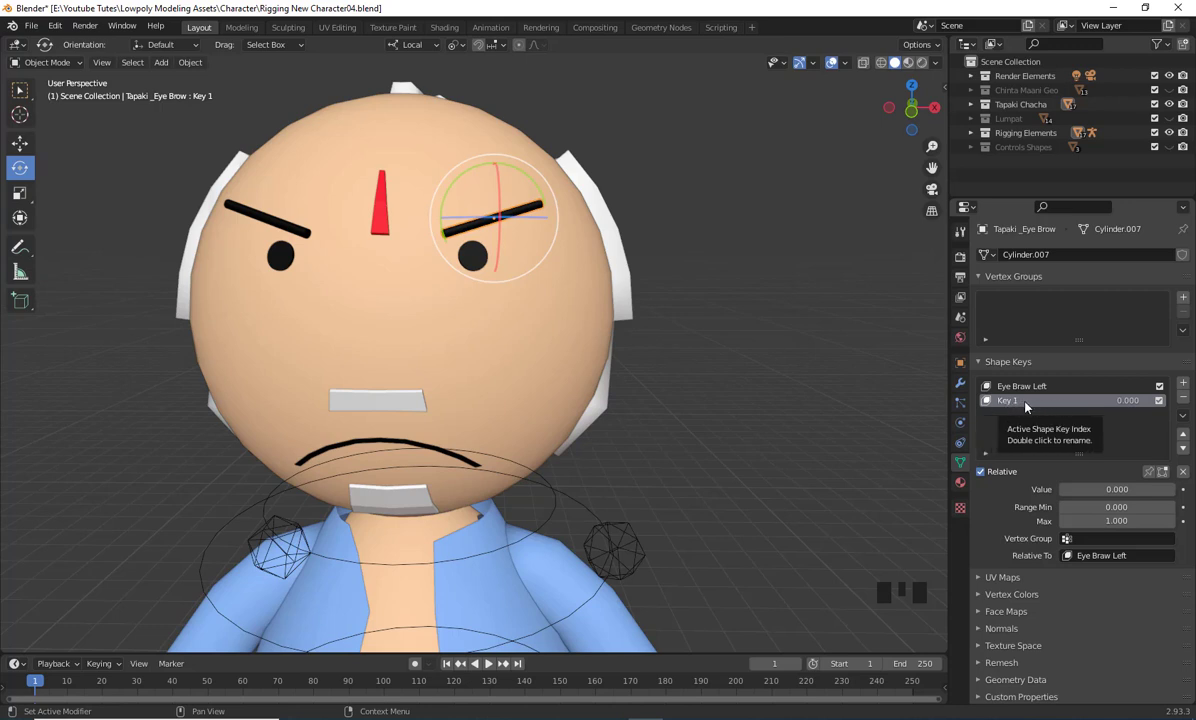
Rotate the left eyebrow 23° about its local Y axis and tilt the right eyebrow to a flatter angle
{"action": "middle_click", "coordinate": [700, 390], "text": "alt"}
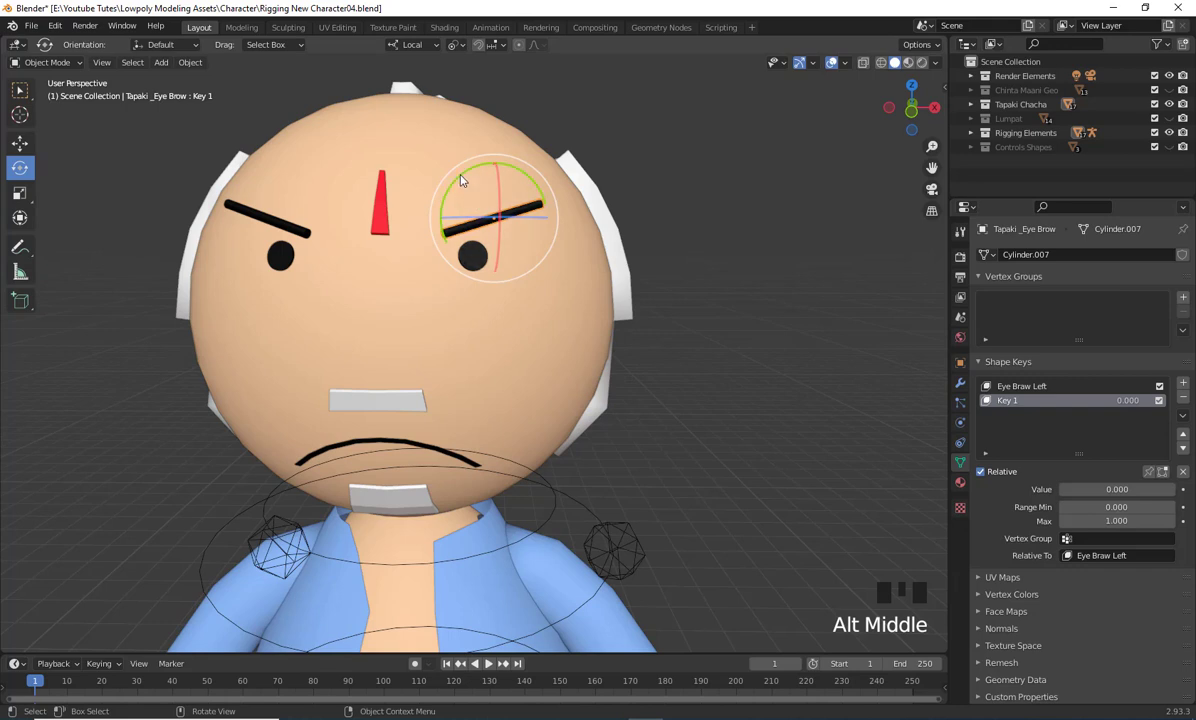
{"action": "left_click_drag", "start_coordinate": [462, 180], "coordinate": [475, 150]}
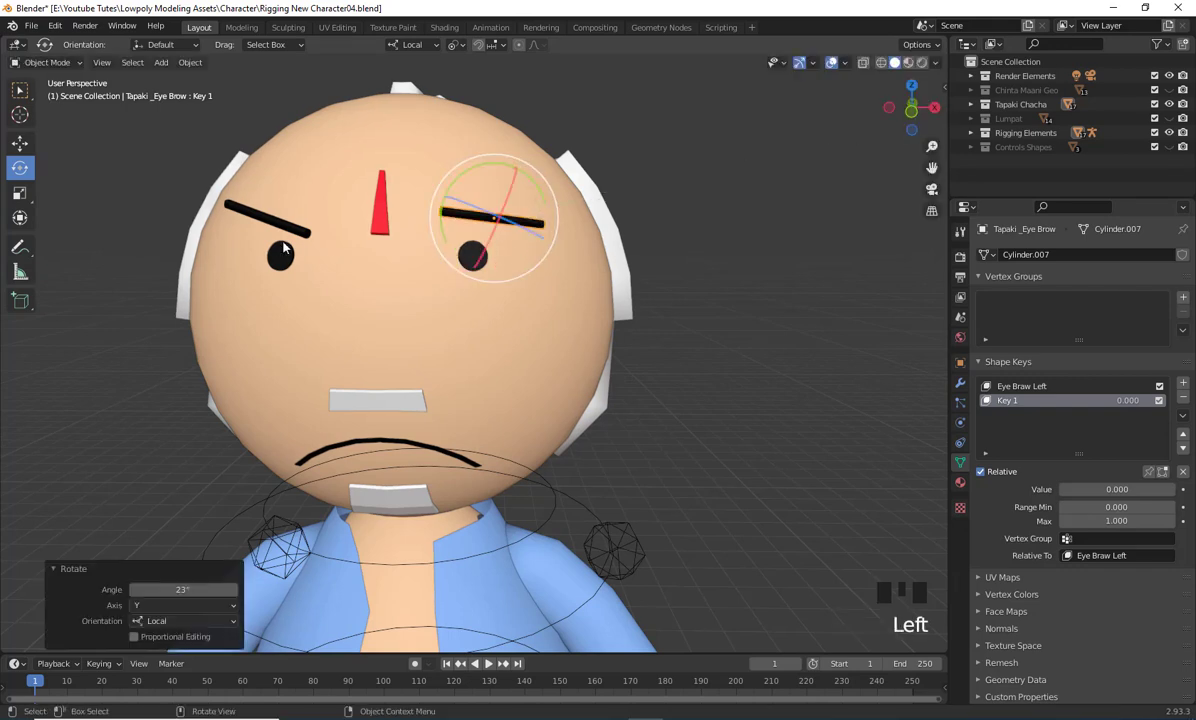
{"action": "left_click", "coordinate": [293, 228]}
{"action": "left_click_drag", "start_coordinate": [307, 188], "coordinate": [312, 150]}
{"action": "middle_click_drag", "start_coordinate": [707, 468], "coordinate": [640, 481]}
{"action": "left_click", "coordinate": [482, 216]}
{"action": "scroll", "coordinate": [717, 516], "scroll_direction": "up", "scroll_amount": 2}
{"action": "middle_click_drag", "start_coordinate": [717, 516], "coordinate": [705, 485]}
Rename the left eyebrow's second shape key as Angree
{"action": "left_click", "coordinate": [1008, 400]}
{"action": "double_click", "coordinate": [1008, 400]}
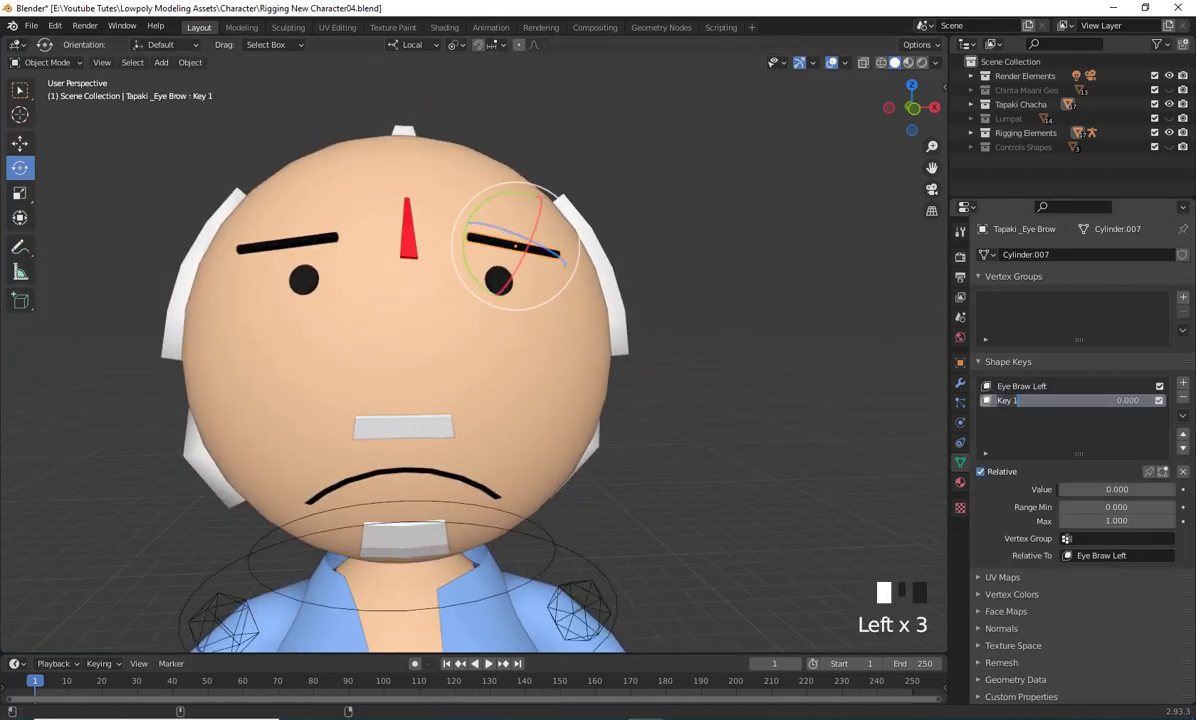
{"action": "type", "text": "Angr"}
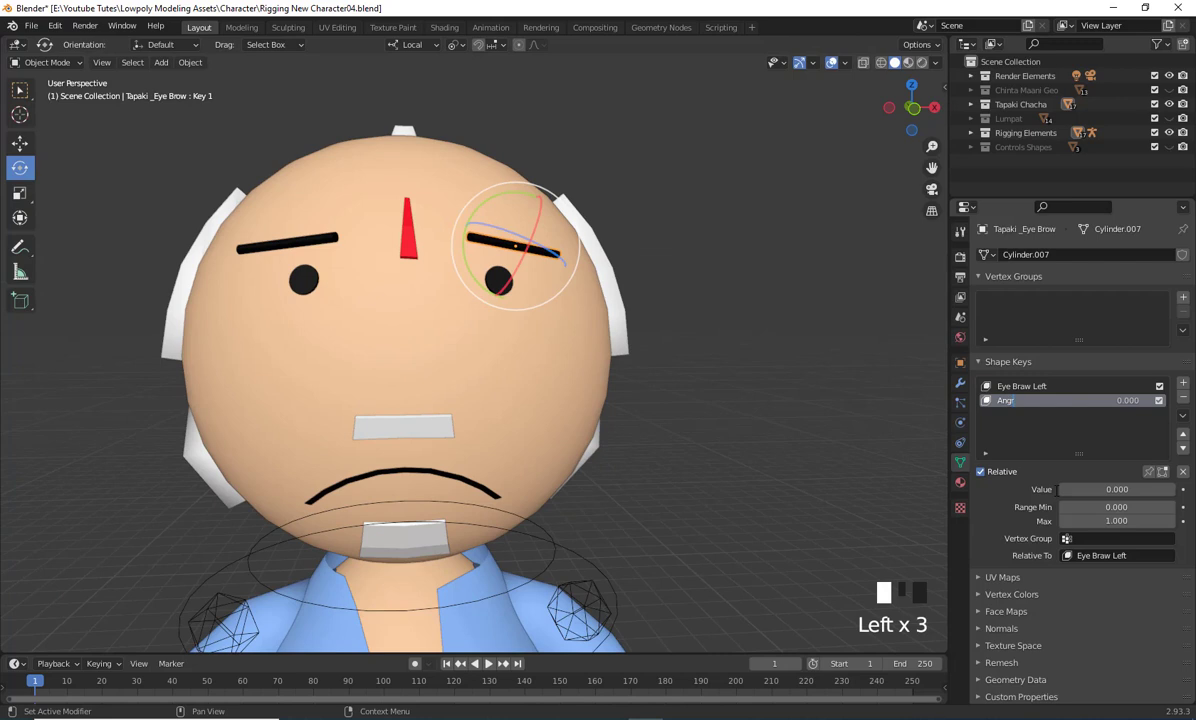
{"action": "type", "text": "ee"}
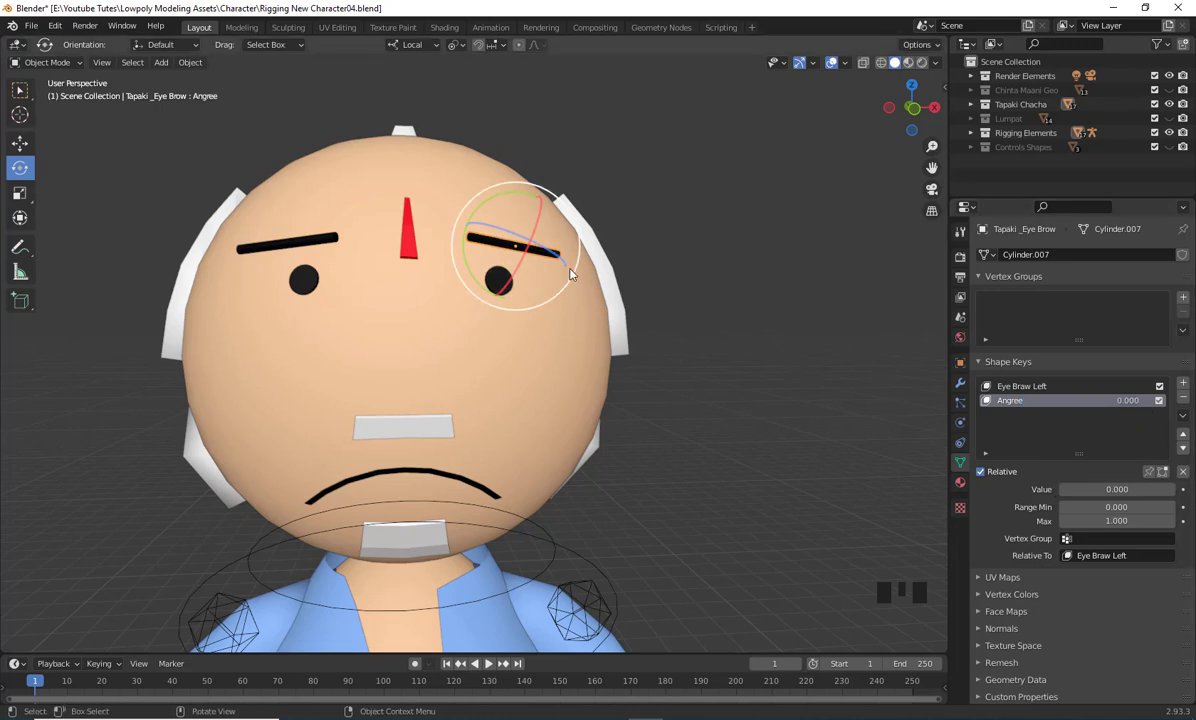
In Edit Mode, select the whole left eyebrow mesh and rotate it about -32° in the view for the Angree key
{"action": "key", "text": "Tab"}
{"action": "key", "text": "a"}
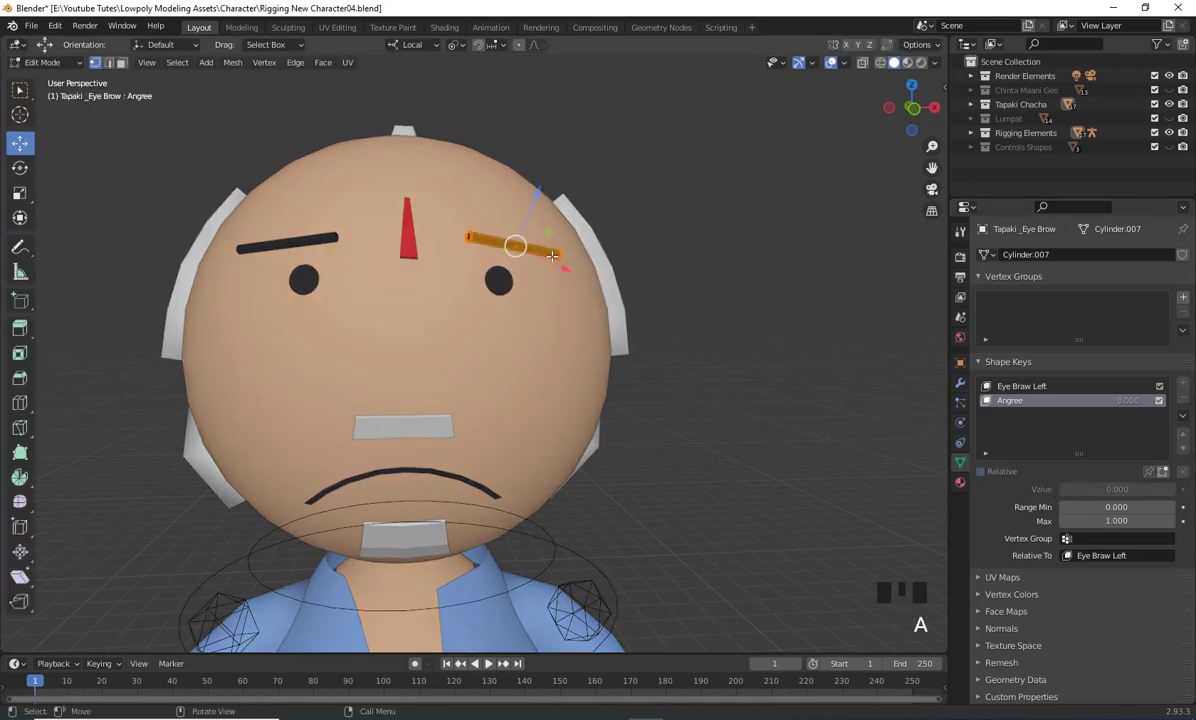
{"action": "middle_click_drag", "start_coordinate": [645, 388], "coordinate": [648, 386]}
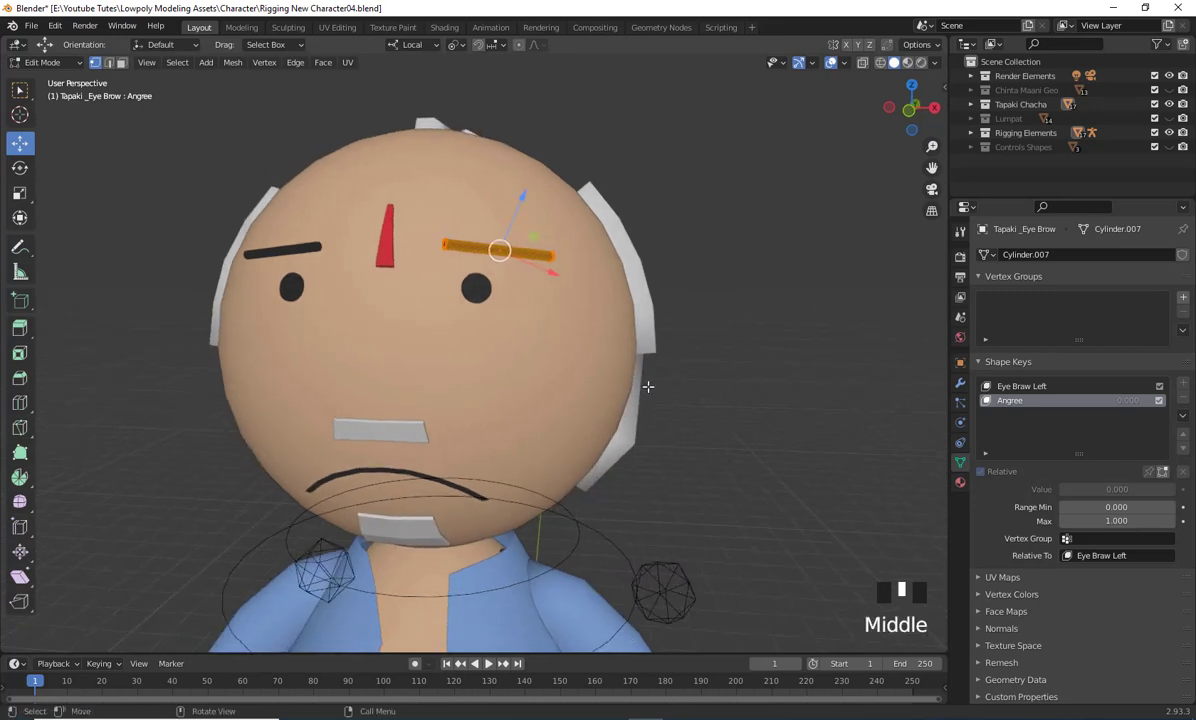
{"action": "key", "text": "r"}
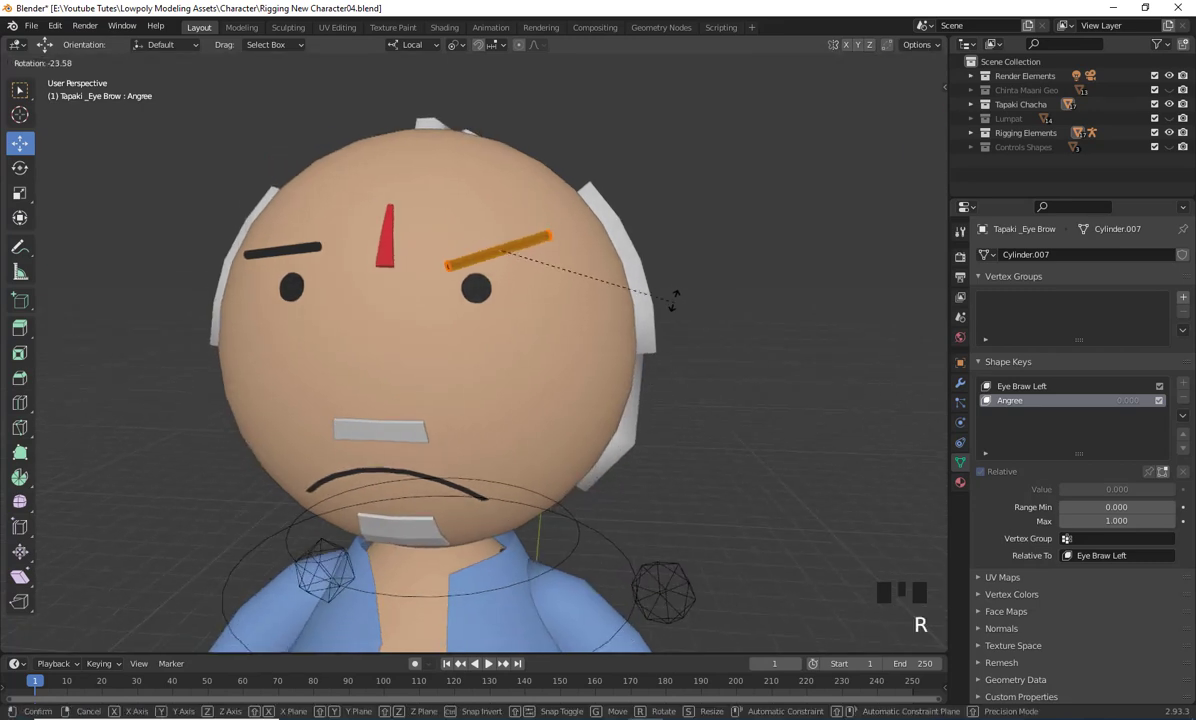
{"action": "left_click", "coordinate": [640, 378]}
{"action": "mouse_move", "coordinate": [640, 378]}
{"action": "middle_mouse_down"}
{"action": "mouse_move", "coordinate": [606, 312]}
{"action": "mouse_move", "coordinate": [661, 328]}
{"action": "mouse_move", "coordinate": [649, 395]}
{"action": "middle_mouse_up"}
{"action": "middle_click_drag", "start_coordinate": [461, 275], "coordinate": [672, 397]}
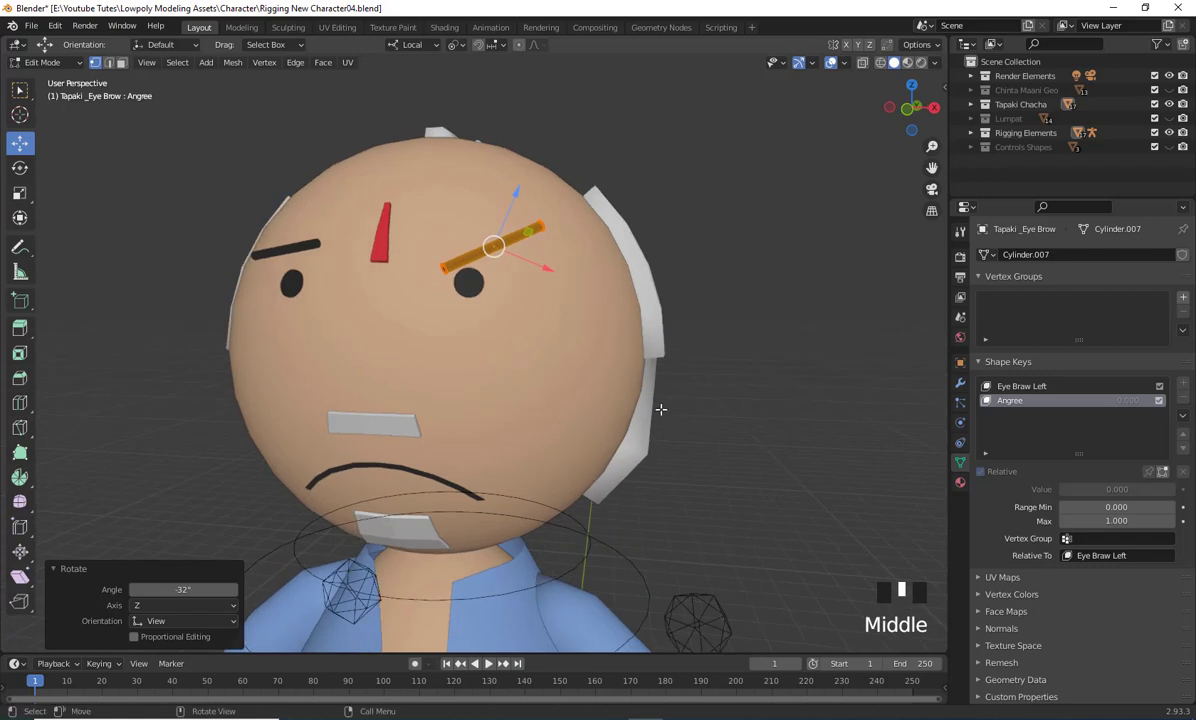
Rotate the Angree eyebrow mesh by about another -8.17°, nudge it slightly toward the nose, and deselect it
{"action": "key", "text": "r"}
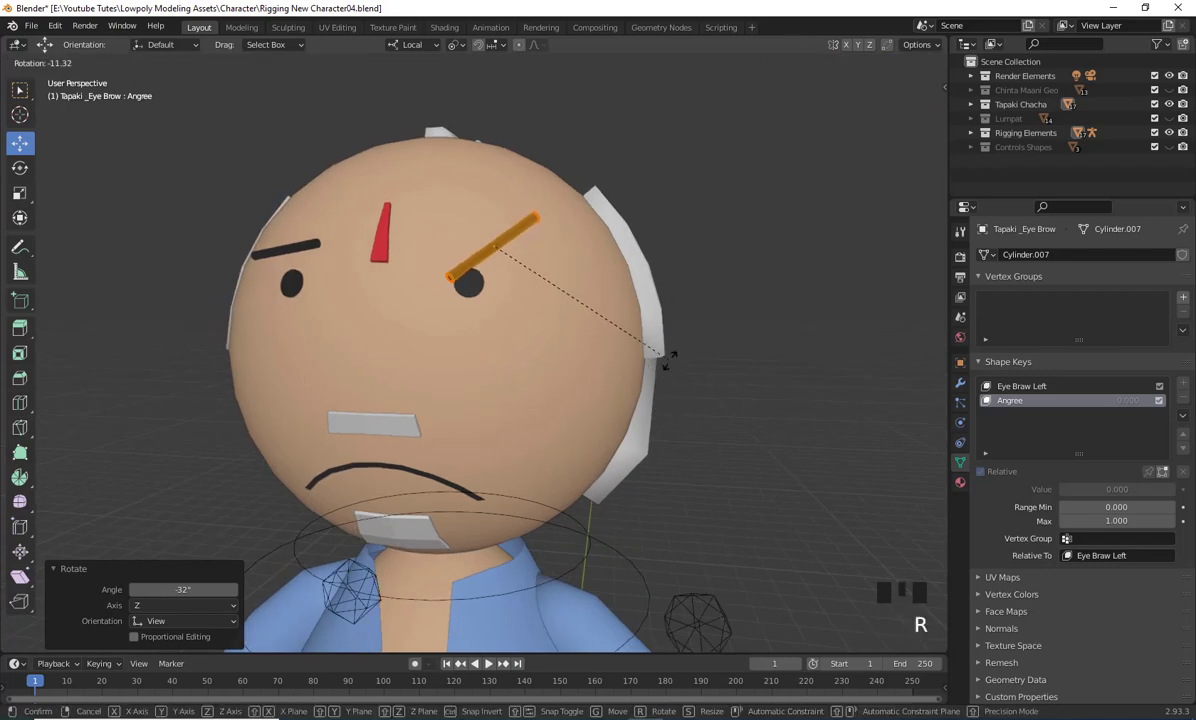
{"action": "left_click", "coordinate": [669, 374]}
{"action": "key", "text": "g"}
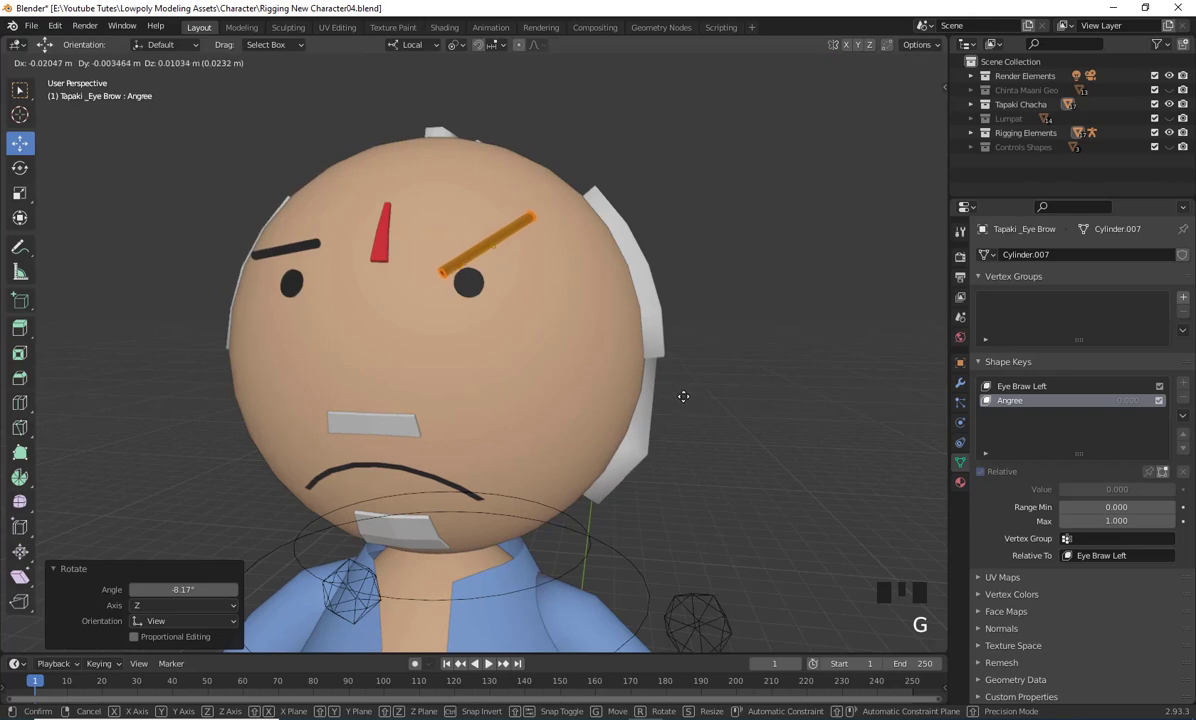
{"action": "left_click", "coordinate": [678, 402]}
{"action": "scroll", "coordinate": [676, 404], "scroll_direction": "down", "scroll_amount": 3}
{"action": "middle_click_drag", "start_coordinate": [642, 430], "coordinate": [627, 507]}
{"action": "left_click", "coordinate": [675, 472]}
{"action": "mouse_move", "coordinate": [675, 472]}
{"action": "middle_mouse_down"}
{"action": "mouse_move", "coordinate": [618, 449]}
{"action": "mouse_move", "coordinate": [654, 502]}
{"action": "mouse_move", "coordinate": [646, 470]}
{"action": "mouse_move", "coordinate": [670, 497]}
{"action": "mouse_move", "coordinate": [655, 462]}
{"action": "middle_mouse_up"}
{"action": "scroll", "coordinate": [630, 473], "scroll_direction": "down", "scroll_amount": 2}
{"action": "scroll", "coordinate": [660, 512], "scroll_direction": "up", "scroll_amount": 2}
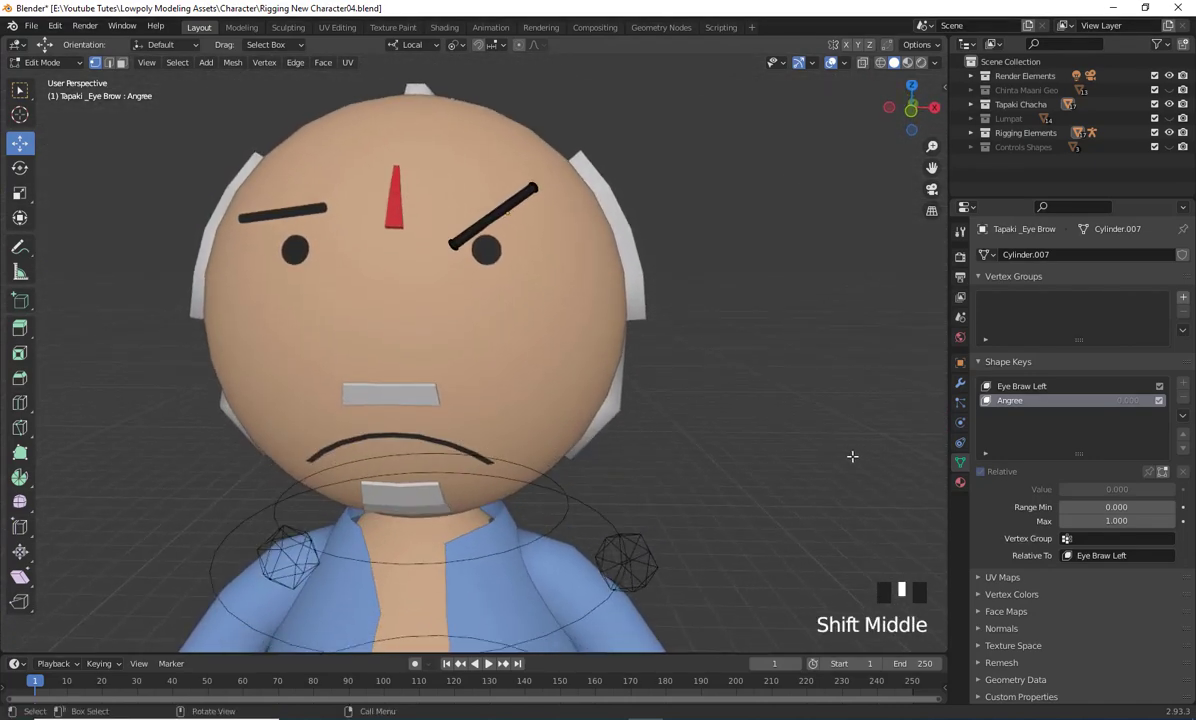
Return to Object Mode and test the Angree key by raising its value to 1, finishing back at 0
{"action": "left_click", "coordinate": [45, 62]}
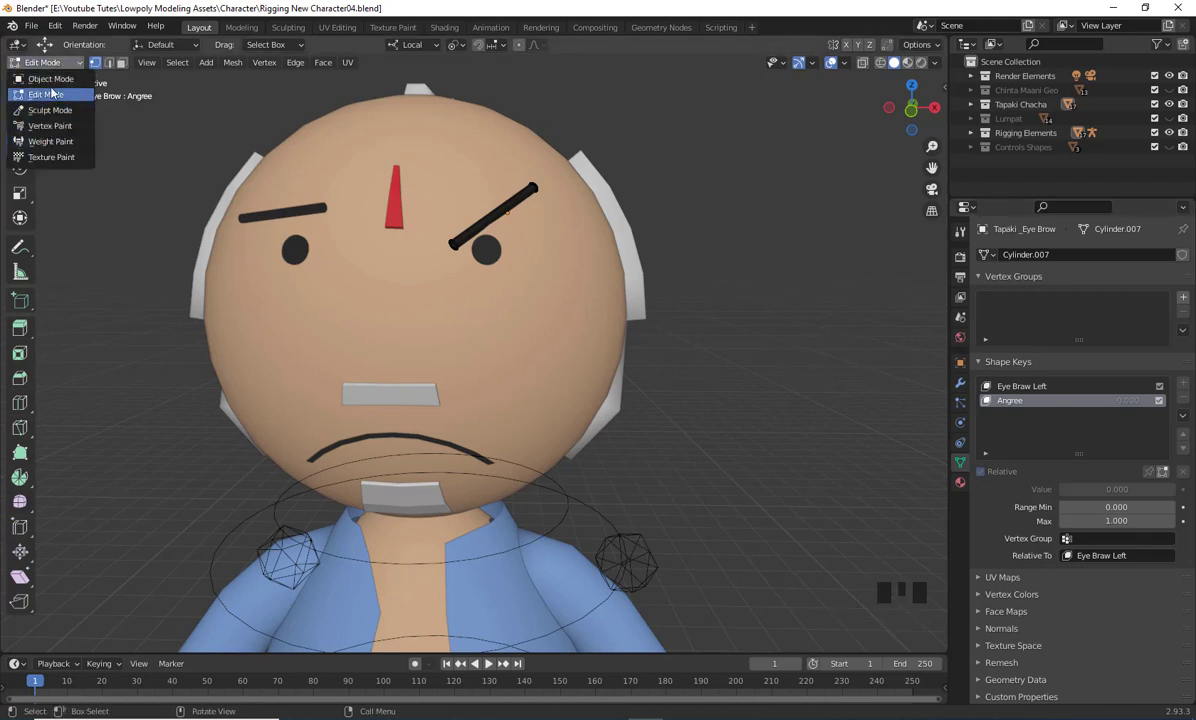
{"action": "left_click", "coordinate": [50, 78]}
{"action": "middle_click_drag", "start_coordinate": [640, 410], "coordinate": [700, 440]}
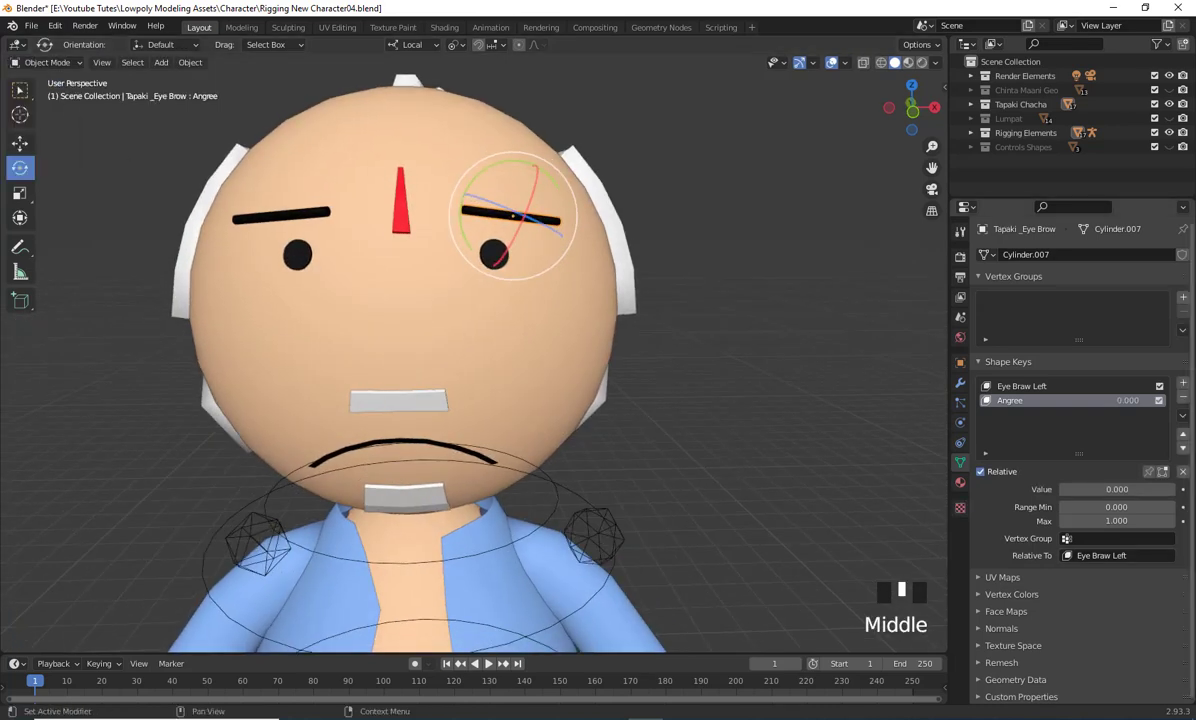
{"action": "left_click_drag", "start_coordinate": [1085, 489], "coordinate": [1176, 489]}
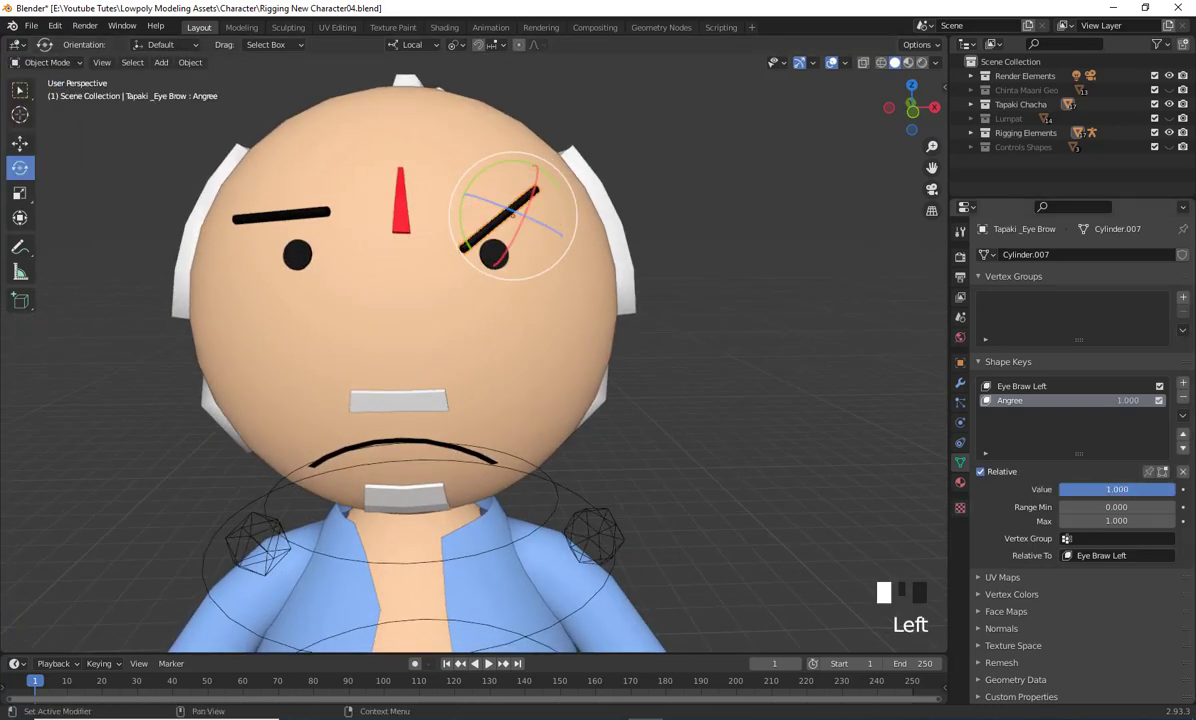
{"action": "left_click_drag", "start_coordinate": [1174, 489], "coordinate": [1062, 489]}
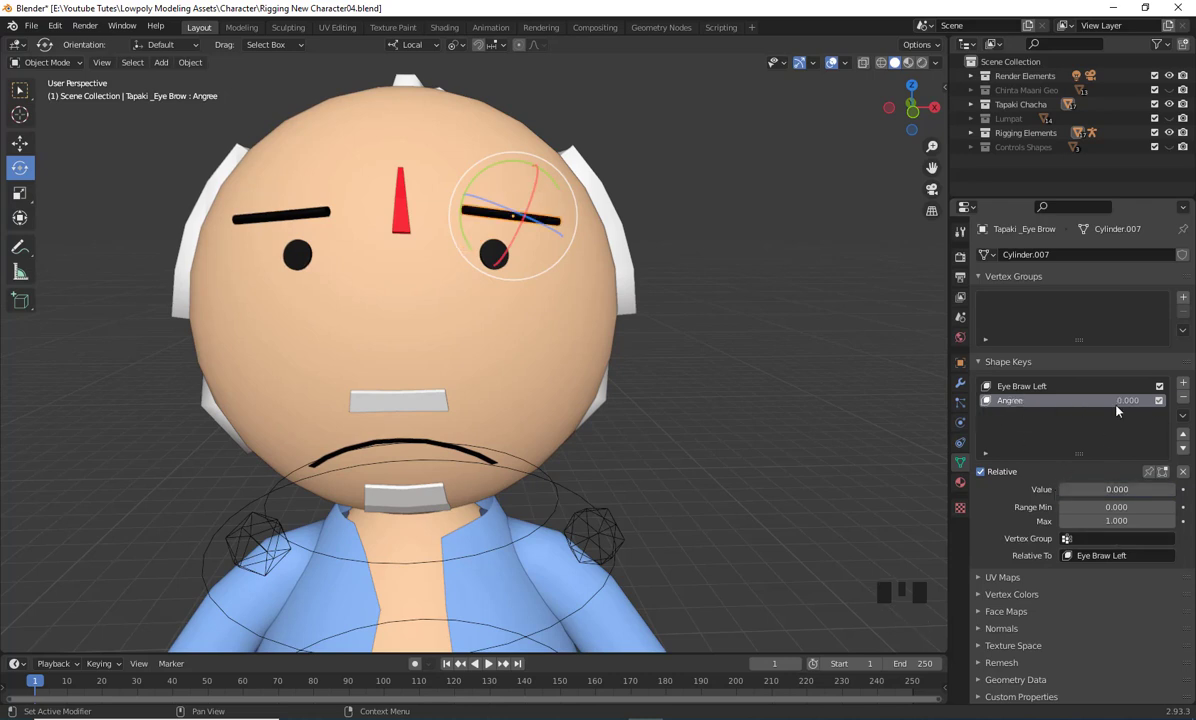
Add a third shape key to the left eyebrow and name it Surprize
{"action": "left_click", "coordinate": [1183, 385]}
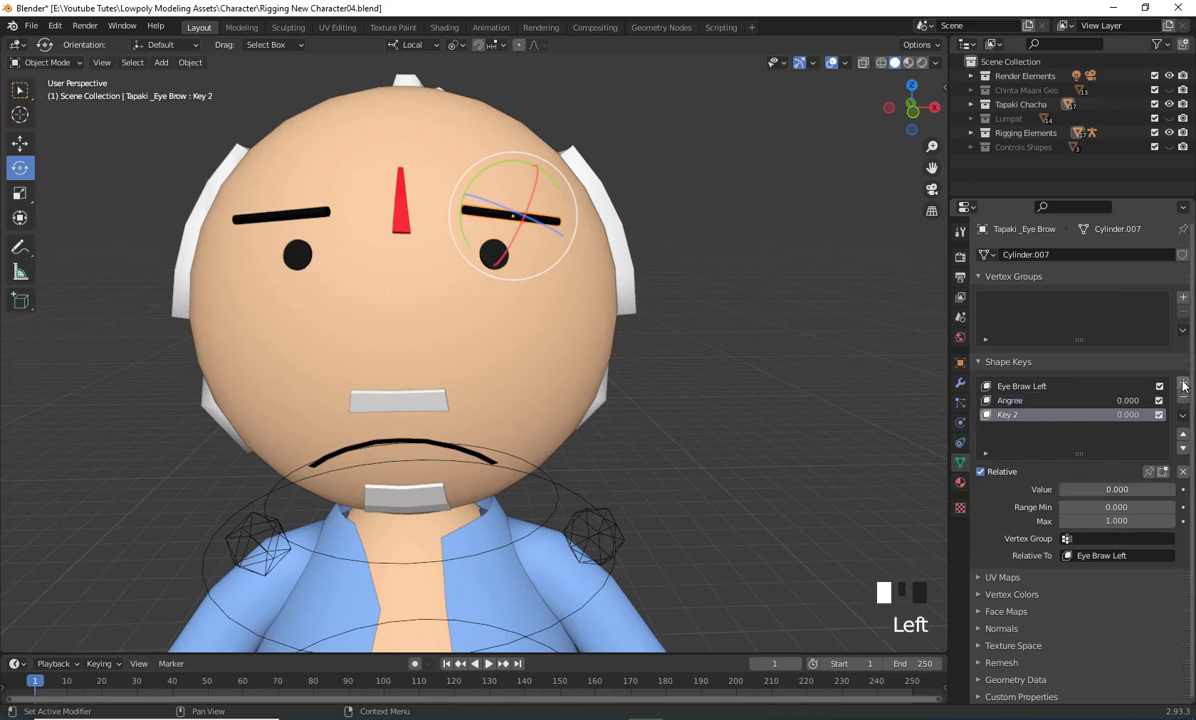
{"action": "double_click", "coordinate": [1000, 421]}
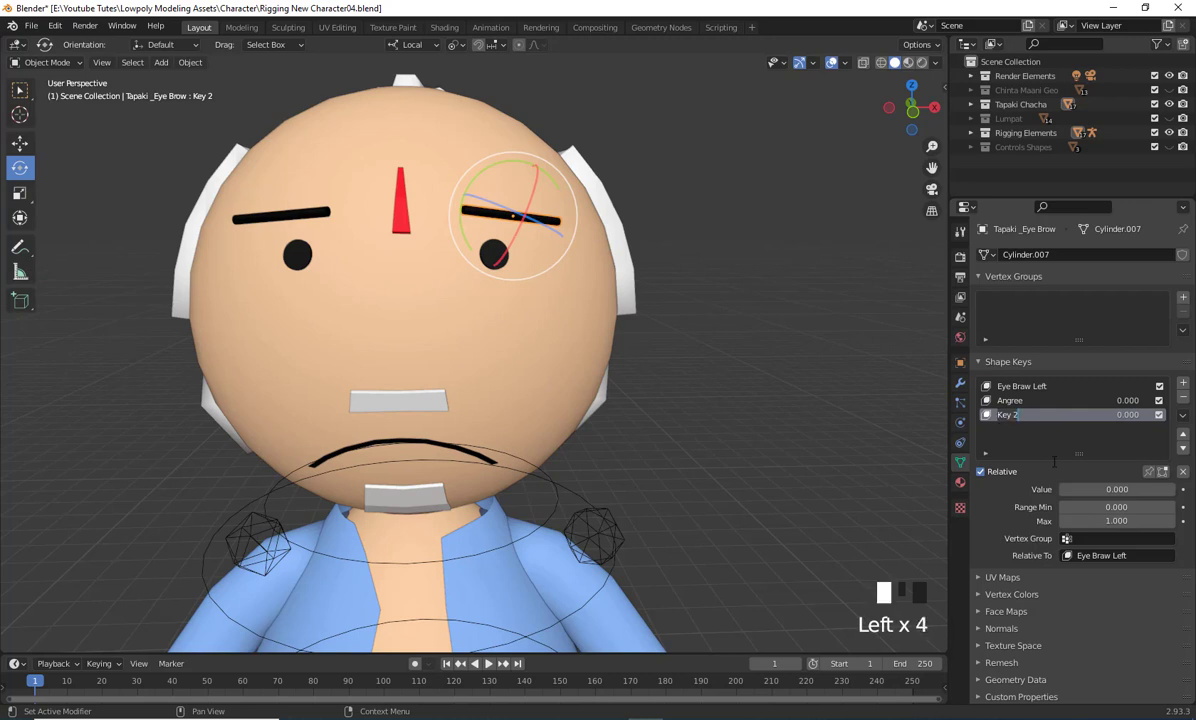
{"action": "type", "text": "Surprize"}
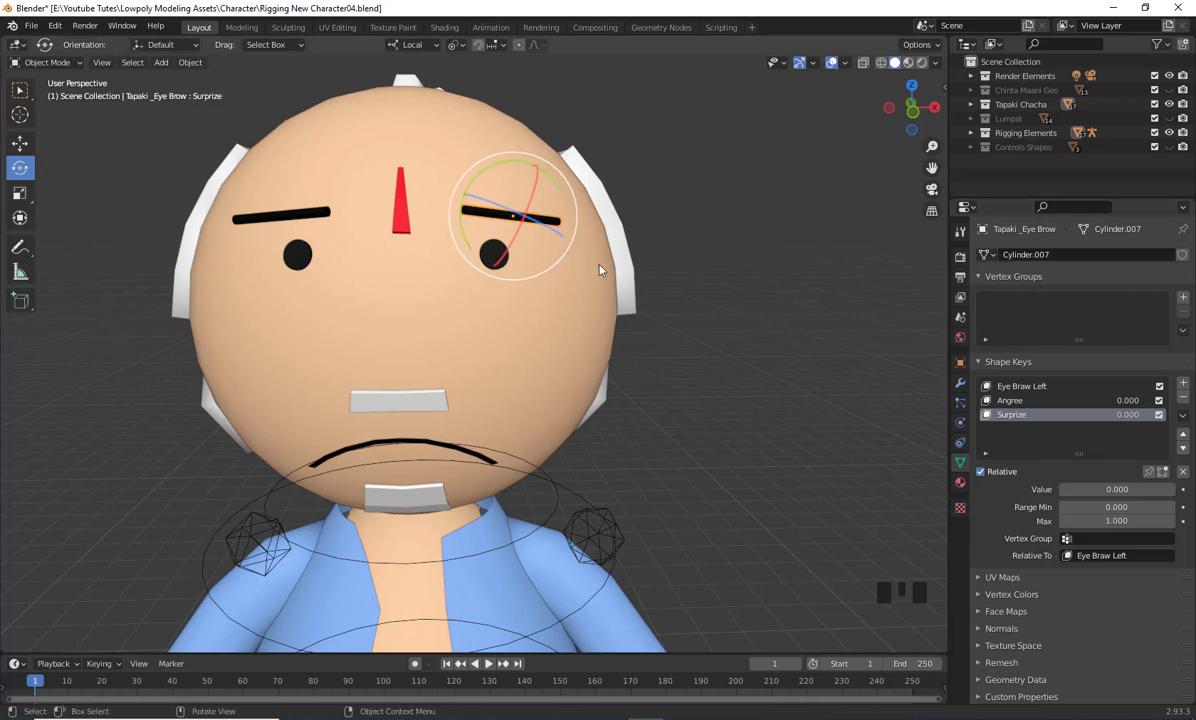
For the Surprize key, rotate the whole left eyebrow mesh about 38.5° in the view and reposition it above the eye
{"action": "key", "text": "Tab"}
{"action": "key", "text": "a"}
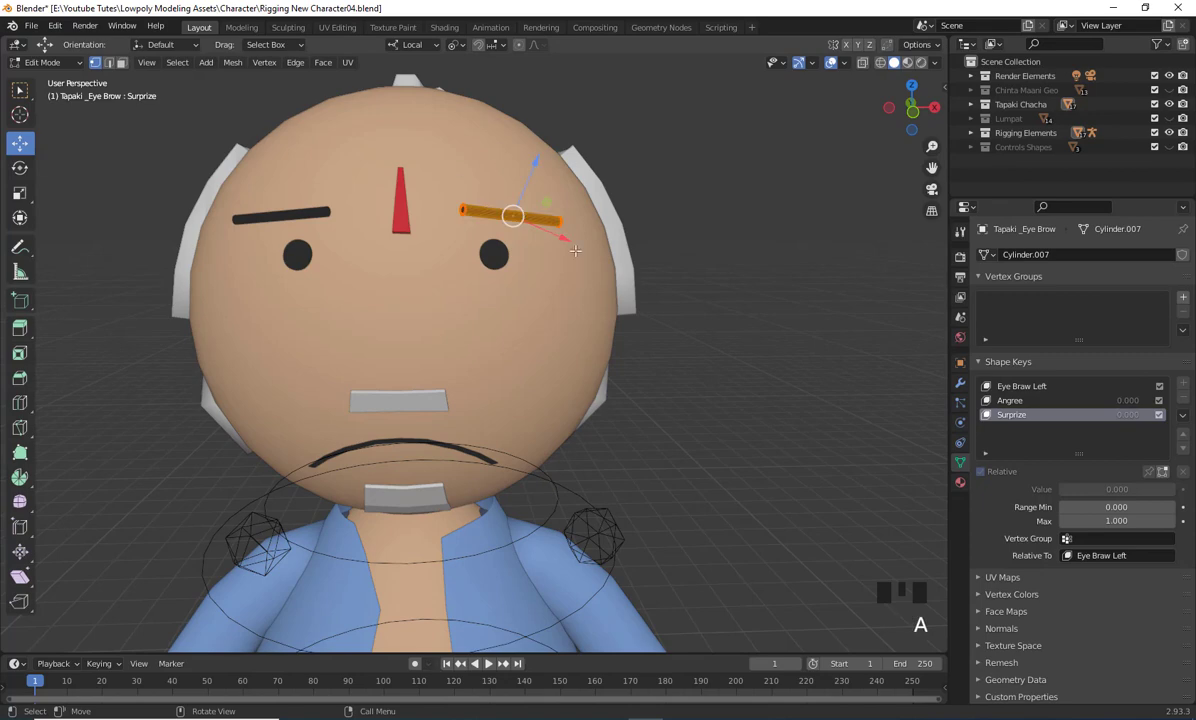
{"action": "middle_click_drag", "start_coordinate": [709, 293], "coordinate": [686, 308]}
{"action": "key", "text": "r"}
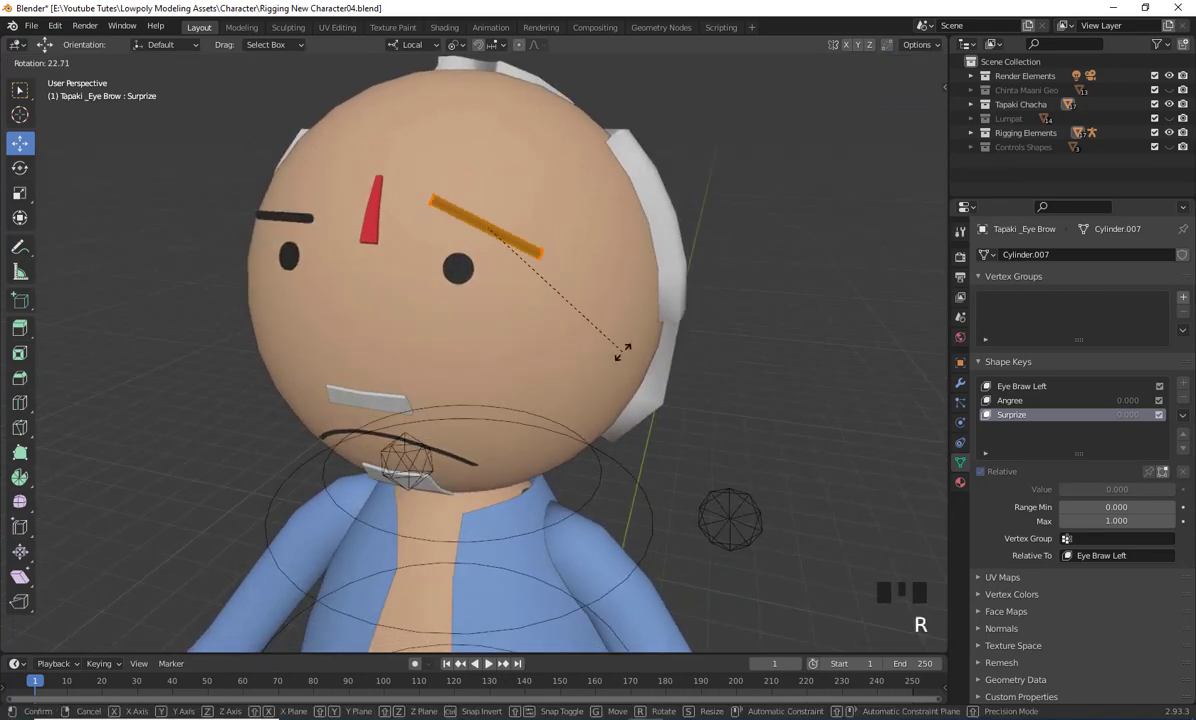
{"action": "left_click", "coordinate": [571, 364]}
{"action": "key", "text": "g"}
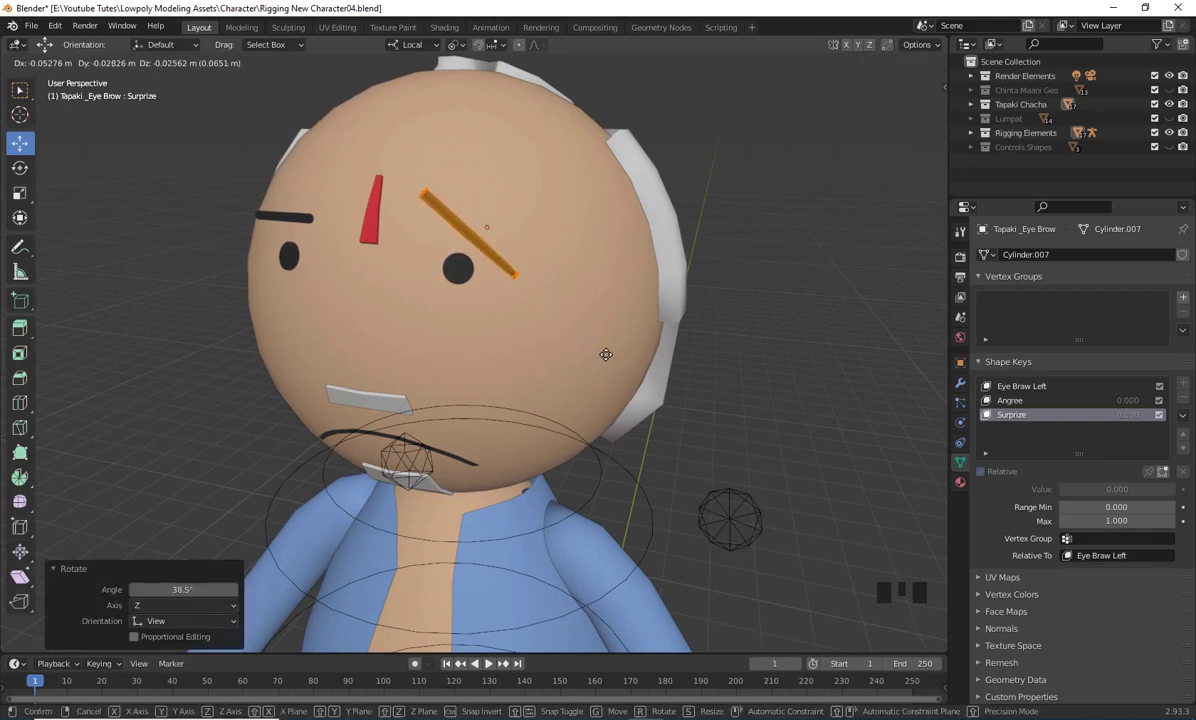
{"action": "left_click", "coordinate": [621, 358]}
Fine-tune the tilt of the Surprize eyebrow mesh, and deselect it to check the pose from the front
{"action": "middle_click_drag", "start_coordinate": [621, 358], "coordinate": [654, 351]}
{"action": "key", "text": "r"}
{"action": "left_click", "coordinate": [708, 270]}
{"action": "left_click", "coordinate": [739, 360]}
{"action": "scroll", "coordinate": [700, 360], "scroll_direction": "down", "scroll_amount": 2}
{"action": "scroll", "coordinate": [671, 360], "scroll_direction": "up", "scroll_amount": 2}
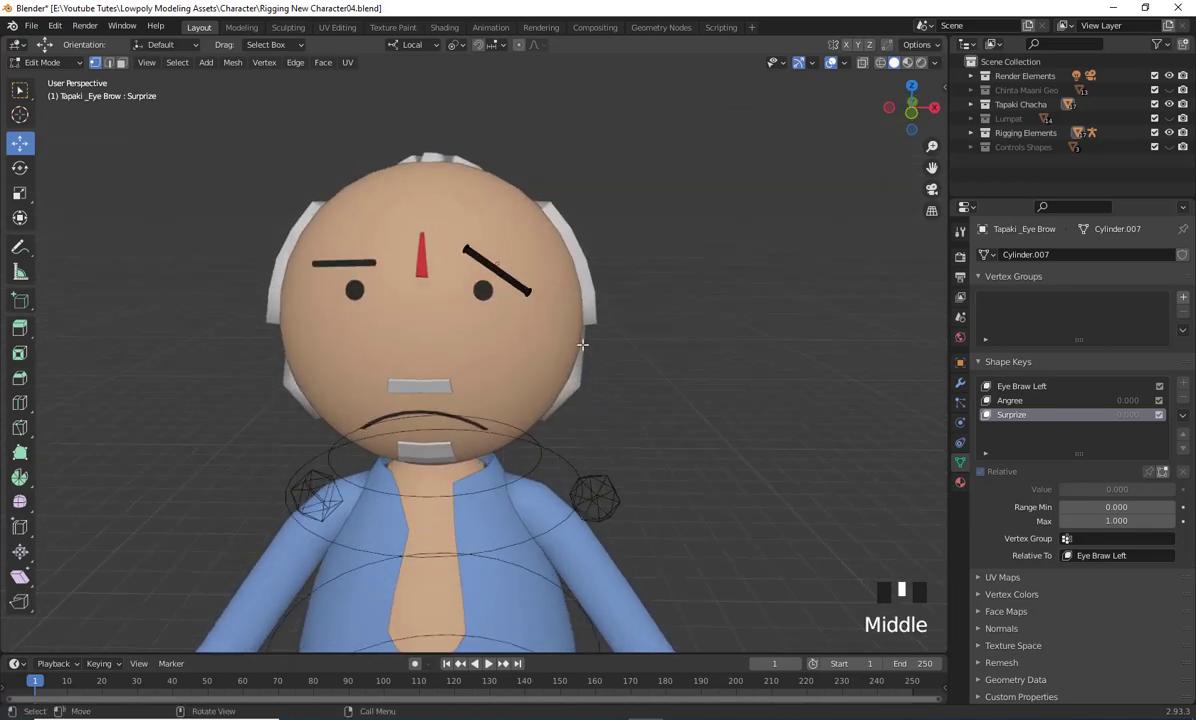
Move the whole Surprize eyebrow mesh about 0.046 m along X, 0.007 m along Y and -0.046 m along Z
{"action": "middle_click_drag", "start_coordinate": [582, 345], "coordinate": [505, 322]}
{"action": "middle_click_drag", "start_coordinate": [568, 368], "coordinate": [414, 273]}
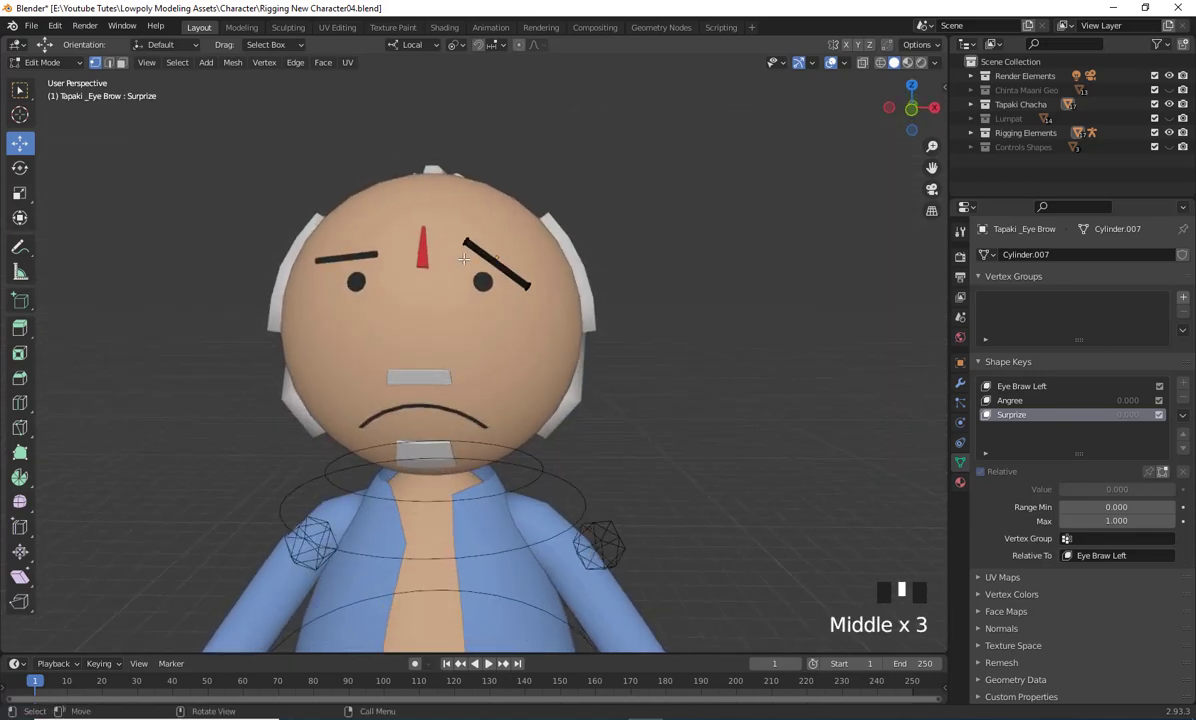
{"action": "middle_click_drag", "start_coordinate": [613, 313], "coordinate": [269, 290]}
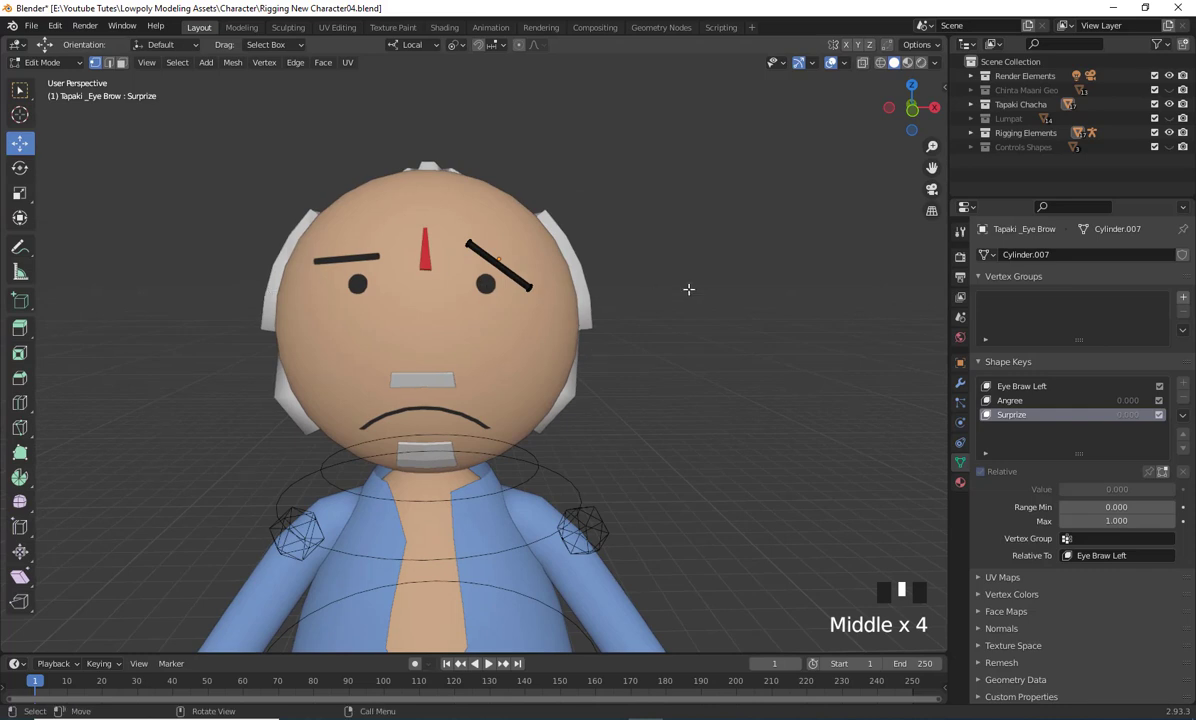
{"action": "middle_click_drag", "start_coordinate": [688, 289], "coordinate": [420, 199]}
{"action": "mouse_move", "coordinate": [480, 251]}
{"action": "middle_mouse_down"}
{"action": "mouse_move", "coordinate": [445, 225]}
{"action": "mouse_move", "coordinate": [476, 242]}
{"action": "middle_mouse_up"}
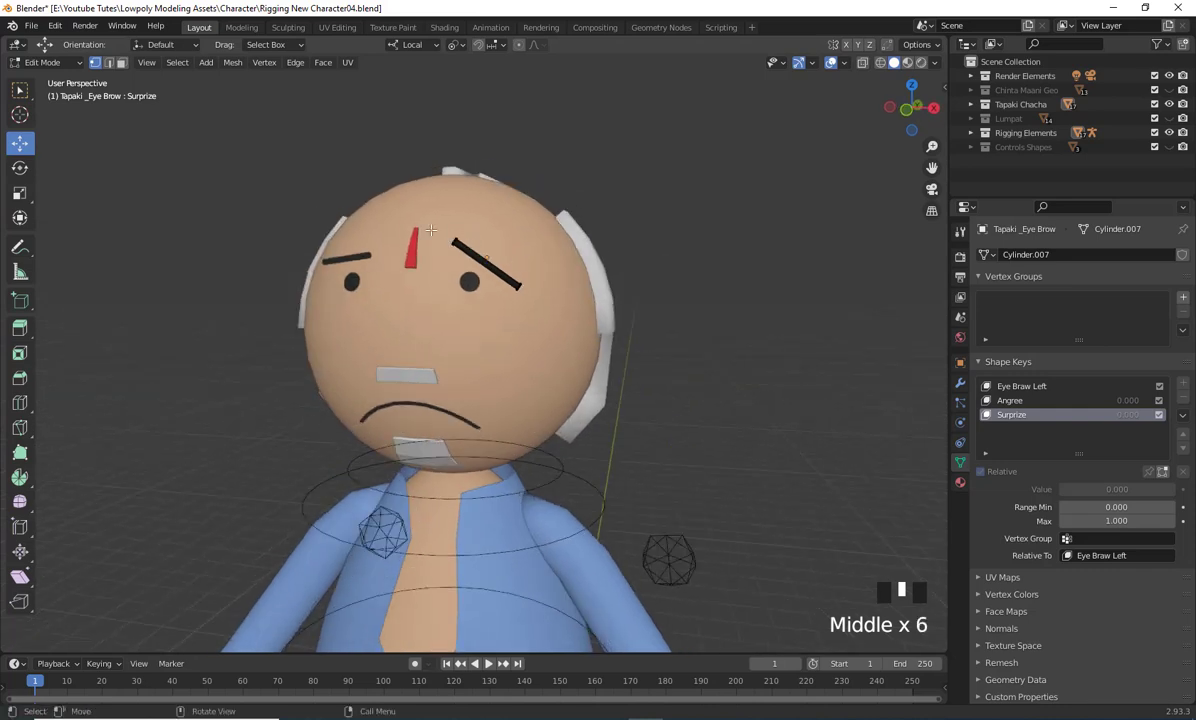
{"action": "key", "text": "a"}
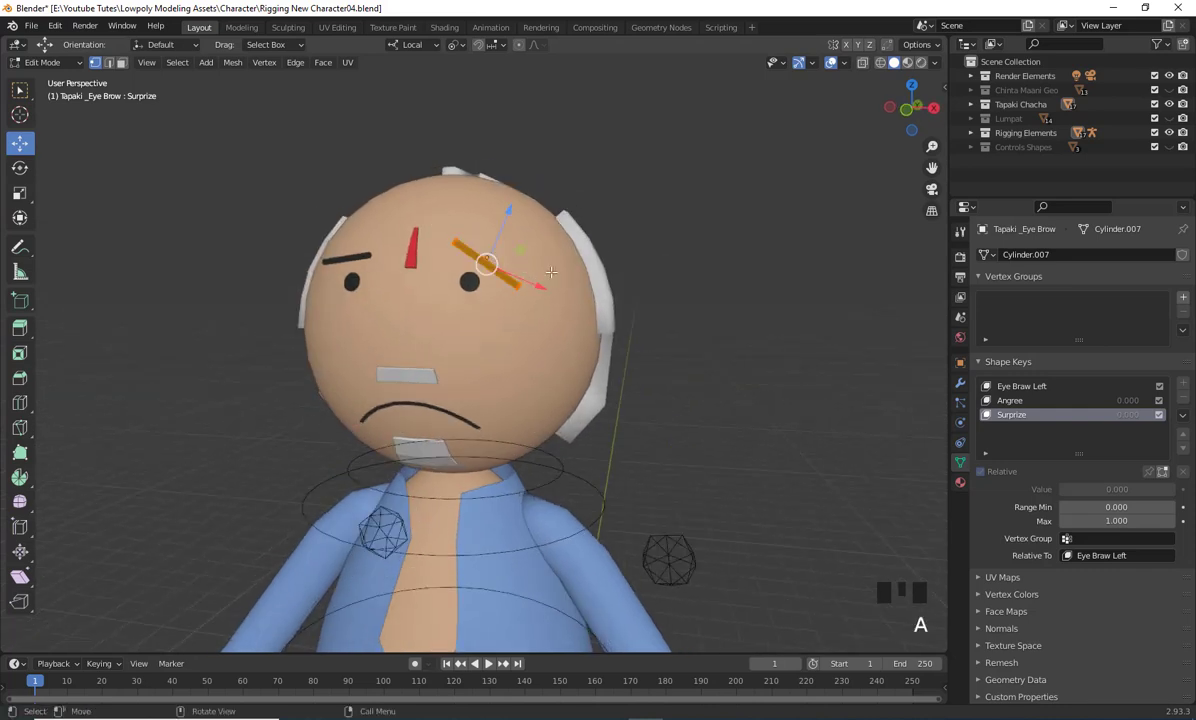
{"action": "key", "text": "g"}
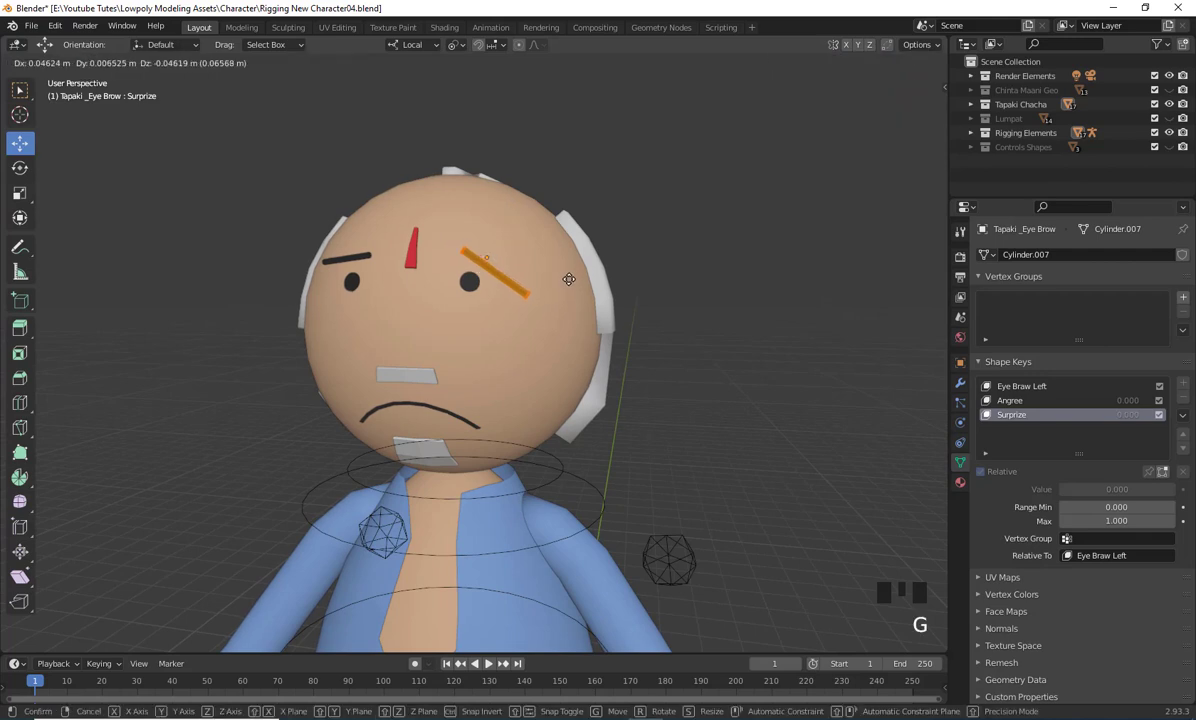
{"action": "left_click", "coordinate": [569, 279]}
{"action": "middle_click_drag", "start_coordinate": [569, 279], "coordinate": [662, 294]}
{"action": "scroll", "coordinate": [662, 294], "scroll_direction": "up", "scroll_amount": 2}
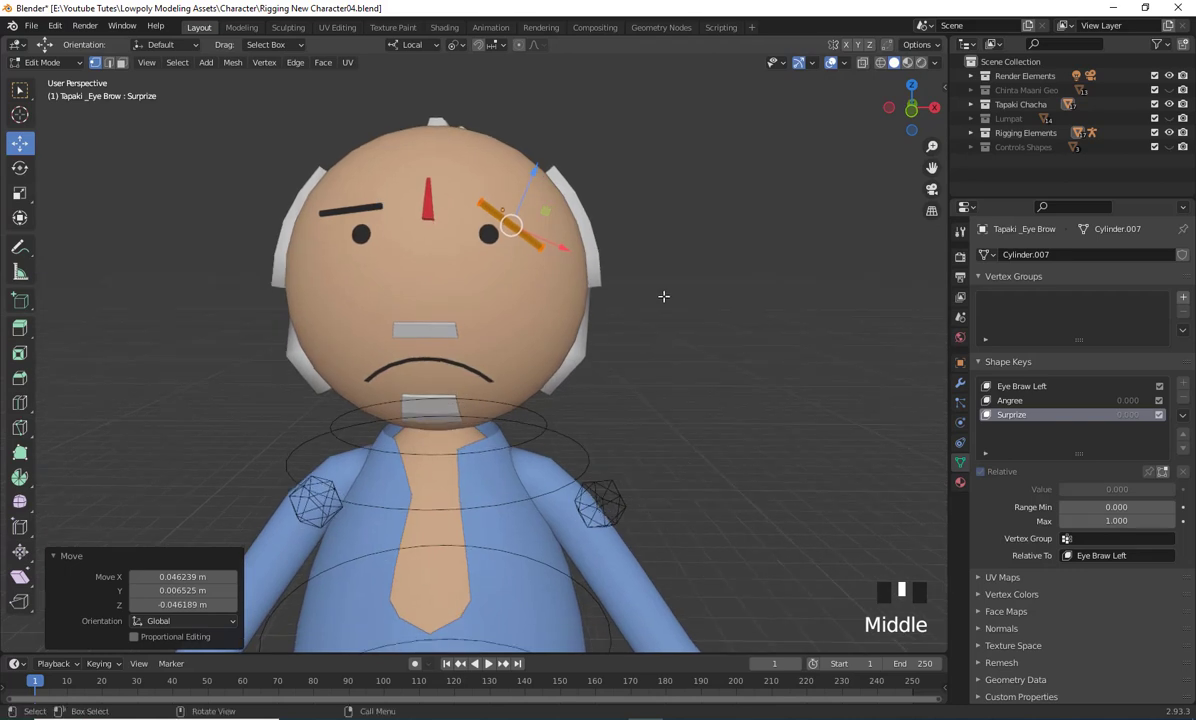
Return to Object Mode and test the Surprize key's value, leaving it at 0
{"action": "left_click", "coordinate": [45, 62]}
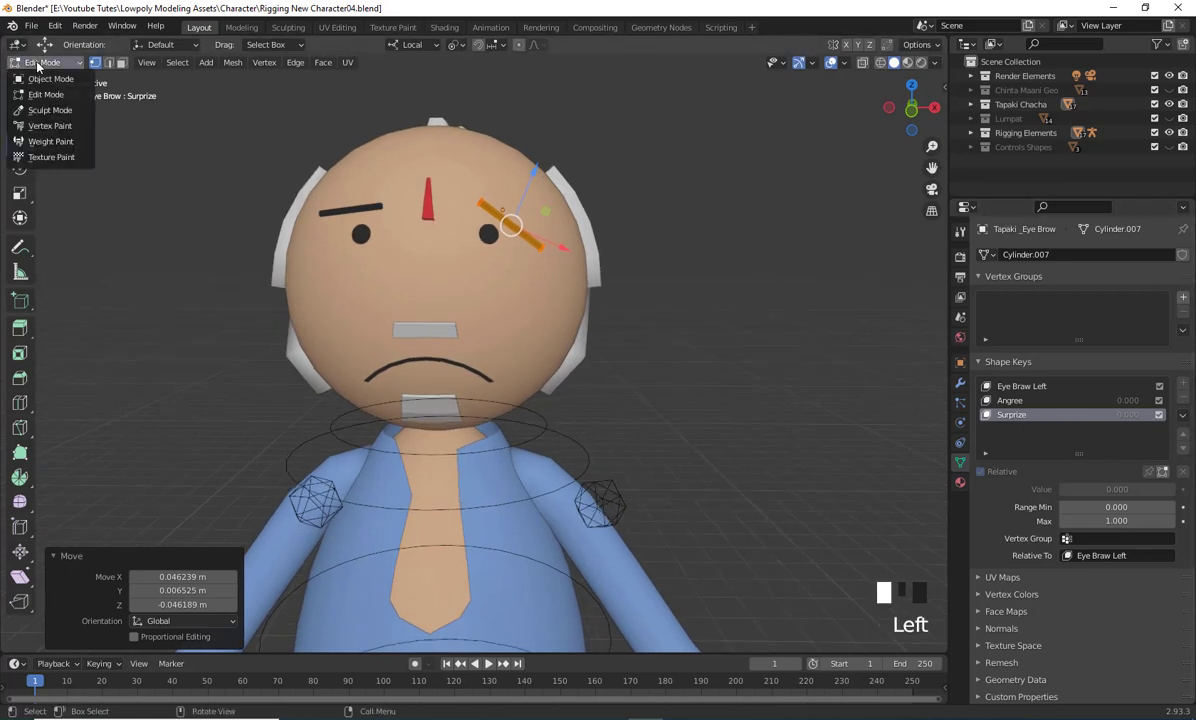
{"action": "left_click", "coordinate": [55, 80]}
{"action": "middle_click_drag", "start_coordinate": [710, 250], "coordinate": [780, 280]}
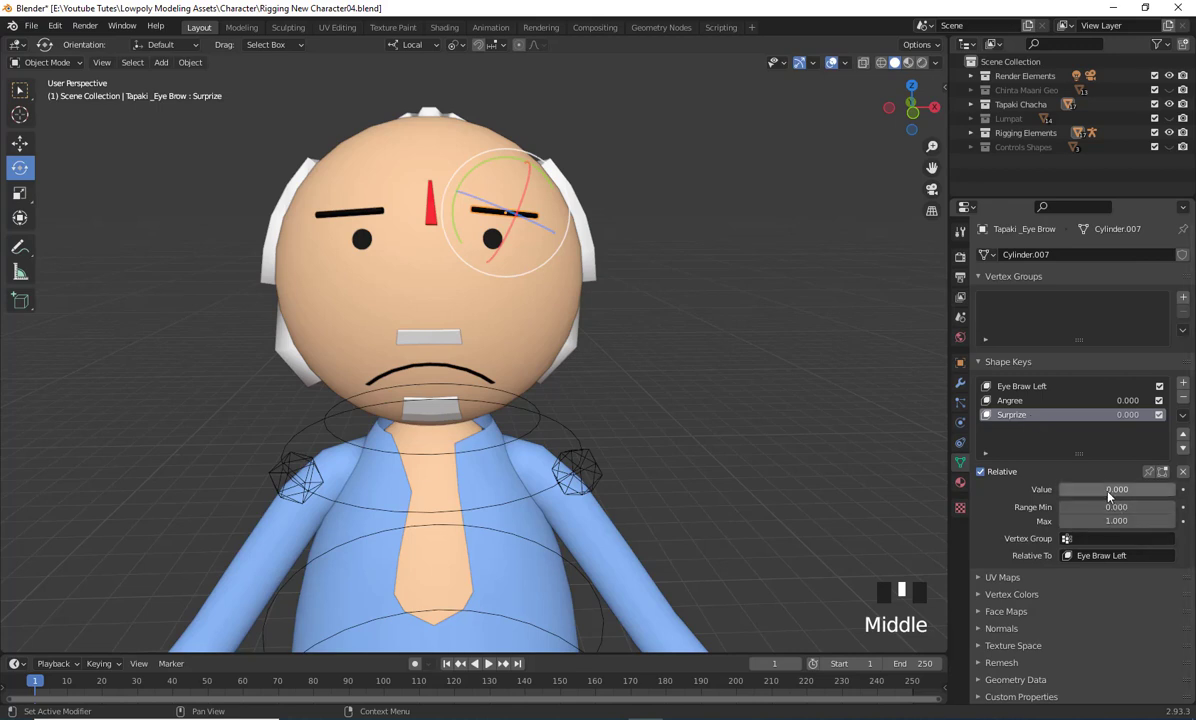
{"action": "left_click_drag", "start_coordinate": [1112, 489], "coordinate": [1062, 489]}
Set the left eyebrow's Angree key to a value of 1
{"action": "left_click", "coordinate": [1043, 400]}
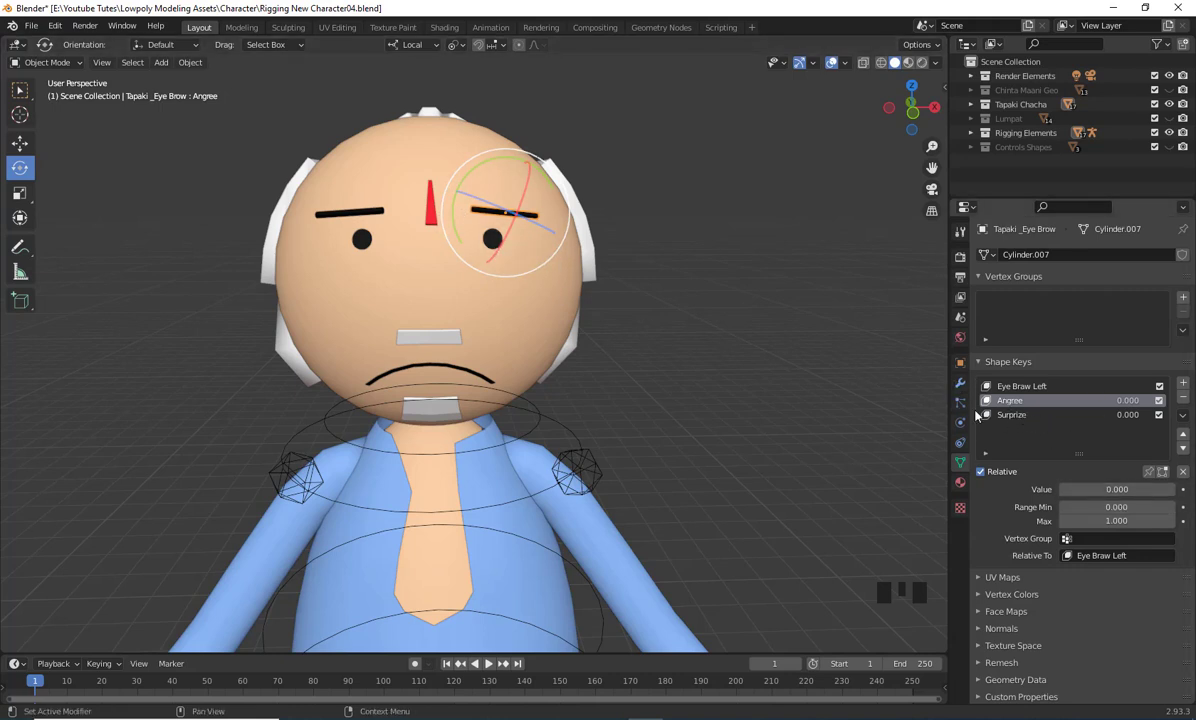
{"action": "left_click", "coordinate": [1007, 404]}
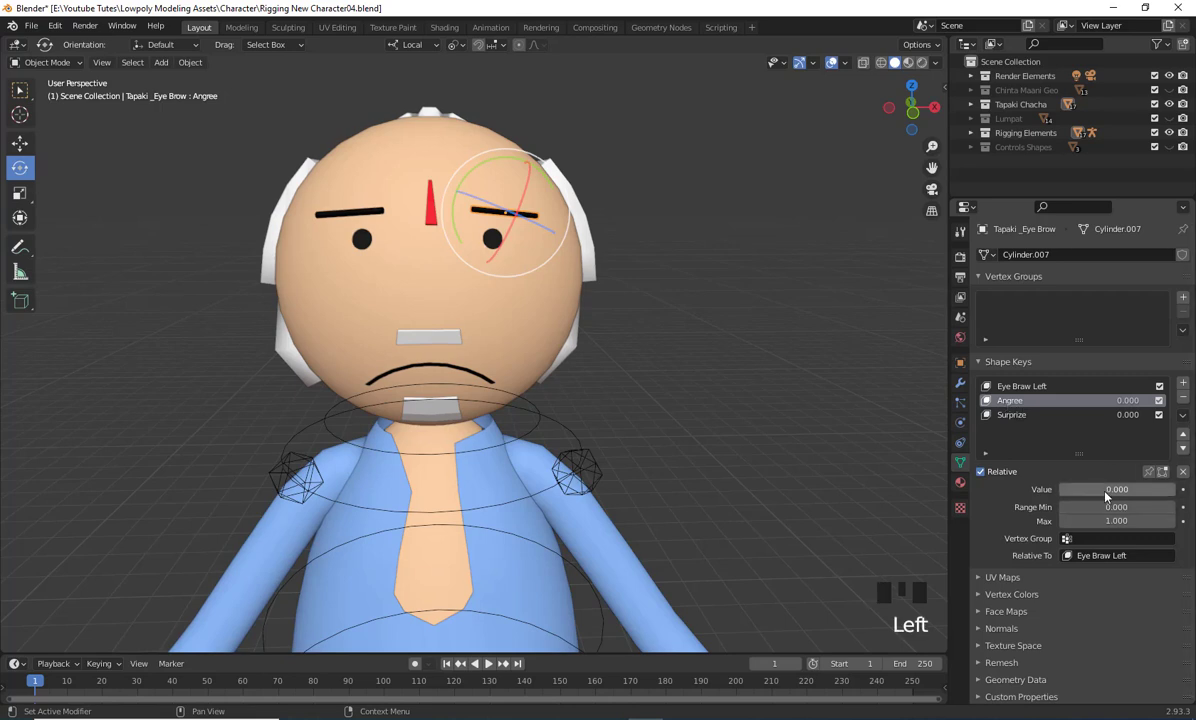
{"action": "left_click_drag", "start_coordinate": [1106, 491], "coordinate": [1174, 491]}
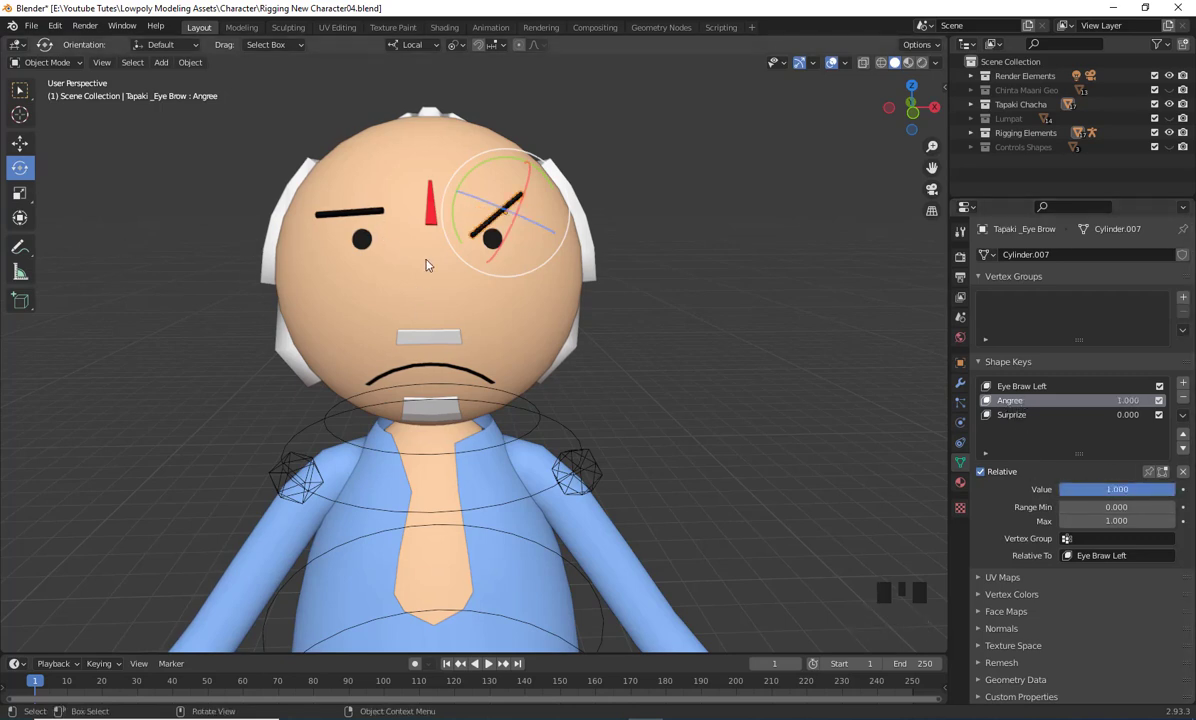
Select the right eyebrow, staying in Object Mode
{"action": "left_click", "coordinate": [345, 206]}
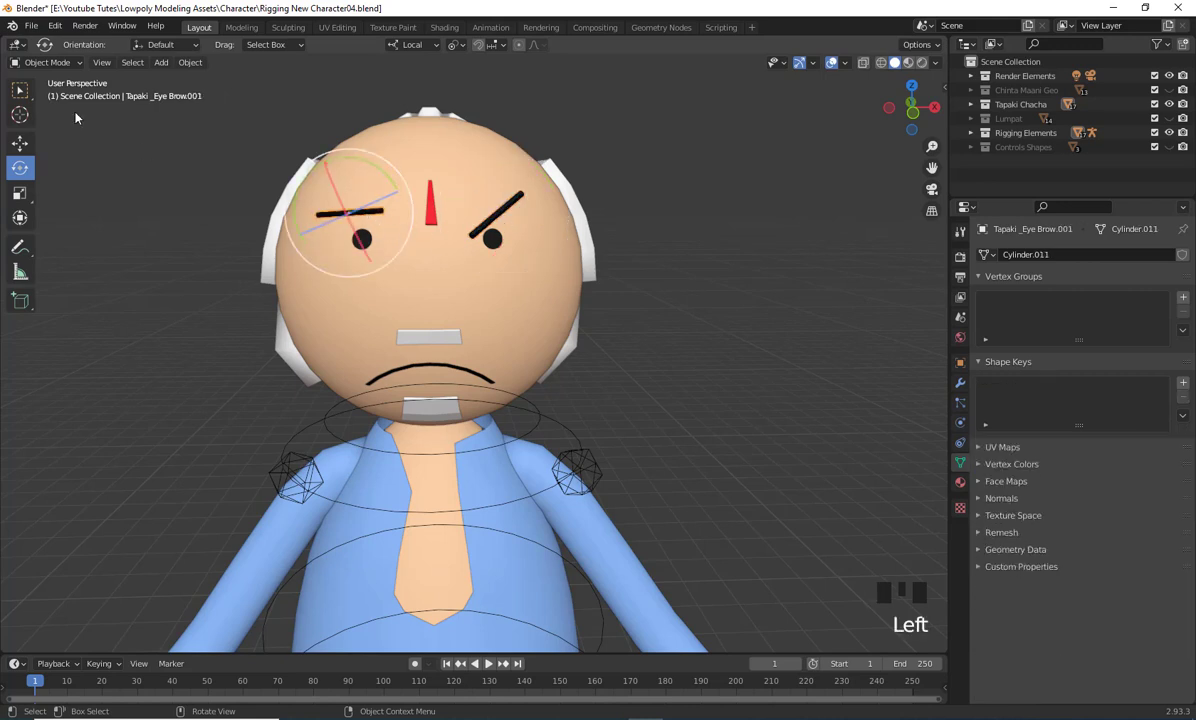
{"action": "left_click", "coordinate": [38, 63]}
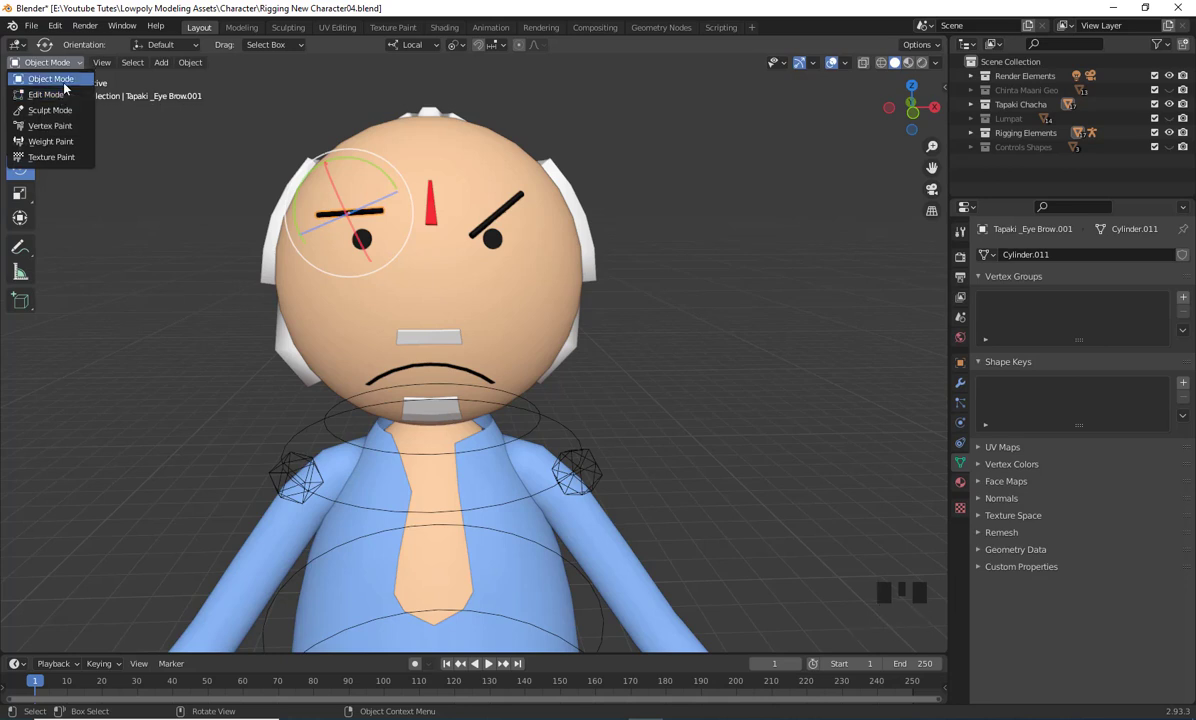
{"action": "left_click", "coordinate": [64, 84]}
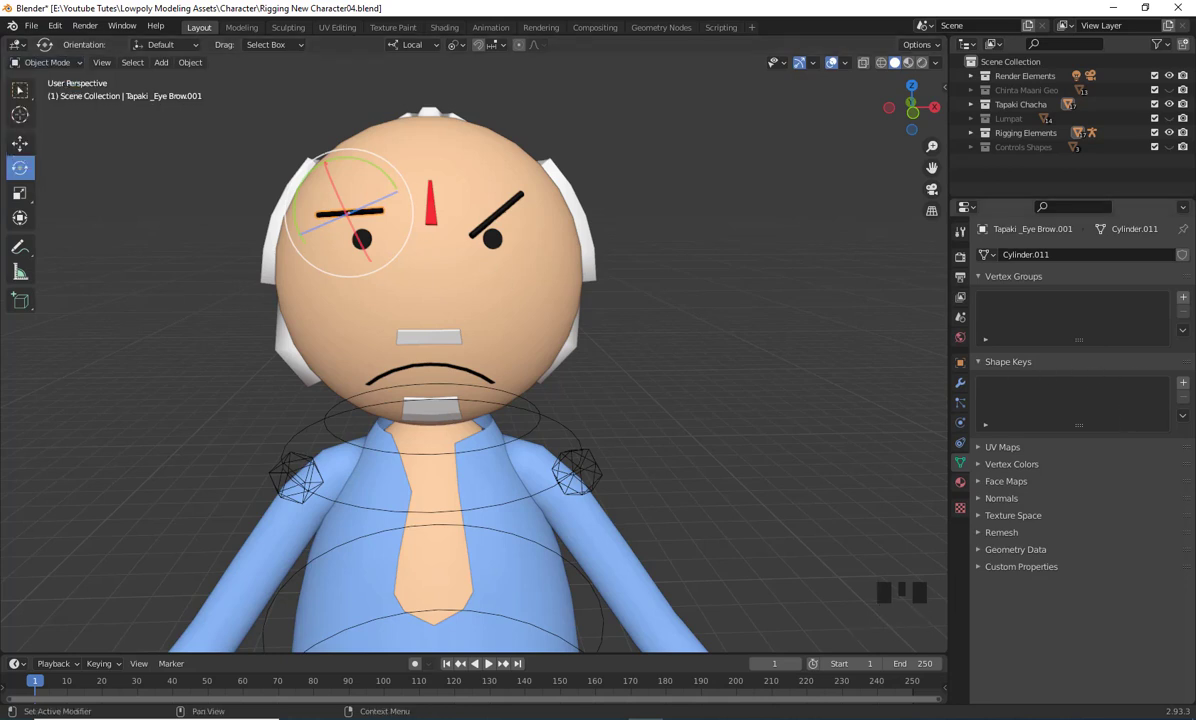
Add a basis shape key to the right eyebrow and name it Eye brow R
{"action": "left_click", "coordinate": [1183, 383]}
{"action": "double_click", "coordinate": [1040, 386]}
{"action": "left_click", "coordinate": [1033, 386]}
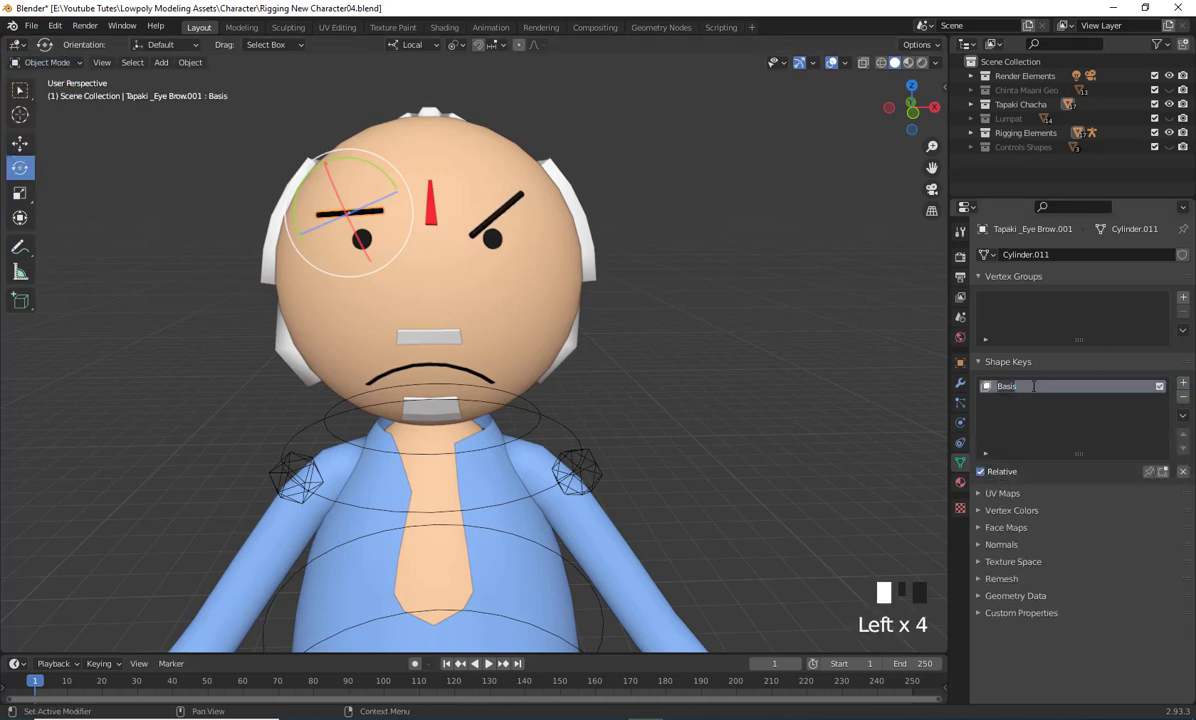
{"action": "type", "text": "Ey"}
{"action": "type", "text": "e_b"}
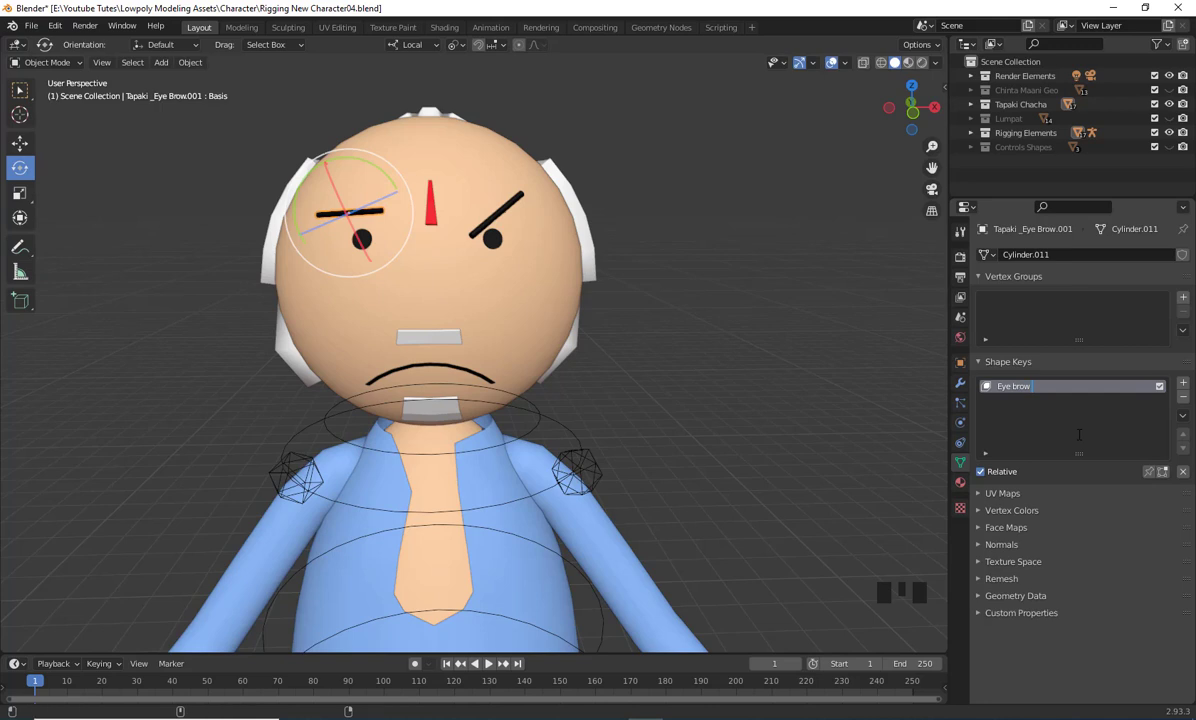
{"action": "type", "text": "R"}
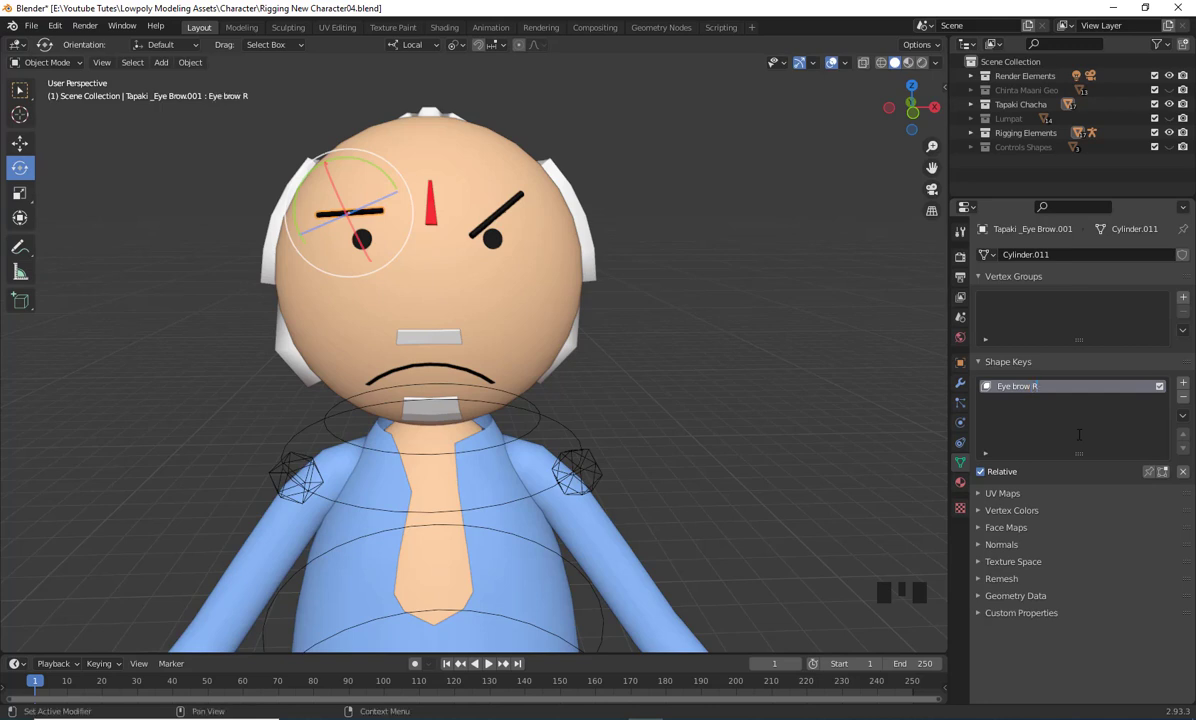
Add a second shape key to the right eyebrow and name it Angree
{"action": "left_click", "coordinate": [1183, 384]}
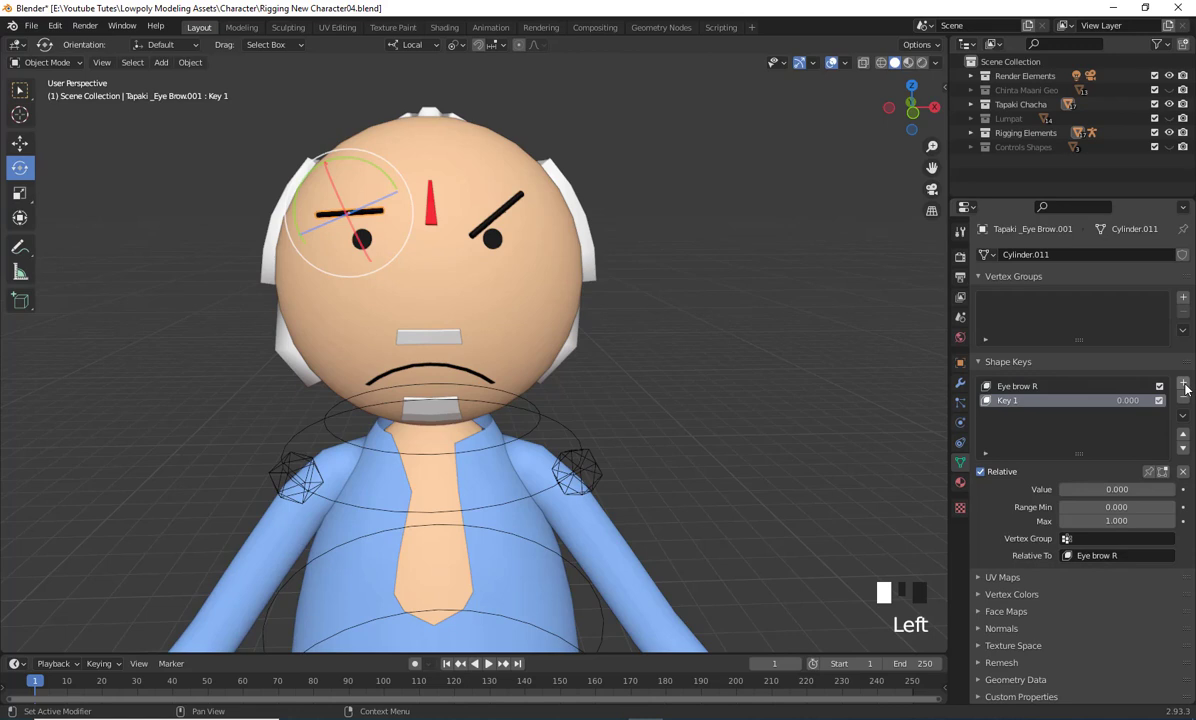
{"action": "double_click", "coordinate": [1008, 401]}
{"action": "type", "text": "A"}
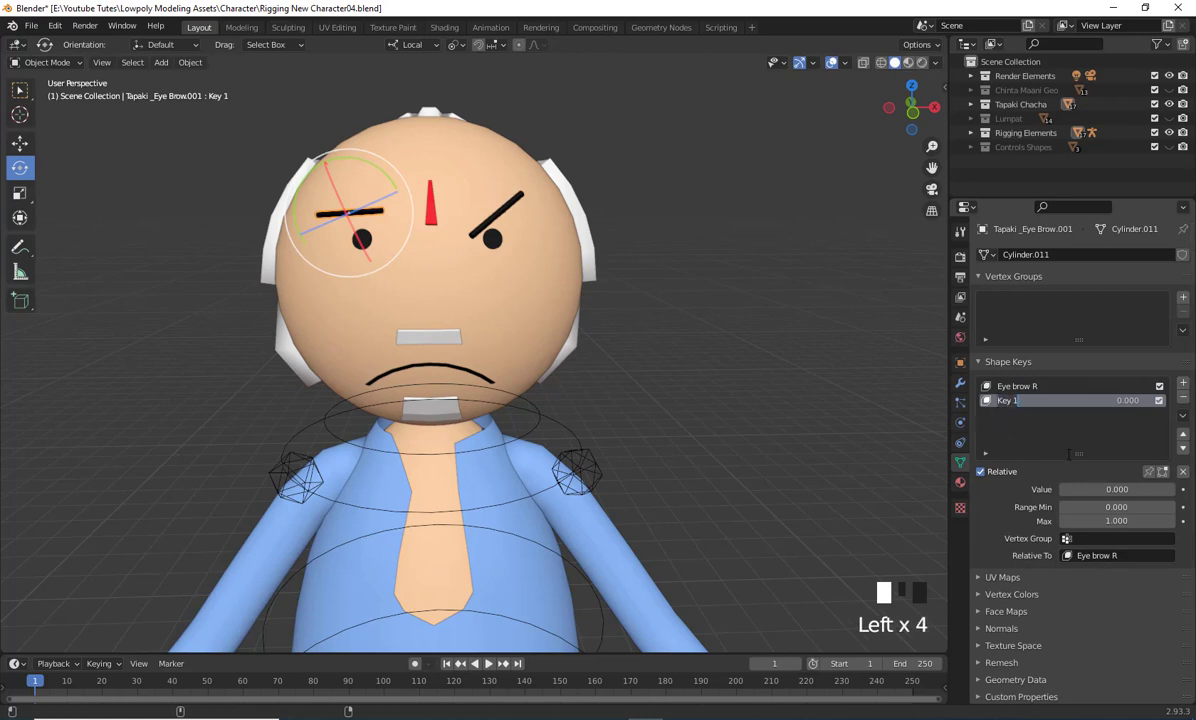
{"action": "type", "text": "ngree"}
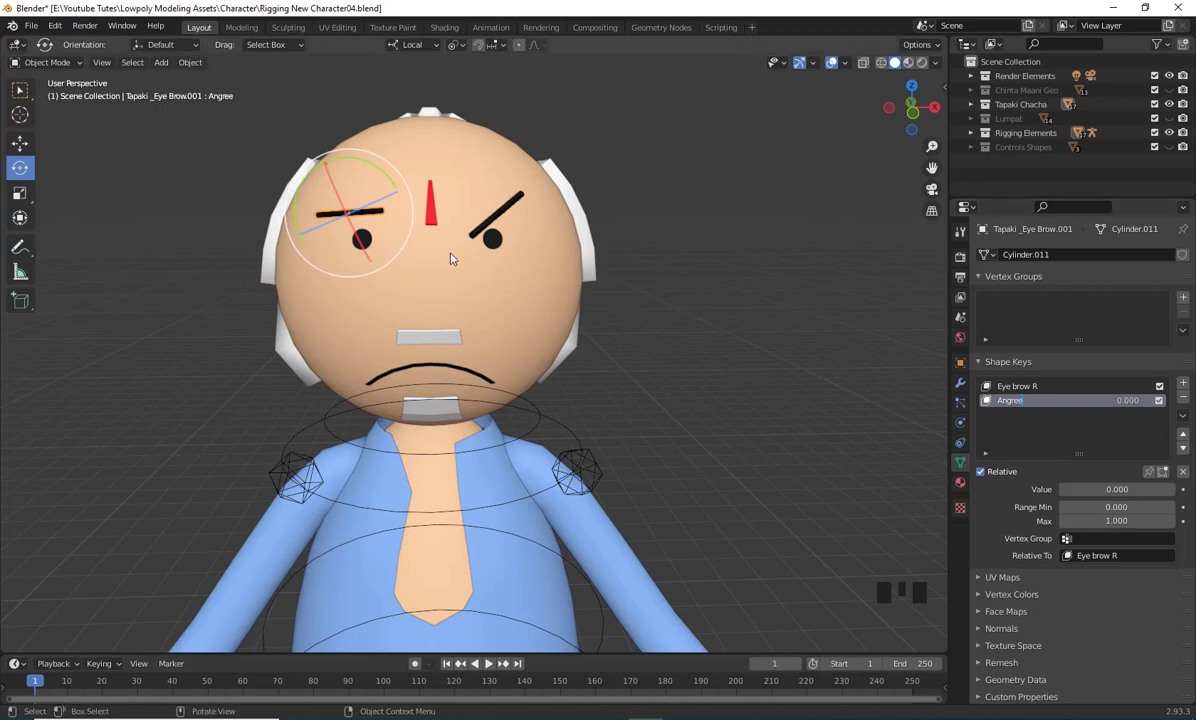
In Edit Mode, rotate the whole right eyebrow mesh of the Angree key about 29° in the view plane
{"action": "key", "text": "Tab"}
{"action": "key", "text": "a"}
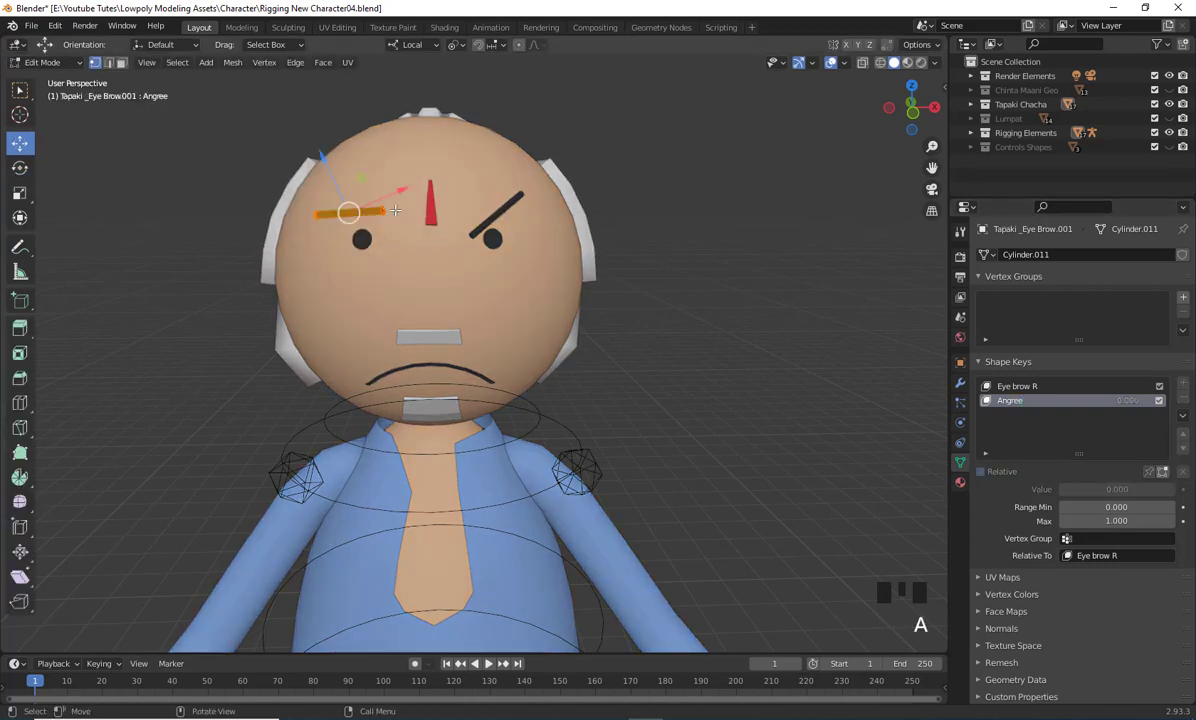
{"action": "key", "text": "r"}
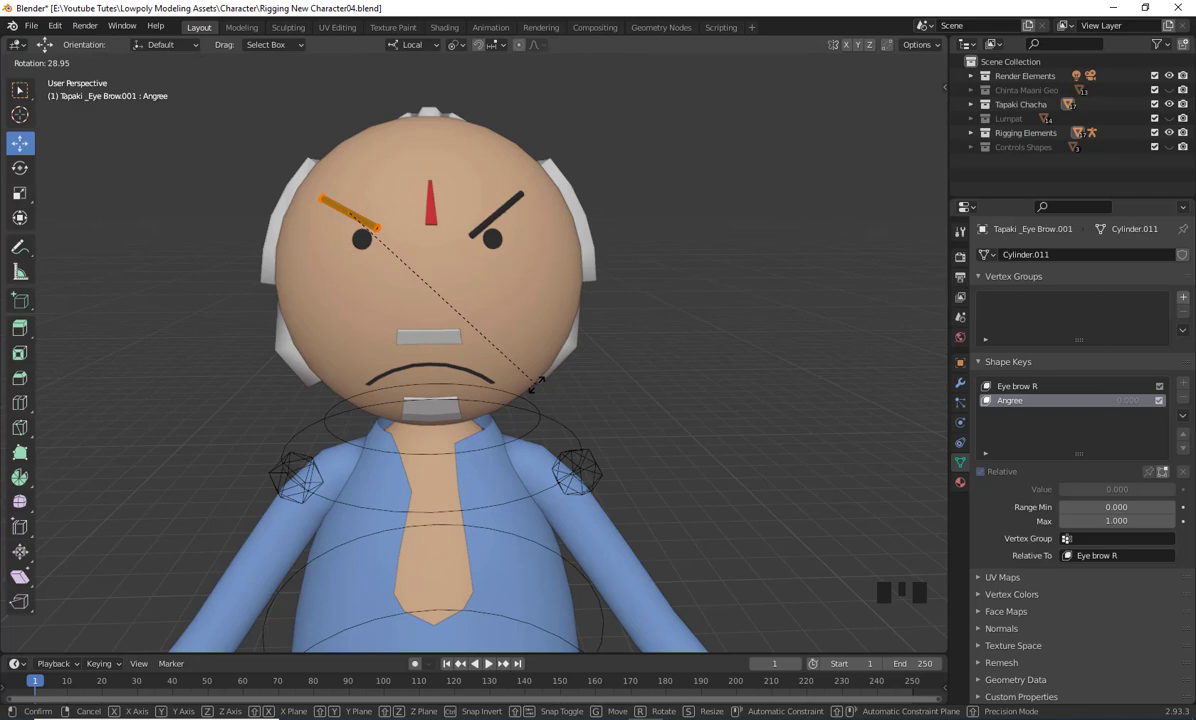
{"action": "left_click", "coordinate": [537, 383]}
{"action": "middle_click_drag", "start_coordinate": [537, 383], "coordinate": [569, 379]}
Move the Angree eyebrow mesh about 0.045 m along X, -0.017 m along Y and -0.030 m along Z, and deselect it
{"action": "key", "text": "g"}
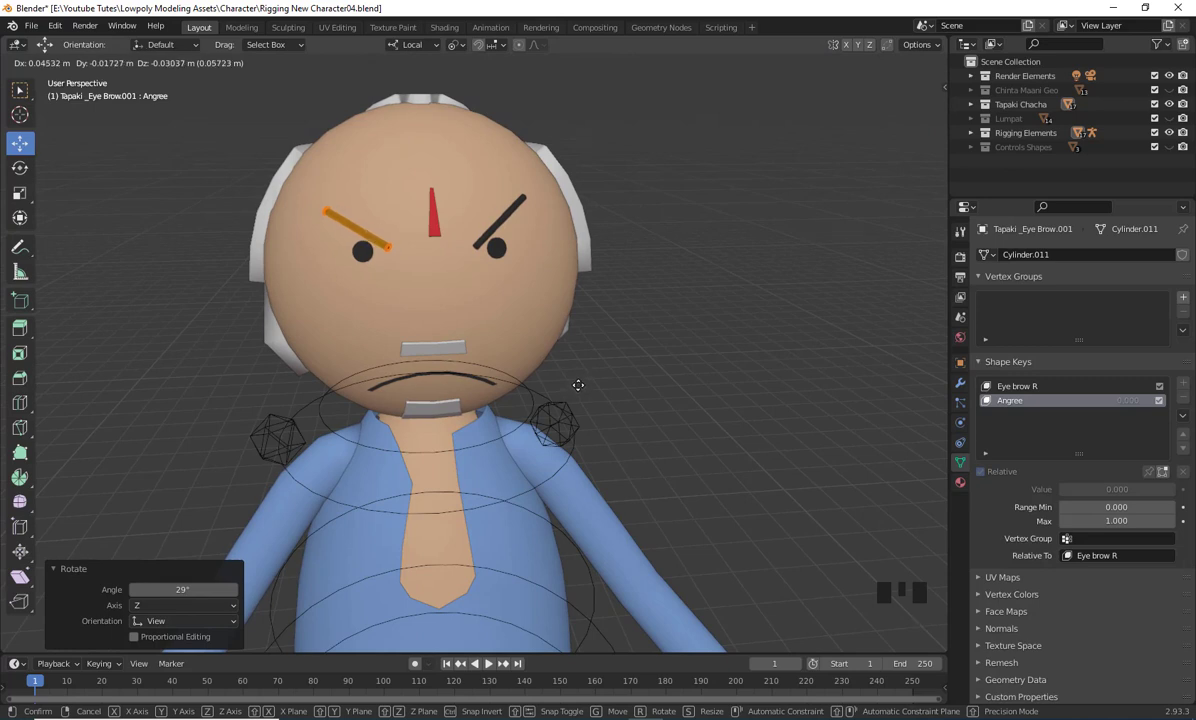
{"action": "left_click", "coordinate": [578, 385]}
{"action": "left_click", "coordinate": [710, 387]}
{"action": "middle_click_drag", "start_coordinate": [710, 387], "coordinate": [656, 356]}
{"action": "left_click", "coordinate": [656, 356]}
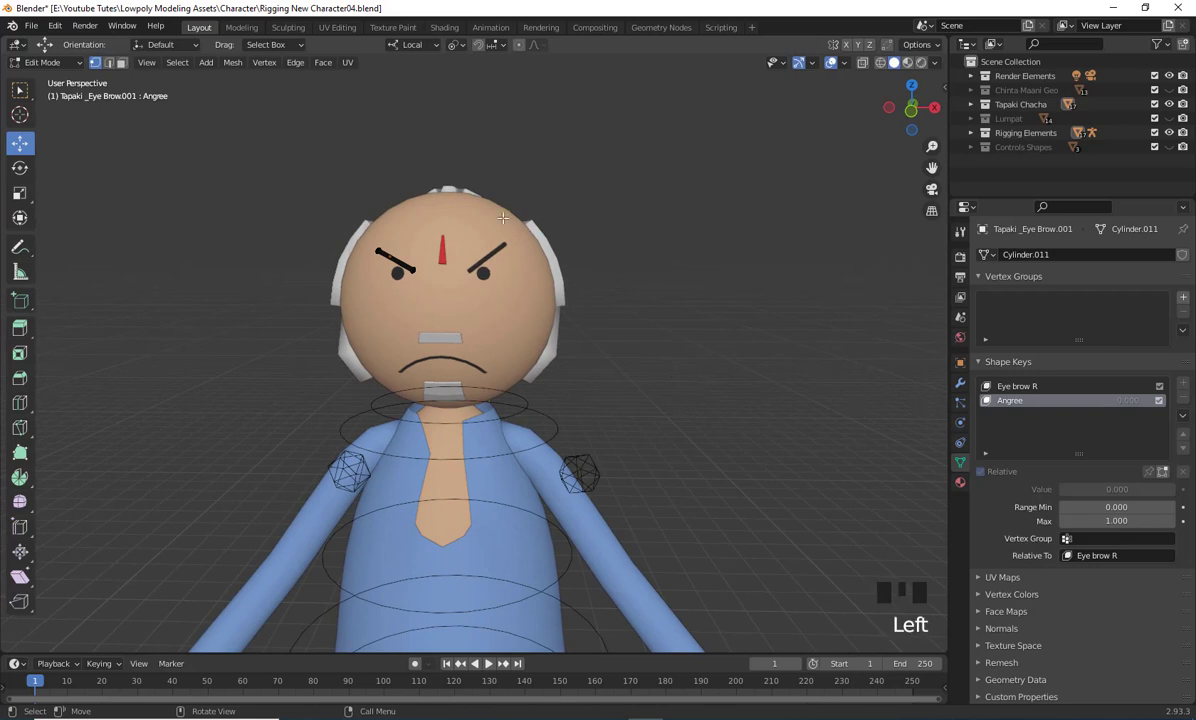
Return to Object Mode and set the right eyebrow's Angree key to a value of 1
{"action": "left_click", "coordinate": [45, 62]}
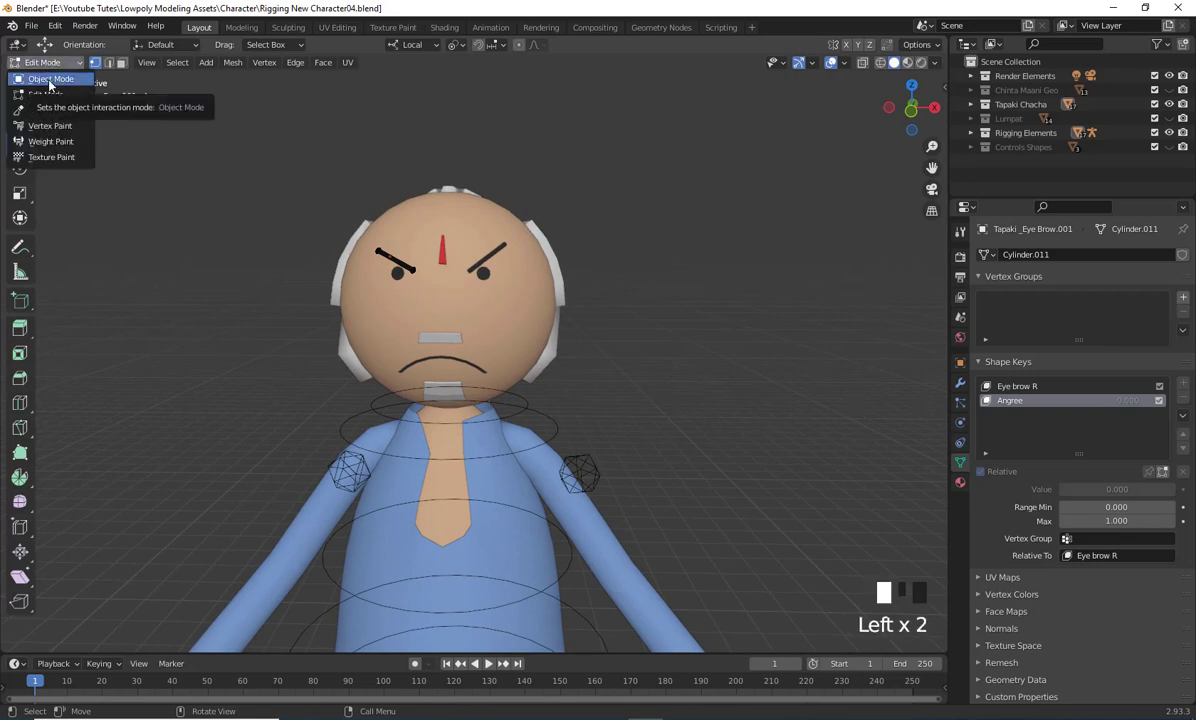
{"action": "left_click", "coordinate": [49, 84]}
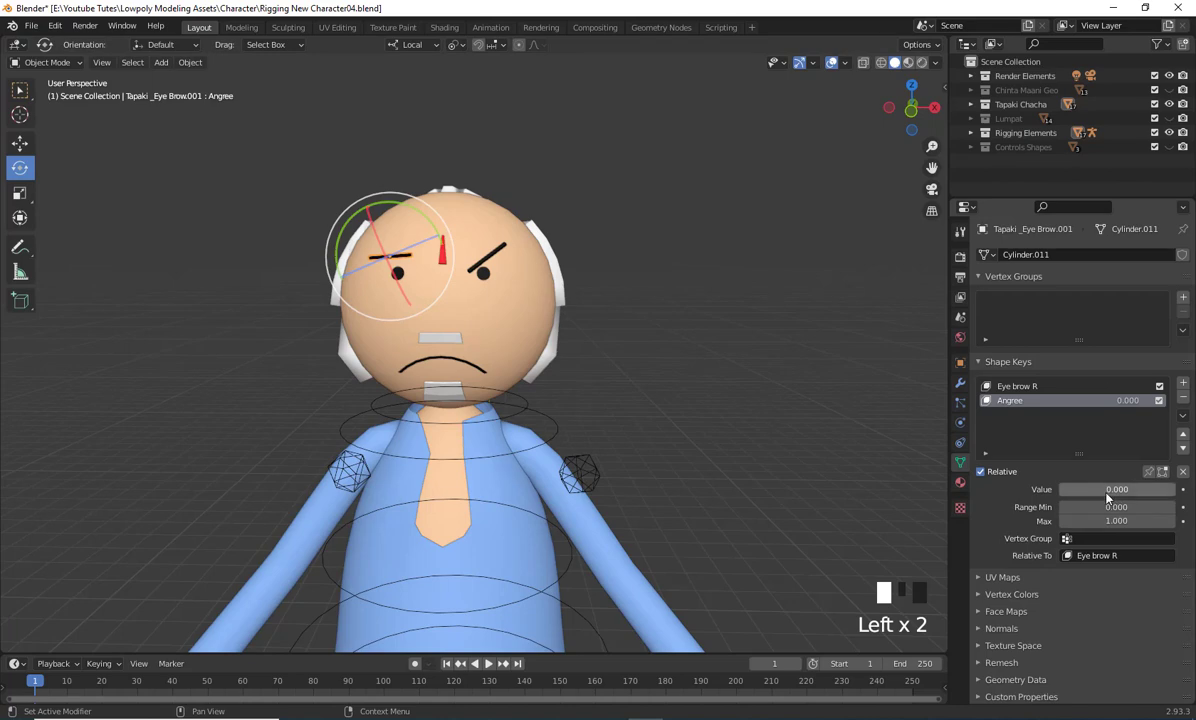
{"action": "left_click_drag", "start_coordinate": [1100, 489], "coordinate": [1172, 489]}
{"action": "left_click", "coordinate": [750, 323]}
{"action": "middle_click_drag", "start_coordinate": [750, 323], "coordinate": [562, 369]}
{"action": "scroll", "coordinate": [476, 375], "scroll_direction": "up", "scroll_amount": 5}
{"action": "middle_click_drag", "start_coordinate": [476, 375], "coordinate": [519, 401]}
{"action": "scroll", "coordinate": [451, 325], "scroll_direction": "up", "scroll_amount": 3}
{"action": "scroll", "coordinate": [463, 381], "scroll_direction": "down", "scroll_amount": 1}
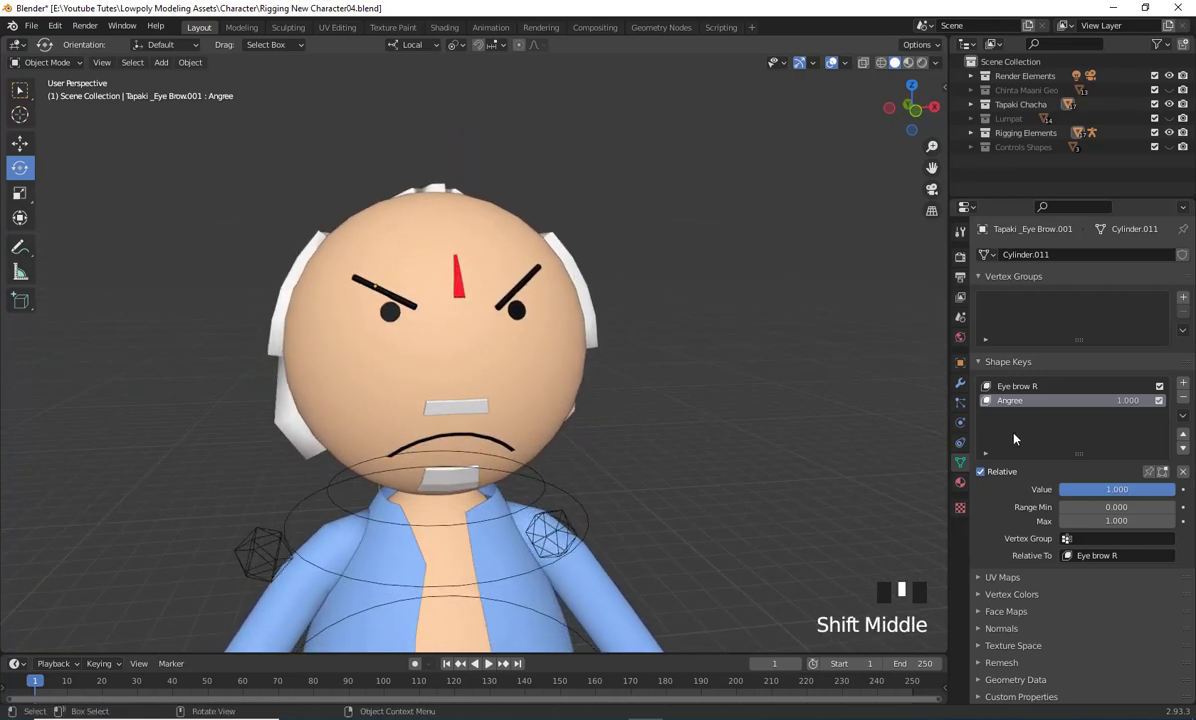
Select the left eyebrow
{"action": "left_click", "coordinate": [482, 265]}
{"action": "left_click", "coordinate": [521, 281]}
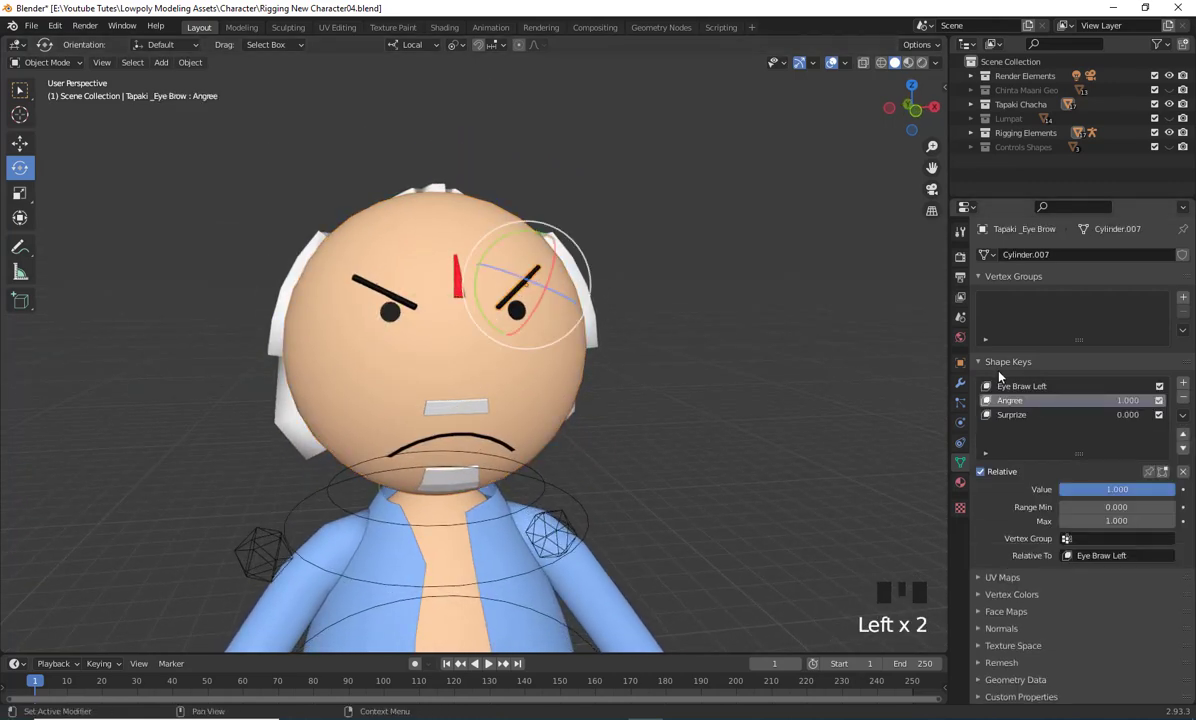
Try the left eyebrow's Surprize key at a value of 1 on top of Angree, and undo the change
{"action": "left_click", "coordinate": [1004, 415]}
{"action": "left_click_drag", "start_coordinate": [1091, 490], "coordinate": [1190, 490]}
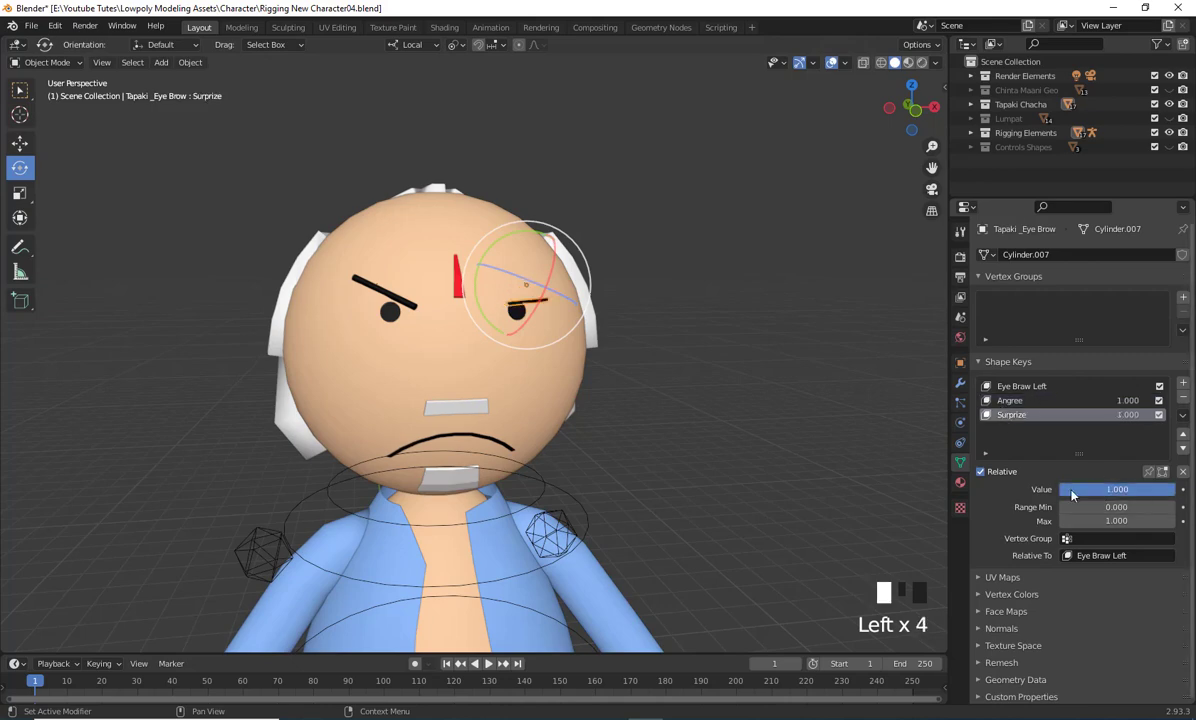
{"action": "middle_click_drag", "start_coordinate": [710, 451], "coordinate": [600, 460]}
{"action": "middle_click_drag", "start_coordinate": [676, 529], "coordinate": [598, 480]}
{"action": "scroll", "coordinate": [647, 400], "scroll_direction": "up", "scroll_amount": 3}
{"action": "key", "text": "ctrl+z"}
{"action": "scroll", "coordinate": [556, 425], "scroll_direction": "down", "scroll_amount": 4}
{"action": "scroll", "coordinate": [611, 443], "scroll_direction": "up", "scroll_amount": 3}
{"action": "scroll", "coordinate": [515, 459], "scroll_direction": "down", "scroll_amount": 2}
{"action": "middle_click_drag", "start_coordinate": [515, 459], "coordinate": [640, 455], "text": "shift"}
{"action": "scroll", "coordinate": [619, 478], "scroll_direction": "up", "scroll_amount": 1}
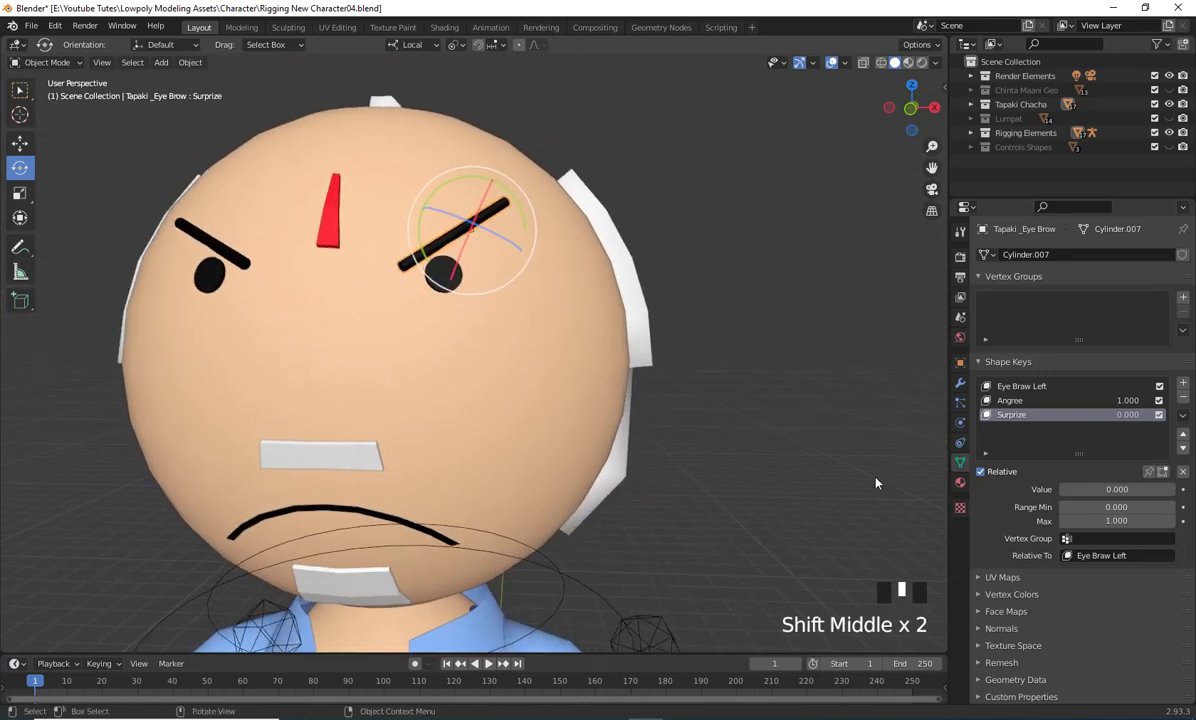
Set the left eyebrow's Angree key to a value of 0
{"action": "left_click", "coordinate": [1027, 389]}
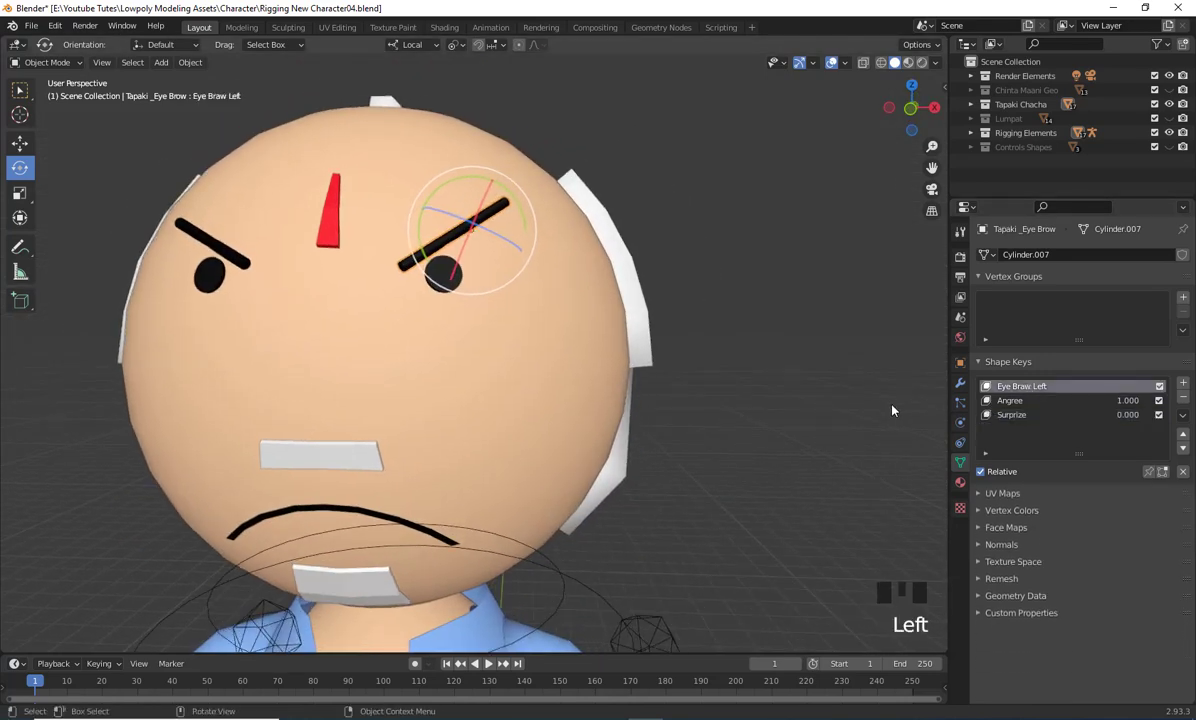
{"action": "left_click", "coordinate": [893, 407]}
{"action": "left_click", "coordinate": [1022, 393]}
{"action": "left_click", "coordinate": [1013, 402]}
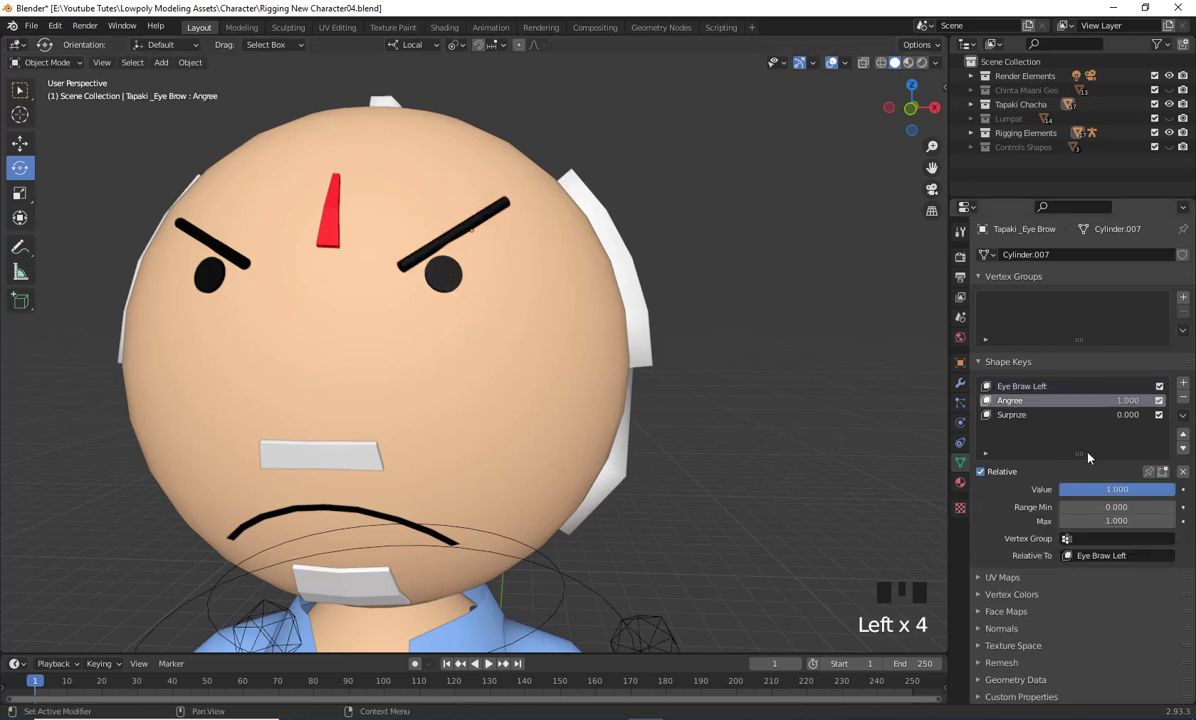
{"action": "left_click_drag", "start_coordinate": [1113, 493], "coordinate": [1062, 490]}
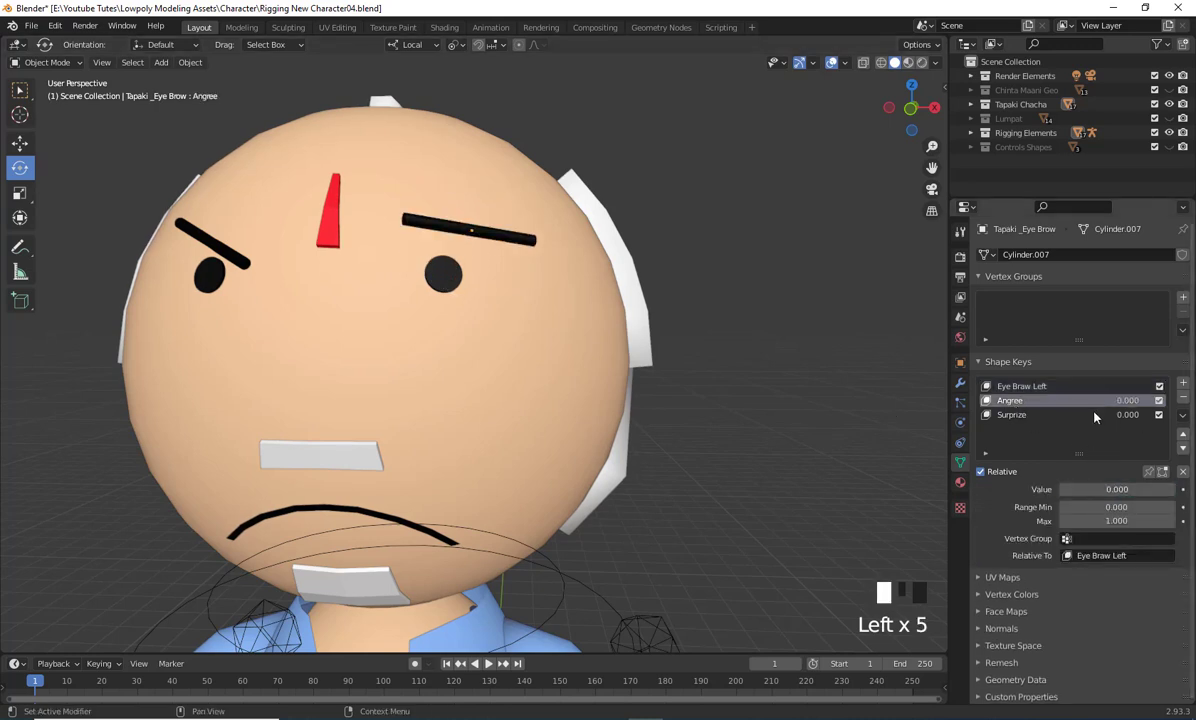
Set the left eyebrow's Surprize key to a value of 1
{"action": "left_click", "coordinate": [1012, 416]}
{"action": "left_click_drag", "start_coordinate": [1085, 490], "coordinate": [1165, 490]}
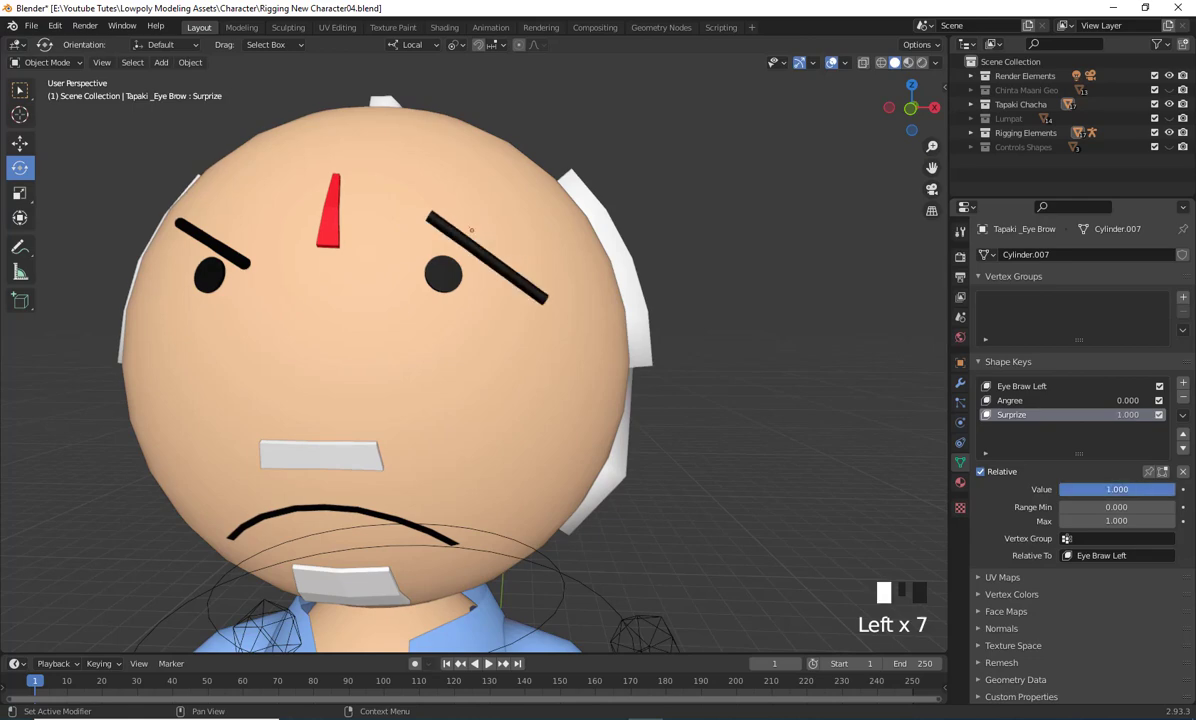
{"action": "scroll", "coordinate": [366, 410], "scroll_direction": "down", "scroll_amount": 2}
{"action": "middle_click_drag", "start_coordinate": [366, 410], "coordinate": [573, 200]}
{"action": "scroll", "coordinate": [388, 394], "scroll_direction": "down", "scroll_amount": 1}
{"action": "scroll", "coordinate": [506, 405], "scroll_direction": "up", "scroll_amount": 2}
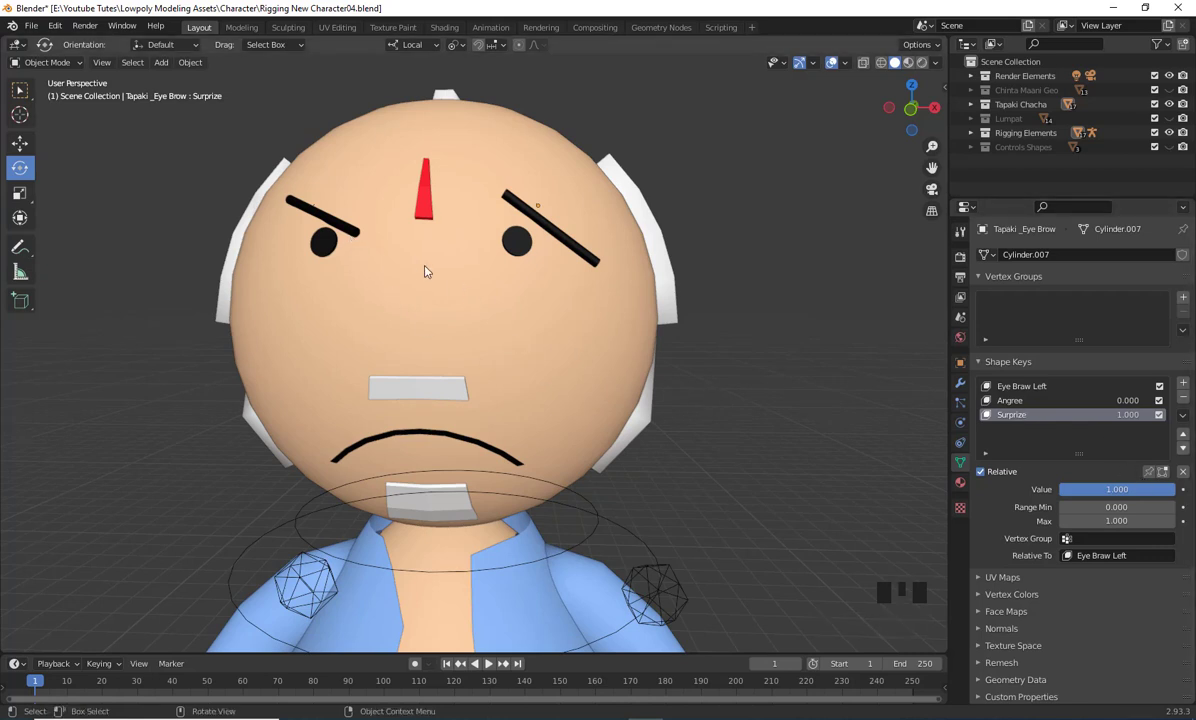
Select the right eyebrow and add a third shape key named Surprize
{"action": "left_click", "coordinate": [355, 234]}
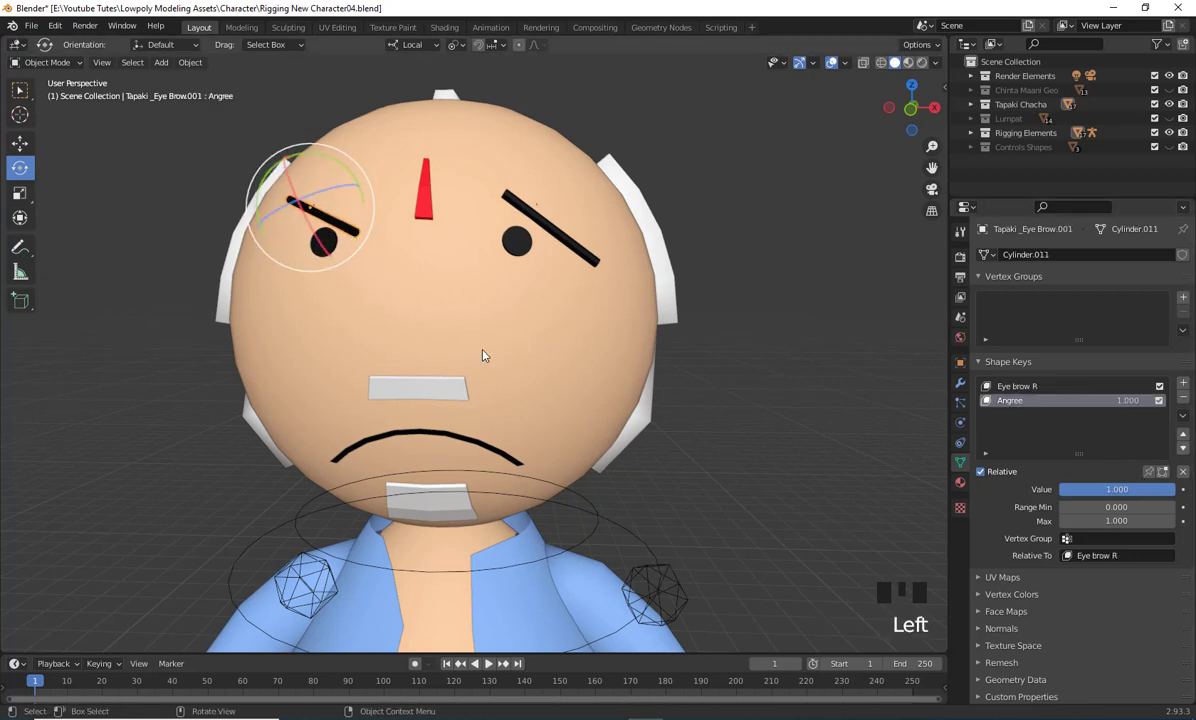
{"action": "scroll", "coordinate": [600, 400], "scroll_direction": "down", "scroll_amount": 2}
{"action": "middle_click_drag", "start_coordinate": [707, 453], "coordinate": [992, 452]}
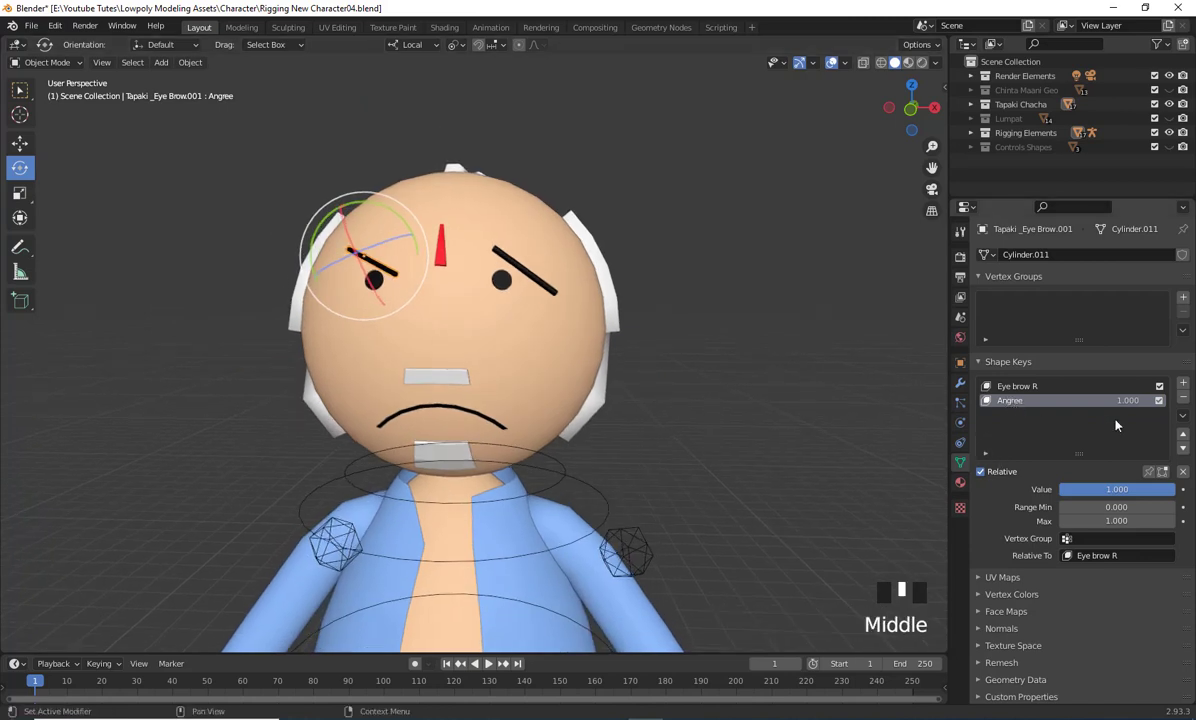
{"action": "left_click", "coordinate": [1183, 383]}
{"action": "double_click", "coordinate": [1010, 414]}
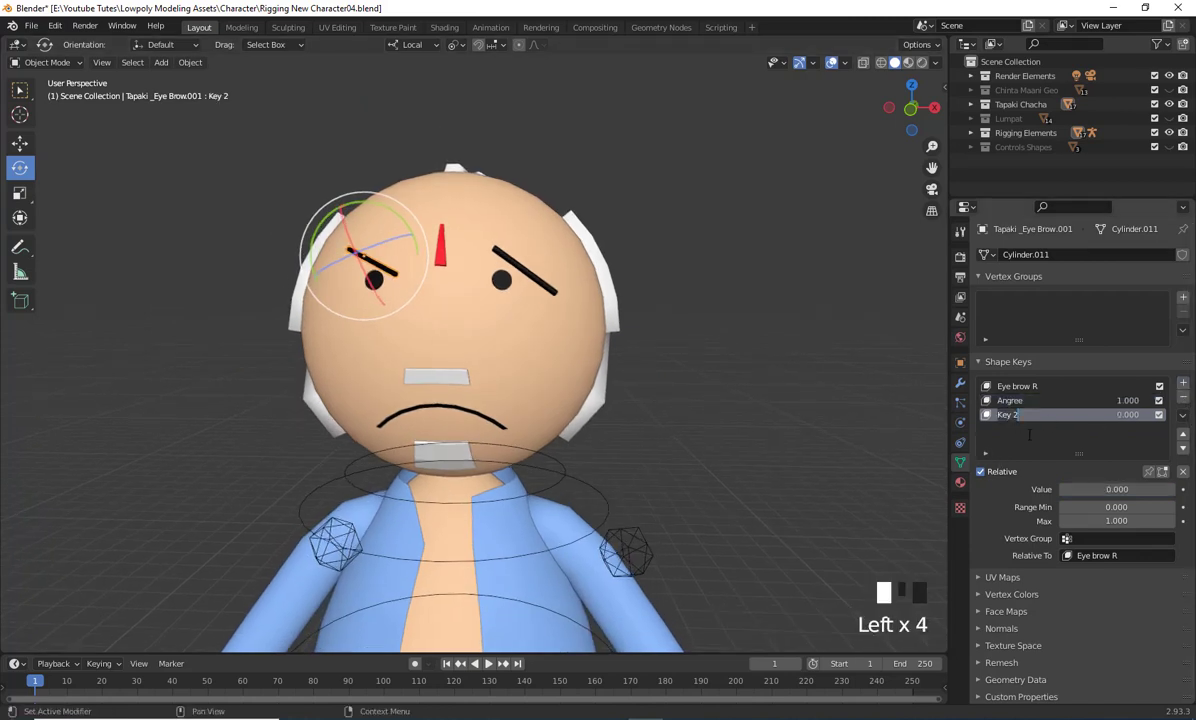
{"action": "type", "text": "Surprize"}
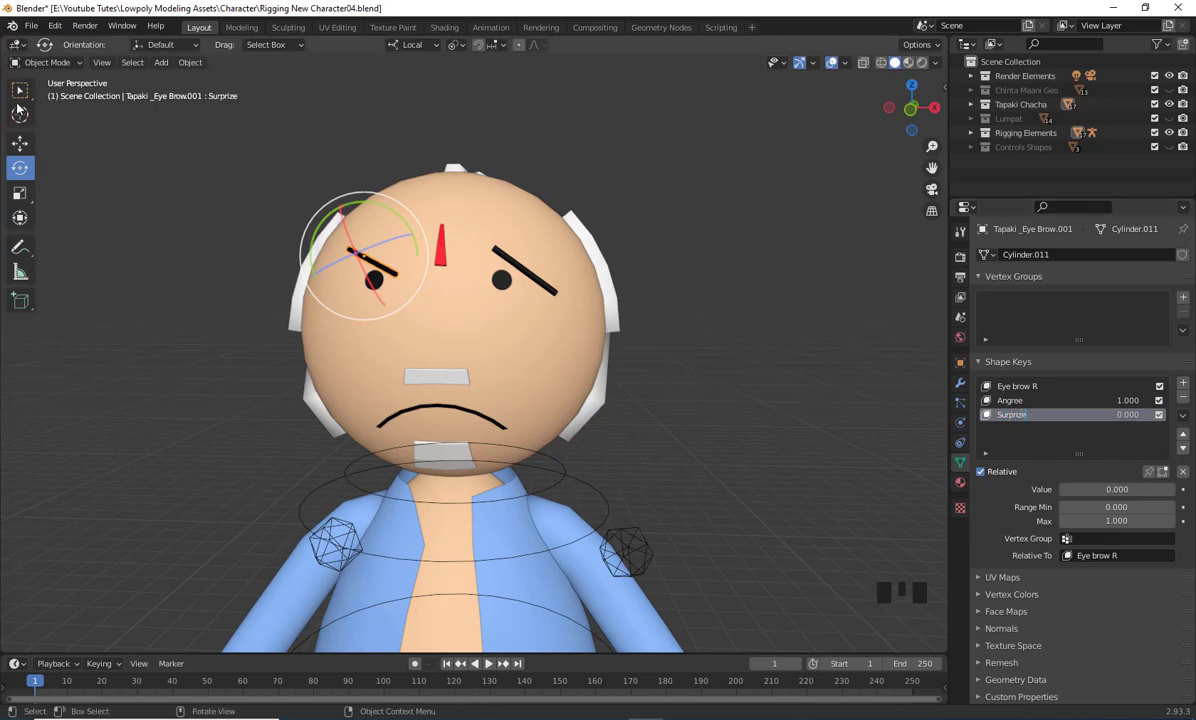
In Edit Mode, rotate the whole right eyebrow mesh of the Surprize key about -30.7° in the view plane
{"action": "left_click", "coordinate": [45, 63]}
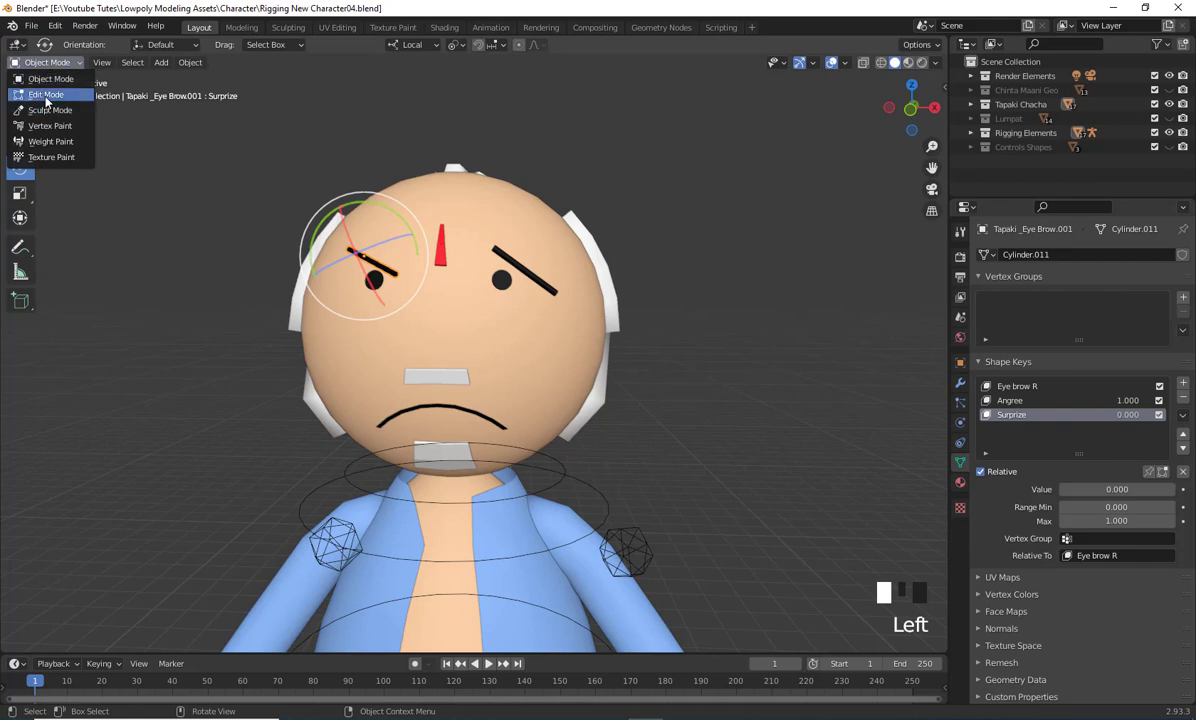
{"action": "left_click", "coordinate": [42, 89]}
{"action": "left_click_drag", "start_coordinate": [240, 182], "coordinate": [386, 295]}
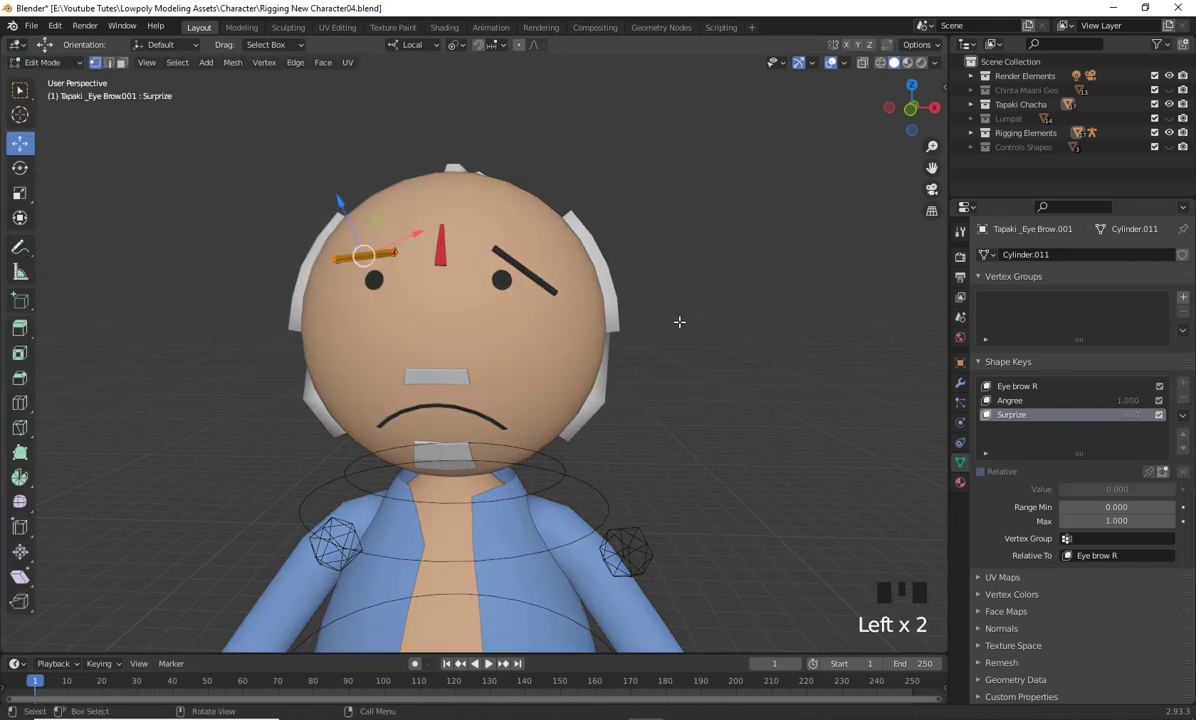
{"action": "key", "text": "a"}
{"action": "key", "text": "r"}
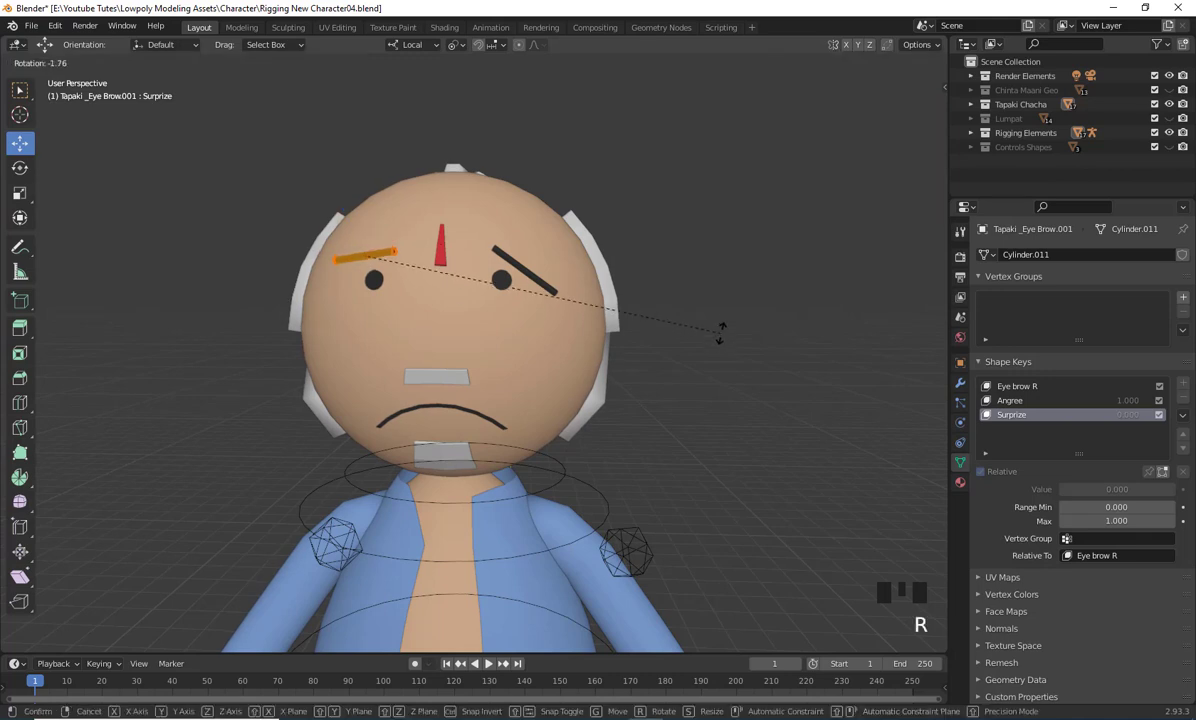
{"action": "left_click", "coordinate": [712, 152]}
{"action": "middle_click_drag", "start_coordinate": [712, 152], "coordinate": [593, 296]}
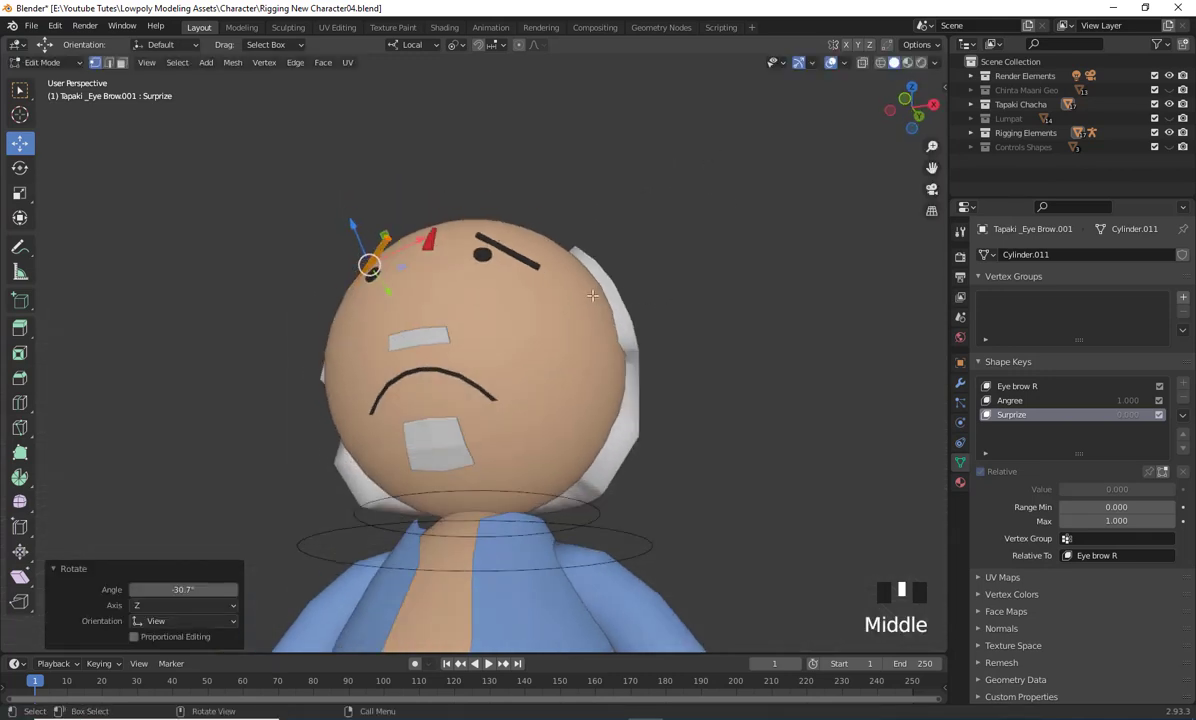
Move the Surprize eyebrow mesh about -0.066 m in X, -0.009 m in Y and -0.028 m in Z, and rotate it about 13.5° seen from below
{"action": "key", "text": "g"}
{"action": "left_click", "coordinate": [603, 379]}
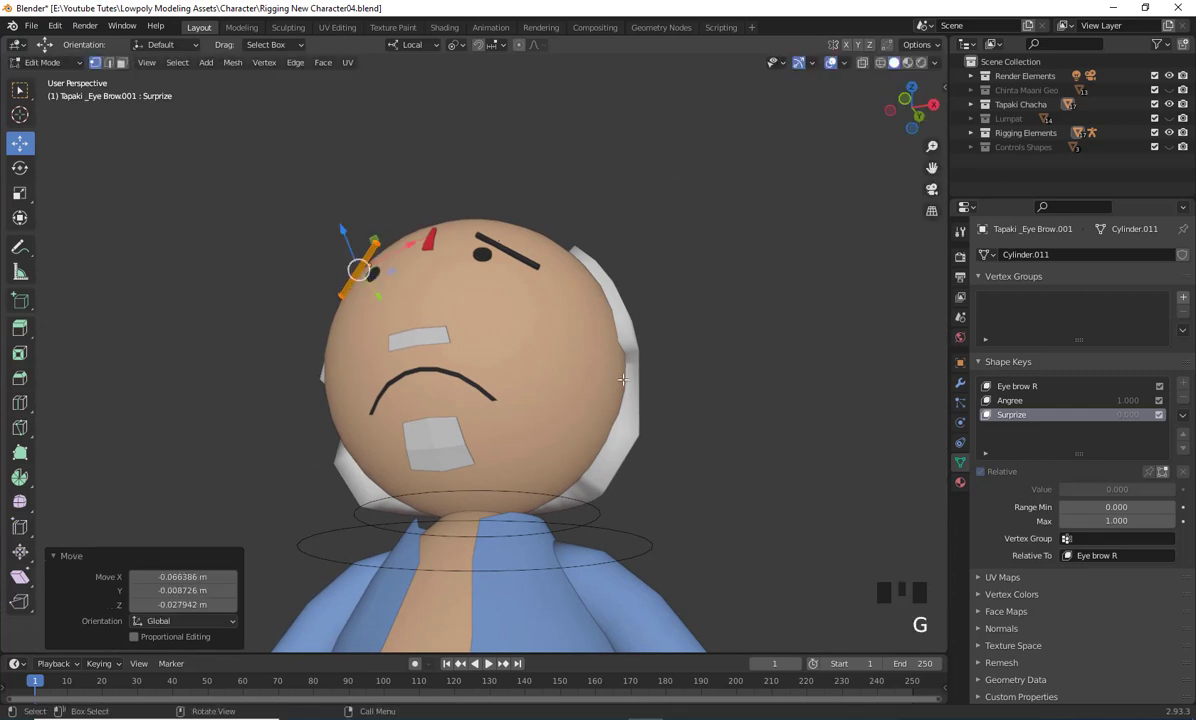
{"action": "middle_click_drag", "start_coordinate": [622, 379], "coordinate": [612, 388]}
{"action": "key", "text": "r"}
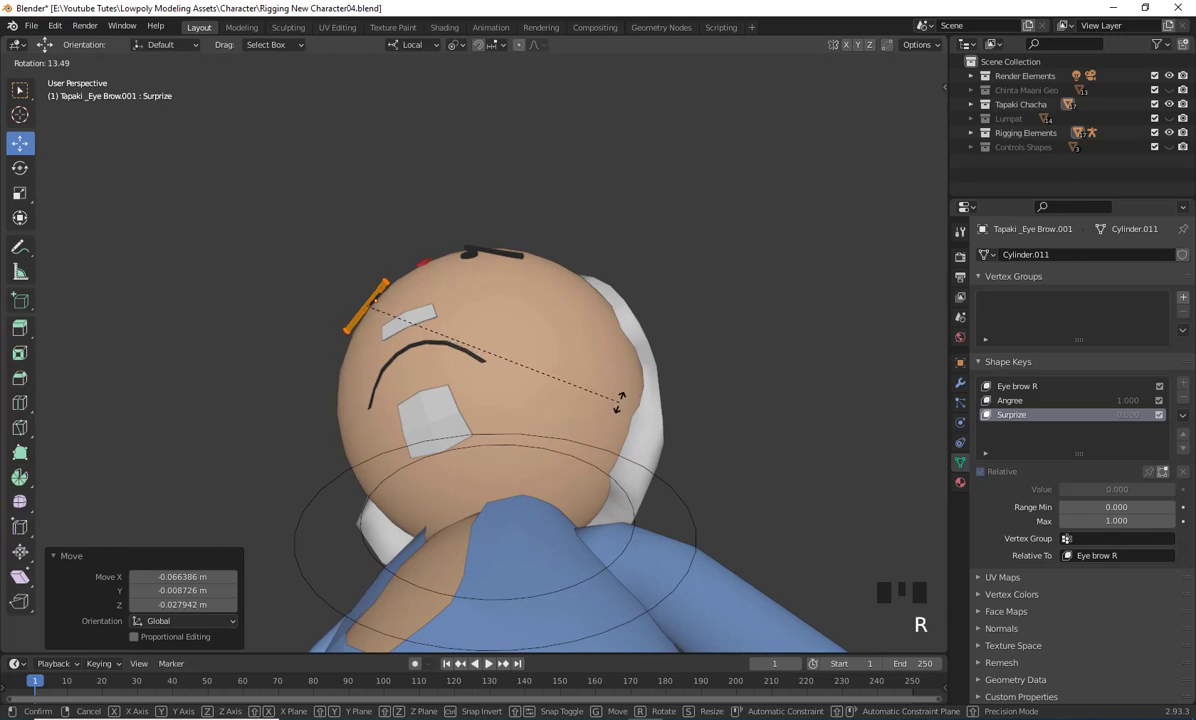
{"action": "left_click", "coordinate": [619, 400]}
Shift the eyebrow mesh about -0.022 m along local Y, and about 0.064 m in X, -0.009 m in Y and -0.032 m in Z
{"action": "middle_click_drag", "start_coordinate": [619, 400], "coordinate": [771, 464]}
{"action": "left_click_drag", "start_coordinate": [455, 294], "coordinate": [480, 305]}
{"action": "middle_click_drag", "start_coordinate": [480, 305], "coordinate": [523, 384]}
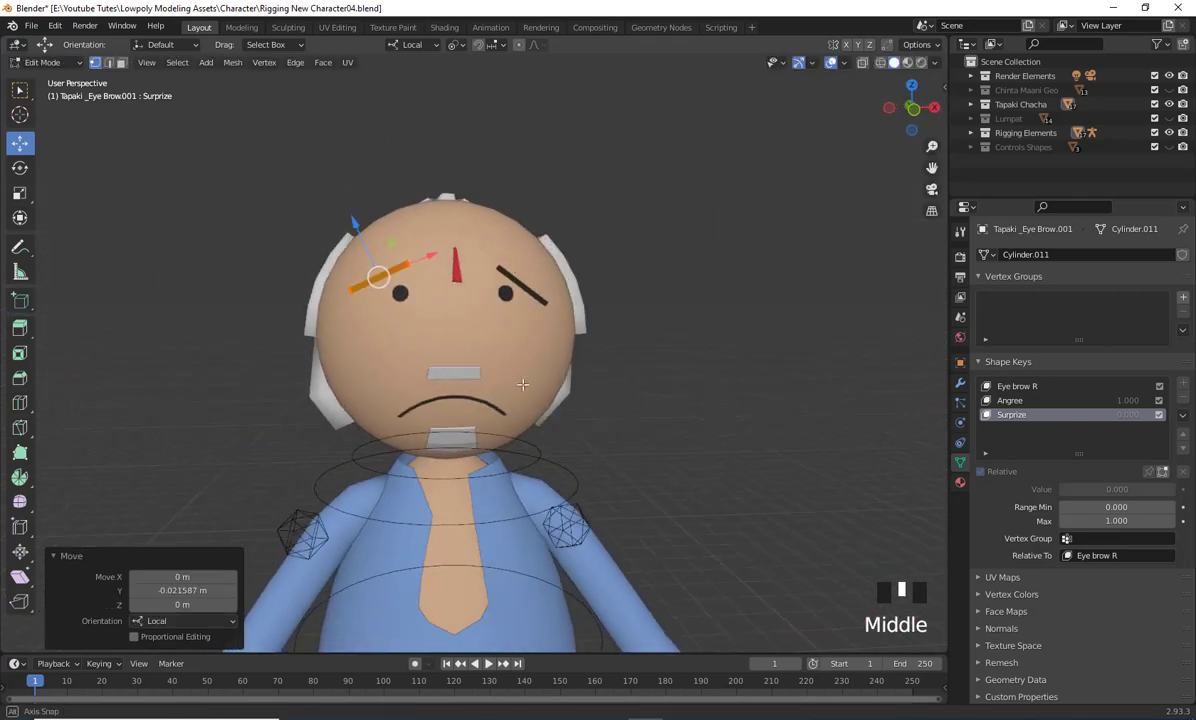
{"action": "key", "text": "g"}
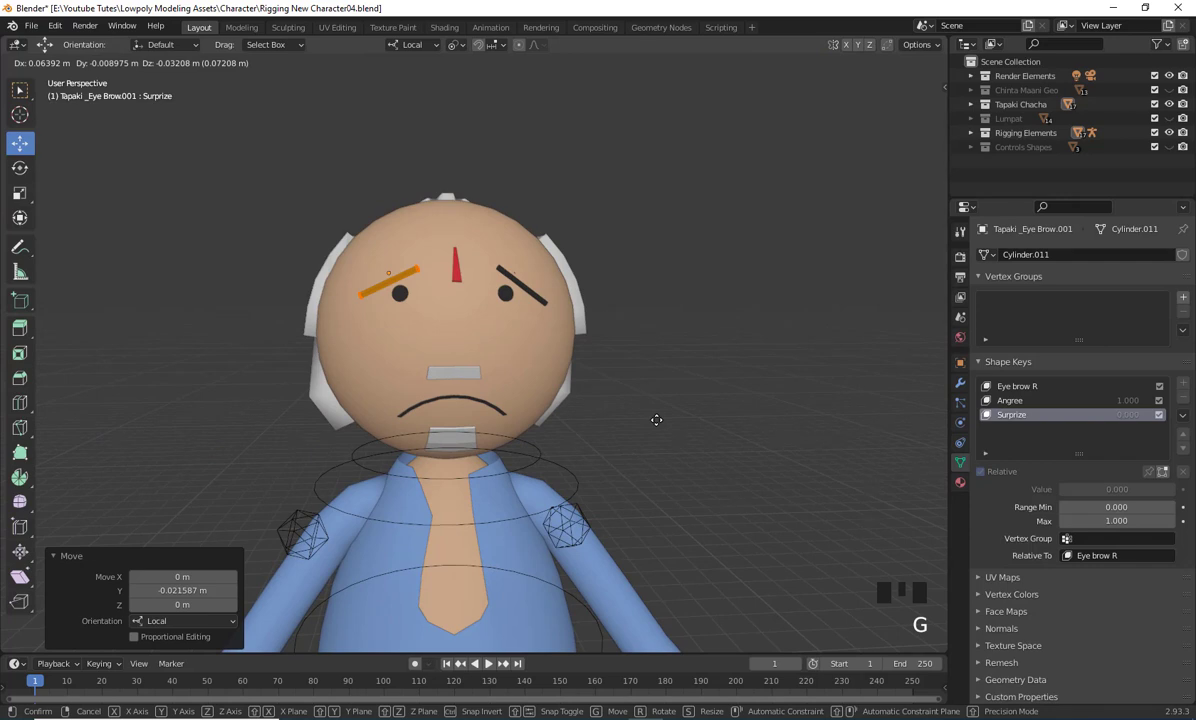
{"action": "left_click", "coordinate": [656, 420]}
{"action": "scroll", "coordinate": [649, 427], "scroll_direction": "down", "scroll_amount": 2}
{"action": "middle_click_drag", "start_coordinate": [649, 427], "coordinate": [641, 419]}
{"action": "left_click", "coordinate": [652, 416]}
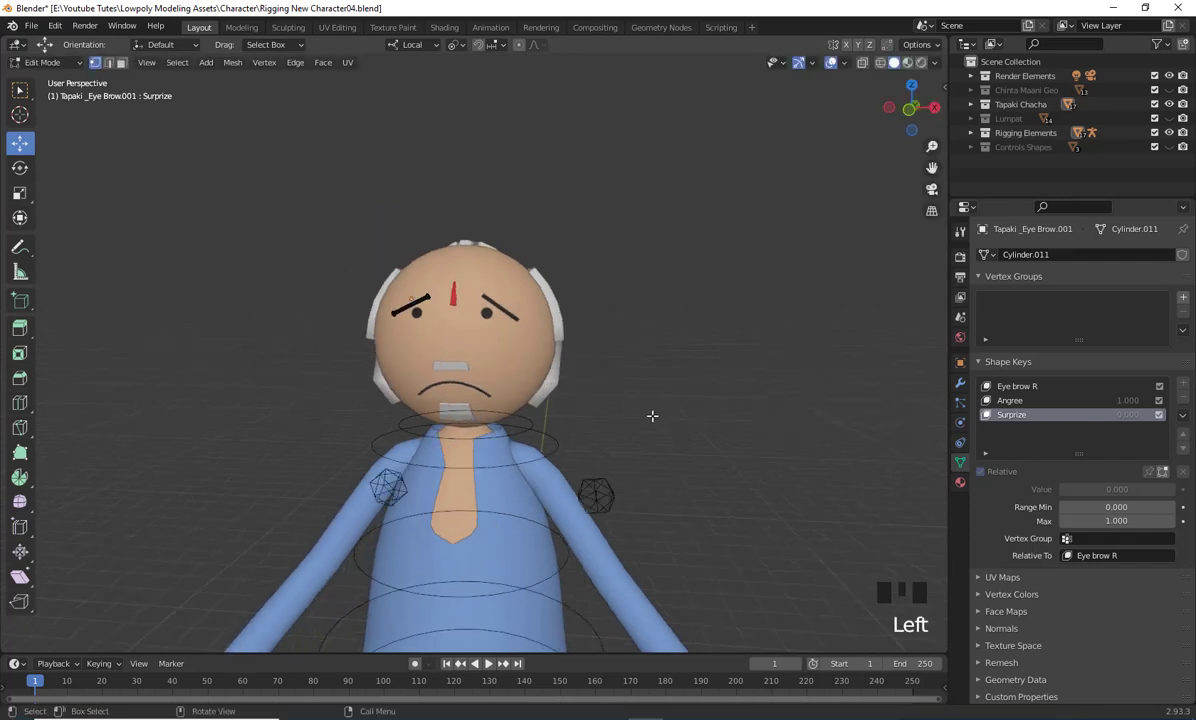
Return to Object Mode and deselect the right eyebrow
{"action": "left_click", "coordinate": [45, 62]}
{"action": "left_click", "coordinate": [50, 77]}
{"action": "left_click", "coordinate": [184, 182]}
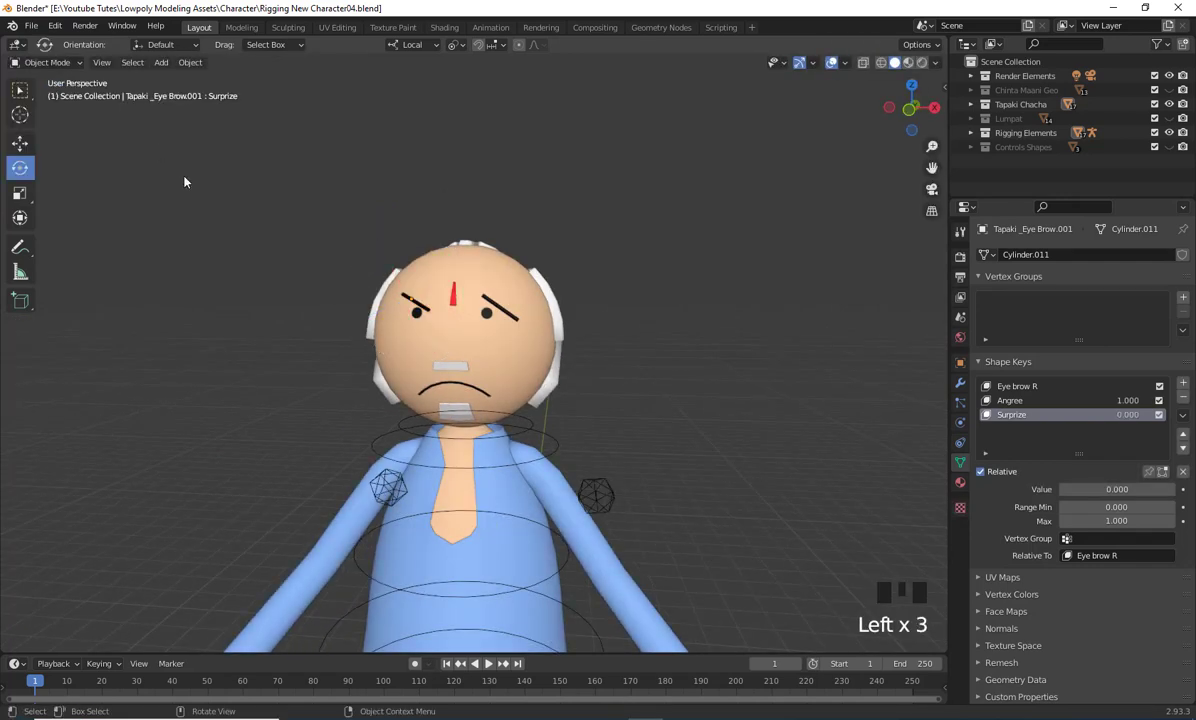
Set the right eyebrow's Surprize shape key to 1.000 and its Angree key to 0.000
{"action": "left_click_drag", "start_coordinate": [1094, 492], "coordinate": [1178, 492]}
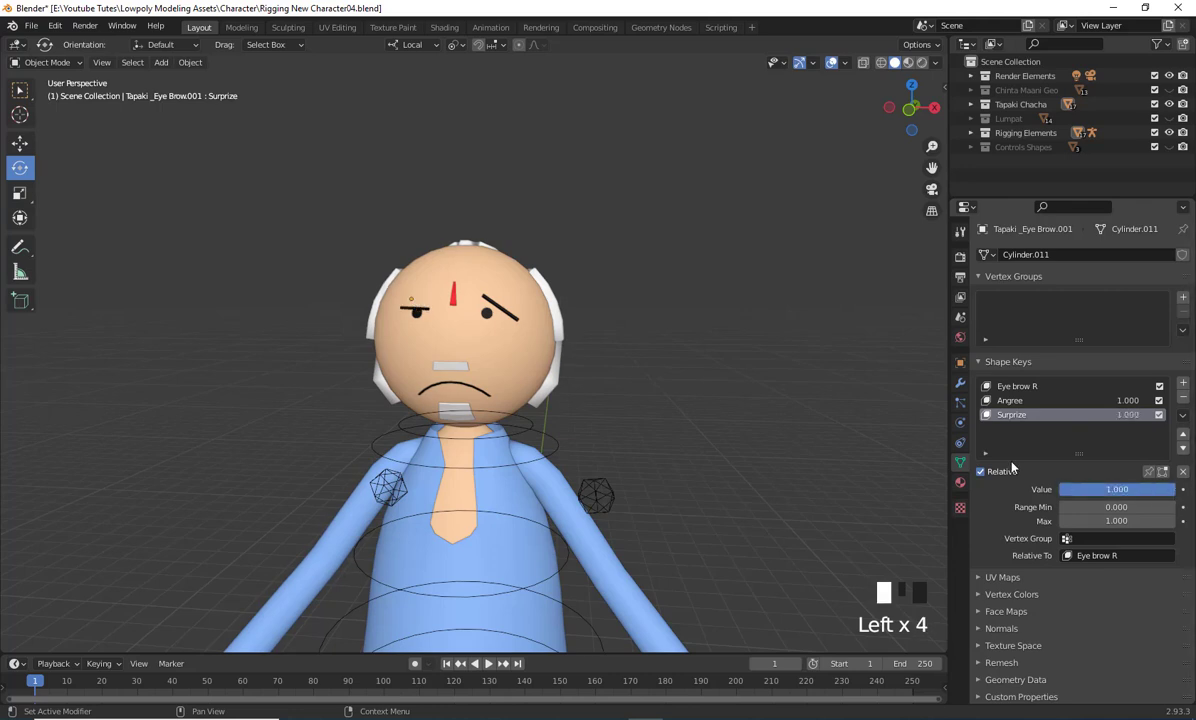
{"action": "left_click", "coordinate": [1012, 401]}
{"action": "left_click_drag", "start_coordinate": [1150, 489], "coordinate": [1065, 489]}
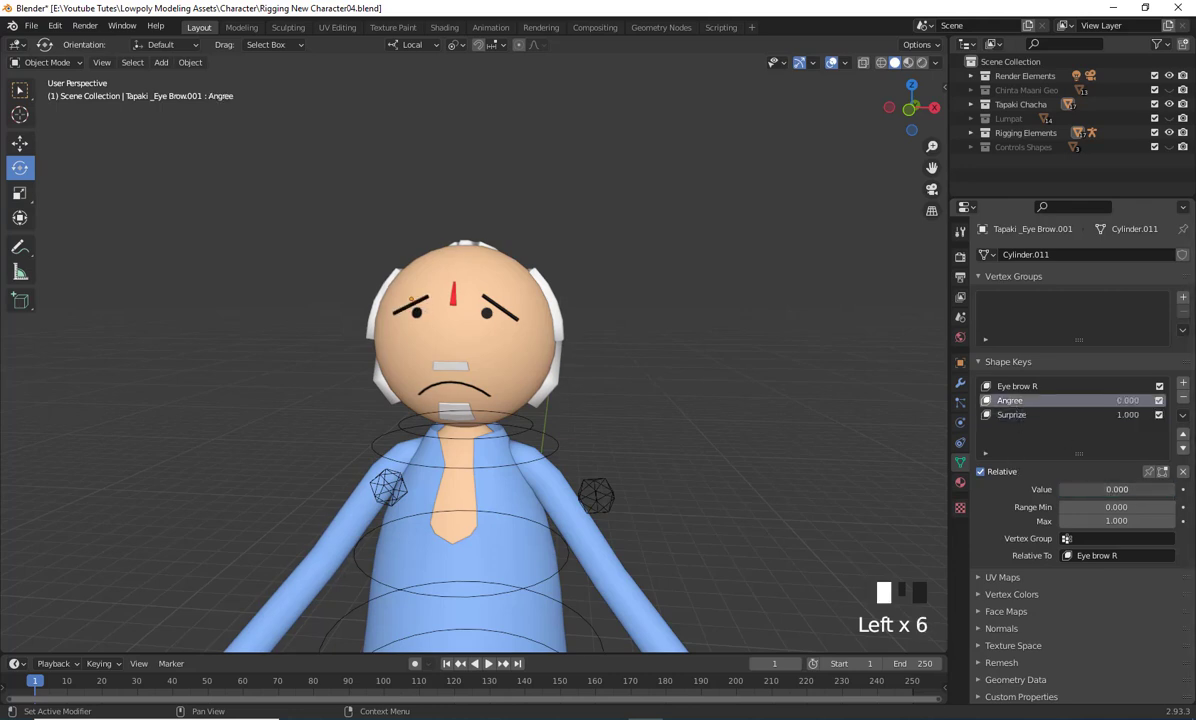
{"action": "scroll", "coordinate": [660, 430], "scroll_direction": "down", "scroll_amount": 3}
{"action": "middle_click_drag", "start_coordinate": [619, 454], "coordinate": [440, 367]}
{"action": "scroll", "coordinate": [667, 466], "scroll_direction": "up", "scroll_amount": 4}
{"action": "middle_click_drag", "start_coordinate": [433, 227], "coordinate": [546, 484]}
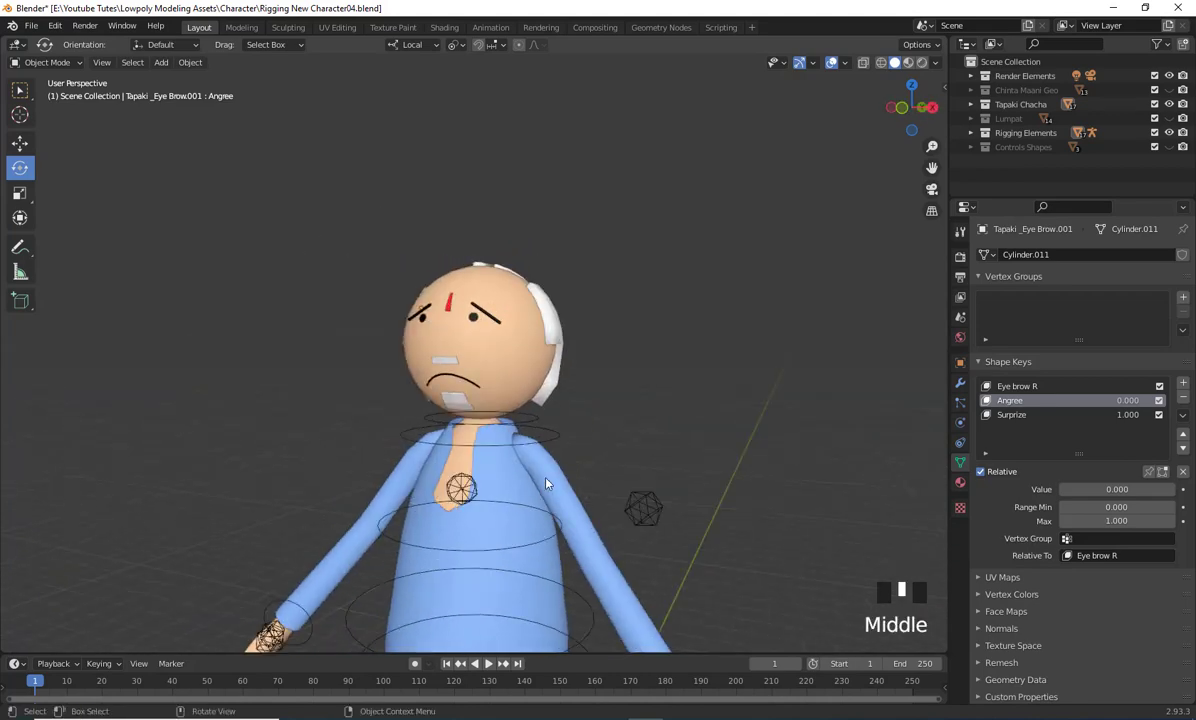
Select the character's mouth and set its Open Mouth shape key to 1.000
{"action": "left_click", "coordinate": [456, 383]}
{"action": "scroll", "coordinate": [650, 470], "scroll_direction": "up", "scroll_amount": 2}
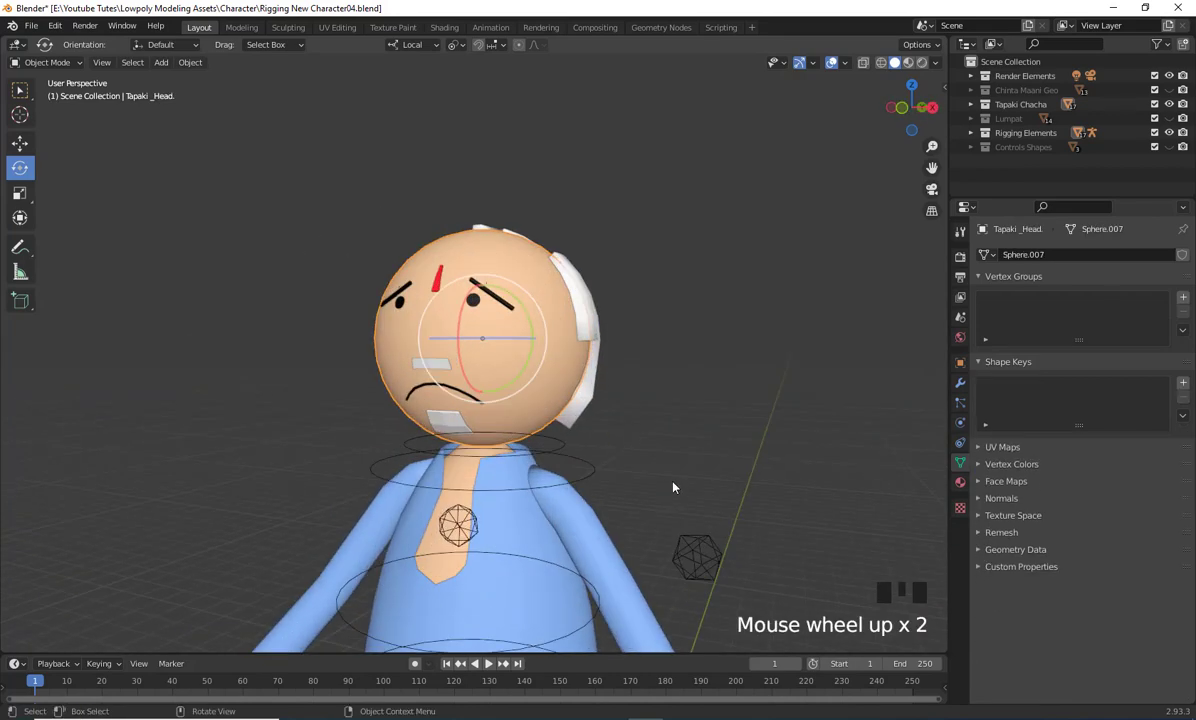
{"action": "middle_click_drag", "start_coordinate": [650, 470], "coordinate": [690, 460]}
{"action": "left_click", "coordinate": [496, 428]}
{"action": "left_click", "coordinate": [498, 417]}
{"action": "scroll", "coordinate": [720, 480], "scroll_direction": "down", "scroll_amount": 3}
{"action": "left_click", "coordinate": [1030, 400]}
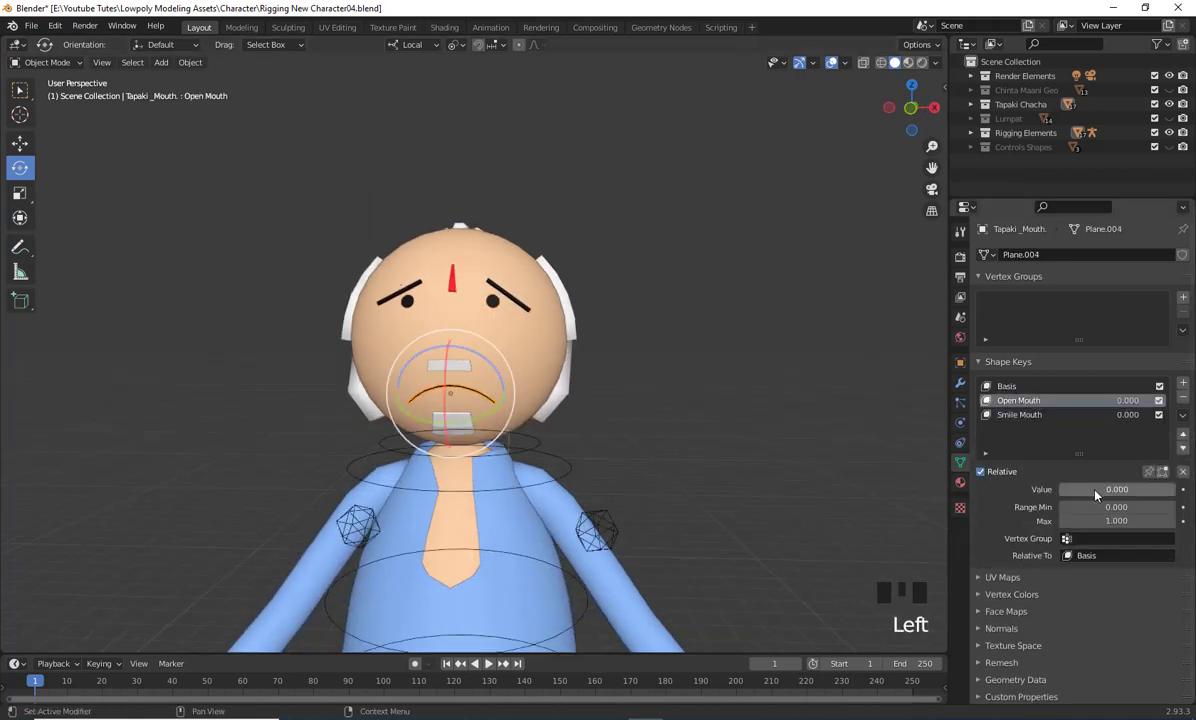
{"action": "left_click_drag", "start_coordinate": [1095, 494], "coordinate": [1172, 494]}
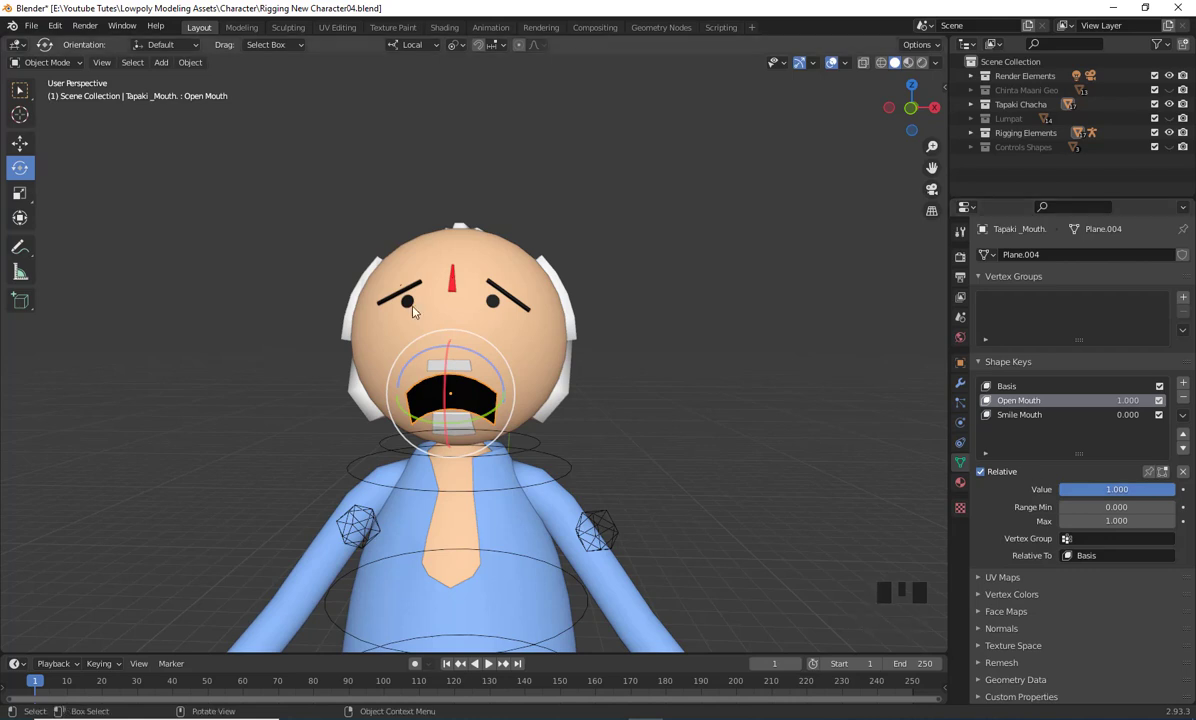
Select both eyebrows with the right one active and set its Angree shape key to 1.000
{"action": "left_click", "coordinate": [484, 300]}
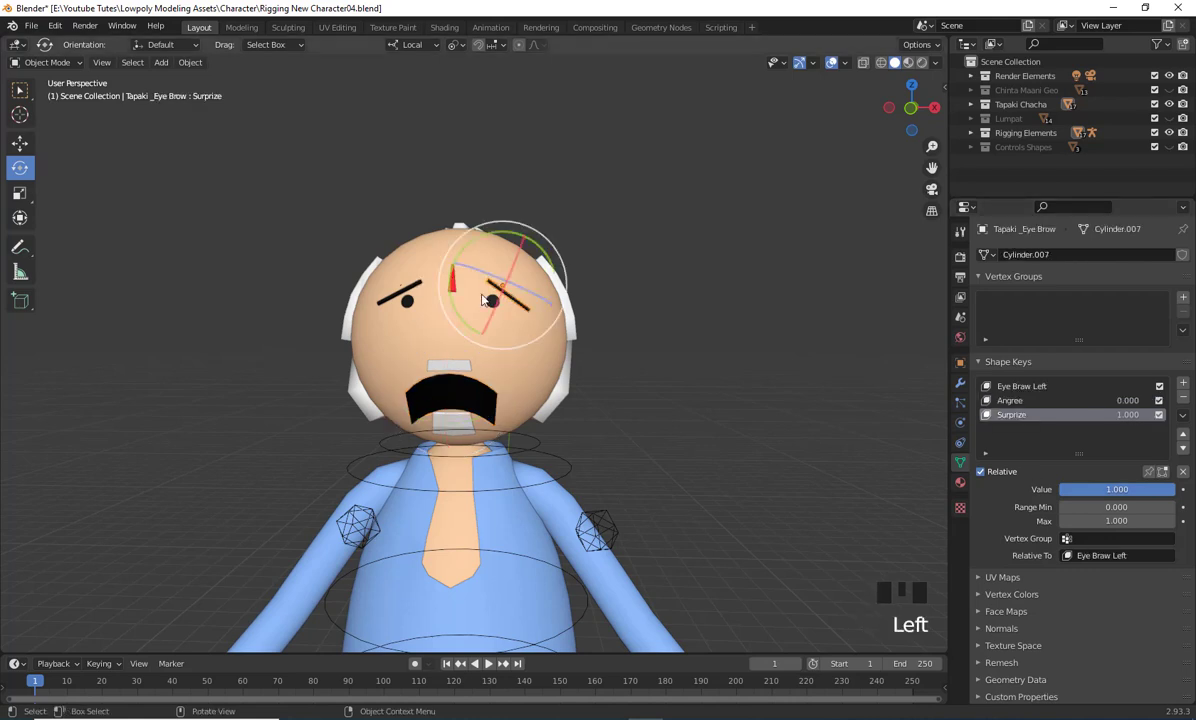
{"action": "left_click", "coordinate": [413, 291], "text": "shift"}
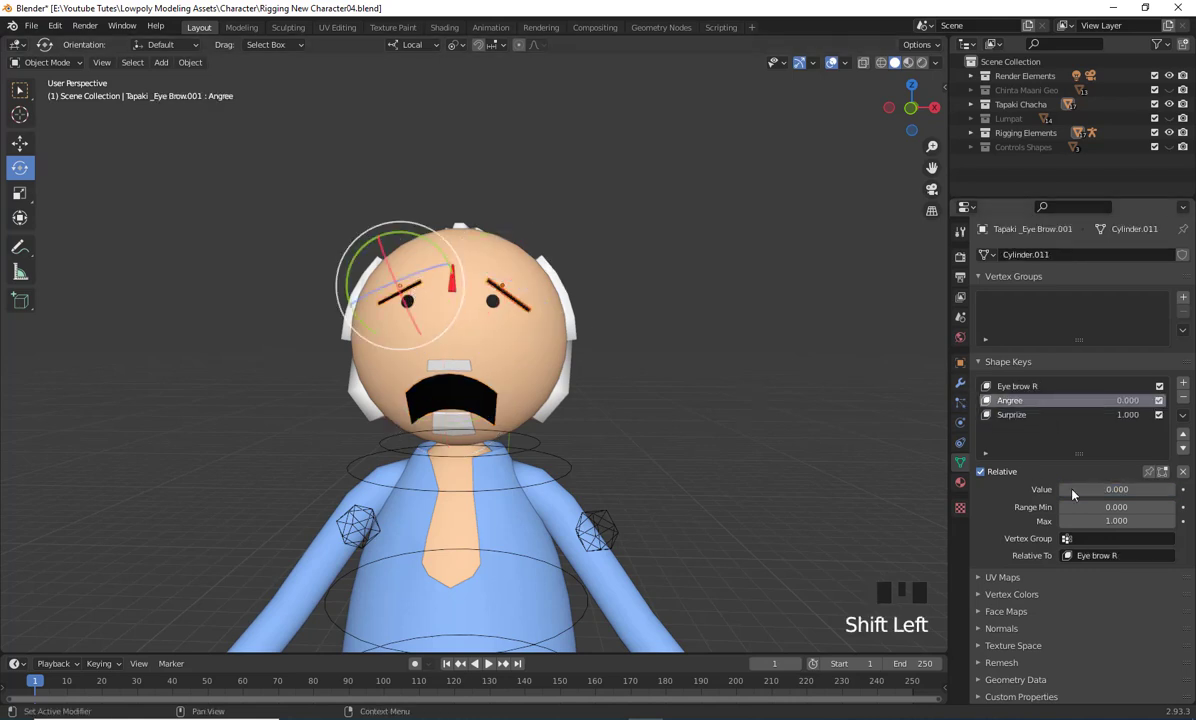
{"action": "left_click_drag", "start_coordinate": [1114, 490], "coordinate": [1192, 490]}
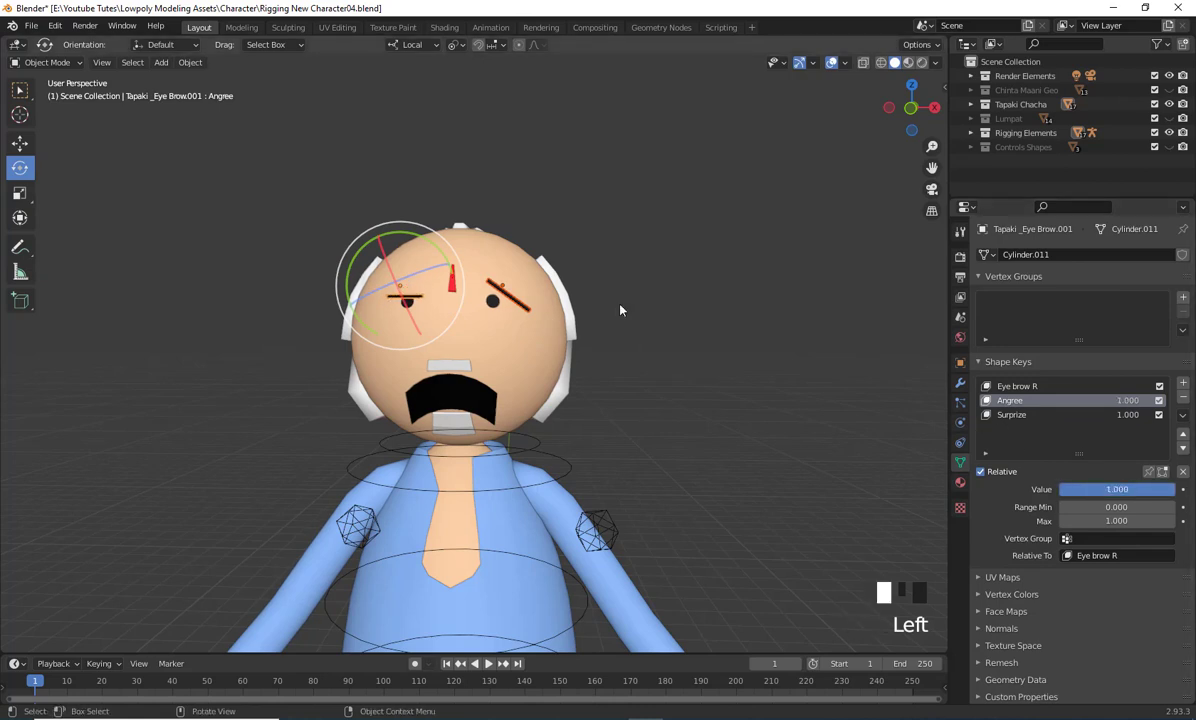
Set the left eyebrow's Surprize shape key to 0.000 and its Angree key to 1.000
{"action": "left_click", "coordinate": [521, 308]}
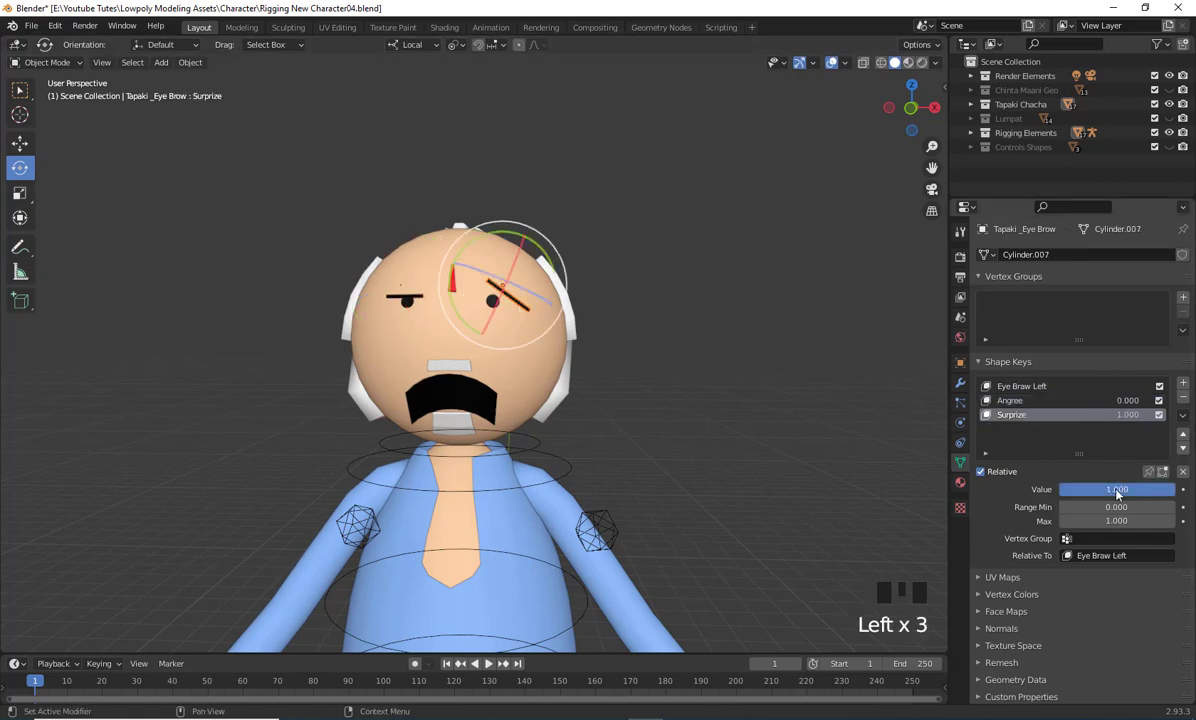
{"action": "left_click_drag", "start_coordinate": [1123, 489], "coordinate": [1180, 489]}
{"action": "left_click", "coordinate": [1012, 401]}
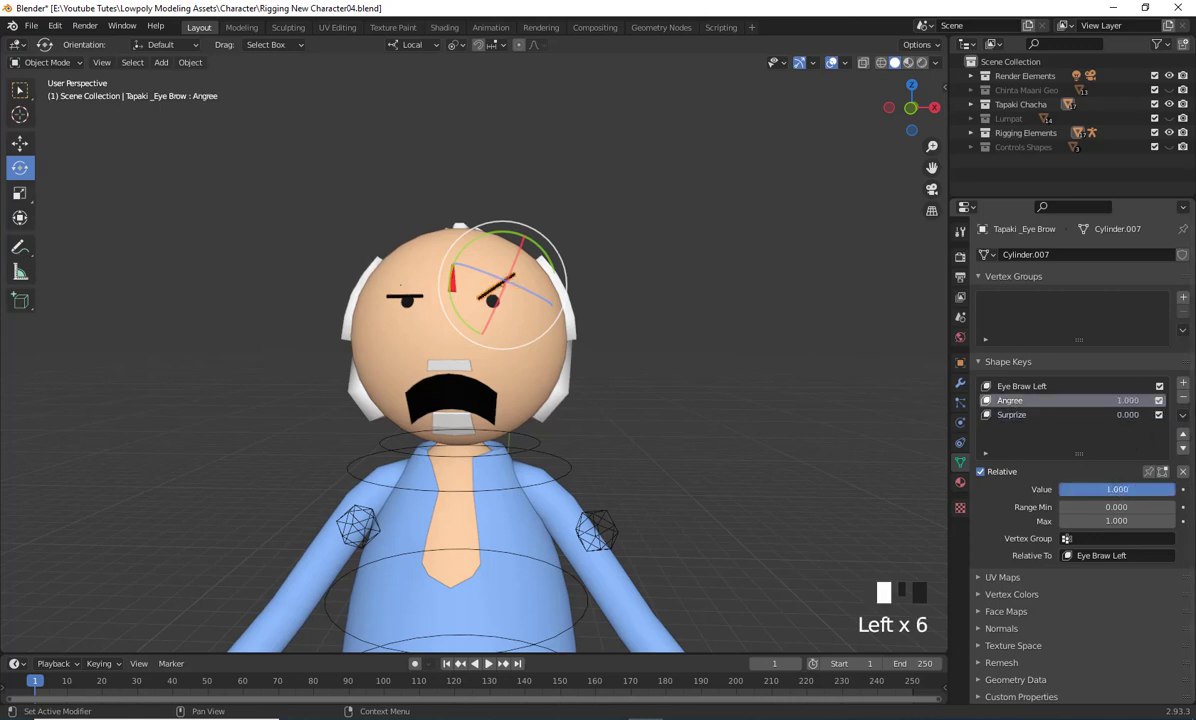
Set the right eyebrow's Surprize shape key to 0.000 while keeping Angree as its active key
{"action": "left_click", "coordinate": [398, 300]}
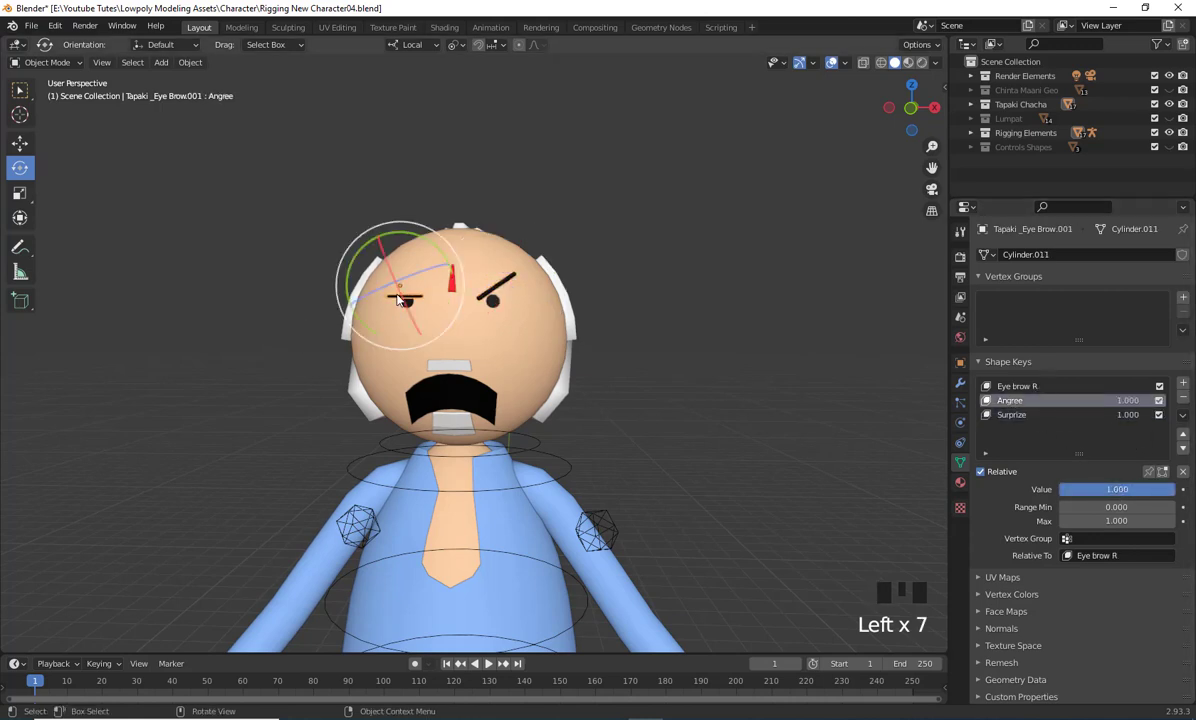
{"action": "left_click", "coordinate": [1017, 416]}
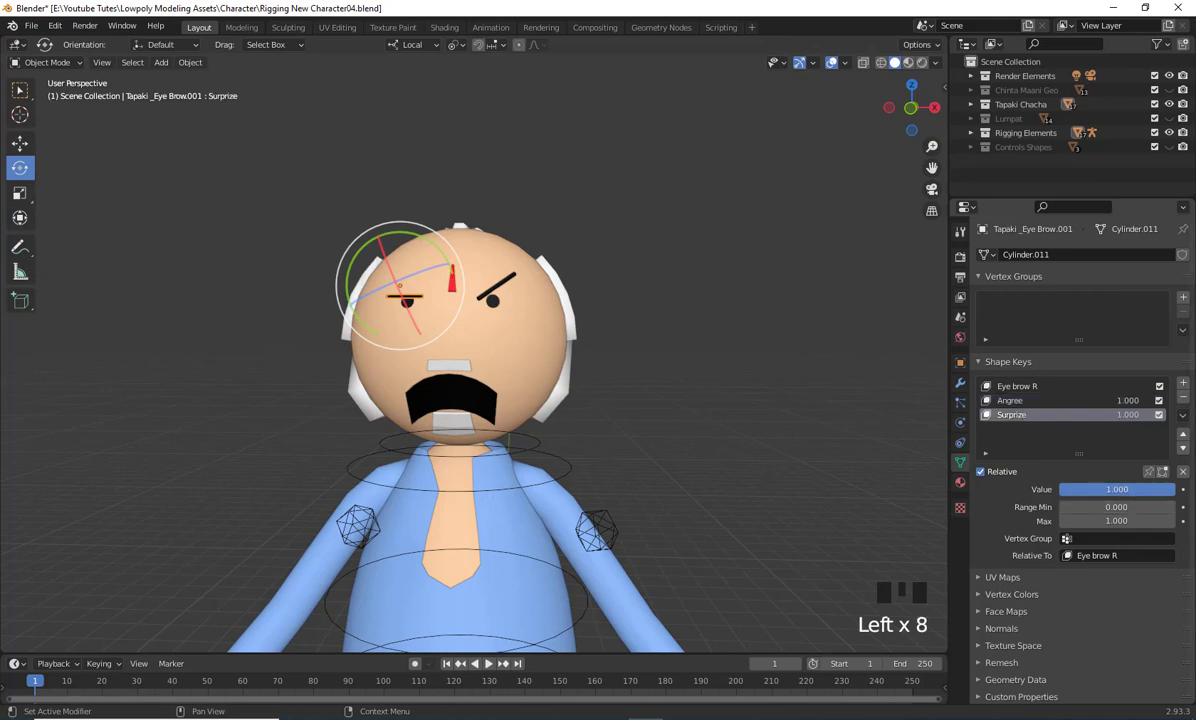
{"action": "left_click_drag", "start_coordinate": [1117, 489], "coordinate": [1064, 488]}
{"action": "left_click", "coordinate": [1020, 401]}
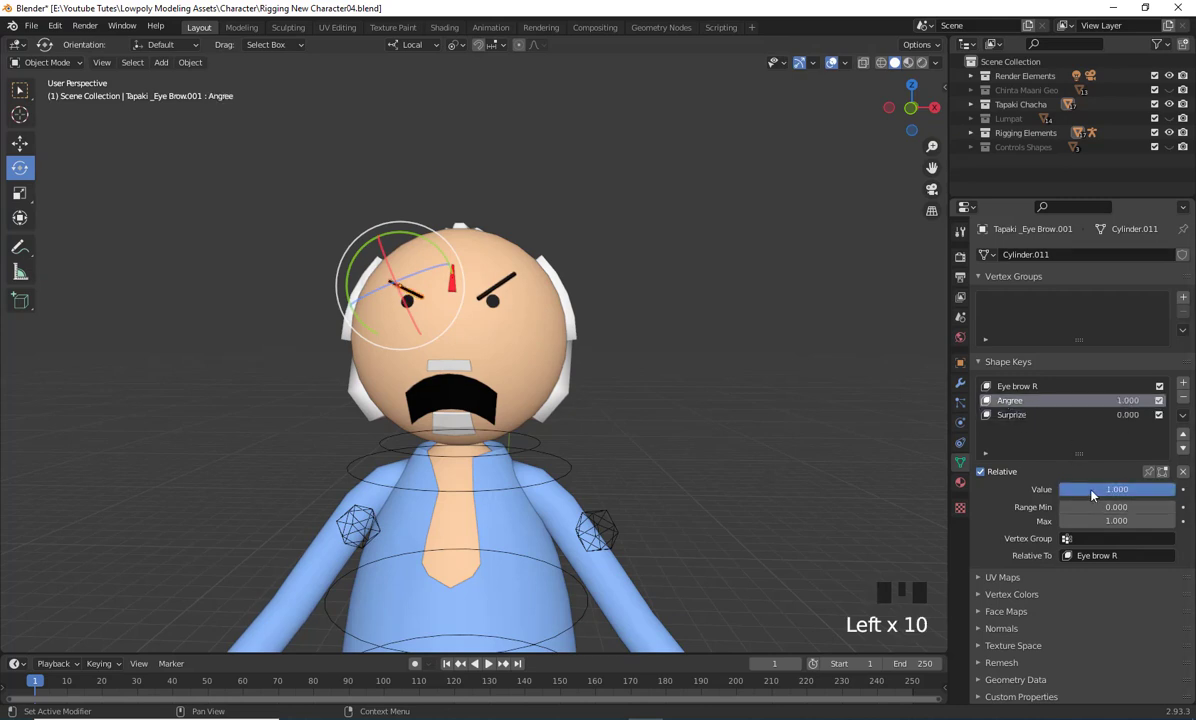
{"action": "scroll", "coordinate": [700, 380], "scroll_direction": "down", "scroll_amount": 3}
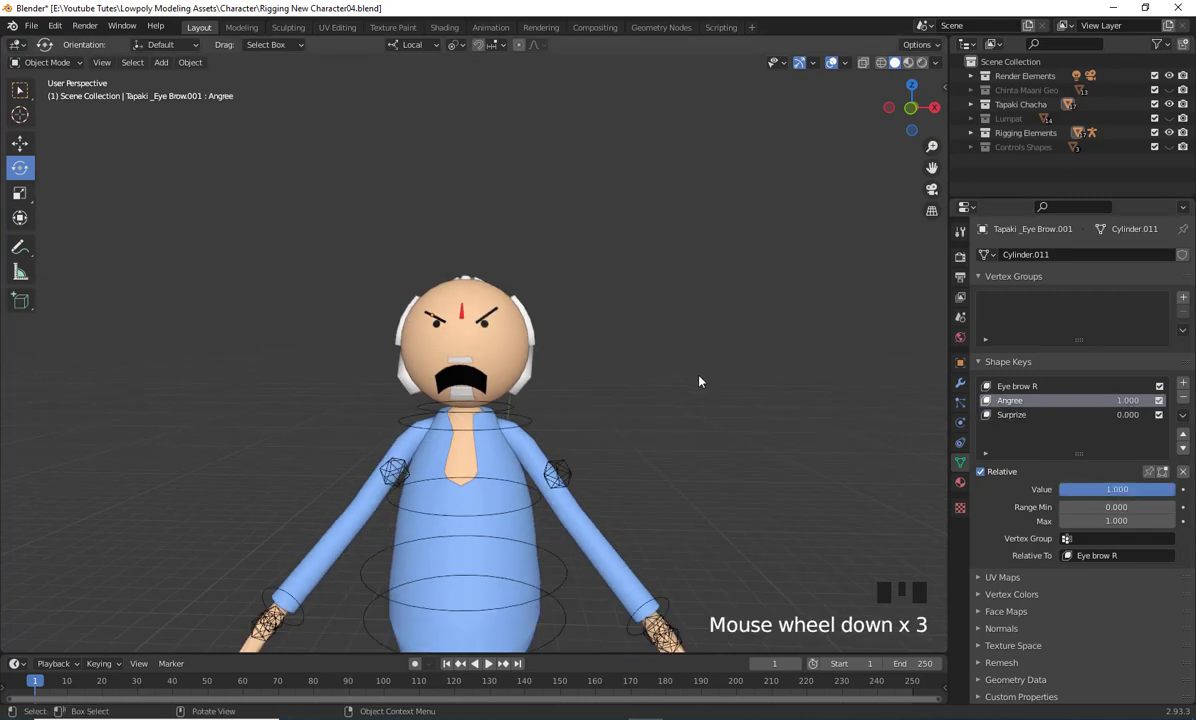
{"action": "middle_click_drag", "start_coordinate": [700, 380], "coordinate": [796, 395]}
{"action": "scroll", "coordinate": [654, 382], "scroll_direction": "up", "scroll_amount": 5}
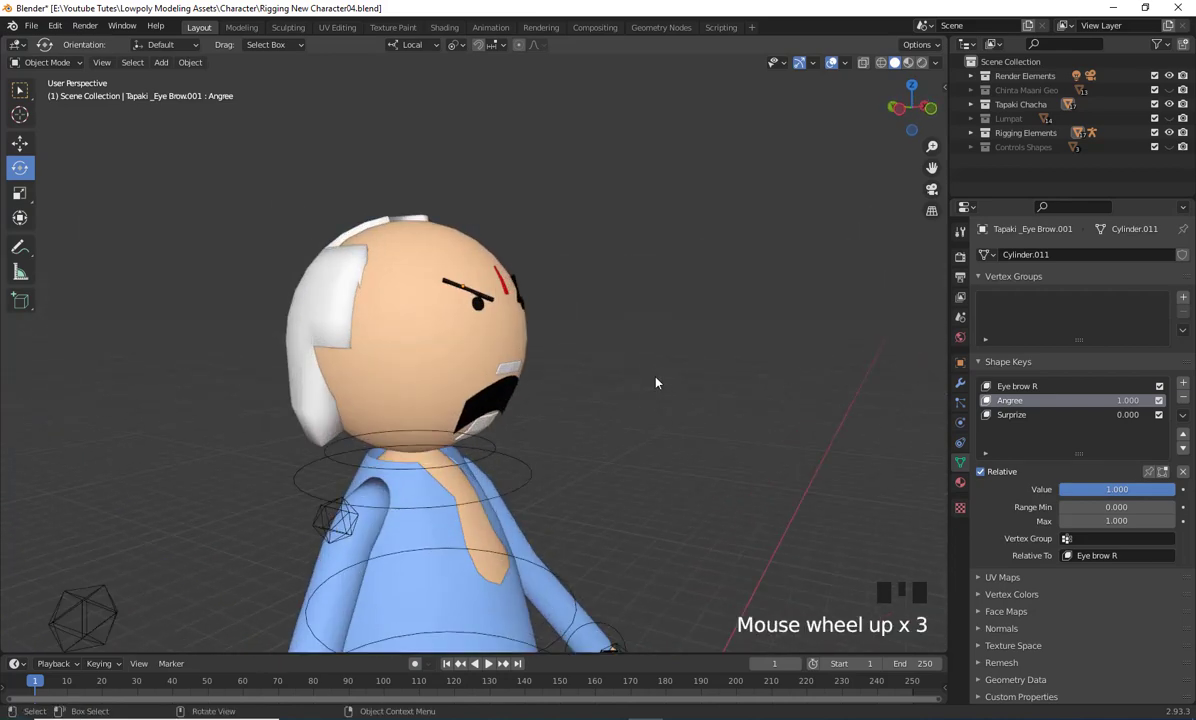
{"action": "middle_click_drag", "start_coordinate": [640, 442], "coordinate": [619, 374]}
Switch the armature to Pose Mode and try rotating the Head Ctrl bone in the view plane
{"action": "left_click", "coordinate": [640, 396]}
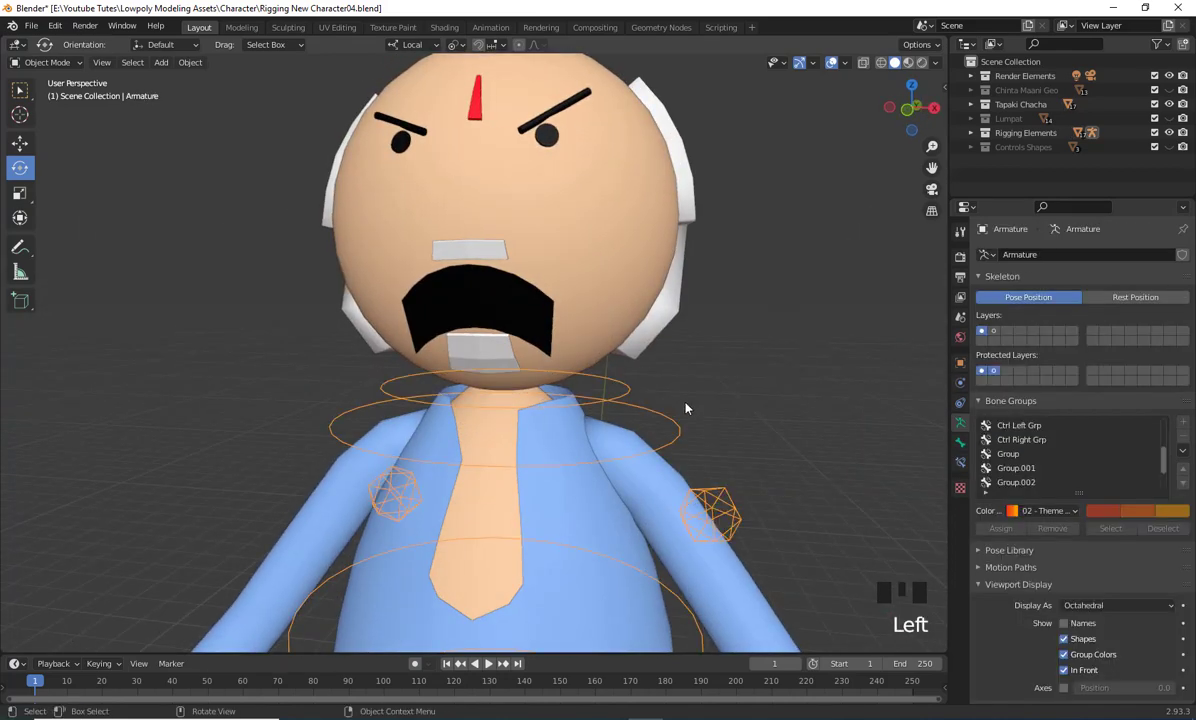
{"action": "middle_click_drag", "start_coordinate": [689, 406], "coordinate": [462, 340]}
{"action": "left_click", "coordinate": [57, 64]}
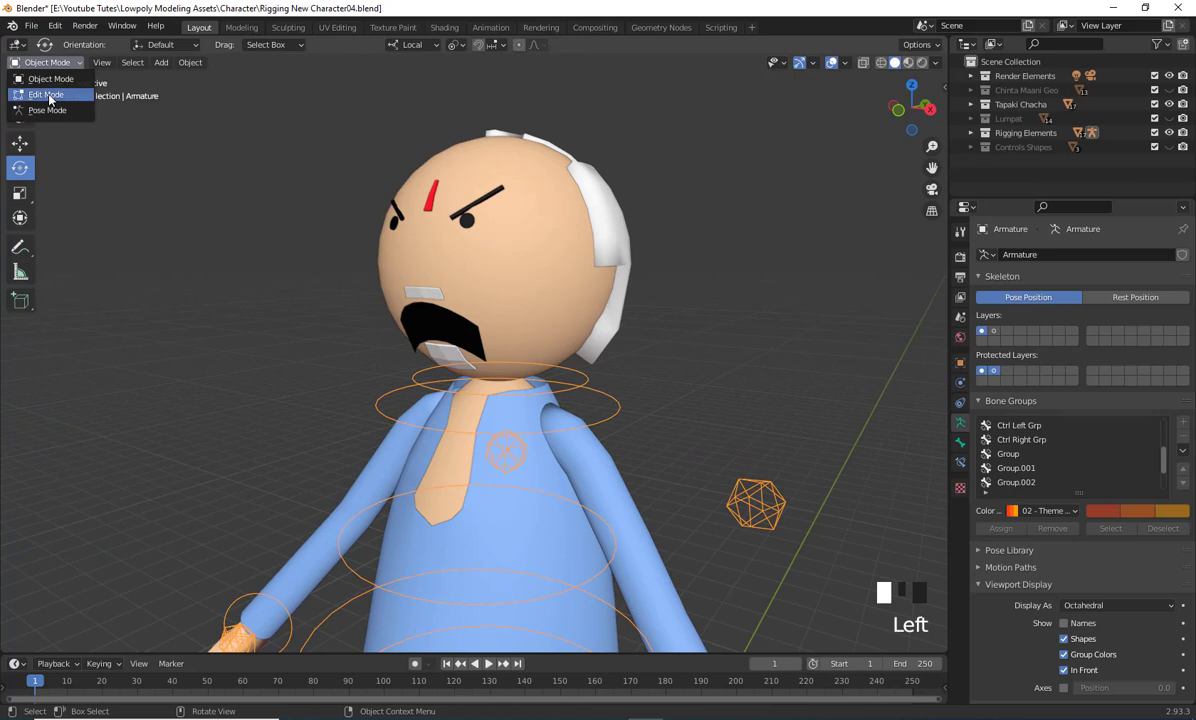
{"action": "left_click", "coordinate": [53, 108]}
{"action": "scroll", "coordinate": [512, 346], "scroll_direction": "down", "scroll_amount": 2}
{"action": "middle_click_drag", "start_coordinate": [512, 346], "coordinate": [694, 395]}
{"action": "left_click", "coordinate": [511, 342]}
{"action": "key", "text": "r"}
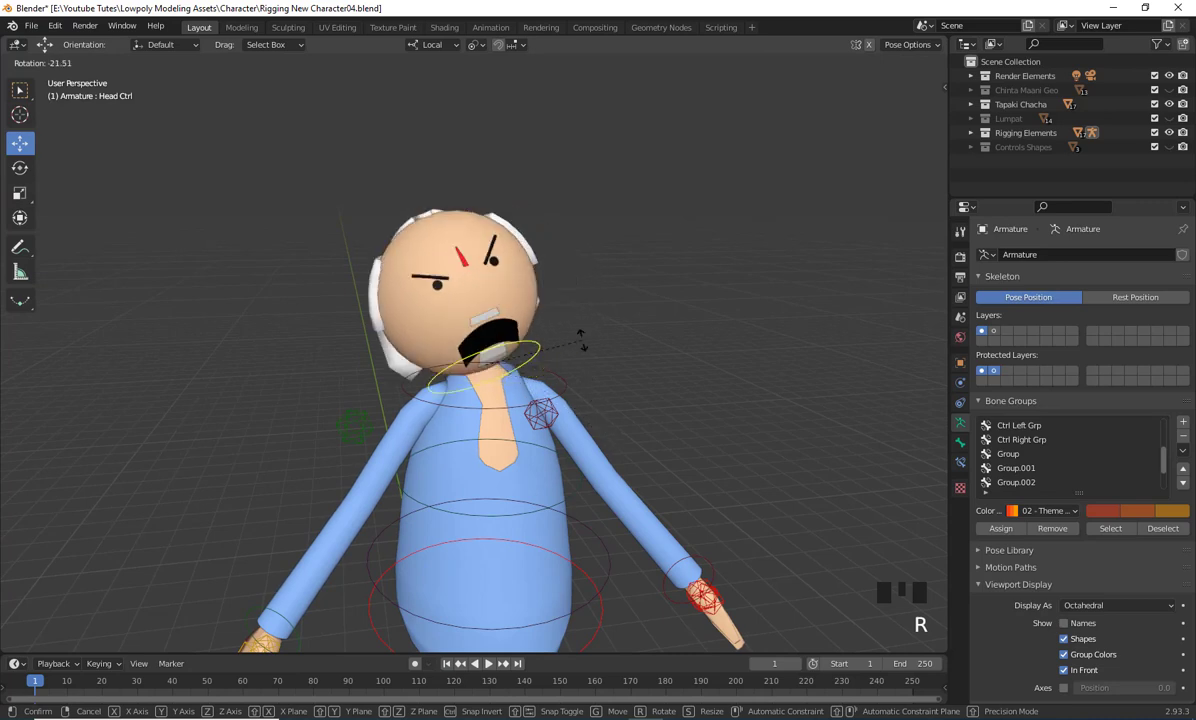
{"action": "right_click", "coordinate": [745, 514]}
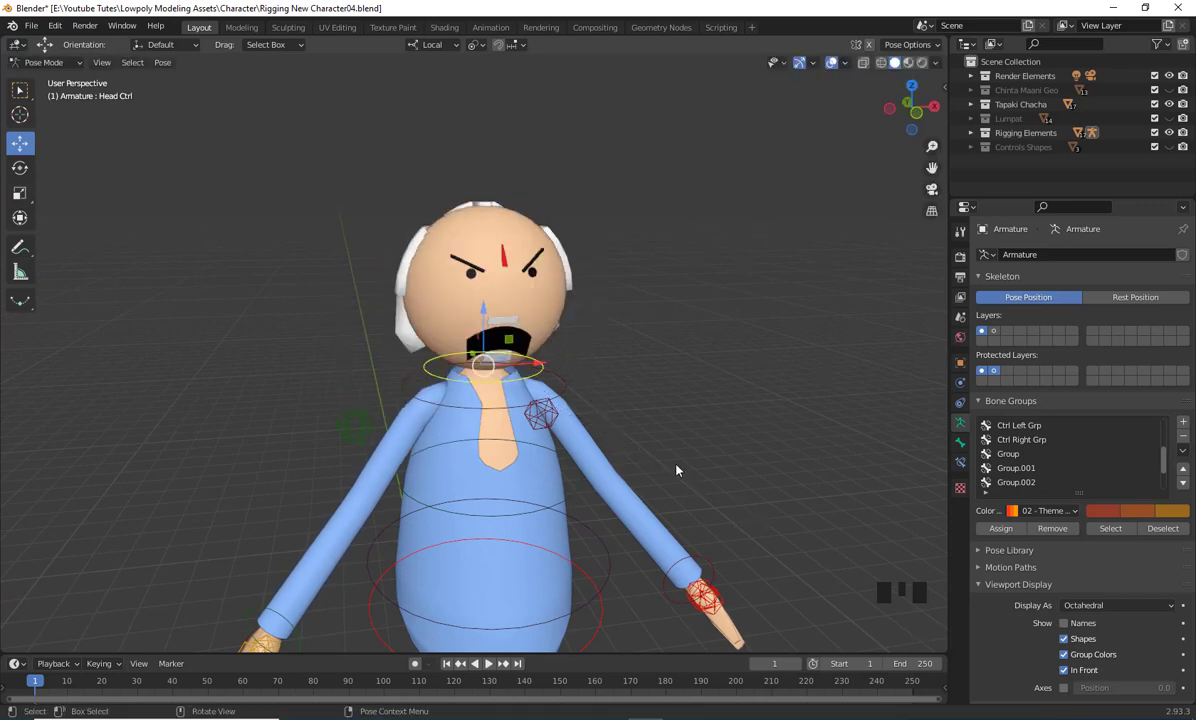
Trackball-rotate the Head Ctrl bone by about 14.9° and -59.6° to tilt and turn the head
{"action": "middle_click_drag", "start_coordinate": [676, 468], "coordinate": [779, 454]}
{"action": "key", "text": "r"}
{"action": "key", "text": "r"}
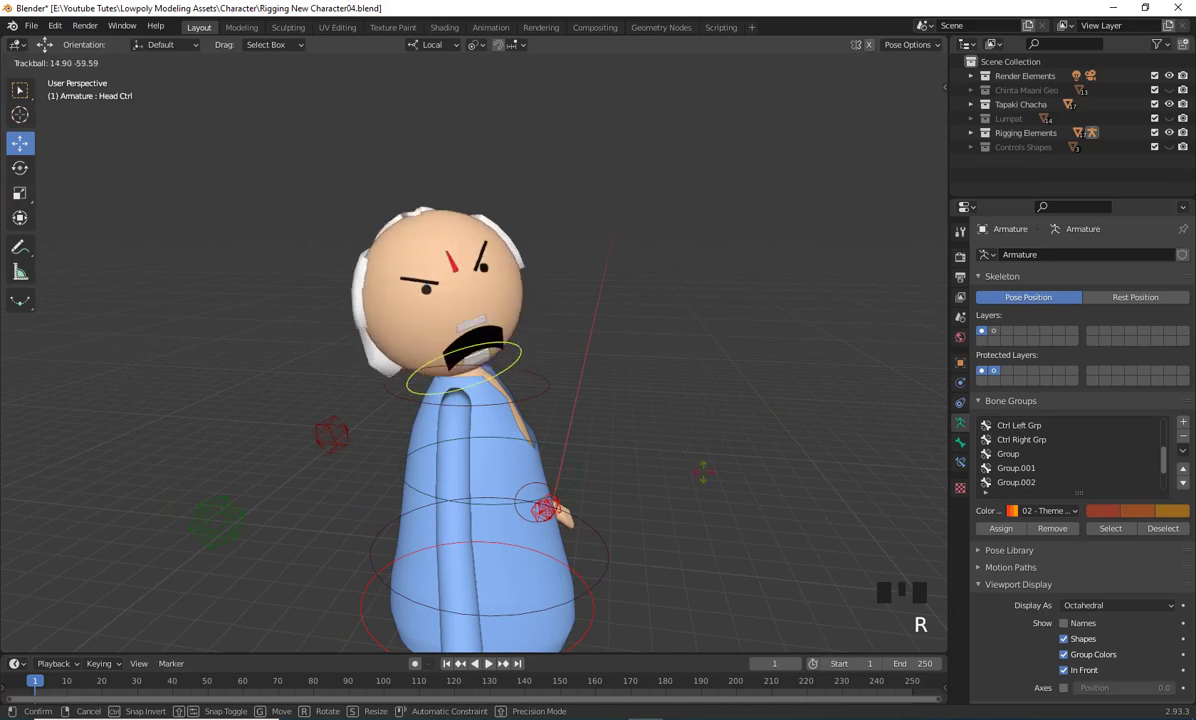
{"action": "left_click", "coordinate": [711, 471]}
{"action": "middle_click_drag", "start_coordinate": [711, 471], "coordinate": [508, 348]}
{"action": "scroll", "coordinate": [610, 400], "scroll_direction": "up", "scroll_amount": 2}
{"action": "left_click", "coordinate": [471, 262]}
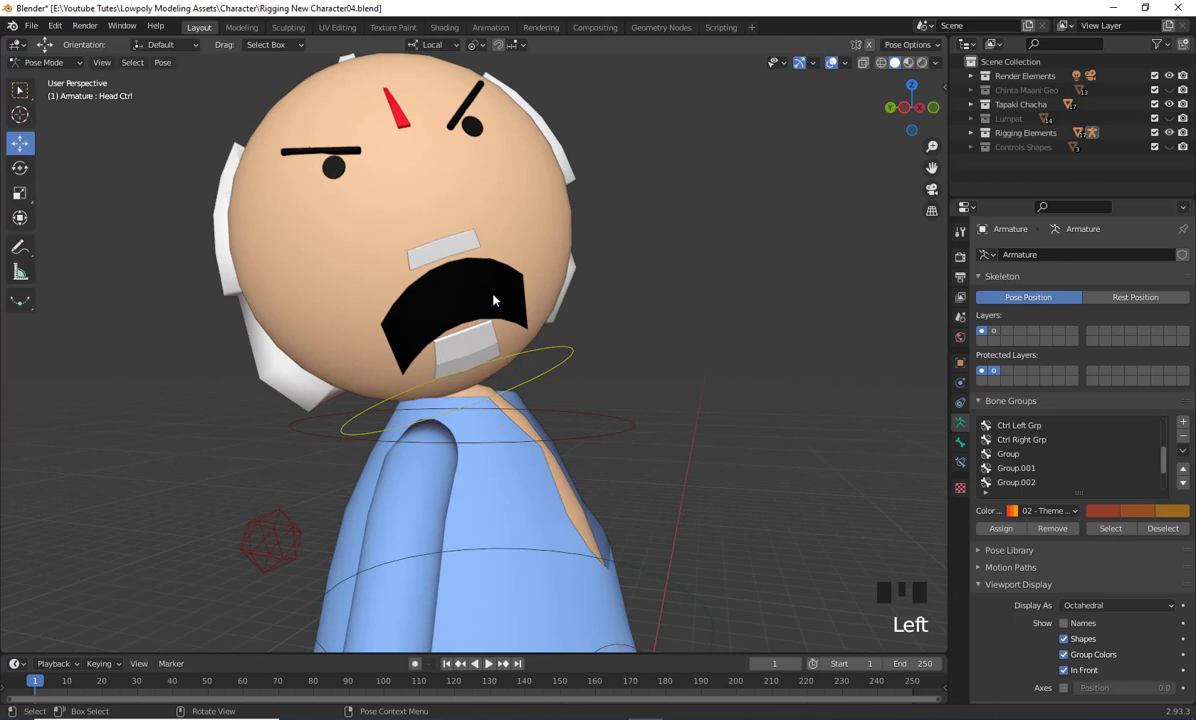
Return to Object Mode, select the mouth, and set Open Mouth to 0.358 and Smile Mouth to 1.000
{"action": "left_click", "coordinate": [44, 62]}
{"action": "left_click", "coordinate": [45, 81]}
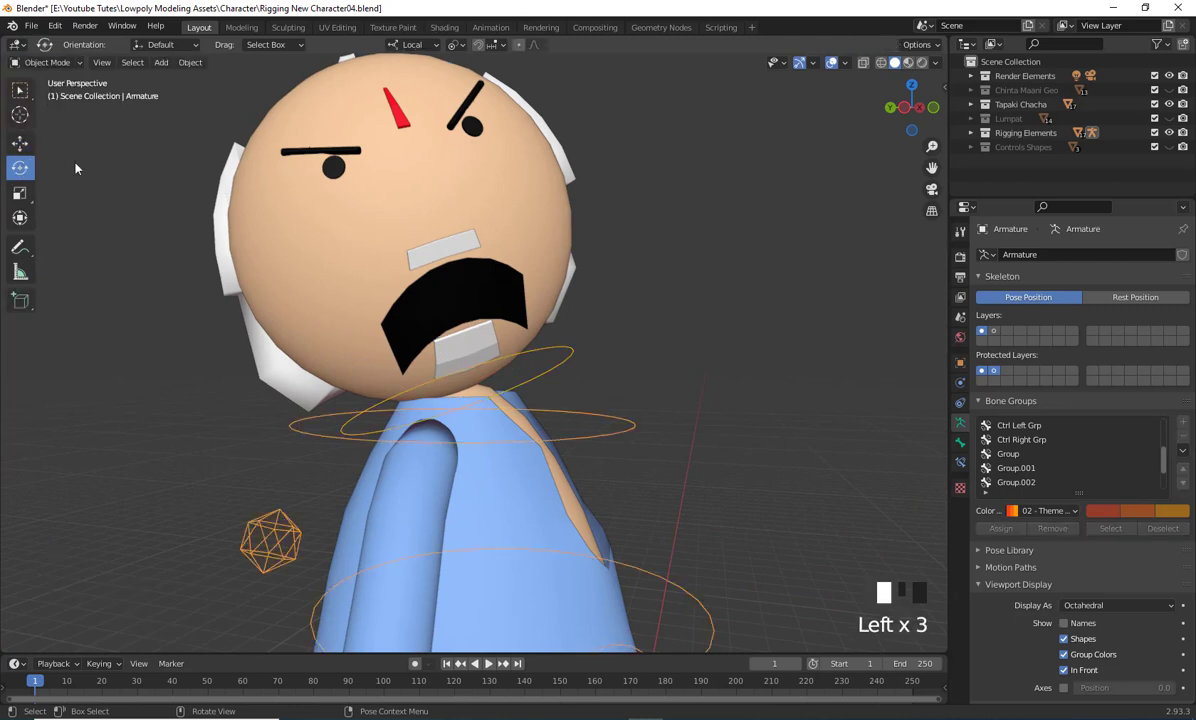
{"action": "left_click", "coordinate": [484, 310]}
{"action": "left_click", "coordinate": [484, 310]}
{"action": "middle_click_drag", "start_coordinate": [702, 419], "coordinate": [680, 400]}
{"action": "left_click_drag", "start_coordinate": [1097, 489], "coordinate": [1030, 489]}
{"action": "left_click_drag", "start_coordinate": [1105, 490], "coordinate": [1175, 489]}
{"action": "left_click", "coordinate": [1020, 414]}
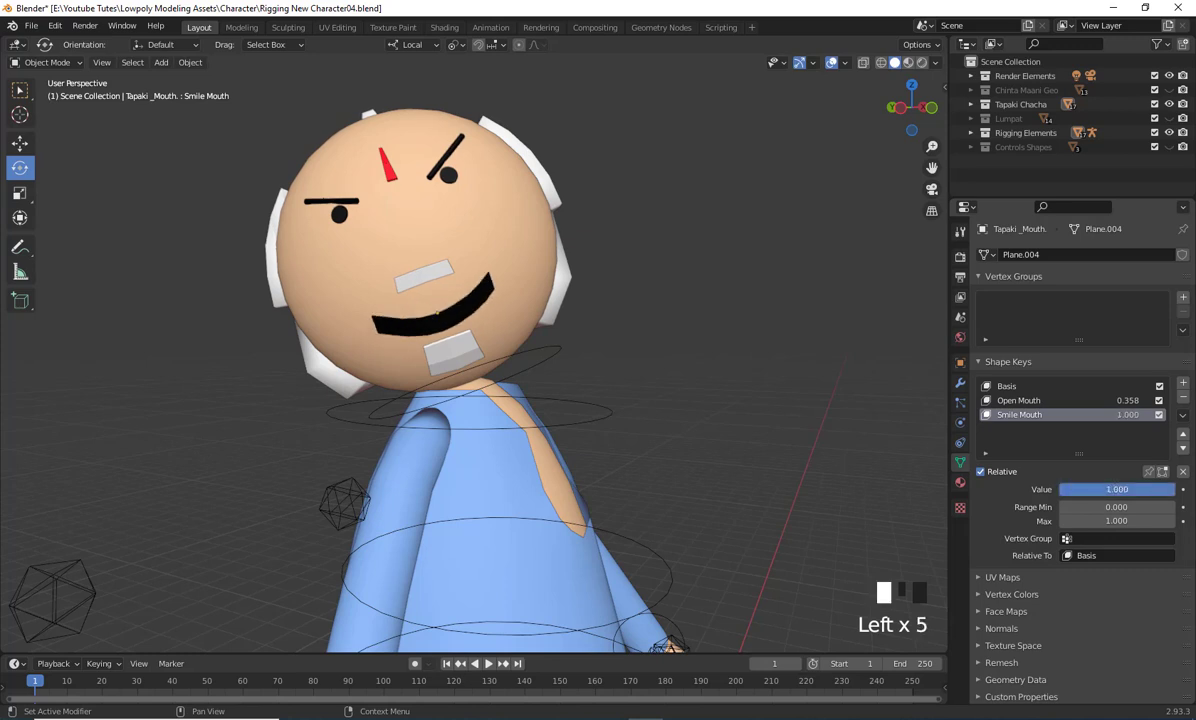
Try Open Mouth at 1.000, and reset both the Smile Mouth and Open Mouth shape keys to 0.000
{"action": "left_click", "coordinate": [1020, 400]}
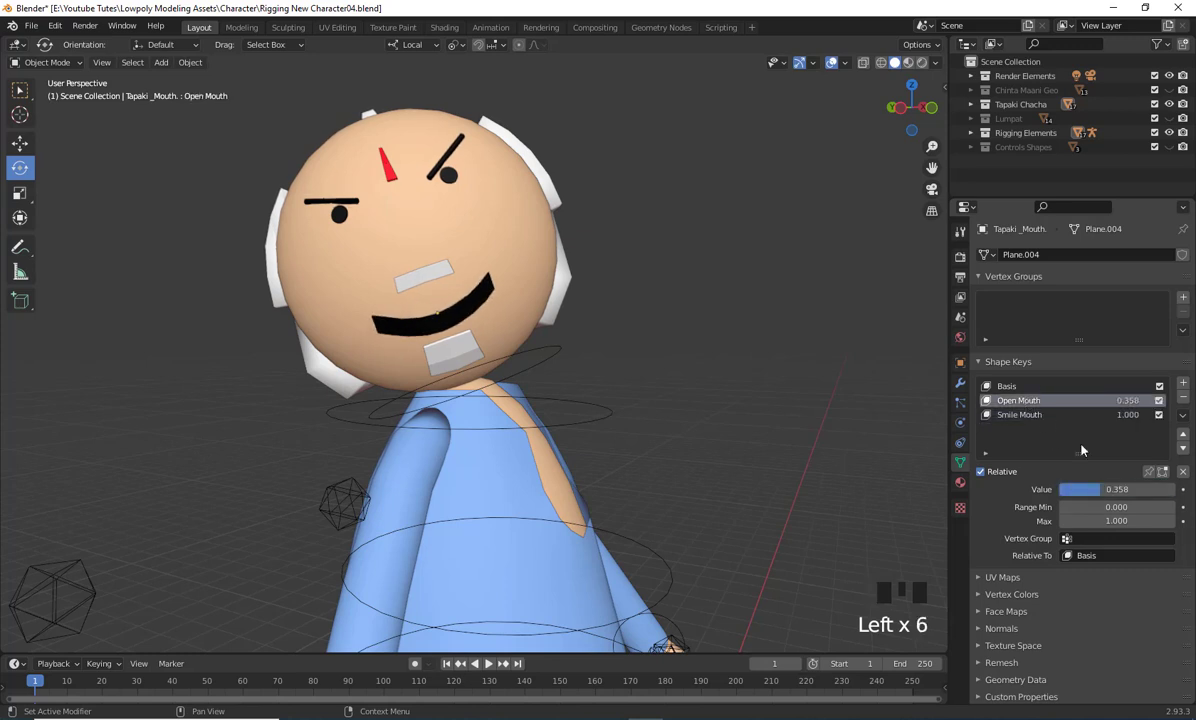
{"action": "left_click_drag", "start_coordinate": [1093, 491], "coordinate": [1175, 489]}
{"action": "left_click", "coordinate": [1012, 415]}
{"action": "left_click", "coordinate": [1018, 400]}
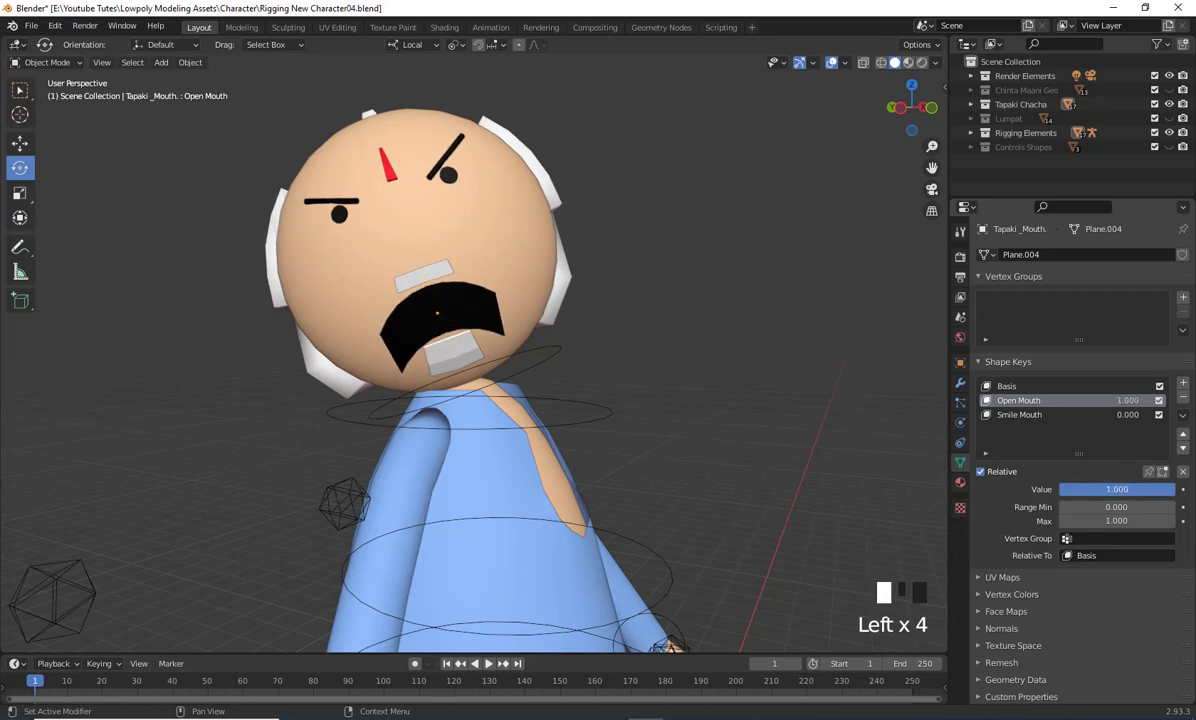
{"action": "left_click_drag", "start_coordinate": [1175, 489], "coordinate": [1062, 489]}
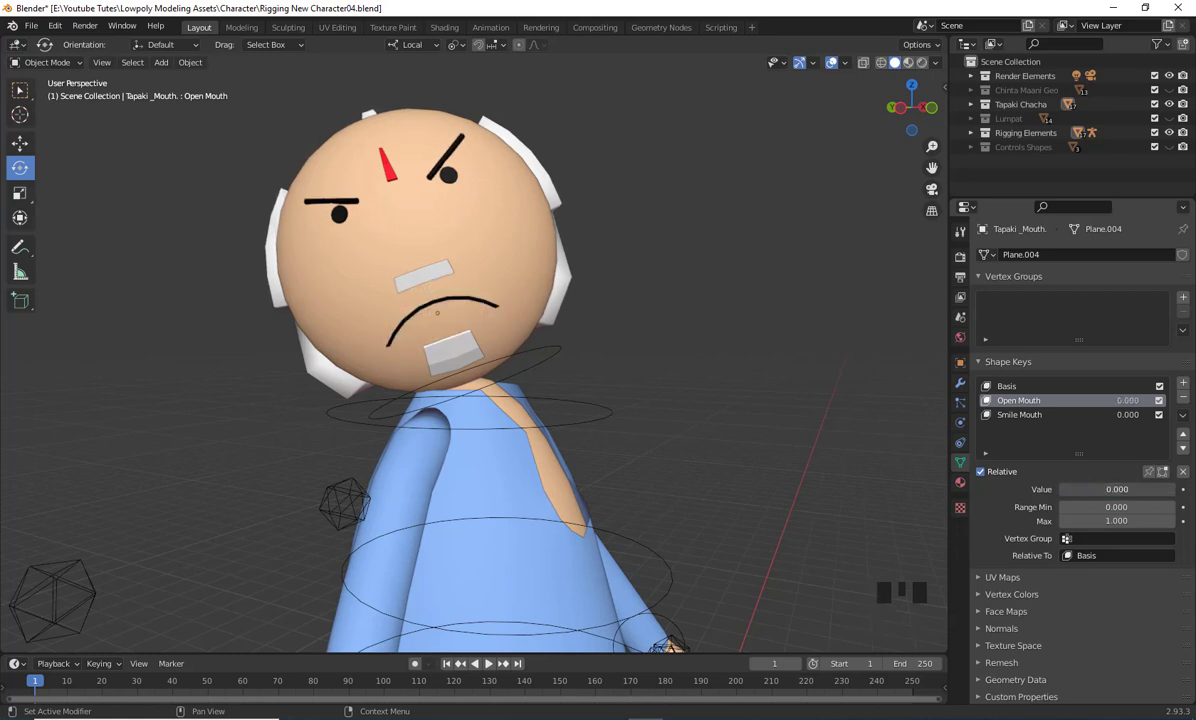
Select the armature and switch it to Pose Mode
{"action": "scroll", "coordinate": [680, 392], "scroll_direction": "down", "scroll_amount": 2}
{"action": "middle_click_drag", "start_coordinate": [680, 392], "coordinate": [530, 372]}
{"action": "scroll", "coordinate": [617, 396], "scroll_direction": "down", "scroll_amount": 3}
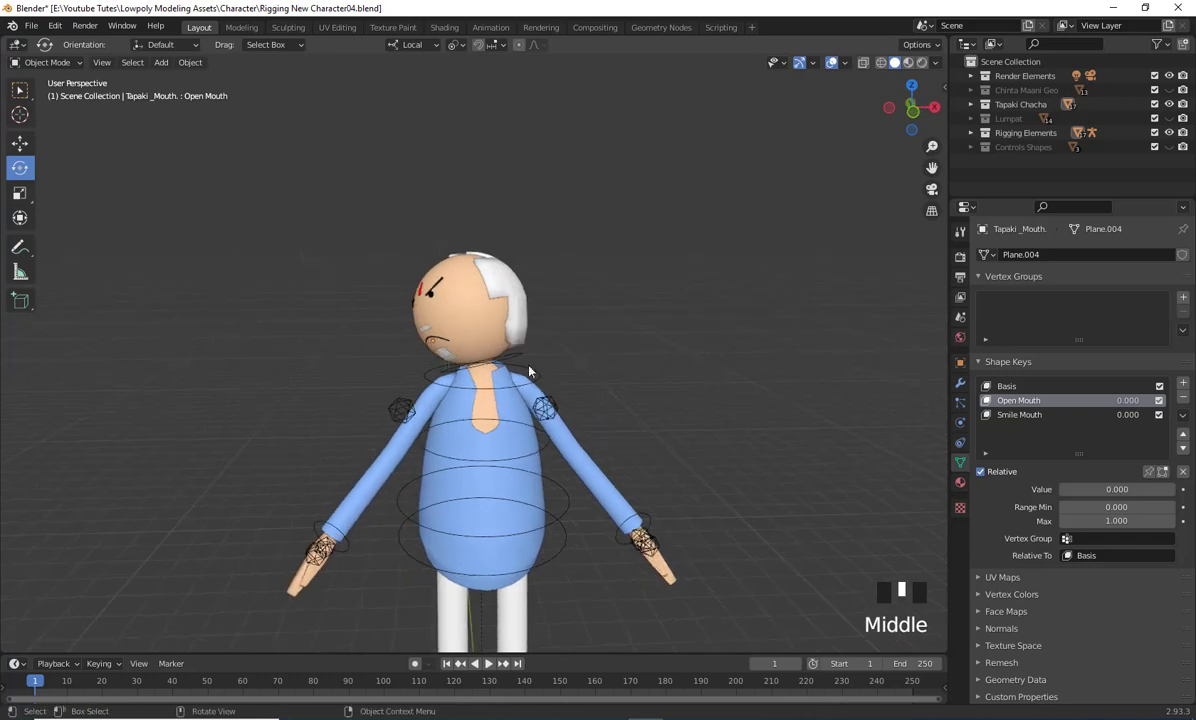
{"action": "left_click", "coordinate": [515, 362]}
{"action": "middle_click_drag", "start_coordinate": [678, 398], "coordinate": [660, 393]}
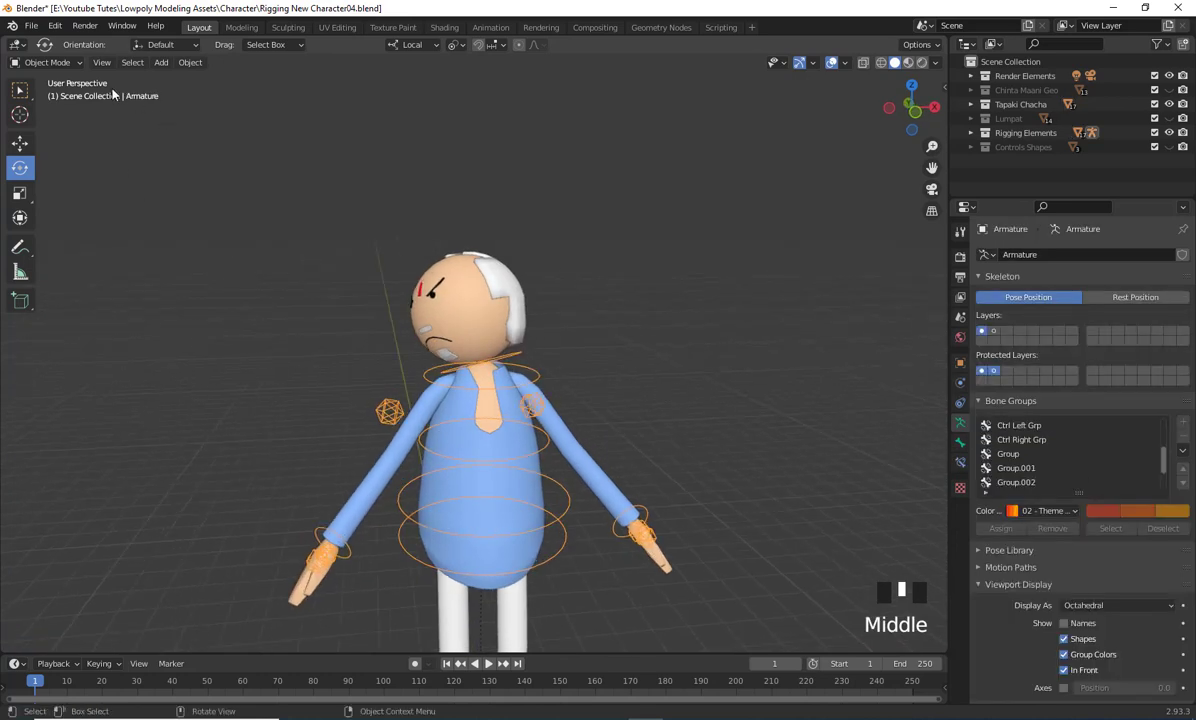
{"action": "left_click", "coordinate": [37, 62]}
{"action": "left_click", "coordinate": [30, 109]}
Clear the rotation of the Head Ctrl bone
{"action": "middle_click_drag", "start_coordinate": [490, 345], "coordinate": [614, 367]}
{"action": "left_click", "coordinate": [515, 355]}
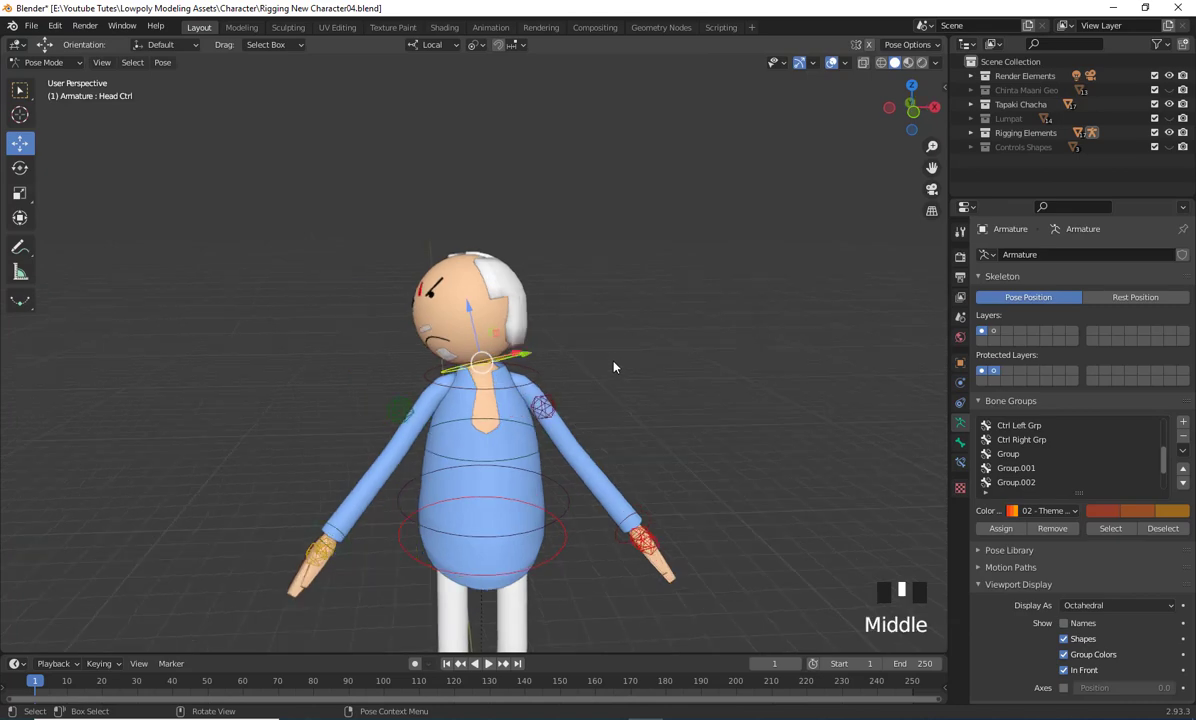
{"action": "key", "text": "alt+r"}
{"action": "left_click", "coordinate": [620, 367]}
Select the Globle Ctrl bone at the feet and try moving the whole character sideways
{"action": "middle_click_drag", "start_coordinate": [620, 367], "coordinate": [600, 452]}
{"action": "scroll", "coordinate": [600, 452], "scroll_direction": "up", "scroll_amount": 3}
{"action": "scroll", "coordinate": [598, 302], "scroll_direction": "down", "scroll_amount": 1}
{"action": "middle_click_drag", "start_coordinate": [598, 302], "coordinate": [494, 475]}
{"action": "scroll", "coordinate": [605, 368], "scroll_direction": "up", "scroll_amount": 2}
{"action": "scroll", "coordinate": [458, 369], "scroll_direction": "down", "scroll_amount": 2}
{"action": "left_click", "coordinate": [494, 475]}
{"action": "scroll", "coordinate": [494, 475], "scroll_direction": "down", "scroll_amount": 1}
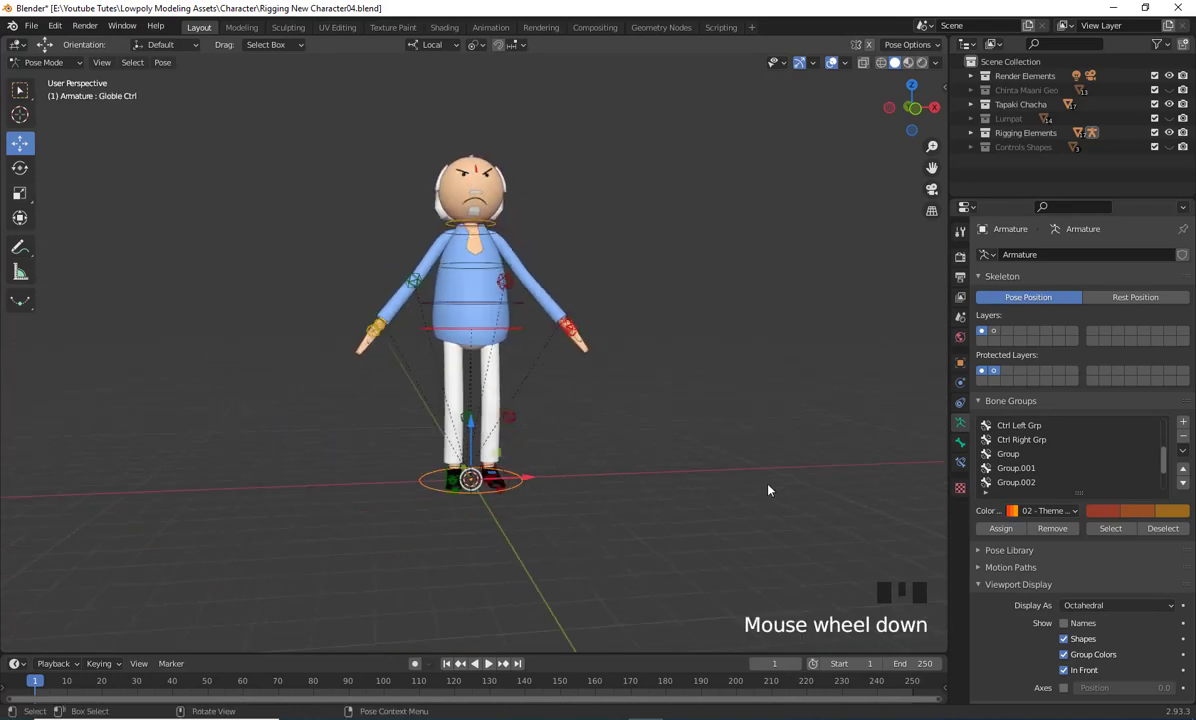
{"action": "middle_click_drag", "start_coordinate": [768, 490], "coordinate": [650, 506]}
{"action": "left_click_drag", "start_coordinate": [479, 480], "coordinate": [438, 478]}
{"action": "key", "text": "ctrl+z"}
Try moving the Globle Ctrl bone forward in a side view of the character
{"action": "middle_click_drag", "start_coordinate": [630, 484], "coordinate": [515, 478]}
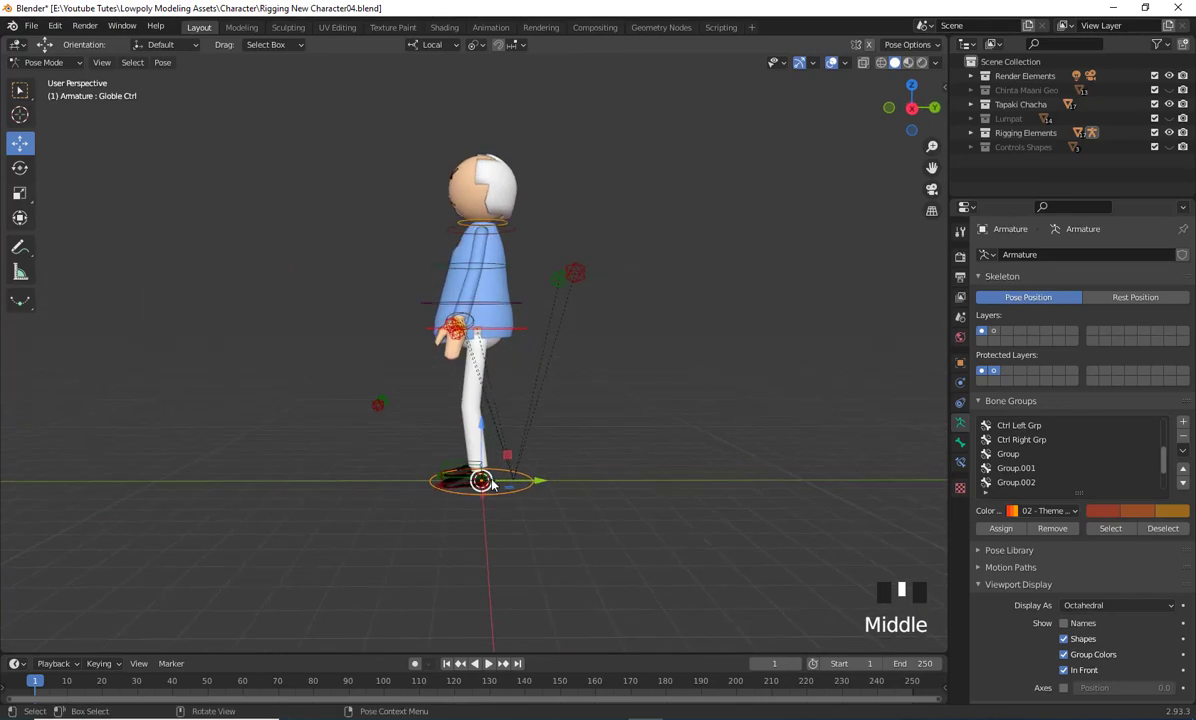
{"action": "left_click_drag", "start_coordinate": [485, 484], "coordinate": [400, 468]}
{"action": "key", "text": "ctrl+z"}
{"action": "scroll", "coordinate": [508, 453], "scroll_direction": "down", "scroll_amount": 2}
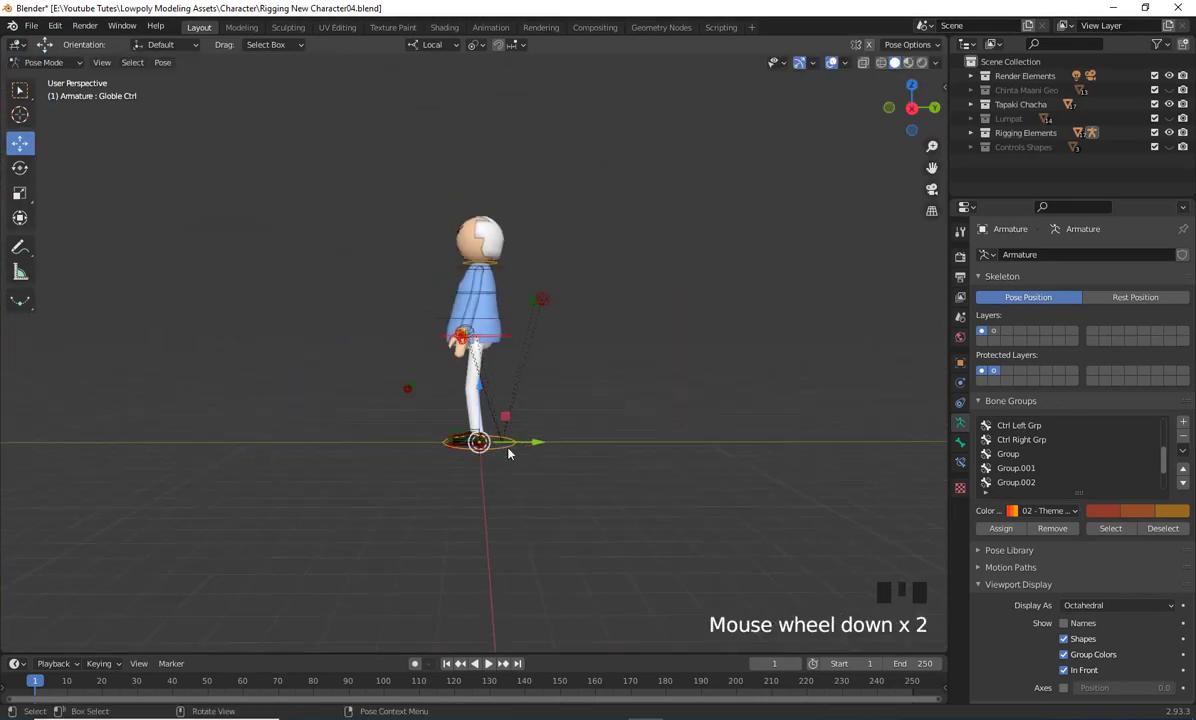
{"action": "middle_click_drag", "start_coordinate": [508, 453], "coordinate": [755, 539]}
{"action": "scroll", "coordinate": [633, 456], "scroll_direction": "up", "scroll_amount": 2}
{"action": "scroll", "coordinate": [673, 539], "scroll_direction": "down", "scroll_amount": 1}
{"action": "middle_click_drag", "start_coordinate": [673, 539], "coordinate": [509, 184], "text": "shift"}
{"action": "scroll", "coordinate": [667, 498], "scroll_direction": "up", "scroll_amount": 2}
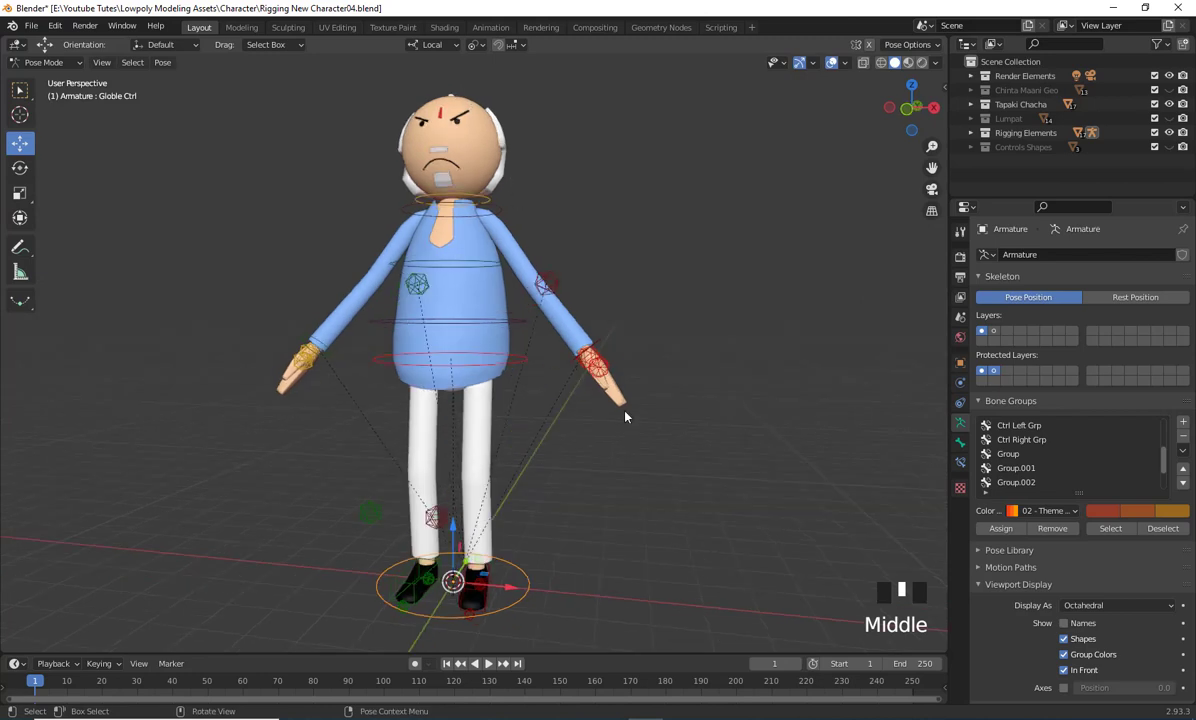